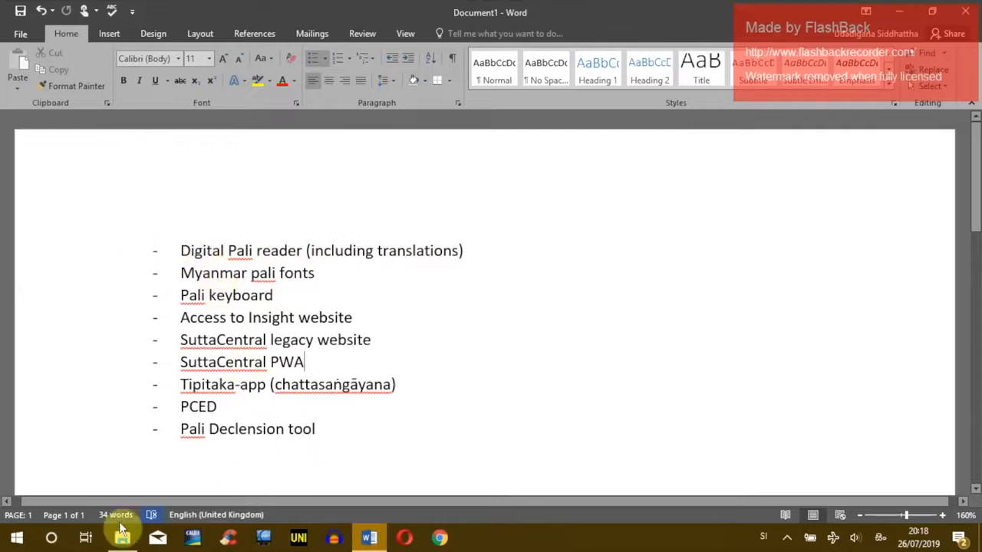
Step: Bring the Dhamma resources folder window forward and move it further right
{"action": "left_click", "coordinate": [122, 539]}
{"action": "left_click_drag", "start_coordinate": [598, 58], "coordinate": [720, 45]}
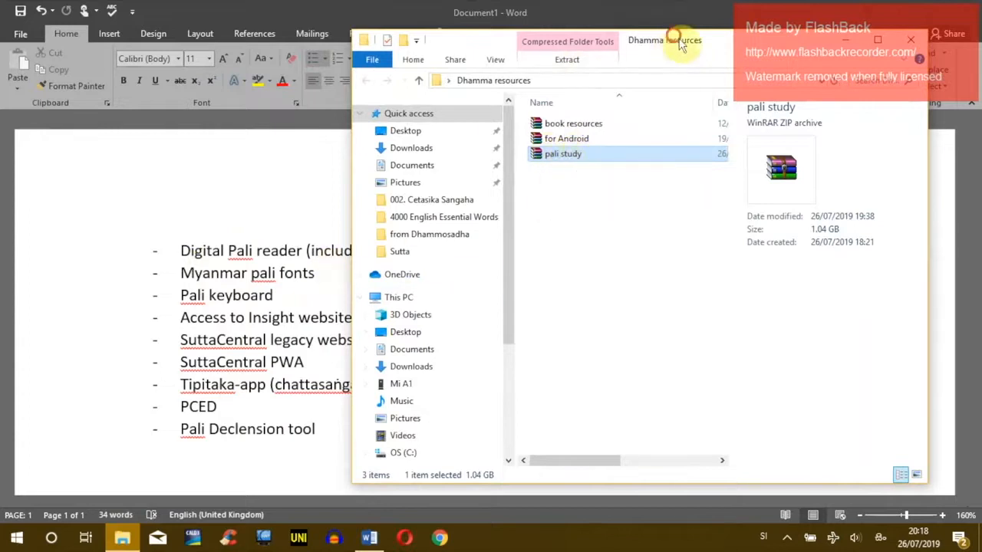
{"action": "left_click_drag", "start_coordinate": [679, 45], "coordinate": [766, 37]}
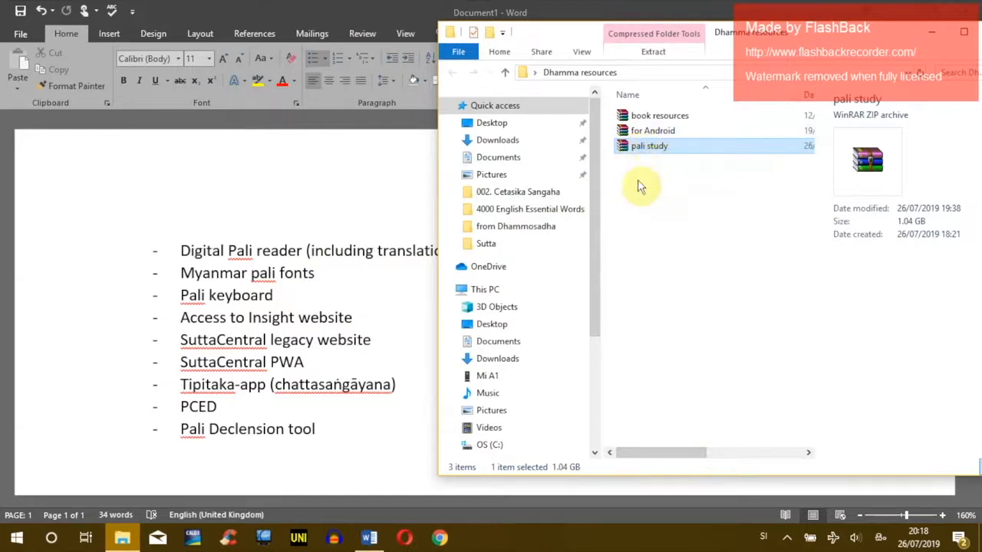
{"action": "left_click", "coordinate": [648, 207]}
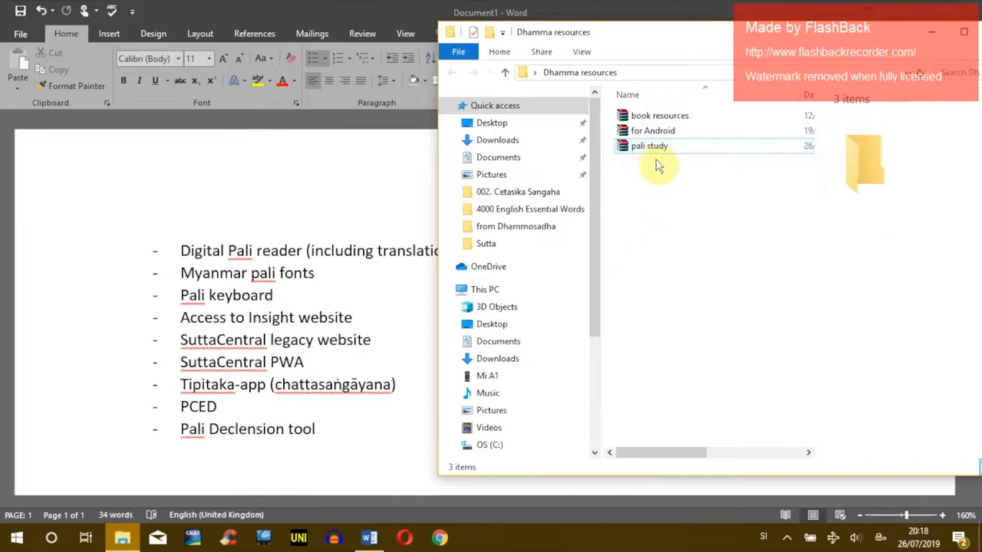
Step: Select the Pali Declension tool line in the Word document
{"action": "left_click", "coordinate": [281, 395]}
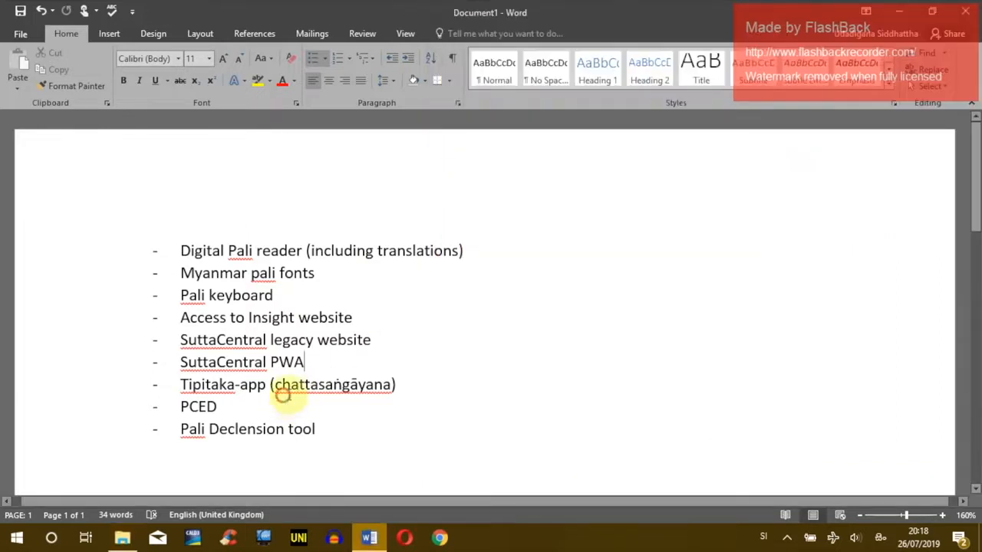
{"action": "left_click_drag", "start_coordinate": [176, 429], "coordinate": [316, 428]}
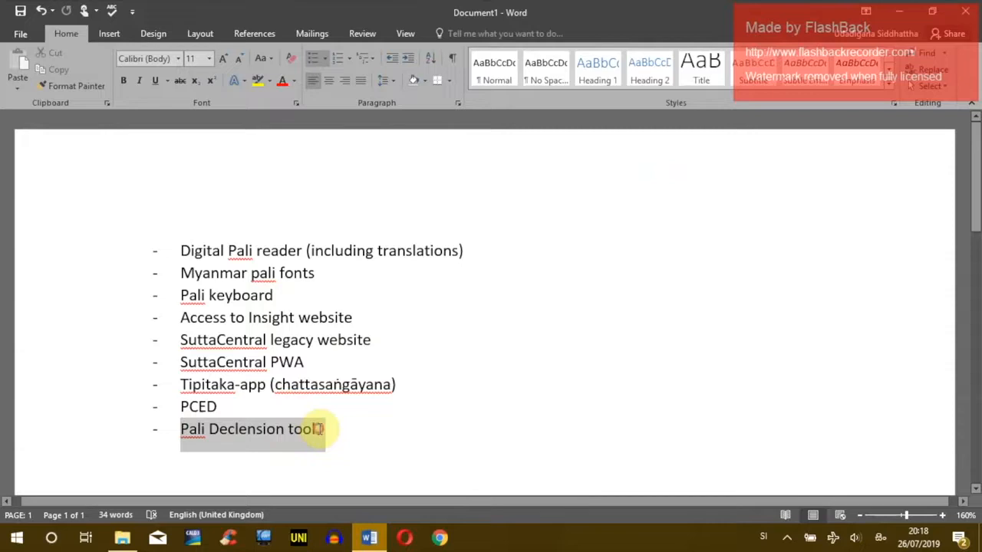
{"action": "left_click", "coordinate": [139, 431]}
{"action": "left_click_drag", "start_coordinate": [131, 429], "coordinate": [329, 435]}
{"action": "left_click", "coordinate": [313, 429]}
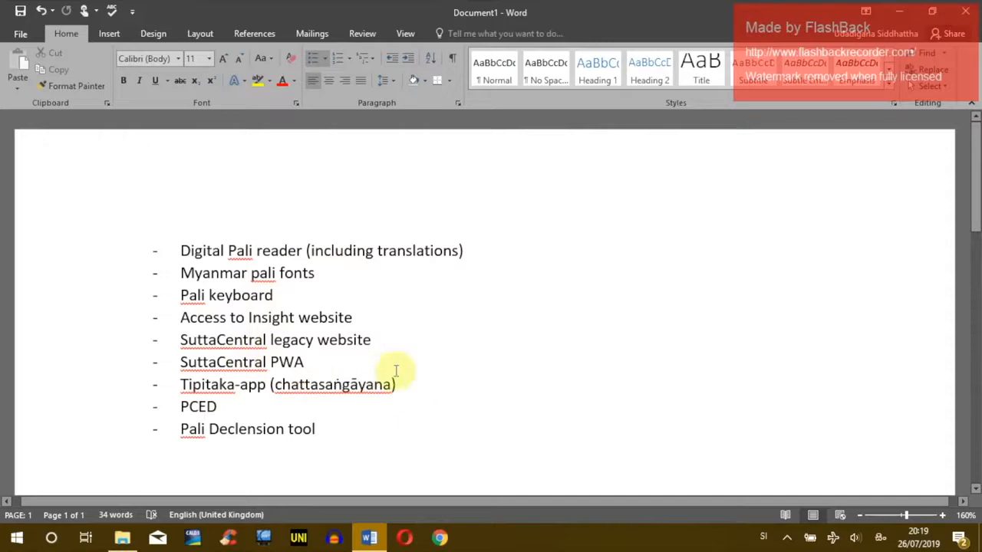
Step: Minimize Word and move the Dhamma resources window toward the centre-left
{"action": "left_click", "coordinate": [123, 538]}
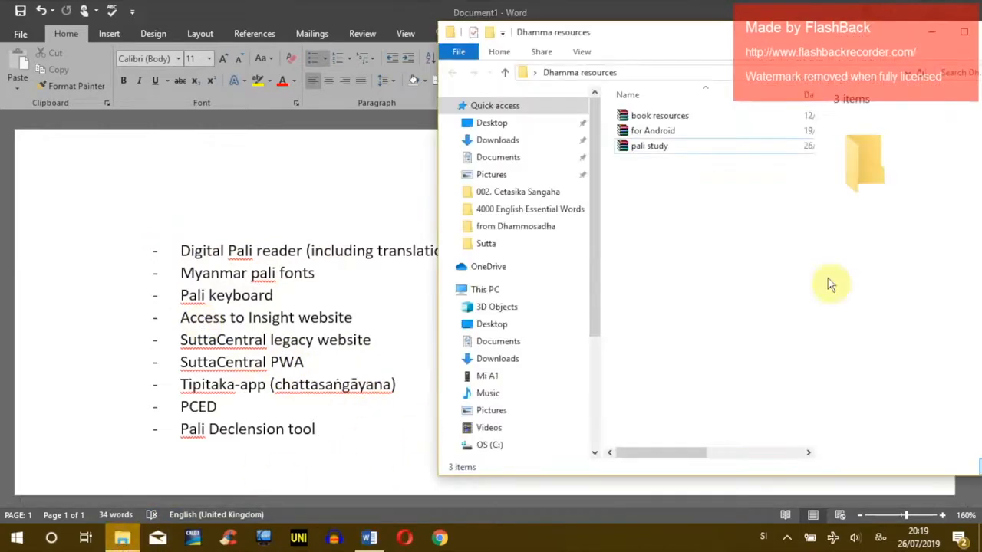
{"action": "left_click", "coordinate": [658, 147]}
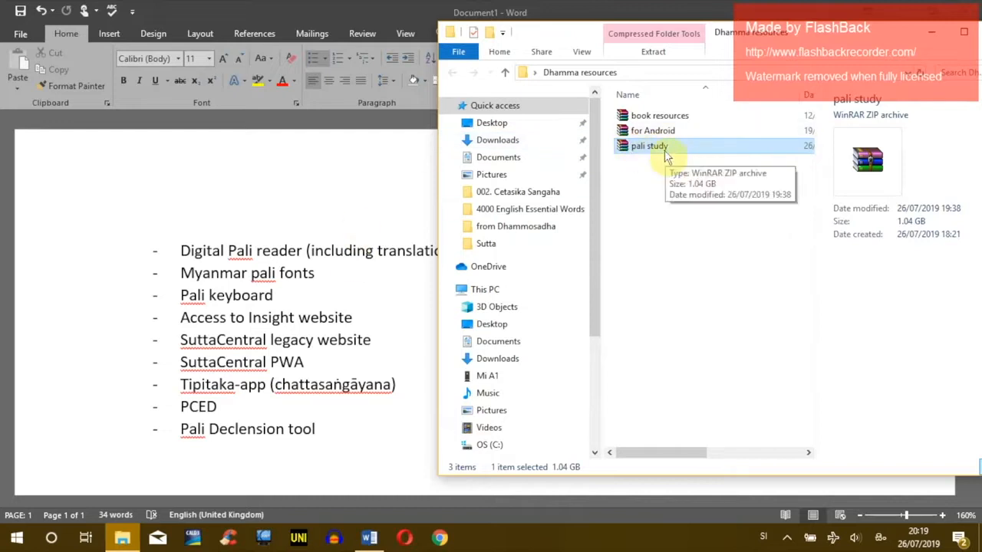
{"action": "left_click", "coordinate": [145, 250]}
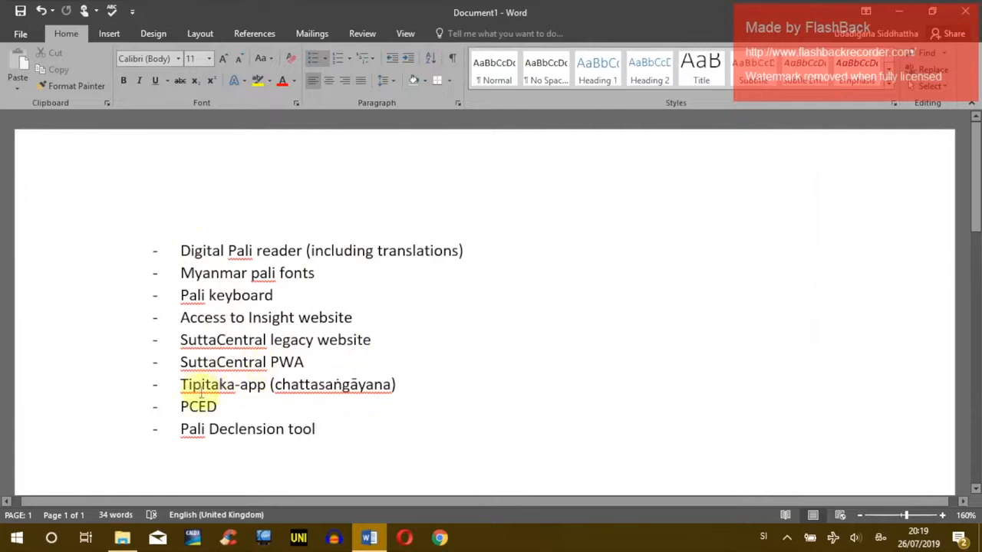
{"action": "left_click", "coordinate": [906, 16]}
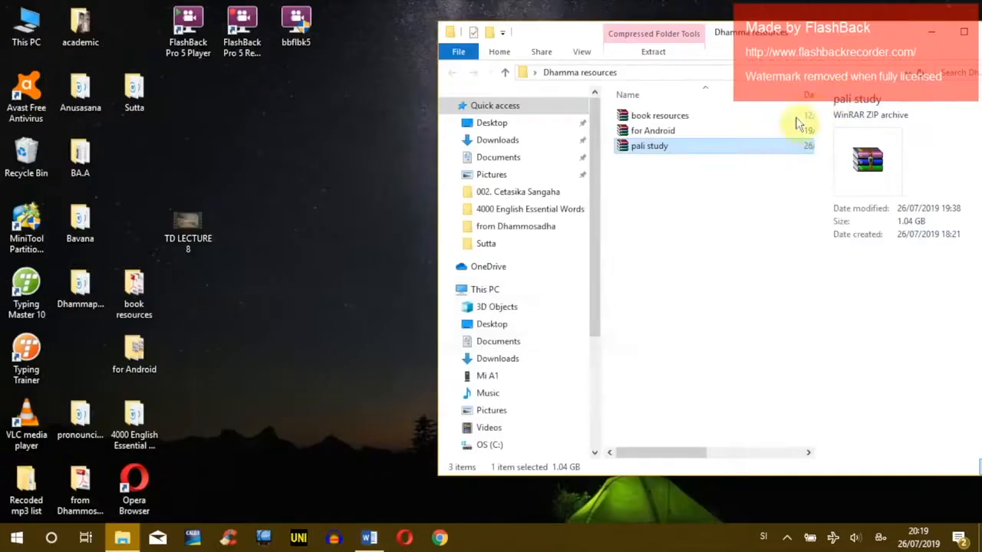
{"action": "left_click", "coordinate": [679, 228]}
{"action": "left_click_drag", "start_coordinate": [781, 27], "coordinate": [580, 39]}
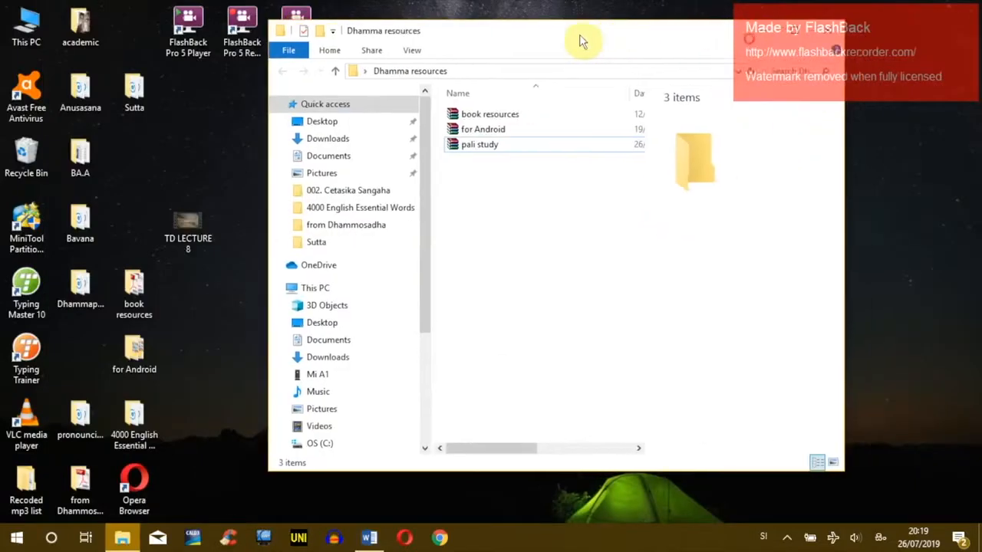
{"action": "left_click", "coordinate": [493, 146]}
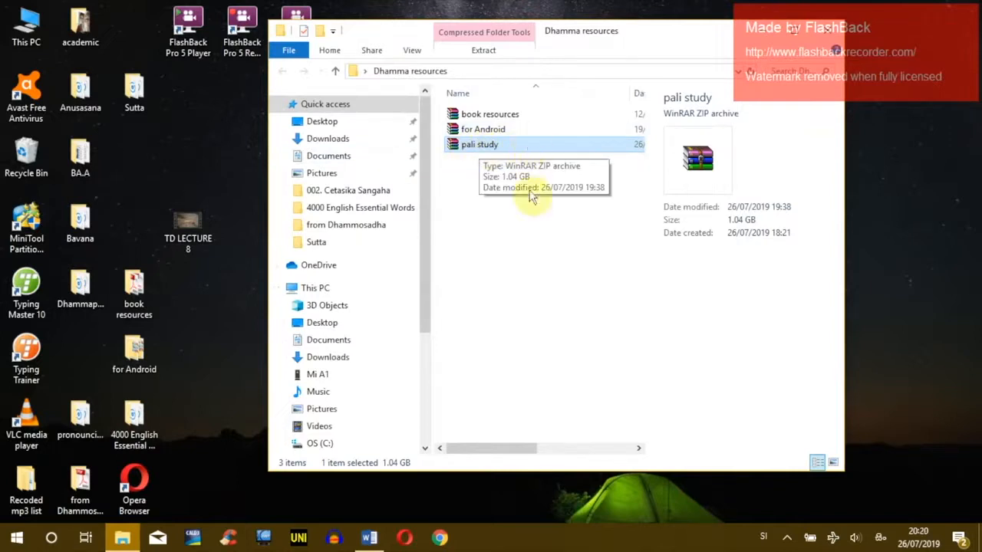
{"action": "left_click", "coordinate": [560, 226]}
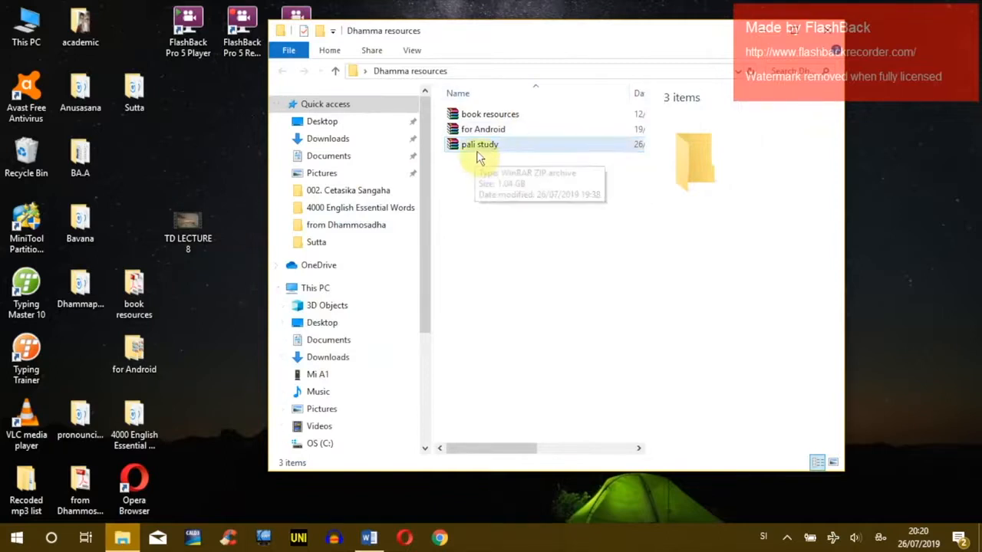
Step: Select the pali study archive and inspect its context menu
{"action": "left_click", "coordinate": [499, 143]}
{"action": "left_click", "coordinate": [506, 211]}
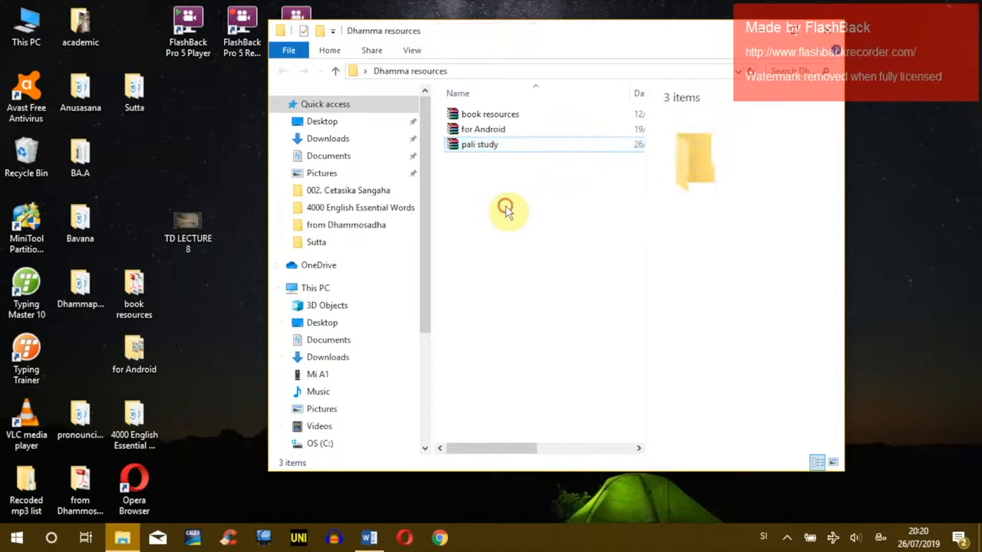
{"action": "left_click", "coordinate": [493, 148]}
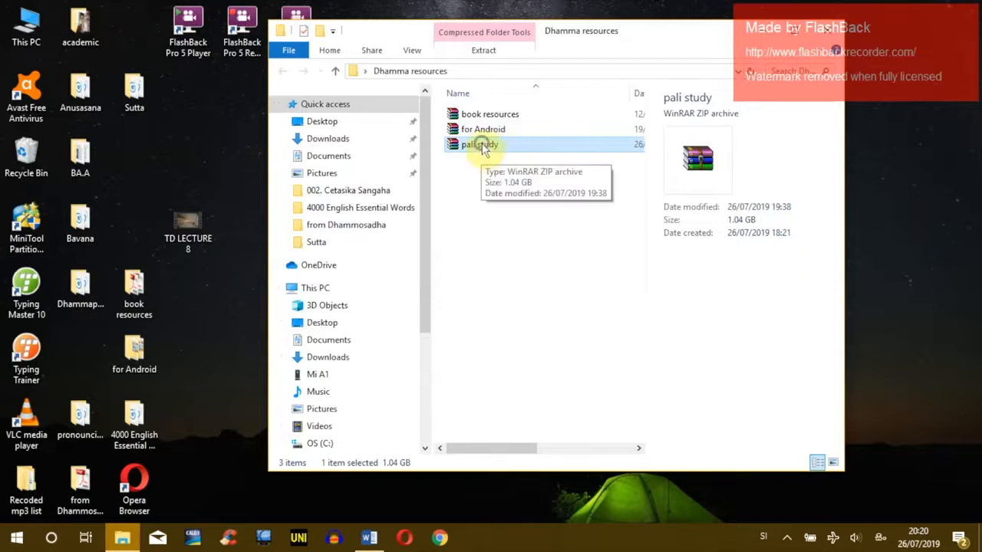
{"action": "right_click", "coordinate": [481, 148]}
{"action": "left_click", "coordinate": [513, 164]}
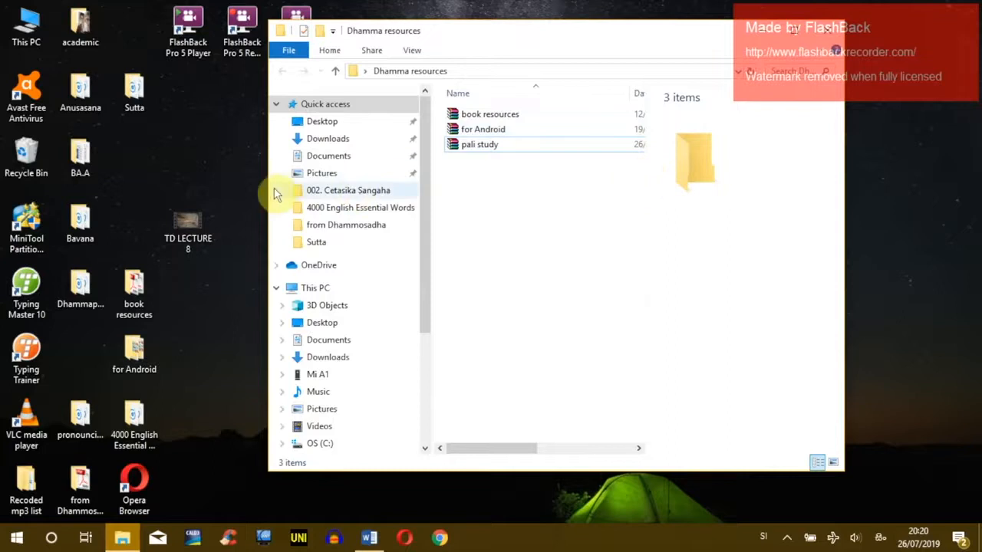
Step: Widen the folder window to show Date modified and Type, reselecting the pali study archive
{"action": "left_click_drag", "start_coordinate": [269, 196], "coordinate": [176, 188]}
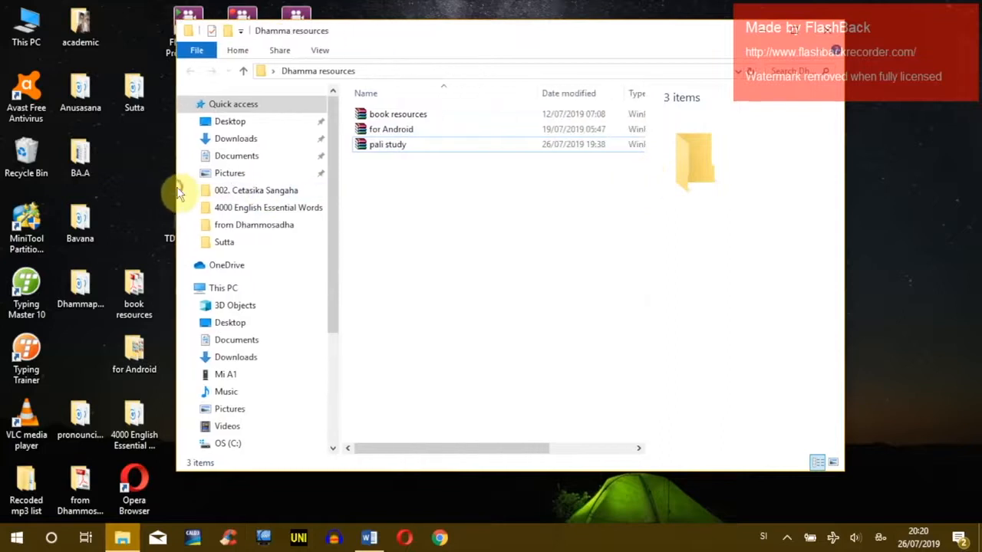
{"action": "left_click", "coordinate": [391, 147]}
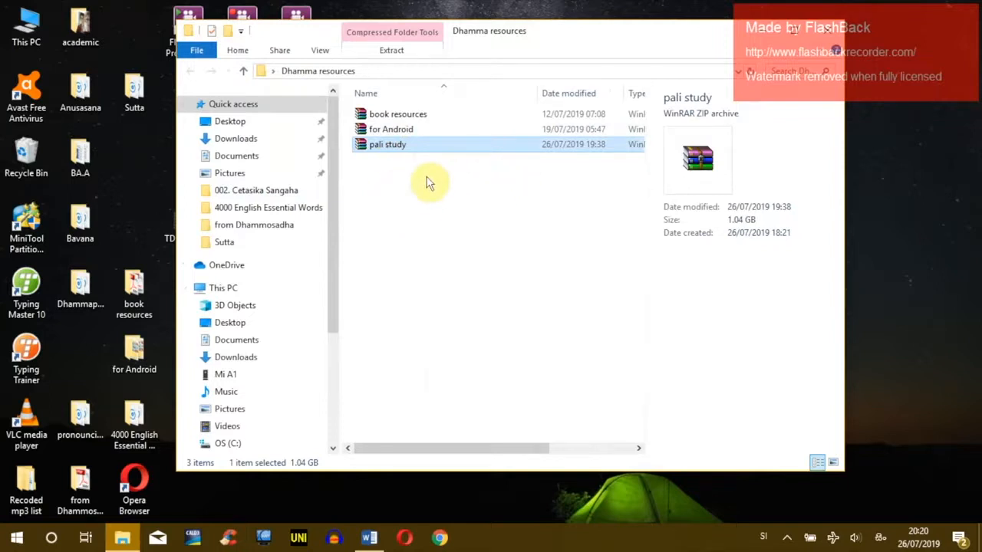
{"action": "left_click", "coordinate": [390, 187]}
{"action": "left_click", "coordinate": [395, 146]}
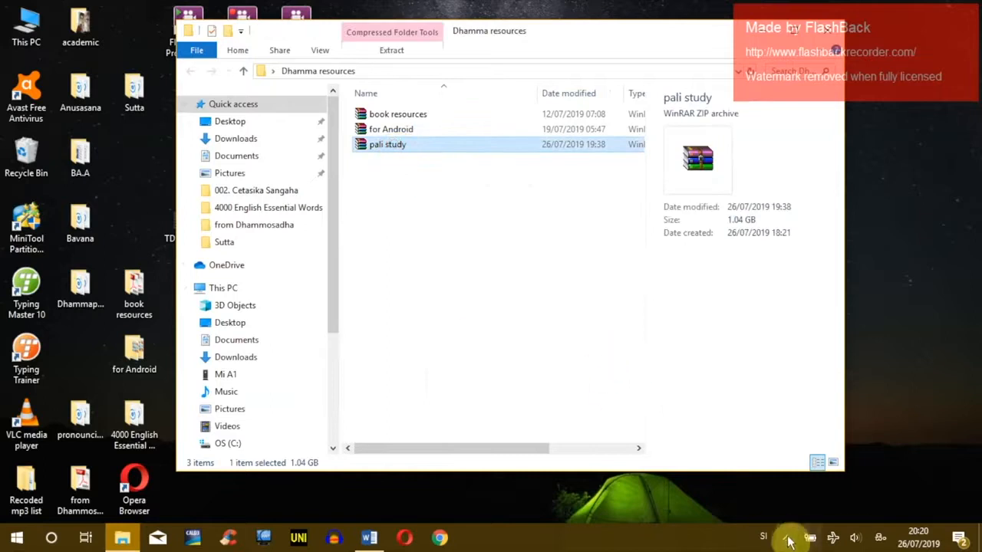
{"action": "left_click", "coordinate": [469, 275]}
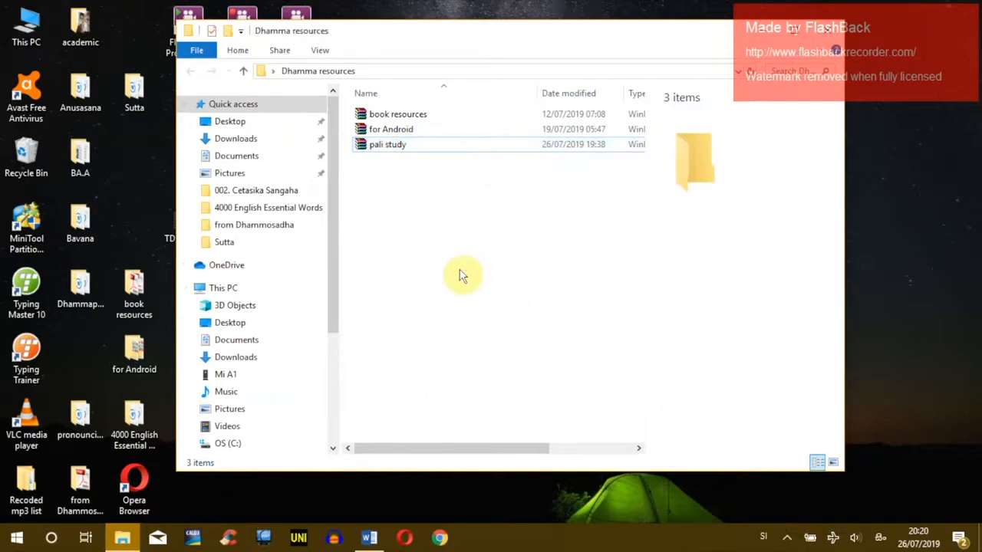
{"action": "left_click", "coordinate": [393, 145]}
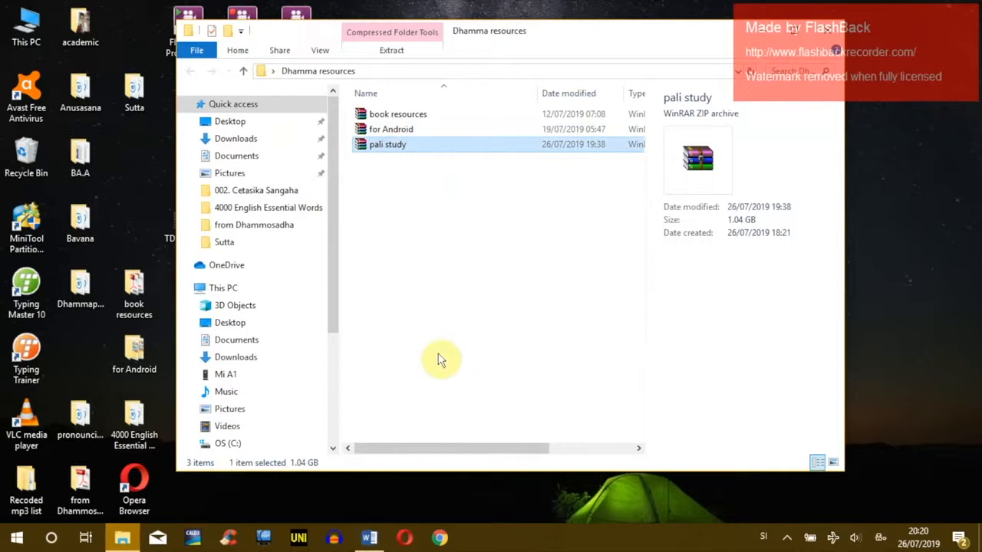
{"action": "left_click", "coordinate": [443, 165]}
{"action": "left_click", "coordinate": [424, 146]}
{"action": "left_click", "coordinate": [453, 247]}
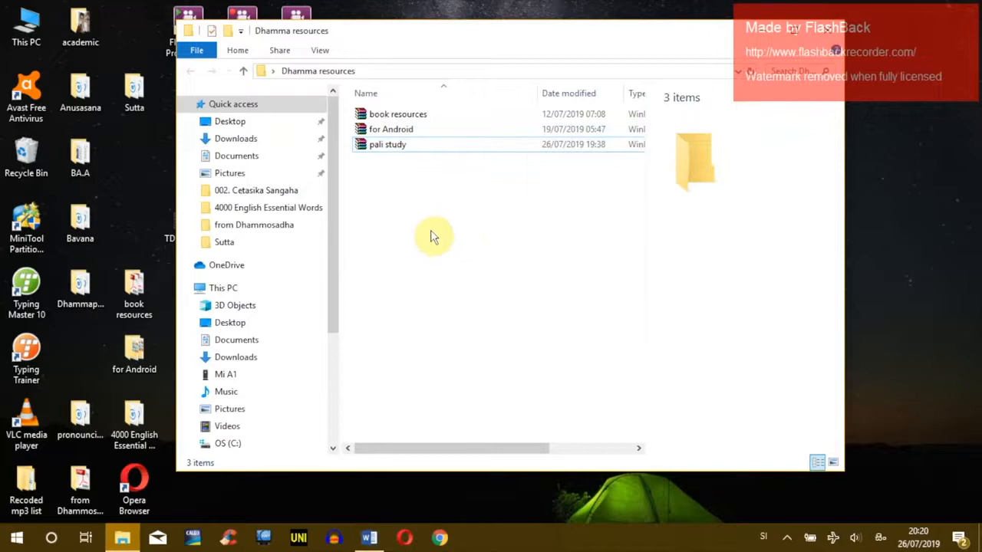
{"action": "left_click", "coordinate": [408, 144]}
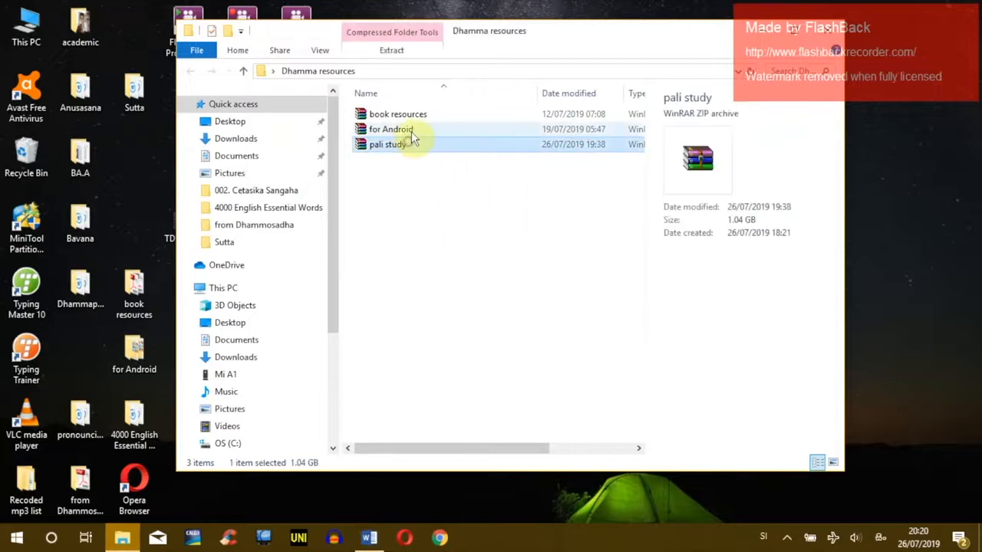
{"action": "left_click", "coordinate": [422, 188]}
{"action": "left_click", "coordinate": [407, 145]}
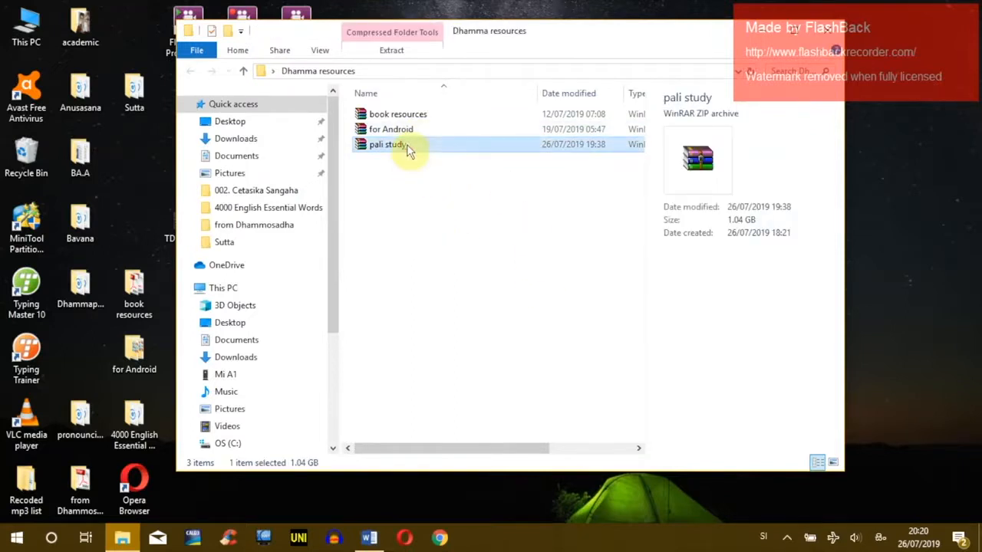
{"action": "right_click", "coordinate": [409, 143]}
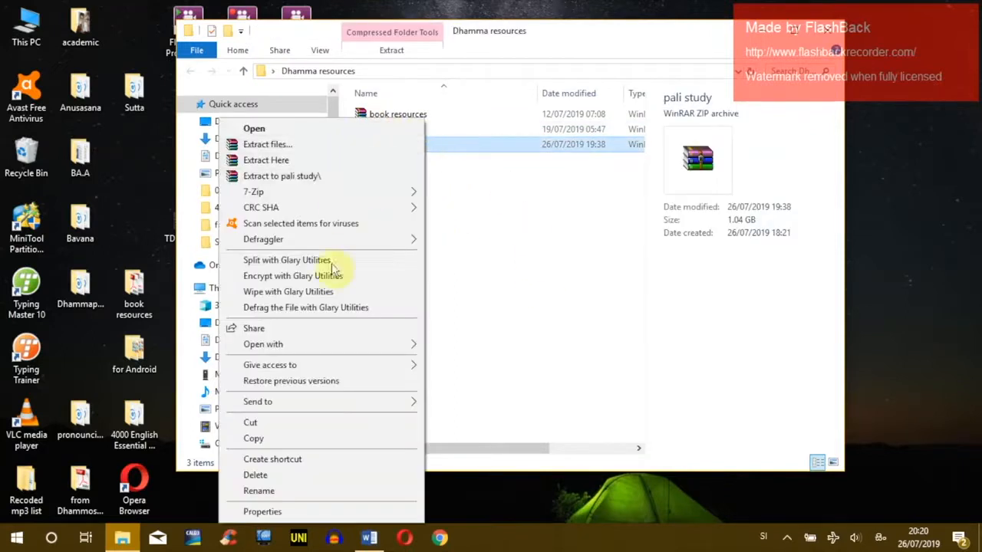
Step: Copy the pali study archive
{"action": "left_click", "coordinate": [277, 443]}
{"action": "right_click", "coordinate": [439, 219]}
{"action": "left_click", "coordinate": [486, 267]}
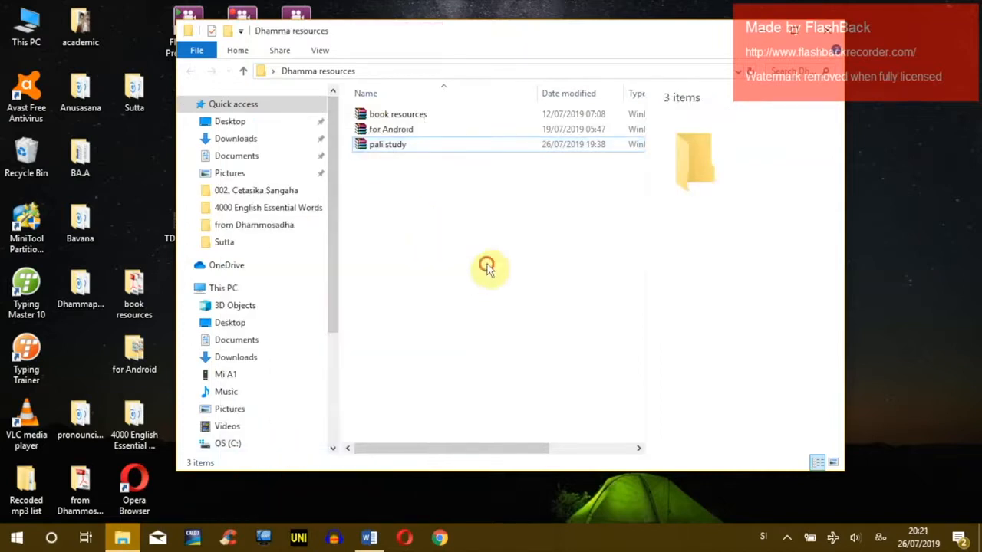
{"action": "left_click", "coordinate": [404, 145]}
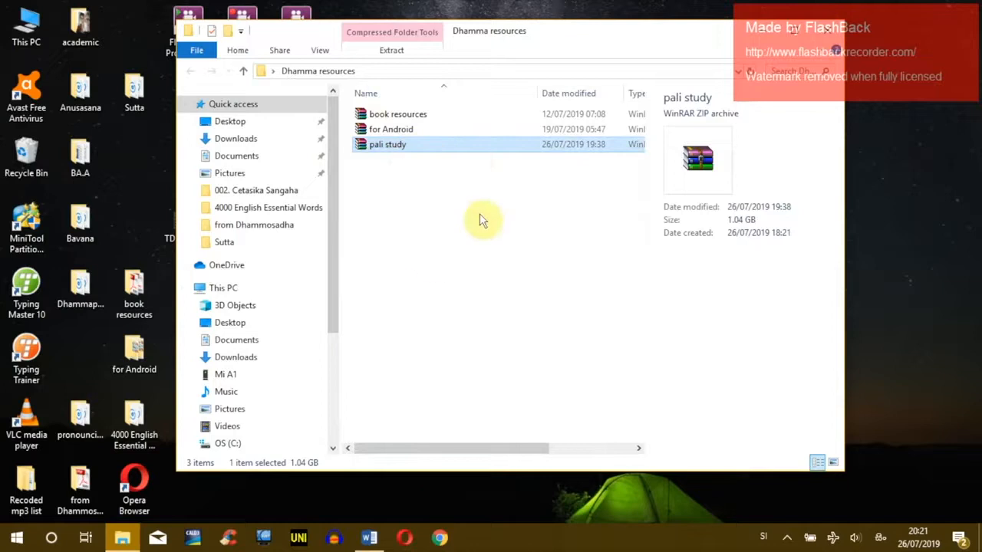
Step: Scroll the navigation pane down and move the folder window right toward the centre
{"action": "left_click", "coordinate": [405, 129]}
{"action": "left_click", "coordinate": [400, 145]}
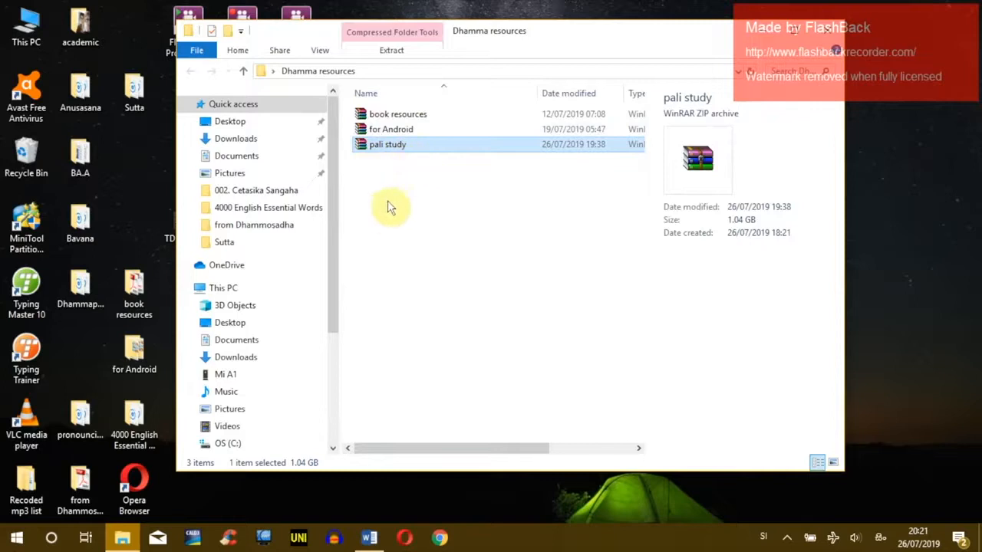
{"action": "left_click_drag", "start_coordinate": [337, 204], "coordinate": [329, 290]}
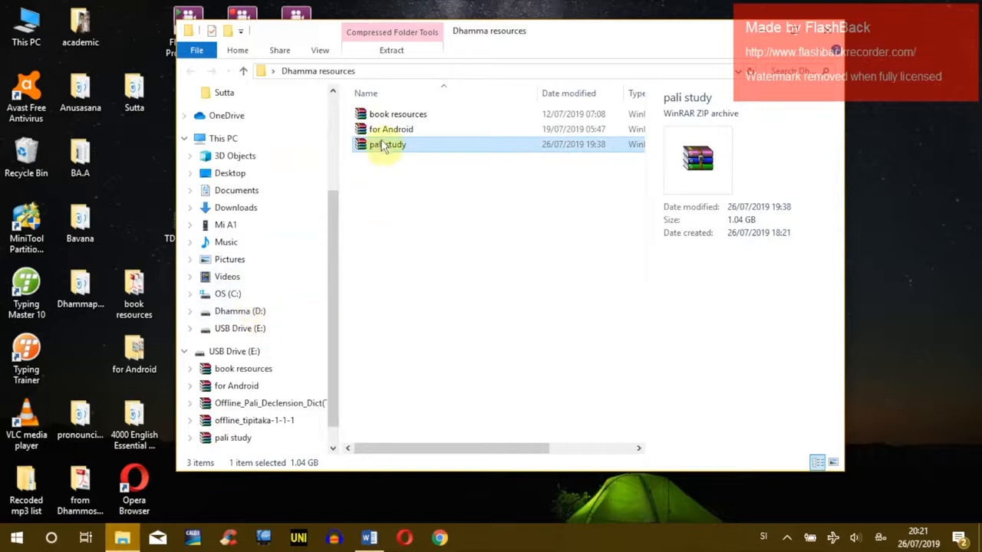
{"action": "left_click_drag", "start_coordinate": [537, 37], "coordinate": [625, 82]}
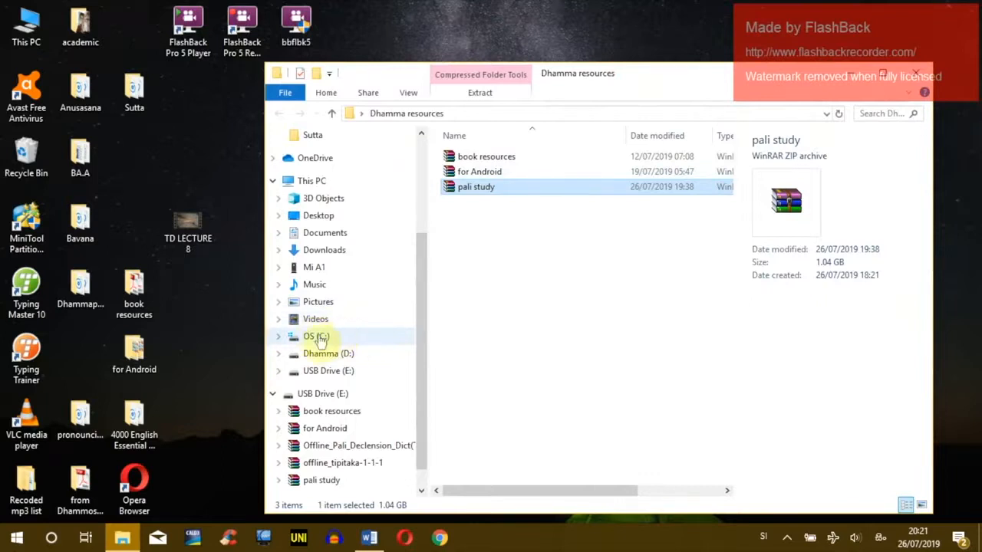
{"action": "left_click", "coordinate": [316, 338]}
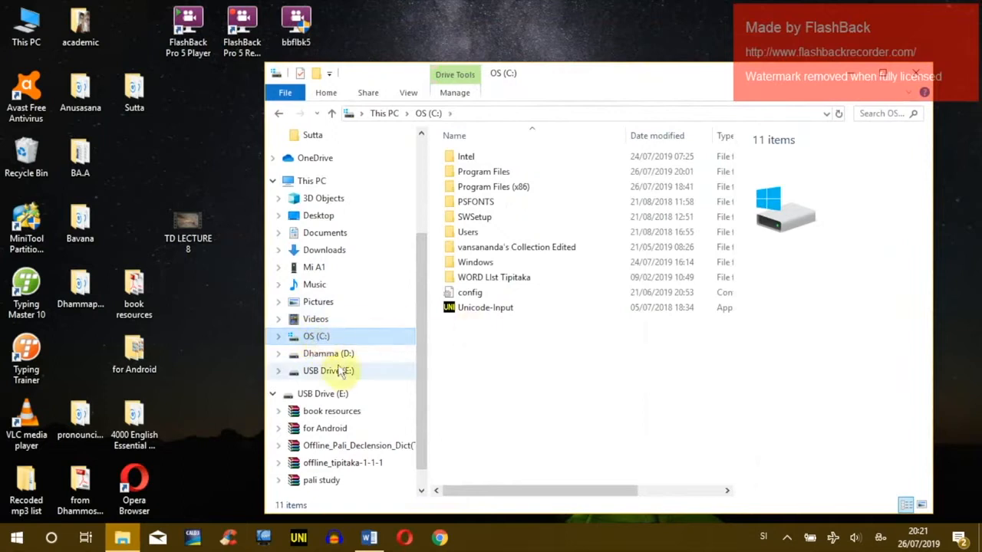
{"action": "left_click", "coordinate": [294, 353]}
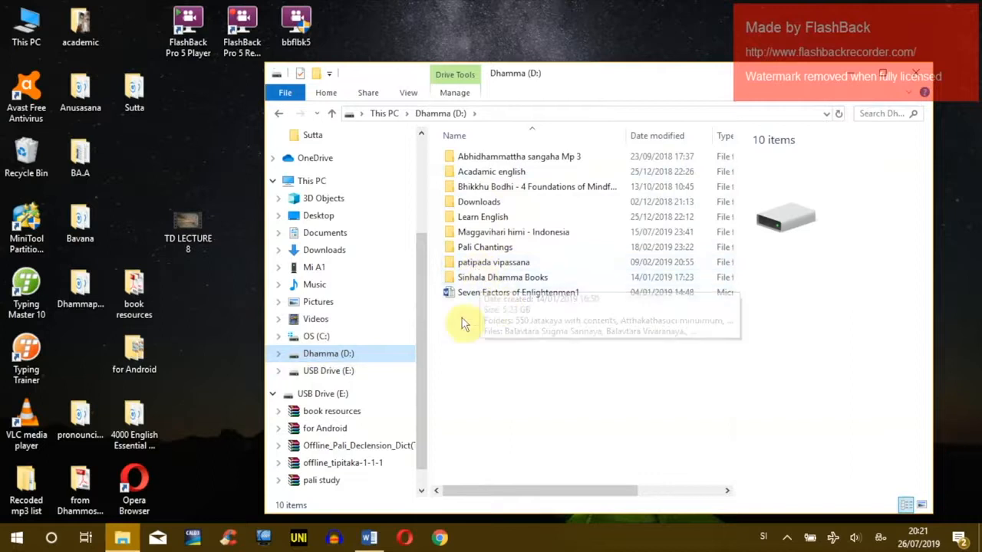
{"action": "left_click_drag", "start_coordinate": [559, 77], "coordinate": [568, 142]}
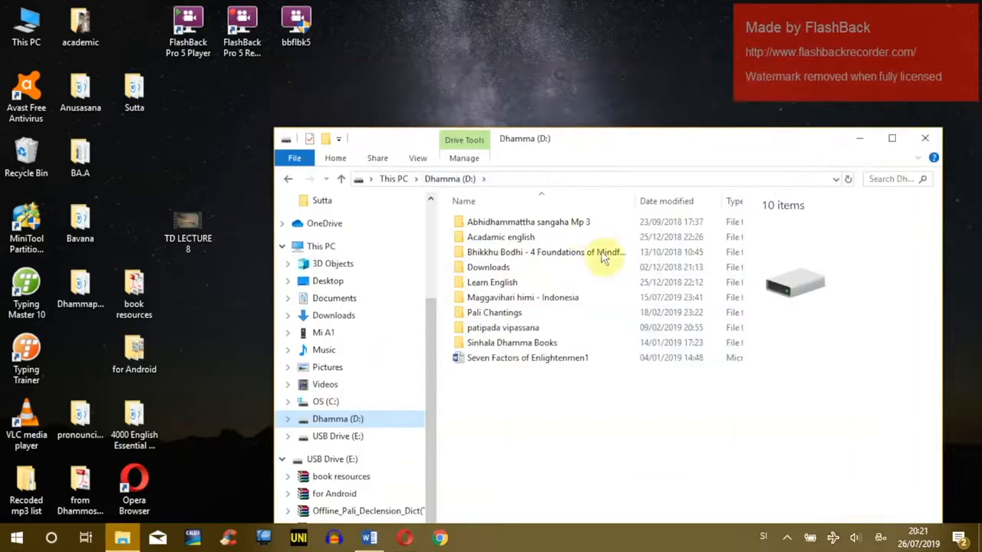
{"action": "left_click_drag", "start_coordinate": [595, 243], "coordinate": [607, 262]}
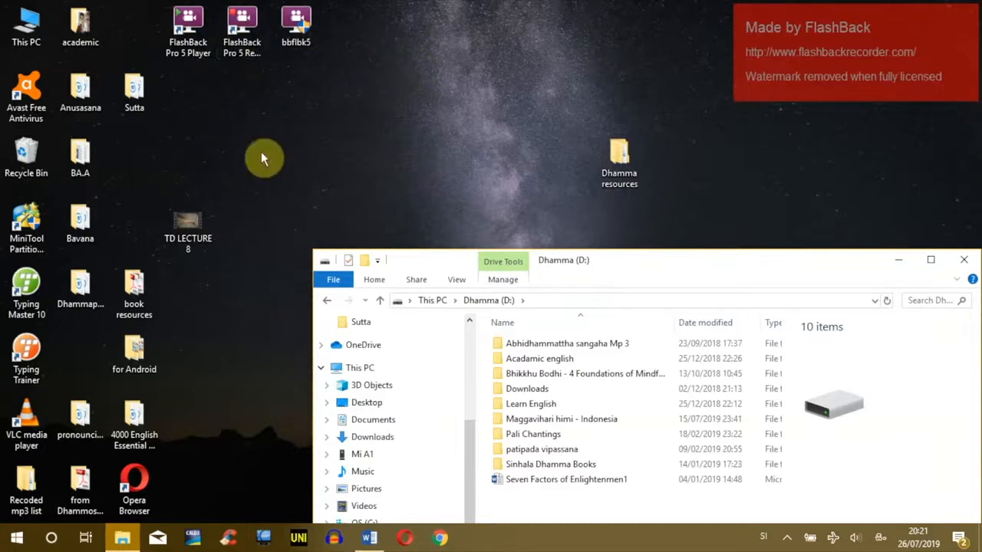
{"action": "left_click_drag", "start_coordinate": [607, 261], "coordinate": [549, 27]}
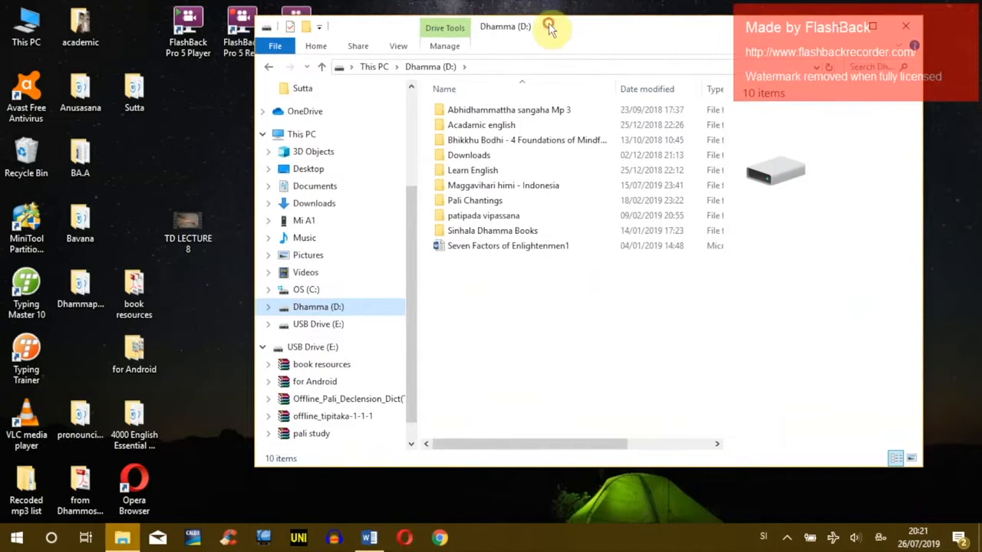
{"action": "left_click", "coordinate": [285, 292]}
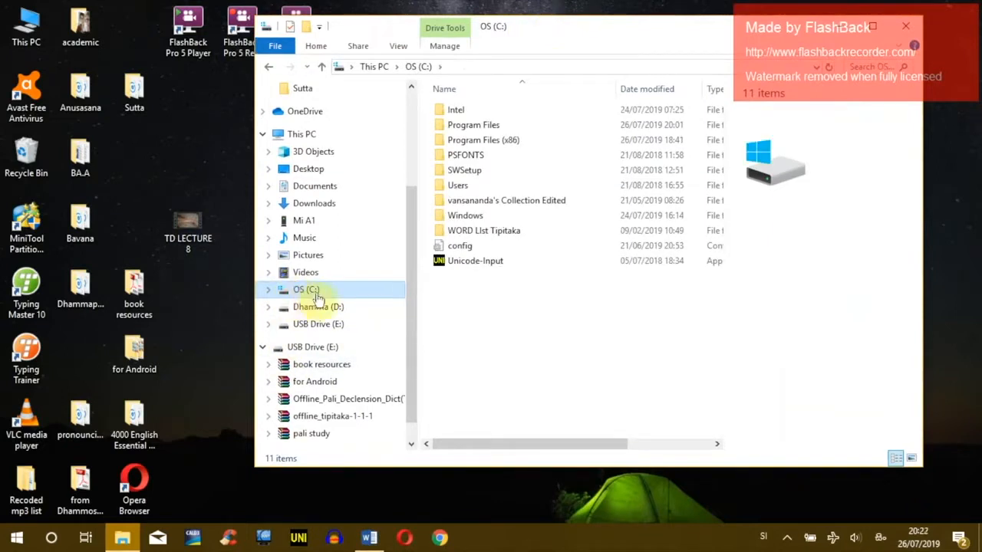
Step: Paste the pali study ZIP into the OS (C:) root, granting administrator permission
{"action": "right_click", "coordinate": [465, 291]}
{"action": "left_click", "coordinate": [495, 297]}
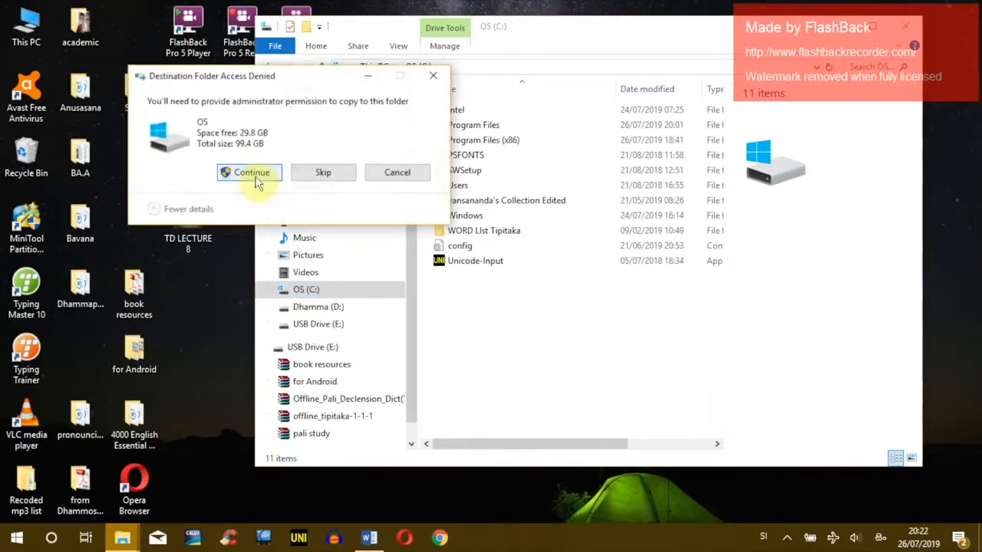
{"action": "left_click", "coordinate": [253, 173]}
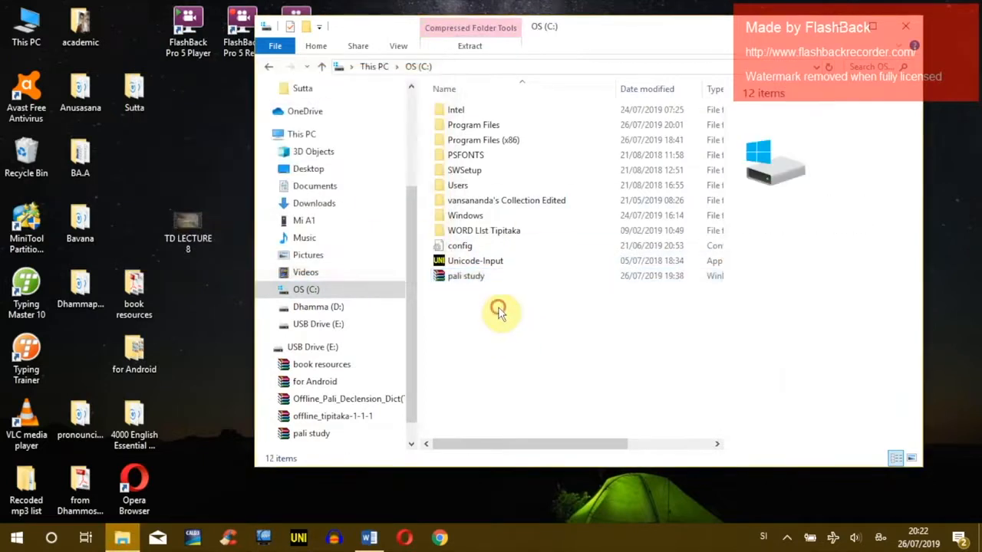
{"action": "left_click", "coordinate": [470, 280]}
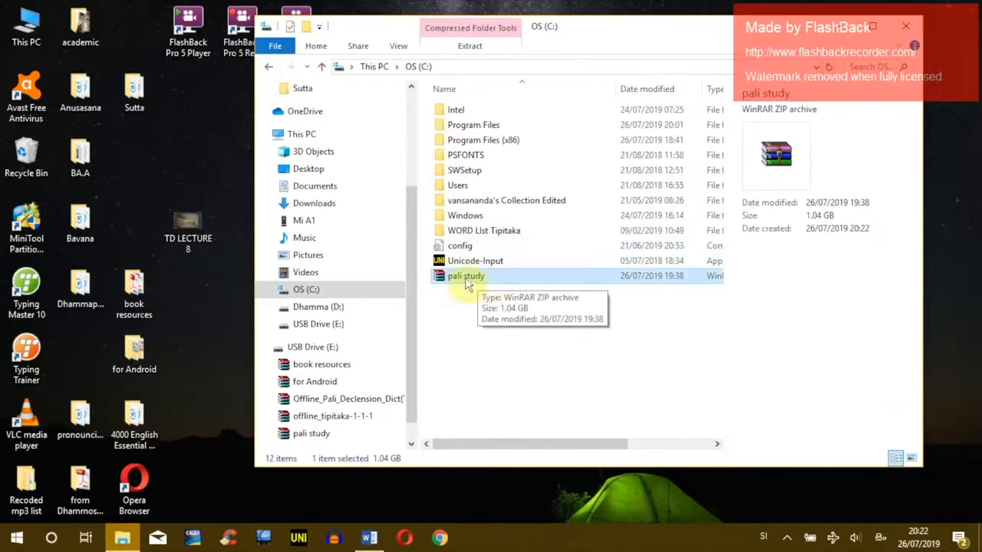
Step: Extract the pali study ZIP here into a pali study folder on OS (C:)
{"action": "right_click", "coordinate": [470, 278]}
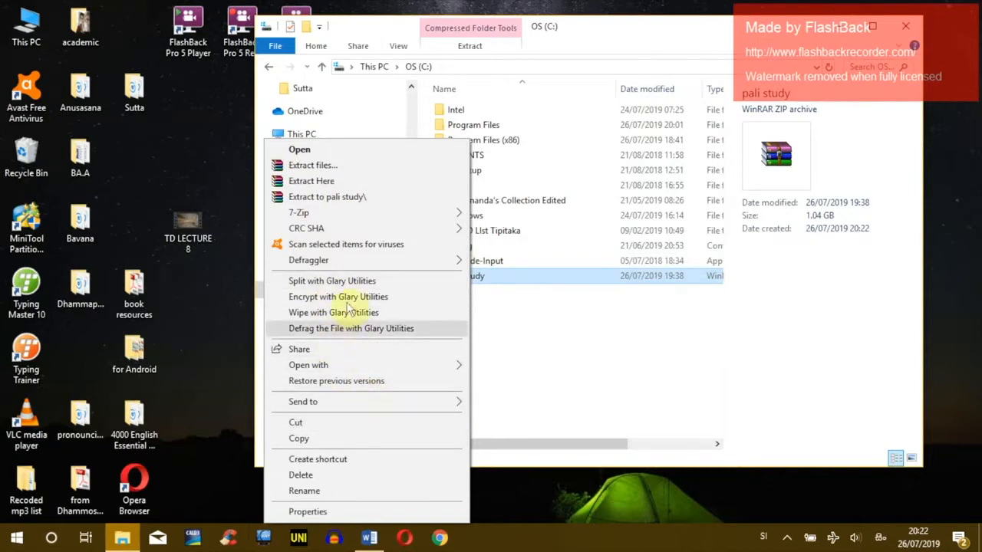
{"action": "left_click", "coordinate": [349, 182]}
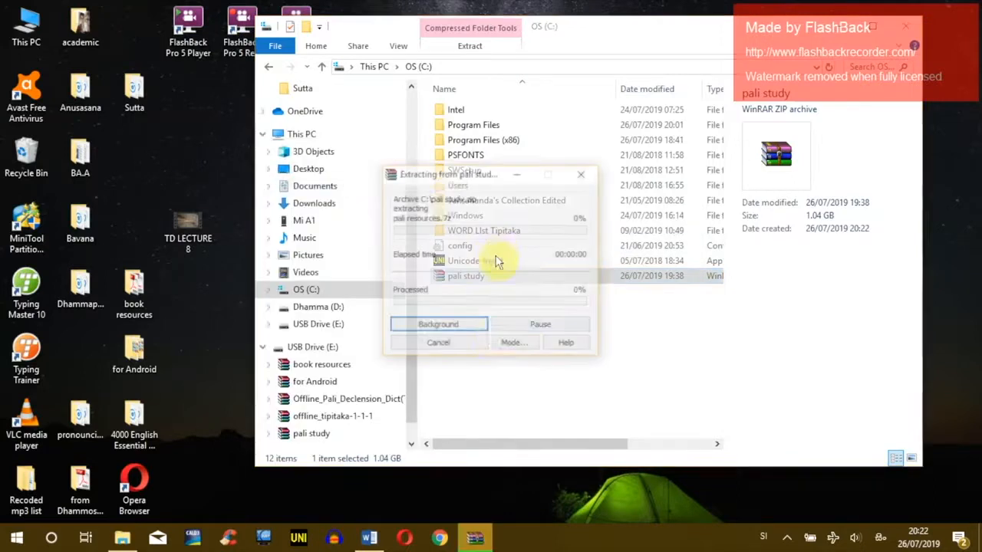
{"action": "left_click_drag", "start_coordinate": [480, 177], "coordinate": [675, 199]}
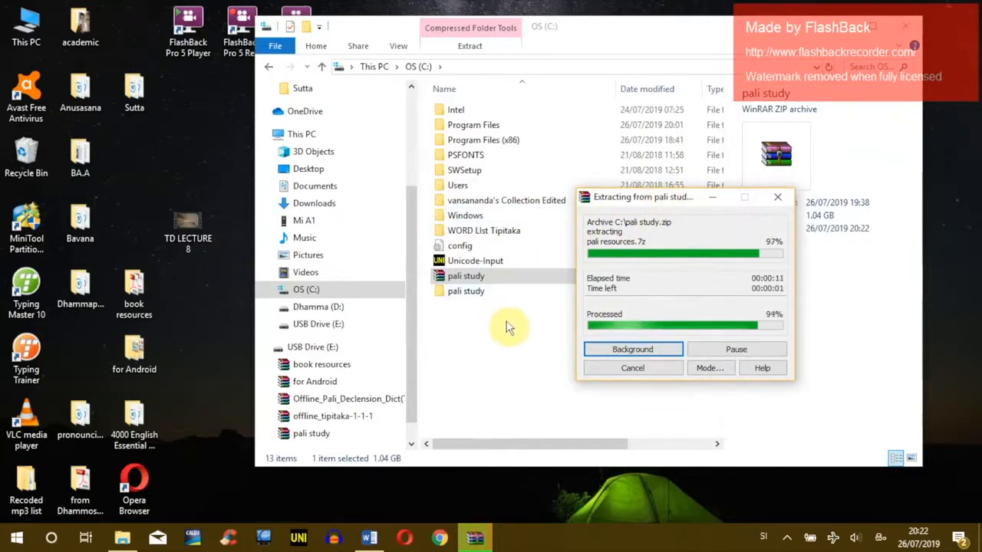
{"action": "left_click", "coordinate": [516, 289]}
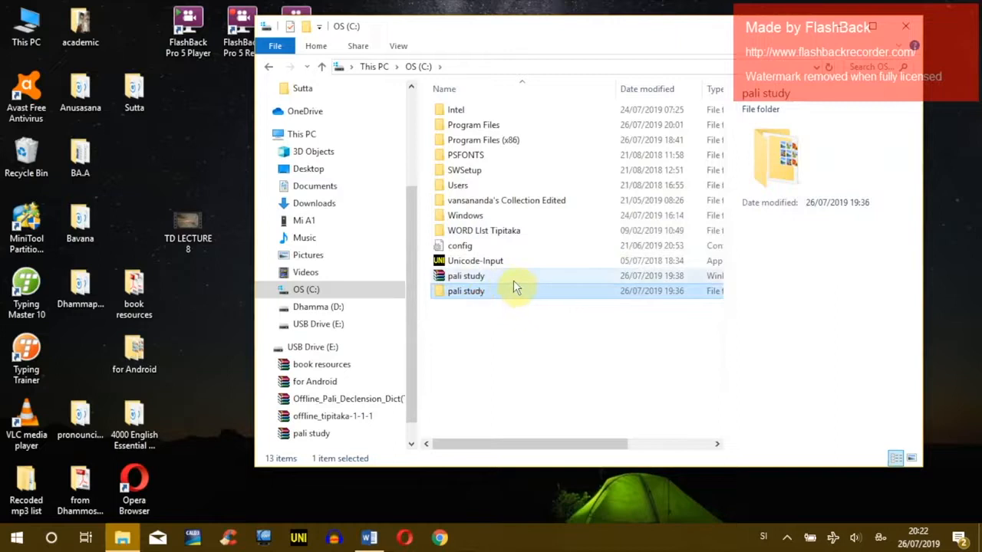
Step: Delete the pali study ZIP, approving the administrator permission prompt
{"action": "left_click", "coordinate": [471, 276]}
{"action": "right_click", "coordinate": [471, 275]}
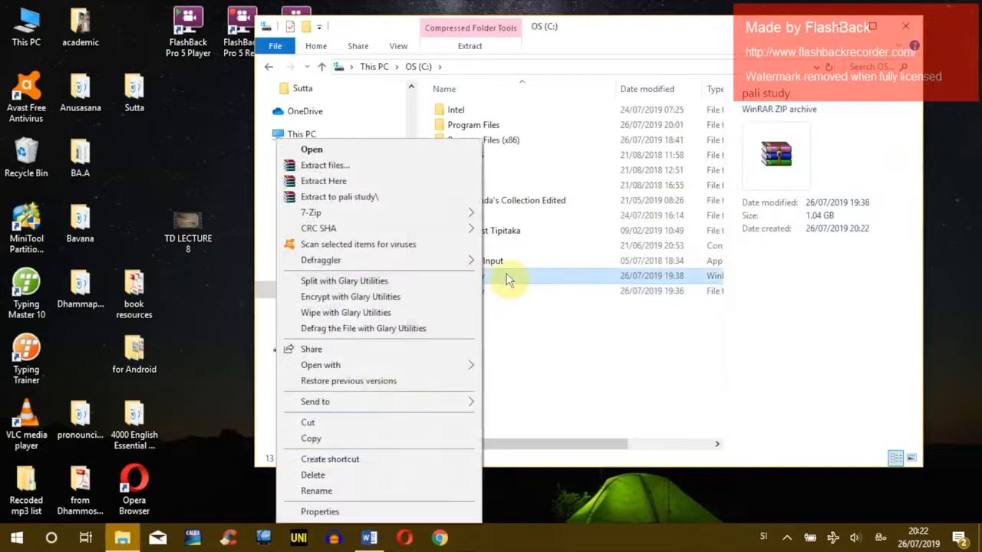
{"action": "left_click", "coordinate": [506, 273]}
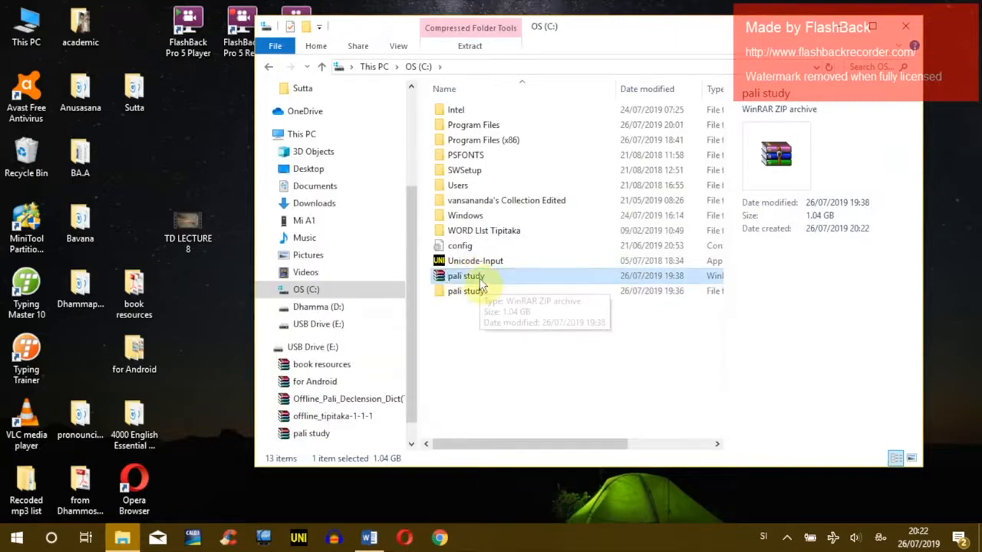
{"action": "right_click", "coordinate": [480, 279]}
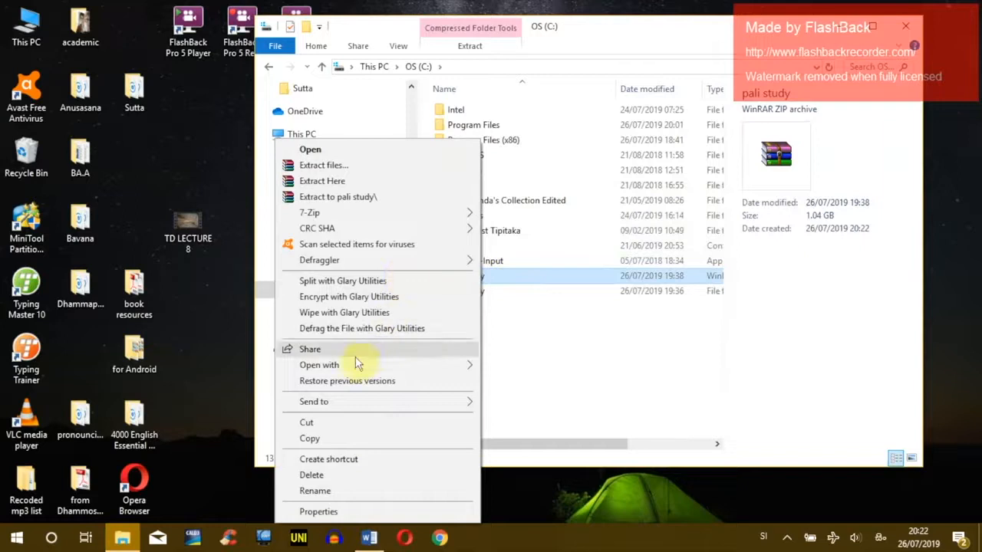
{"action": "left_click", "coordinate": [343, 475]}
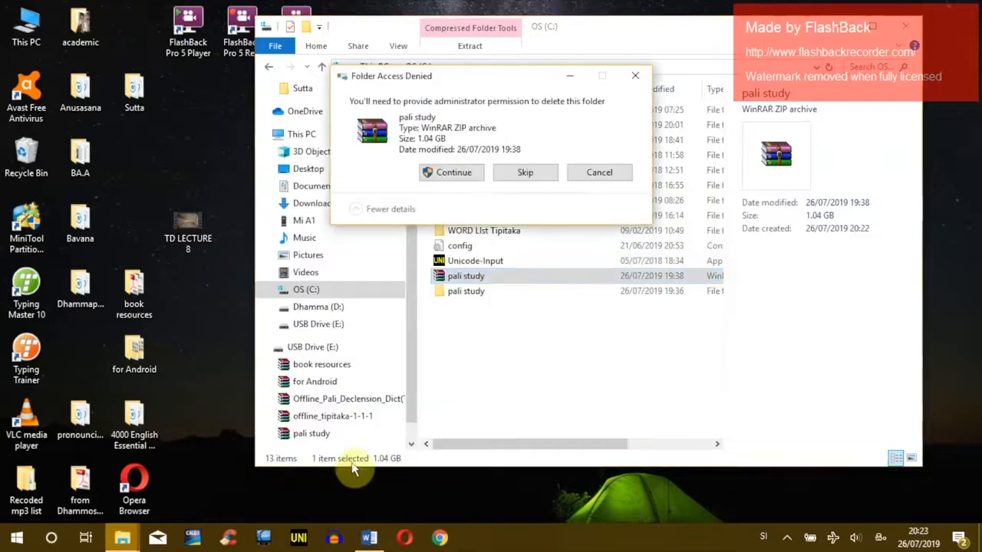
{"action": "left_click", "coordinate": [451, 172]}
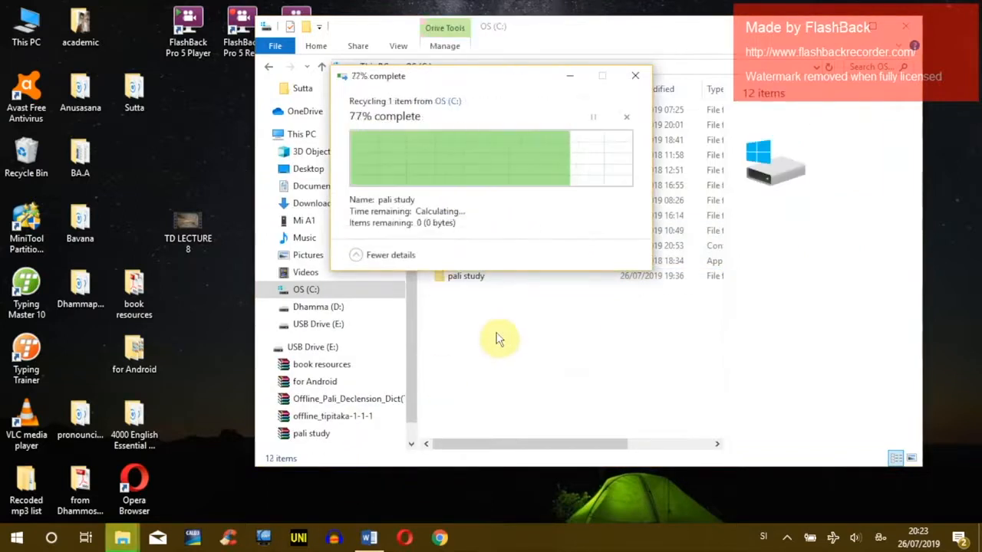
{"action": "left_click", "coordinate": [472, 280]}
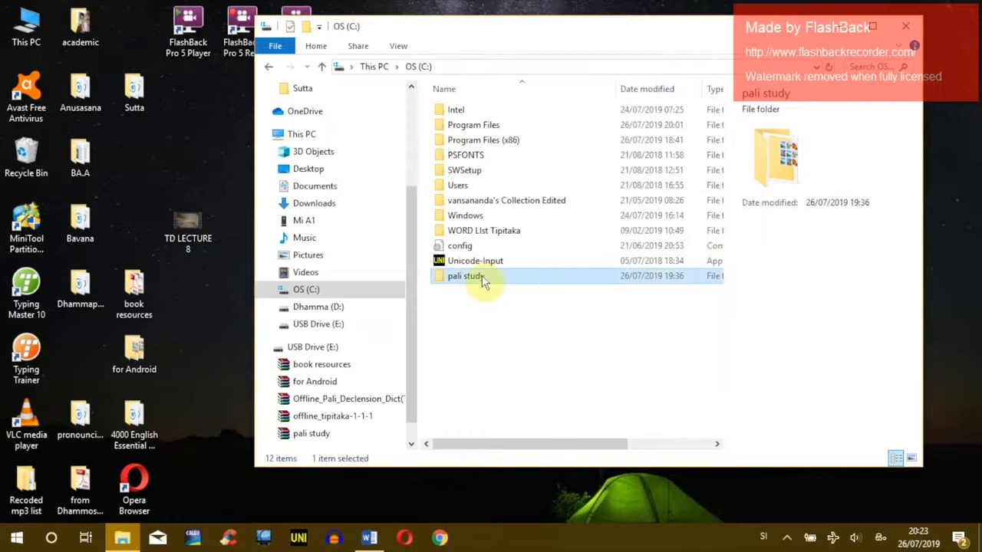
Step: Open the pali study folder, then navigate through This PC to OS (C:)
{"action": "double_click", "coordinate": [482, 280]}
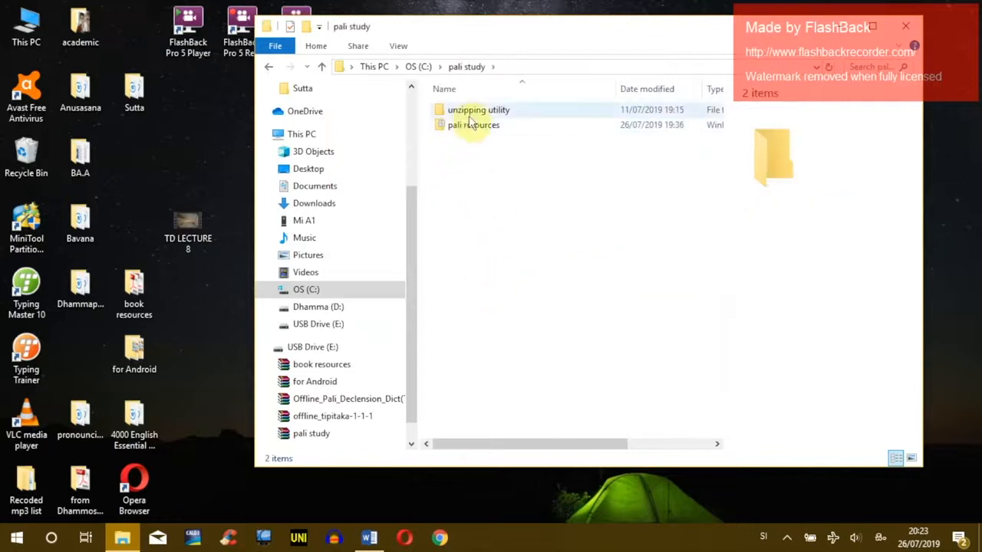
{"action": "left_click", "coordinate": [452, 129]}
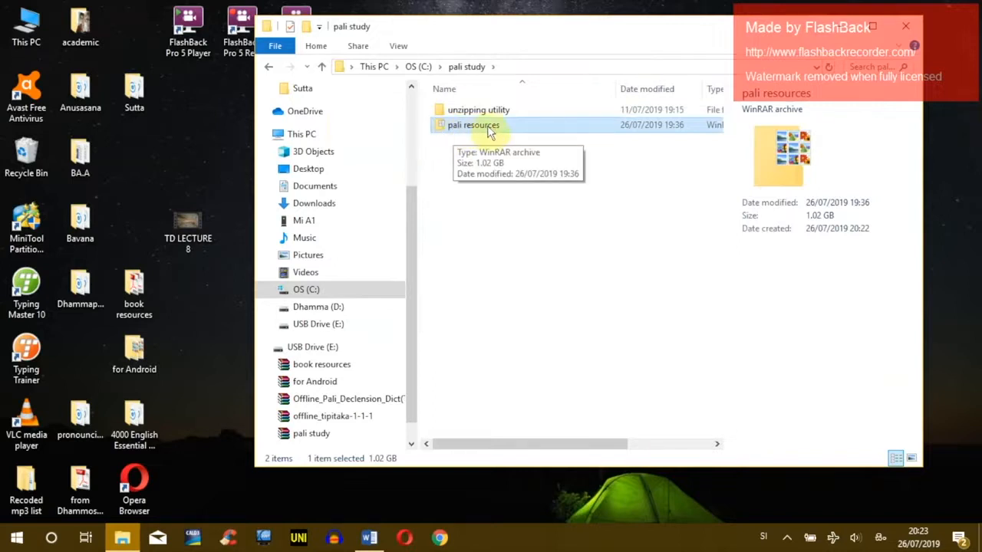
{"action": "left_click_drag", "start_coordinate": [521, 444], "coordinate": [493, 441]}
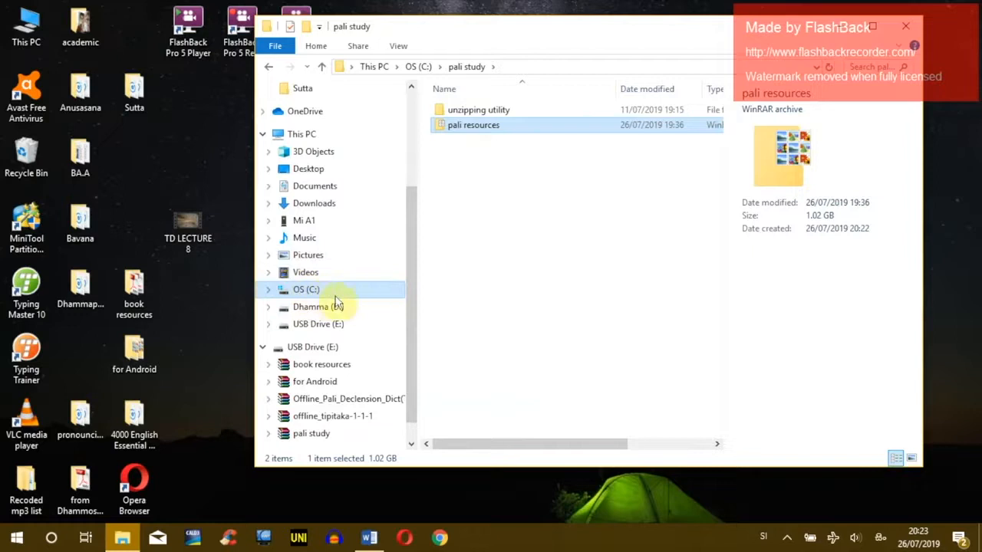
{"action": "left_click", "coordinate": [304, 134]}
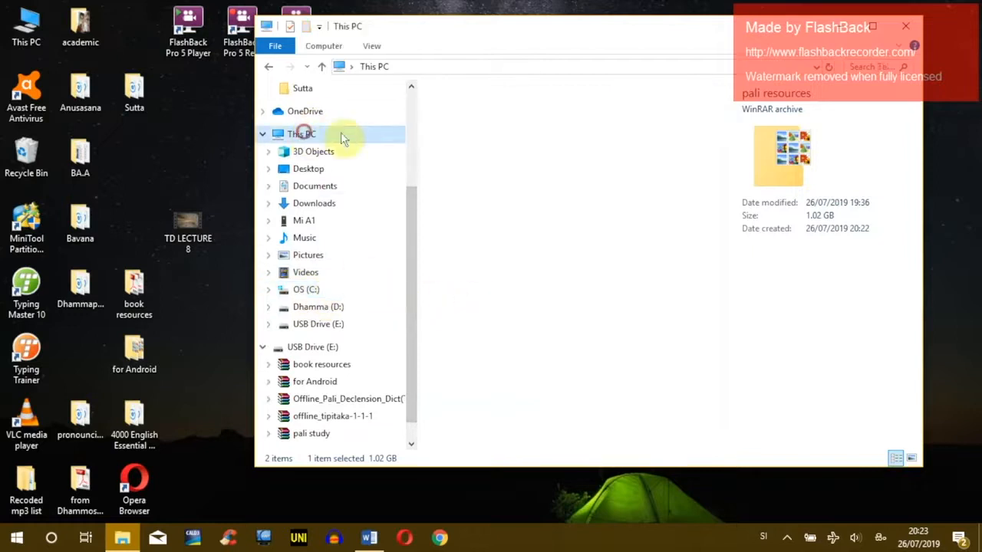
{"action": "scroll", "coordinate": [610, 395], "scroll_direction": "down", "scroll_amount": 2}
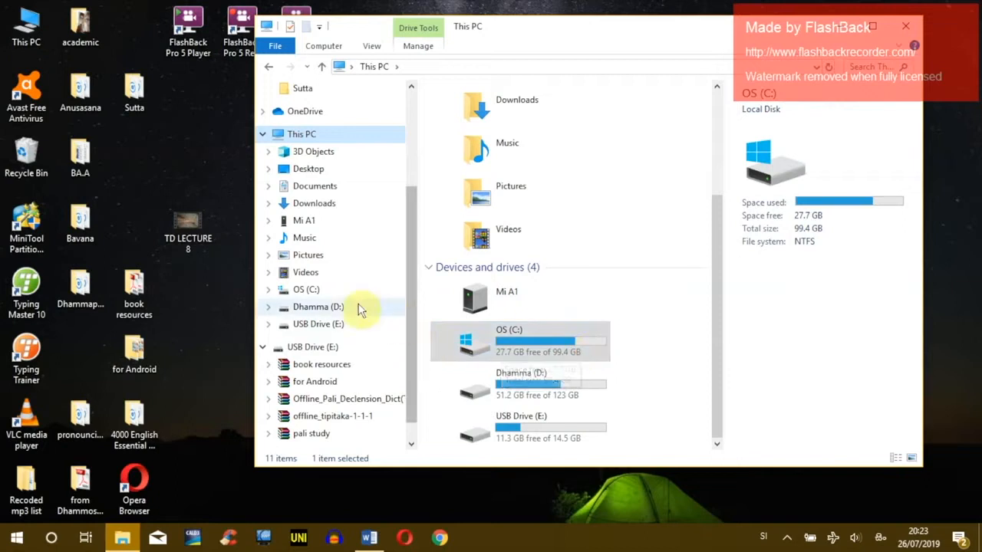
{"action": "left_click", "coordinate": [303, 291]}
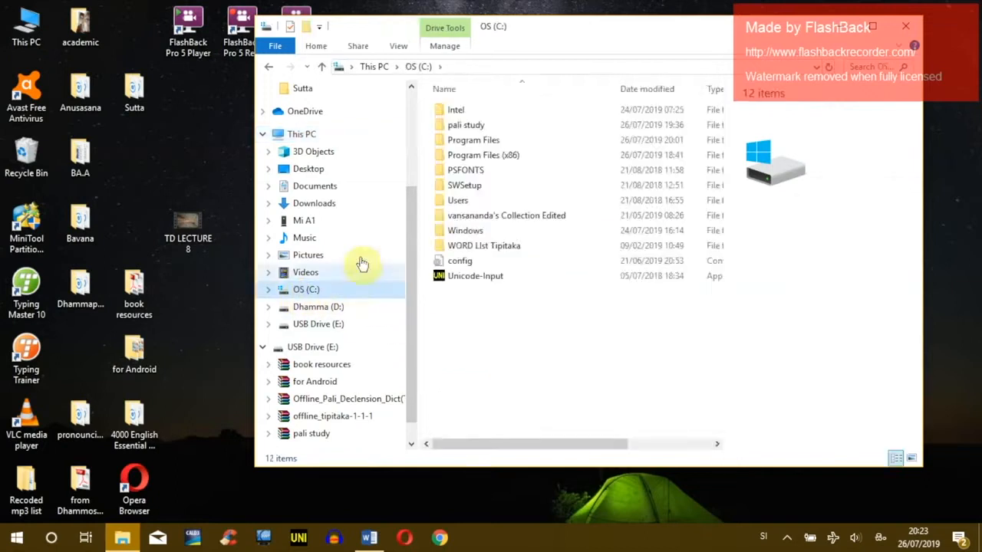
Step: Reopen pali study and select both pali resources and the unzipping utility folder
{"action": "double_click", "coordinate": [482, 129]}
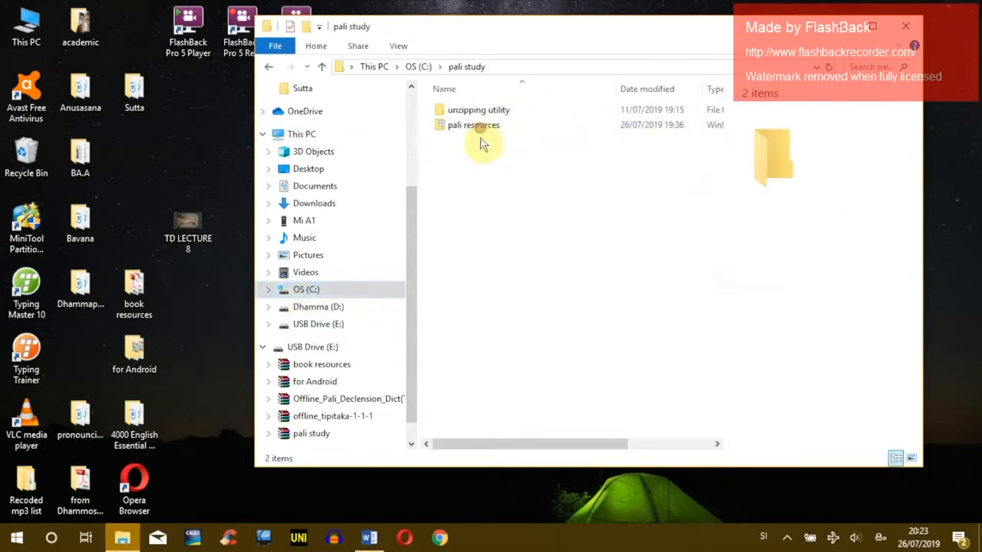
{"action": "left_click", "coordinate": [513, 126]}
{"action": "right_click", "coordinate": [512, 126]}
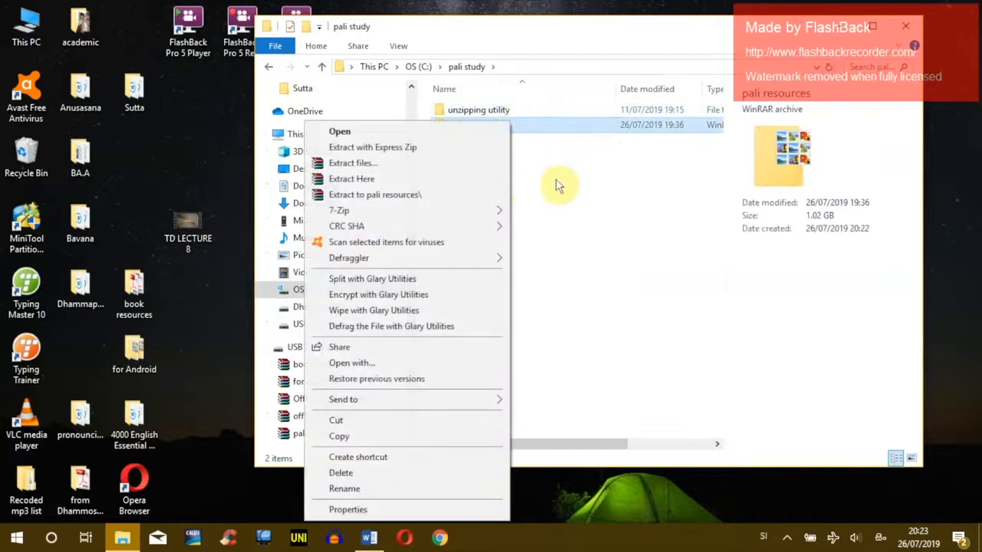
{"action": "left_click", "coordinate": [594, 227]}
{"action": "left_click", "coordinate": [504, 128]}
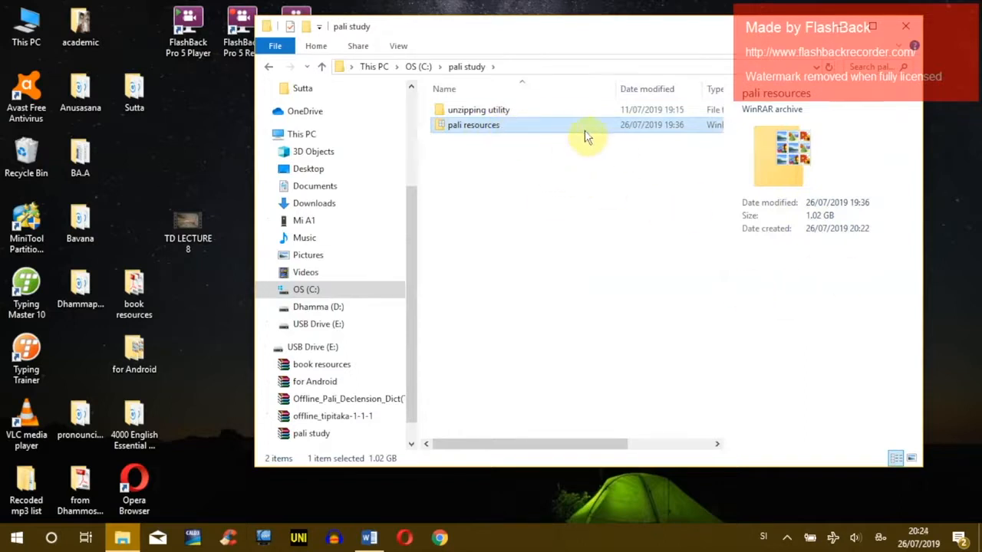
{"action": "left_click", "coordinate": [444, 114], "text": "ctrl"}
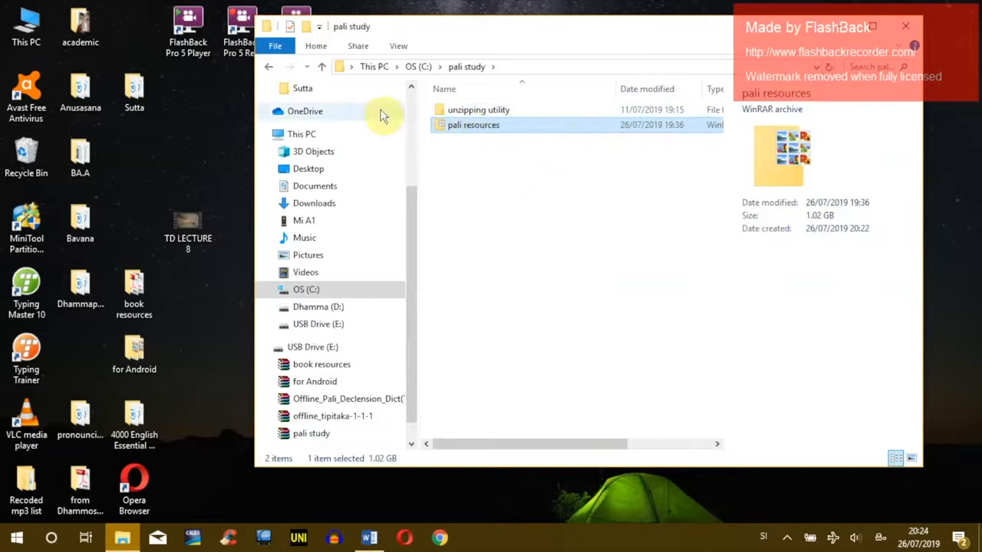
Step: In the unzipping utility folder, delete both TheUnarchiver files
{"action": "left_click", "coordinate": [476, 111]}
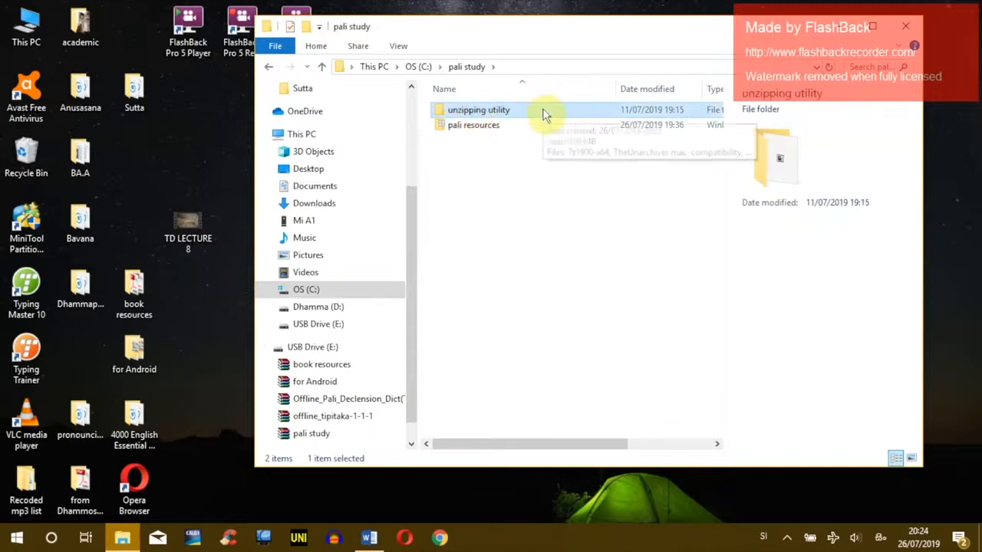
{"action": "double_click", "coordinate": [542, 112]}
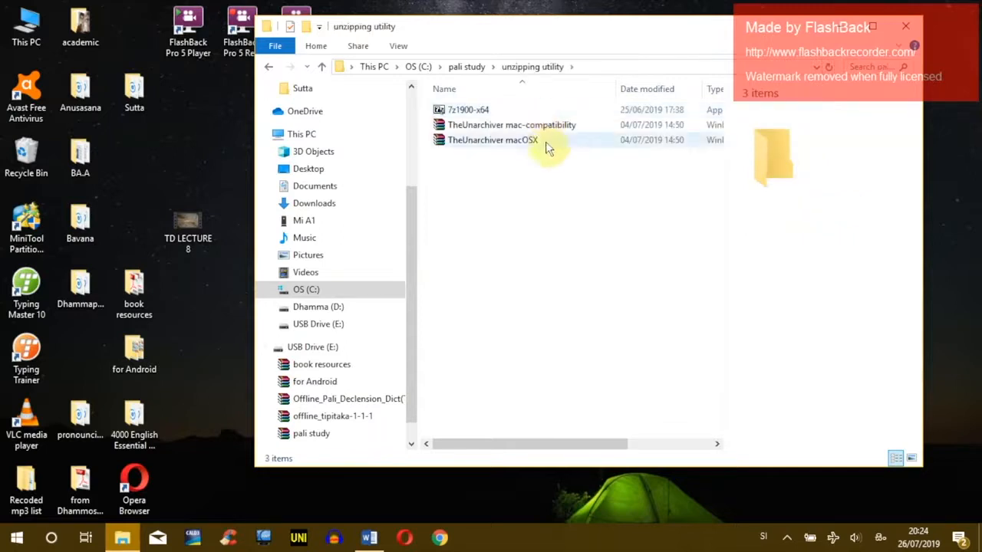
{"action": "left_click", "coordinate": [495, 140]}
{"action": "left_click", "coordinate": [477, 127], "text": "ctrl"}
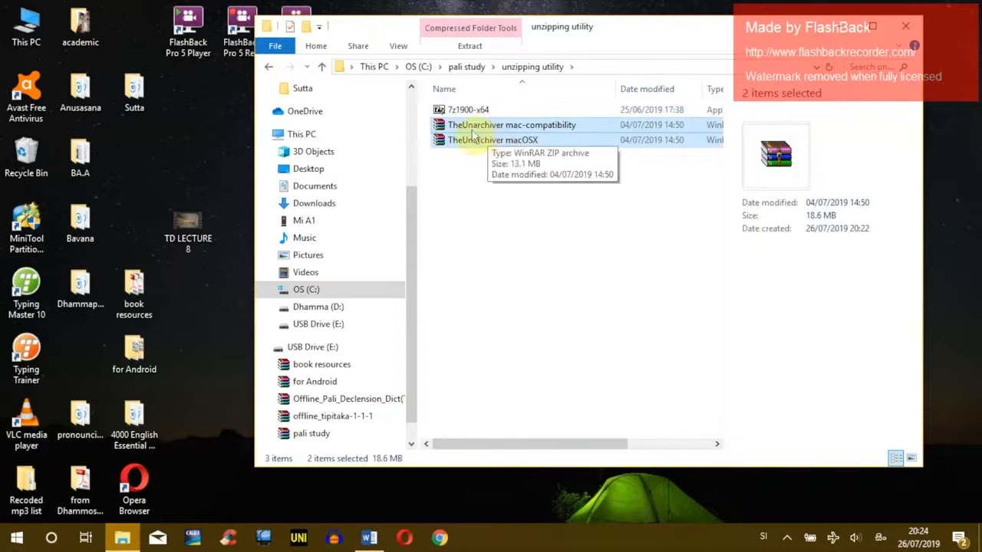
{"action": "right_click", "coordinate": [509, 127]}
{"action": "left_click_drag", "start_coordinate": [567, 165], "coordinate": [520, 131]}
{"action": "key", "text": "Delete"}
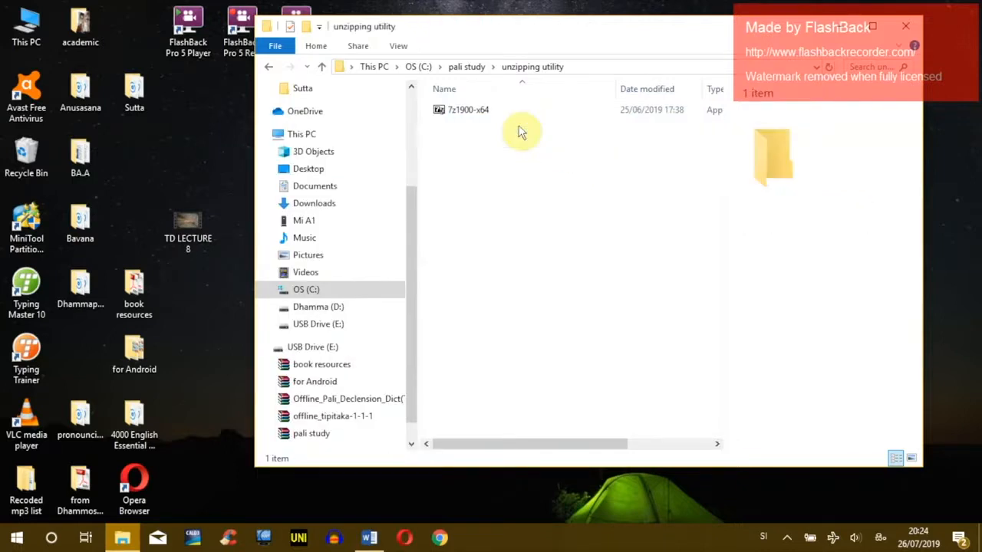
Step: Install 7-Zip 19.00 (x64) from 7z1900-x64 and return to pali study
{"action": "left_click", "coordinate": [472, 112]}
{"action": "double_click", "coordinate": [476, 113]}
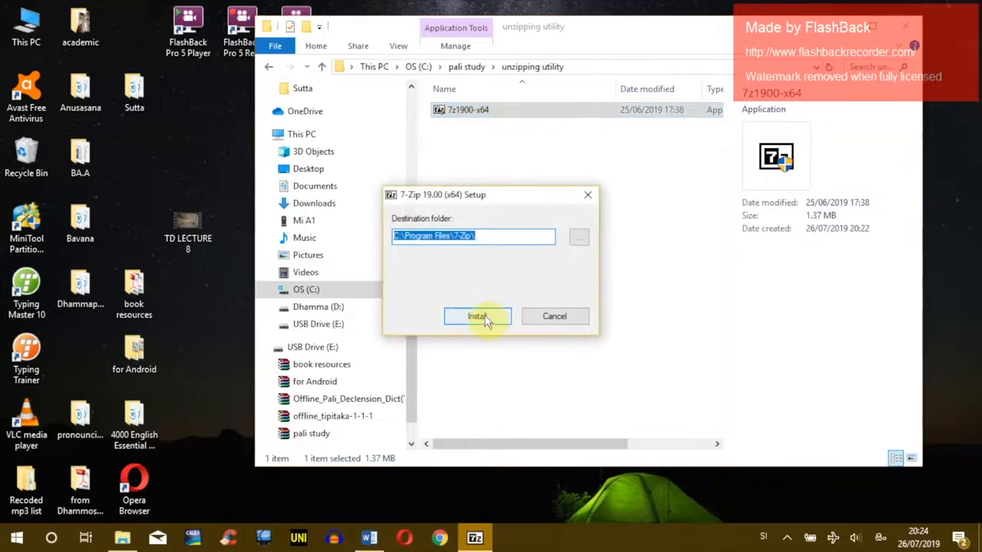
{"action": "left_click", "coordinate": [483, 317]}
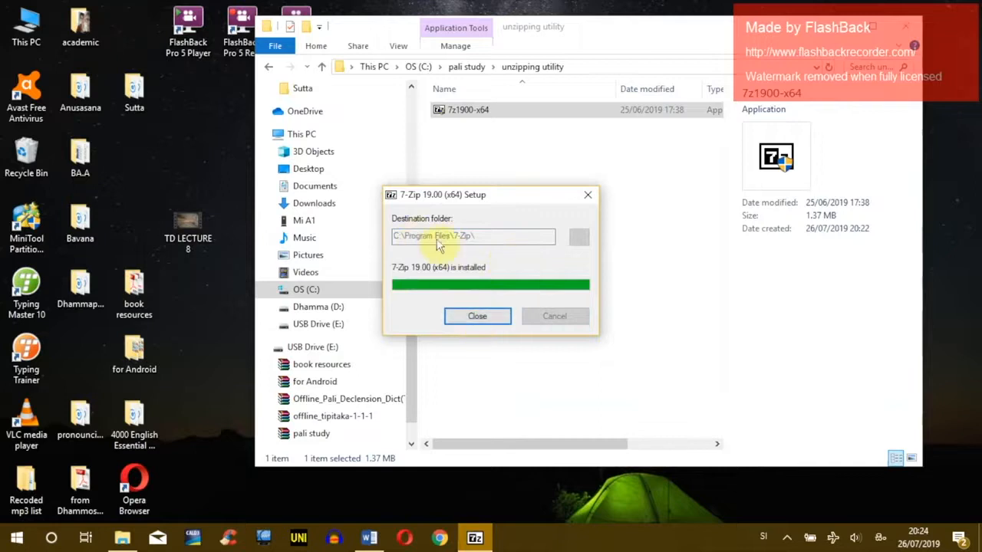
{"action": "left_click", "coordinate": [485, 325]}
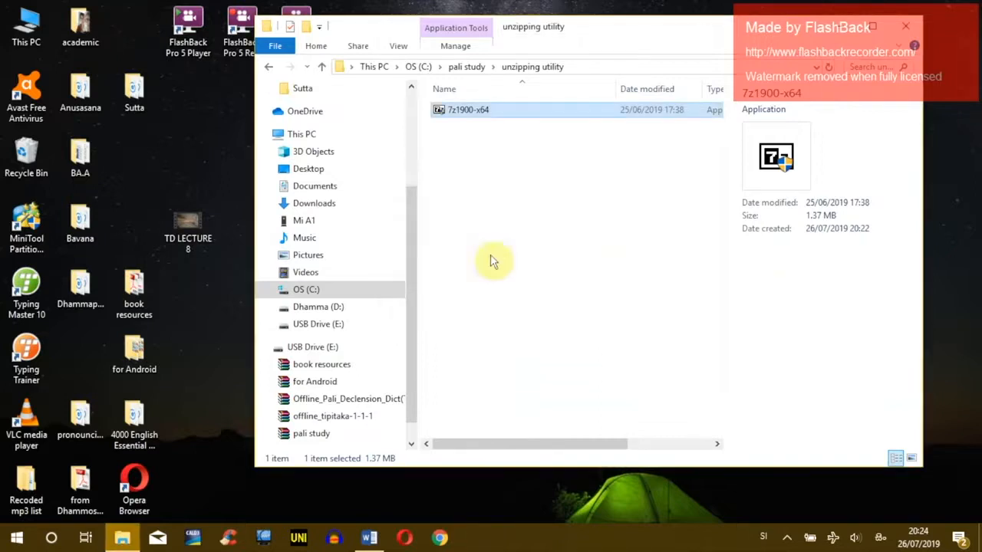
{"action": "left_click", "coordinate": [472, 165]}
{"action": "left_click", "coordinate": [269, 68]}
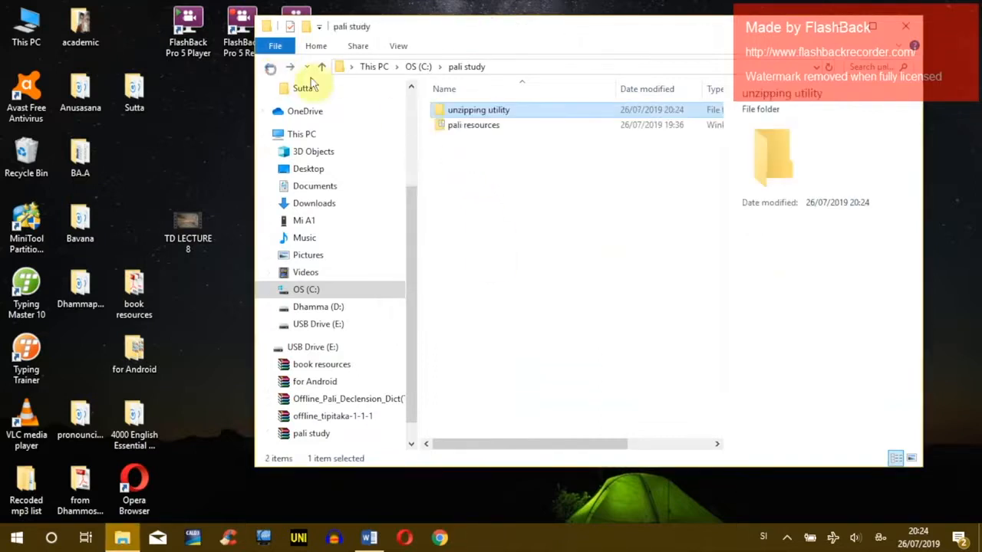
Step: Delete the unzipping utility folder and extract pali resources with 7-Zip Extract Here
{"action": "key", "text": "Delete"}
{"action": "left_click", "coordinate": [486, 112]}
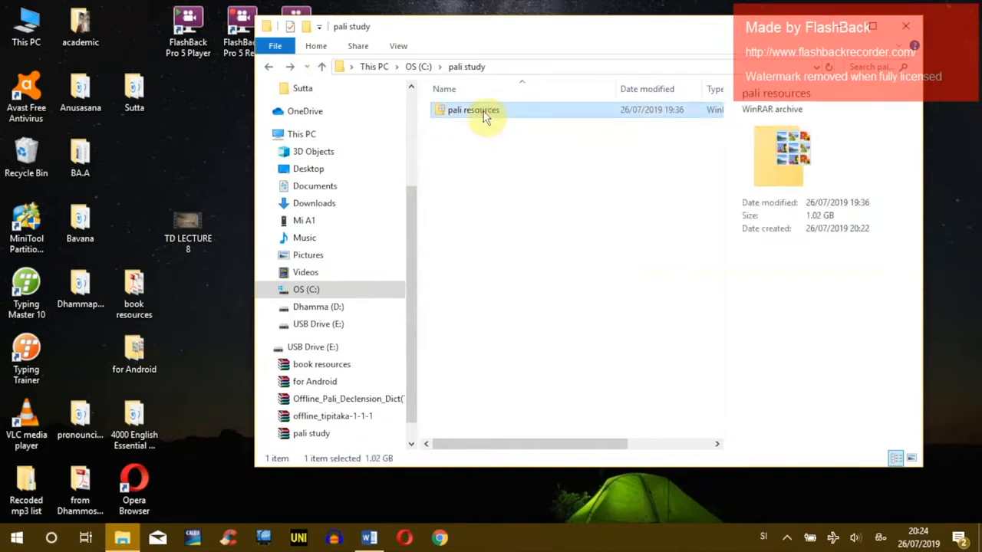
{"action": "right_click", "coordinate": [479, 111]}
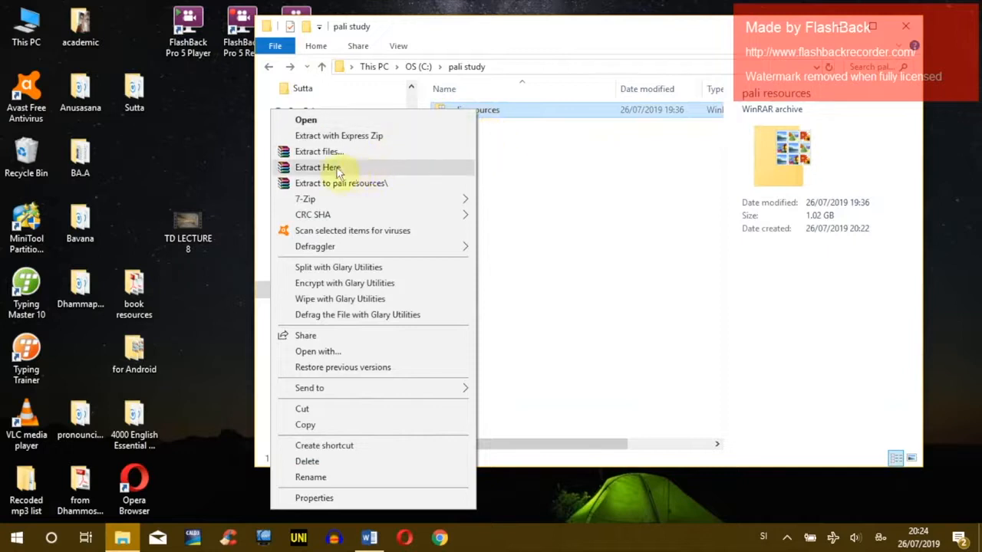
{"action": "mouse_move", "coordinate": [307, 201]}
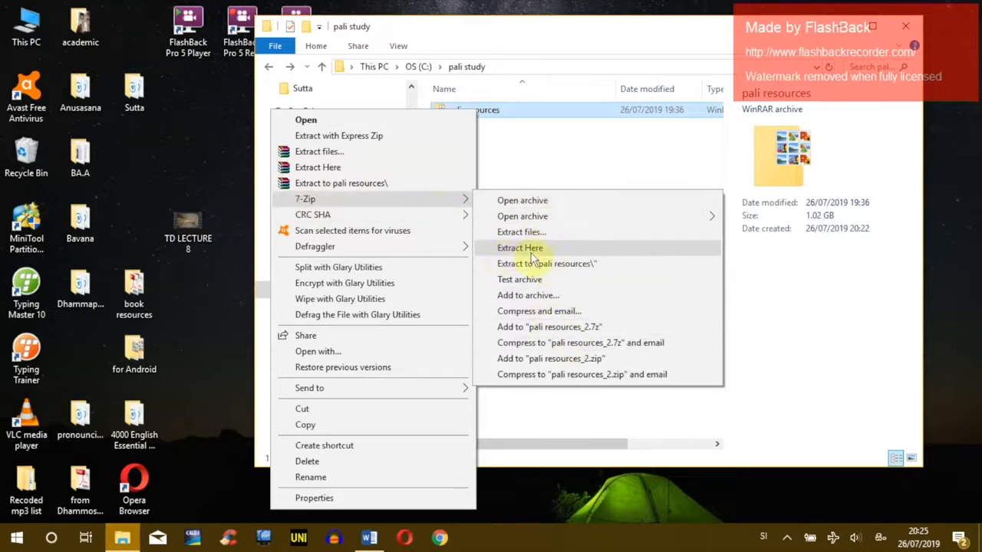
{"action": "left_click", "coordinate": [559, 249]}
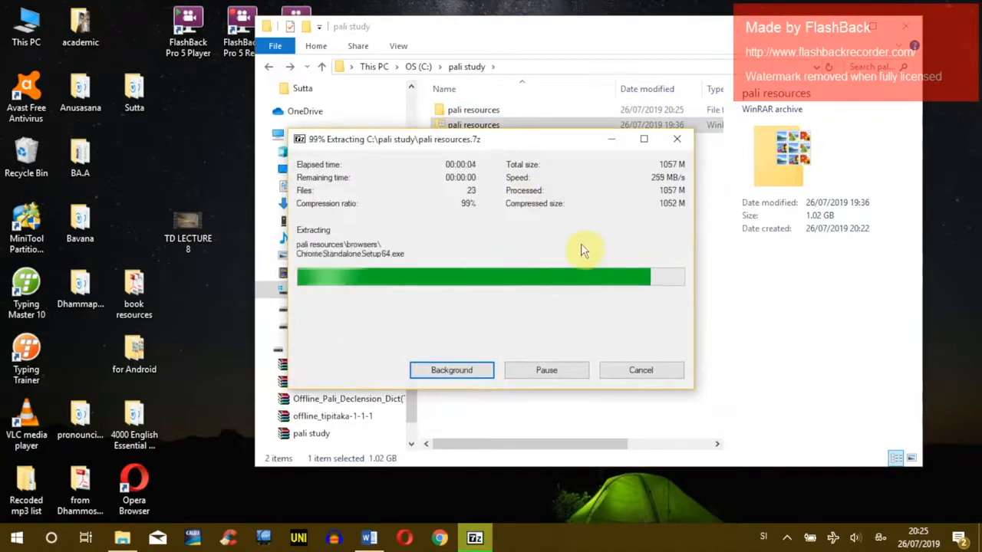
Step: Delete the original pali resources archive, keeping the extracted folder
{"action": "left_click", "coordinate": [466, 113]}
{"action": "left_click", "coordinate": [469, 129]}
{"action": "key", "text": "Delete"}
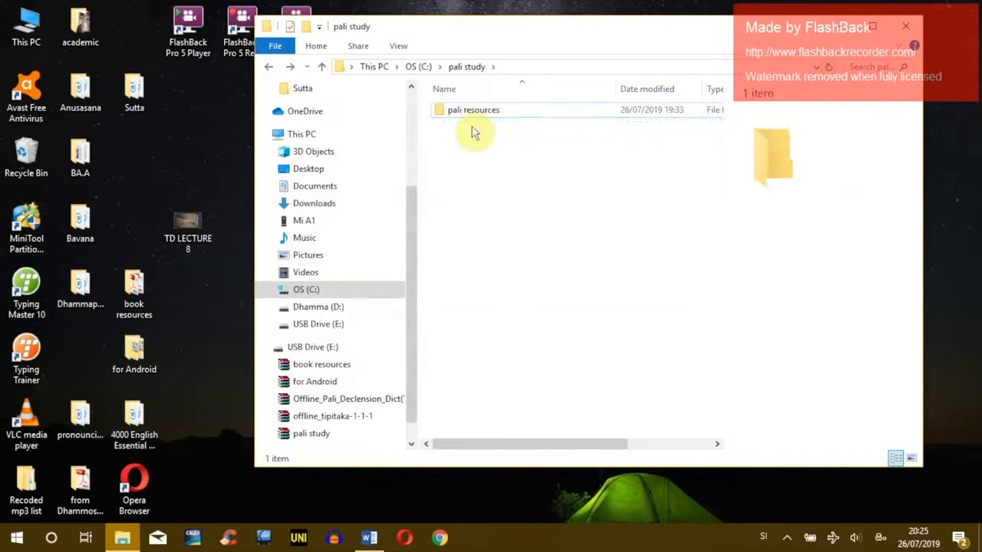
{"action": "left_click", "coordinate": [499, 114]}
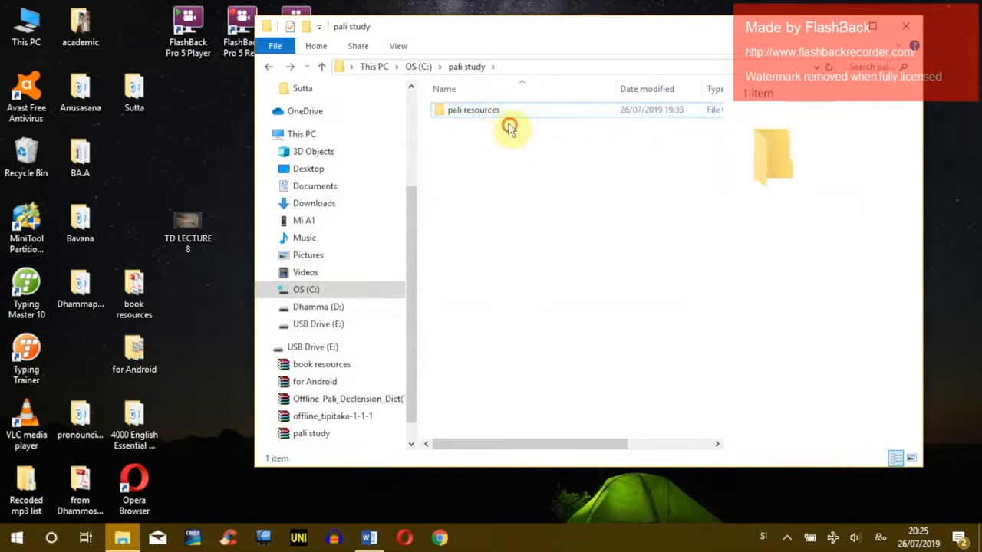
Step: Open the pali resources folder and select the websites archive
{"action": "double_click", "coordinate": [496, 109]}
{"action": "left_click", "coordinate": [469, 157]}
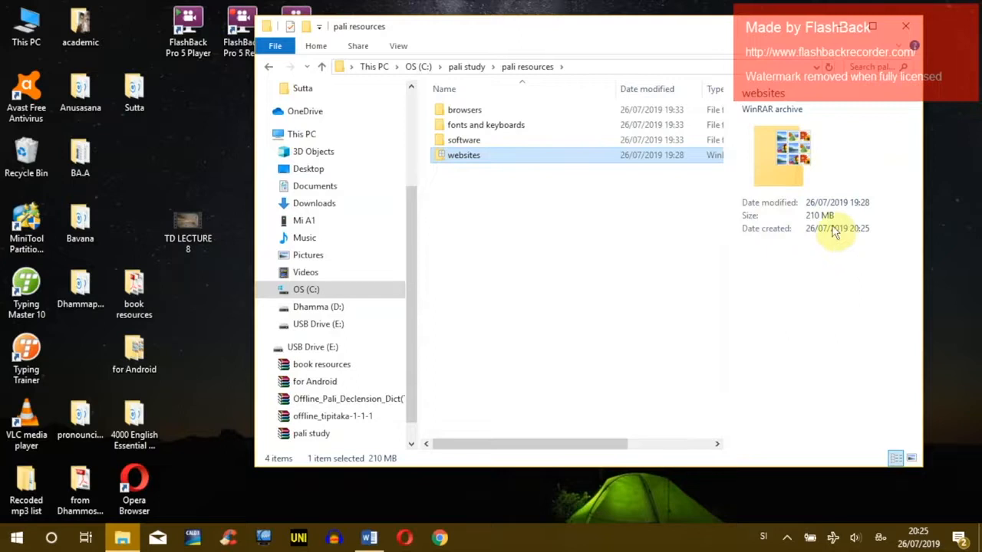
{"action": "left_click", "coordinate": [517, 232]}
{"action": "right_click", "coordinate": [465, 157]}
{"action": "left_click", "coordinate": [506, 178]}
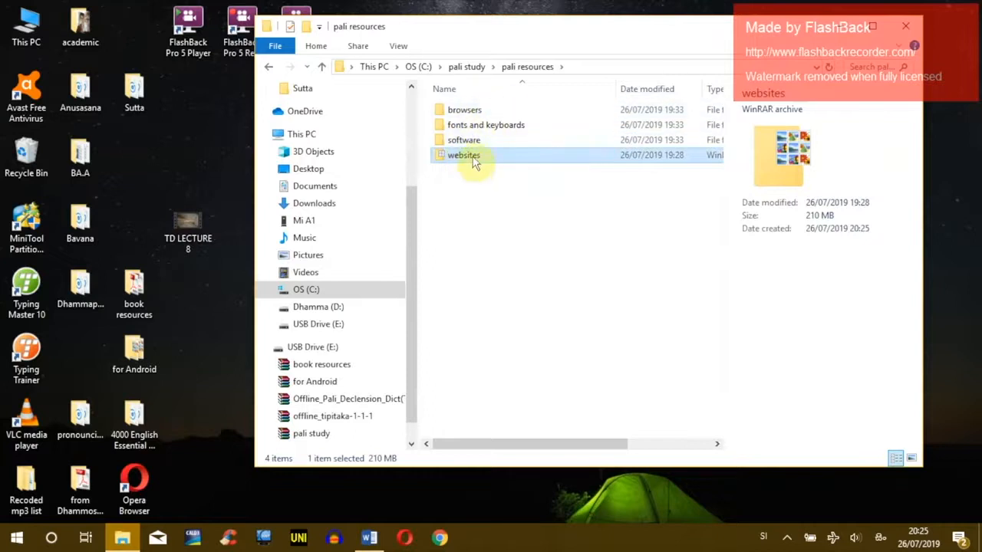
Step: Extract the websites archive with 7-Zip Extract Here, running the progress in the background
{"action": "right_click", "coordinate": [462, 160]}
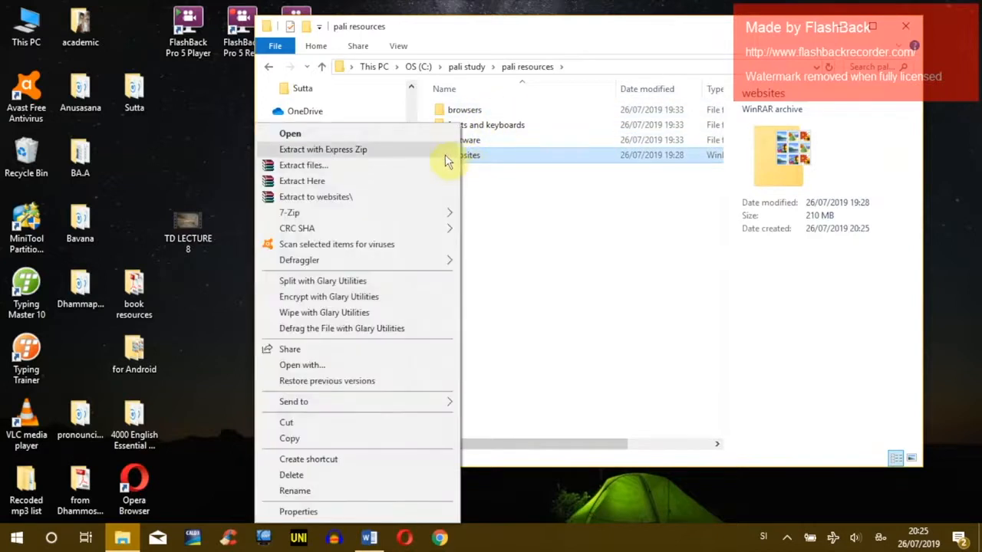
{"action": "mouse_move", "coordinate": [287, 214]}
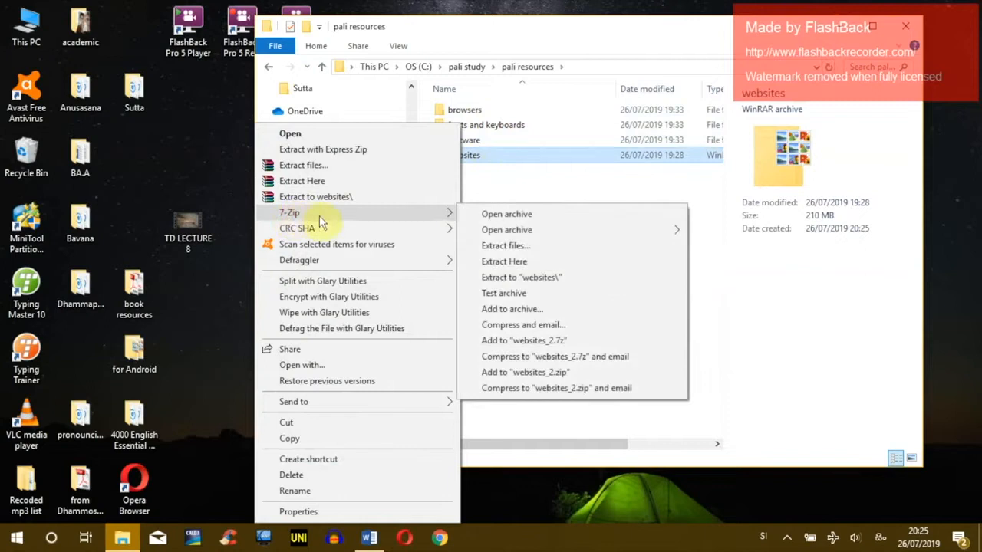
{"action": "left_click", "coordinate": [503, 262]}
{"action": "left_click_drag", "start_coordinate": [480, 141], "coordinate": [583, 132]}
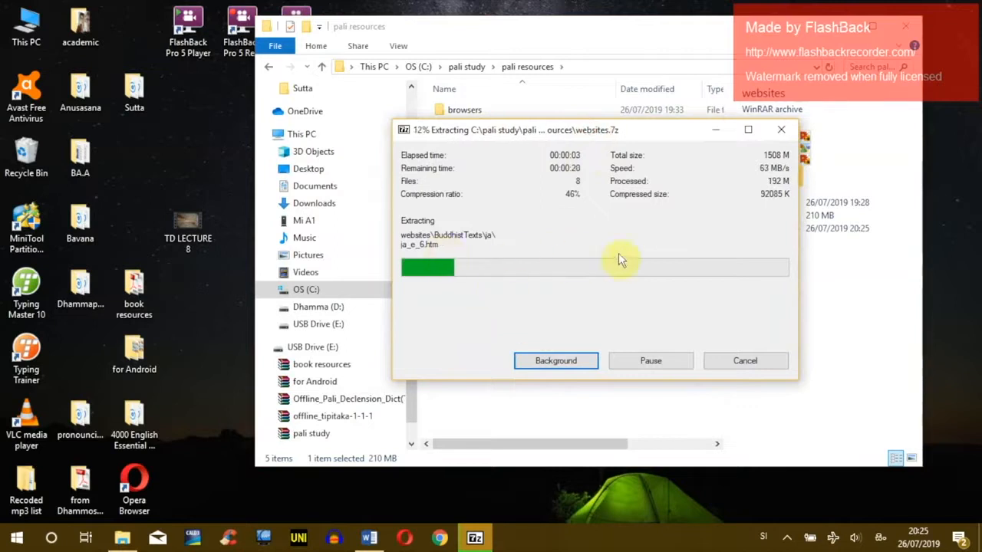
{"action": "left_click", "coordinate": [715, 133]}
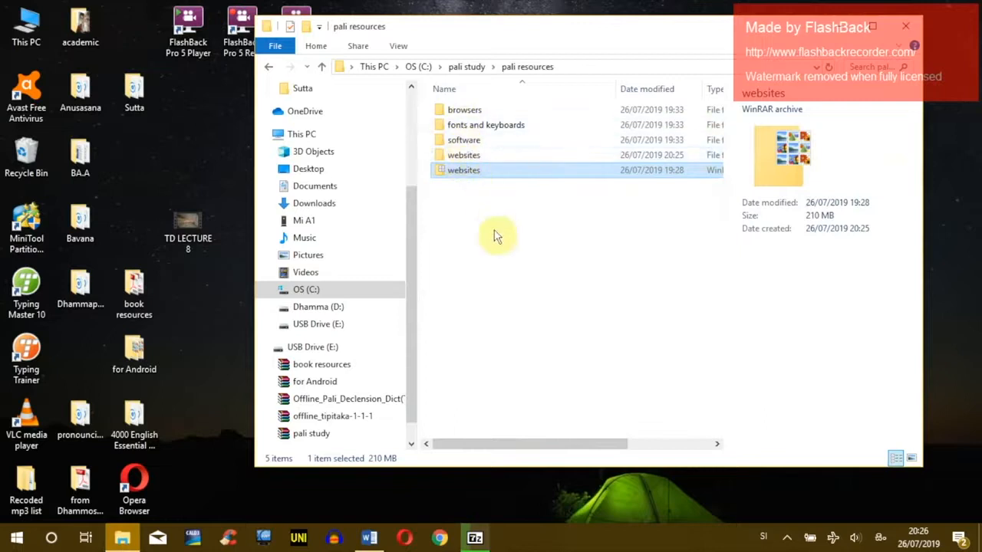
{"action": "left_click", "coordinate": [476, 538]}
{"action": "left_click", "coordinate": [476, 538]}
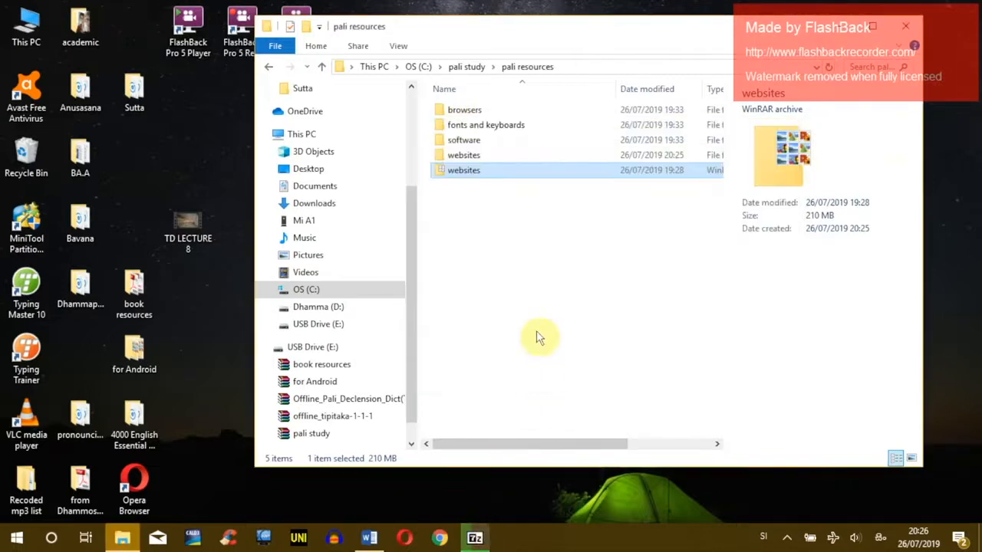
{"action": "left_click", "coordinate": [460, 115]}
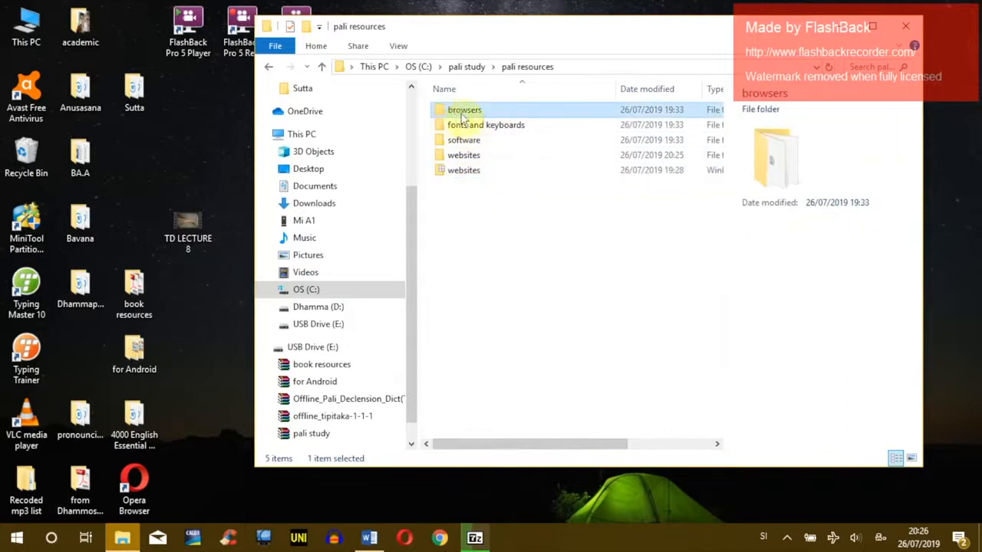
Step: Open the browsers folder and delete the for mac OS folder
{"action": "double_click", "coordinate": [476, 111]}
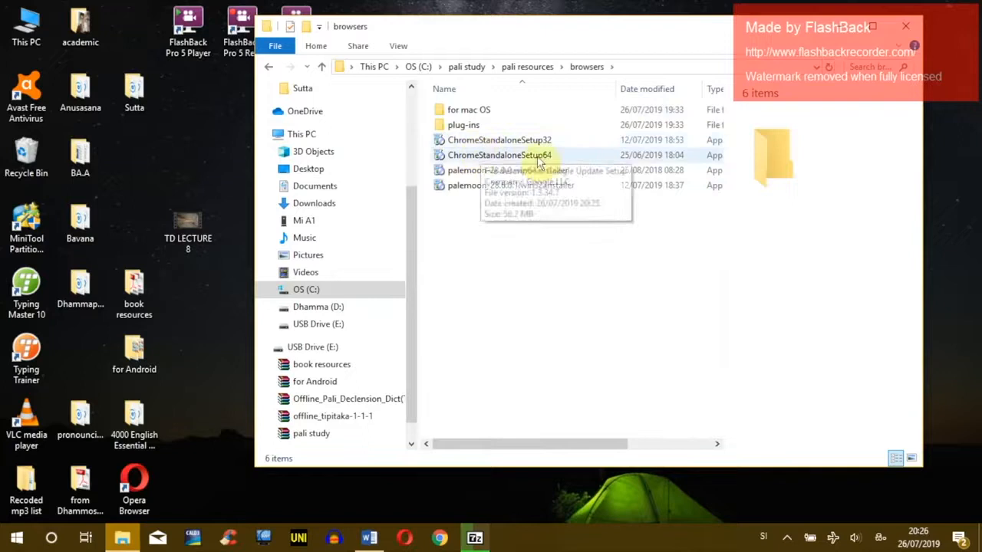
{"action": "left_click", "coordinate": [475, 141]}
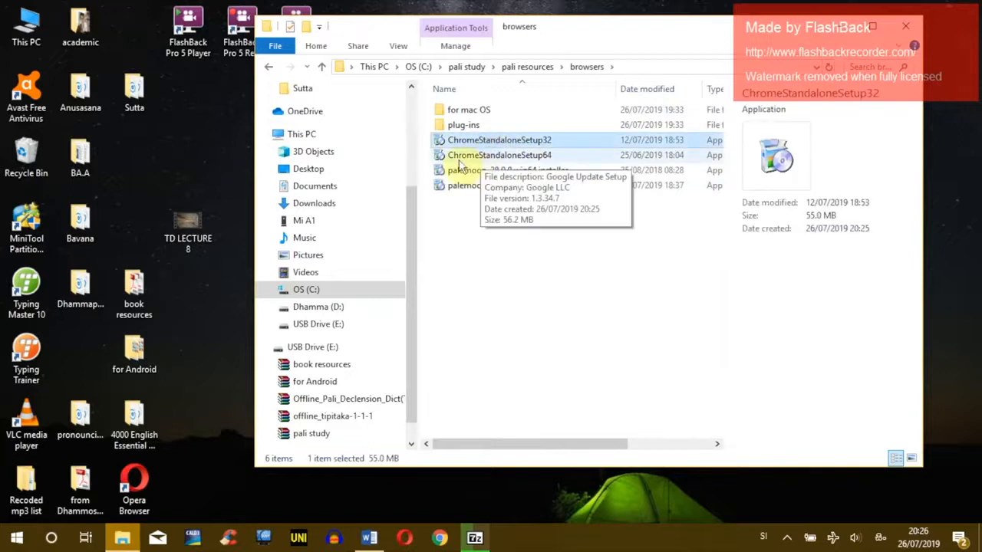
{"action": "left_click", "coordinate": [477, 111]}
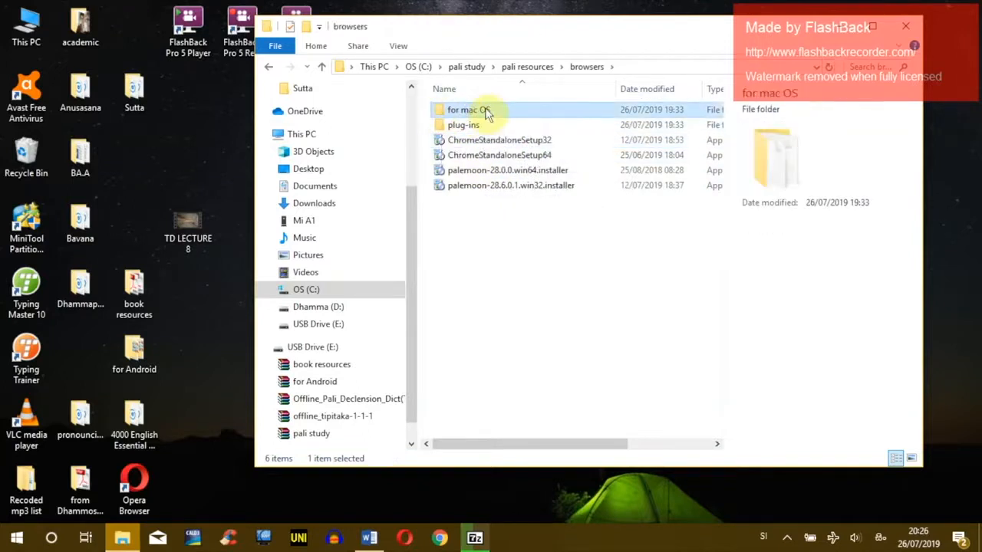
{"action": "key", "text": "Delete"}
{"action": "left_click", "coordinate": [515, 127]}
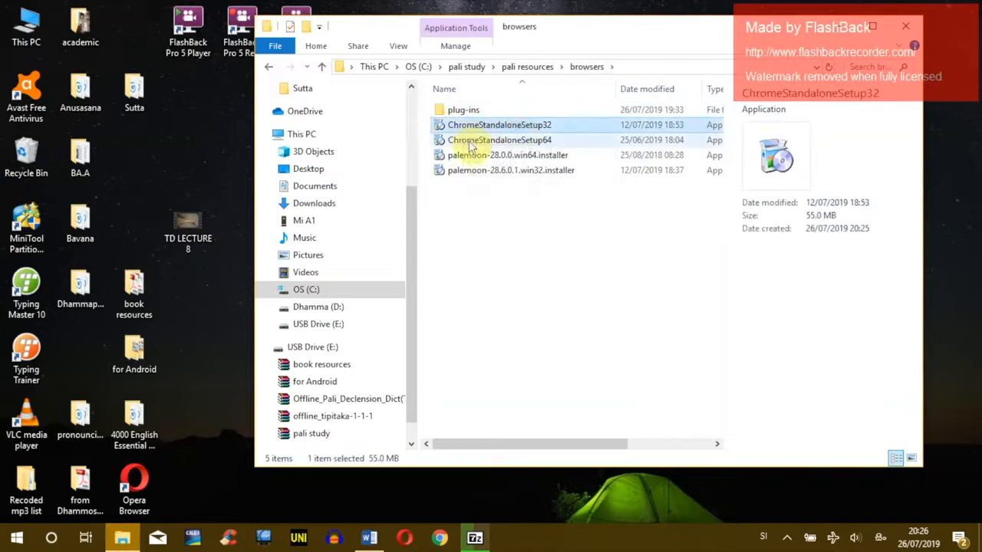
{"action": "left_click", "coordinate": [468, 158]}
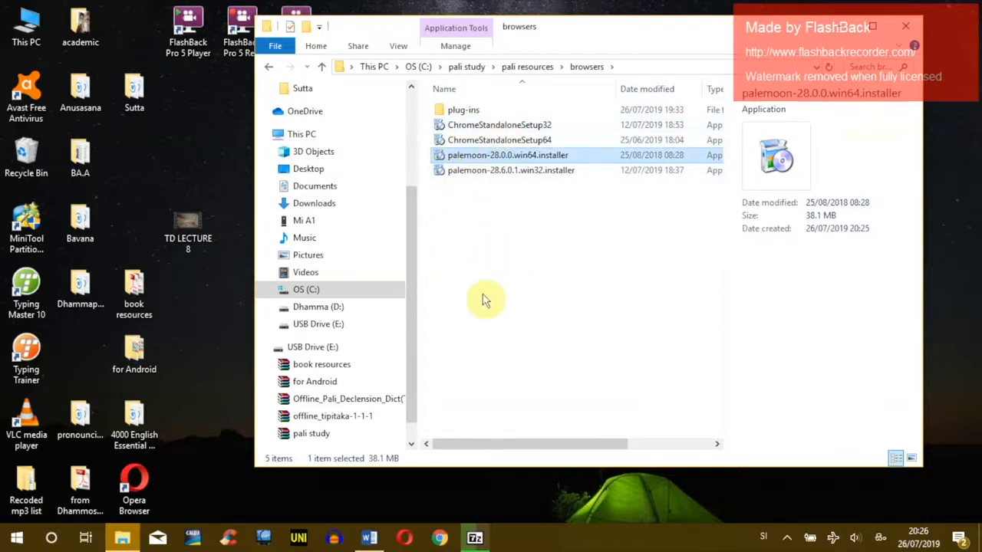
Step: Minimize Chrome and compare the ChromeStandaloneSetup32 and ChromeStandaloneSetup64 installers
{"action": "left_click", "coordinate": [442, 539]}
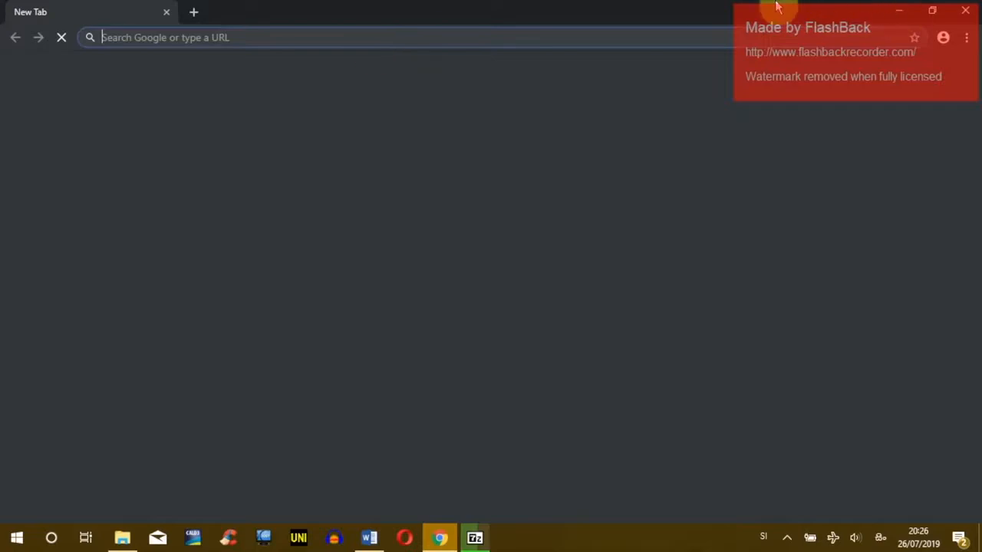
{"action": "left_click", "coordinate": [902, 13]}
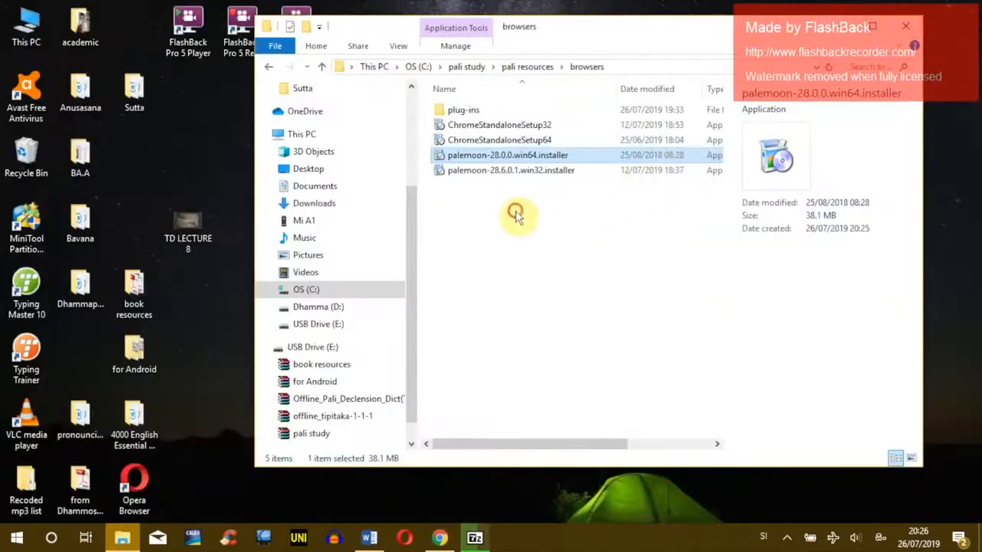
{"action": "left_click", "coordinate": [515, 211]}
{"action": "left_click", "coordinate": [492, 126]}
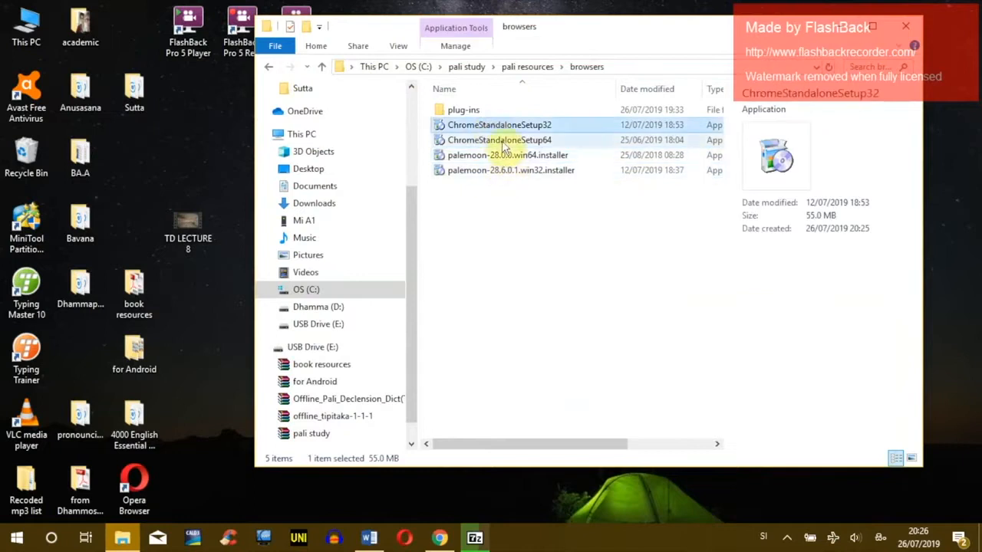
{"action": "left_click", "coordinate": [527, 142]}
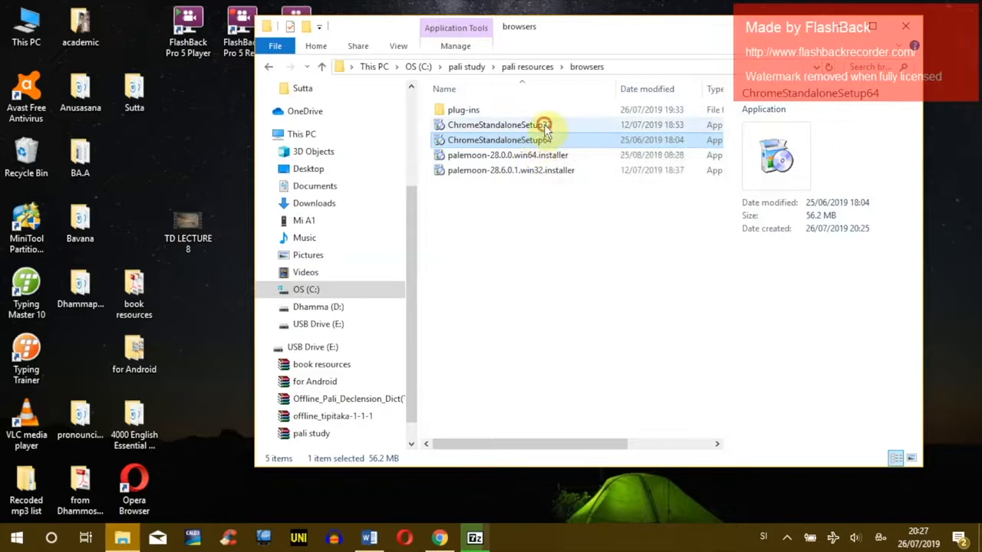
{"action": "left_click", "coordinate": [507, 128]}
{"action": "left_click", "coordinate": [490, 141]}
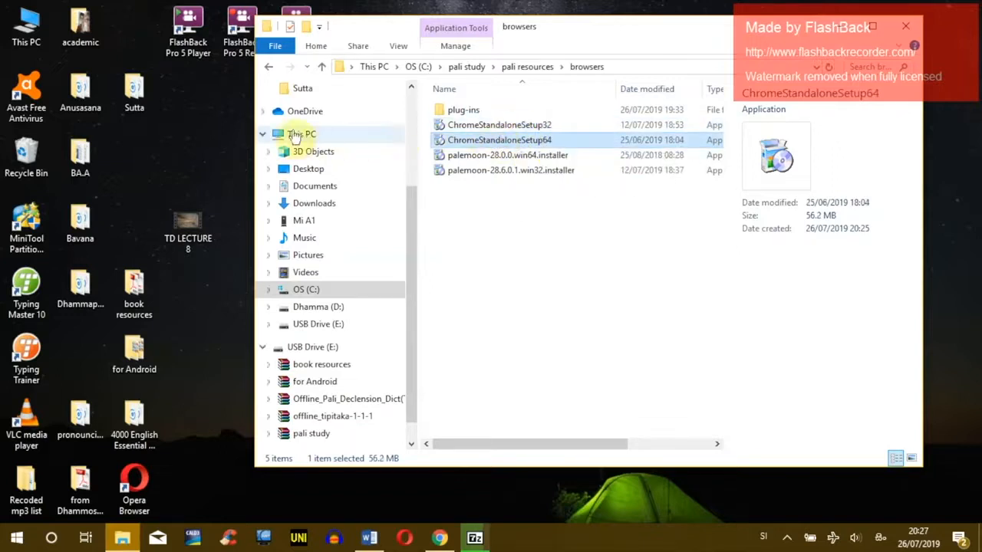
Step: Confirm 64-bit Windows 10 Home in This PC's properties, then select the 64-bit Pale Moon installer
{"action": "right_click", "coordinate": [296, 135]}
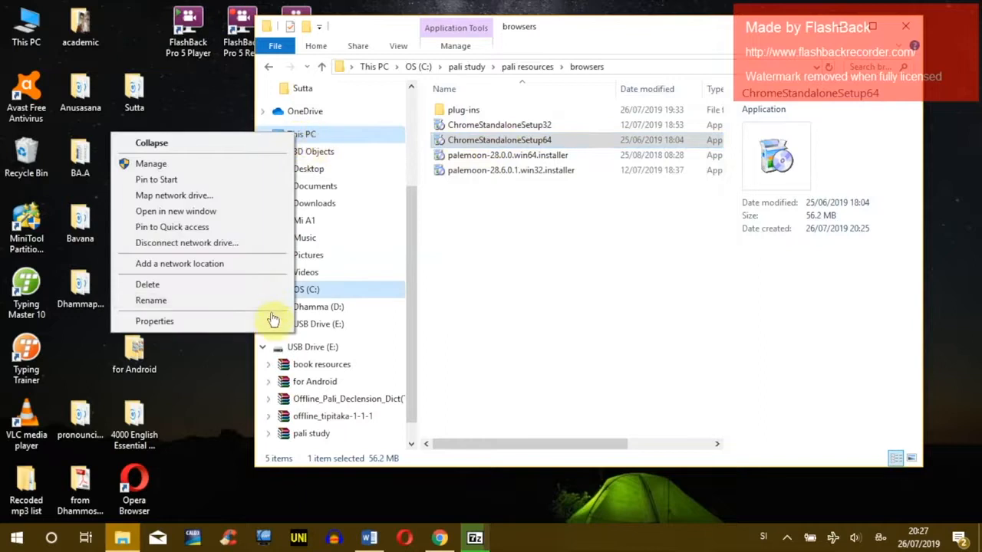
{"action": "left_click", "coordinate": [223, 319]}
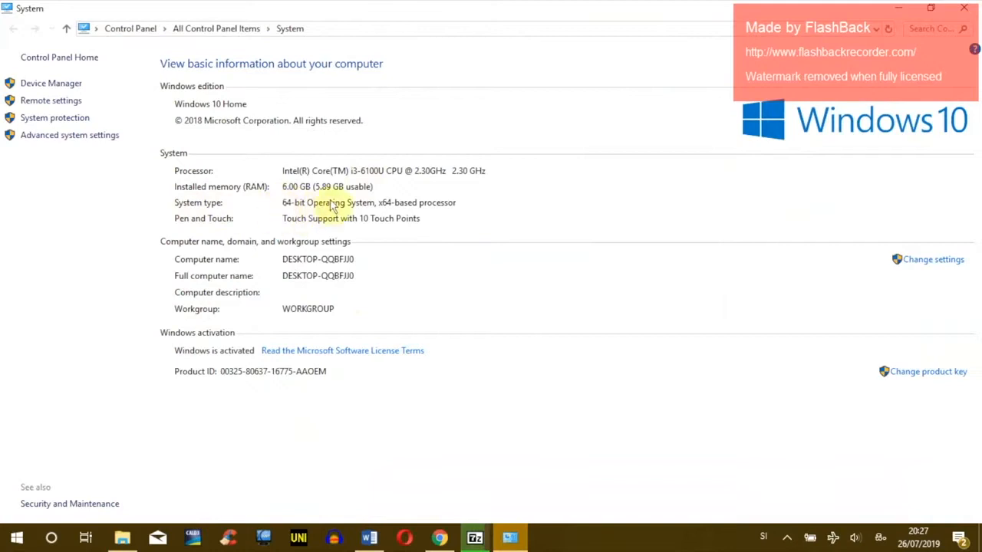
{"action": "left_click", "coordinate": [963, 8]}
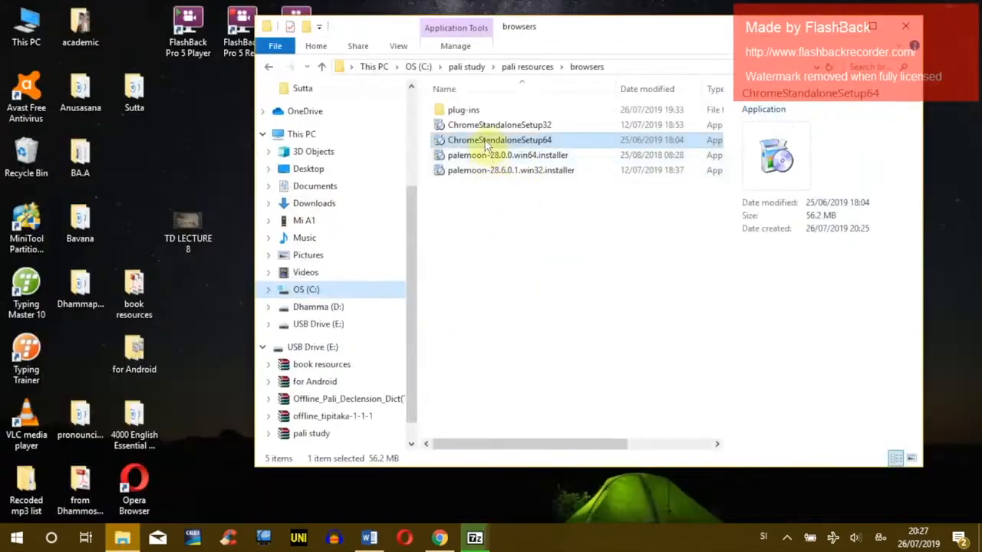
{"action": "left_click", "coordinate": [499, 156]}
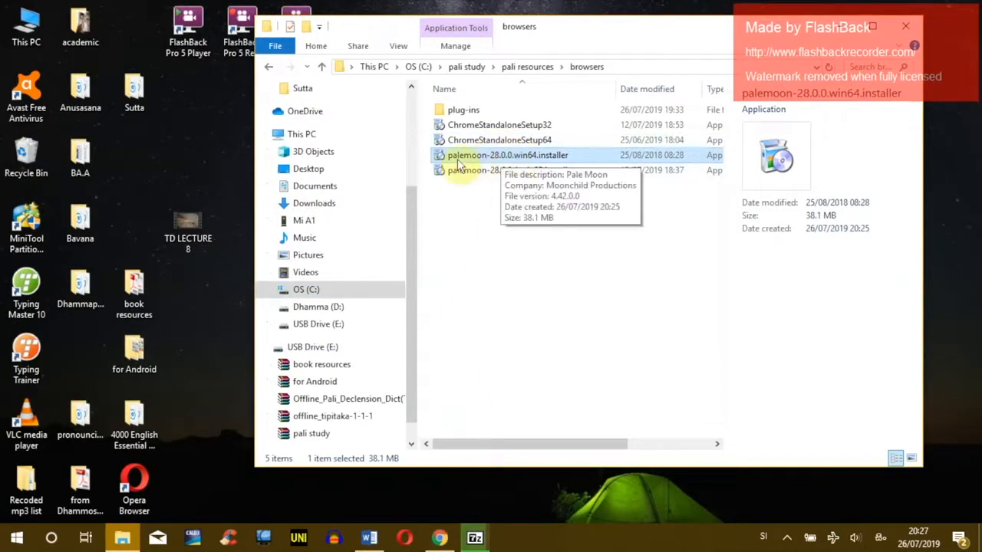
Step: Install Pale Moon 28.0.0 (64-bit) with the Standard setup type and launch it when finished
{"action": "double_click", "coordinate": [482, 159]}
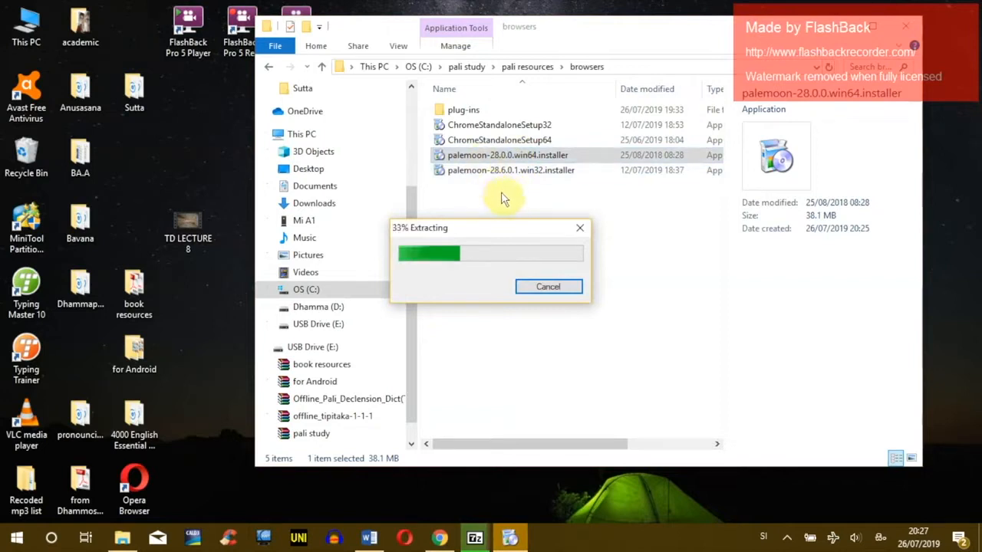
{"action": "left_click_drag", "start_coordinate": [491, 227], "coordinate": [618, 256]}
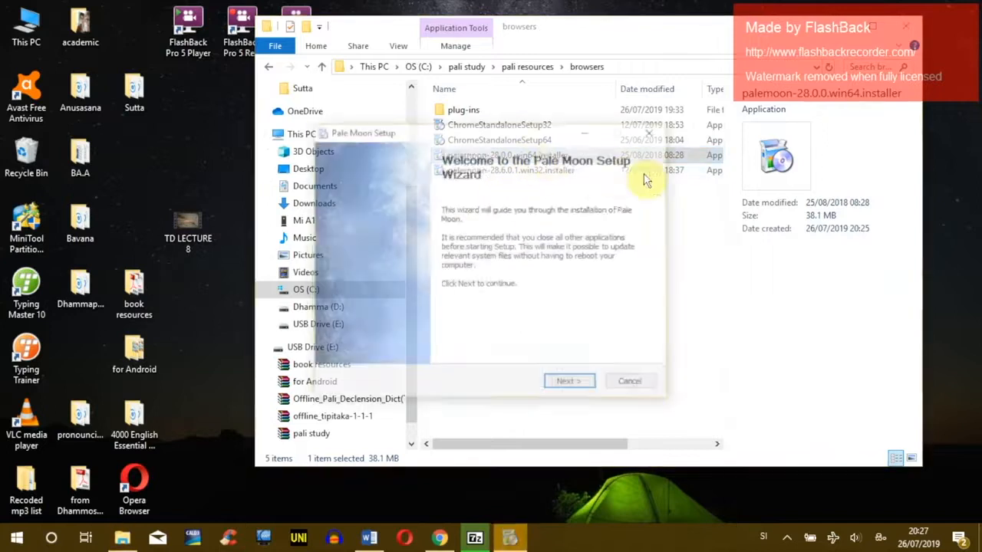
{"action": "left_click", "coordinate": [569, 384]}
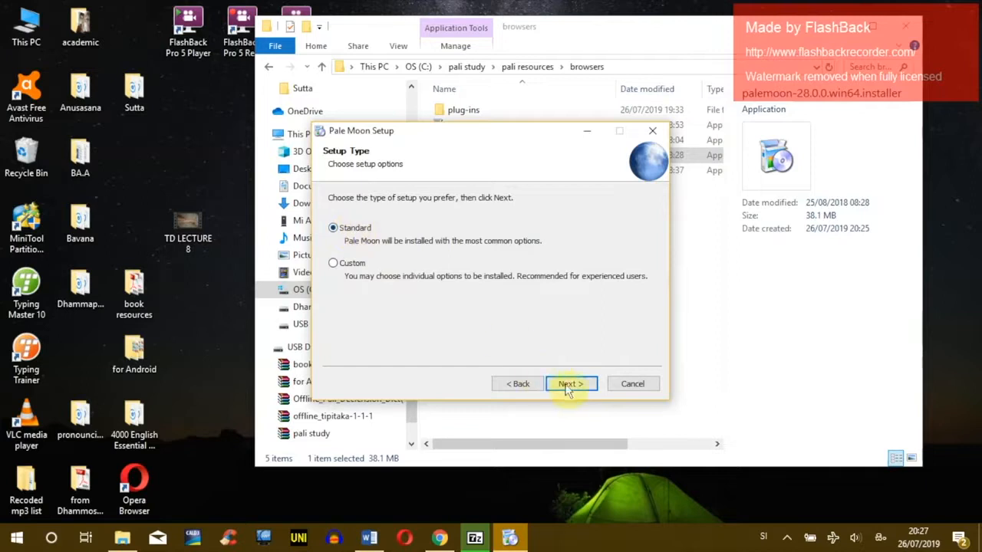
{"action": "left_click", "coordinate": [579, 385]}
{"action": "left_click", "coordinate": [581, 386]}
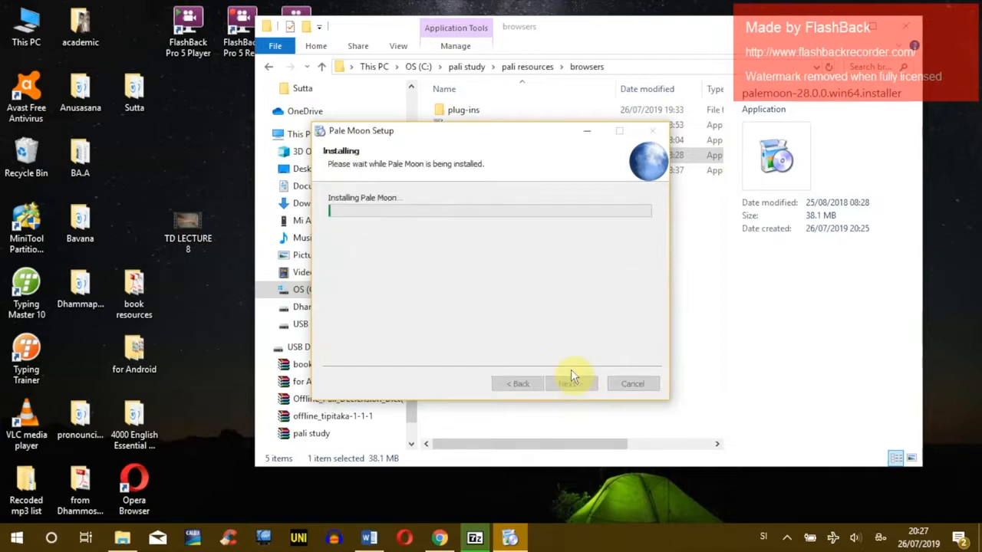
{"action": "left_click_drag", "start_coordinate": [500, 145], "coordinate": [694, 279]}
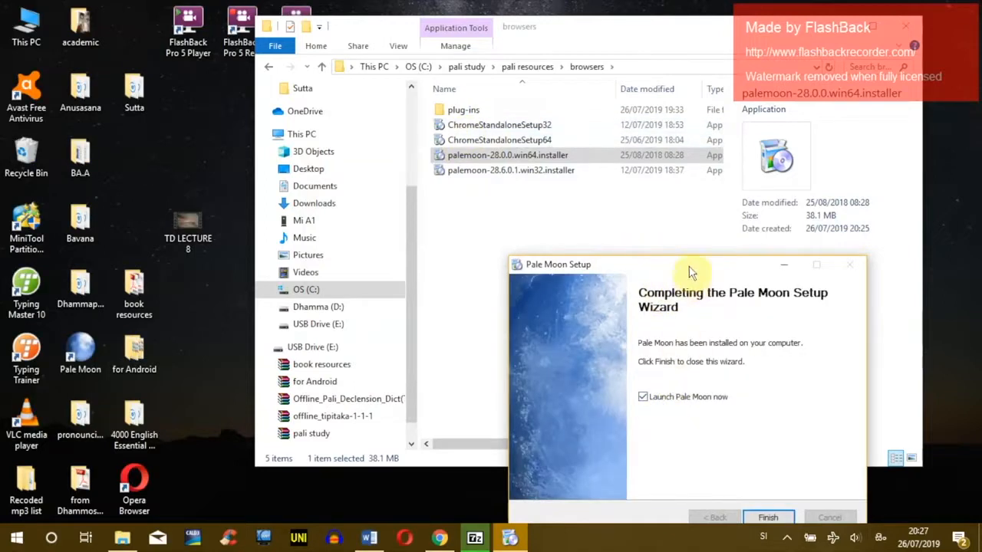
{"action": "left_click_drag", "start_coordinate": [690, 268], "coordinate": [647, 184]}
{"action": "left_click", "coordinate": [727, 434]}
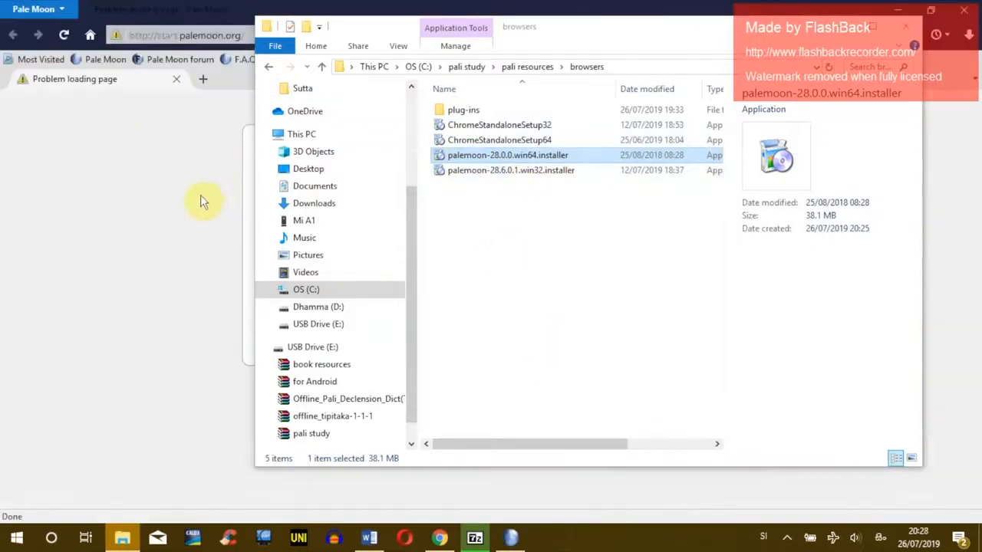
Step: Bring Pale Moon forward with its menu bar shown, and move the browsers folder window aside
{"action": "left_click", "coordinate": [201, 201]}
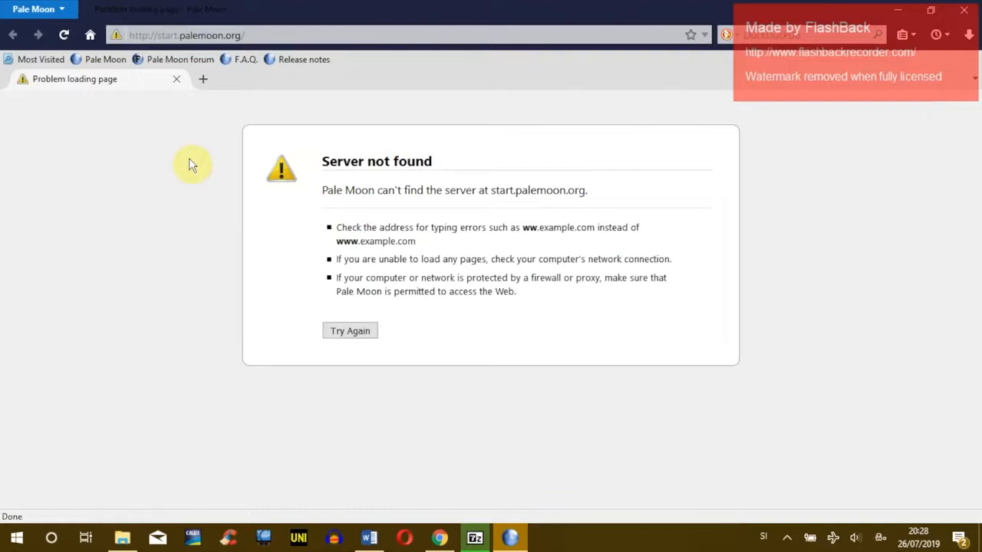
{"action": "key", "text": "alt"}
{"action": "key", "text": "alt"}
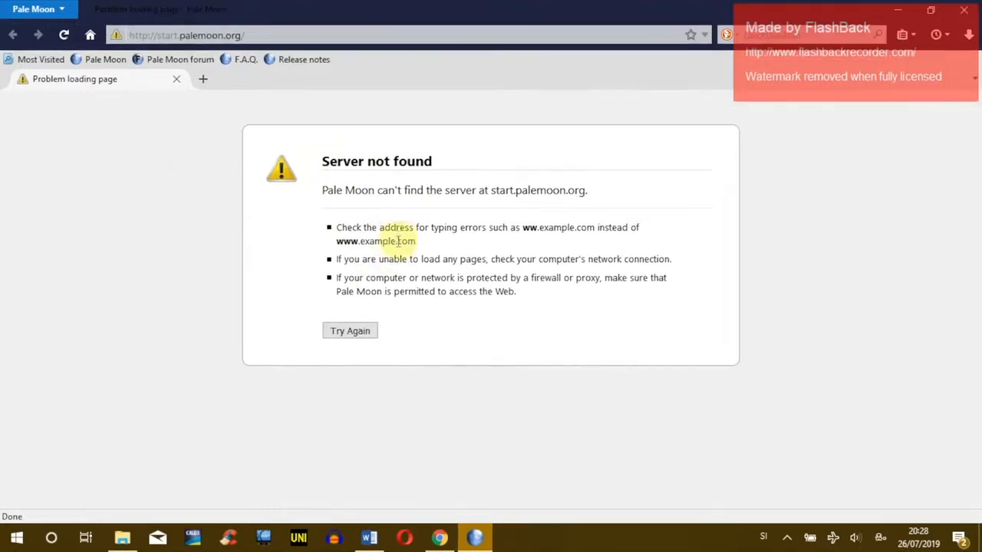
{"action": "left_click", "coordinate": [122, 538]}
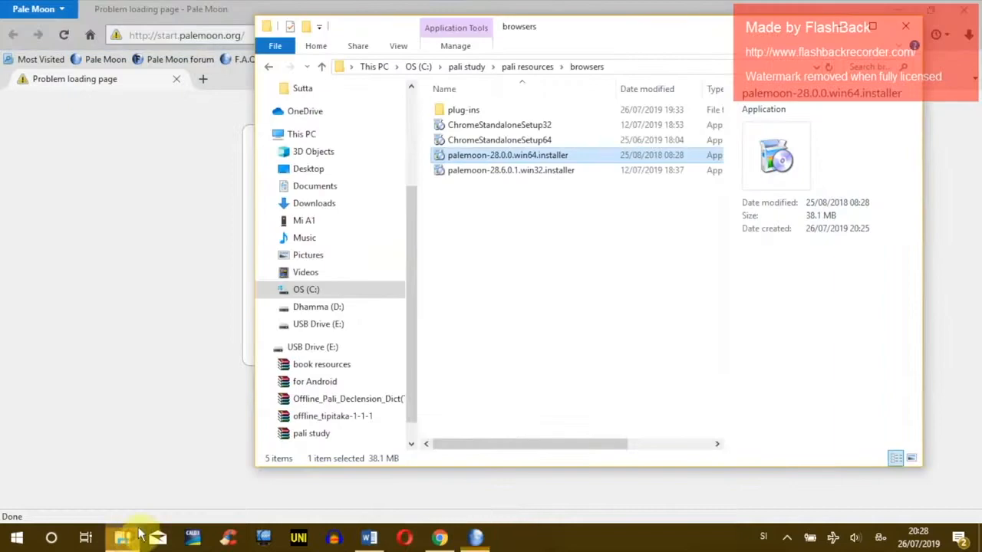
{"action": "left_click", "coordinate": [500, 156]}
{"action": "left_click", "coordinate": [512, 217]}
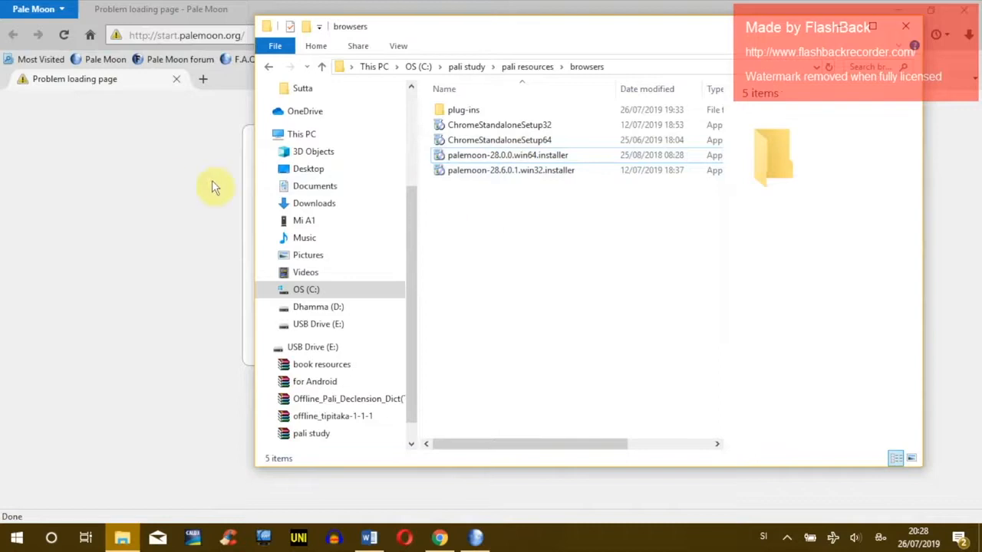
{"action": "left_click_drag", "start_coordinate": [563, 28], "coordinate": [518, 94]}
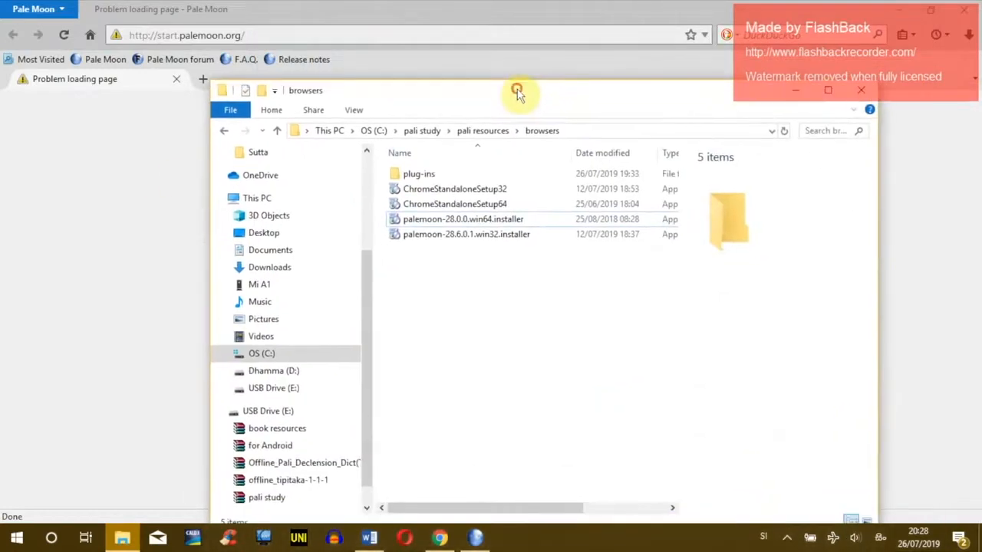
{"action": "left_click_drag", "start_coordinate": [579, 100], "coordinate": [583, 73]}
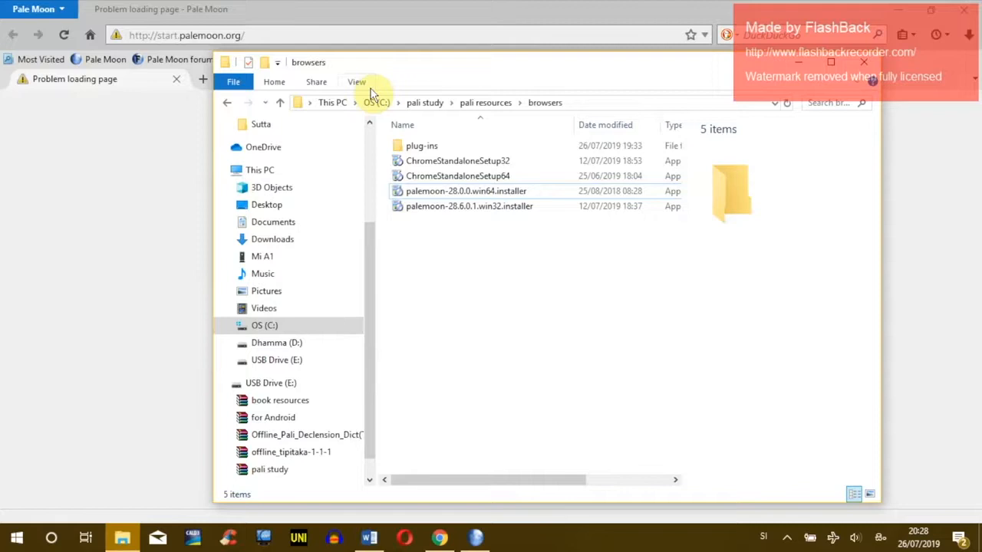
Step: Snap the browsers folder window to the right half of the screen
{"action": "left_click", "coordinate": [445, 193]}
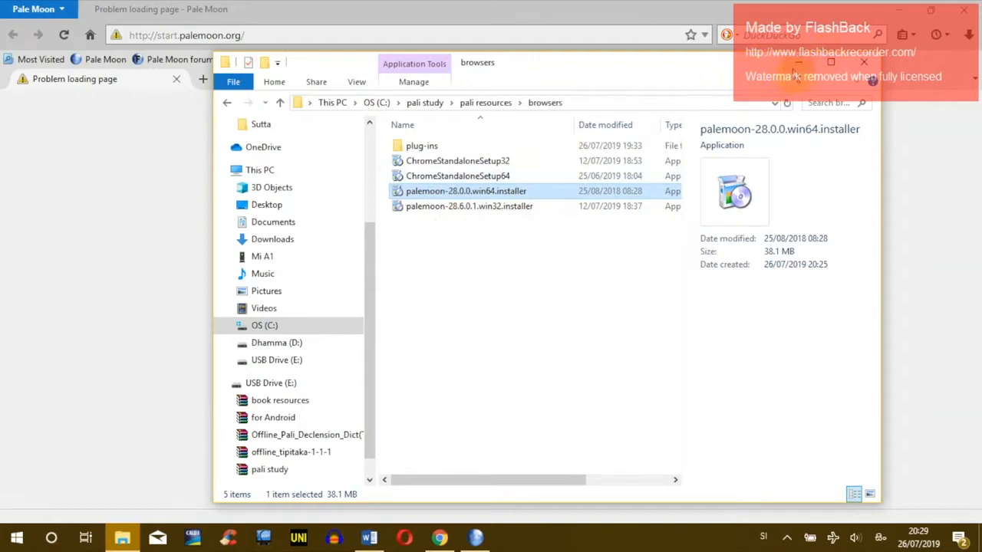
{"action": "left_click_drag", "start_coordinate": [507, 71], "coordinate": [631, 147]}
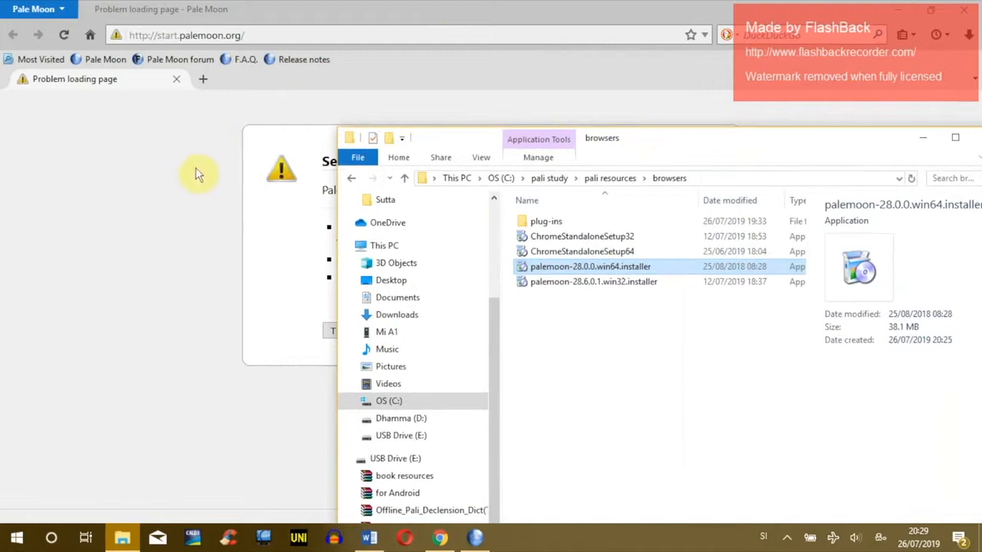
{"action": "left_click", "coordinate": [227, 169]}
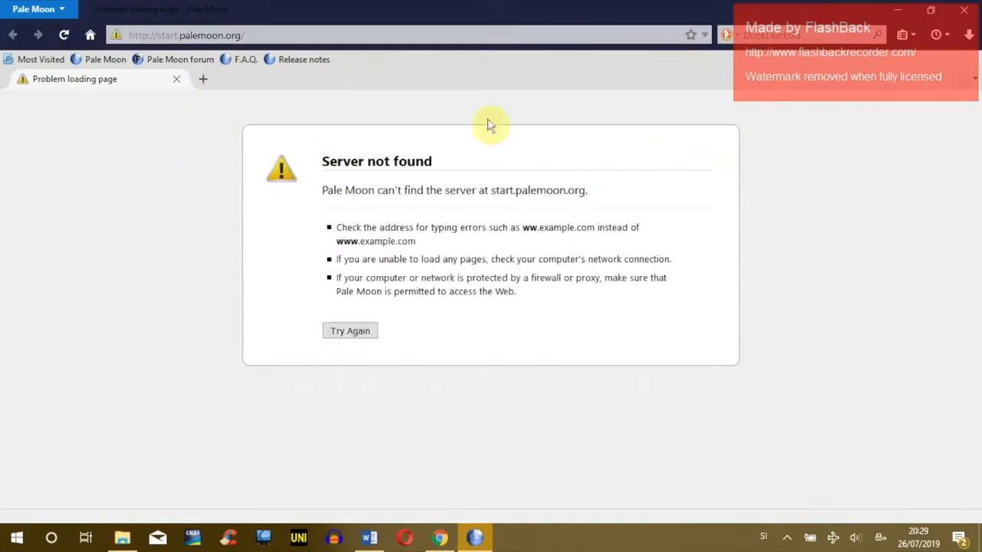
{"action": "left_click", "coordinate": [122, 537]}
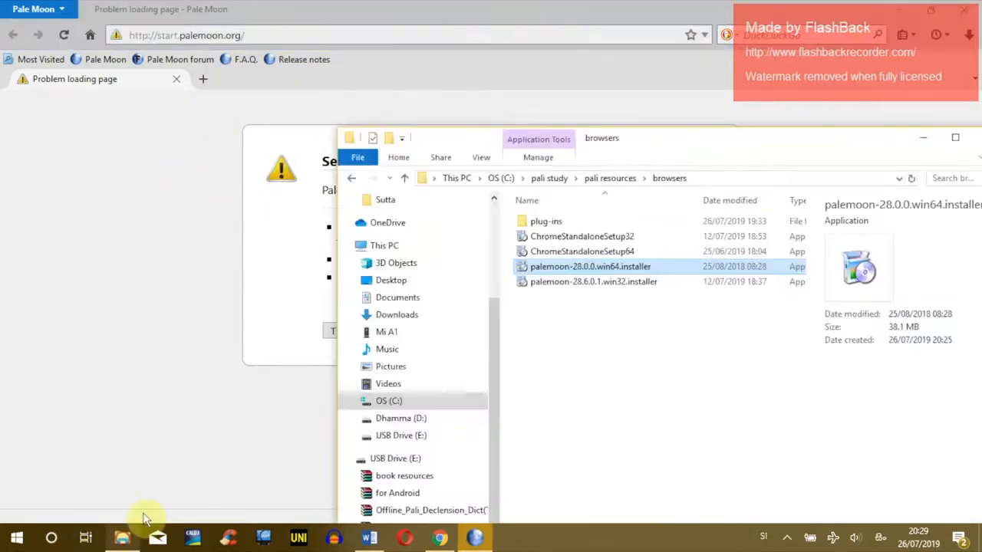
{"action": "left_click", "coordinate": [671, 136]}
{"action": "left_click_drag", "start_coordinate": [668, 143], "coordinate": [979, 120]}
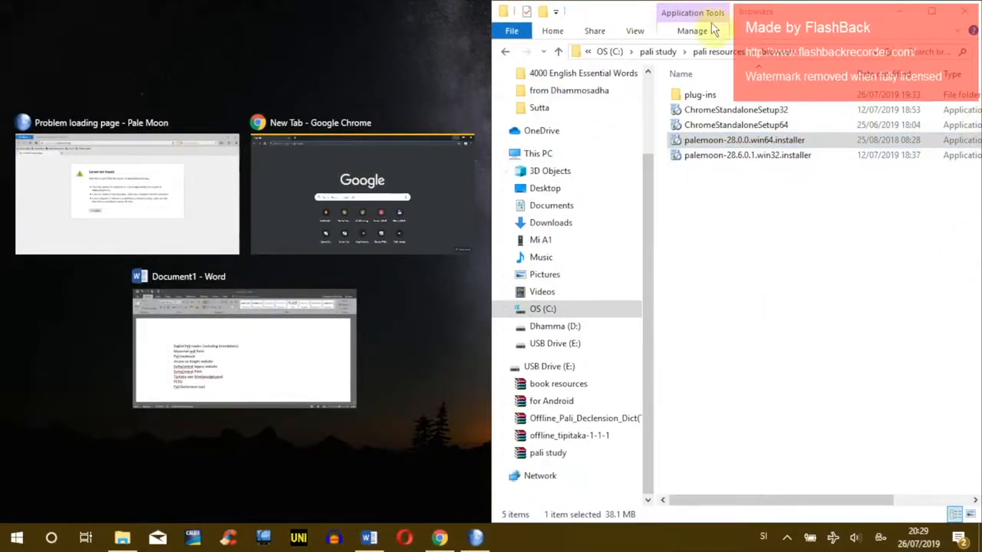
Step: Fill the left half with Pale Moon and open the plug-ins folder in File Explorer
{"action": "left_click", "coordinate": [134, 165]}
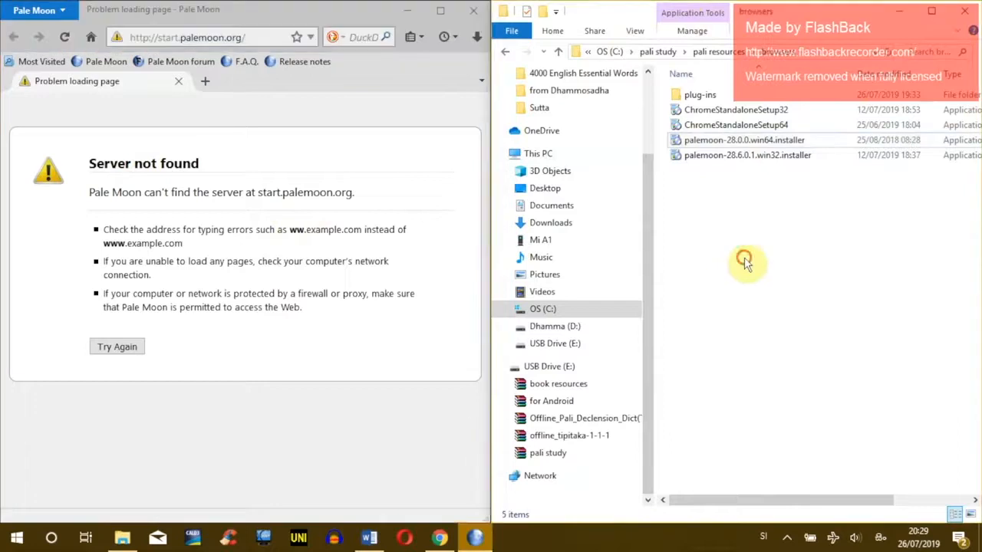
{"action": "left_click", "coordinate": [391, 121]}
{"action": "left_click", "coordinate": [763, 239]}
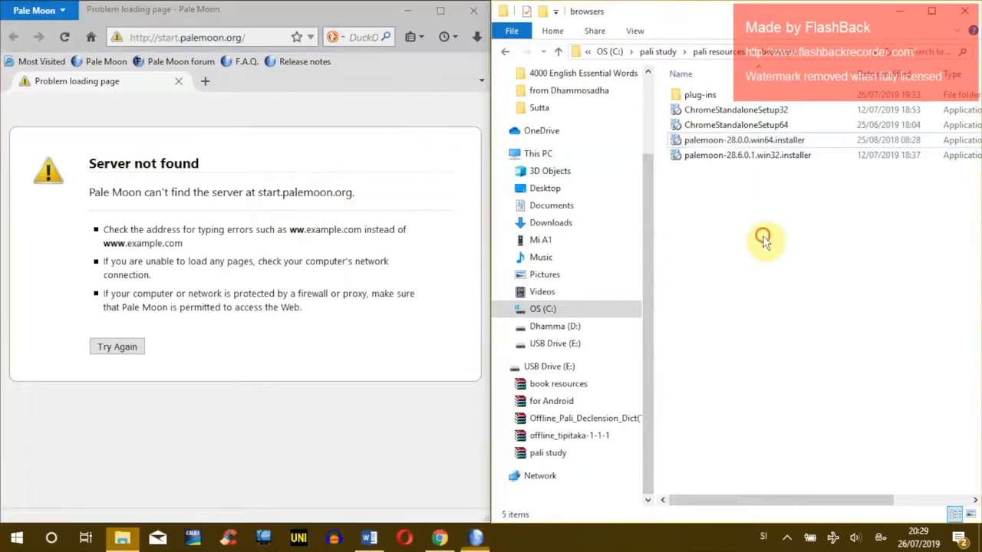
{"action": "left_click", "coordinate": [701, 97]}
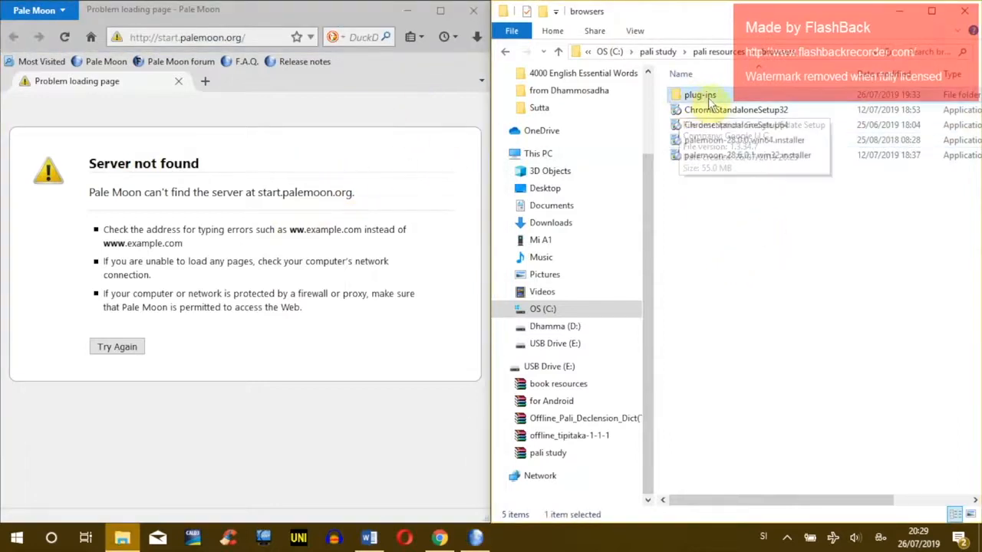
{"action": "double_click", "coordinate": [710, 96]}
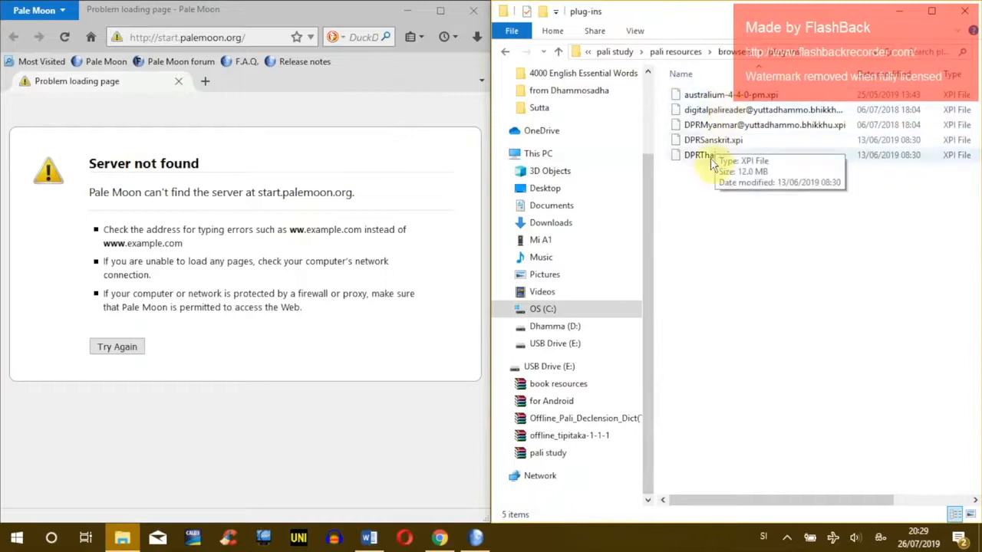
Step: Install the Australium and Digital Pali Reader add-ons by dropping their .xpi files onto the browser
{"action": "left_click_drag", "start_coordinate": [728, 210], "coordinate": [723, 79]}
{"action": "left_click", "coordinate": [717, 201]}
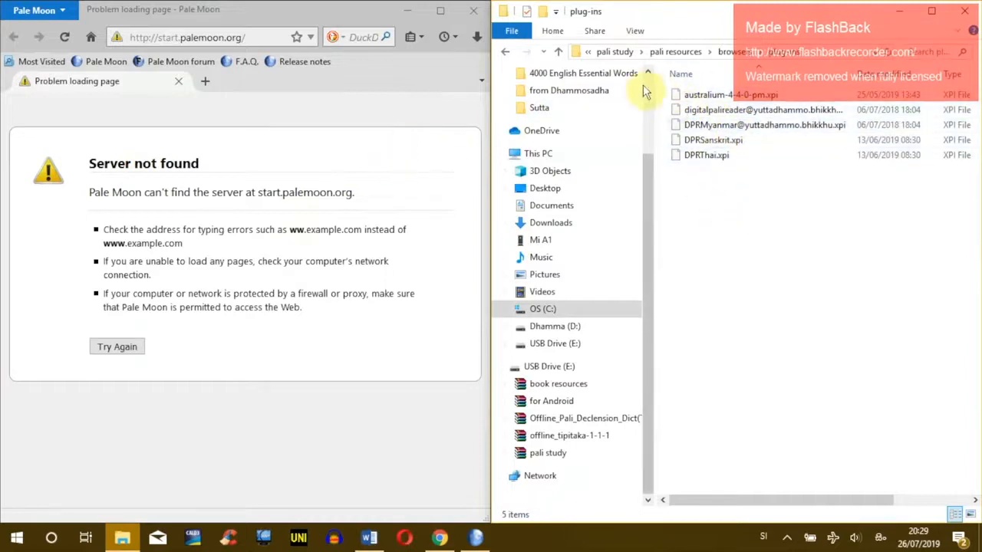
{"action": "left_click", "coordinate": [710, 97]}
{"action": "left_click_drag", "start_coordinate": [710, 96], "coordinate": [280, 149]}
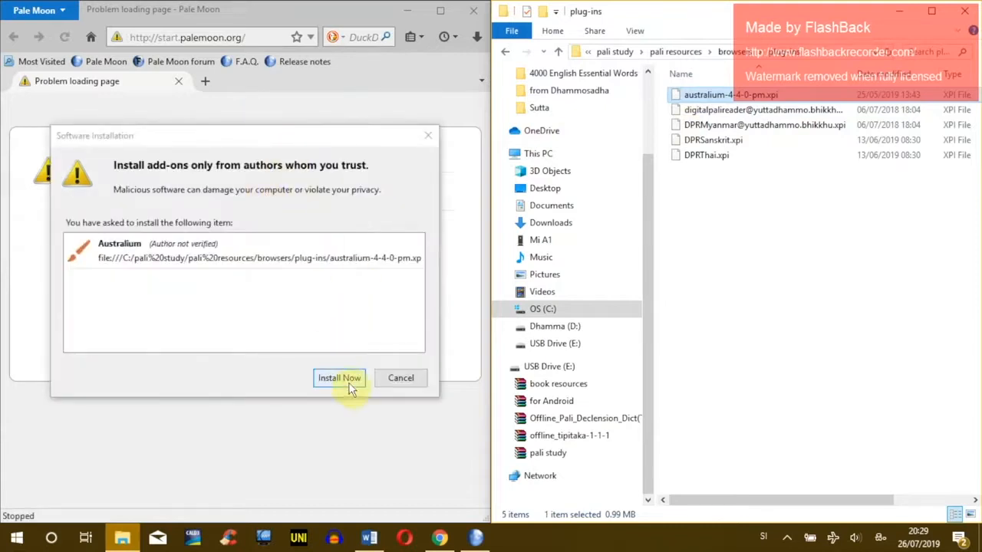
{"action": "left_click", "coordinate": [339, 378]}
{"action": "left_click_drag", "start_coordinate": [692, 110], "coordinate": [329, 247]}
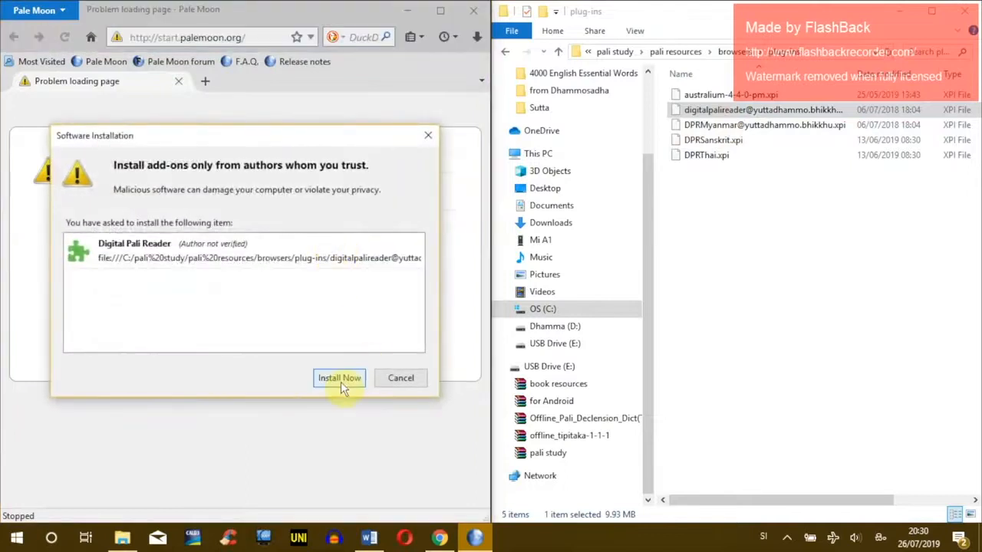
{"action": "left_click", "coordinate": [339, 378]}
Step: Install the DPRMyanmar, DPRSanskrit and DPRThai add-ons the same way
{"action": "left_click_drag", "start_coordinate": [694, 125], "coordinate": [315, 278]}
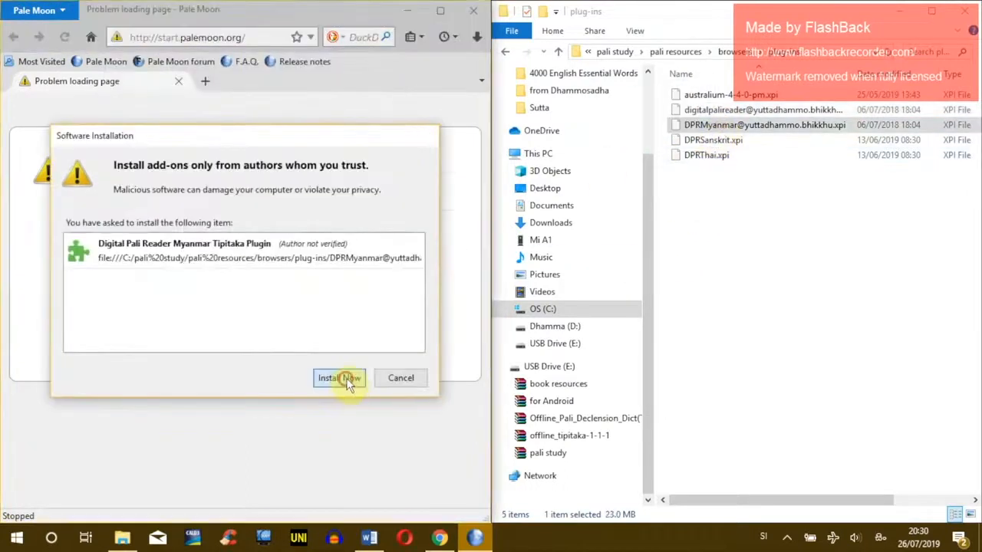
{"action": "left_click", "coordinate": [339, 378]}
{"action": "left_click_drag", "start_coordinate": [710, 140], "coordinate": [345, 265]}
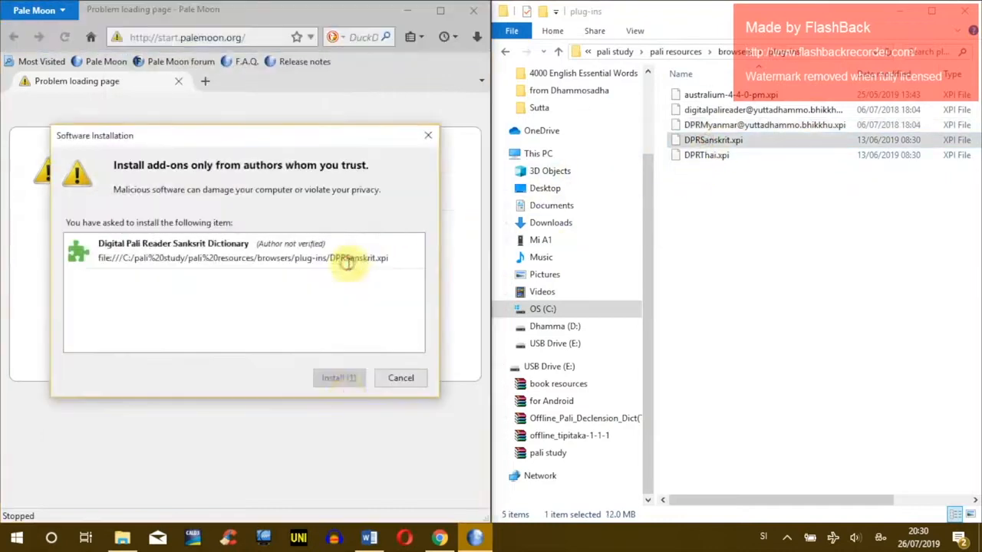
{"action": "left_click", "coordinate": [339, 378]}
{"action": "left_click_drag", "start_coordinate": [744, 158], "coordinate": [329, 335]}
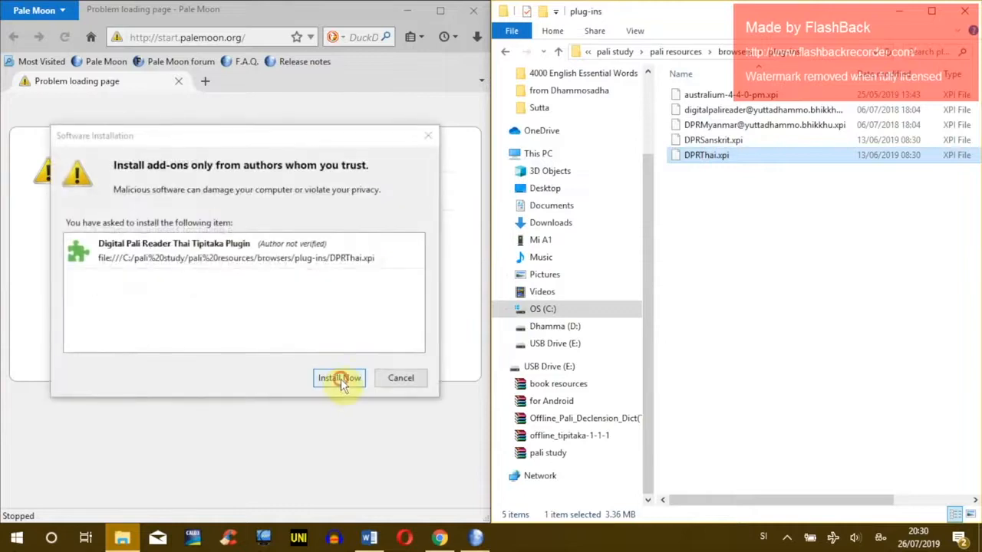
{"action": "left_click", "coordinate": [340, 379]}
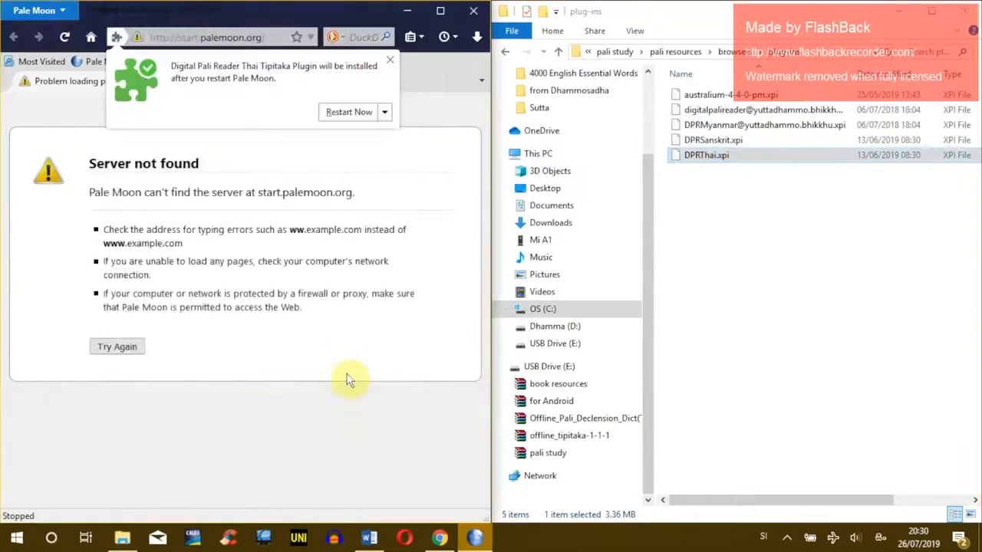
Step: Restart Pale Moon to activate the add-ons, return Explorer to browsers and minimize it
{"action": "left_click", "coordinate": [348, 112]}
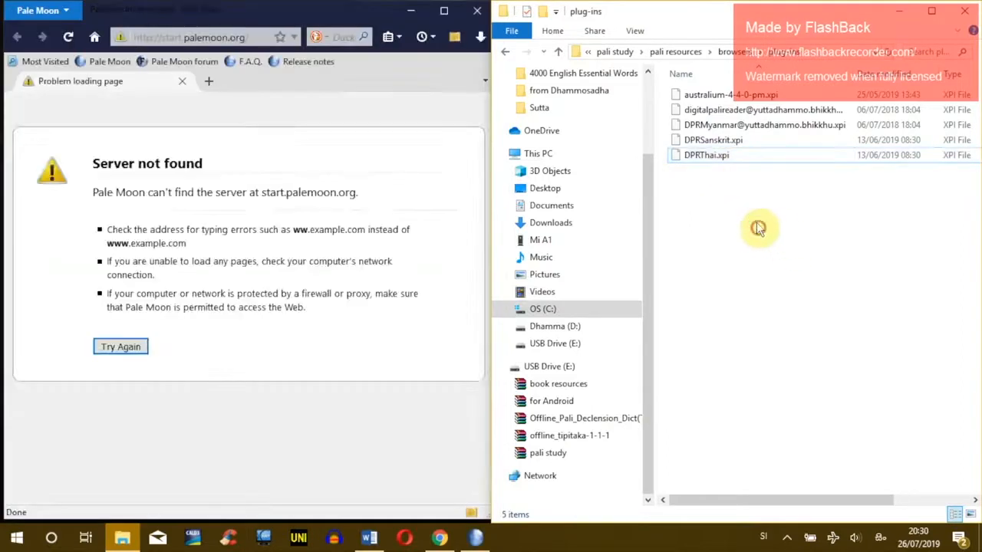
{"action": "left_click", "coordinate": [504, 50]}
{"action": "left_click", "coordinate": [899, 12]}
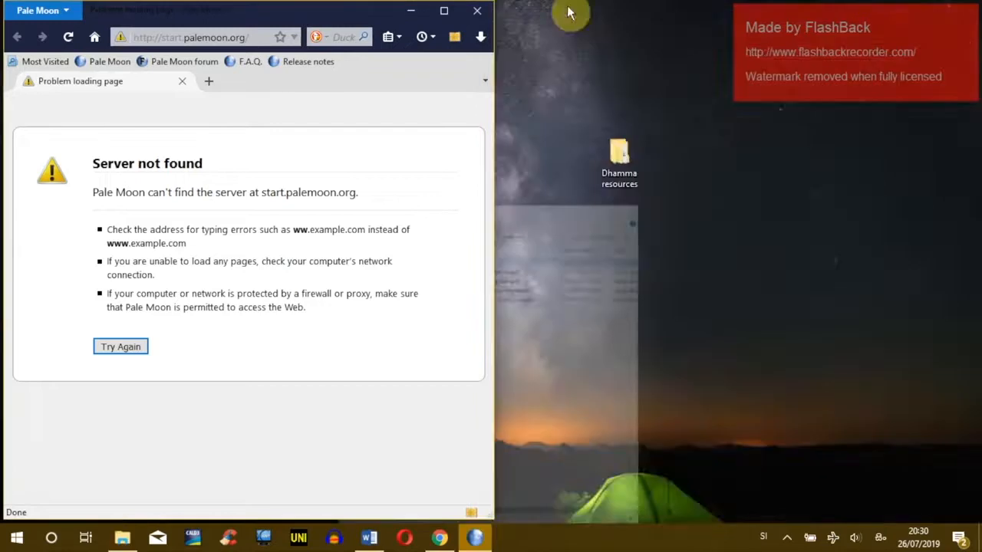
Step: Maximize Pale Moon and hide the Bookmarks Toolbar
{"action": "left_click", "coordinate": [444, 12]}
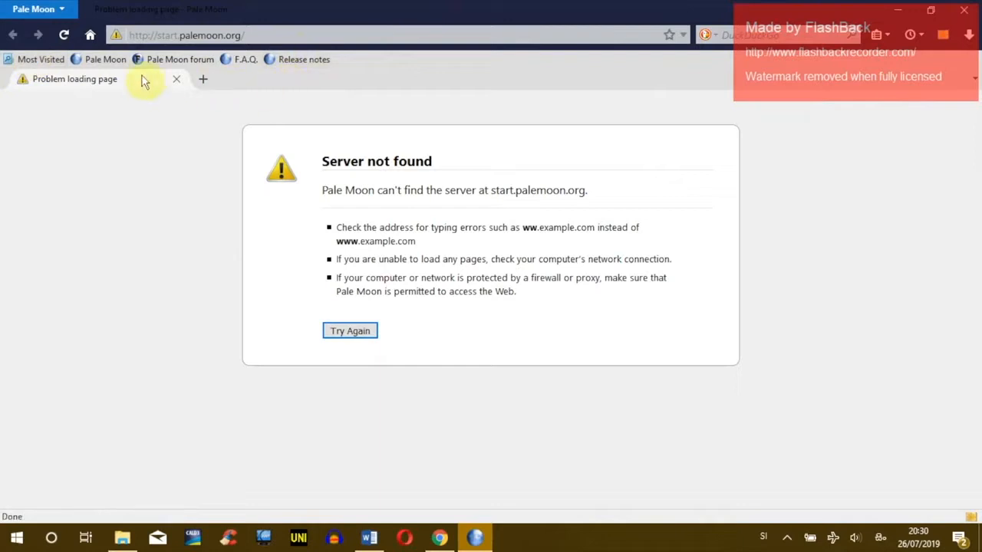
{"action": "right_click", "coordinate": [344, 84]}
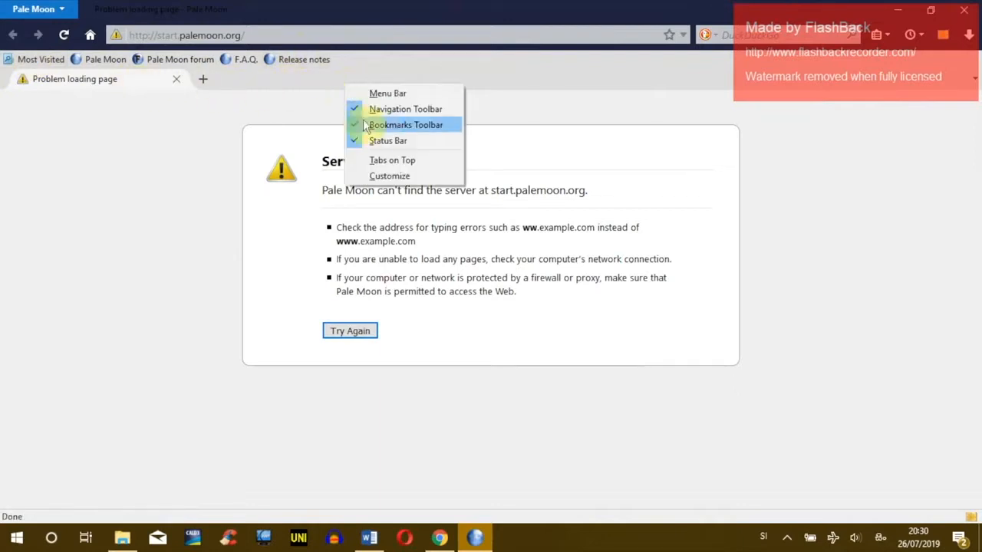
{"action": "left_click", "coordinate": [381, 125]}
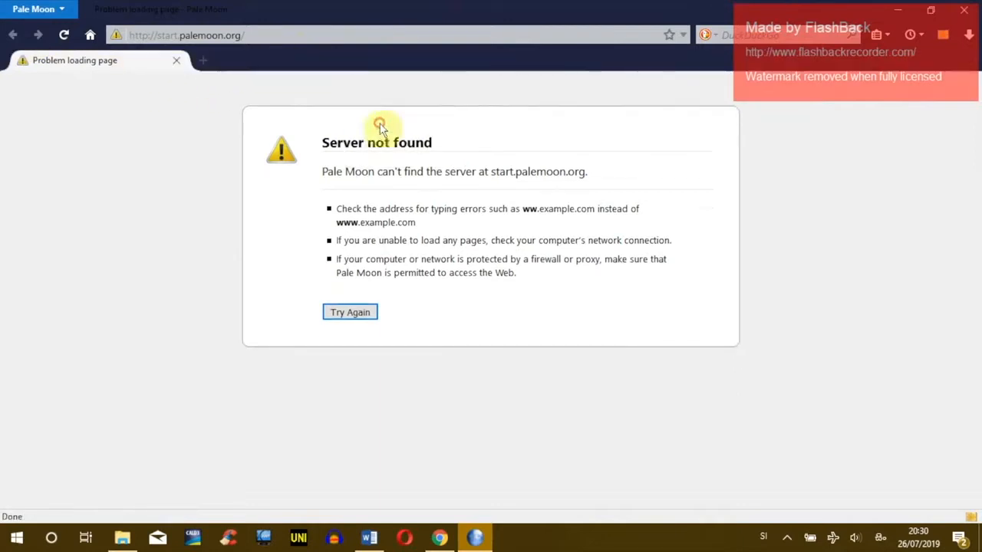
Step: Customize the toolbar to place the Digital Pali Reader button beside the search bar
{"action": "right_click", "coordinate": [767, 68]}
{"action": "left_click", "coordinate": [804, 158]}
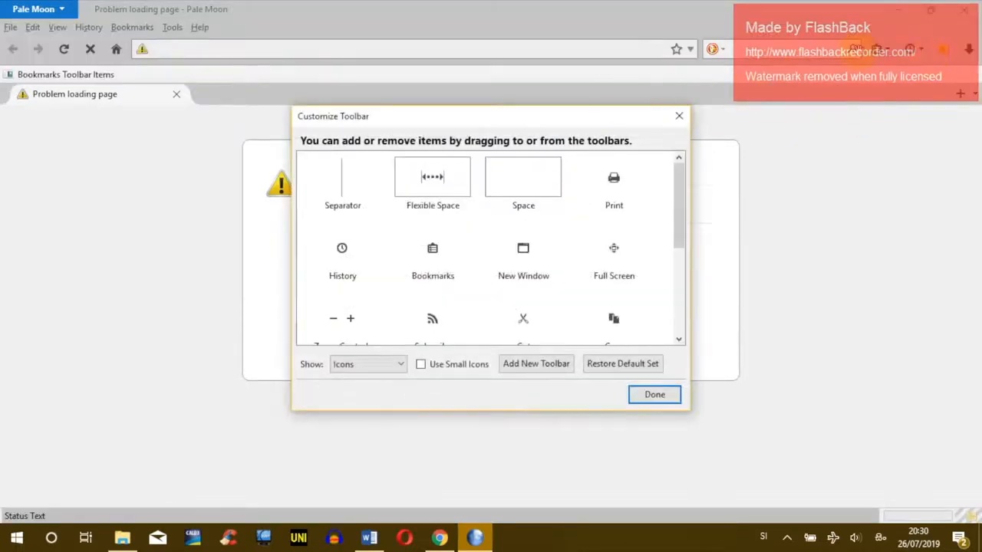
{"action": "left_click", "coordinate": [946, 50]}
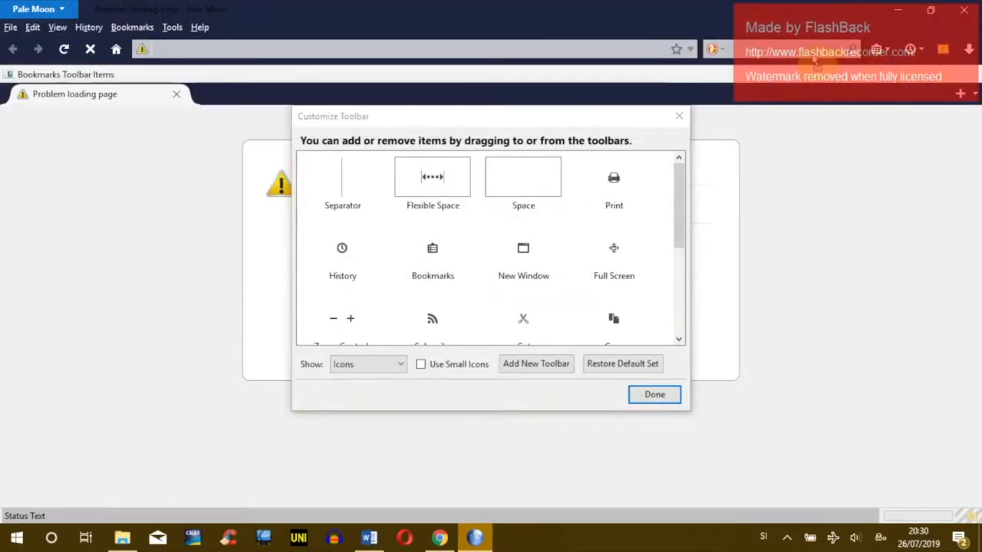
{"action": "left_click_drag", "start_coordinate": [704, 54], "coordinate": [707, 53]}
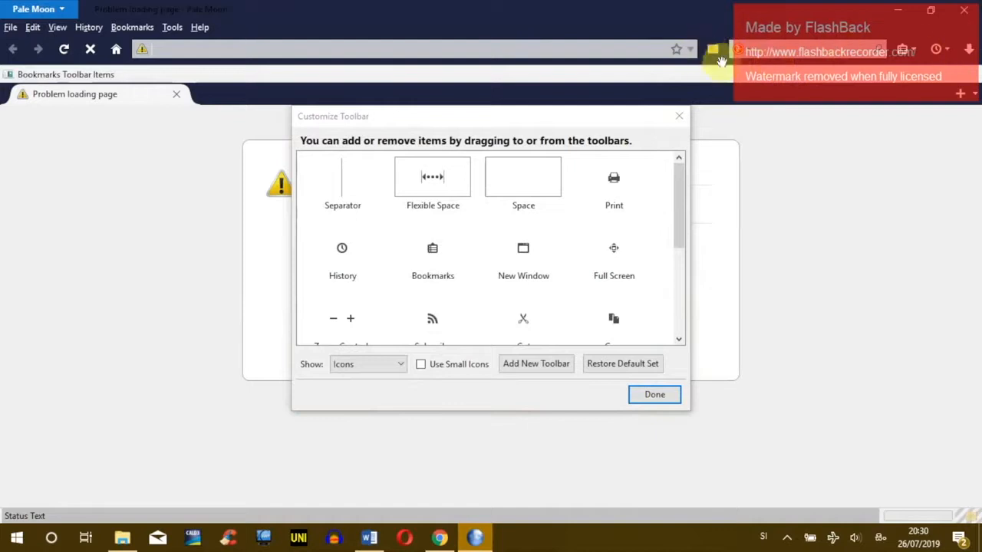
{"action": "left_click", "coordinate": [655, 395]}
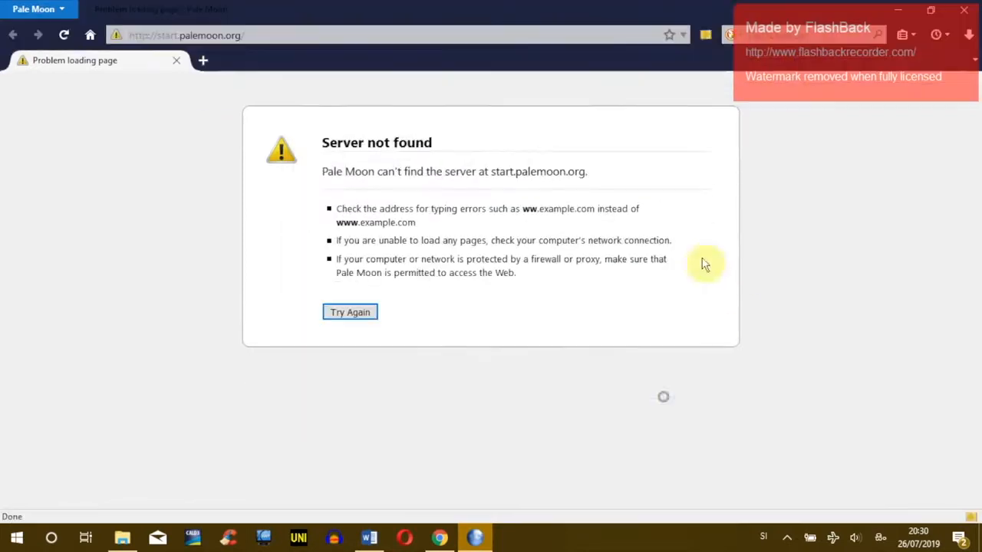
Step: Open Digital Pali Reader from its toolbar button, close the failed tab, and open Tools > Preferences
{"action": "left_click", "coordinate": [705, 37]}
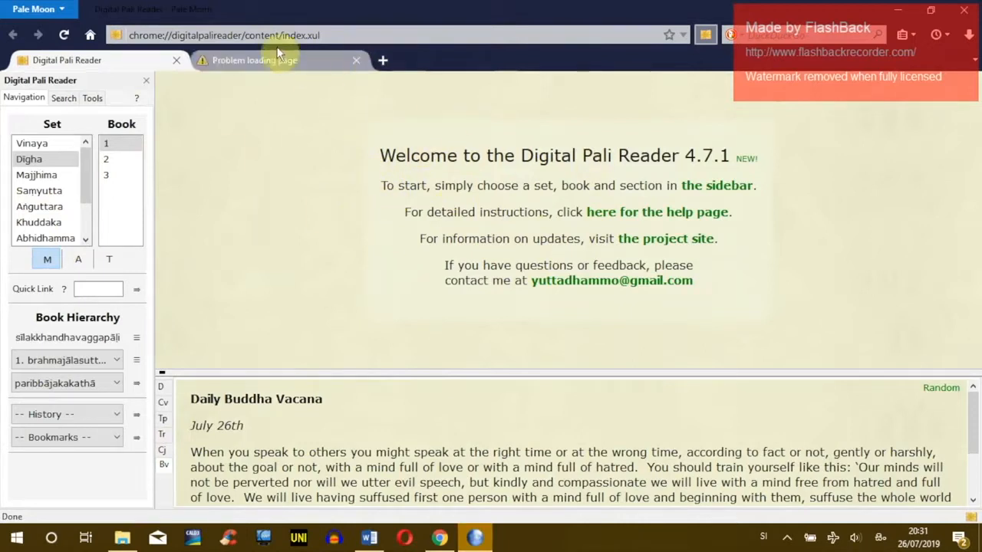
{"action": "left_click", "coordinate": [356, 61]}
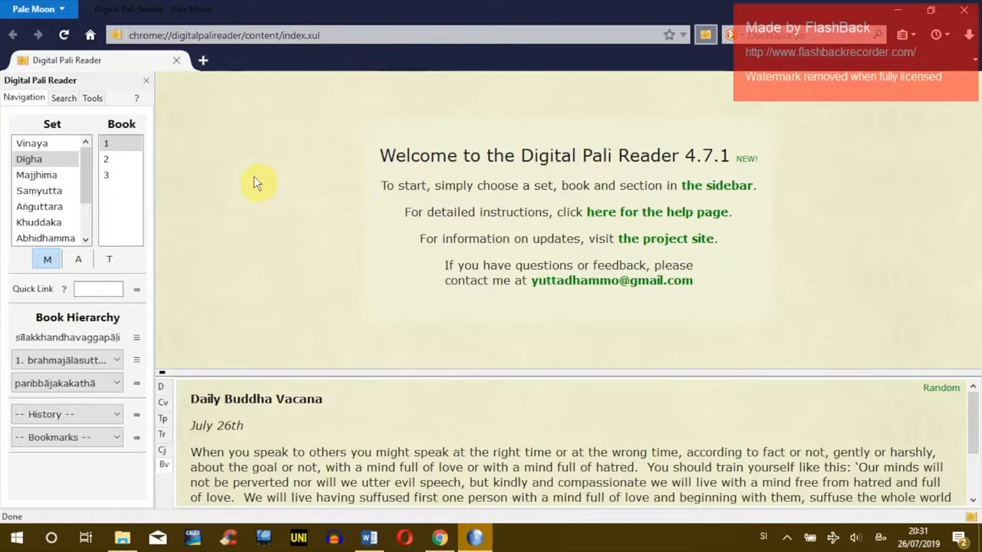
{"action": "key", "text": "alt"}
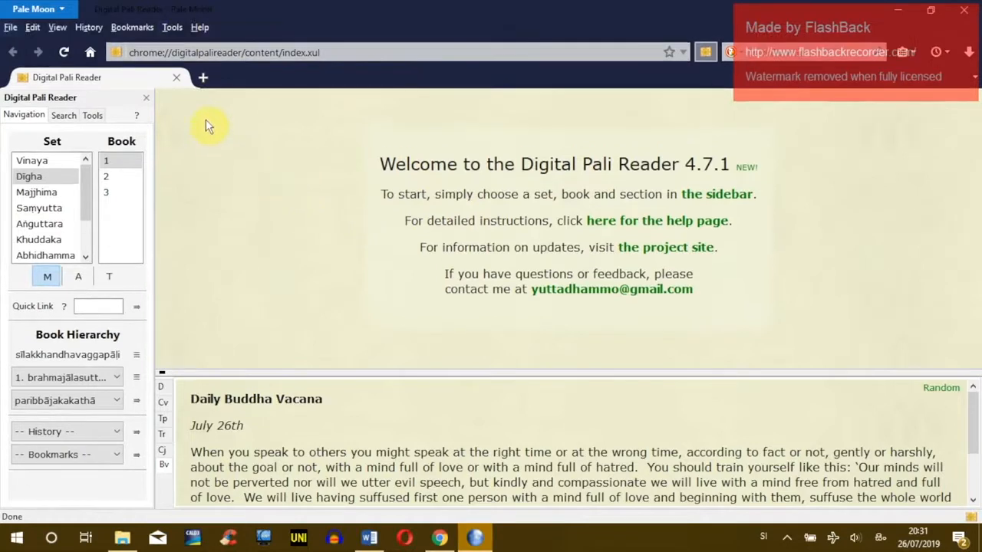
{"action": "key", "text": "alt"}
{"action": "key", "text": "alt"}
{"action": "key", "text": "alt"}
{"action": "key", "text": "alt"}
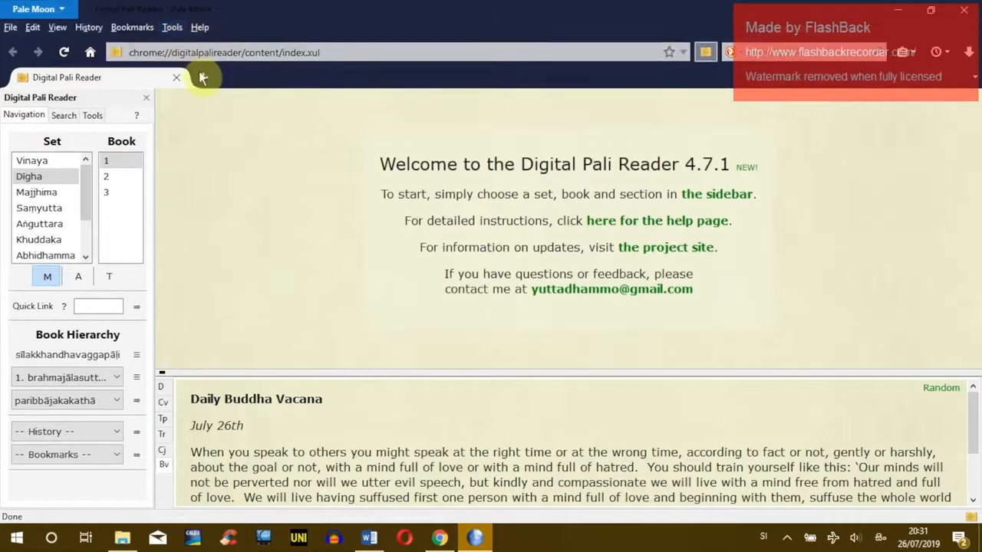
{"action": "left_click", "coordinate": [173, 34]}
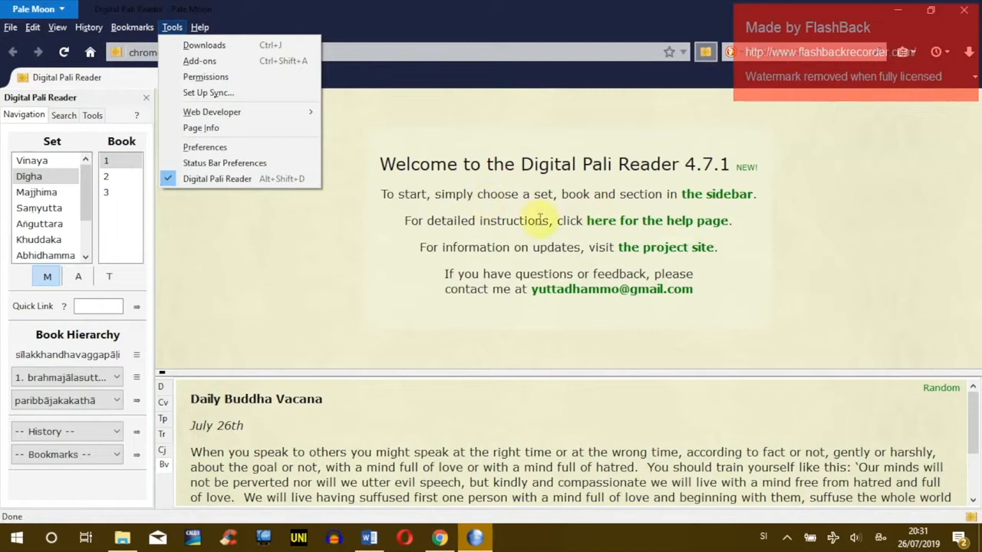
{"action": "left_click", "coordinate": [205, 149]}
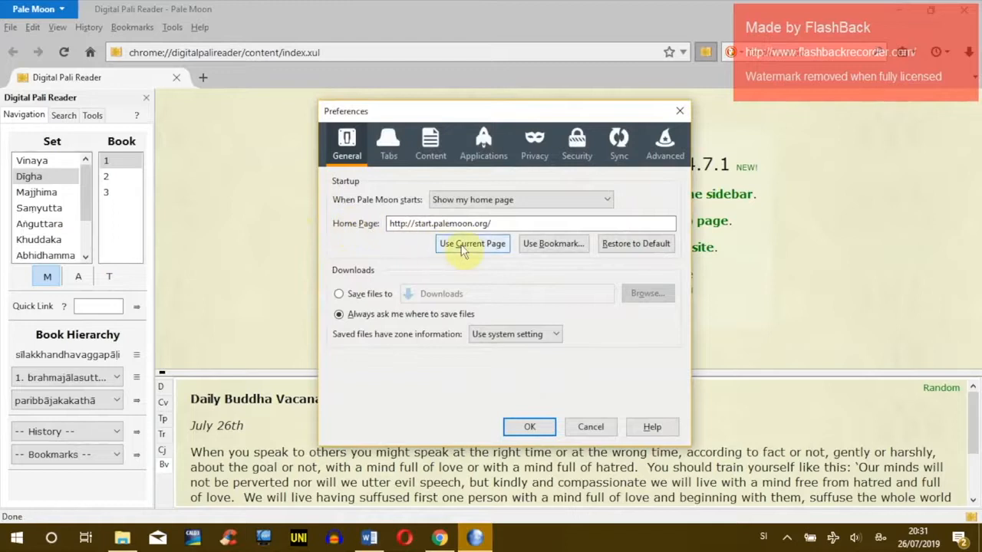
Step: Make chrome://digitalpalireader/content/index.xul the home page using Use Current Page, and confirm with OK
{"action": "left_click", "coordinate": [453, 244]}
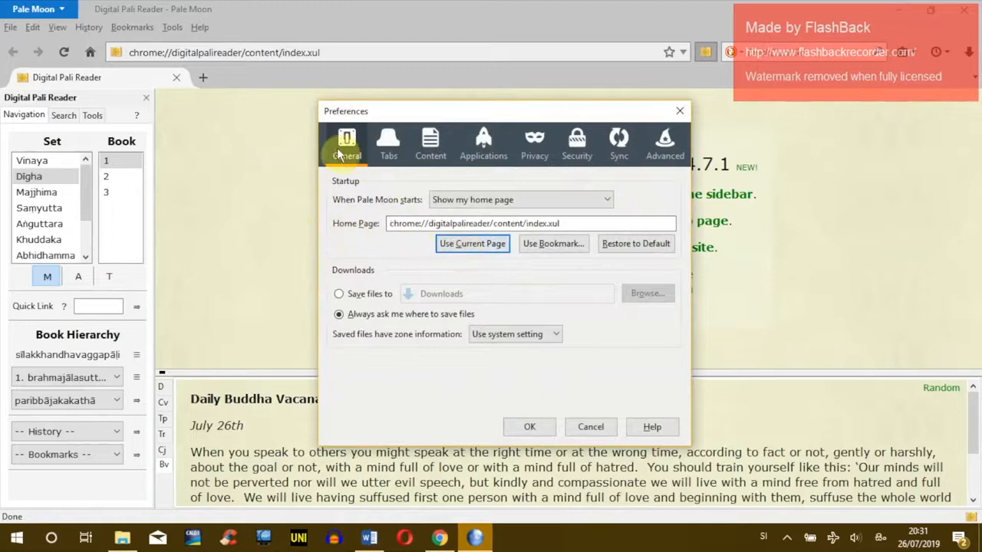
{"action": "left_click", "coordinate": [527, 429]}
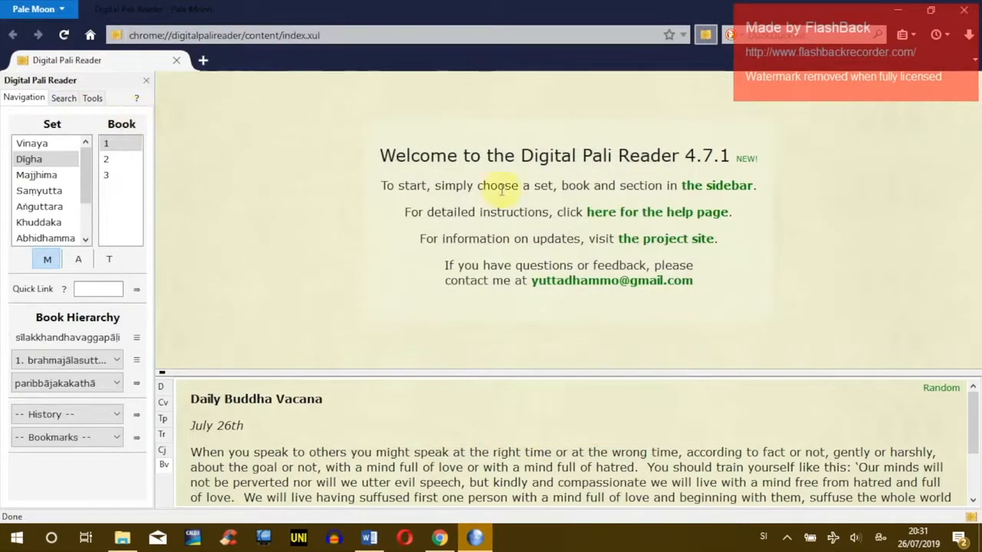
Step: Open the Digital Pali Reader preferences from the sidebar Tools and return Explorer to pali resources
{"action": "left_click", "coordinate": [92, 99]}
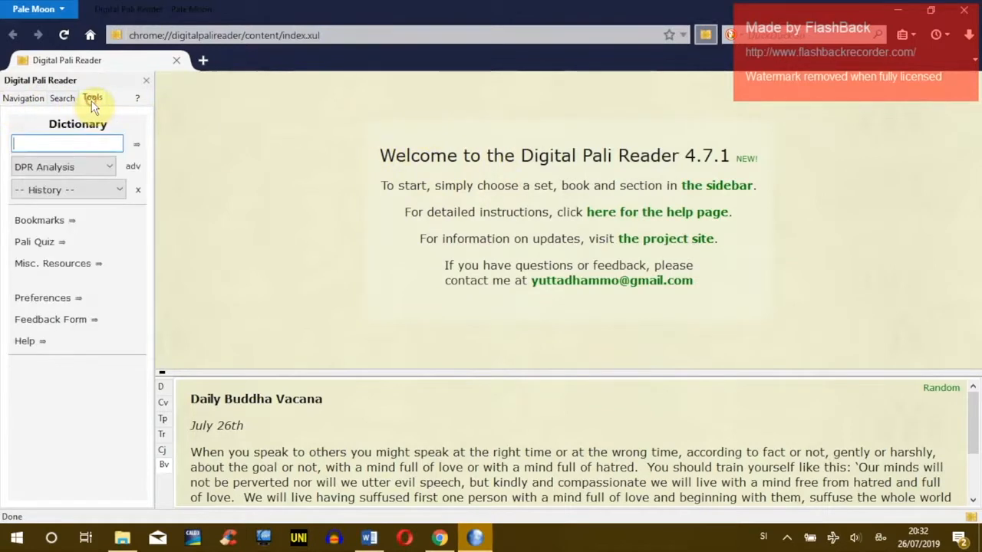
{"action": "left_click", "coordinate": [57, 300]}
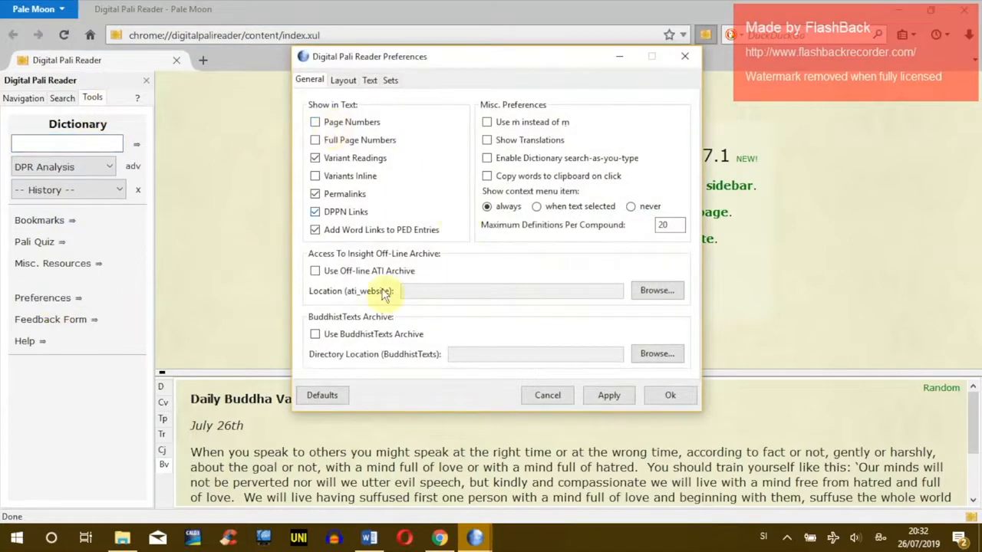
{"action": "left_click", "coordinate": [122, 539]}
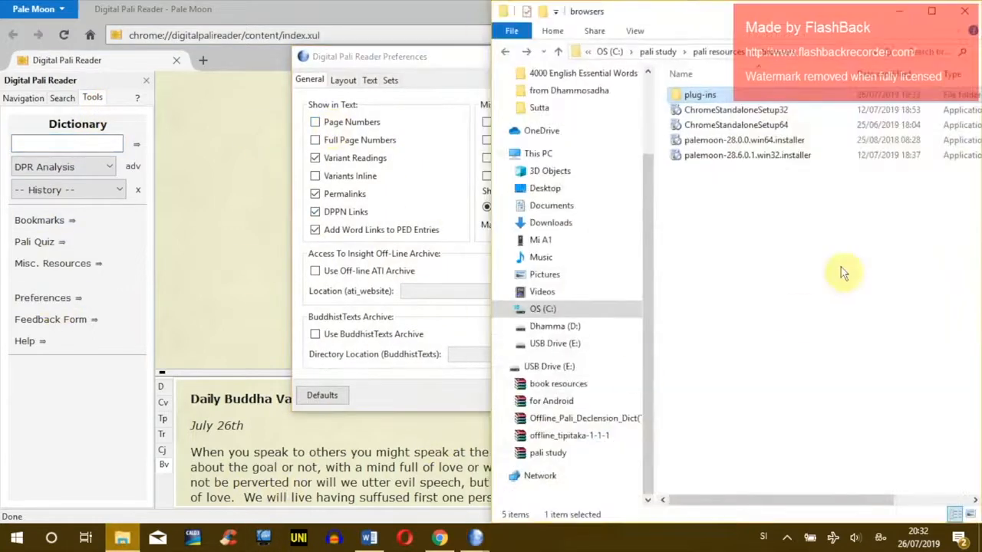
{"action": "left_click", "coordinate": [505, 52]}
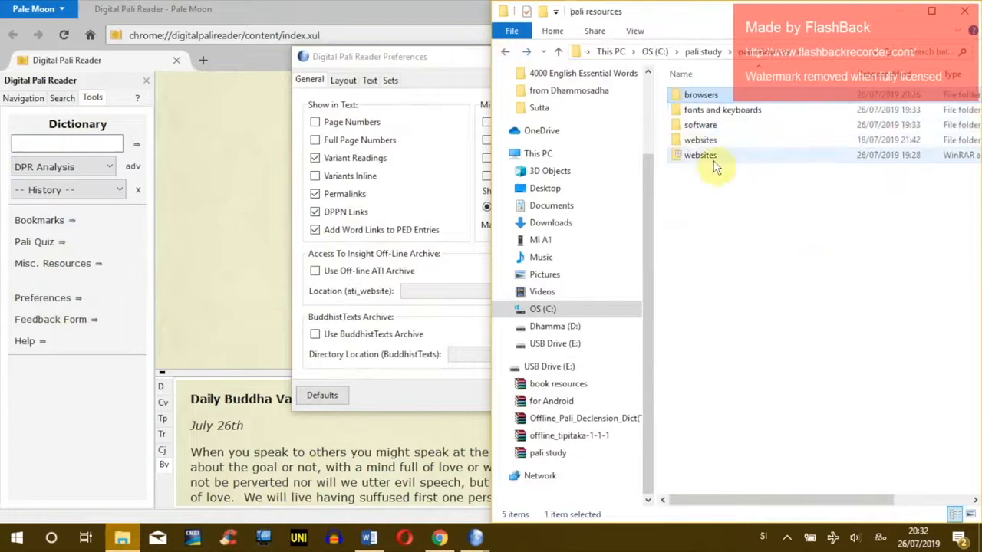
{"action": "left_click", "coordinate": [700, 141]}
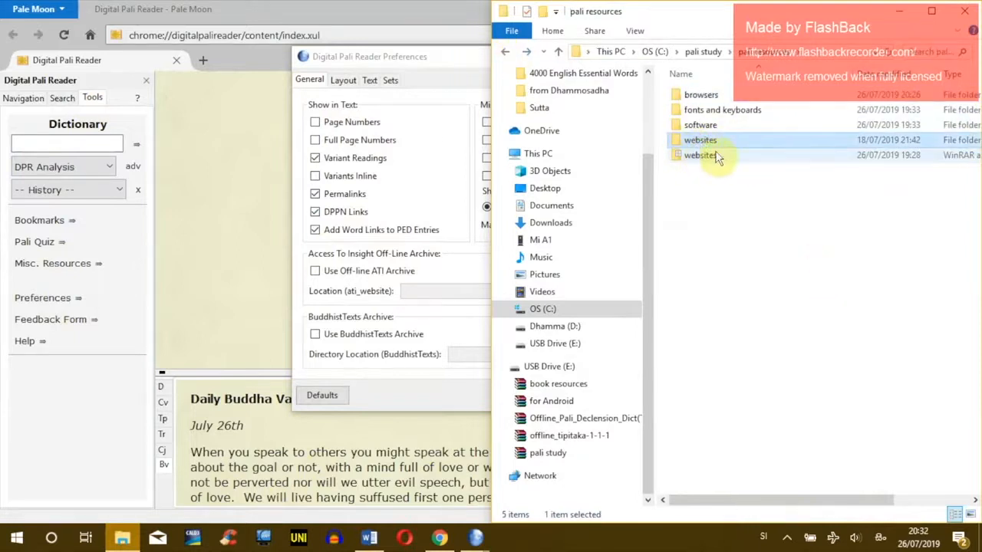
{"action": "left_click", "coordinate": [452, 60]}
{"action": "left_click_drag", "start_coordinate": [530, 63], "coordinate": [419, 57]}
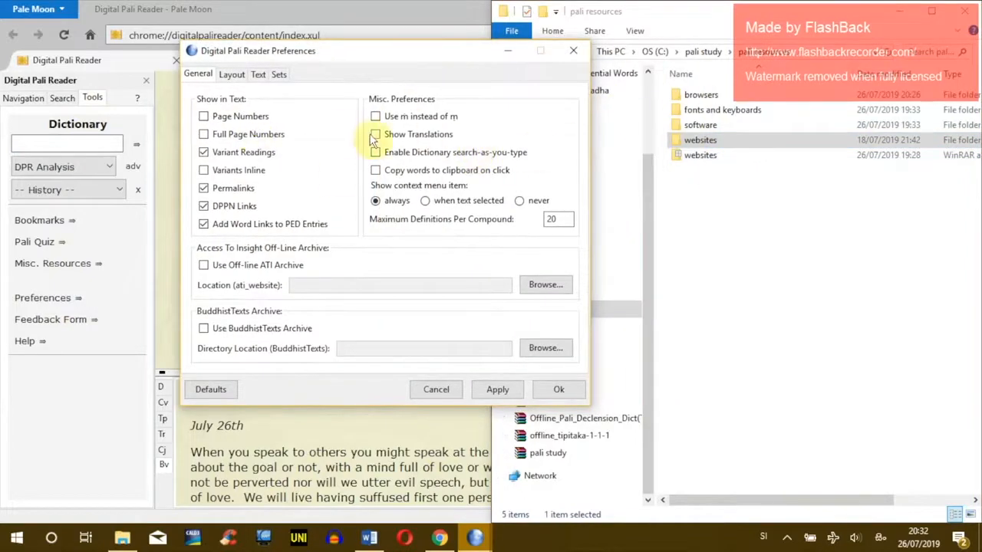
Step: Delete the websites WinRAR archive from the pali resources folder
{"action": "left_click", "coordinate": [705, 179]}
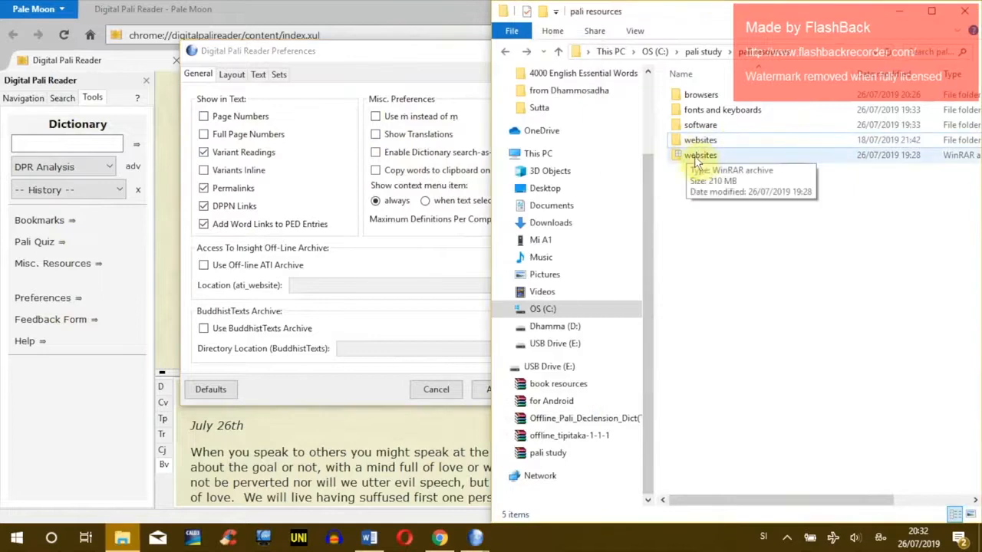
{"action": "double_click", "coordinate": [696, 154]}
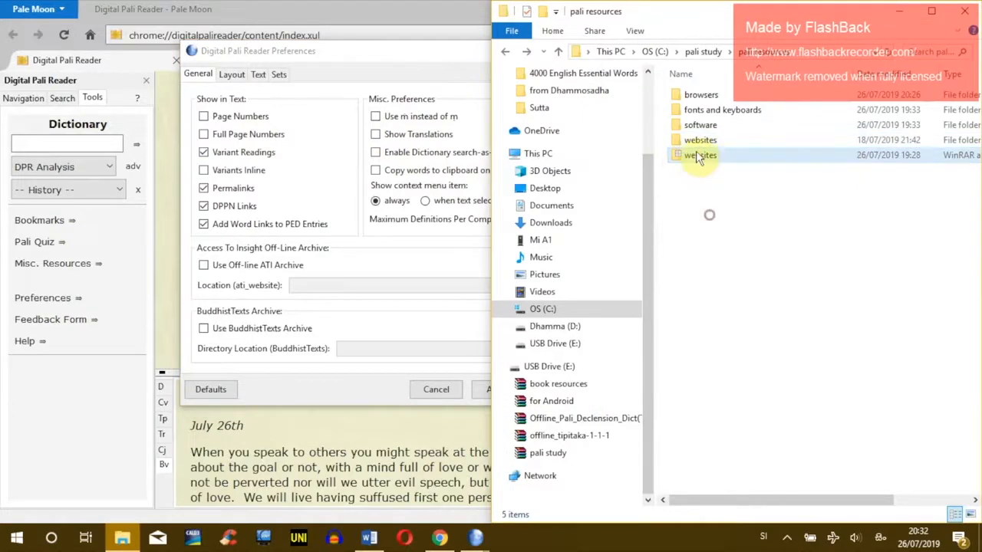
{"action": "key", "text": "Delete"}
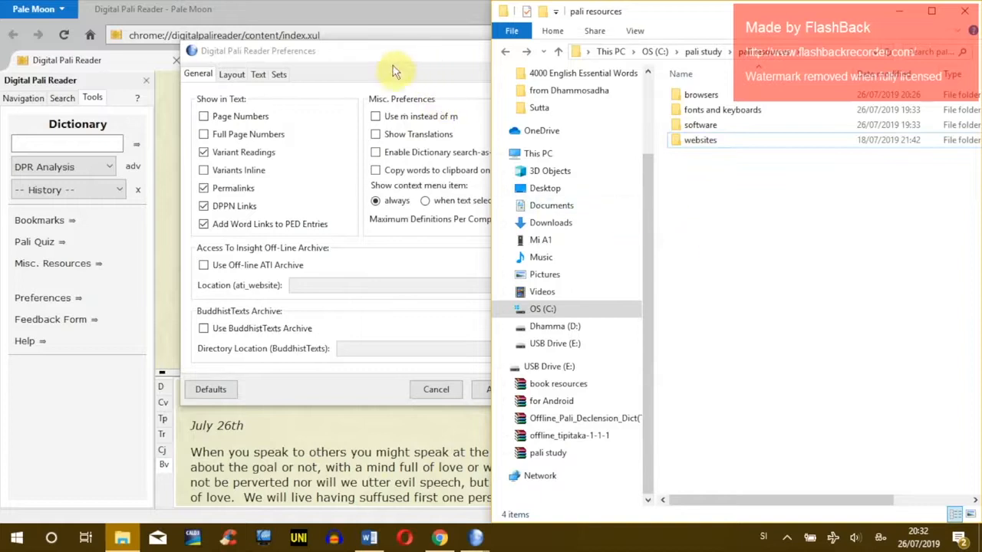
{"action": "left_click", "coordinate": [423, 54]}
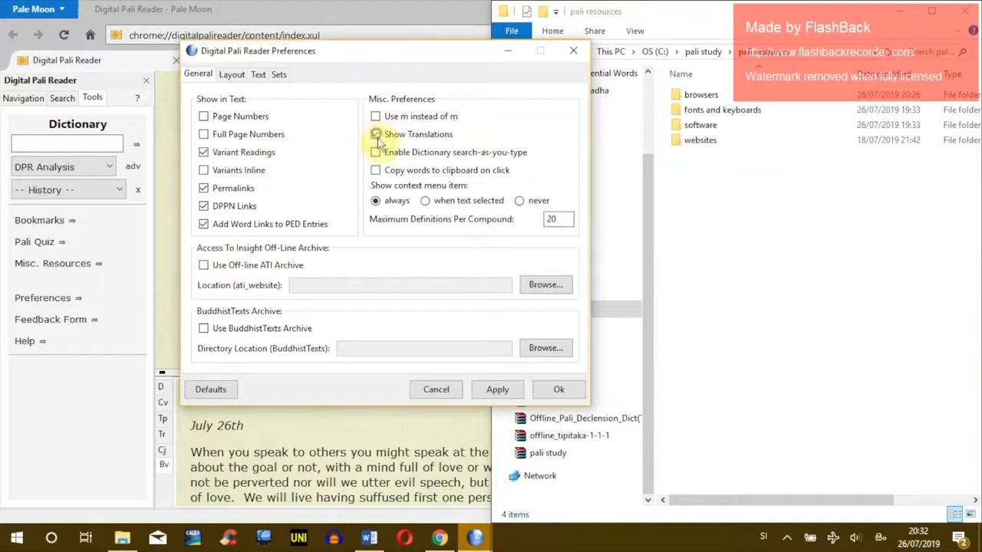
Step: Enable Page Numbers, Off-line ATI Archive and BuddhistTexts Archive, then browse for the ATI location
{"action": "left_click", "coordinate": [223, 119]}
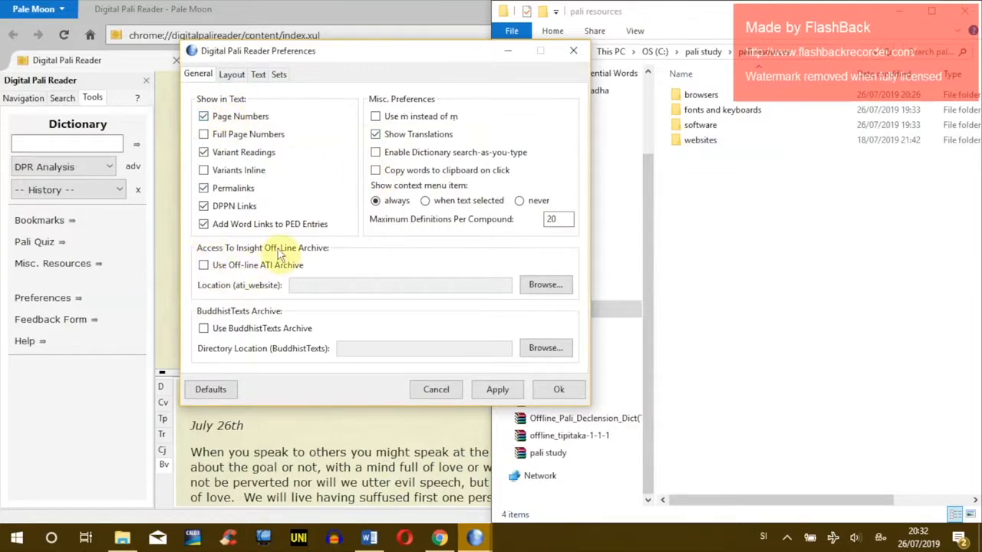
{"action": "left_click", "coordinate": [204, 267]}
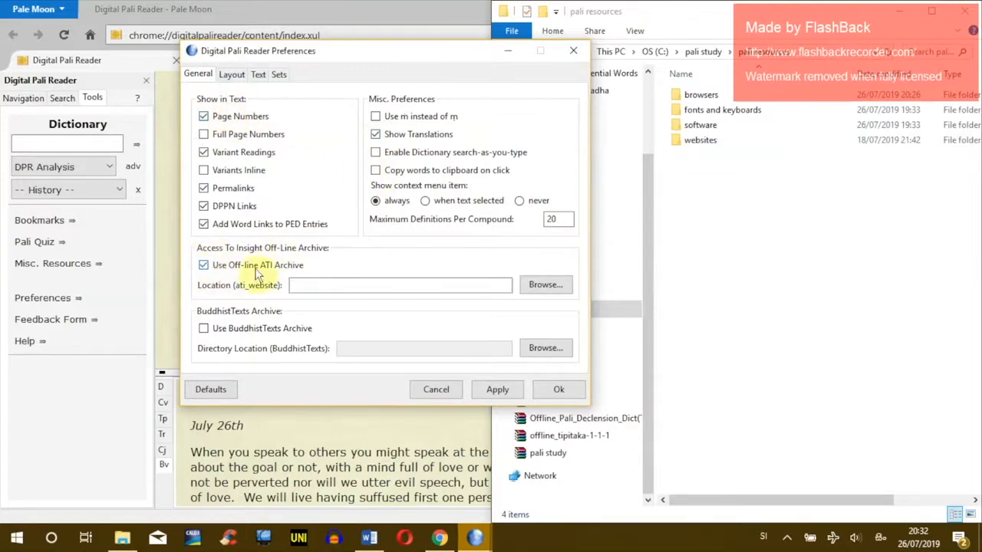
{"action": "left_click", "coordinate": [203, 328]}
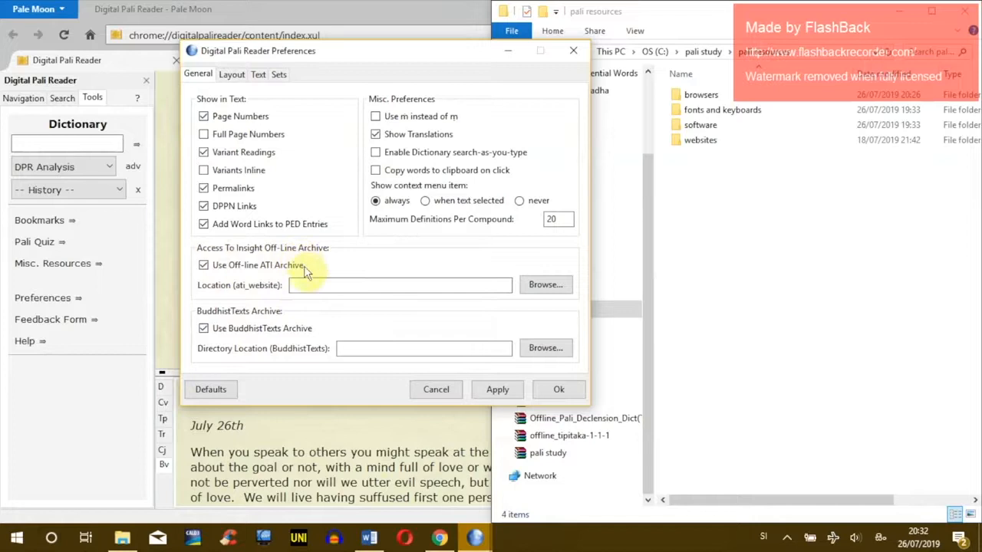
{"action": "left_click", "coordinate": [545, 290]}
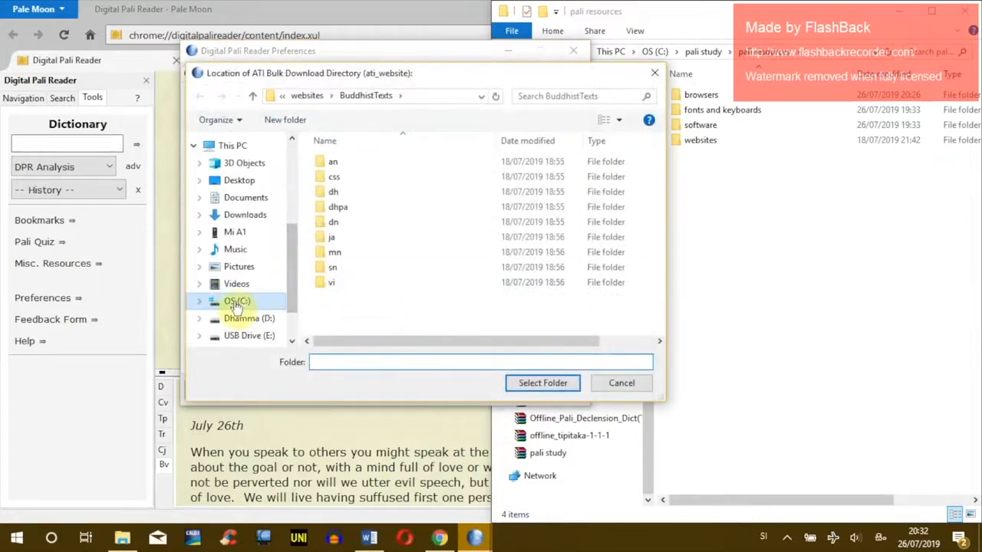
Step: Navigate the ATI folder picker to C: > pali study > pali resources > websites > ati_website_mod
{"action": "left_click", "coordinate": [223, 301]}
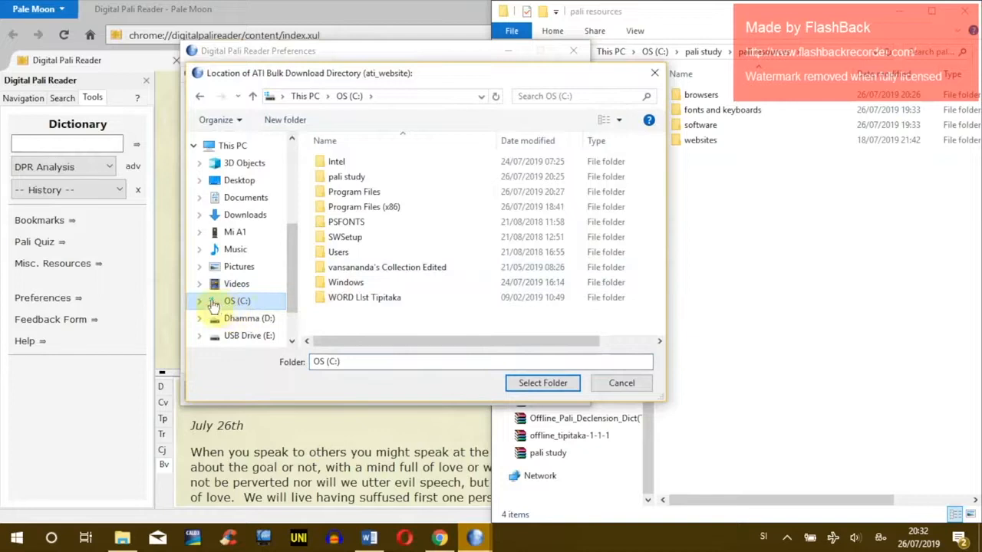
{"action": "left_click", "coordinate": [345, 178]}
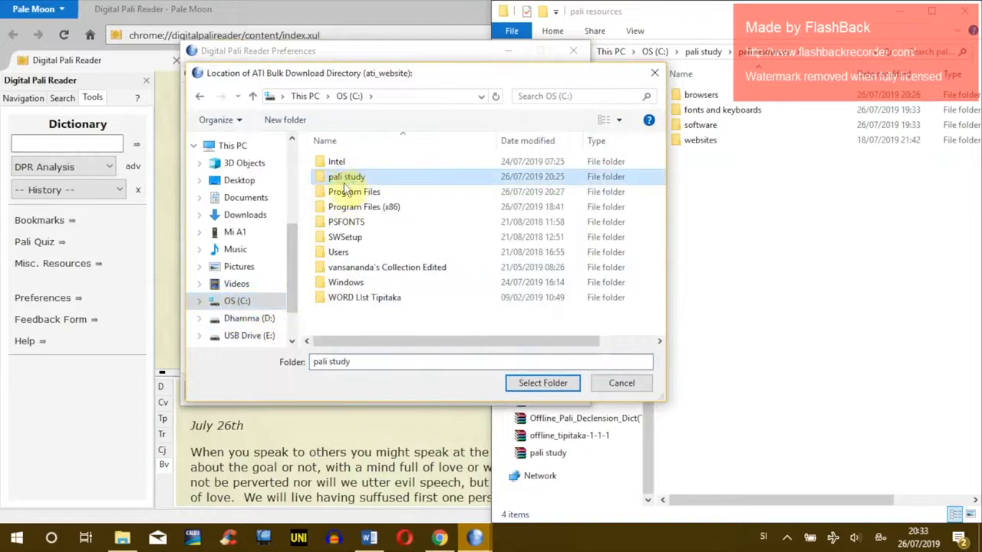
{"action": "double_click", "coordinate": [340, 182]}
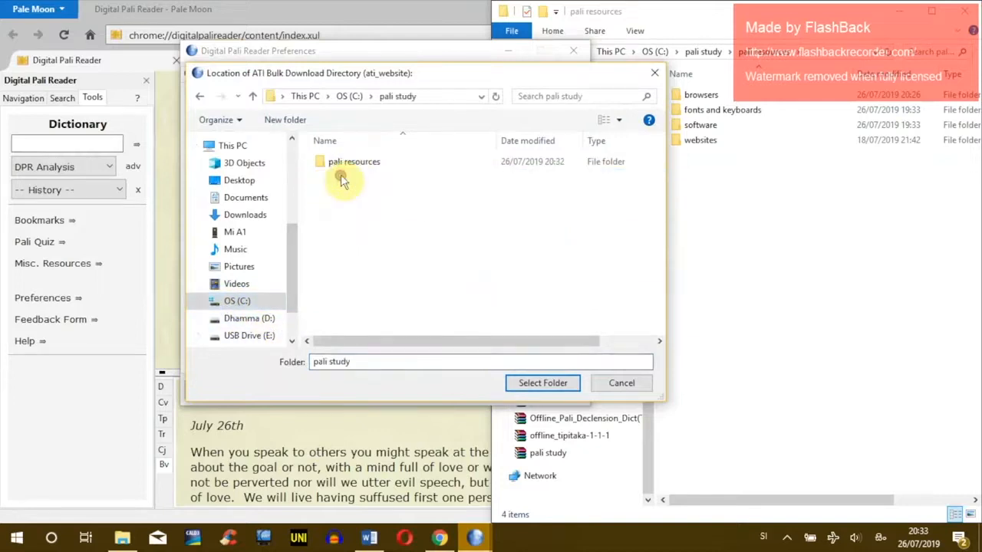
{"action": "double_click", "coordinate": [344, 161]}
{"action": "double_click", "coordinate": [344, 206]}
{"action": "left_click", "coordinate": [349, 165]}
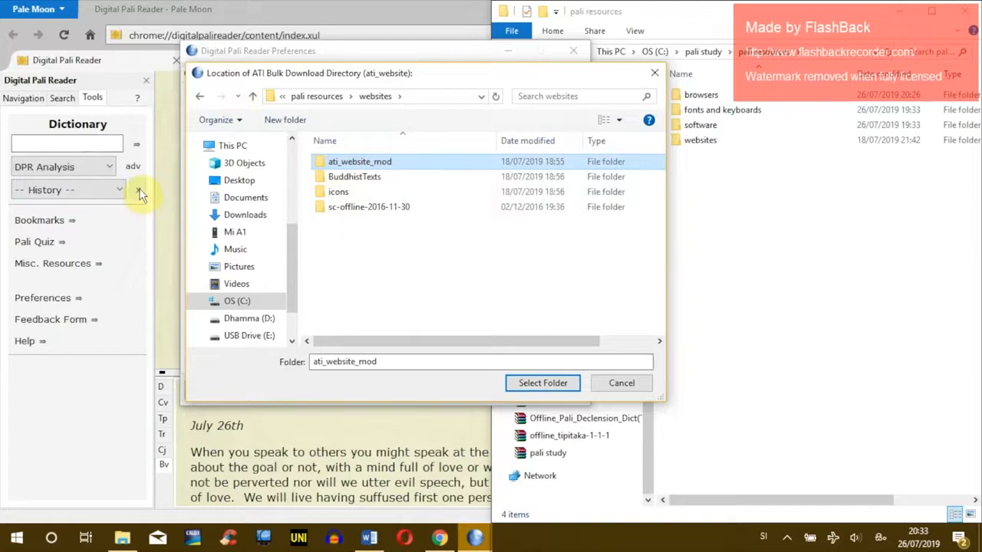
{"action": "double_click", "coordinate": [346, 163]}
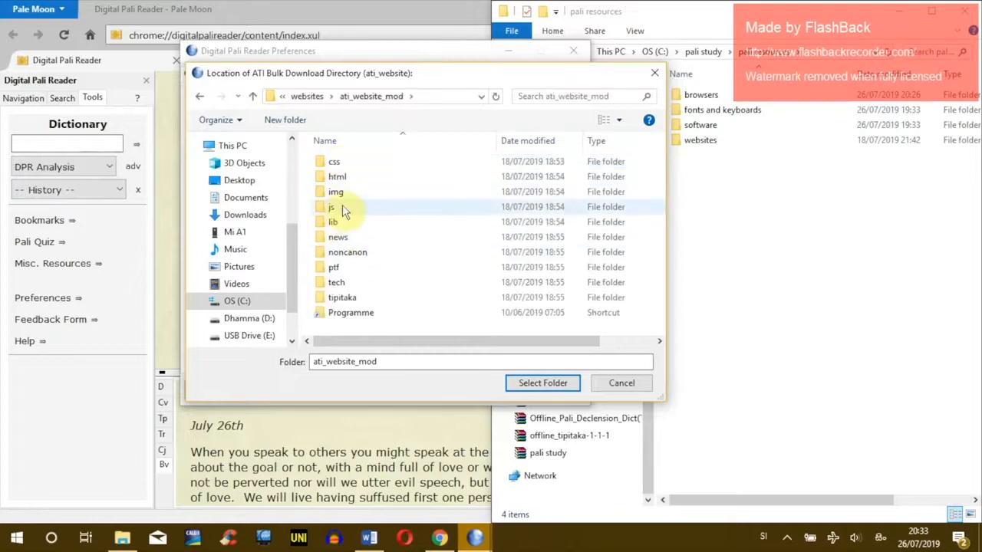
{"action": "left_click", "coordinate": [200, 96]}
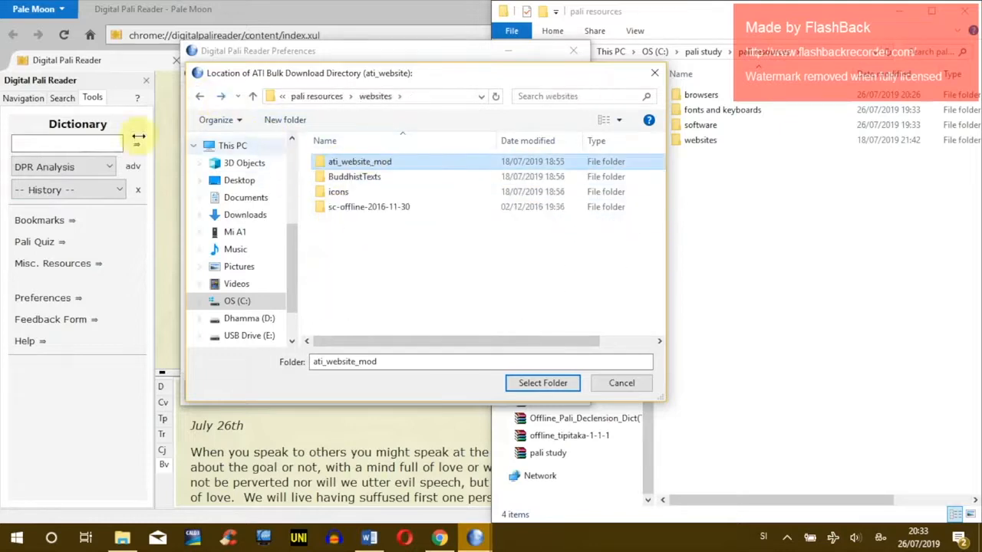
{"action": "double_click", "coordinate": [377, 164]}
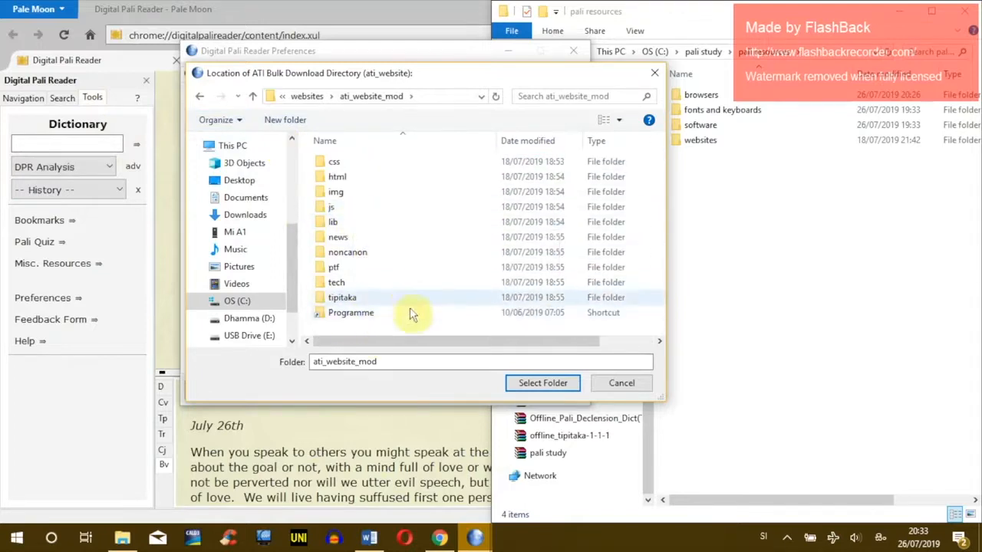
Step: Open websites > ati_website_mod in File Explorer as well
{"action": "left_click", "coordinate": [122, 538]}
{"action": "double_click", "coordinate": [702, 142]}
{"action": "double_click", "coordinate": [705, 95]}
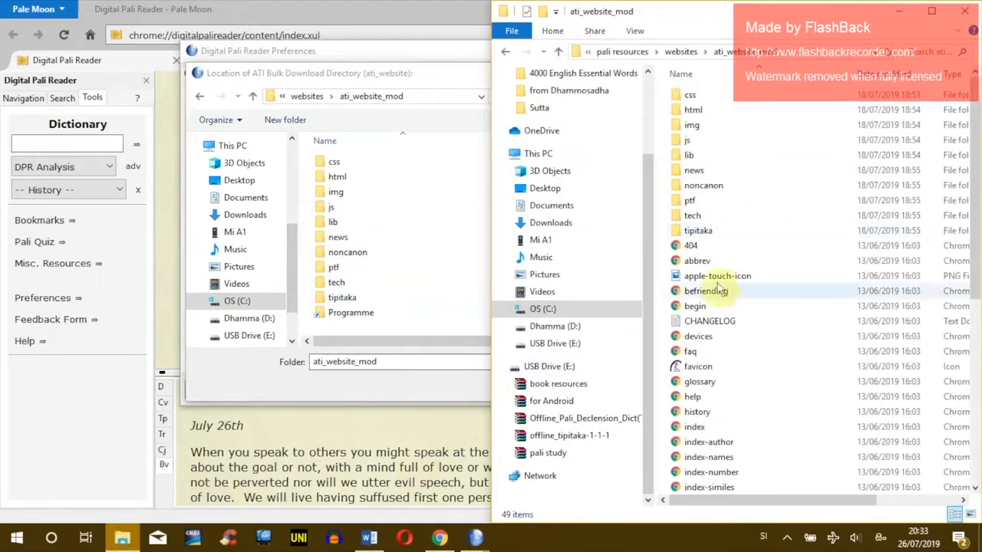
Step: Inspect the index, start and index-names files in ati_website_mod, then go back to pali resources
{"action": "scroll", "coordinate": [733, 360], "scroll_direction": "down", "scroll_amount": 4}
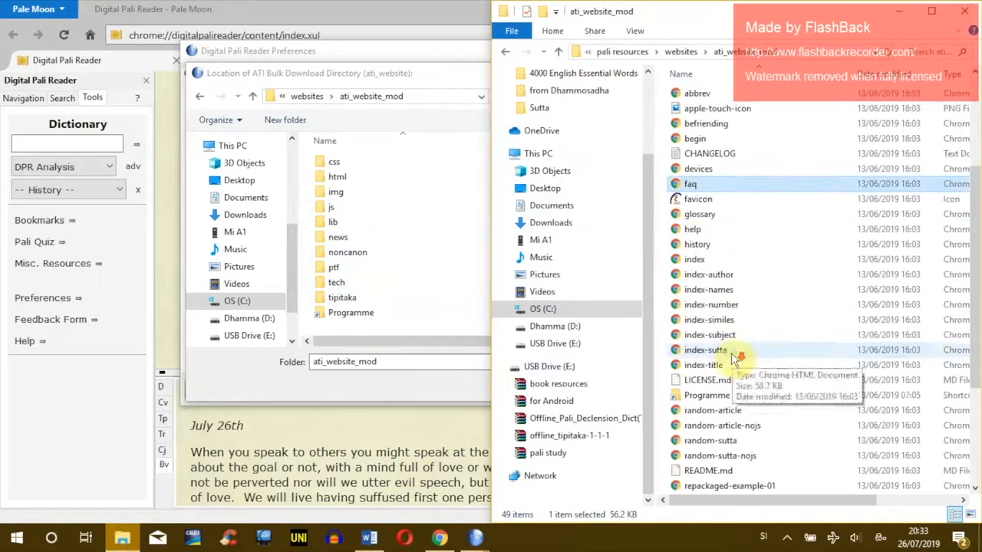
{"action": "left_click", "coordinate": [721, 261]}
{"action": "left_click", "coordinate": [265, 75]}
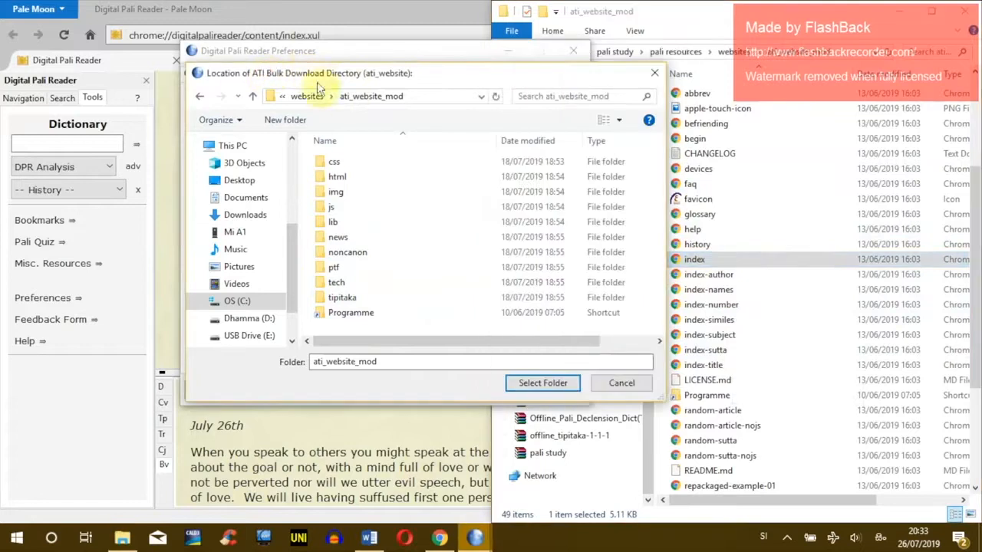
{"action": "left_click", "coordinate": [722, 426]}
{"action": "scroll", "coordinate": [724, 430], "scroll_direction": "down", "scroll_amount": 4}
{"action": "left_click", "coordinate": [717, 366]}
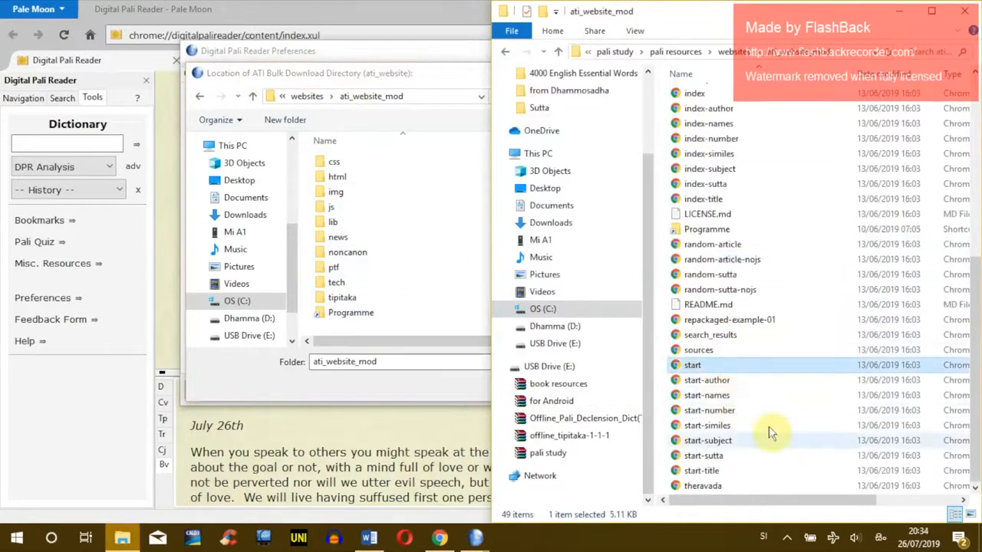
{"action": "left_click", "coordinate": [699, 124]}
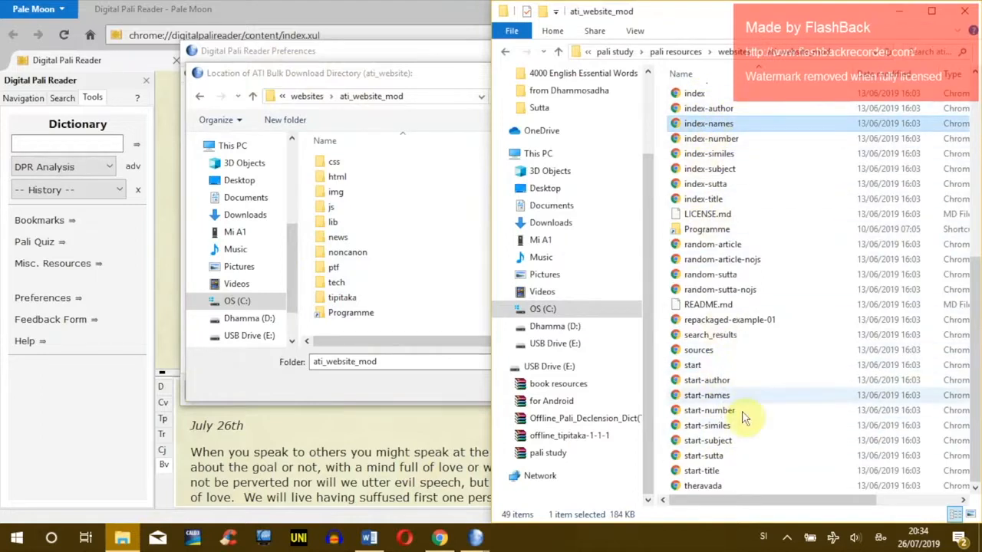
{"action": "scroll", "coordinate": [744, 377], "scroll_direction": "up", "scroll_amount": 7}
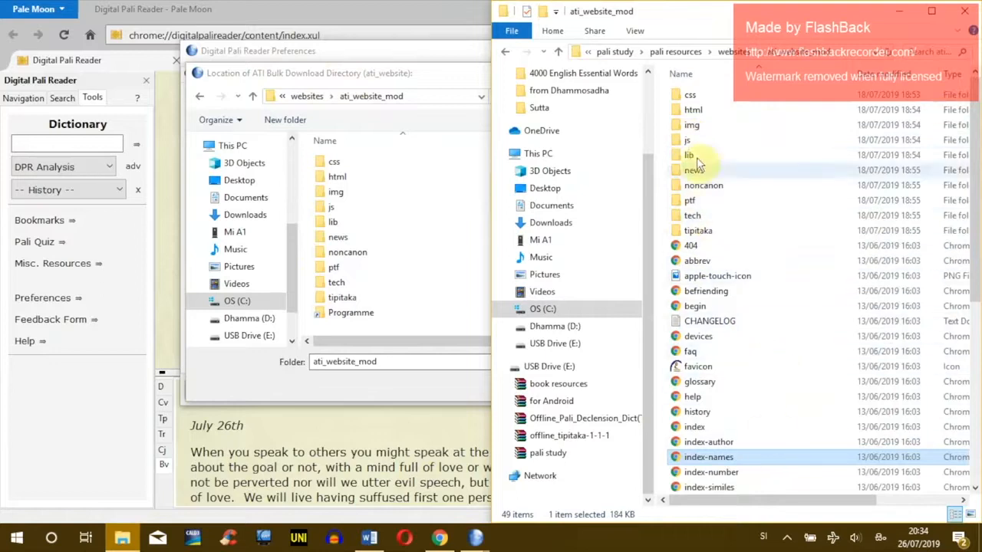
{"action": "left_click", "coordinate": [505, 52]}
{"action": "left_click", "coordinate": [504, 51]}
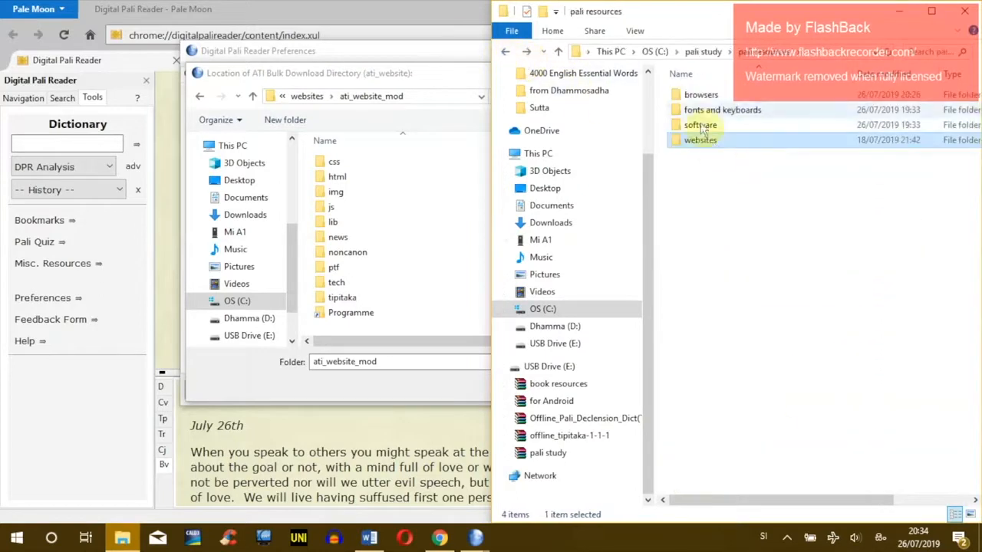
Step: Set the ATI archive location to the ati_website_mod folder in the websites directory
{"action": "left_click", "coordinate": [405, 86]}
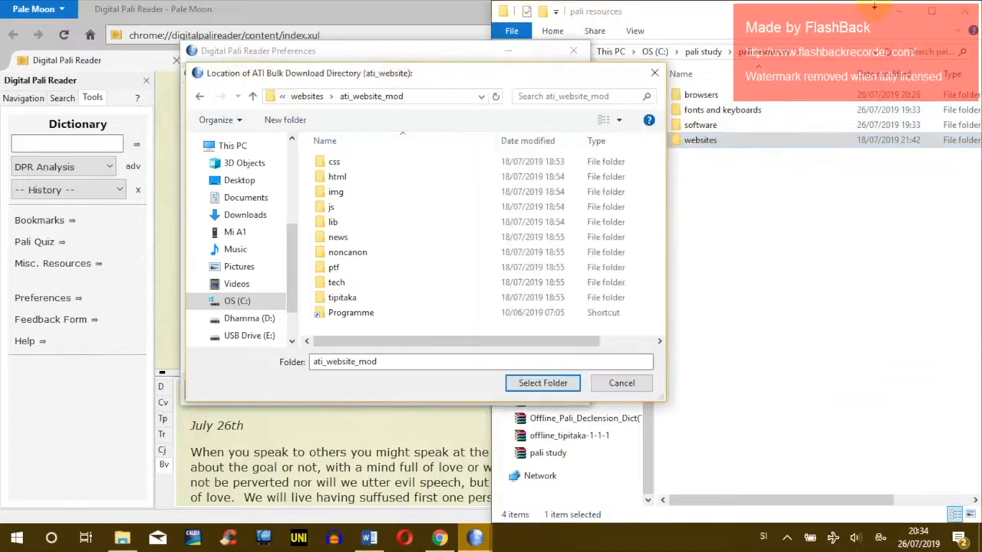
{"action": "left_click", "coordinate": [903, 14]}
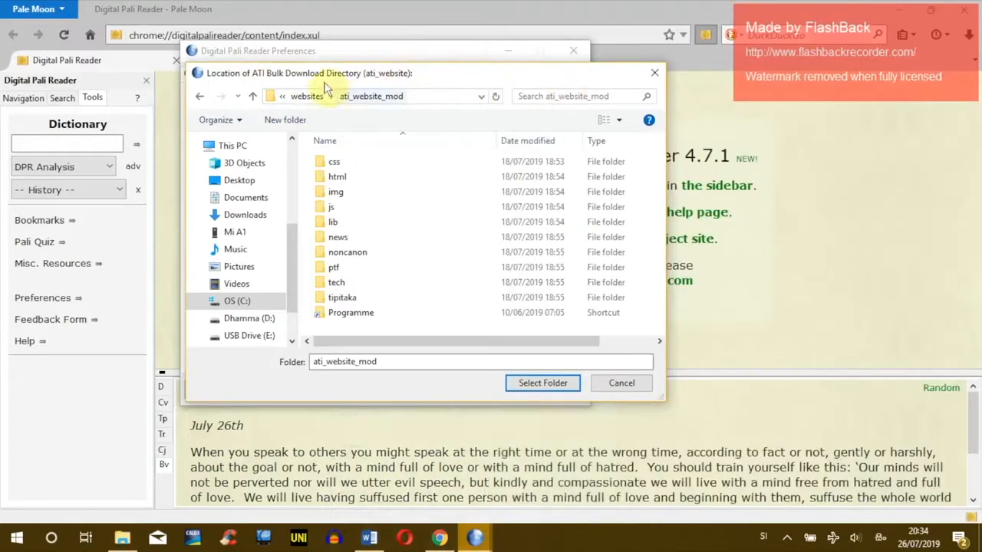
{"action": "left_click", "coordinate": [198, 99]}
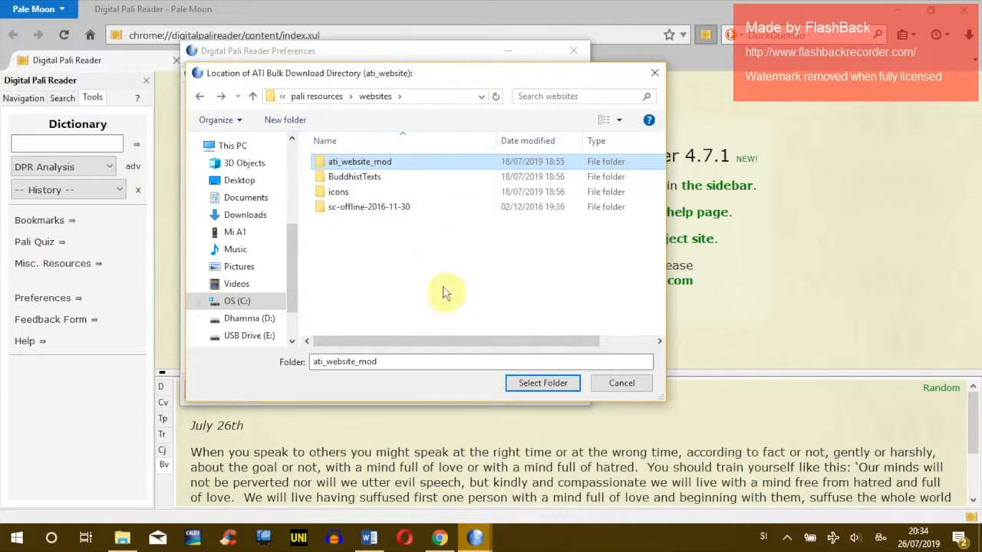
{"action": "left_click", "coordinate": [357, 163]}
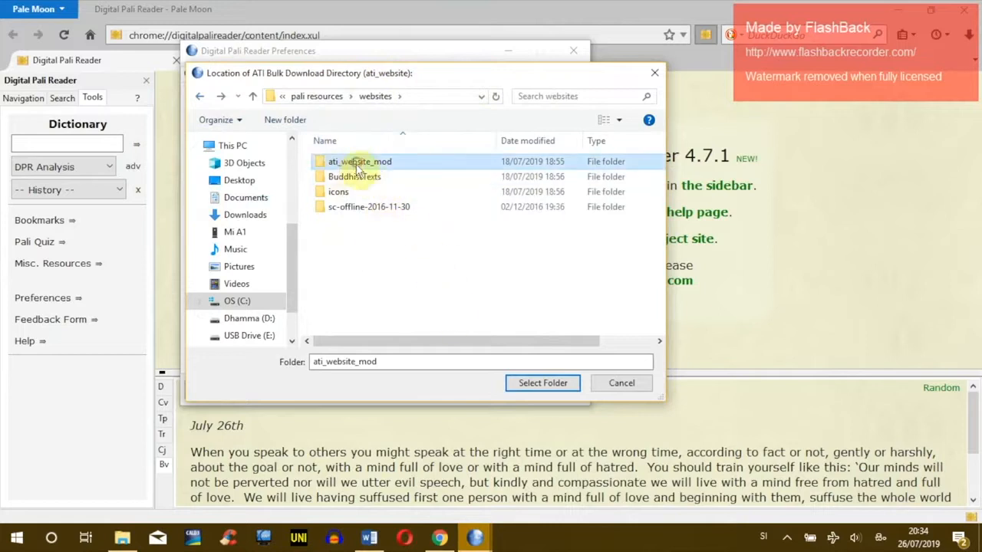
{"action": "left_click", "coordinate": [537, 383]}
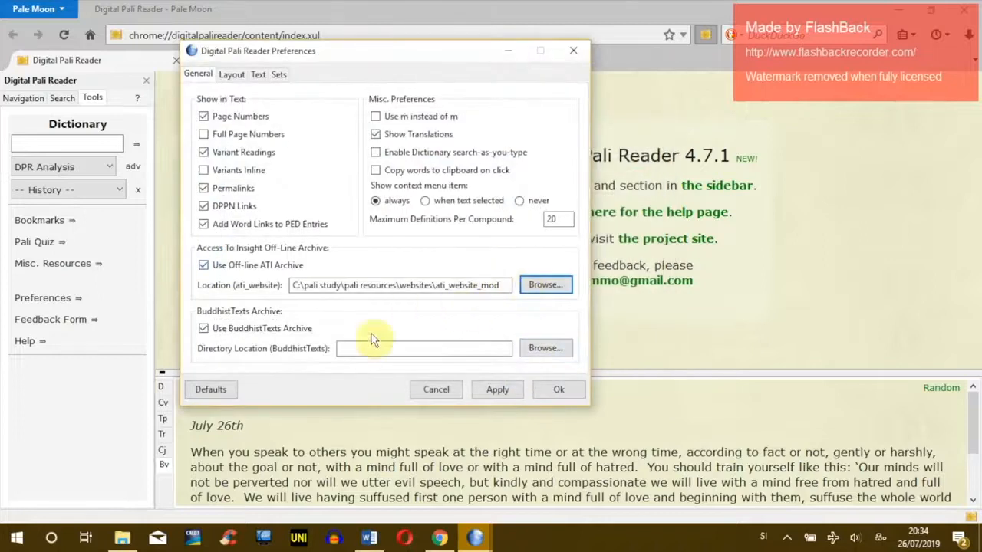
Step: Set the BuddhistTexts archive location to the BuddhistTexts folder
{"action": "left_click", "coordinate": [533, 347]}
{"action": "left_click", "coordinate": [394, 177]}
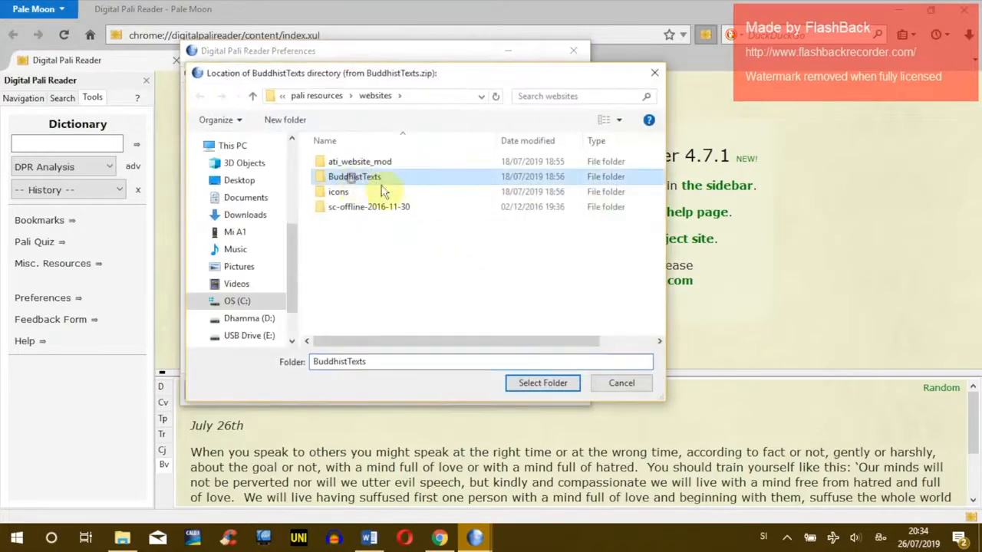
{"action": "left_click", "coordinate": [533, 383]}
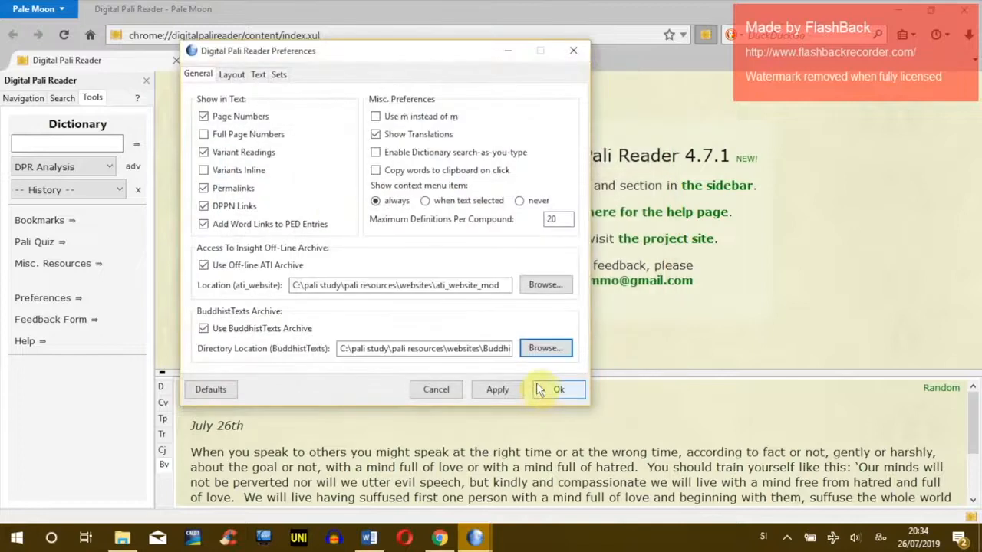
{"action": "left_click", "coordinate": [257, 74]}
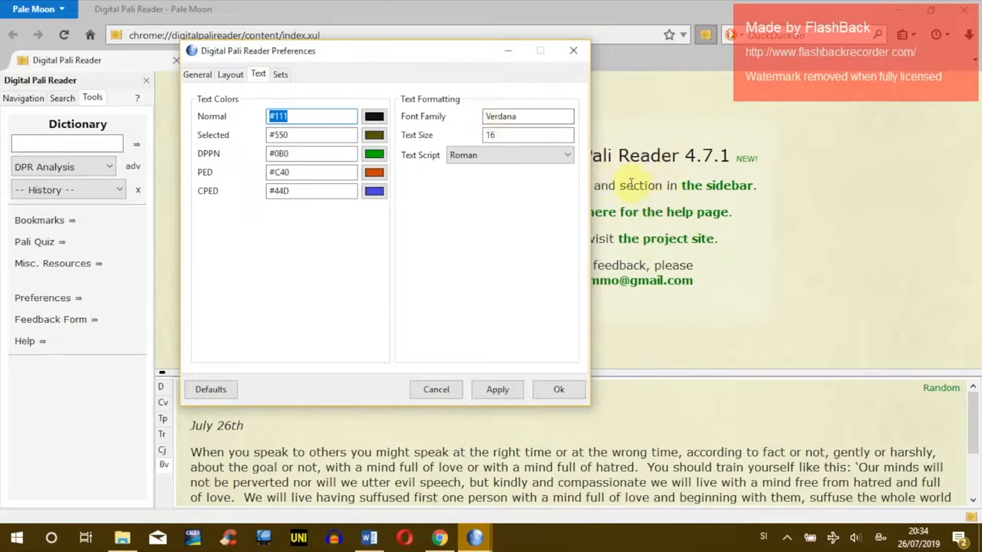
Step: Replace the Verdana font family with Segoe UI in the reader's text settings
{"action": "double_click", "coordinate": [533, 117]}
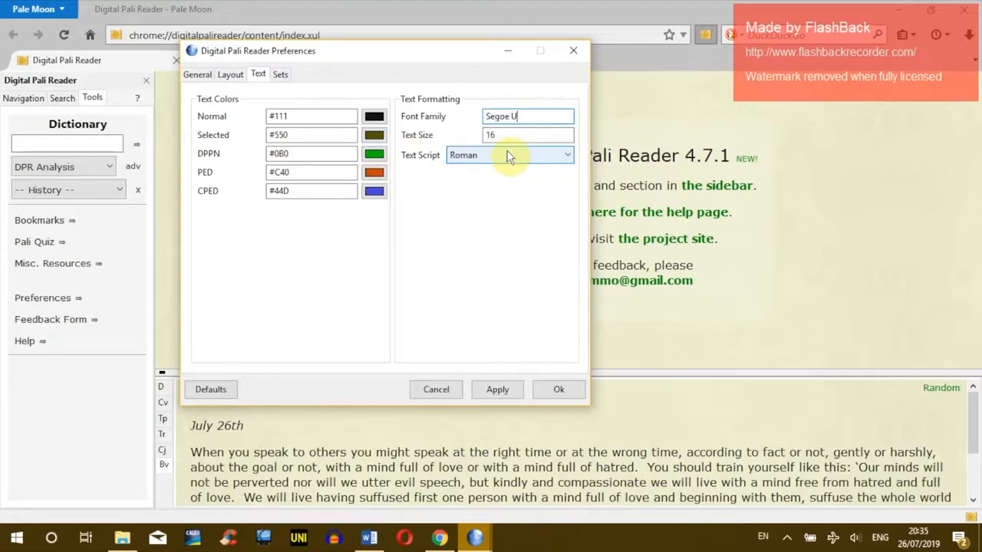
{"action": "left_click", "coordinate": [528, 116]}
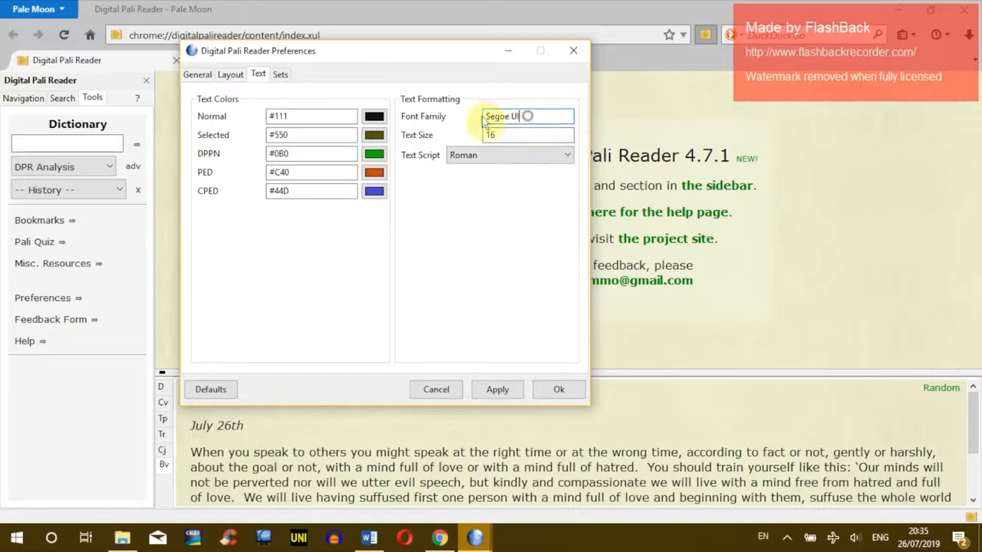
{"action": "left_click_drag", "start_coordinate": [486, 116], "coordinate": [552, 115]}
{"action": "left_click", "coordinate": [547, 116]}
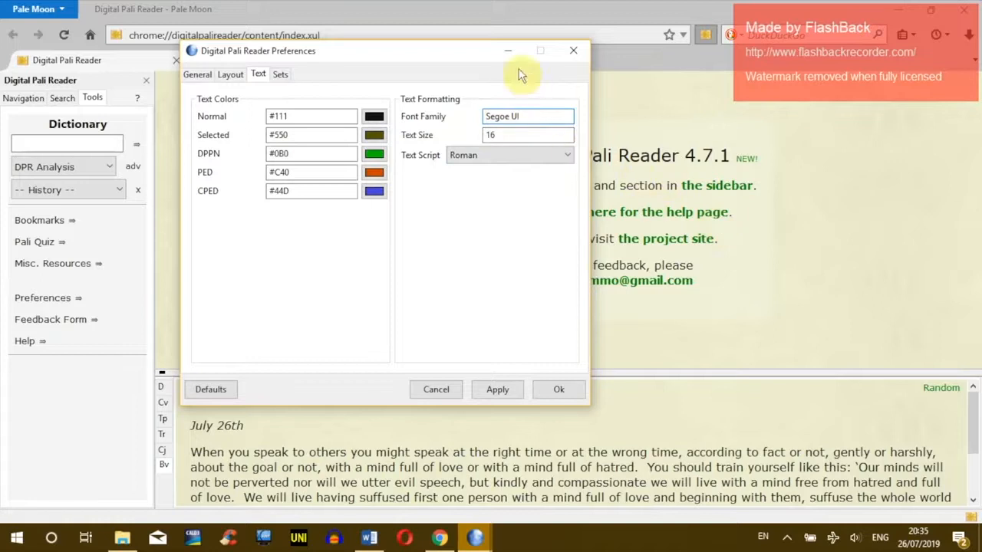
{"action": "left_click_drag", "start_coordinate": [483, 67], "coordinate": [453, 58]}
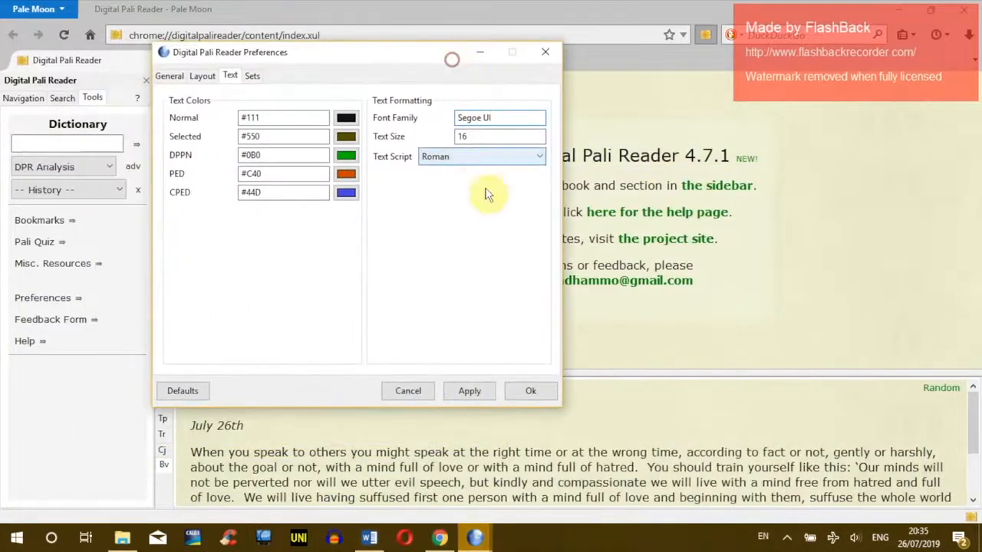
Step: Change the text size from 16 to 18 and apply the preferences
{"action": "left_click_drag", "start_coordinate": [477, 137], "coordinate": [405, 133]}
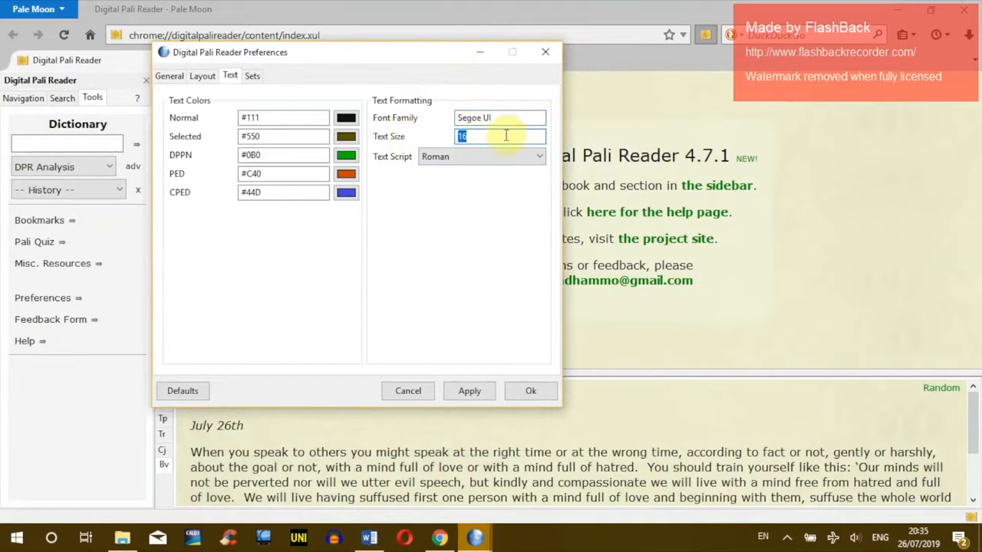
{"action": "type", "text": "18"}
{"action": "left_click", "coordinate": [171, 76]}
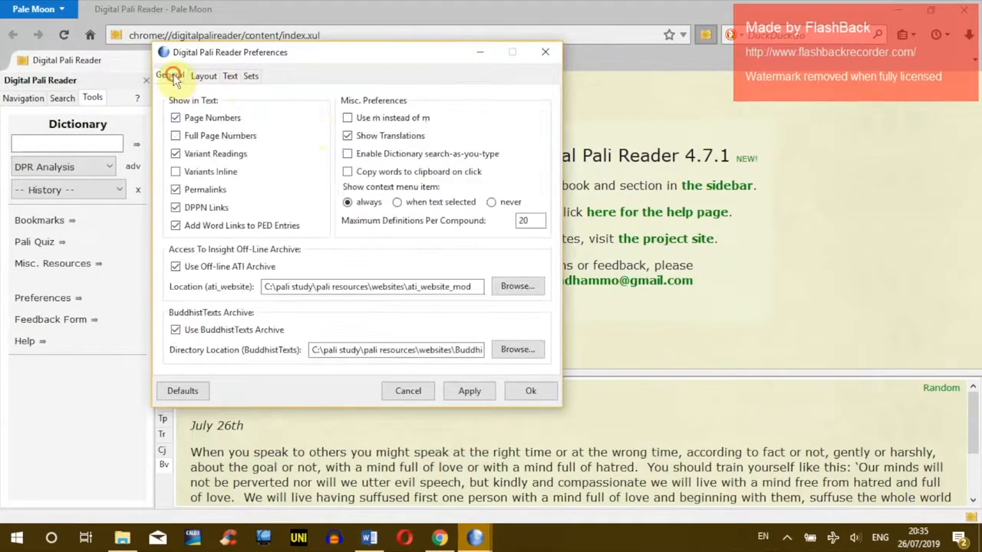
{"action": "left_click", "coordinate": [467, 392]}
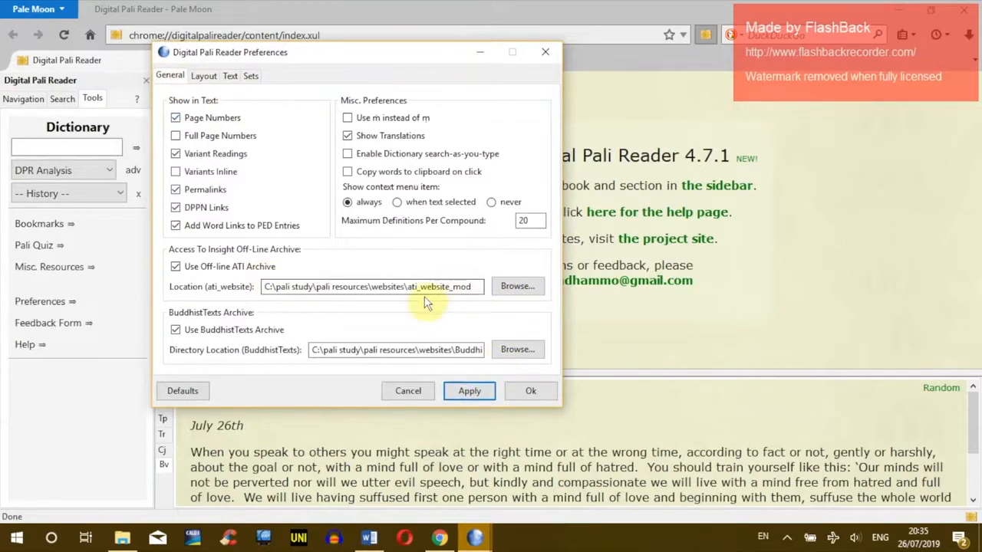
Step: Point the ATI archive location to the img folder inside ati_website_mod and apply
{"action": "left_click", "coordinate": [517, 286]}
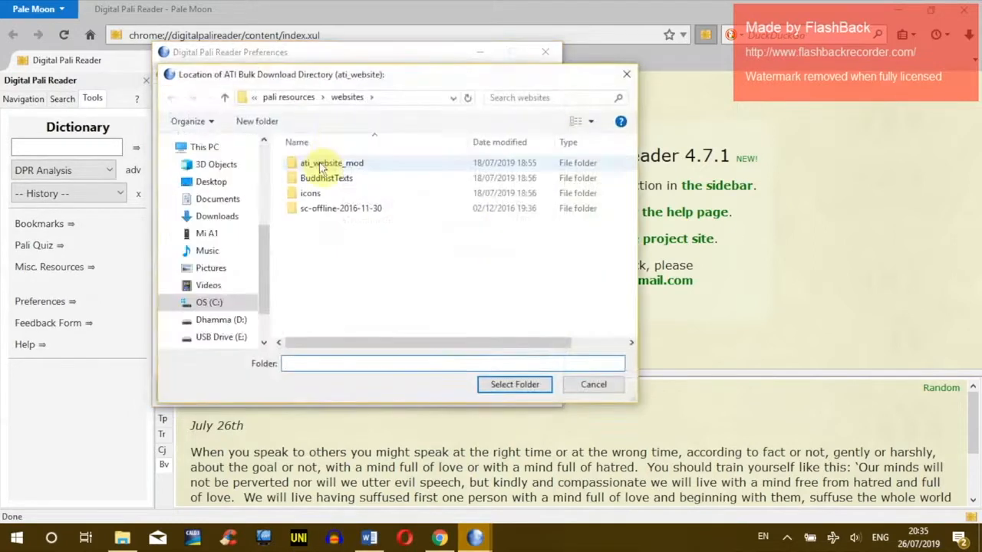
{"action": "double_click", "coordinate": [319, 163]}
{"action": "left_click", "coordinate": [326, 197]}
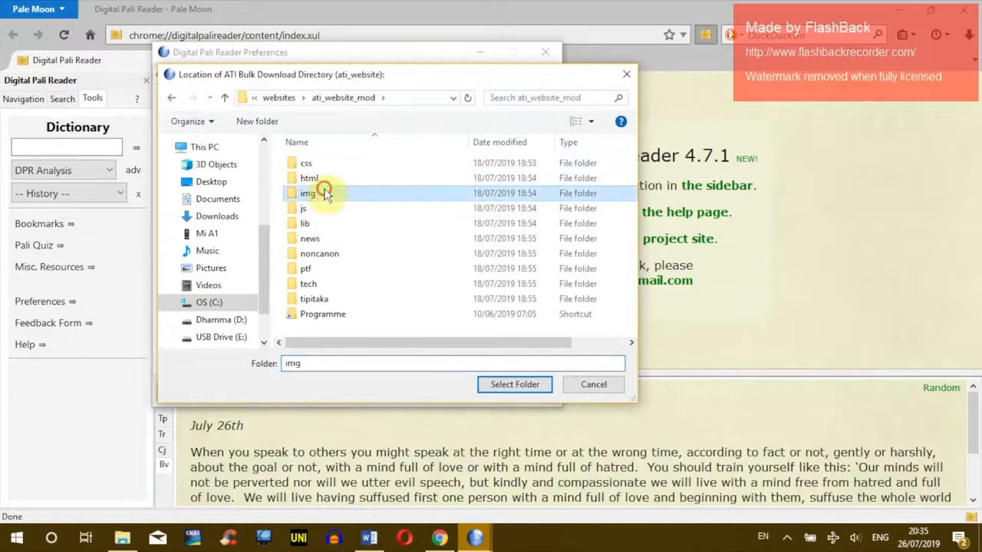
{"action": "left_click", "coordinate": [511, 384]}
{"action": "left_click", "coordinate": [466, 395]}
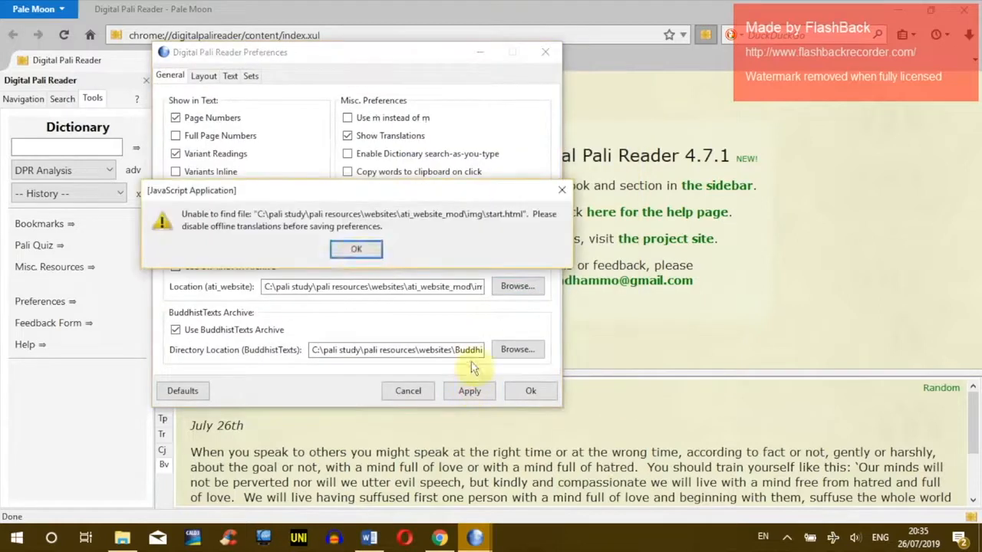
Step: After the missing-file error, reset the ATI location to ati_website_mod and save the preferences
{"action": "left_click", "coordinate": [357, 250]}
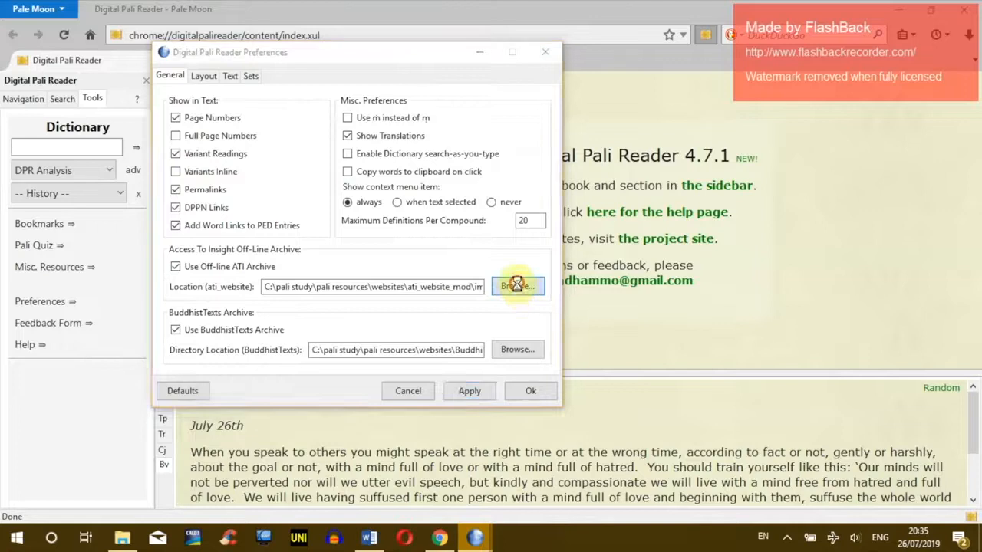
{"action": "left_click", "coordinate": [518, 286]}
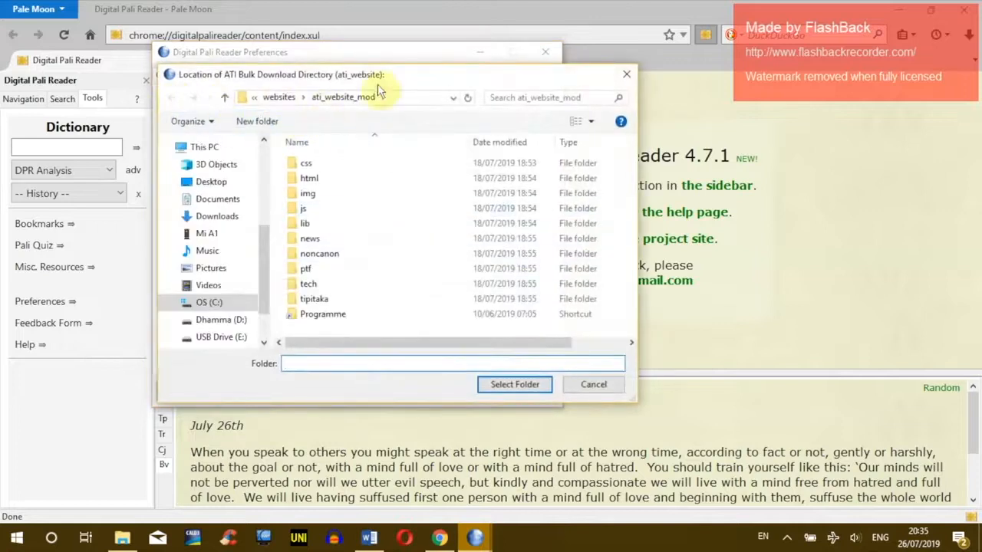
{"action": "left_click", "coordinate": [274, 98]}
{"action": "left_click", "coordinate": [322, 163]}
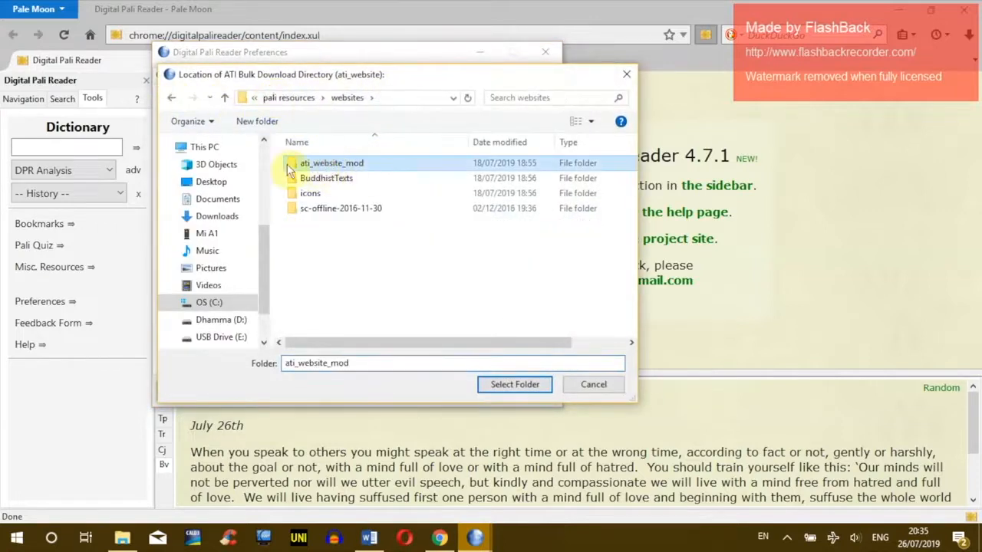
{"action": "left_click", "coordinate": [516, 385]}
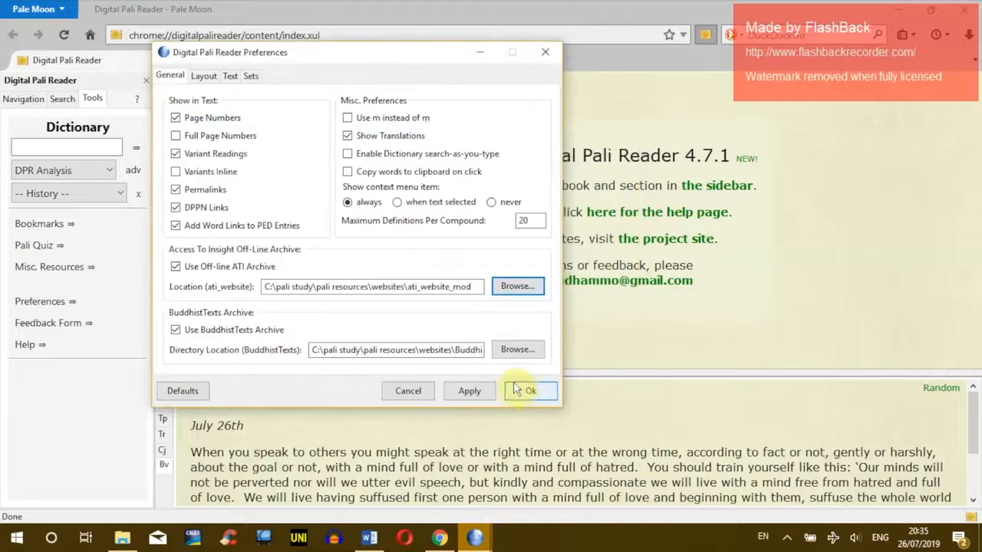
{"action": "left_click", "coordinate": [520, 391]}
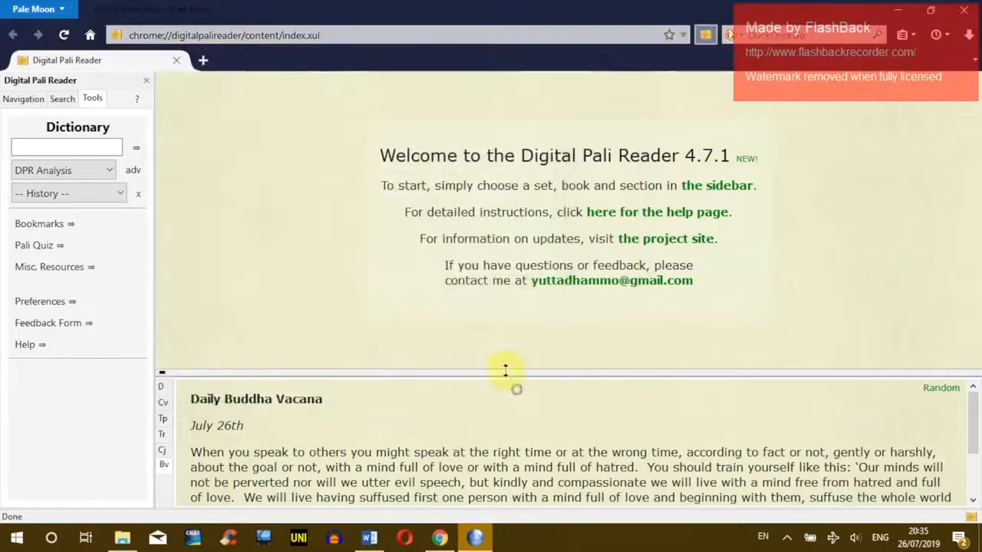
{"action": "left_click_drag", "start_coordinate": [466, 186], "coordinate": [562, 186]}
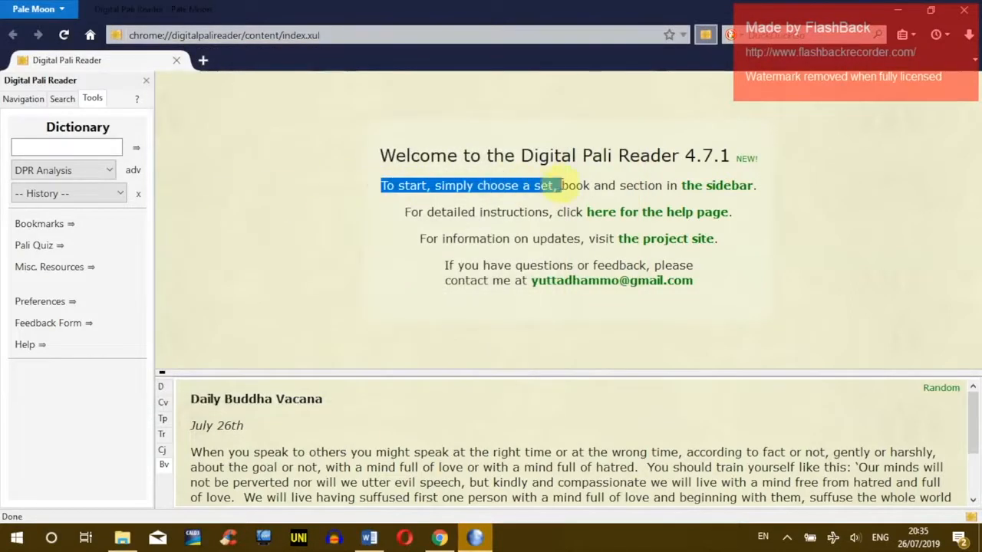
Step: Reload the reader, open DN 1.1 paribbājakakathā from Navigation, then close Pale Moon
{"action": "left_click", "coordinate": [65, 37]}
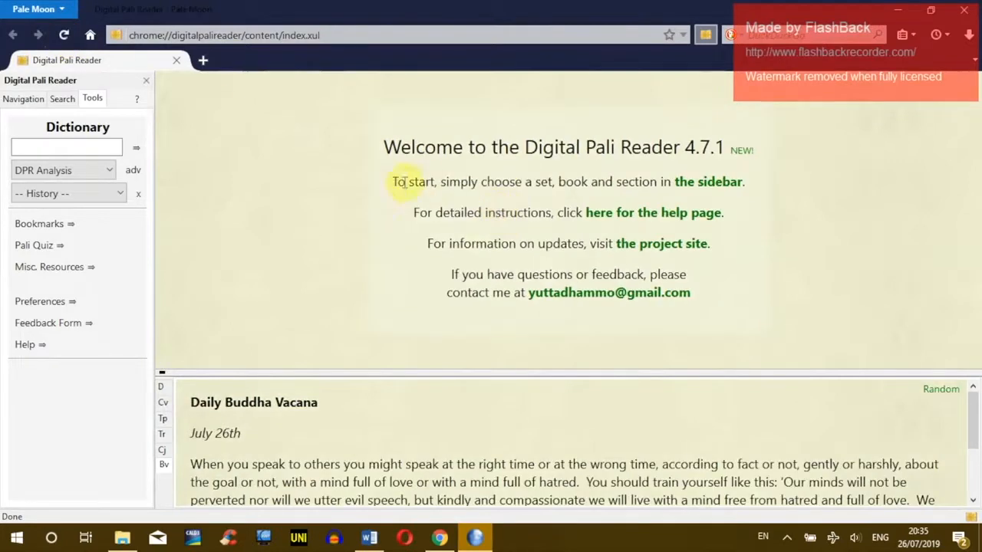
{"action": "left_click_drag", "start_coordinate": [391, 182], "coordinate": [541, 188]}
{"action": "left_click", "coordinate": [559, 187]}
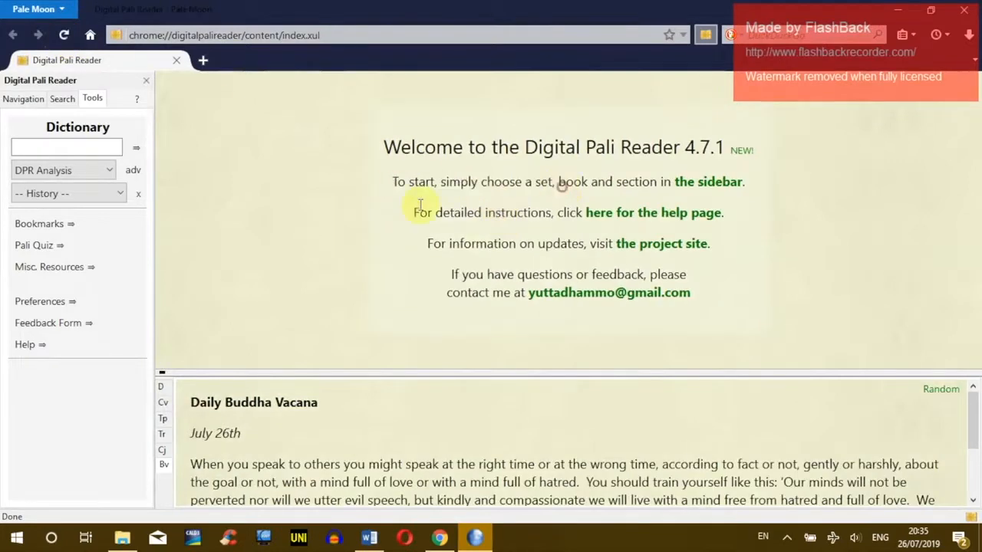
{"action": "left_click", "coordinate": [31, 92]}
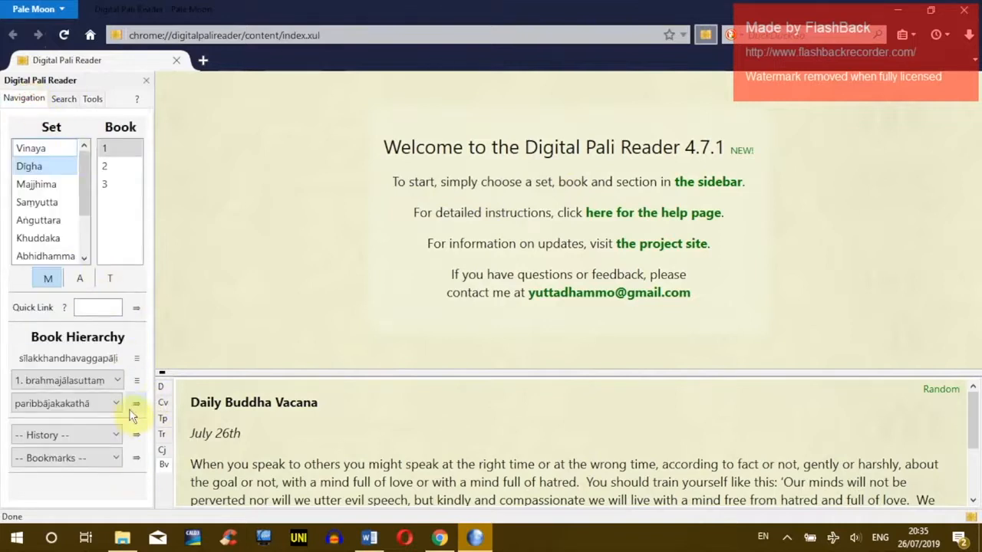
{"action": "left_click", "coordinate": [135, 403]}
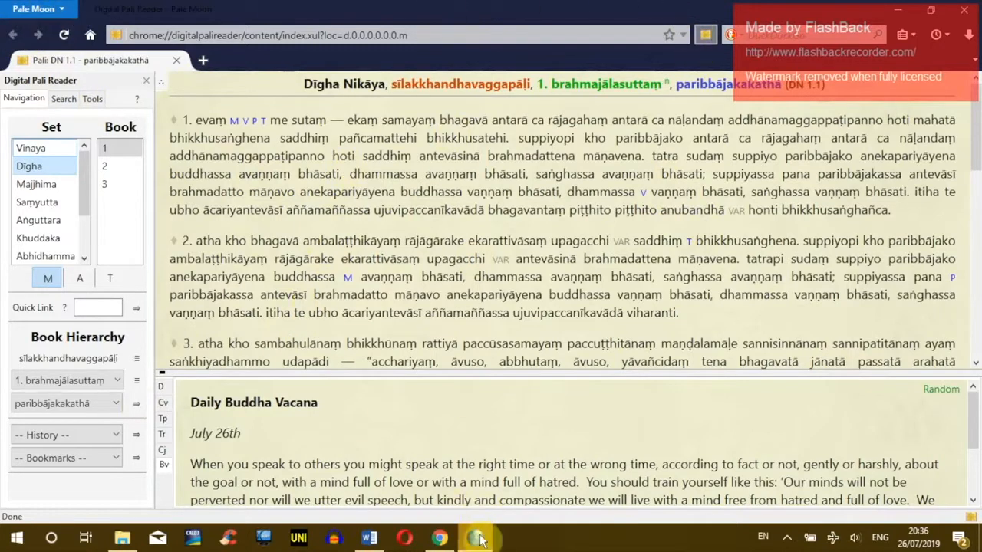
{"action": "mouse_move", "coordinate": [478, 539]}
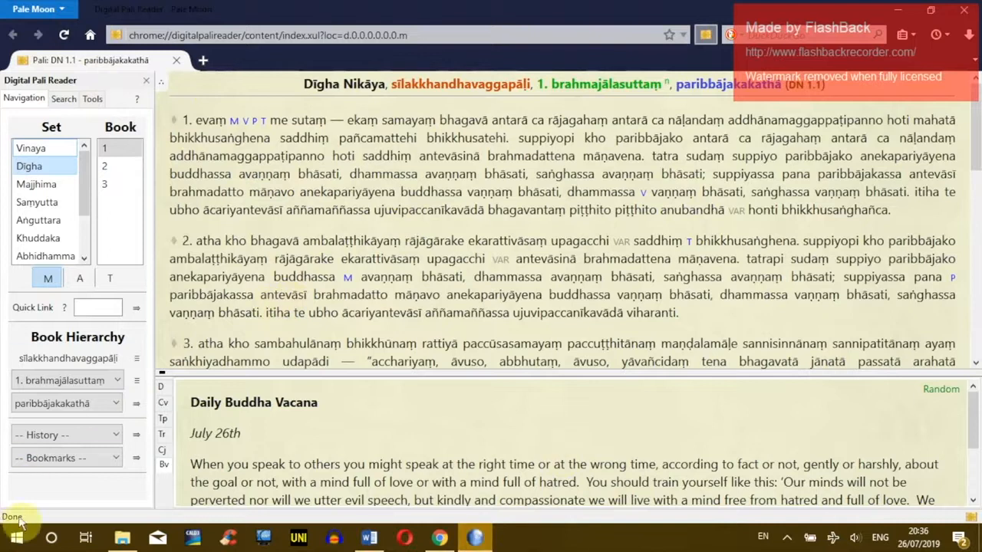
{"action": "left_click", "coordinate": [967, 15]}
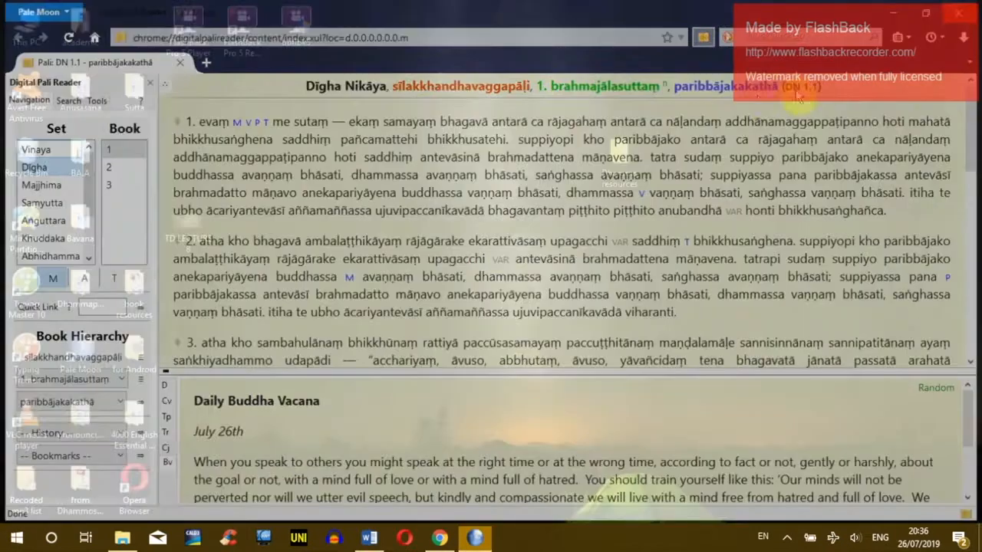
Step: Find Pale Moon in the Start menu and open its shortcut's file location
{"action": "left_click", "coordinate": [16, 537]}
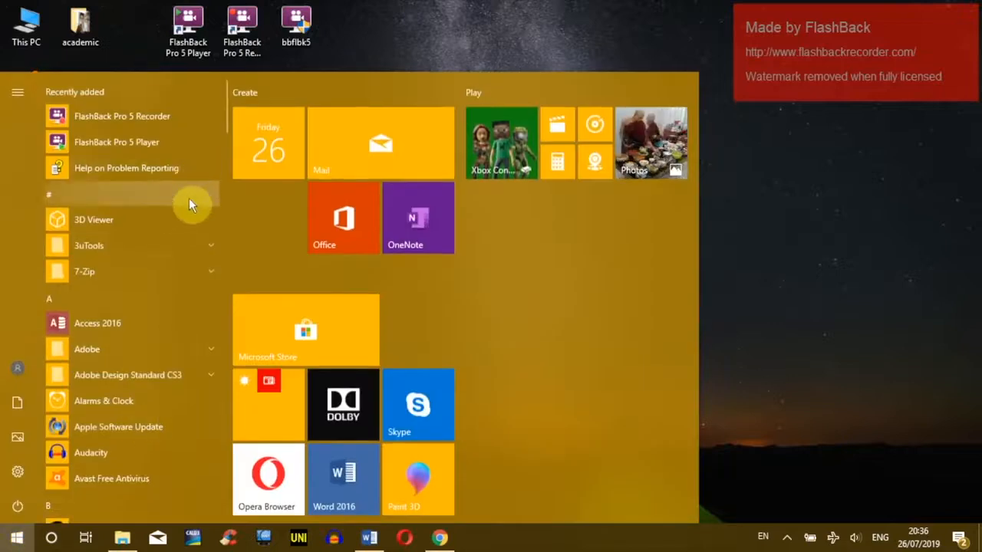
{"action": "scroll", "coordinate": [195, 169], "scroll_direction": "down", "scroll_amount": 10}
{"action": "left_click_drag", "start_coordinate": [226, 240], "coordinate": [227, 325]}
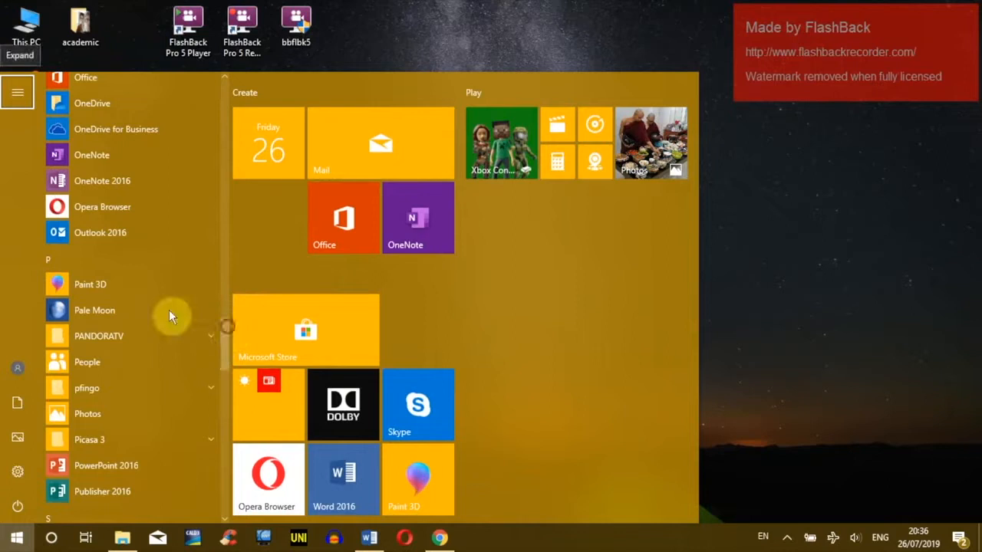
{"action": "right_click", "coordinate": [86, 310]}
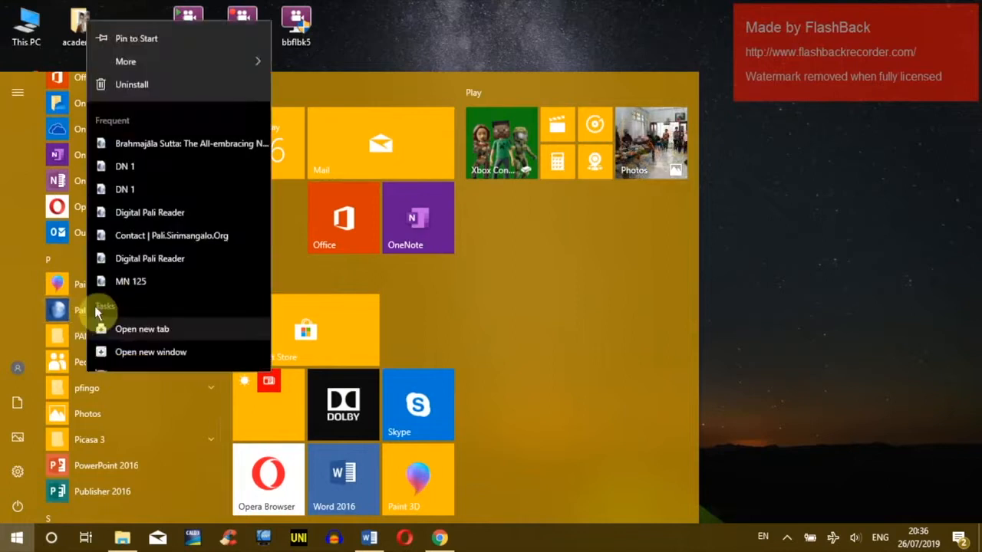
{"action": "mouse_move", "coordinate": [153, 43]}
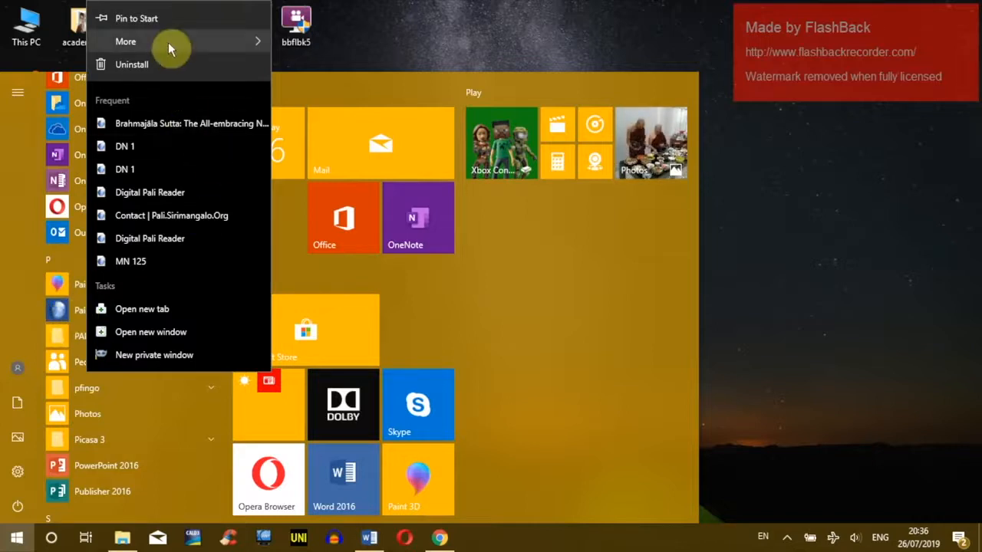
{"action": "left_click", "coordinate": [334, 93]}
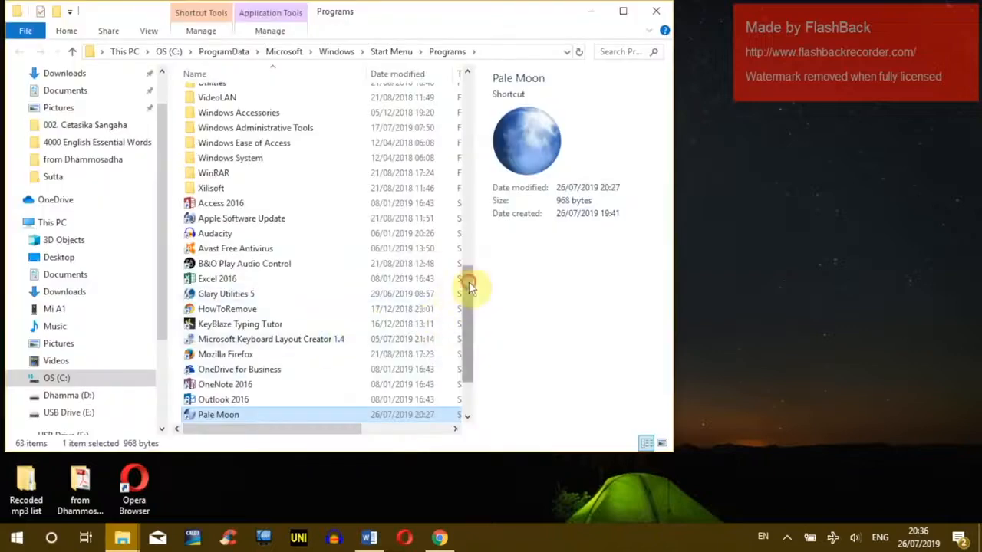
Step: Rename the Pale Moon Start Menu shortcut to 'Digital Pali Reader', granting administrator permission
{"action": "left_click_drag", "start_coordinate": [469, 282], "coordinate": [468, 309]}
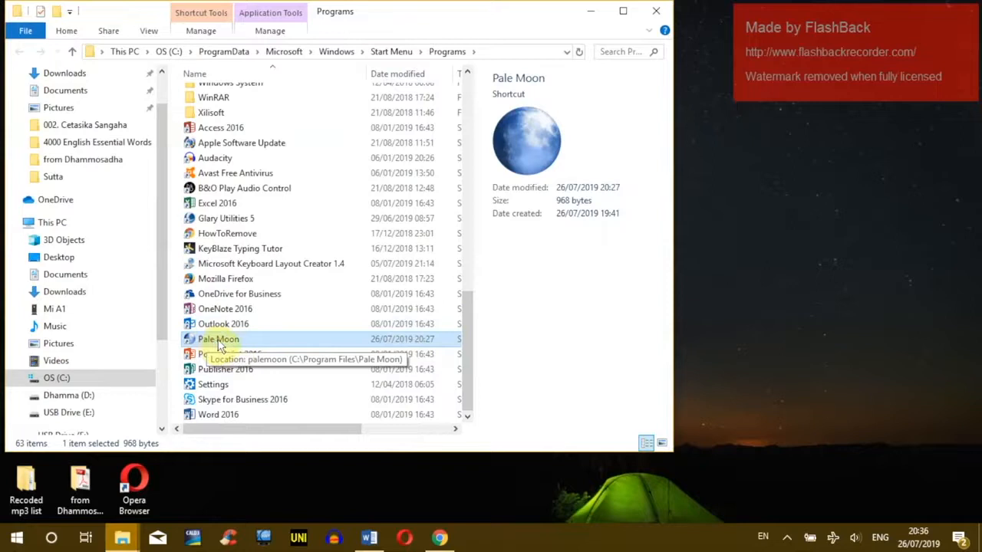
{"action": "key", "text": "F2"}
{"action": "type", "text": "Dig"}
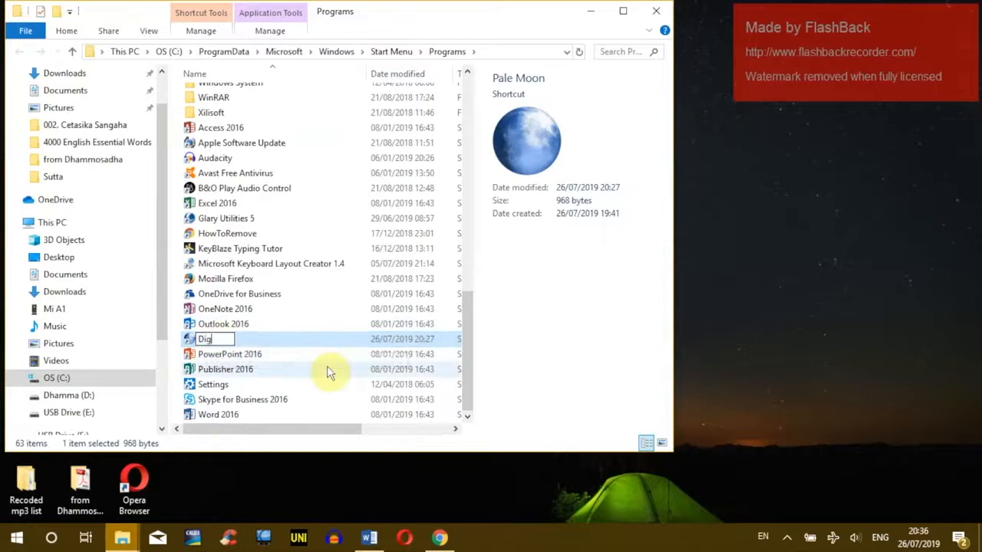
{"action": "type", "text": "ital Pa"}
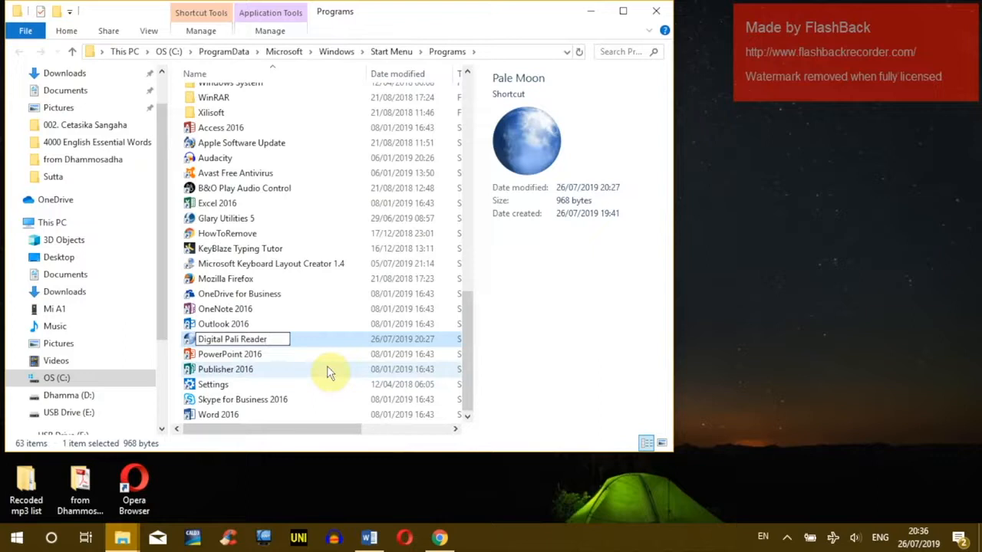
{"action": "type", "text": "li Reader"}
{"action": "key", "text": "Return"}
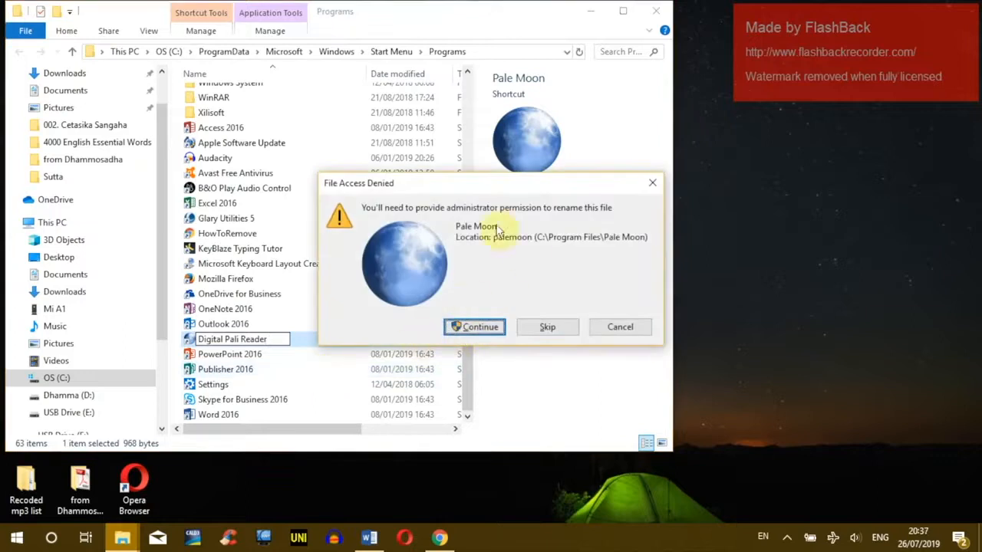
{"action": "left_click", "coordinate": [475, 328]}
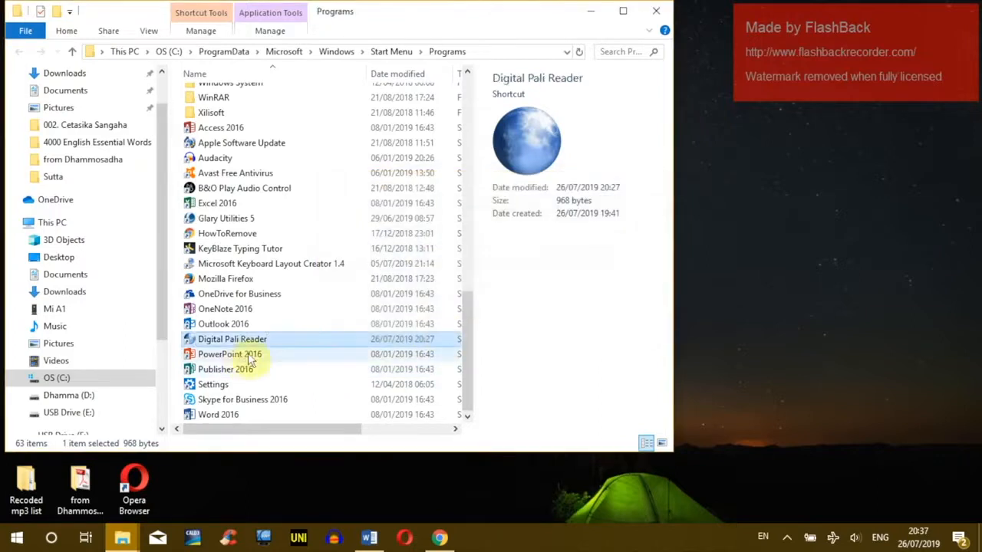
Step: Open the Digital Pali Reader shortcut's properties and browse for a new icon file
{"action": "right_click", "coordinate": [224, 345]}
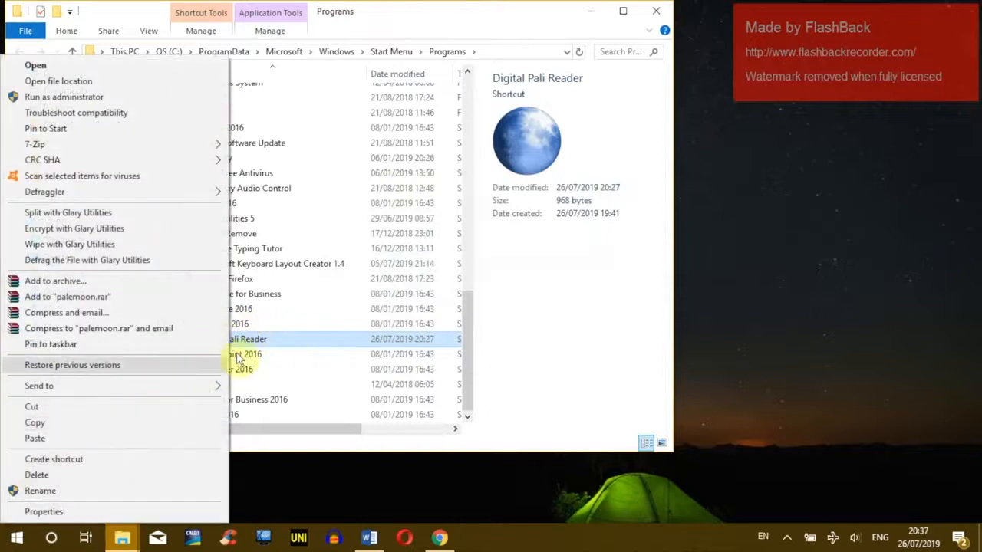
{"action": "left_click", "coordinate": [104, 510]}
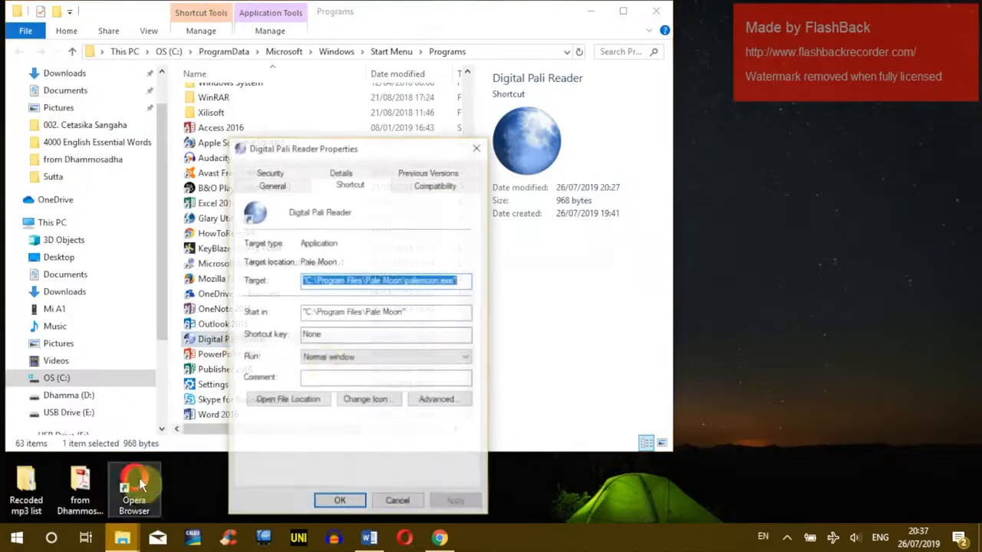
{"action": "left_click", "coordinate": [379, 400]}
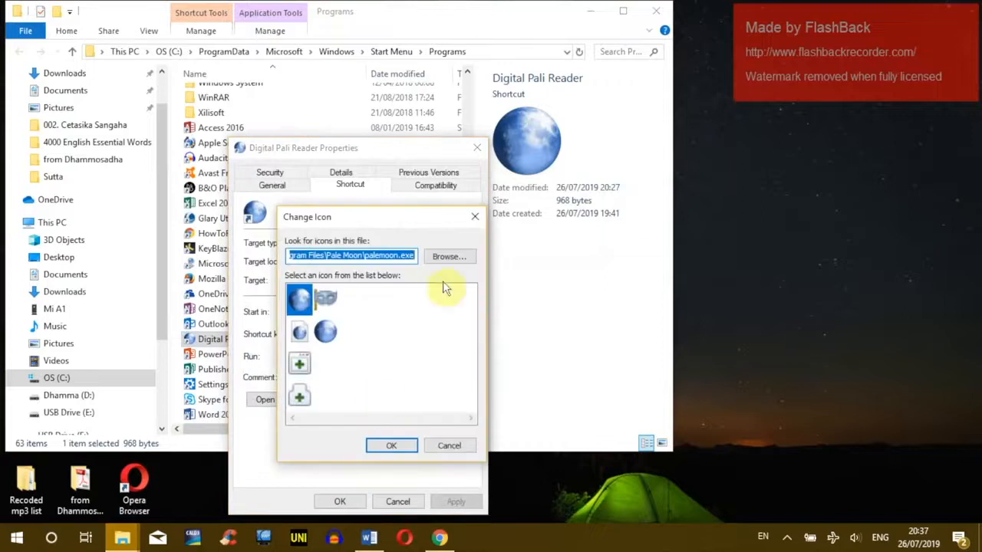
{"action": "left_click", "coordinate": [446, 256]}
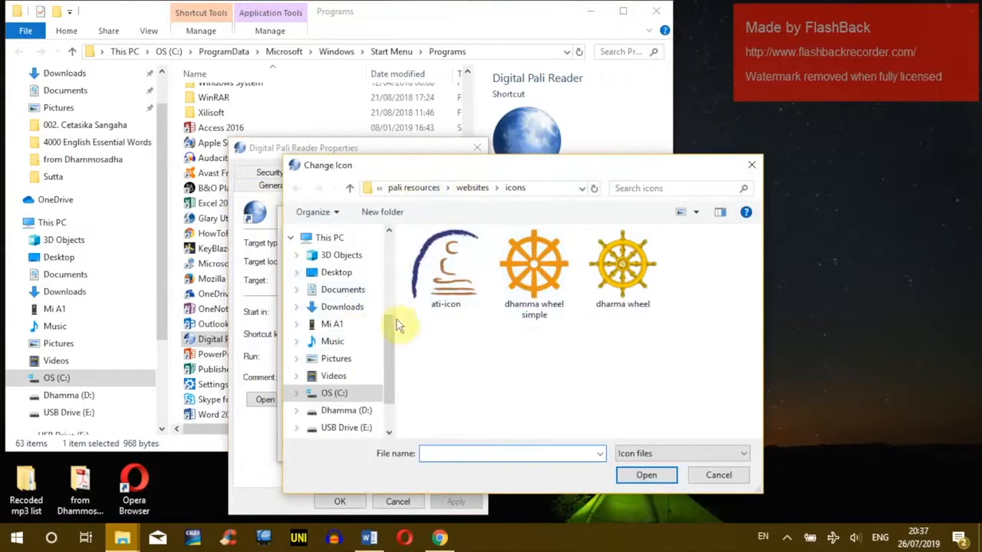
Step: Navigate from drive C through pali study, pali resources and websites into the icons folder
{"action": "left_click", "coordinate": [344, 274]}
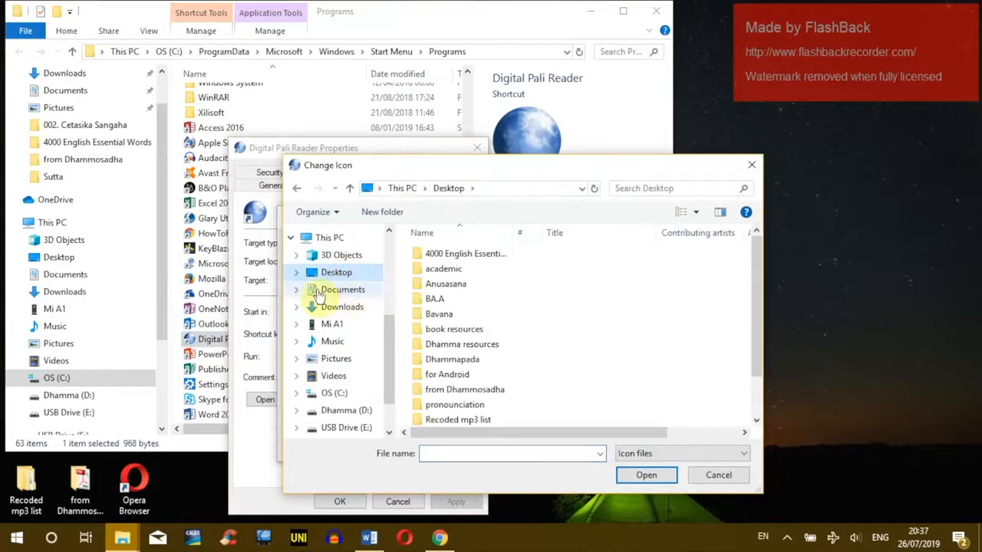
{"action": "left_click", "coordinate": [344, 395]}
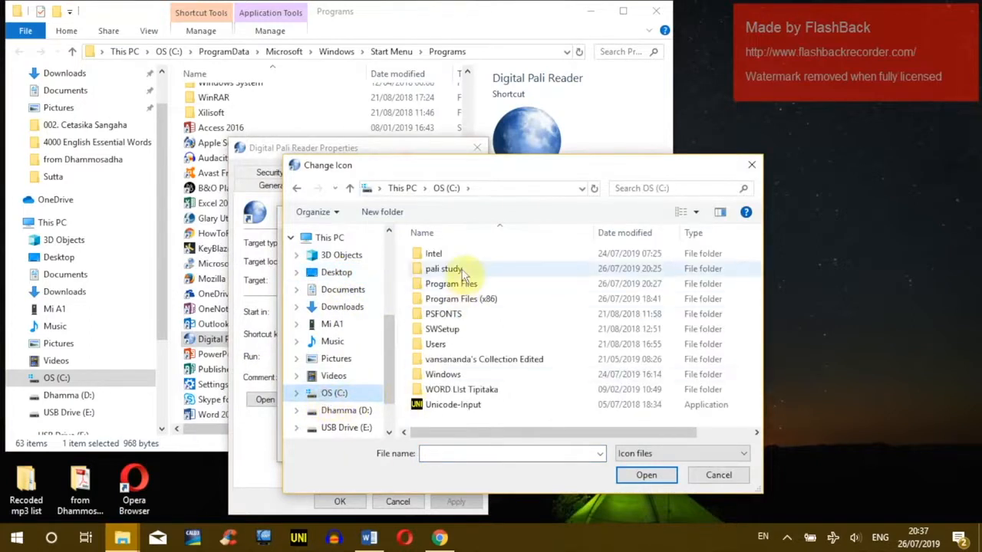
{"action": "double_click", "coordinate": [445, 268]}
{"action": "double_click", "coordinate": [444, 256]}
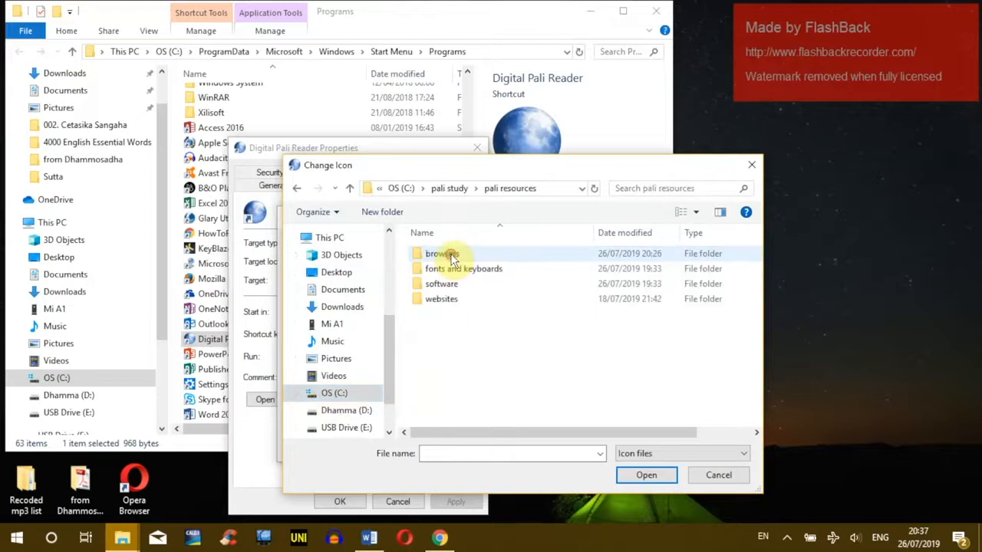
{"action": "double_click", "coordinate": [453, 302]}
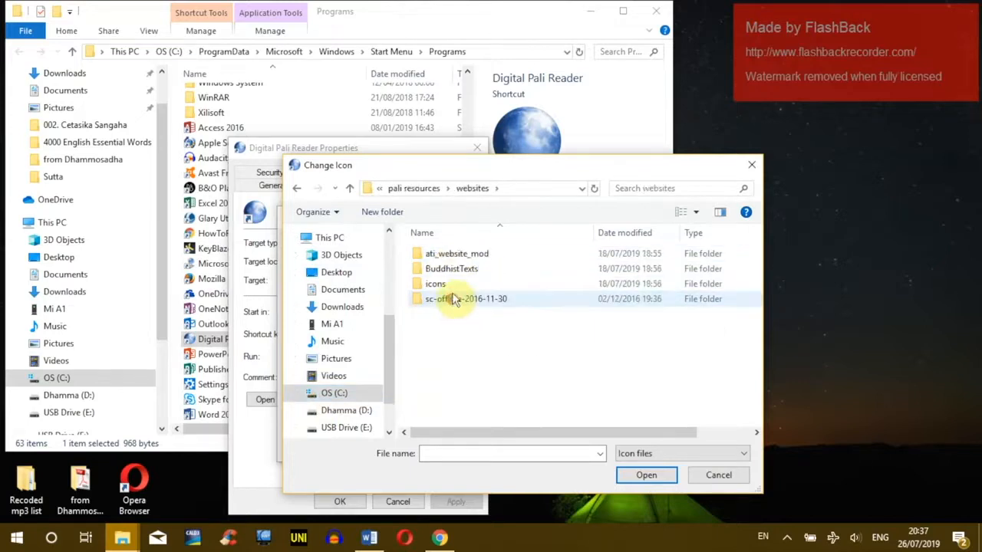
{"action": "left_click", "coordinate": [432, 284]}
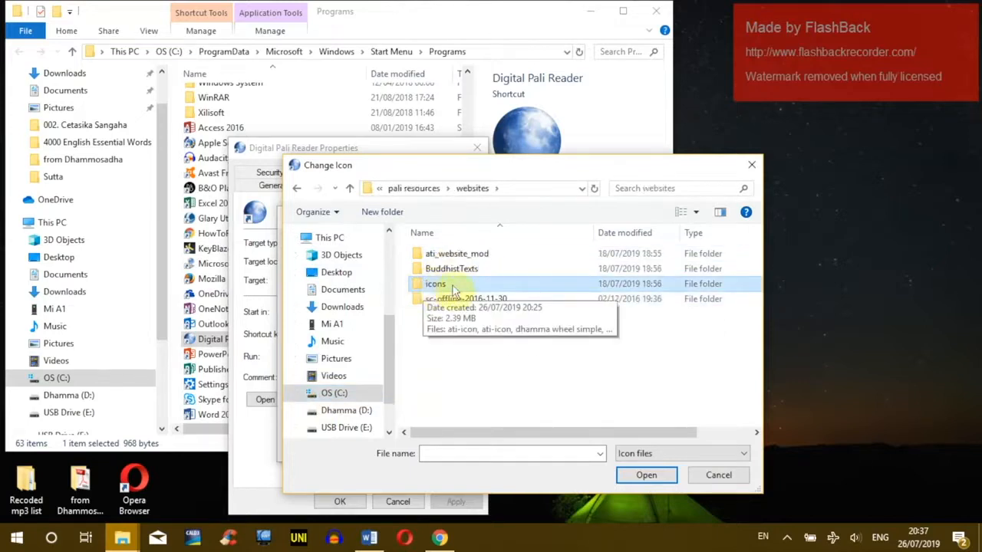
{"action": "double_click", "coordinate": [452, 285]}
Step: Apply the dharma wheel icon to the shortcut with administrator permission, then launch it
{"action": "left_click", "coordinate": [623, 281]}
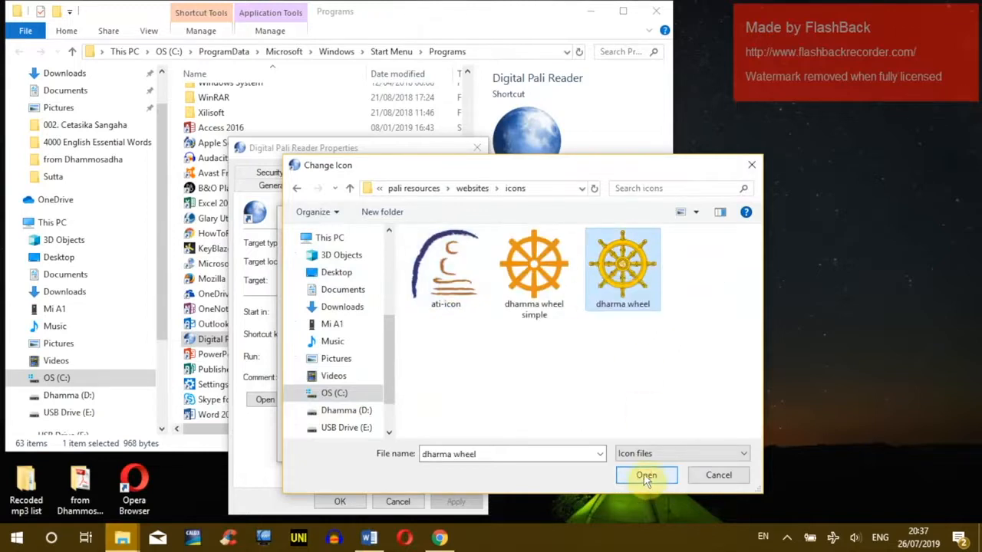
{"action": "left_click", "coordinate": [646, 475]}
{"action": "left_click", "coordinate": [401, 447]}
{"action": "left_click", "coordinate": [339, 502]}
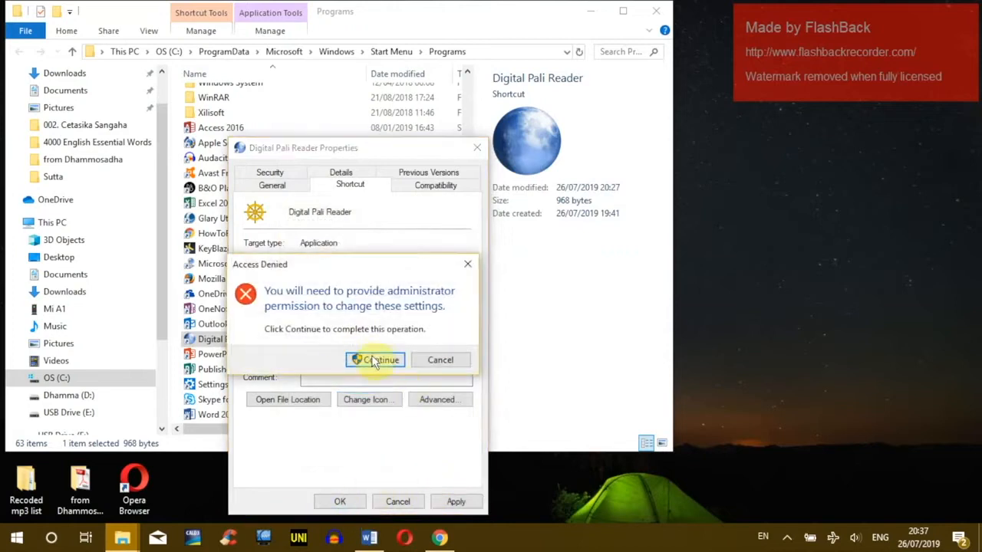
{"action": "left_click", "coordinate": [374, 361]}
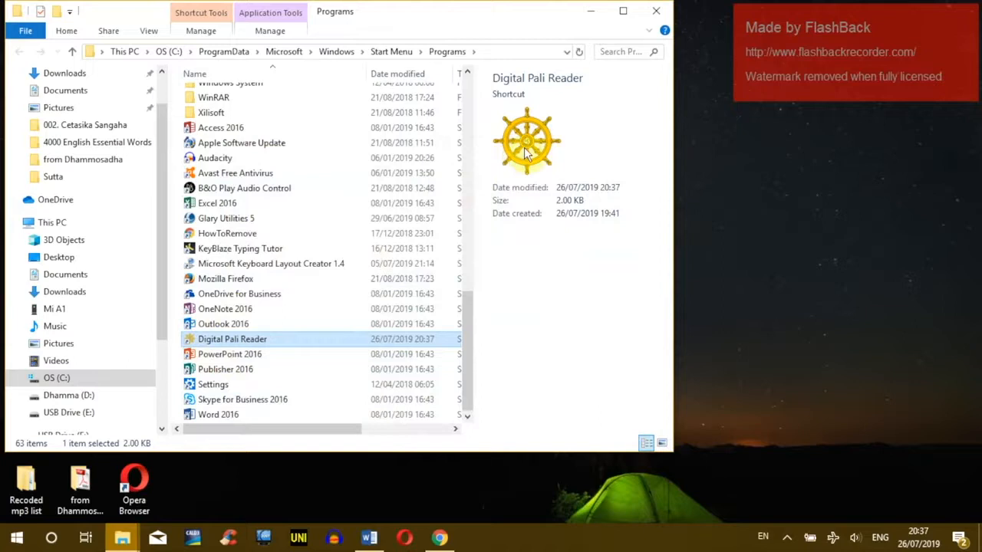
{"action": "double_click", "coordinate": [238, 346]}
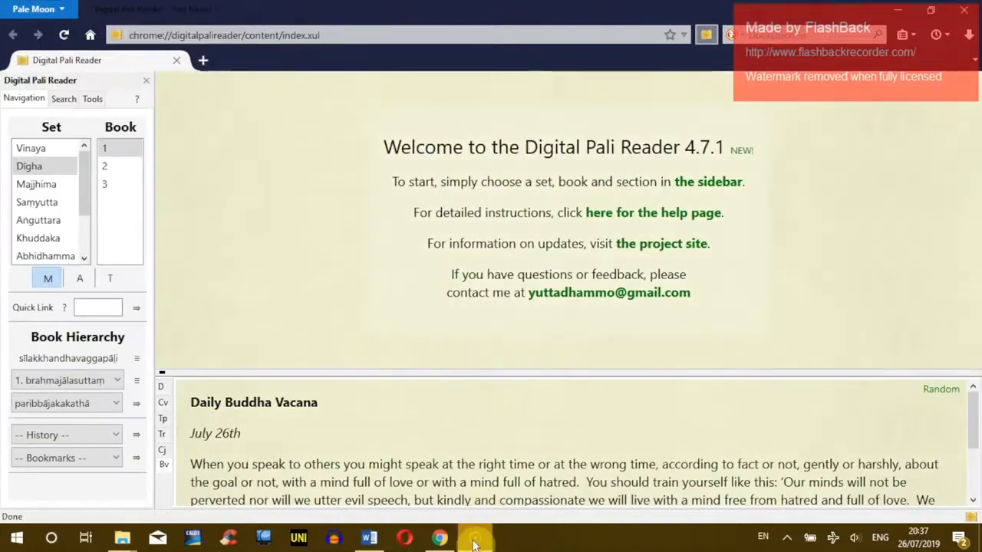
Step: Pin the running Digital Pali Reader to the taskbar and close its window
{"action": "right_click", "coordinate": [481, 541]}
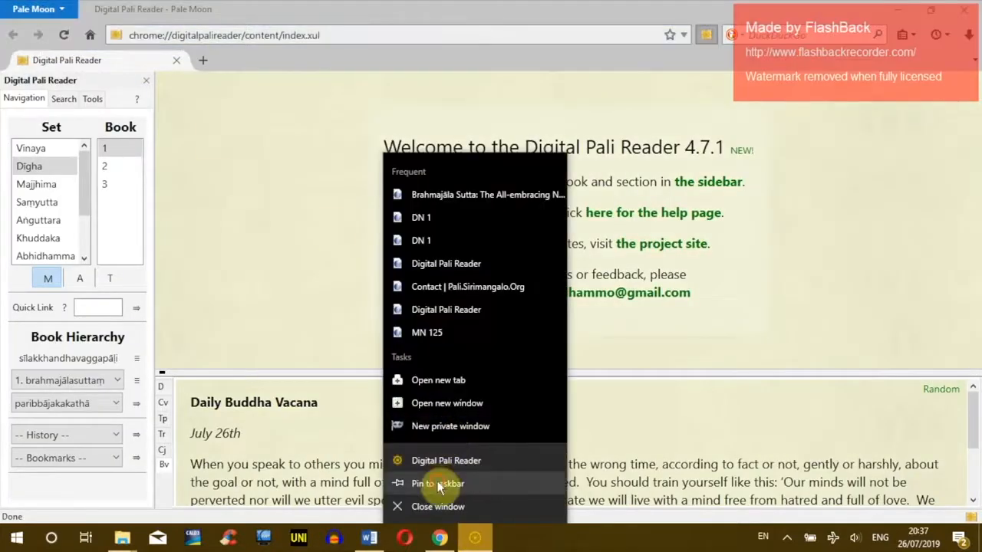
{"action": "left_click", "coordinate": [448, 483]}
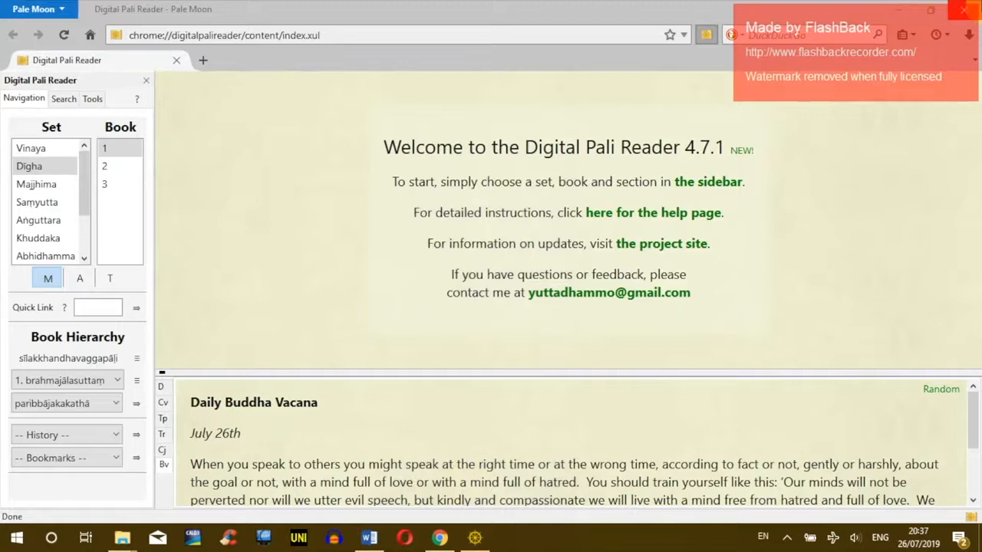
{"action": "left_click", "coordinate": [964, 10]}
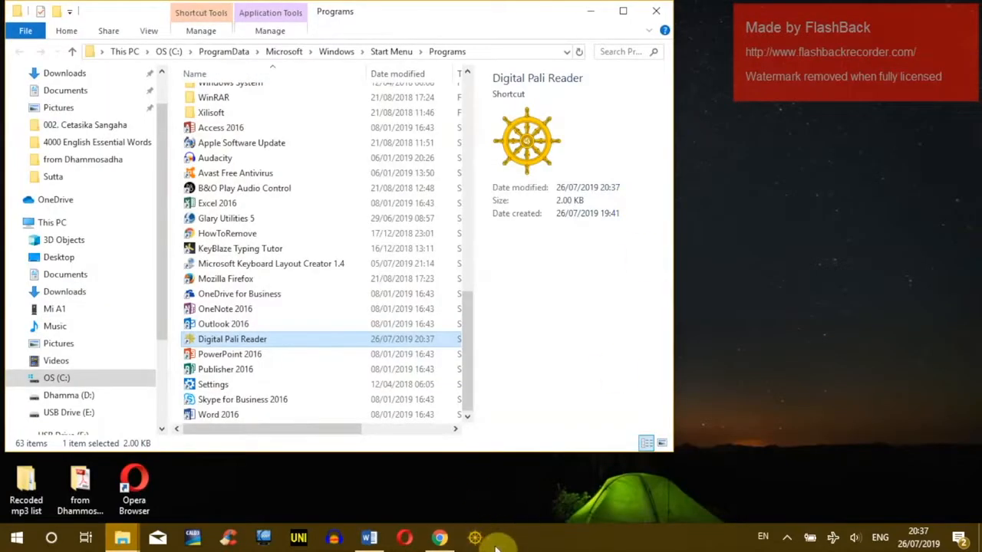
Step: Send the Digital Pali Reader shortcut to the desktop as a new shortcut
{"action": "left_click_drag", "start_coordinate": [419, 26], "coordinate": [626, 44]}
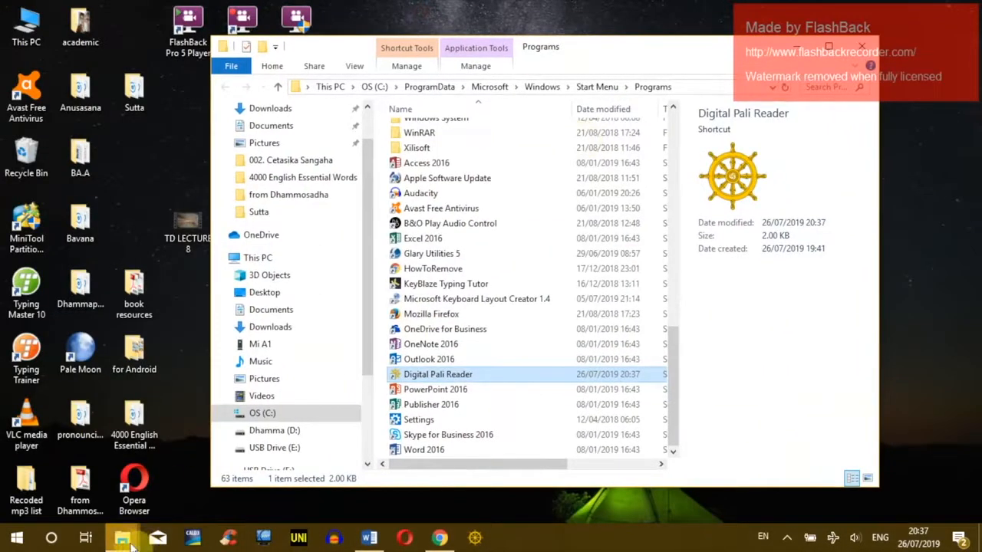
{"action": "right_click", "coordinate": [430, 375]}
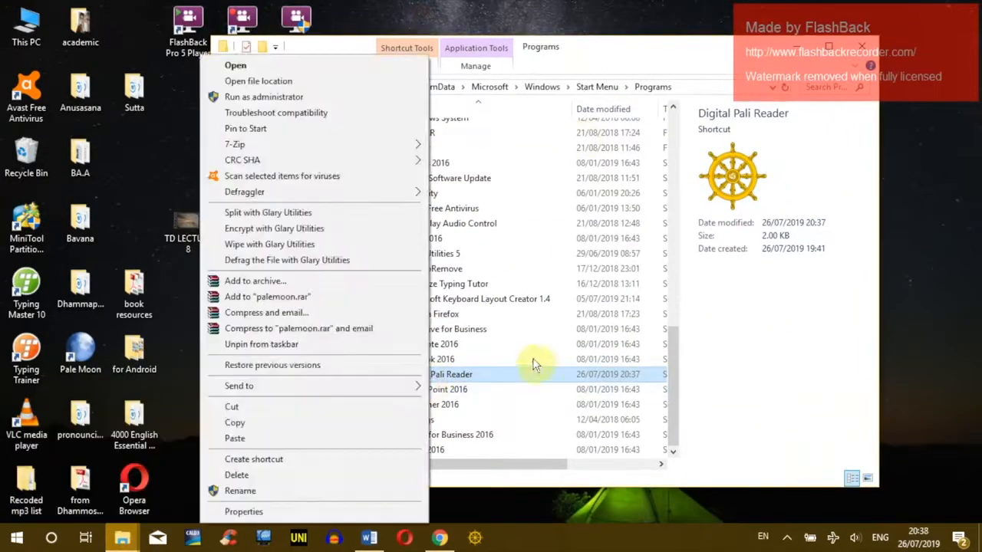
{"action": "mouse_move", "coordinate": [361, 387]}
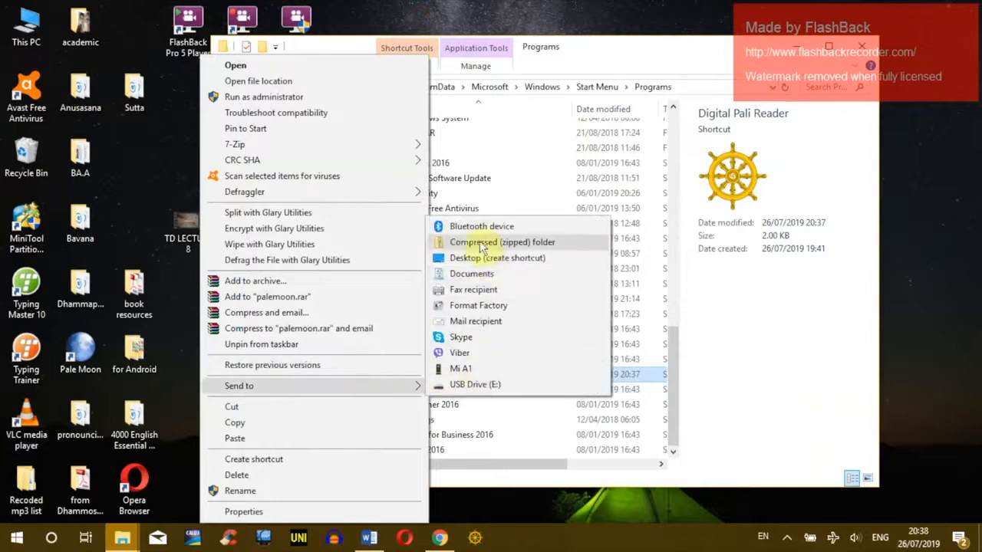
{"action": "left_click", "coordinate": [491, 260]}
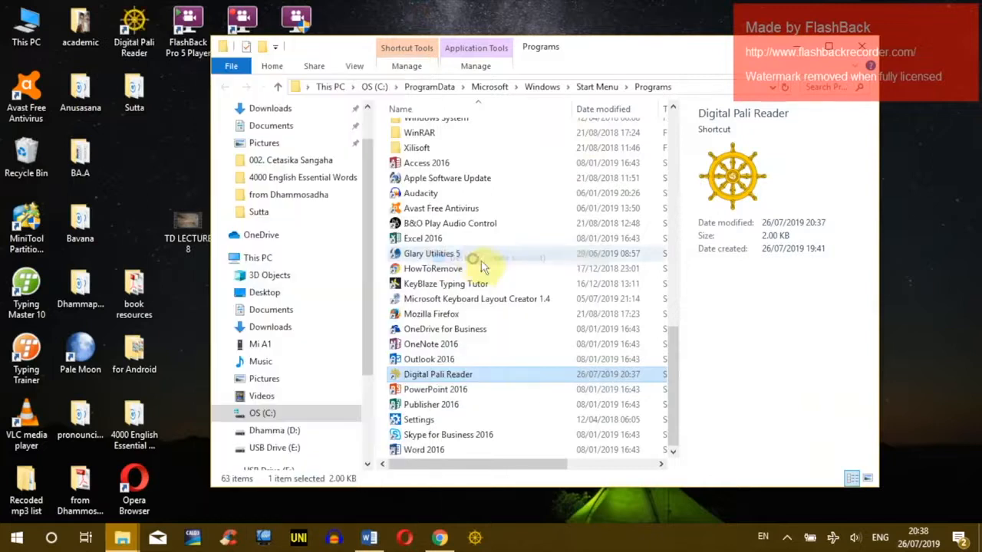
{"action": "left_click", "coordinate": [135, 33]}
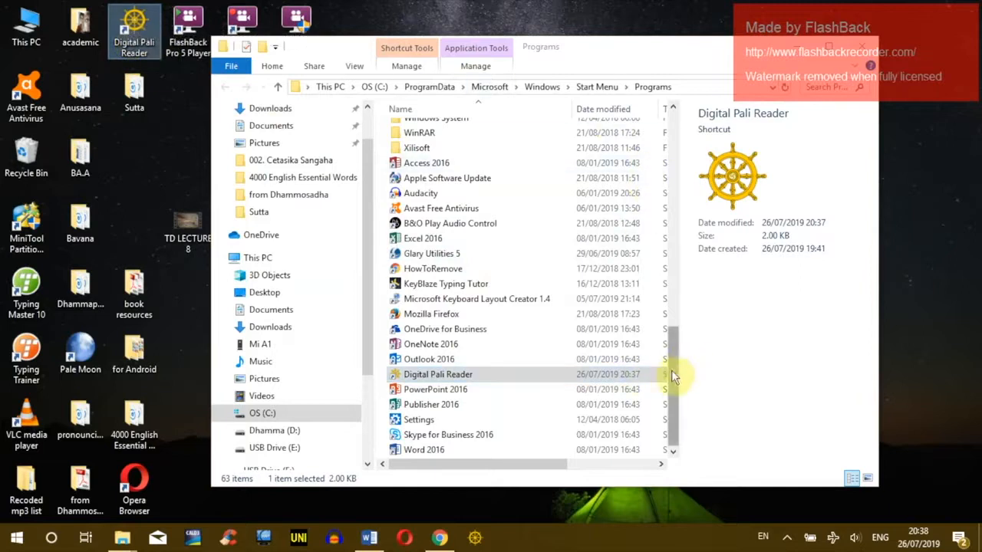
Step: Minimize the Word document and bring the Pale Moon reader back to the front
{"action": "left_click", "coordinate": [369, 539]}
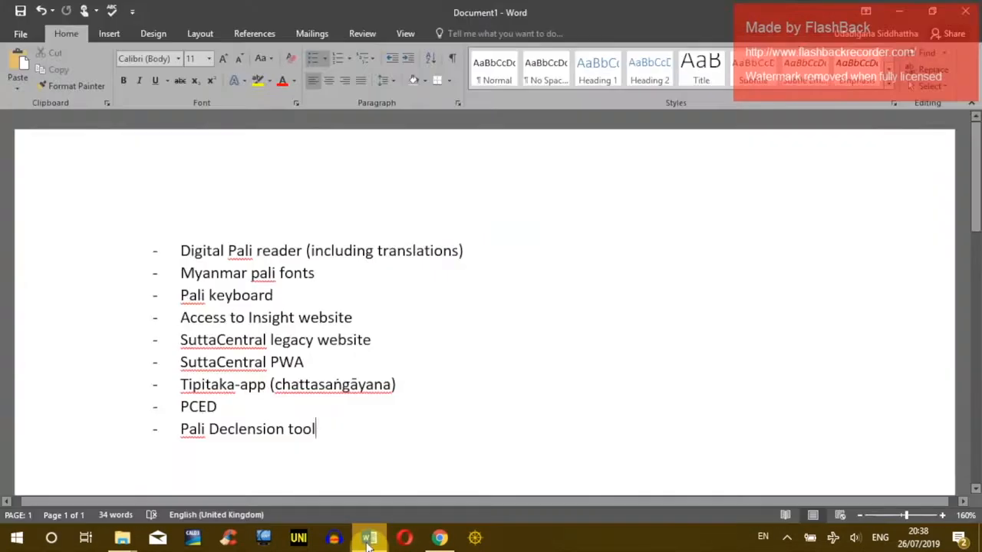
{"action": "left_click", "coordinate": [369, 539]}
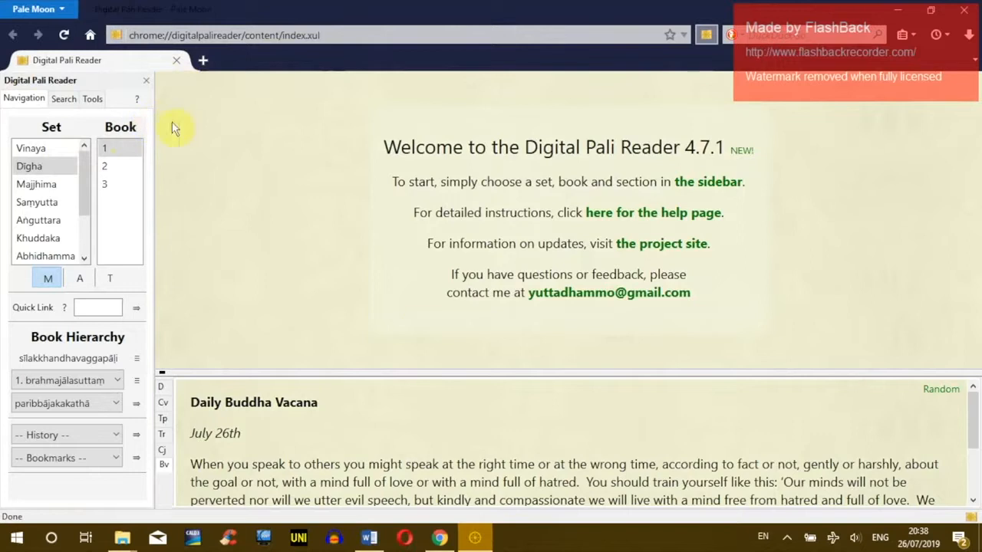
{"action": "left_click", "coordinate": [787, 536]}
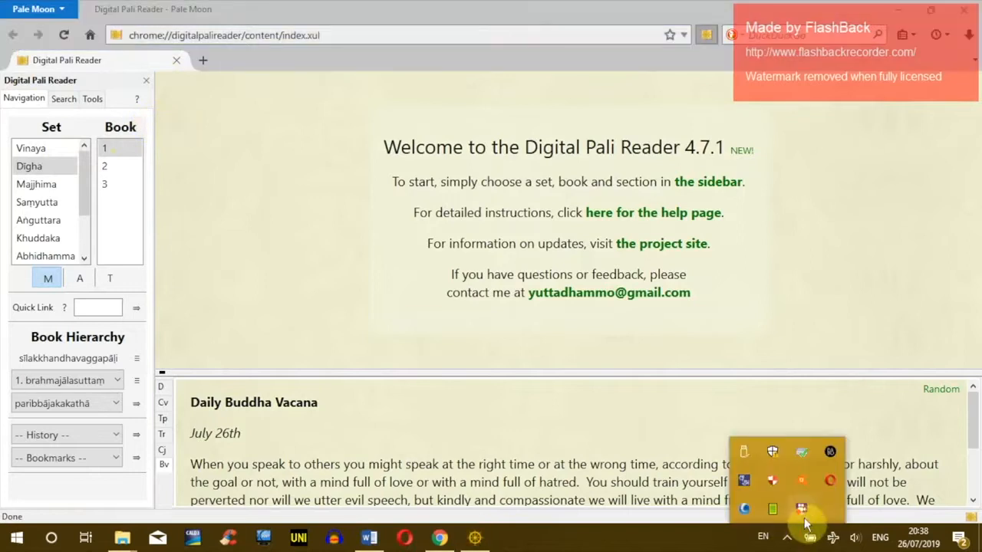
{"action": "left_click", "coordinate": [344, 235]}
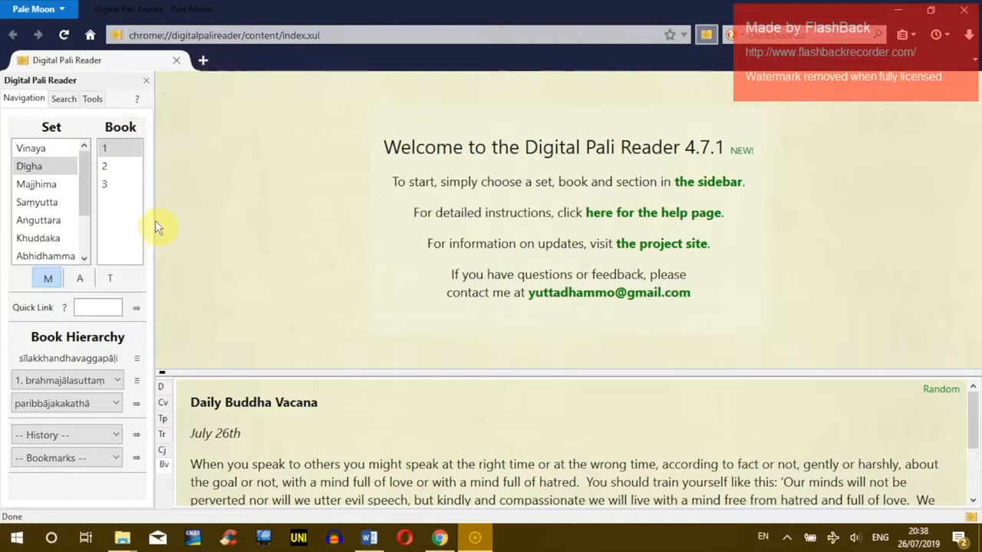
Step: Load DN 1.1 paribbājakakathā from the Navigation sidebar
{"action": "left_click", "coordinate": [92, 97]}
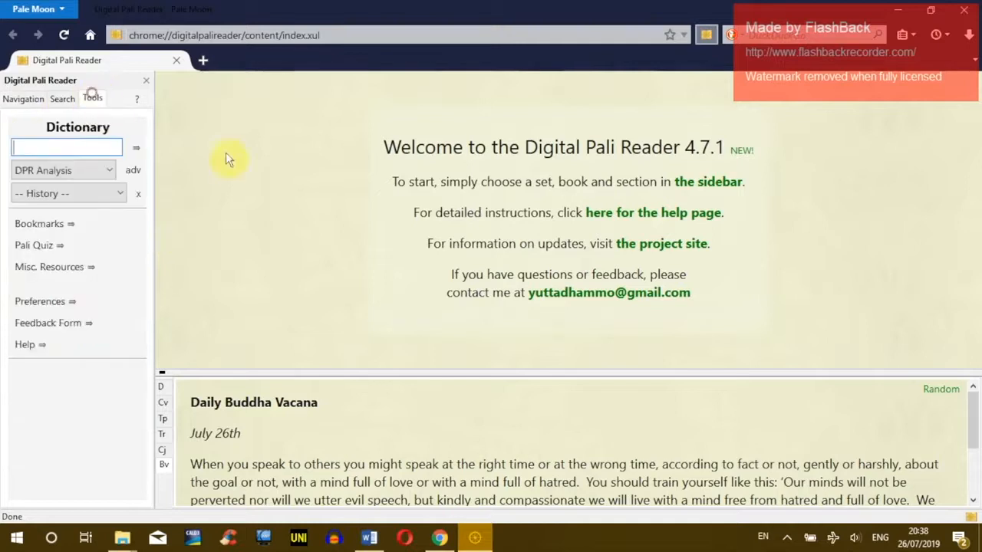
{"action": "left_click", "coordinate": [23, 99]}
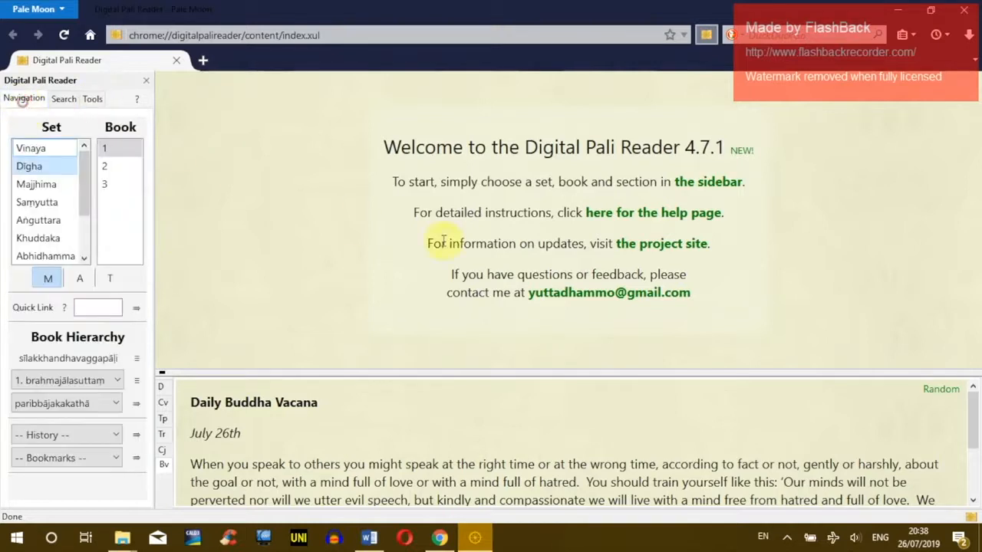
{"action": "left_click", "coordinate": [137, 406]}
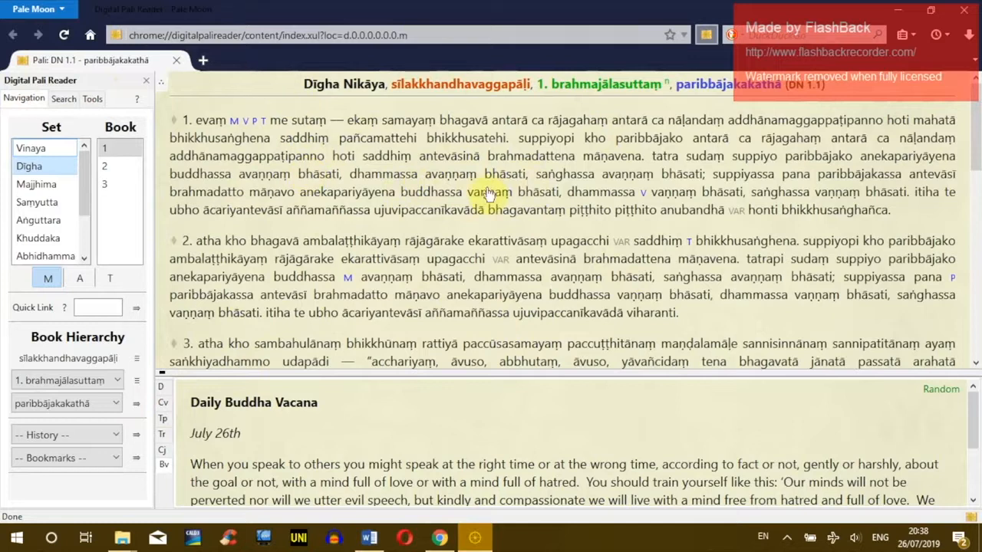
Step: Set the reader's Text Script preference to Myanmar and reload DN 1.1
{"action": "left_click", "coordinate": [93, 100]}
{"action": "left_click", "coordinate": [40, 301]}
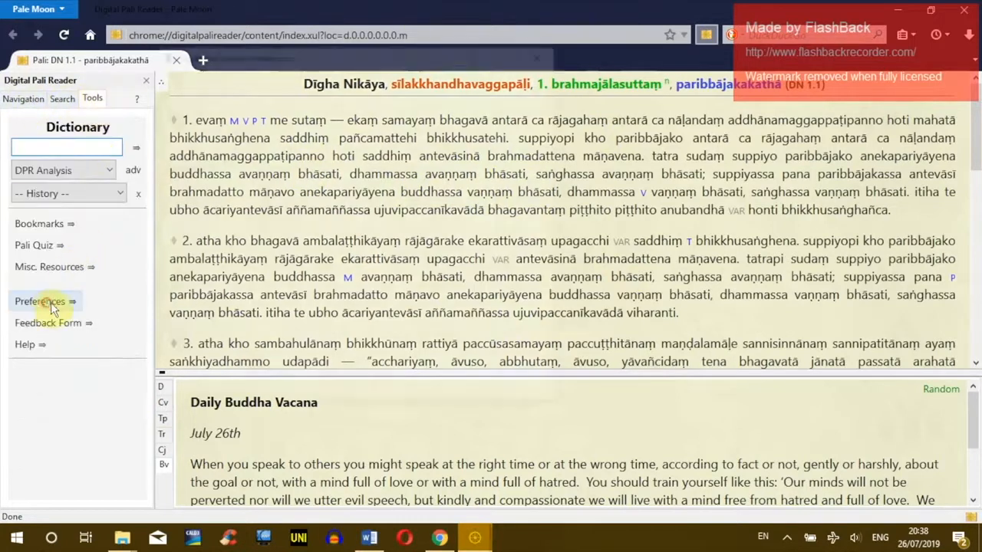
{"action": "left_click", "coordinate": [228, 76]}
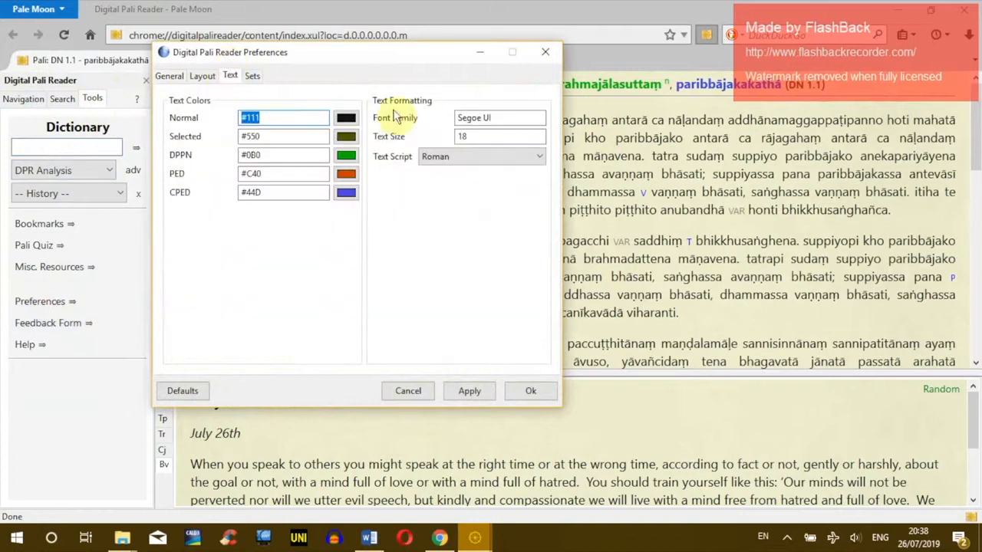
{"action": "left_click", "coordinate": [433, 157]}
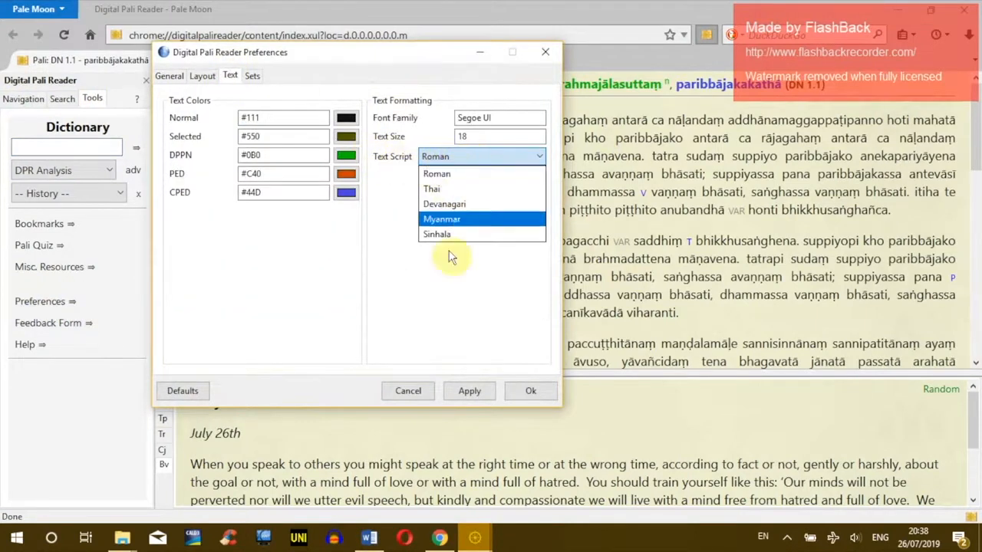
{"action": "left_click", "coordinate": [458, 221]}
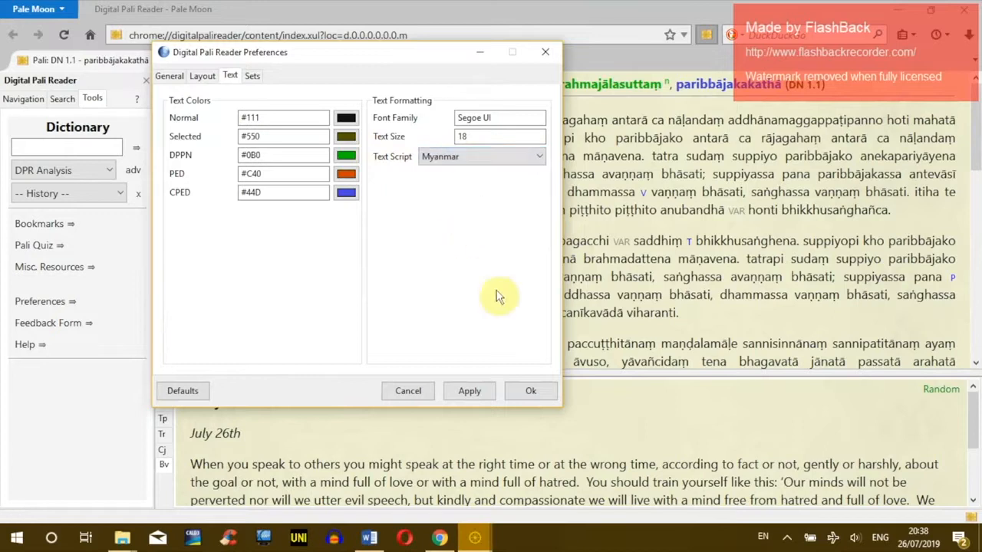
{"action": "left_click", "coordinate": [529, 392]}
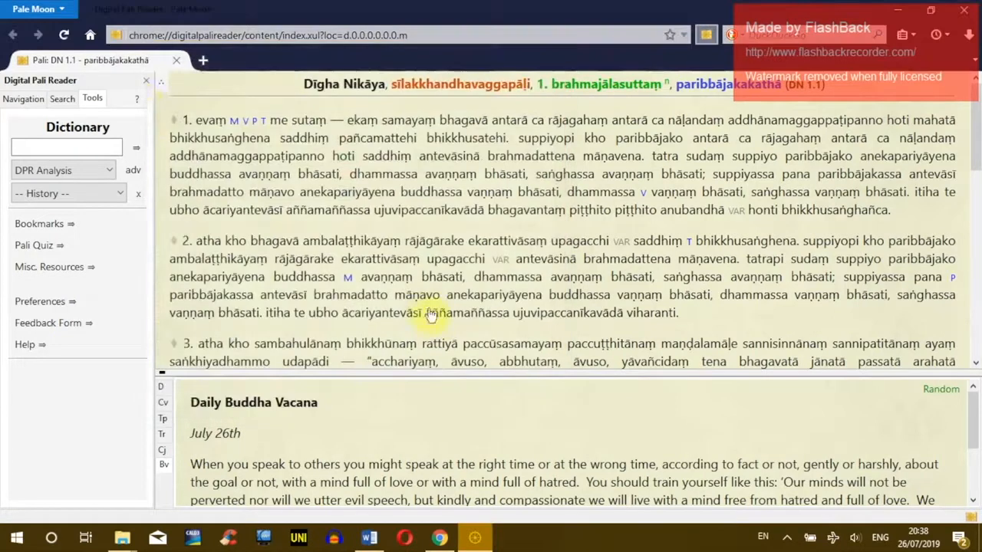
{"action": "left_click", "coordinate": [64, 34]}
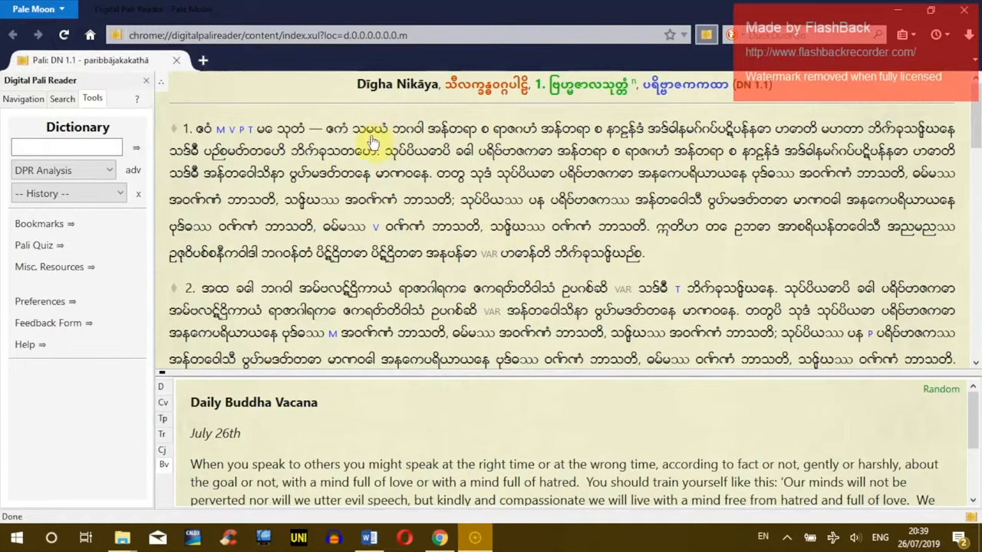
{"action": "left_click", "coordinate": [123, 537]}
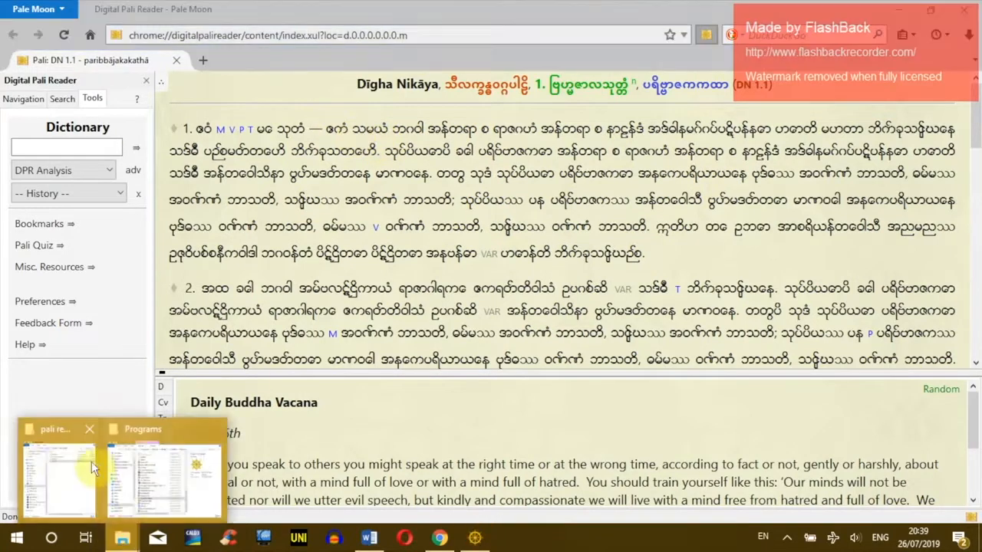
Step: In the fonts folder, reinstall Myanmar3 over the existing copy and close its preview
{"action": "left_click", "coordinate": [58, 462]}
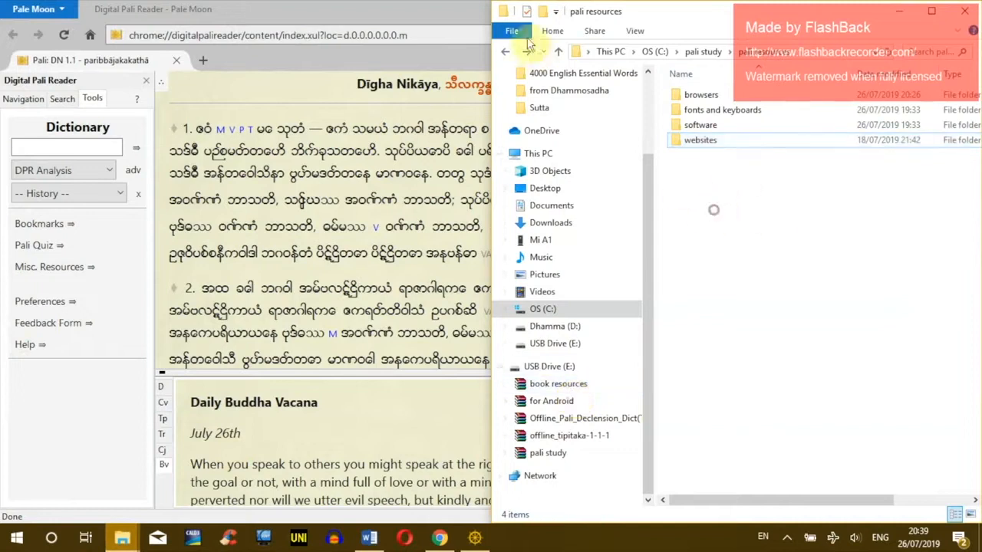
{"action": "left_click", "coordinate": [709, 110]}
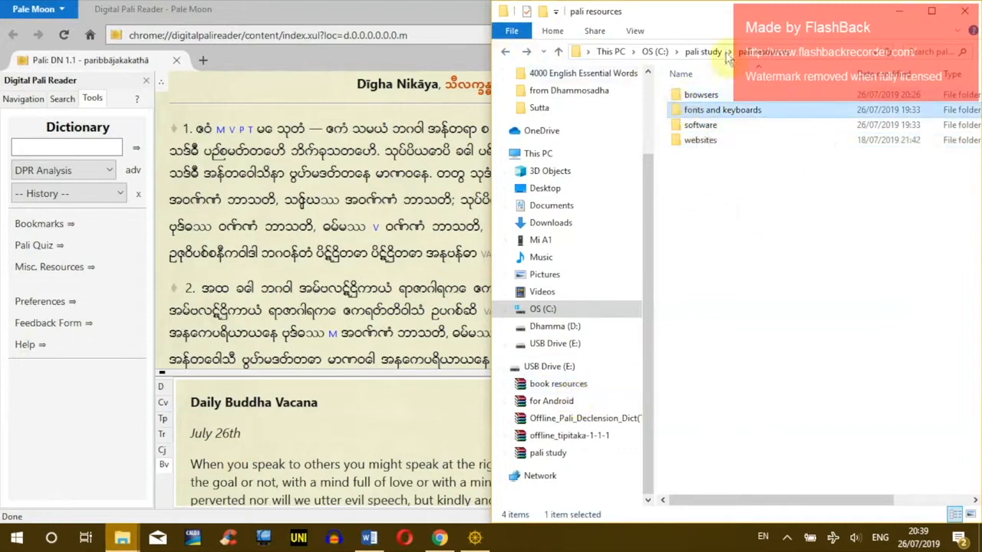
{"action": "double_click", "coordinate": [700, 112]}
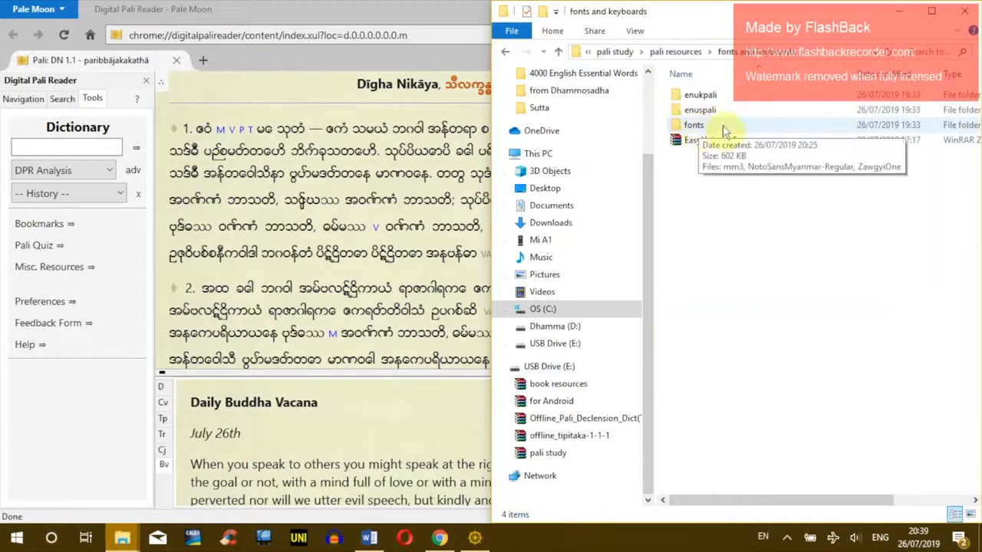
{"action": "double_click", "coordinate": [725, 129]}
{"action": "left_click_drag", "start_coordinate": [790, 188], "coordinate": [675, 86]}
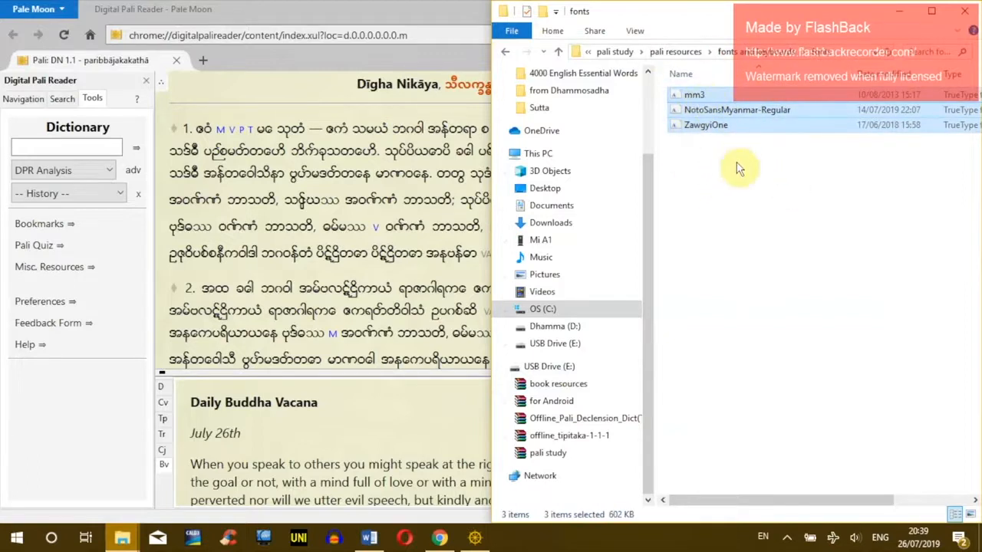
{"action": "double_click", "coordinate": [705, 92]}
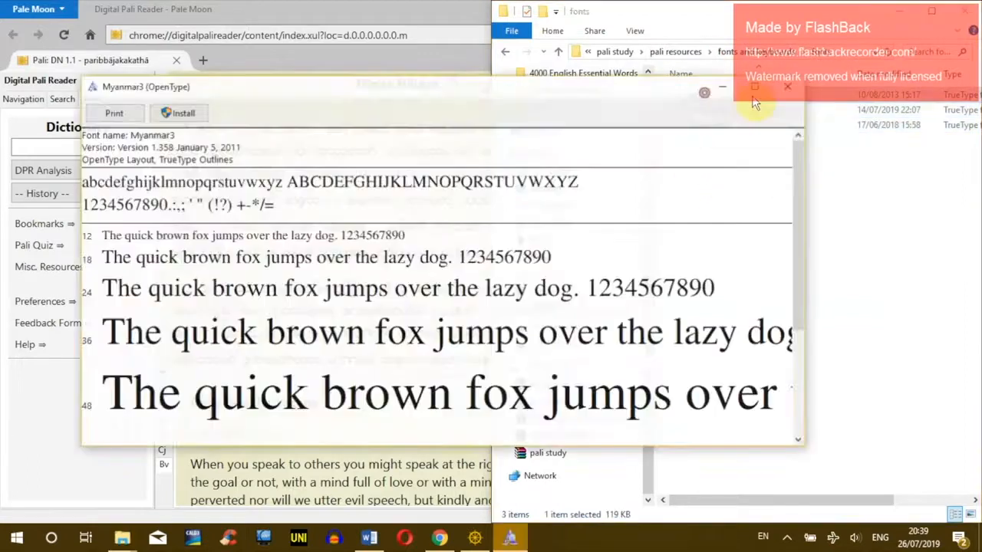
{"action": "left_click", "coordinate": [184, 114]}
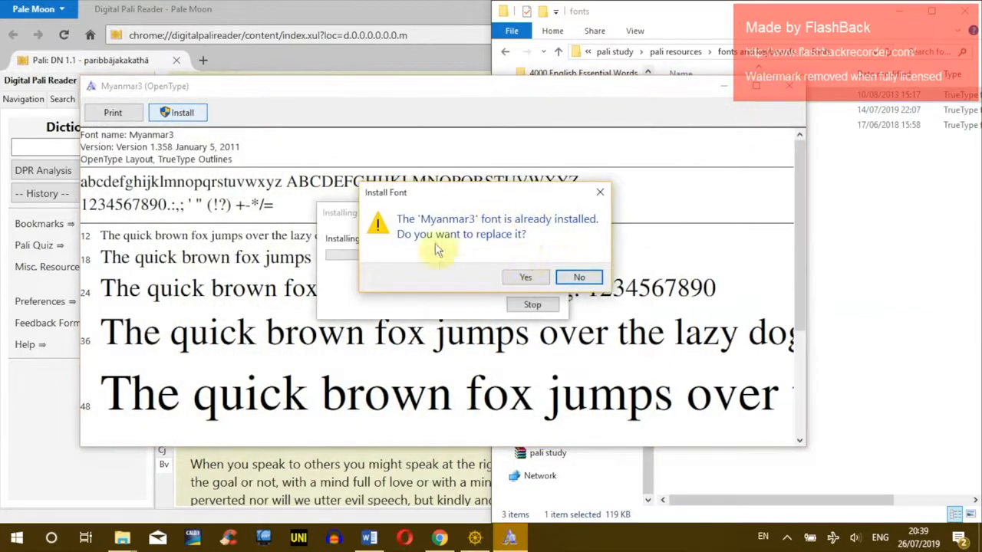
{"action": "left_click", "coordinate": [526, 278]}
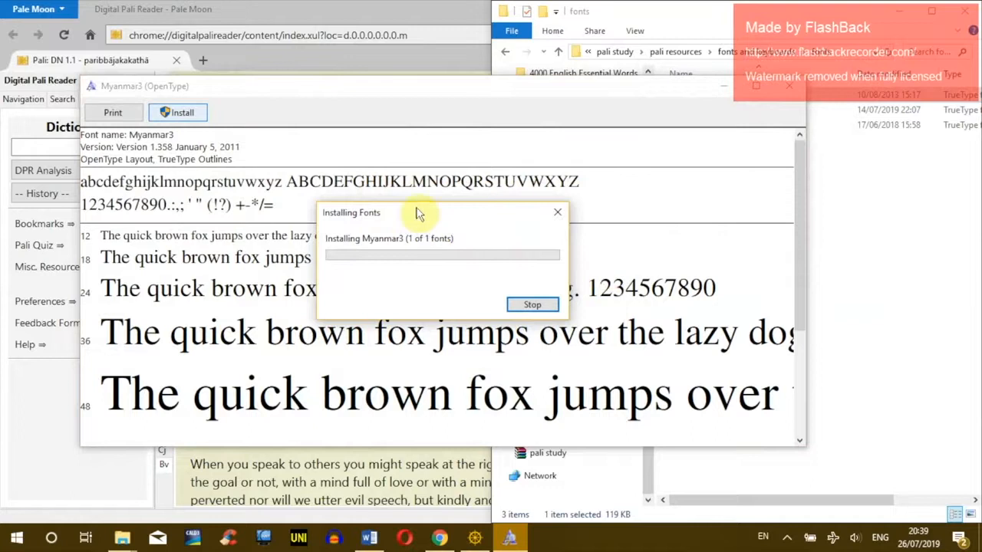
{"action": "left_click", "coordinate": [790, 86]}
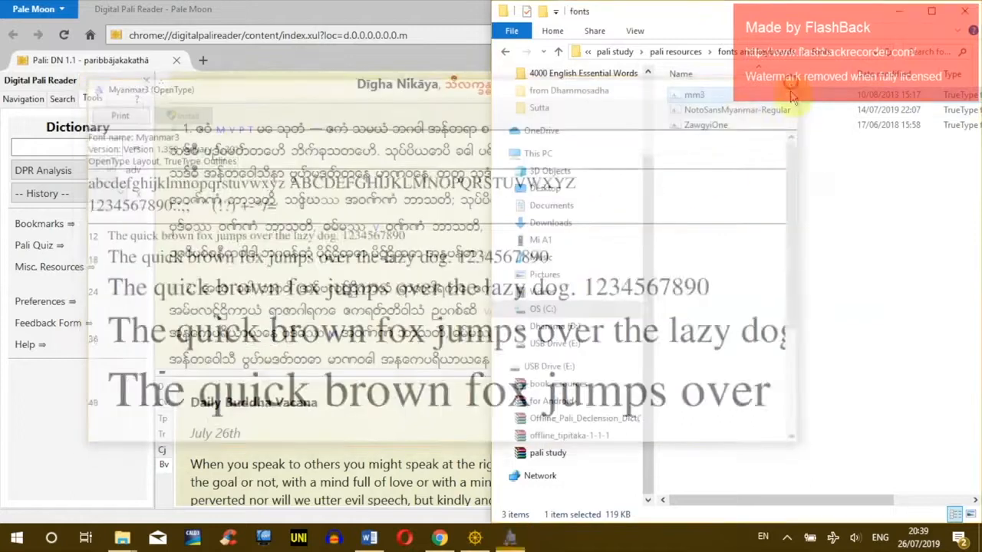
Step: Reinstall NotoSansMyanmar-Regular, replacing the existing Noto Sans Myanmar font, and close its preview
{"action": "double_click", "coordinate": [736, 110]}
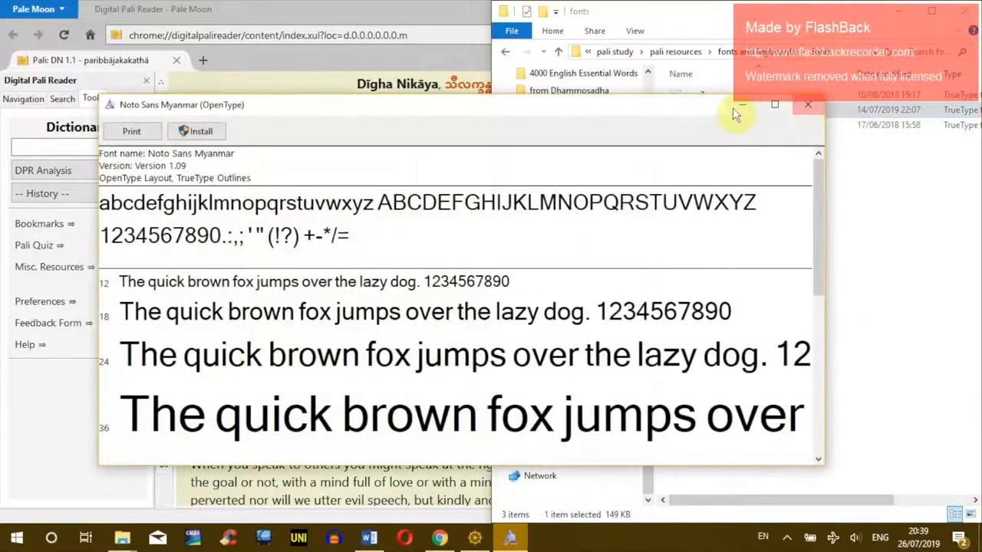
{"action": "left_click_drag", "start_coordinate": [732, 107], "coordinate": [511, 121]}
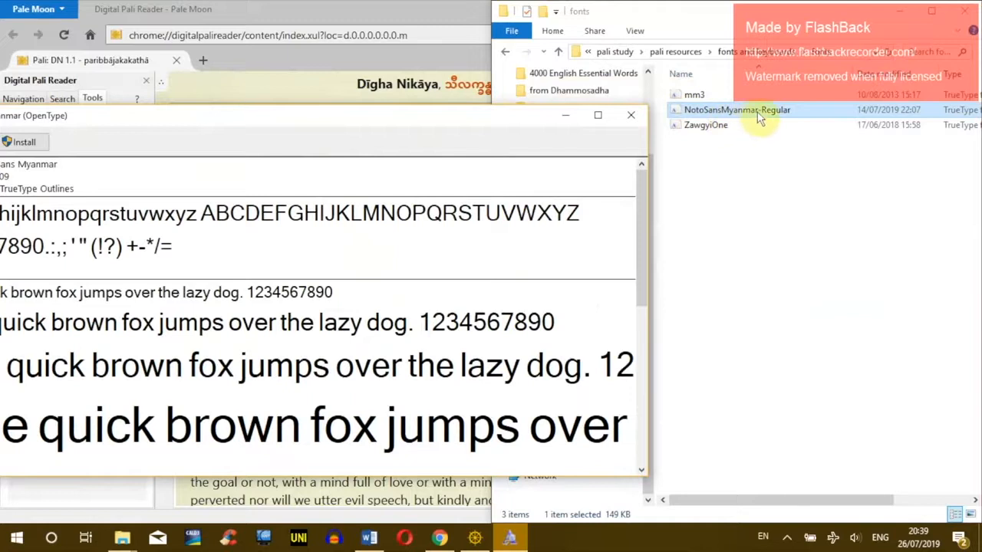
{"action": "left_click", "coordinate": [587, 137]}
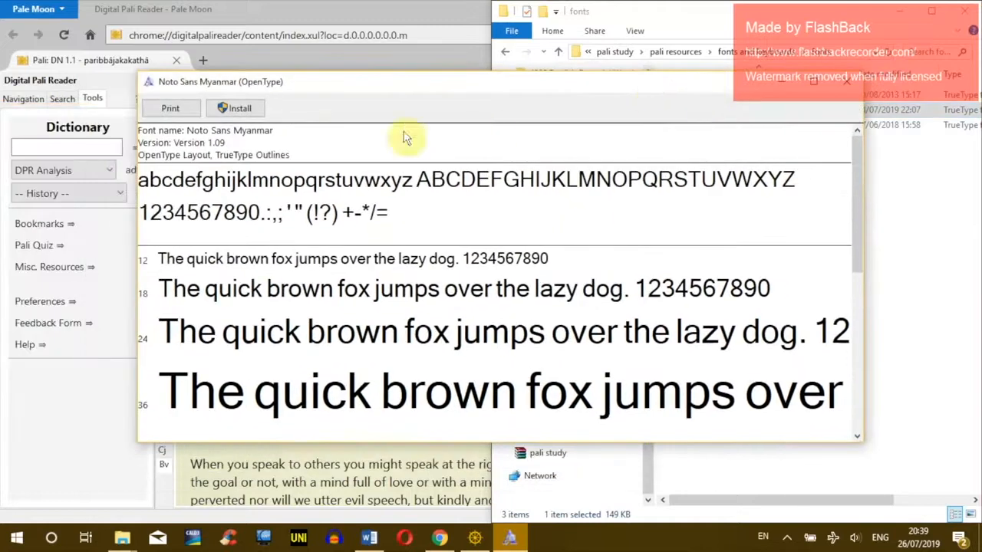
{"action": "left_click", "coordinate": [237, 109]}
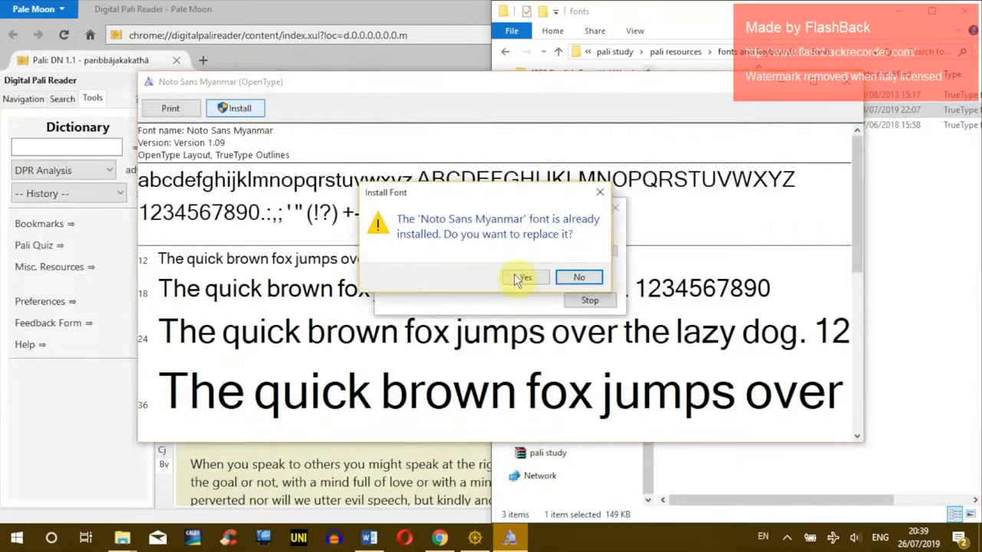
{"action": "left_click", "coordinate": [521, 278]}
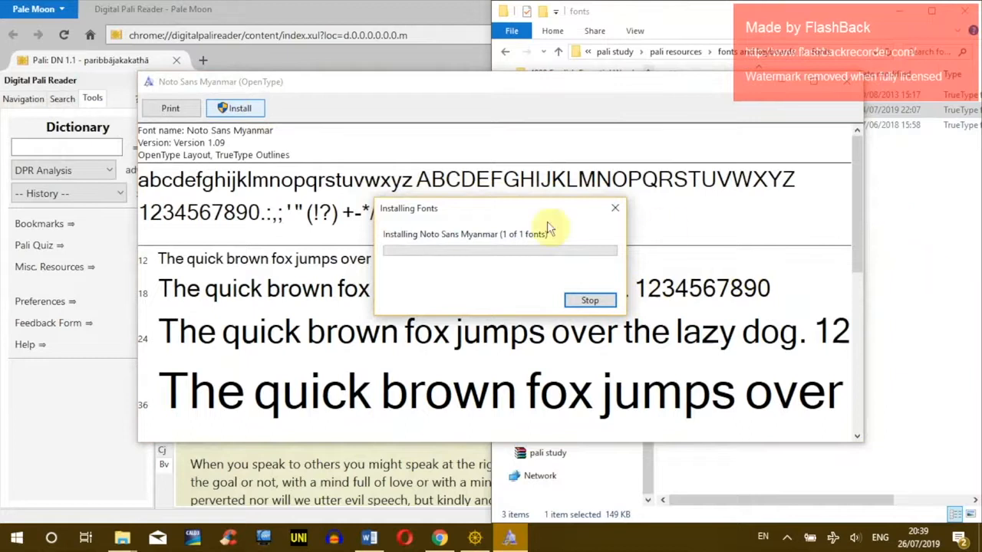
{"action": "left_click", "coordinate": [843, 83]}
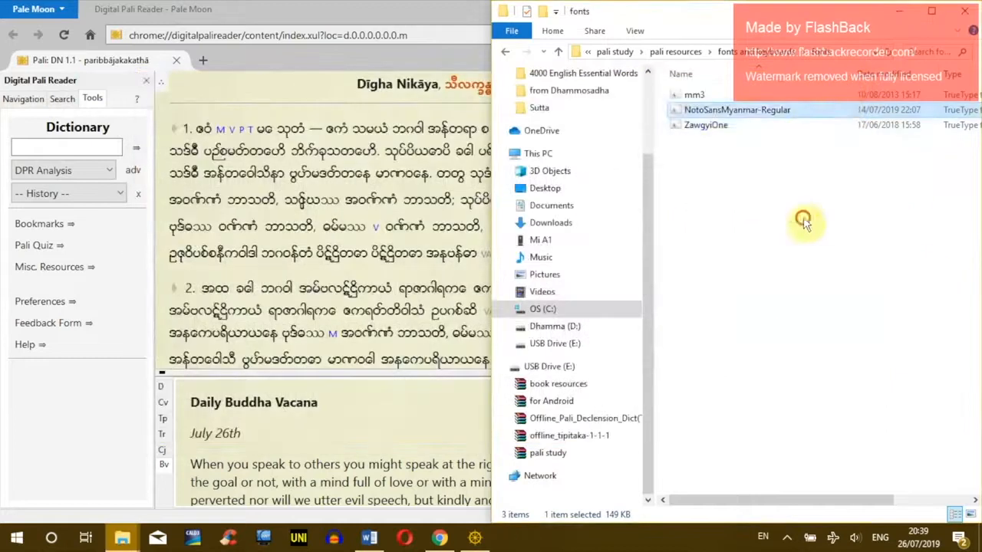
Step: Reinstall Zawgyi-One over the existing copy and close its preview
{"action": "left_click", "coordinate": [717, 128]}
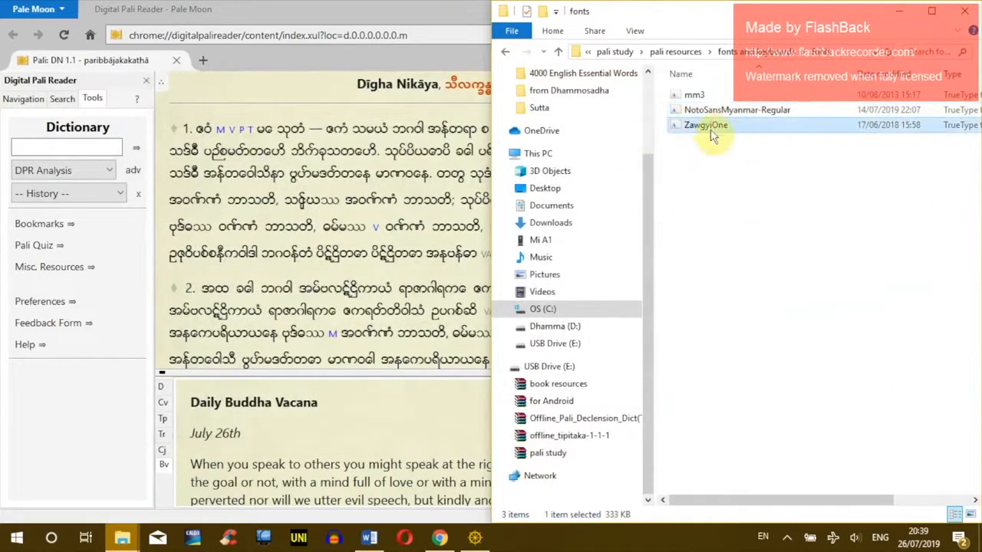
{"action": "double_click", "coordinate": [715, 127]}
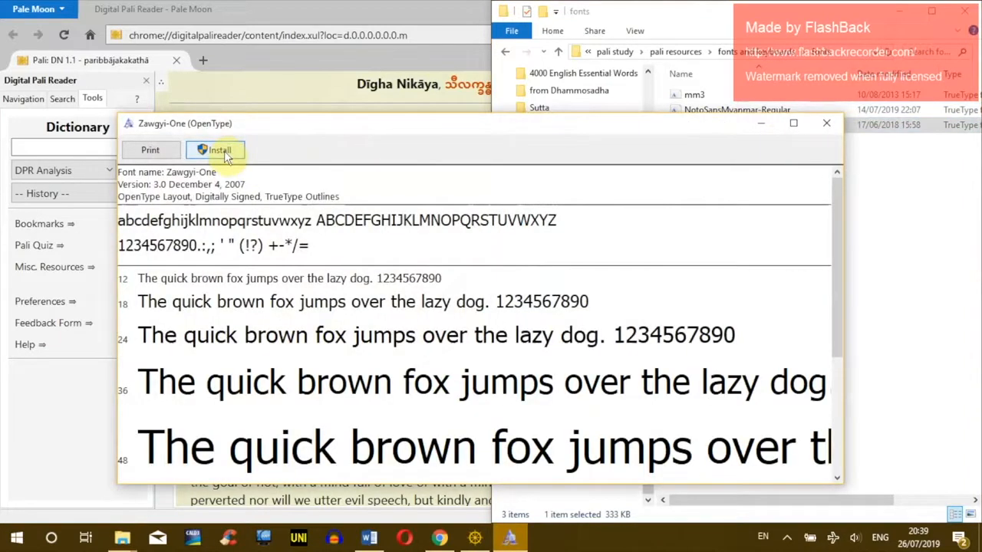
{"action": "left_click", "coordinate": [222, 151]}
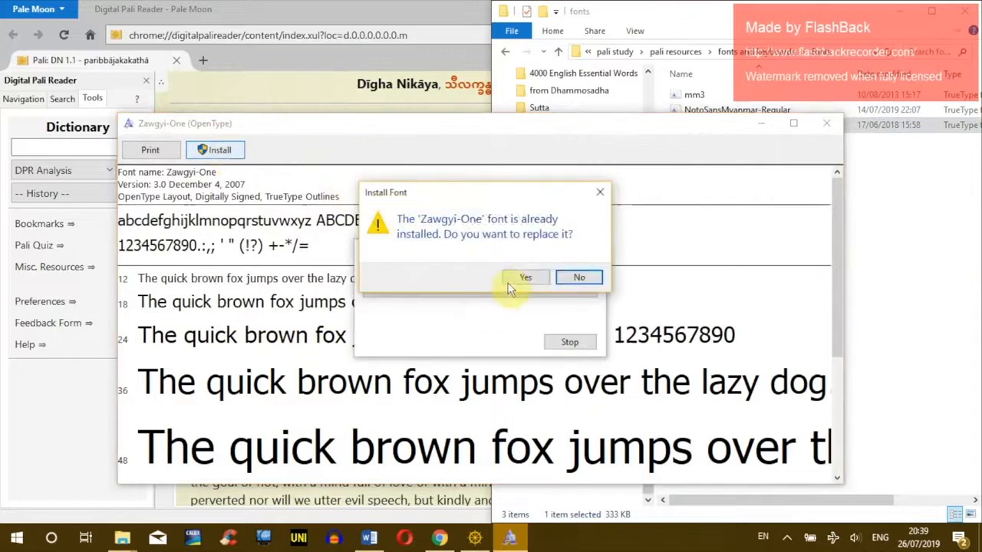
{"action": "left_click", "coordinate": [524, 281]}
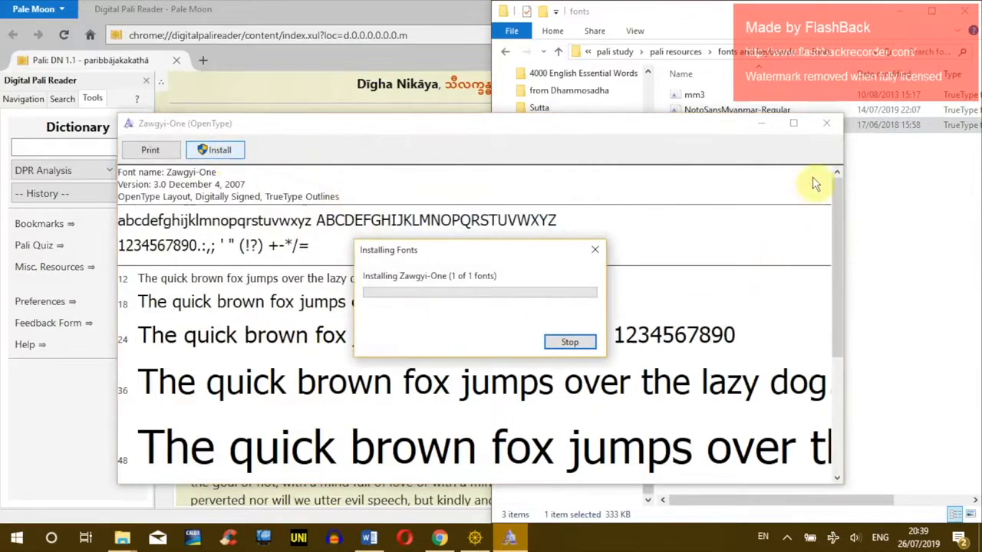
{"action": "left_click", "coordinate": [826, 122]}
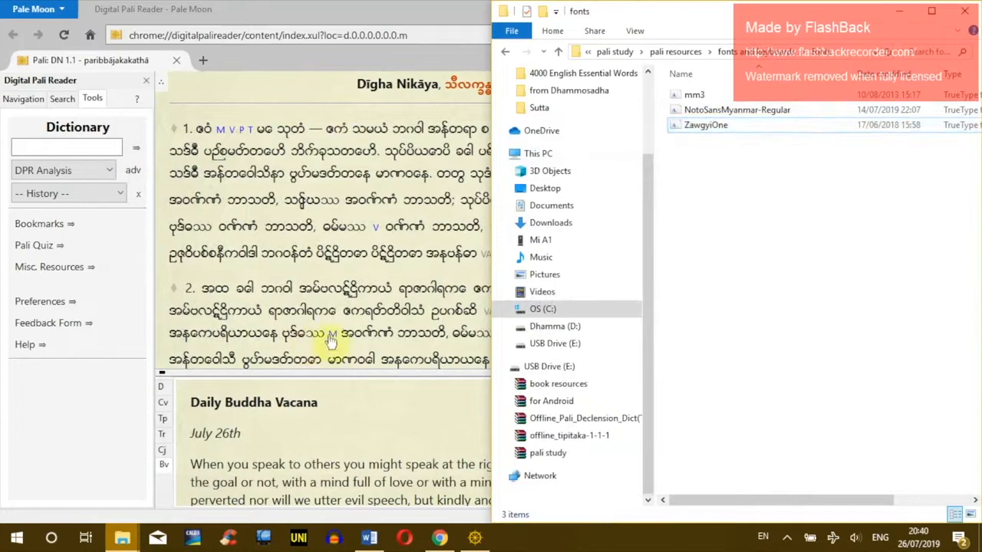
Step: Select the Segoe UI font family in Digital Pali Reader's Text preferences, then bring Word's Document1 forward
{"action": "left_click", "coordinate": [358, 276]}
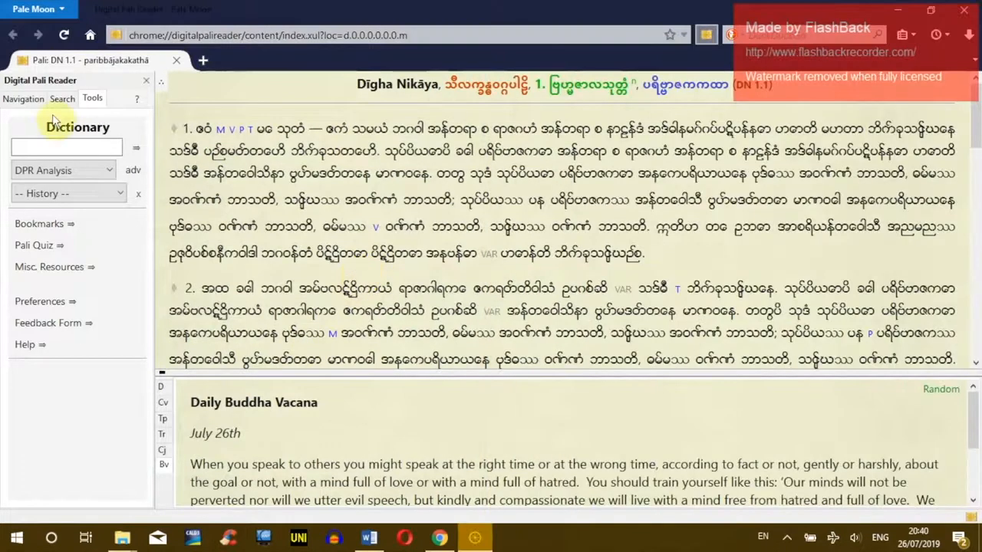
{"action": "left_click", "coordinate": [40, 301]}
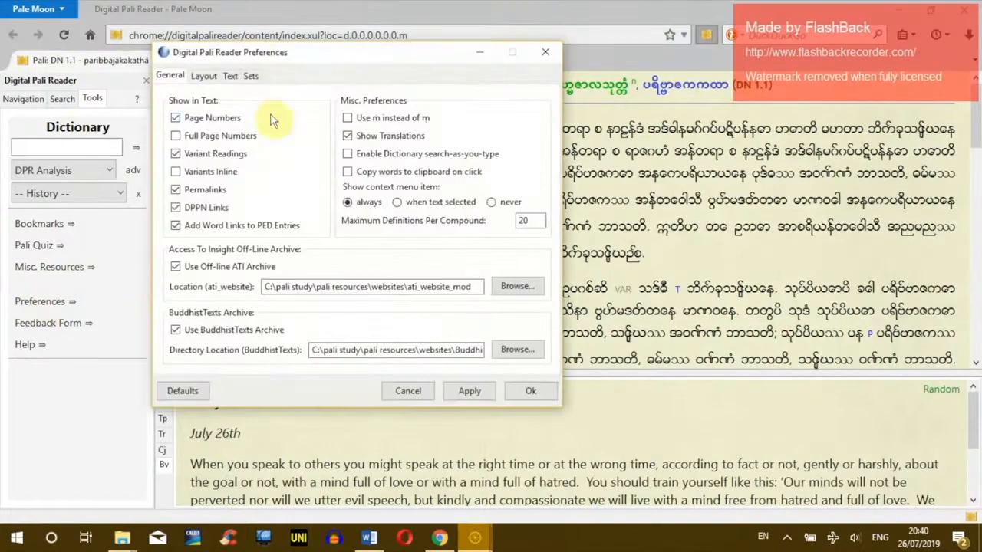
{"action": "left_click", "coordinate": [230, 77]}
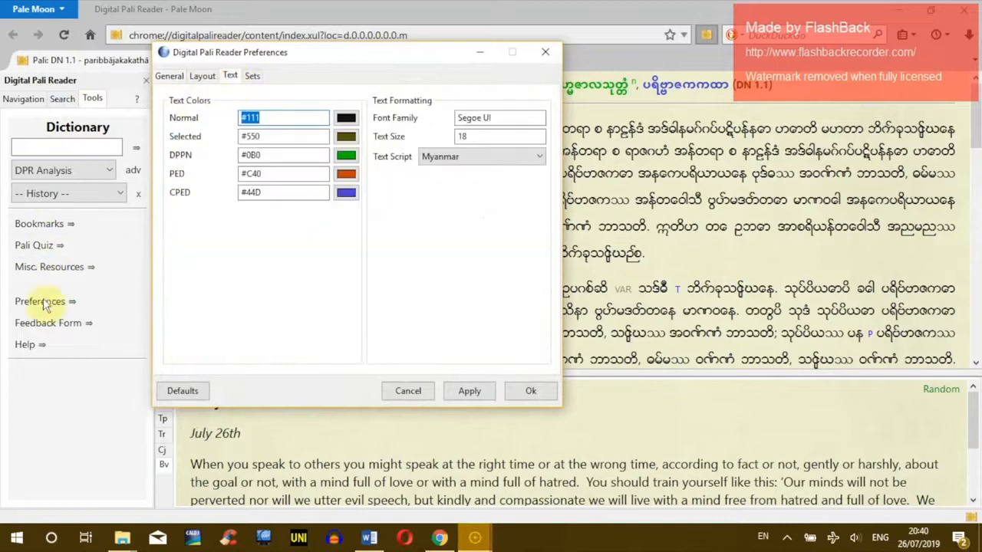
{"action": "left_click", "coordinate": [521, 121]}
{"action": "left_click_drag", "start_coordinate": [521, 121], "coordinate": [432, 107]}
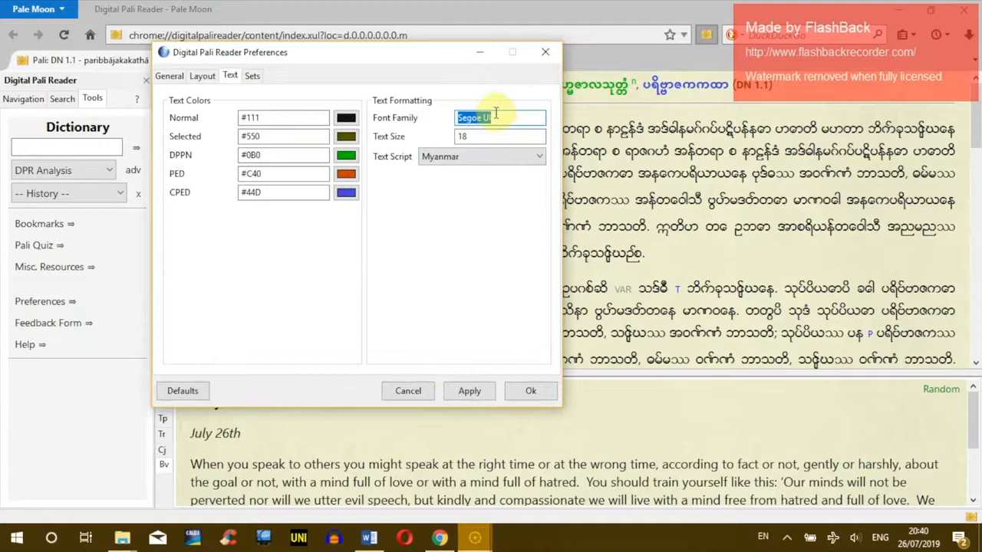
{"action": "left_click_drag", "start_coordinate": [448, 60], "coordinate": [646, 77]}
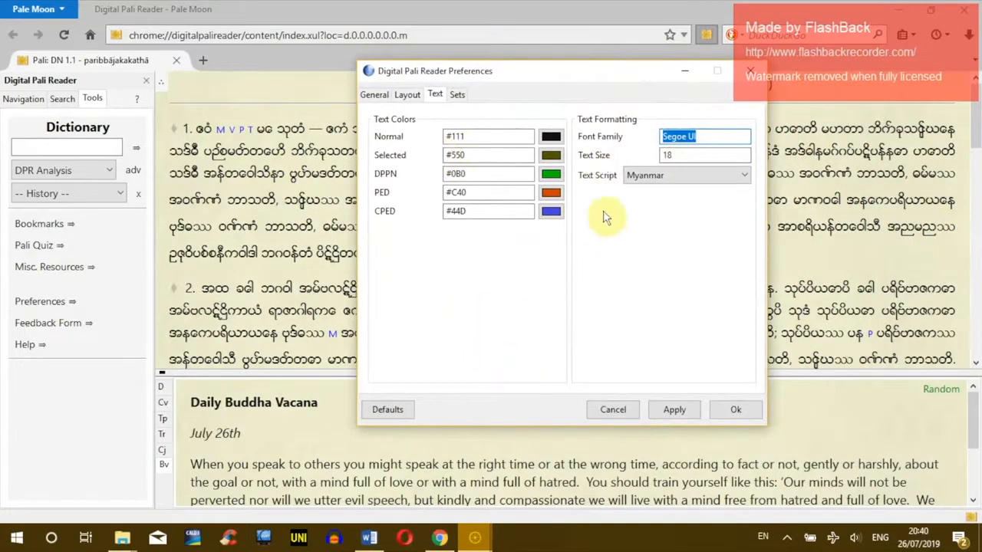
{"action": "left_click", "coordinate": [371, 537]}
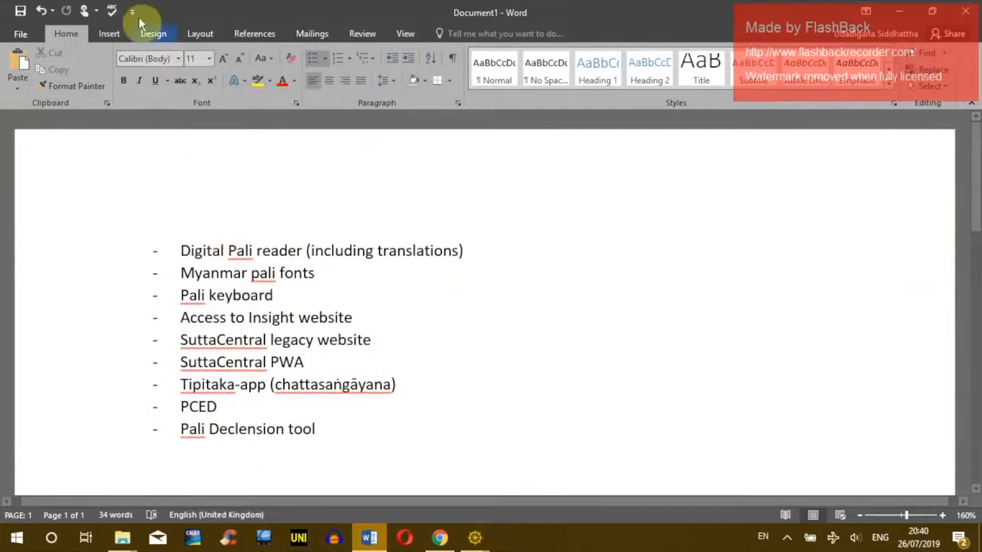
{"action": "left_click", "coordinate": [174, 58]}
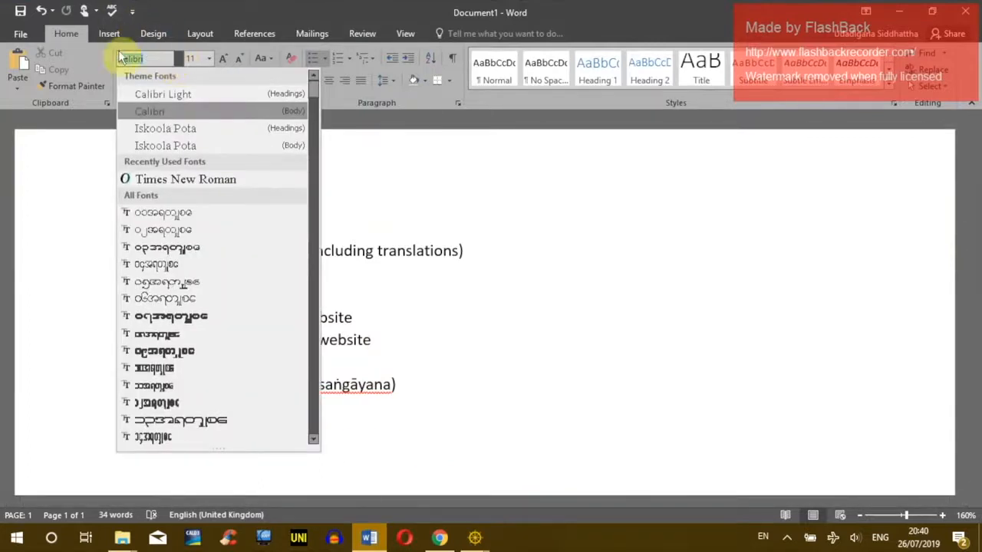
{"action": "scroll", "coordinate": [313, 92], "scroll_direction": "down", "scroll_amount": 1}
{"action": "left_click_drag", "start_coordinate": [317, 105], "coordinate": [303, 329]}
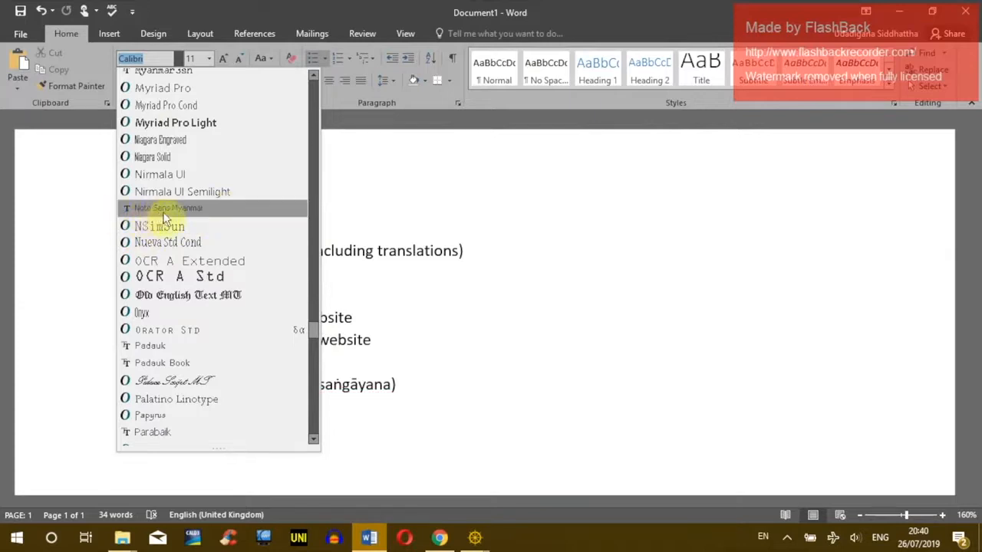
{"action": "left_click", "coordinate": [474, 536]}
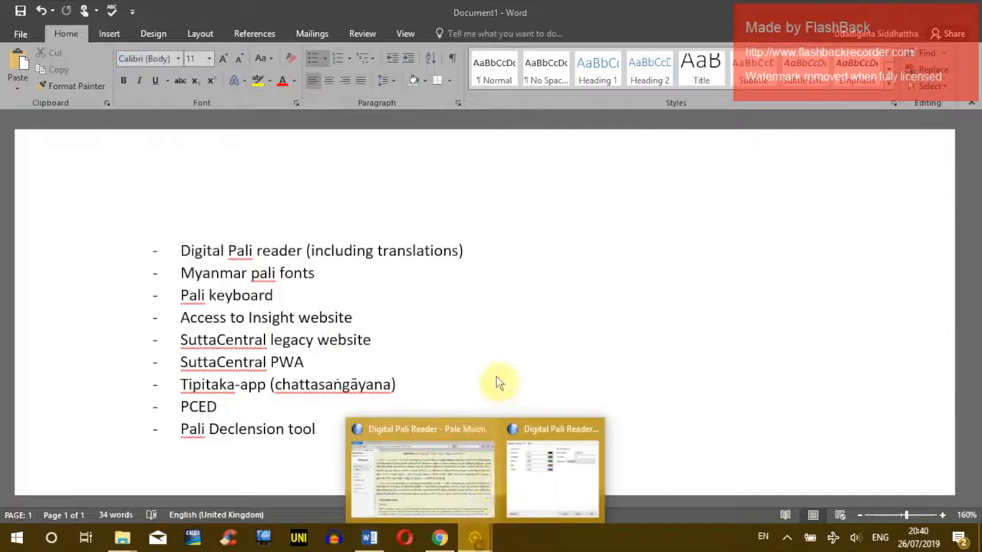
Step: Replace the Segoe UI font family with Noto Sans Myanmar, confirm, and reload DN 1.1
{"action": "left_click", "coordinate": [460, 488]}
{"action": "left_click", "coordinate": [475, 537]}
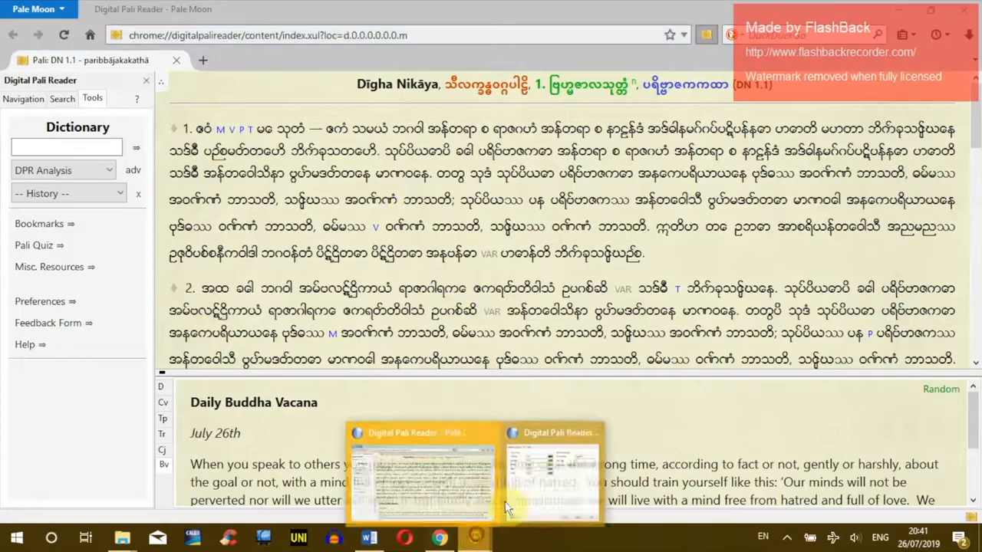
{"action": "left_click", "coordinate": [537, 441]}
{"action": "left_click_drag", "start_coordinate": [710, 136], "coordinate": [629, 136]}
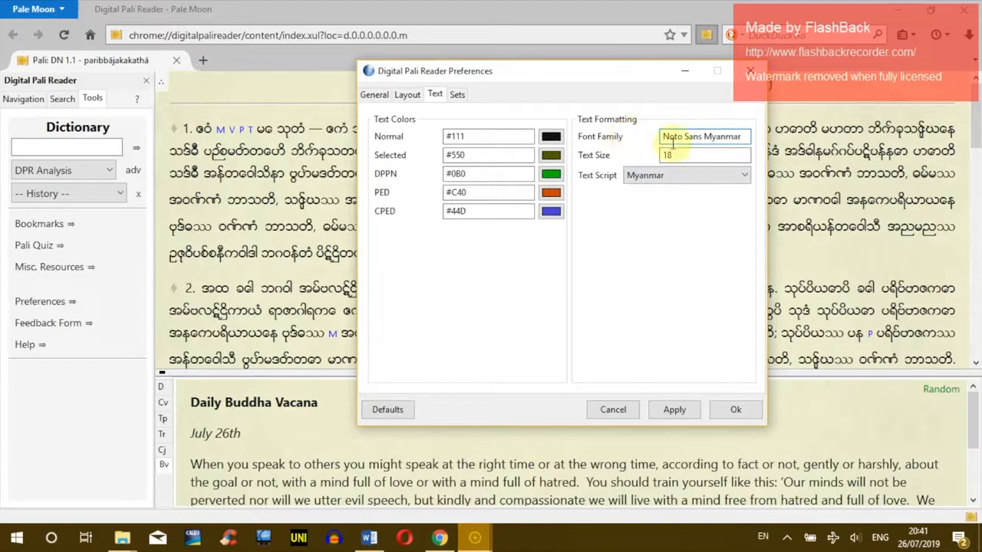
{"action": "left_click", "coordinate": [723, 410]}
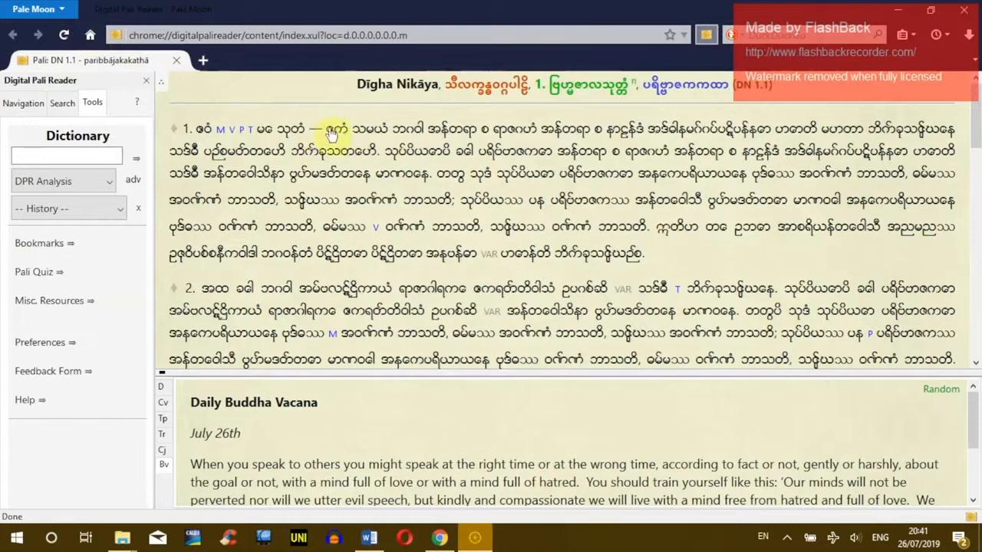
{"action": "left_click", "coordinate": [63, 34]}
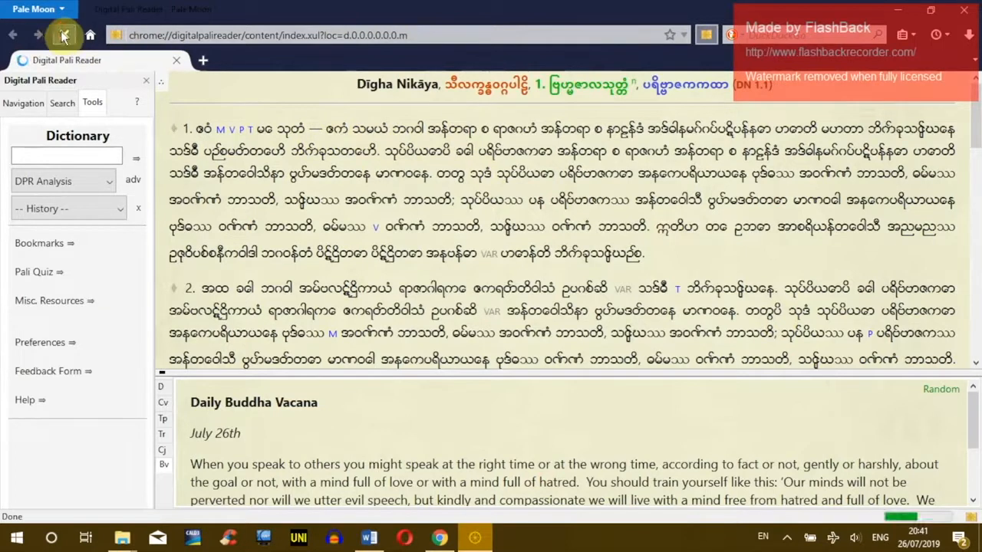
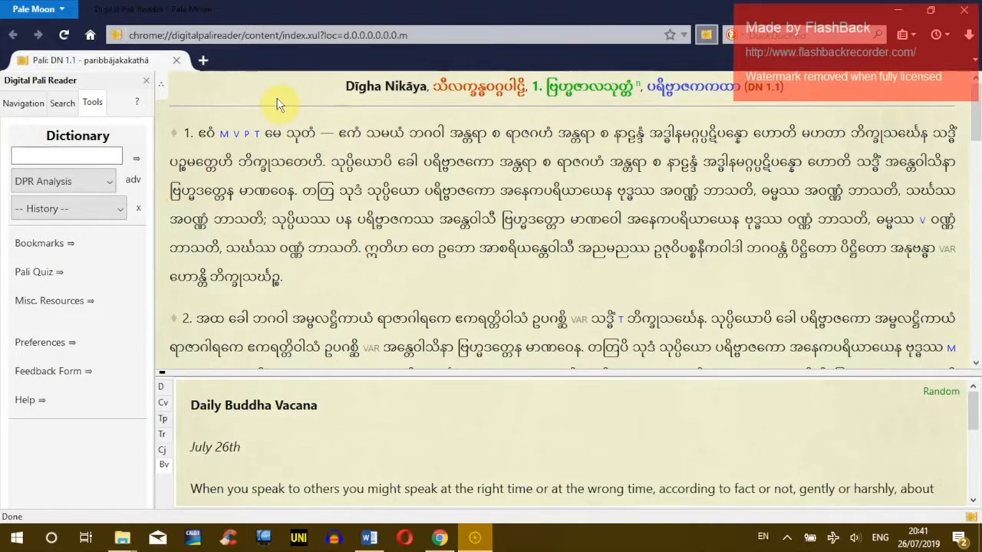
Step: Keep Myanmar as the reader's text script, close preferences, and show the Set and Book lists
{"action": "left_click", "coordinate": [66, 349]}
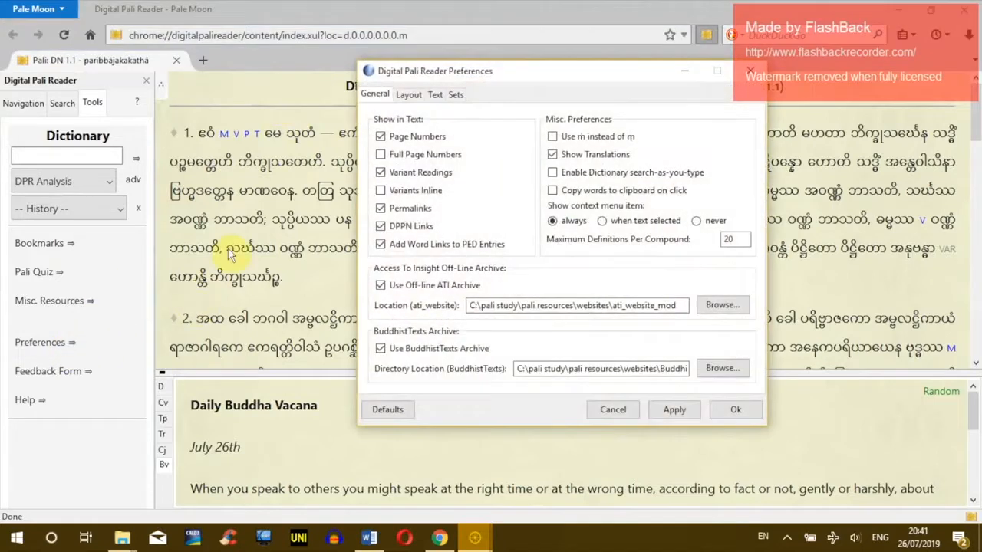
{"action": "left_click", "coordinate": [435, 94]}
{"action": "left_click", "coordinate": [688, 178]}
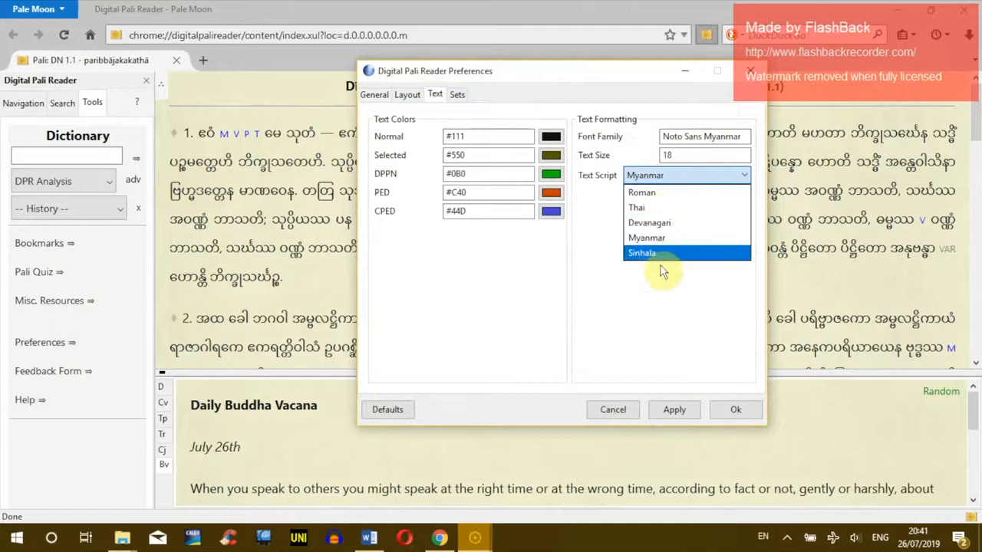
{"action": "left_click", "coordinate": [675, 353]}
{"action": "left_click", "coordinate": [666, 177]}
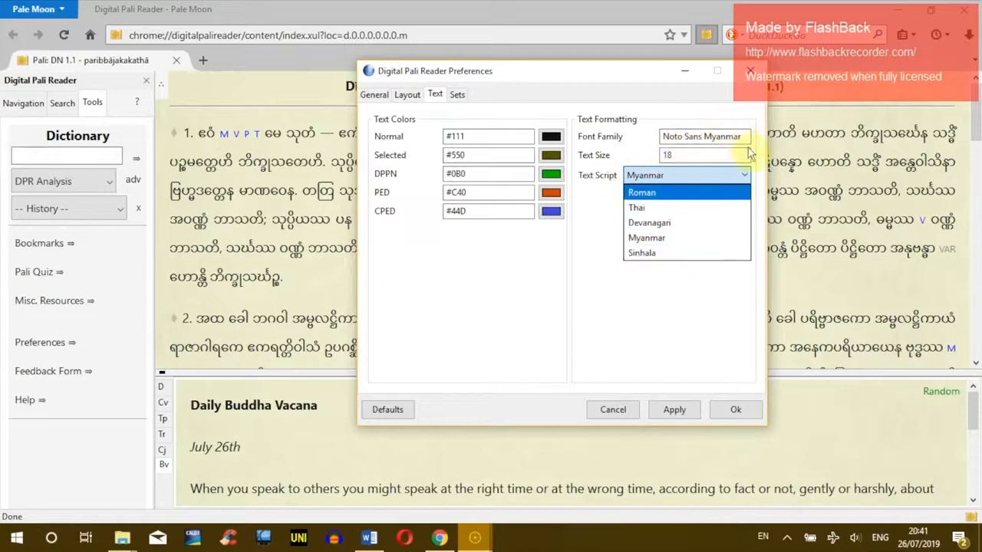
{"action": "left_click", "coordinate": [601, 301]}
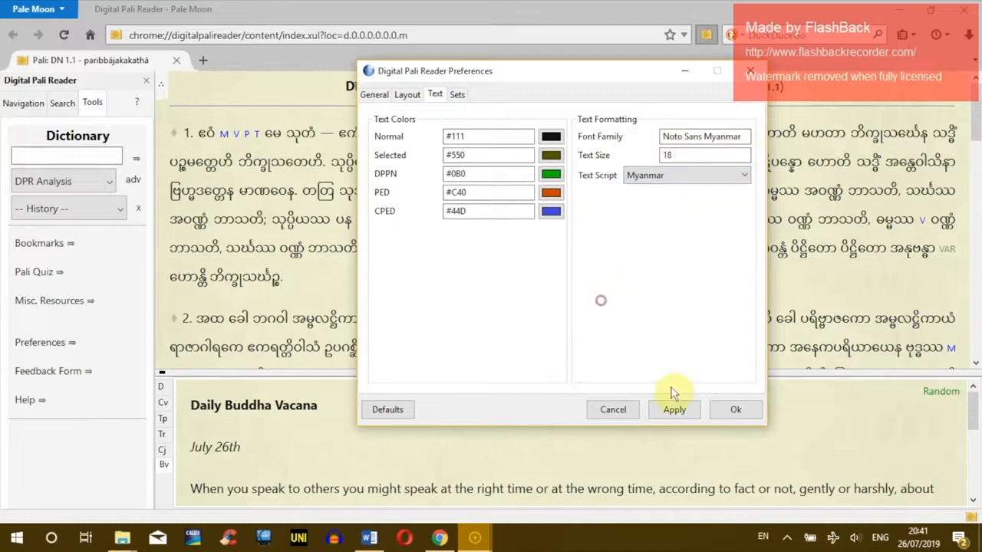
{"action": "left_click", "coordinate": [680, 175]}
{"action": "left_click", "coordinate": [574, 335]}
{"action": "left_click", "coordinate": [732, 410]}
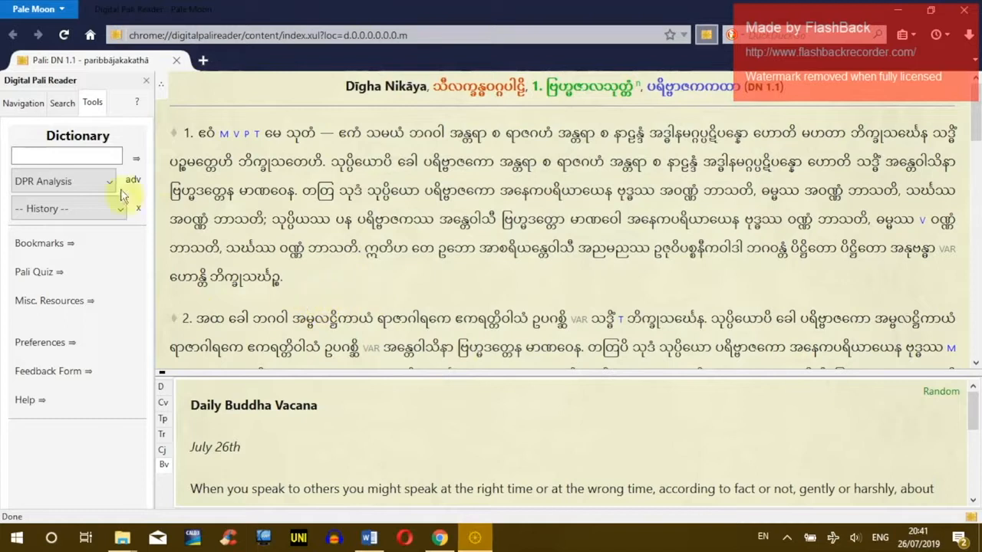
{"action": "left_click", "coordinate": [23, 102]}
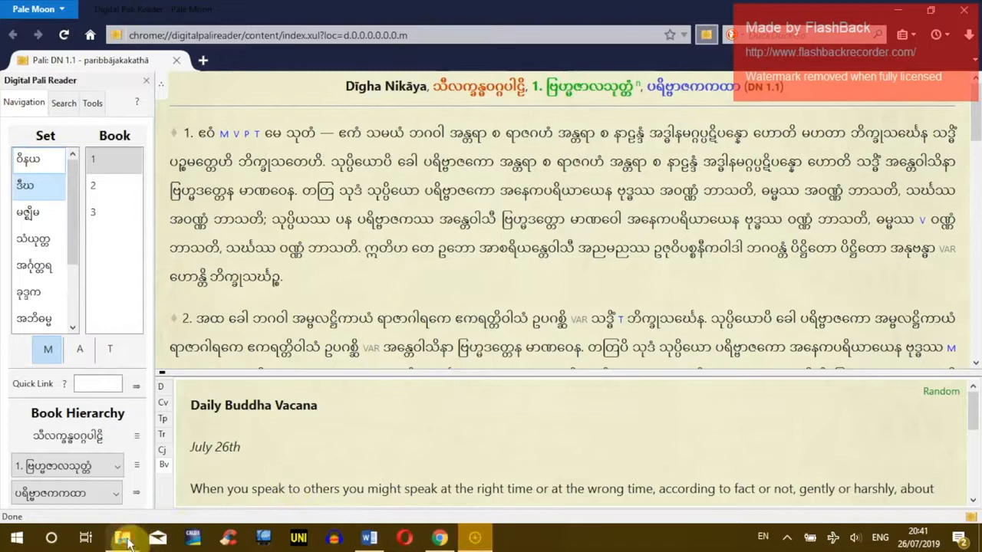
Step: Go up to the 'fonts and keyboards' folder and inspect the enukpali and enuspali folders
{"action": "mouse_move", "coordinate": [122, 537]}
{"action": "left_click", "coordinate": [68, 479]}
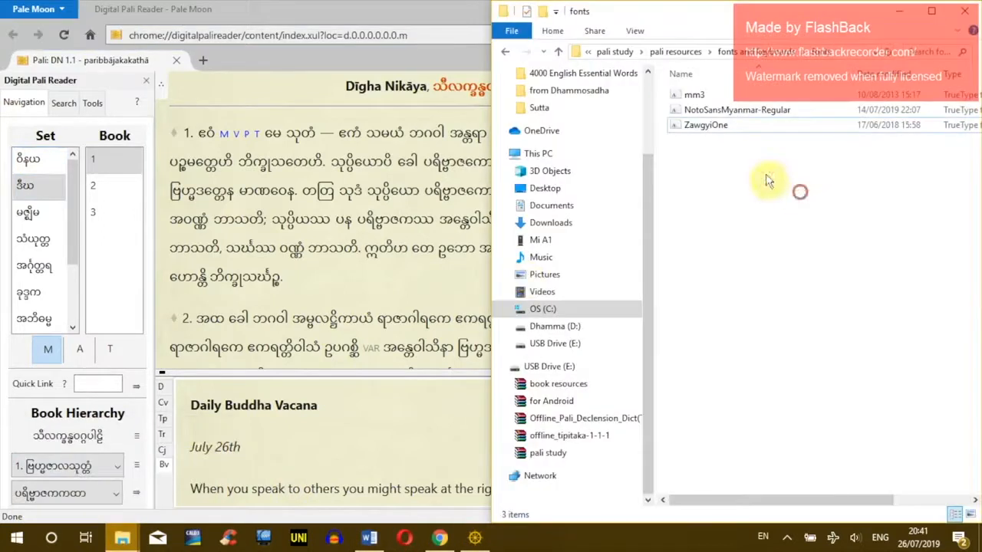
{"action": "left_click", "coordinate": [503, 52]}
{"action": "left_click", "coordinate": [694, 113]}
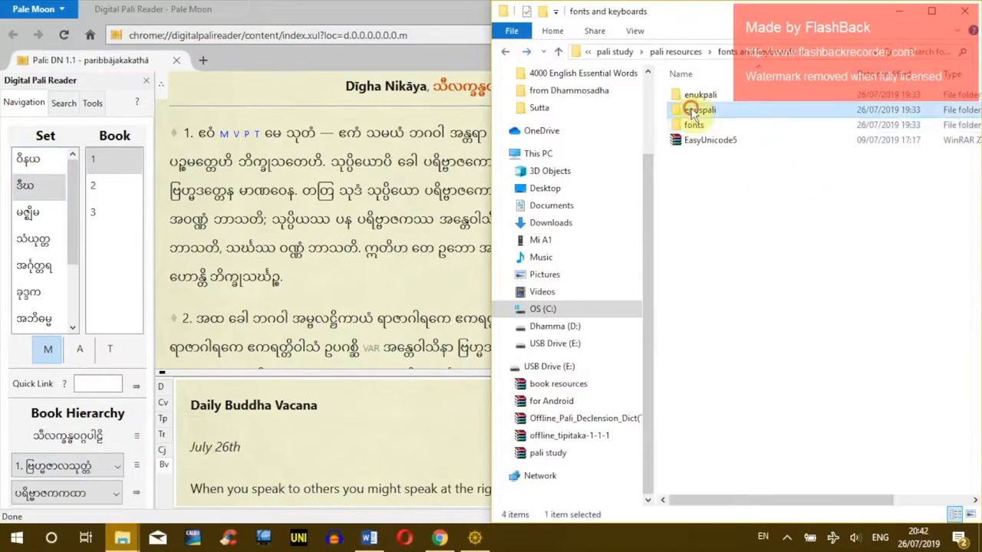
{"action": "left_click", "coordinate": [690, 96]}
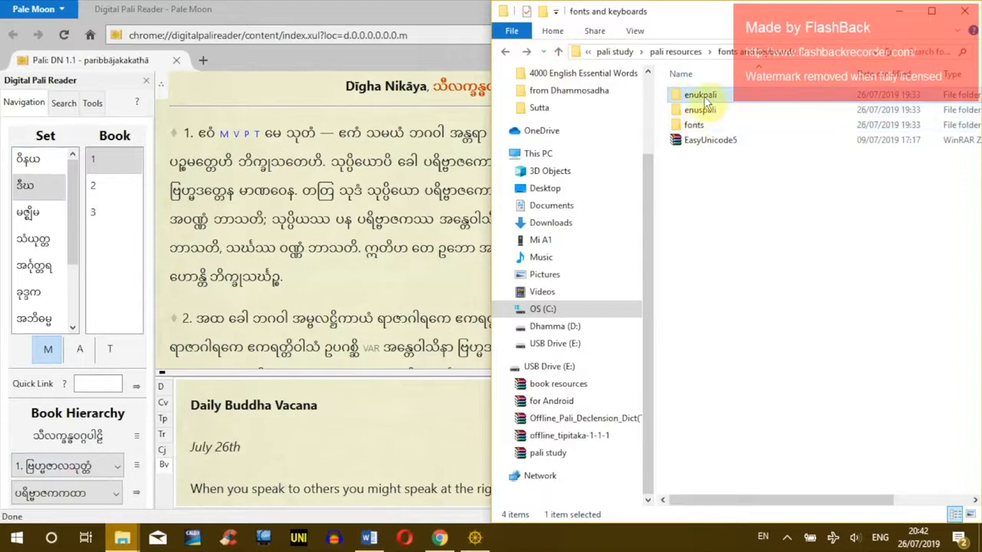
{"action": "mouse_move", "coordinate": [704, 102]}
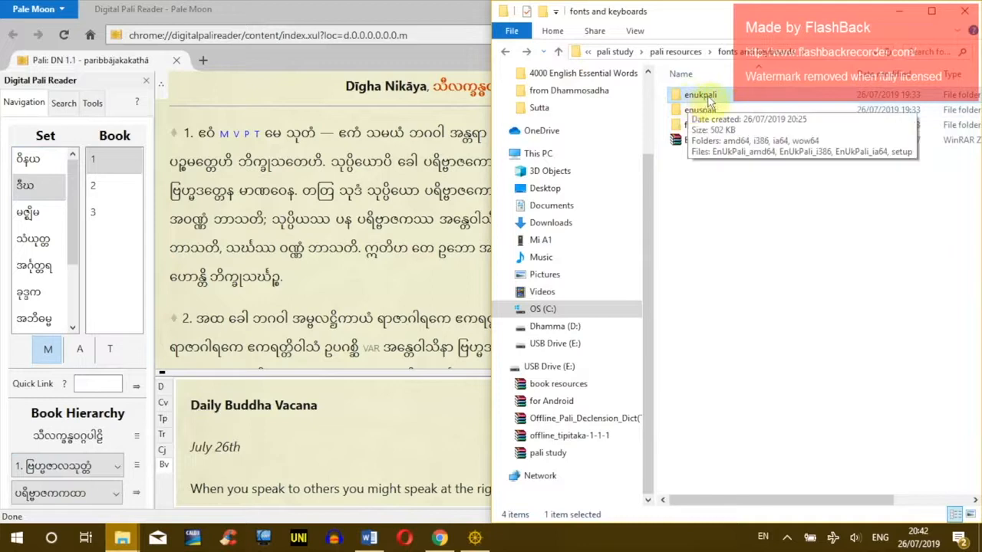
{"action": "left_click", "coordinate": [692, 115]}
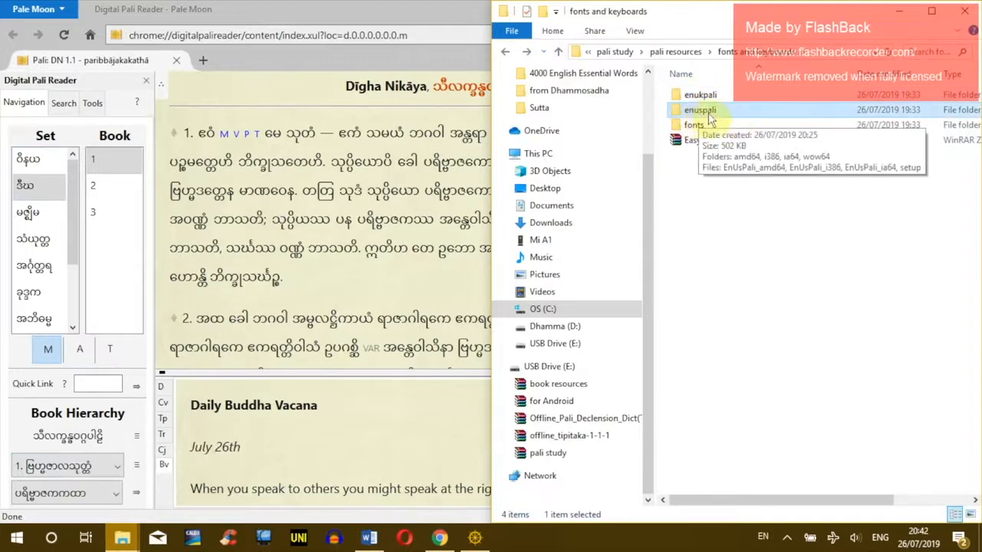
{"action": "left_click", "coordinate": [698, 206]}
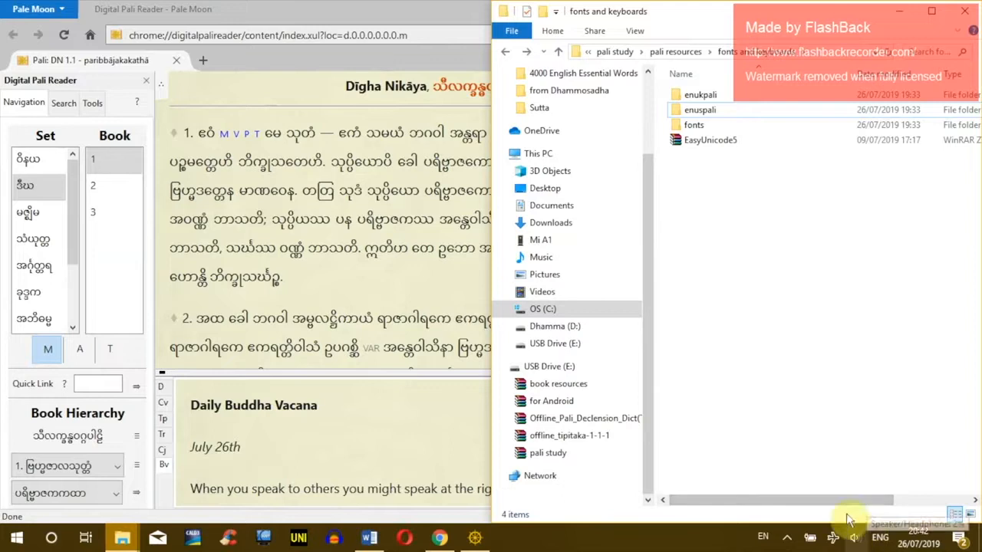
Step: Check the installed input languages in the taskbar ENG language list
{"action": "left_click", "coordinate": [881, 539]}
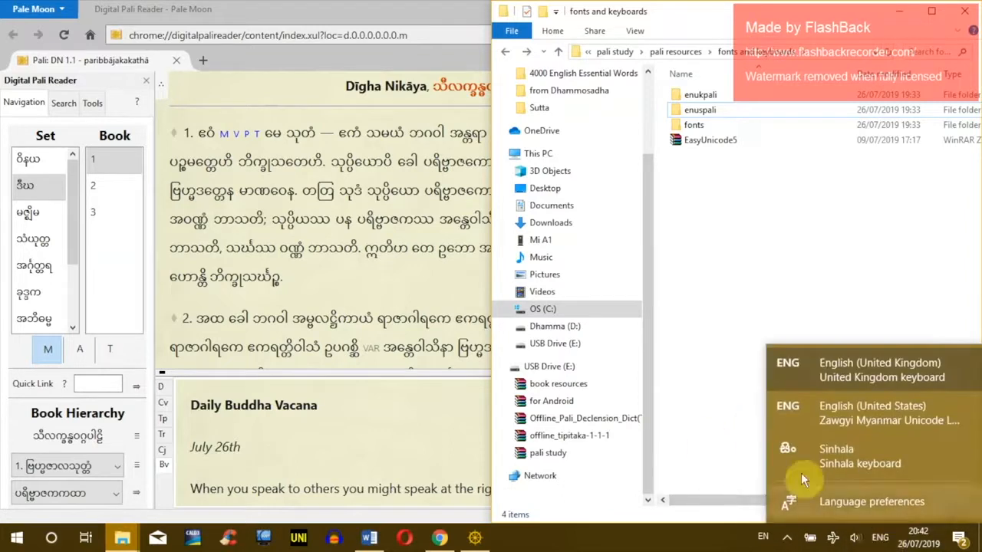
{"action": "left_click", "coordinate": [701, 361]}
{"action": "left_click", "coordinate": [879, 539]}
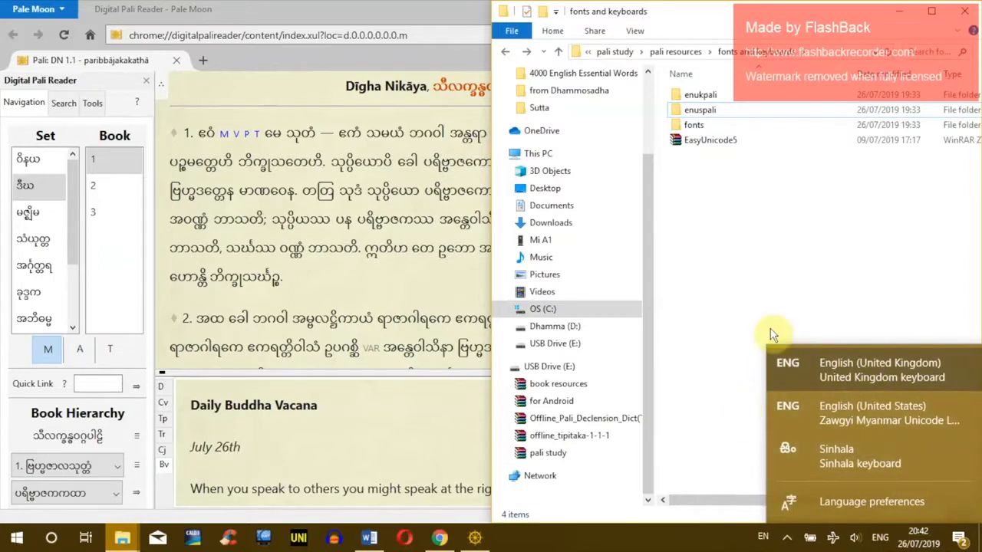
{"action": "left_click", "coordinate": [880, 540]}
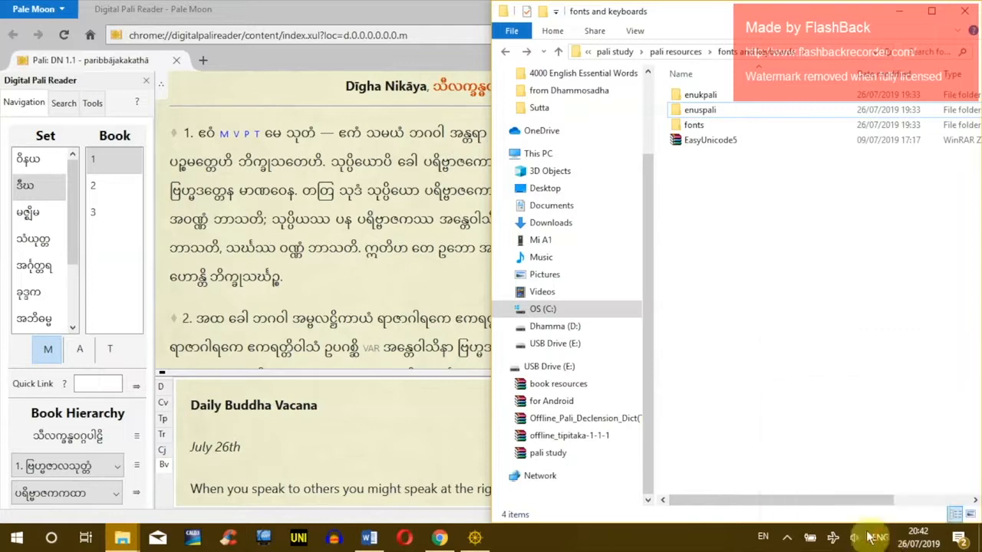
Step: Search Windows for 'language' and open the Region & language preferences
{"action": "left_click", "coordinate": [51, 539]}
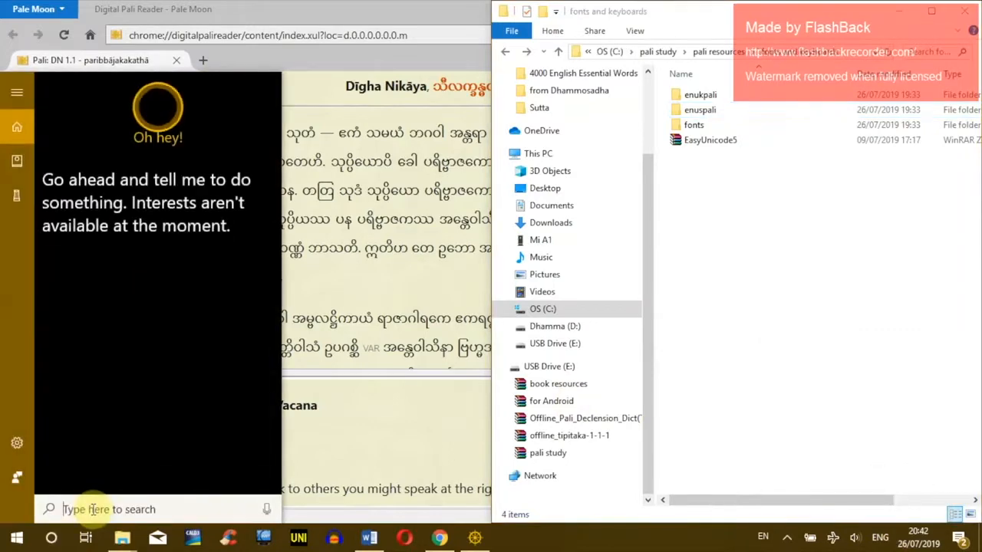
{"action": "type", "text": "keyboard"}
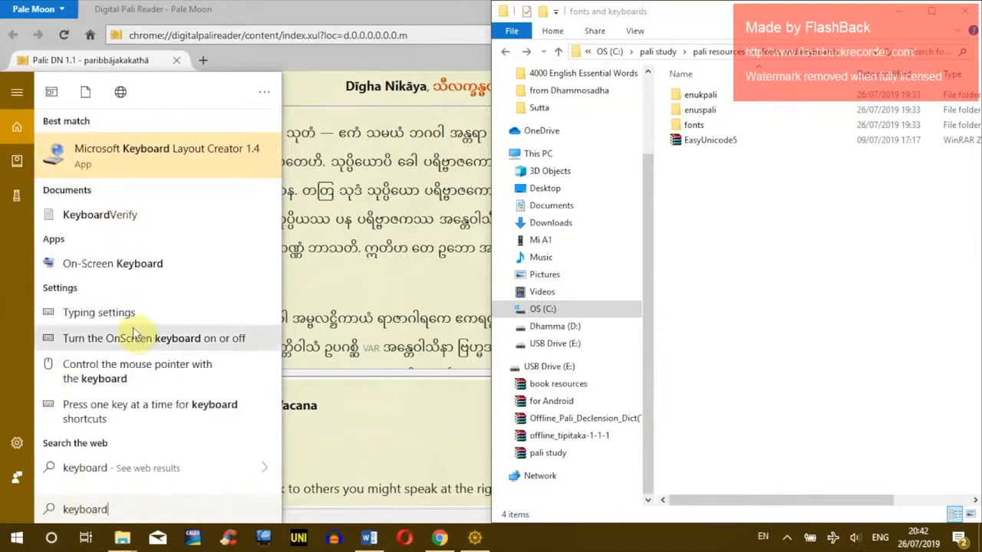
{"action": "key", "text": "BackSpace"}
{"action": "key", "text": "BackSpace"}
{"action": "key", "text": "BackSpace"}
{"action": "key", "text": "BackSpace"}
{"action": "key", "text": "BackSpace"}
{"action": "key", "text": "BackSpace"}
{"action": "key", "text": "BackSpace"}
{"action": "key", "text": "BackSpace"}
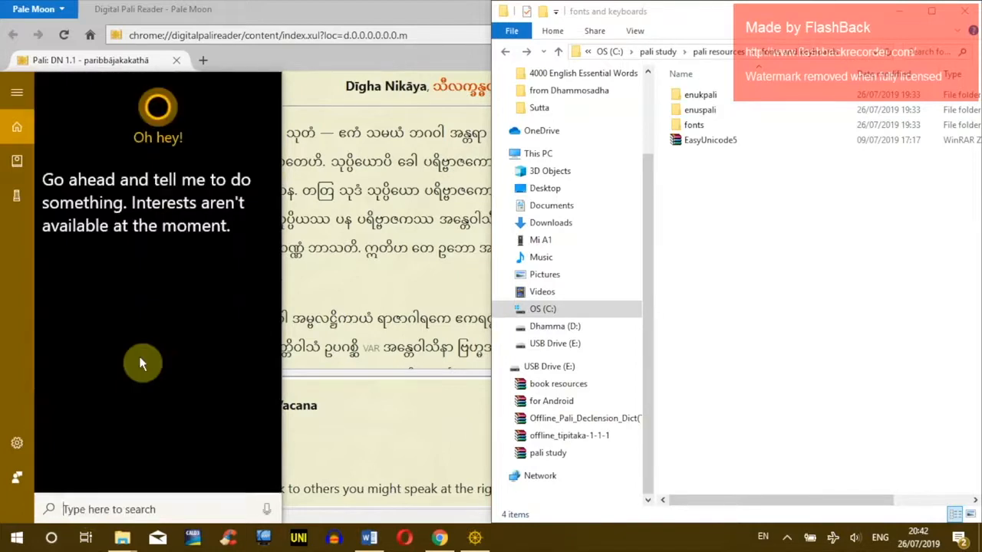
{"action": "type", "text": "language"}
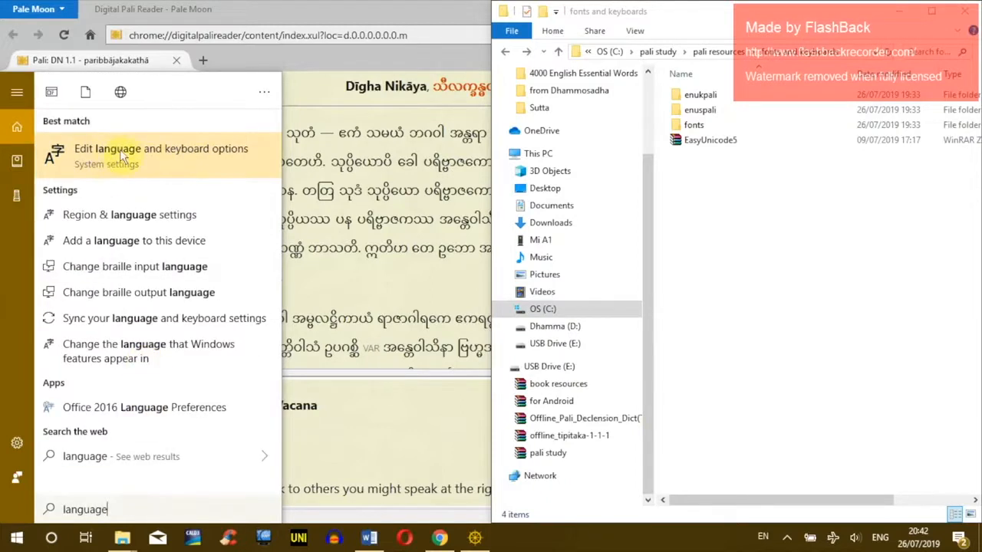
{"action": "left_click", "coordinate": [165, 153]}
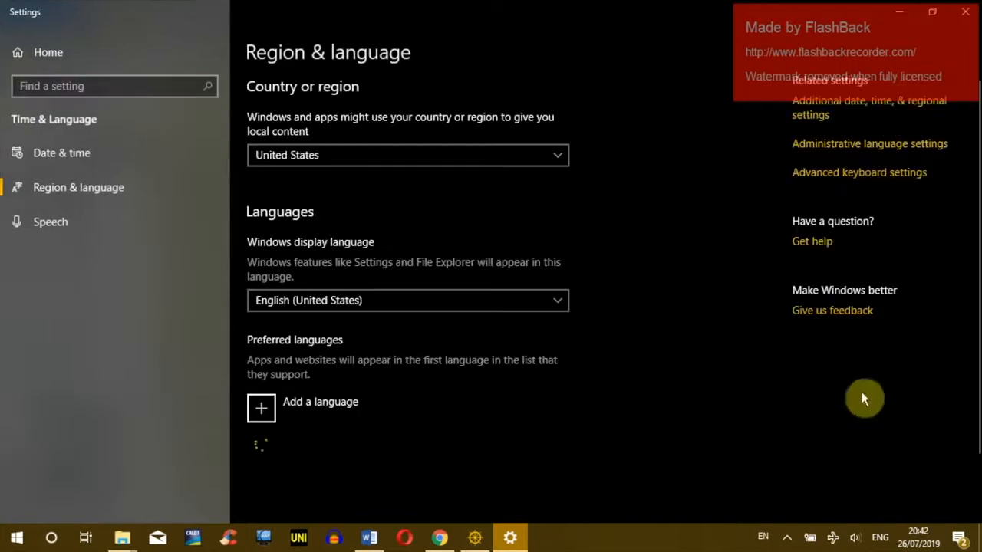
{"action": "left_click", "coordinate": [879, 537]}
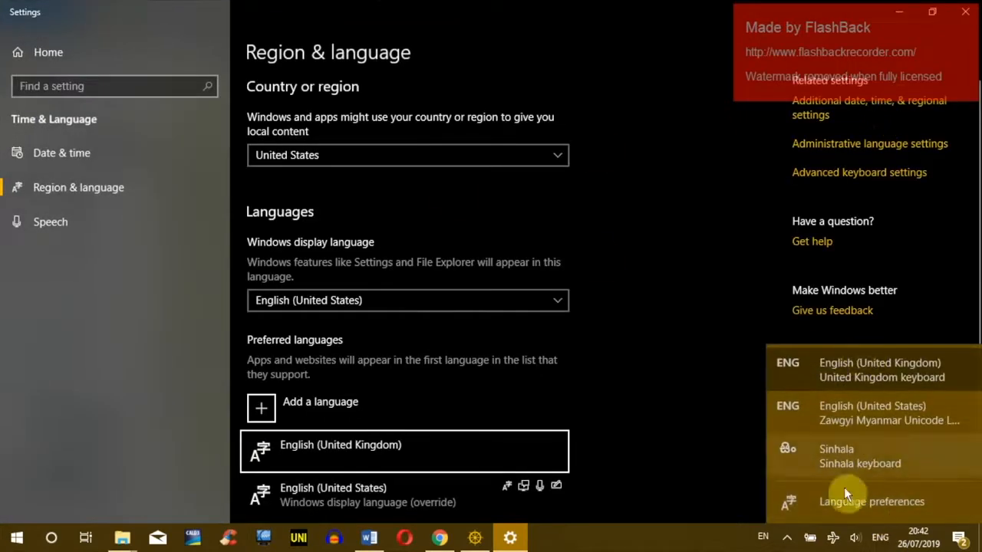
{"action": "left_click", "coordinate": [911, 499]}
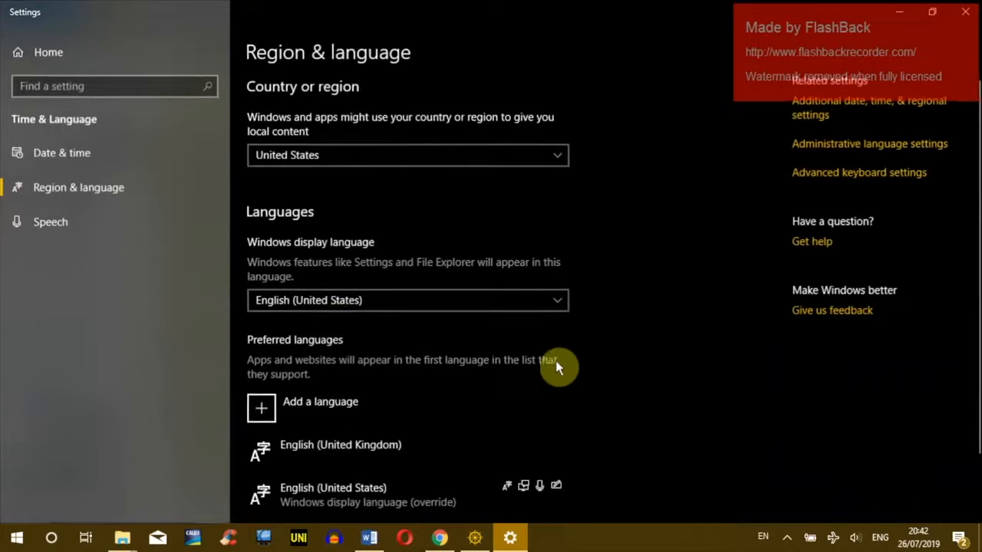
Step: Review the English (United Kingdom) language options and its United Kingdom keyboard
{"action": "scroll", "coordinate": [269, 384], "scroll_direction": "down", "scroll_amount": 2}
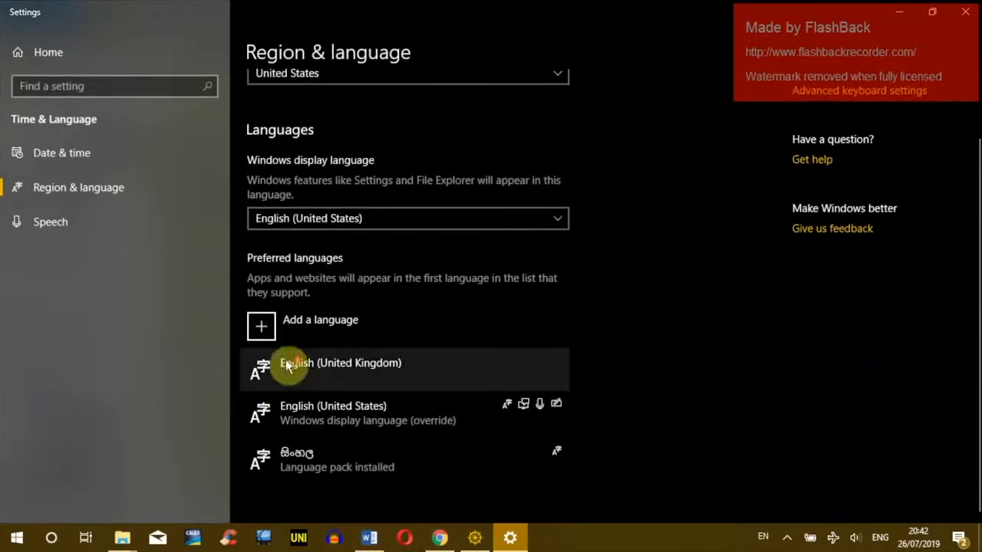
{"action": "left_click", "coordinate": [345, 381]}
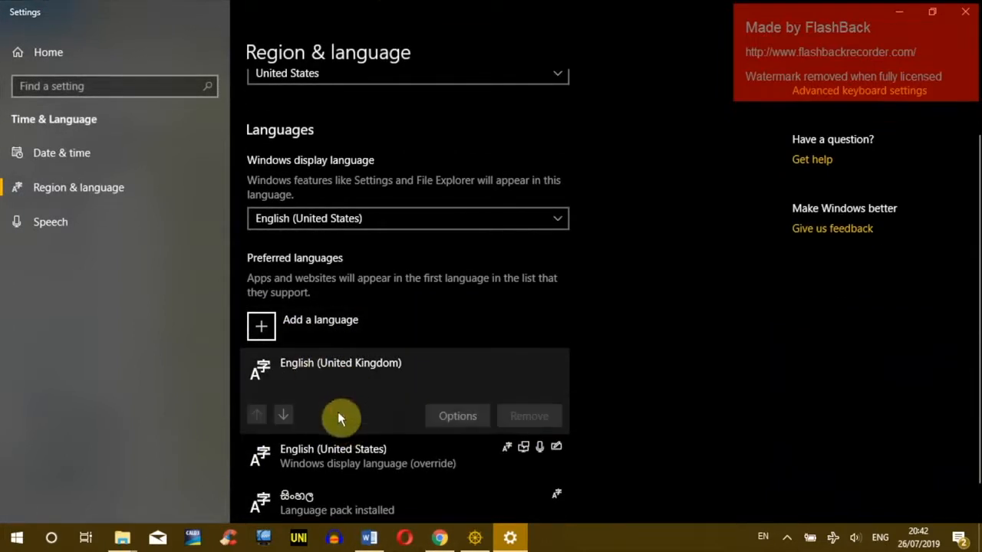
{"action": "scroll", "coordinate": [353, 441], "scroll_direction": "down", "scroll_amount": 1}
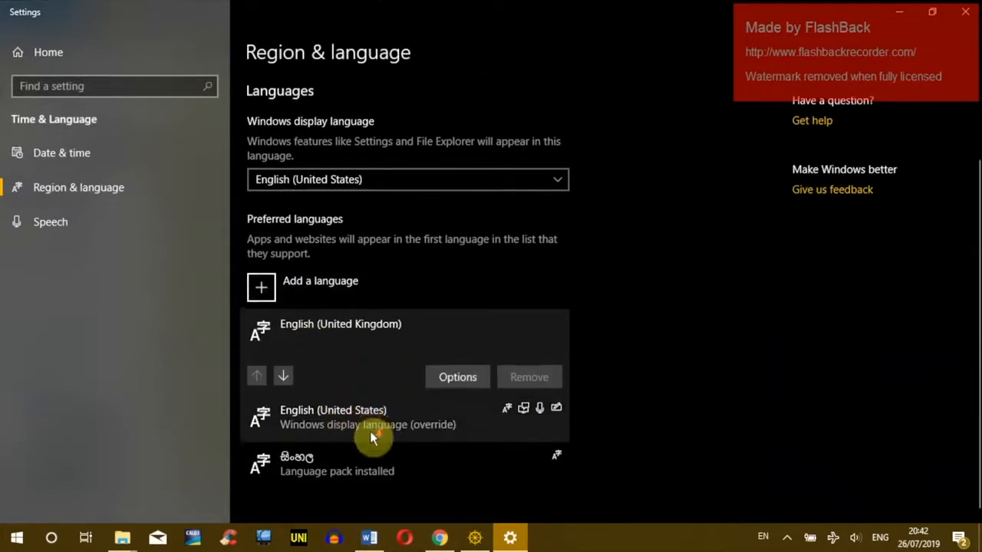
{"action": "left_click", "coordinate": [329, 408]}
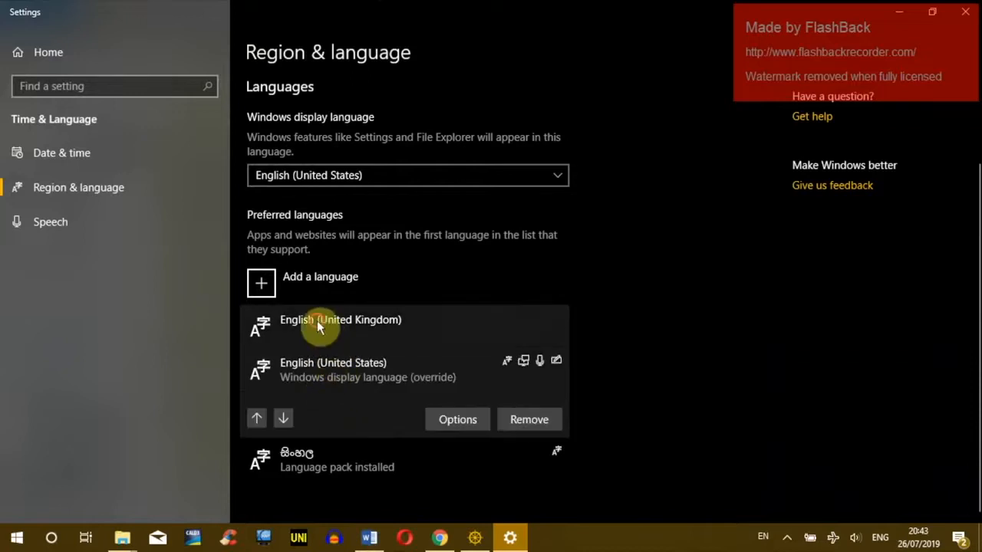
{"action": "left_click", "coordinate": [330, 326]}
{"action": "left_click", "coordinate": [471, 376]}
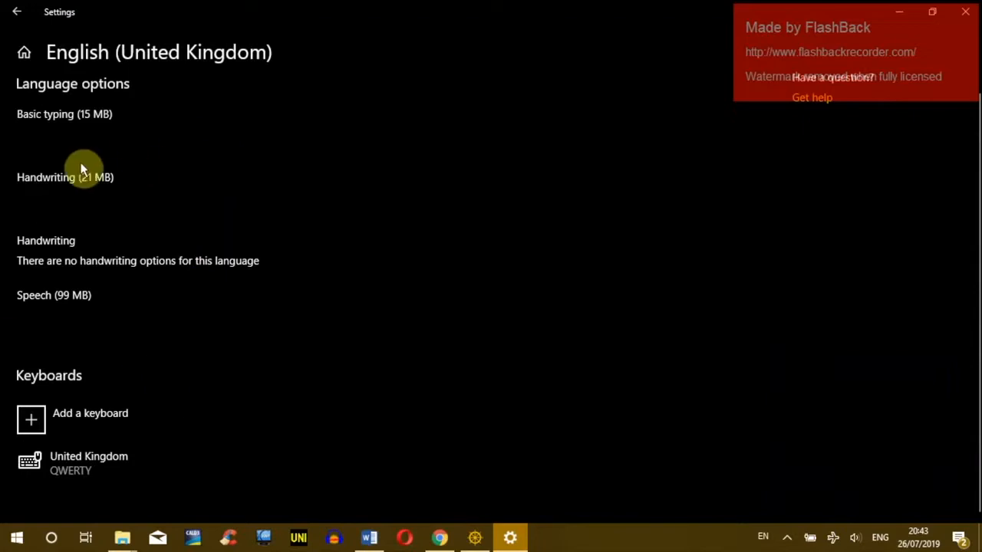
{"action": "left_click", "coordinate": [81, 463]}
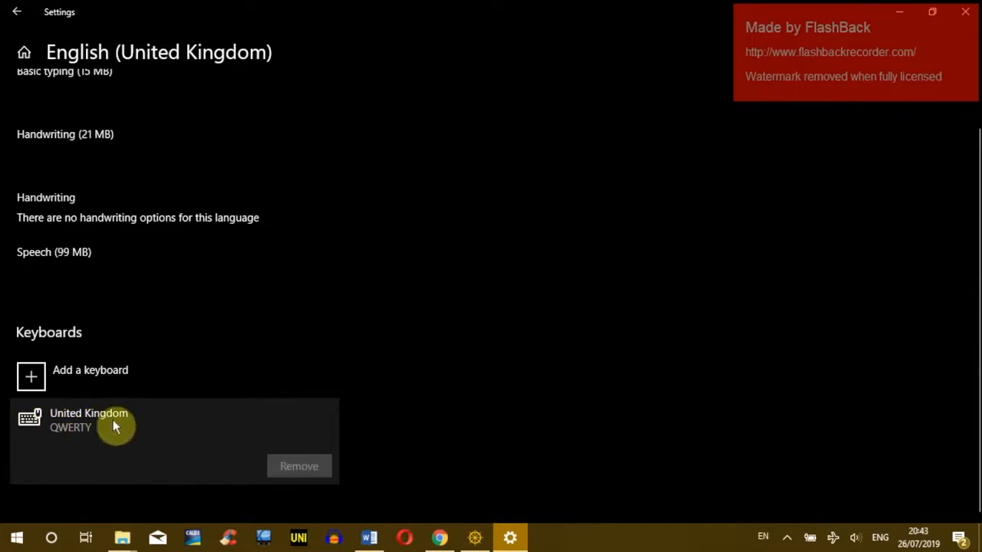
{"action": "left_click", "coordinate": [21, 19]}
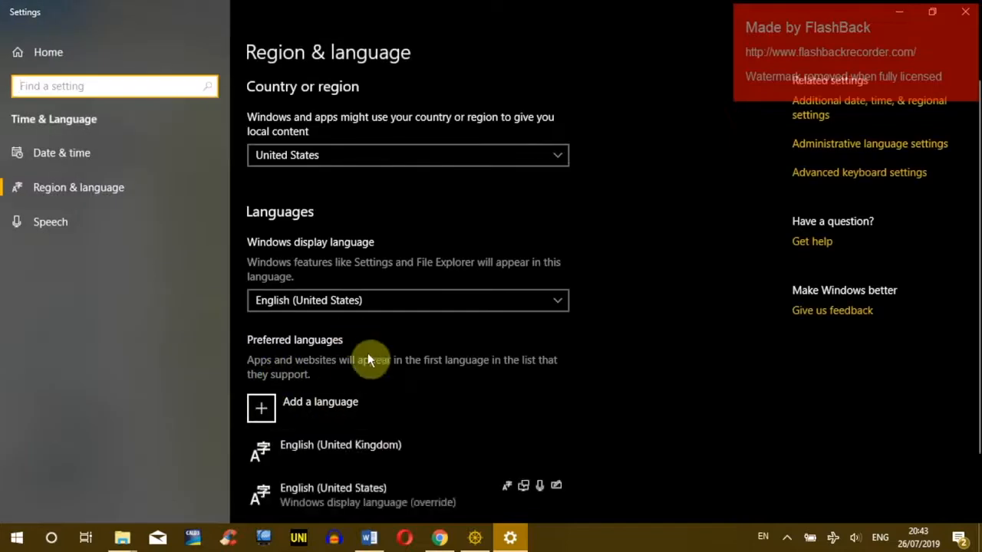
Step: Review English (United States) options including the Zawgyi Myanmar keyboard, then select enukpali in Explorer
{"action": "scroll", "coordinate": [366, 420], "scroll_direction": "down", "scroll_amount": 2}
{"action": "left_click", "coordinate": [322, 420]}
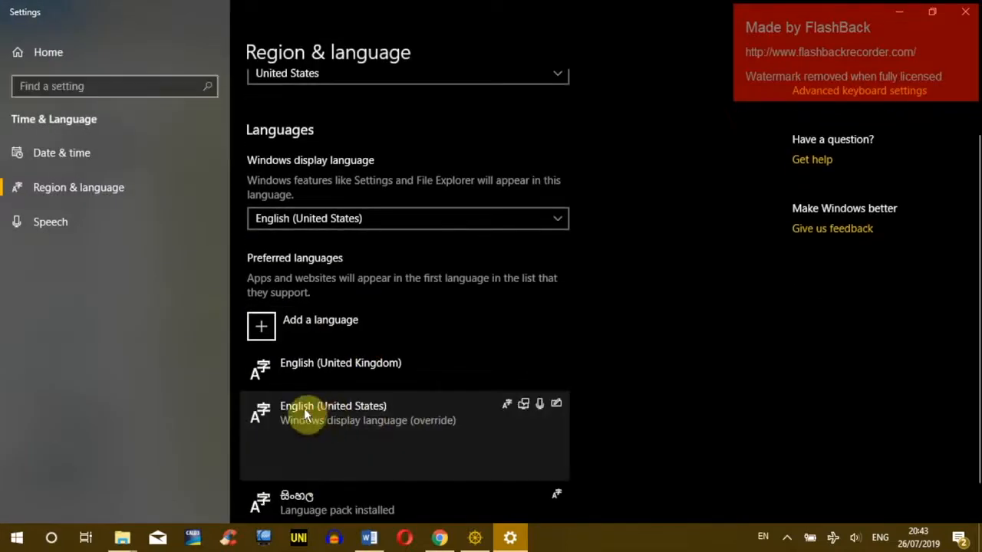
{"action": "left_click", "coordinate": [457, 464]}
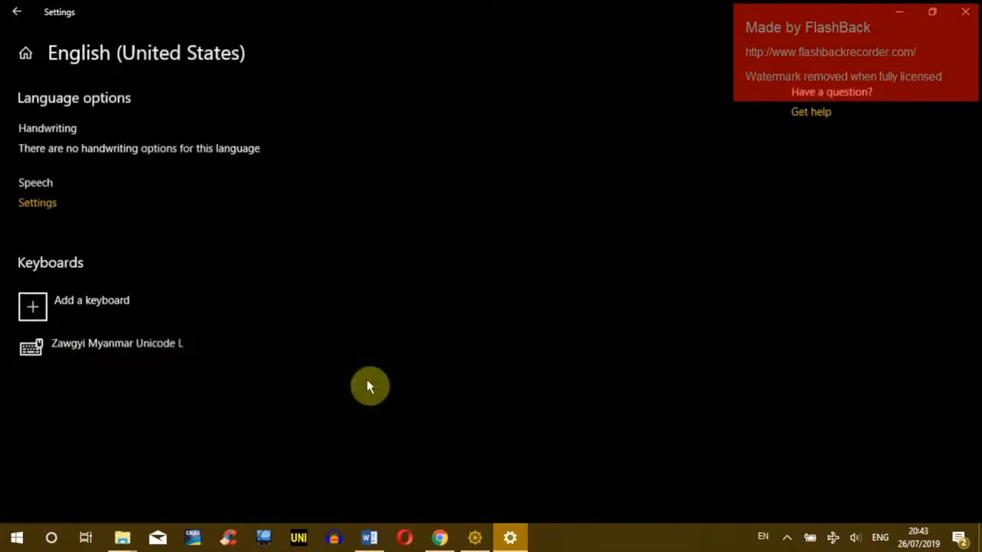
{"action": "left_click", "coordinate": [66, 355]}
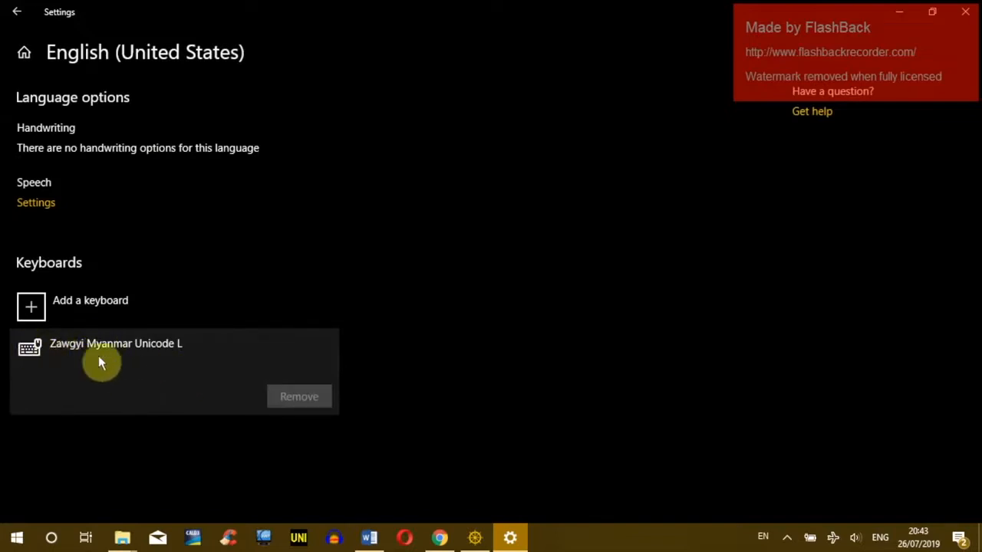
{"action": "left_click", "coordinate": [16, 11]}
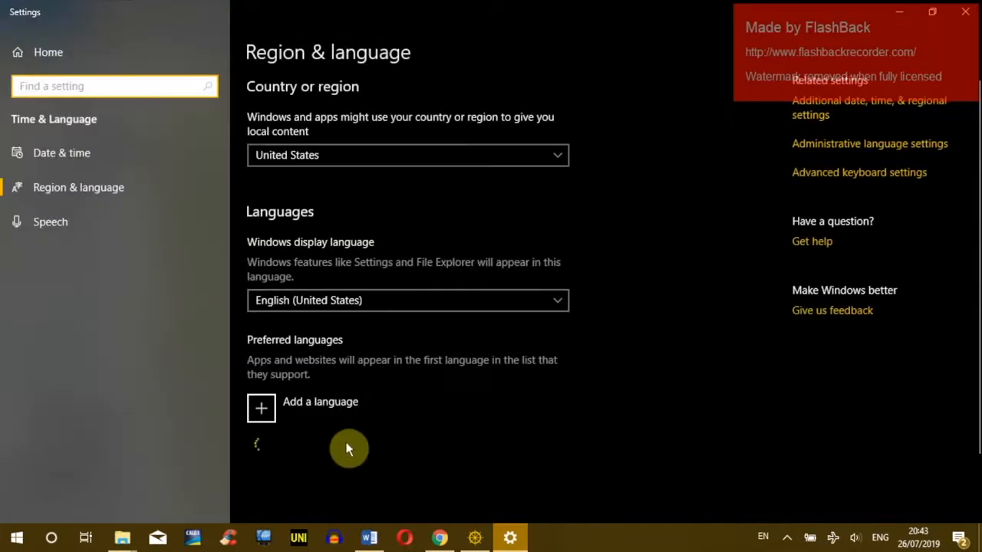
{"action": "scroll", "coordinate": [360, 430], "scroll_direction": "down", "scroll_amount": 2}
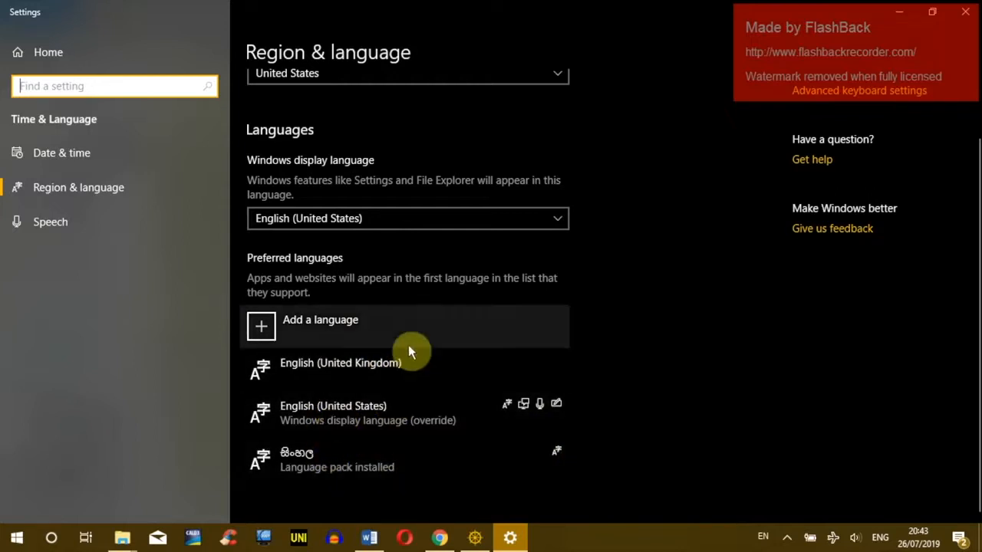
{"action": "left_click", "coordinate": [322, 371]}
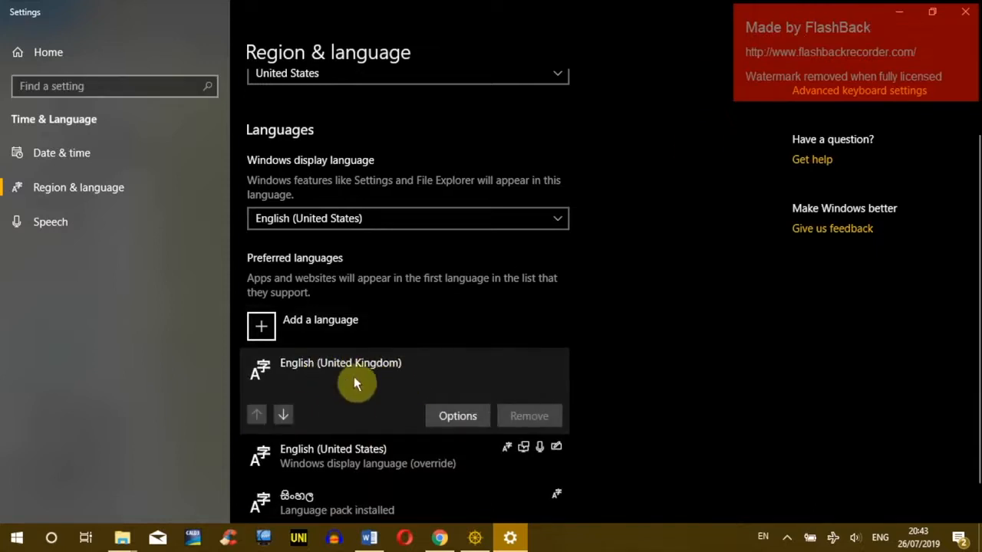
{"action": "left_click", "coordinate": [898, 12]}
{"action": "left_click", "coordinate": [703, 96]}
Step: Run setup in the enukpali folder to repair the UK + Pali keyboard layout
{"action": "double_click", "coordinate": [734, 98]}
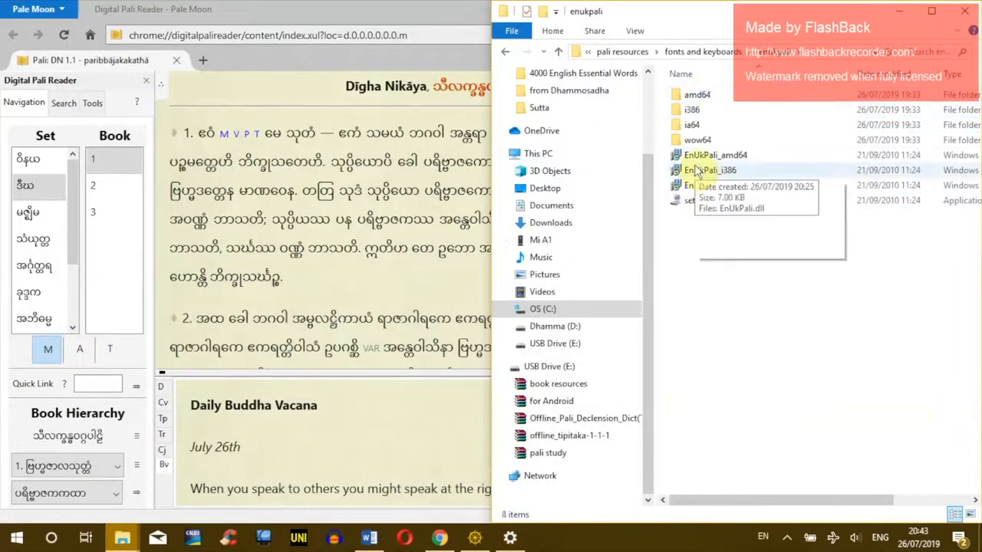
{"action": "double_click", "coordinate": [711, 204]}
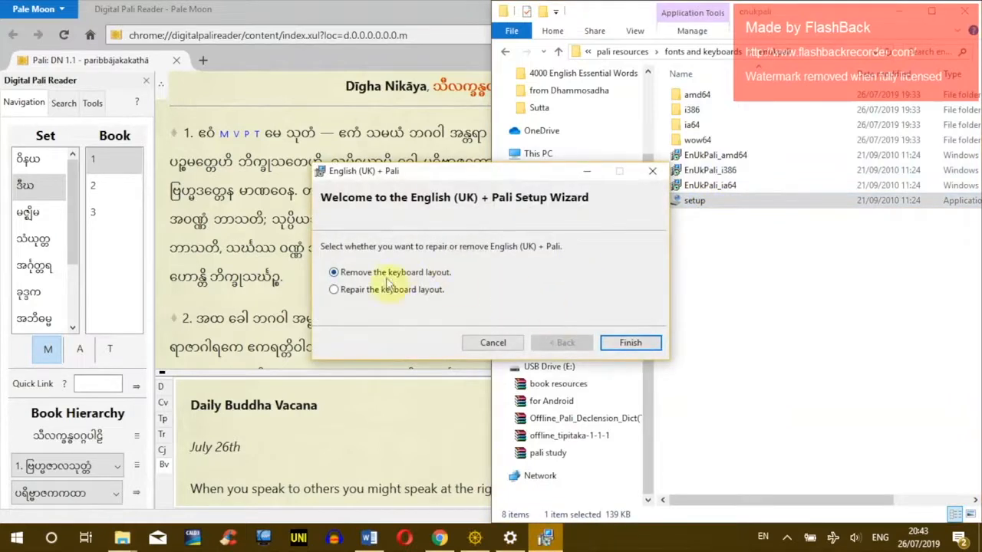
{"action": "left_click_drag", "start_coordinate": [430, 170], "coordinate": [346, 146]}
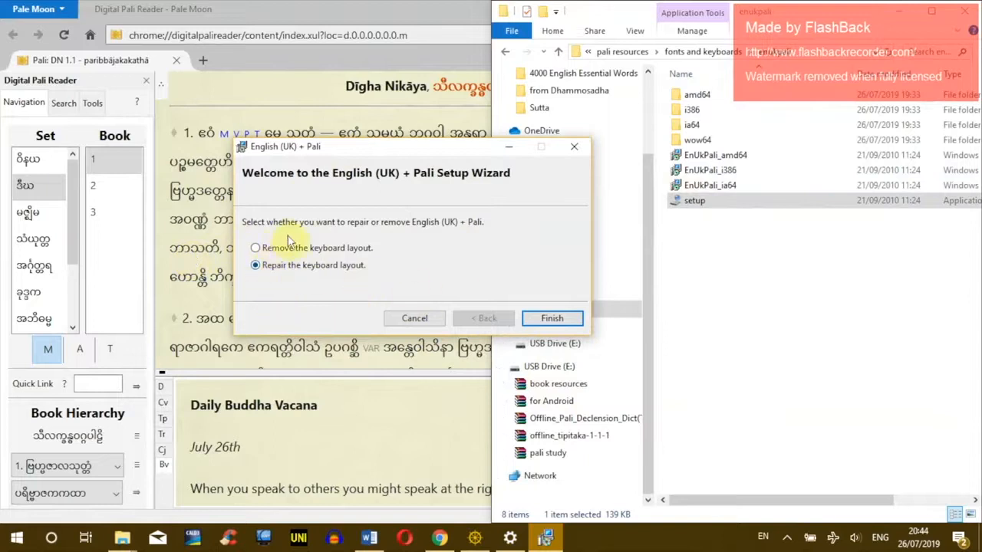
{"action": "left_click", "coordinate": [551, 318]}
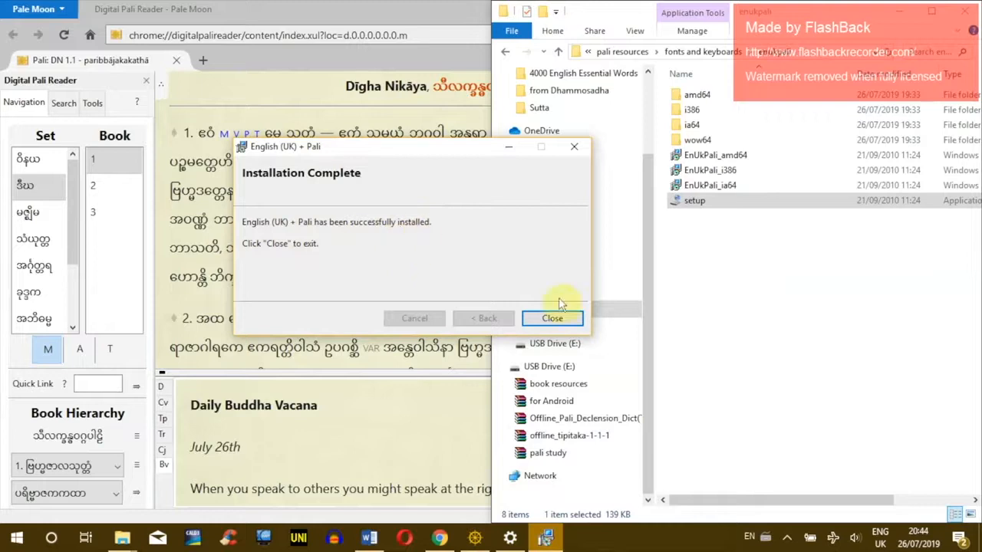
{"action": "left_click", "coordinate": [552, 318]}
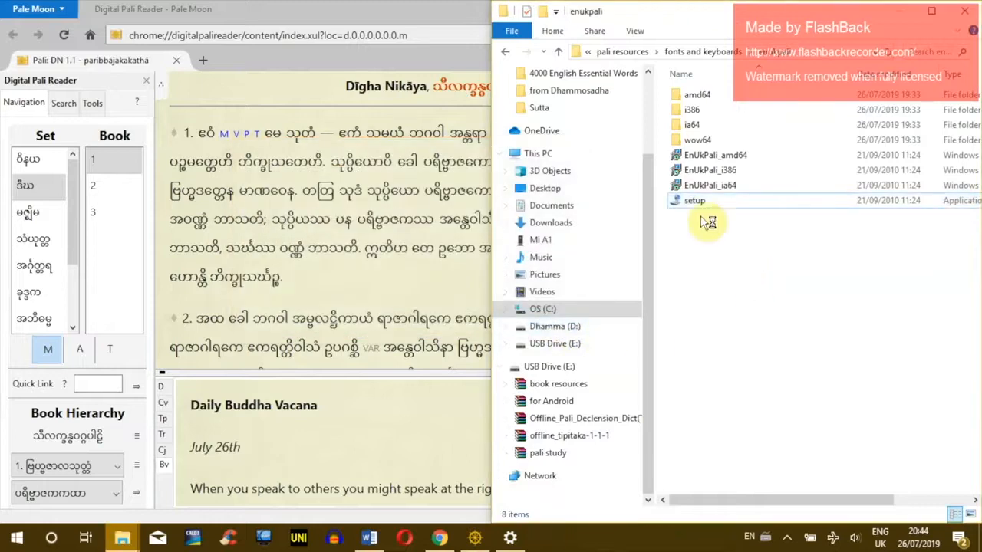
Step: Open the English (United Kingdom) language options from the tray language list
{"action": "right_click", "coordinate": [880, 543]}
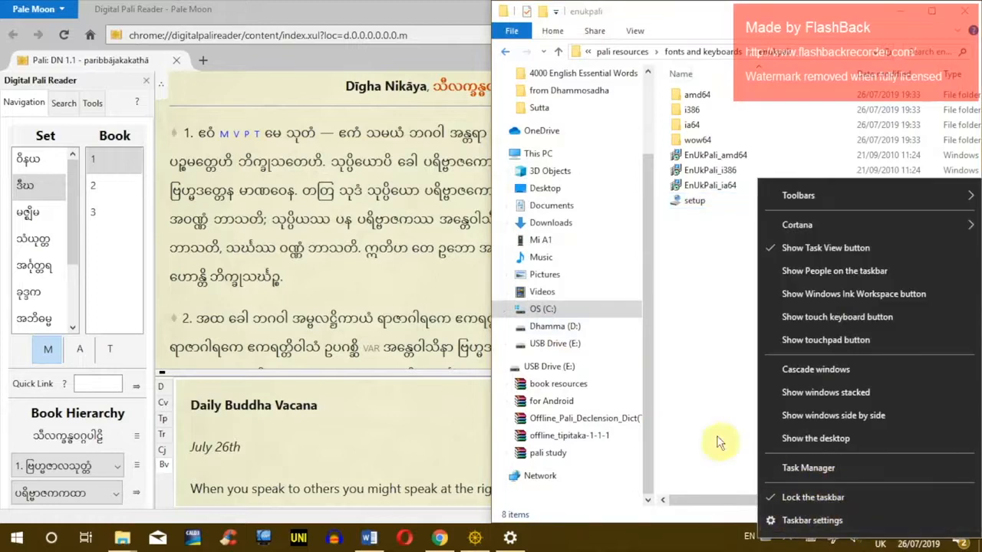
{"action": "key", "text": "Escape"}
{"action": "left_click", "coordinate": [880, 537]}
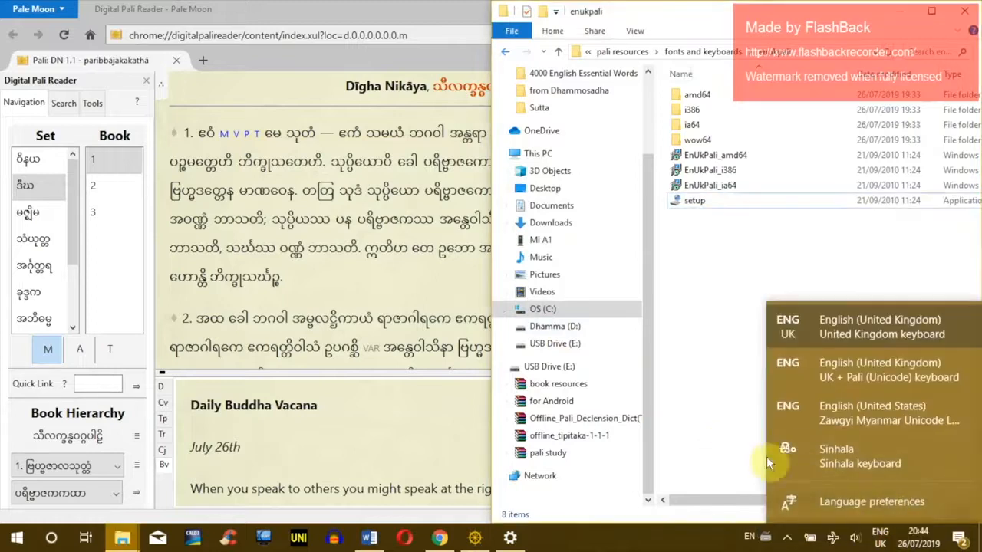
{"action": "left_click", "coordinate": [835, 490]}
{"action": "scroll", "coordinate": [443, 259], "scroll_direction": "up", "scroll_amount": 2}
{"action": "scroll", "coordinate": [428, 298], "scroll_direction": "down", "scroll_amount": 2}
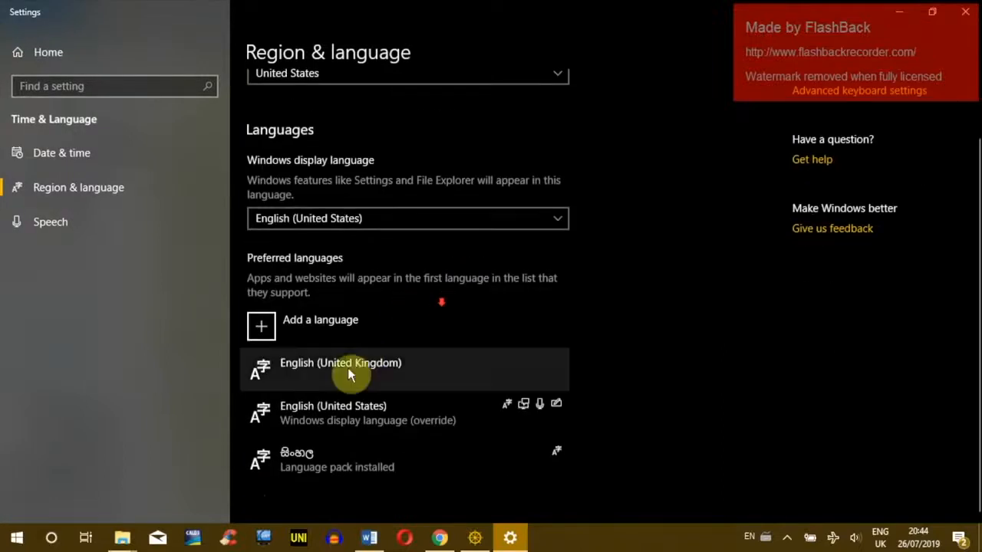
{"action": "left_click", "coordinate": [334, 371]}
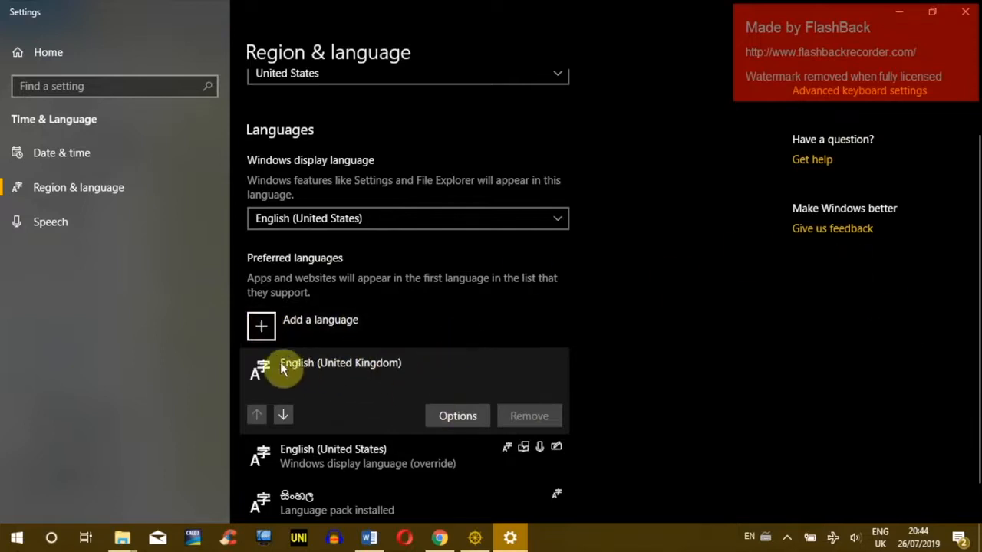
{"action": "left_click", "coordinate": [456, 416]}
Step: Remove the United Kingdom QWERTY keyboard, leaving only UK + Pali (Unicode)
{"action": "scroll", "coordinate": [222, 268], "scroll_direction": "down", "scroll_amount": 1}
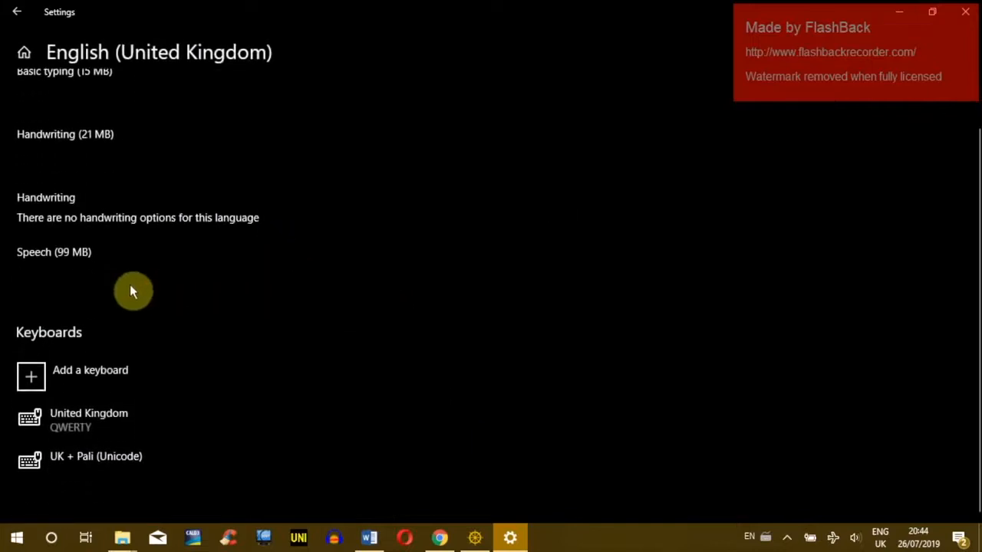
{"action": "left_click", "coordinate": [66, 459]}
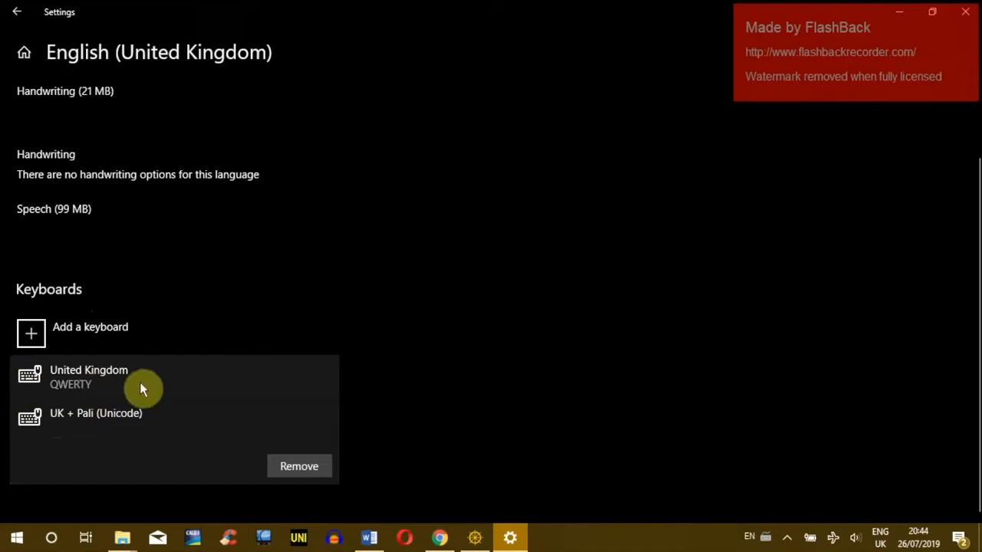
{"action": "left_click", "coordinate": [74, 382]}
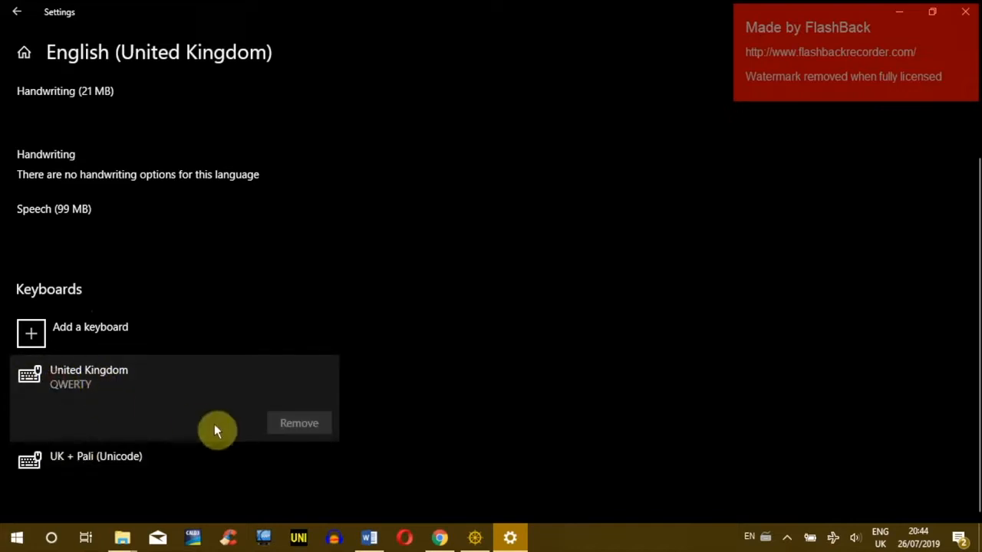
{"action": "left_click", "coordinate": [106, 466]}
{"action": "left_click", "coordinate": [154, 380]}
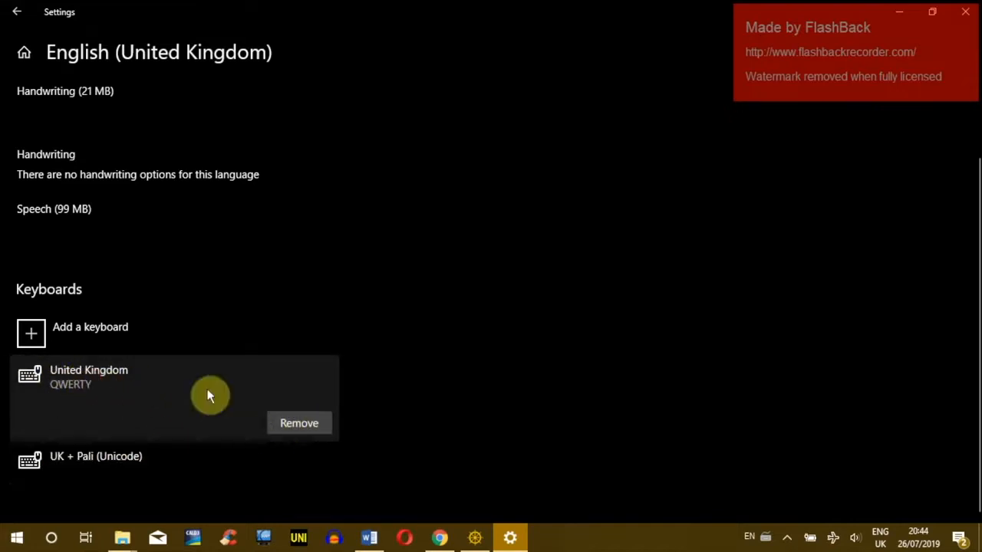
{"action": "left_click", "coordinate": [307, 424]}
{"action": "left_click", "coordinate": [72, 460]}
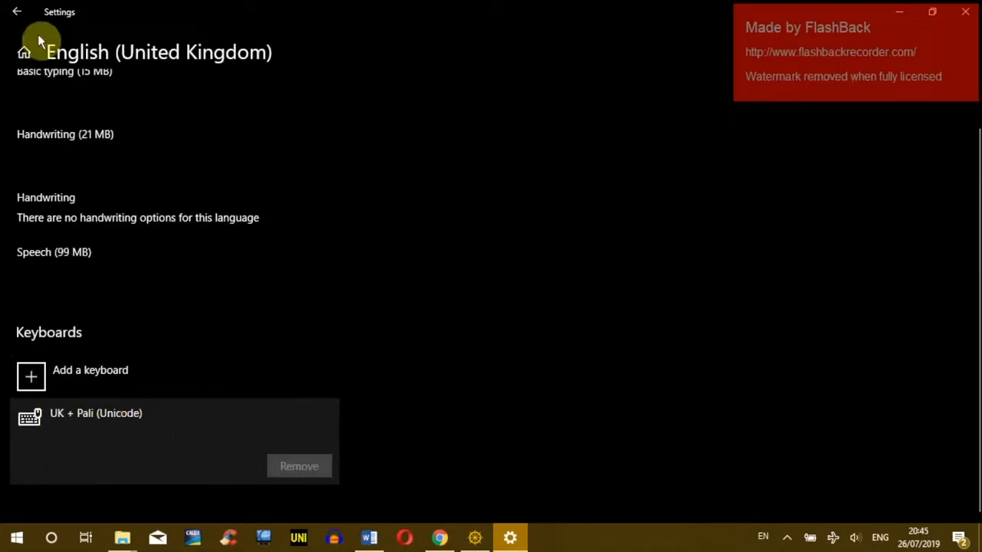
{"action": "left_click", "coordinate": [16, 11]}
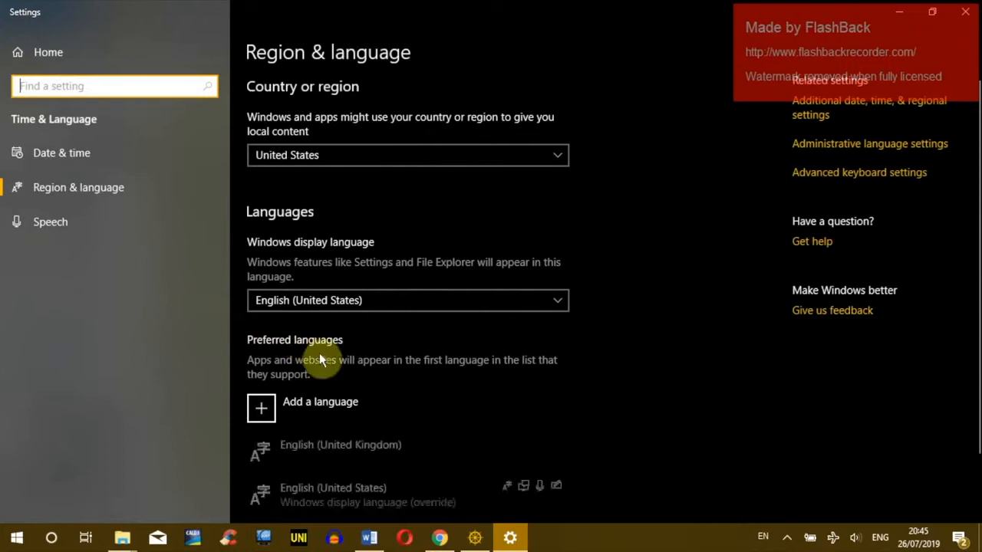
Step: Clear the stray Myanmar characters typed into the Settings search box
{"action": "scroll", "coordinate": [318, 352], "scroll_direction": "down", "scroll_amount": 2}
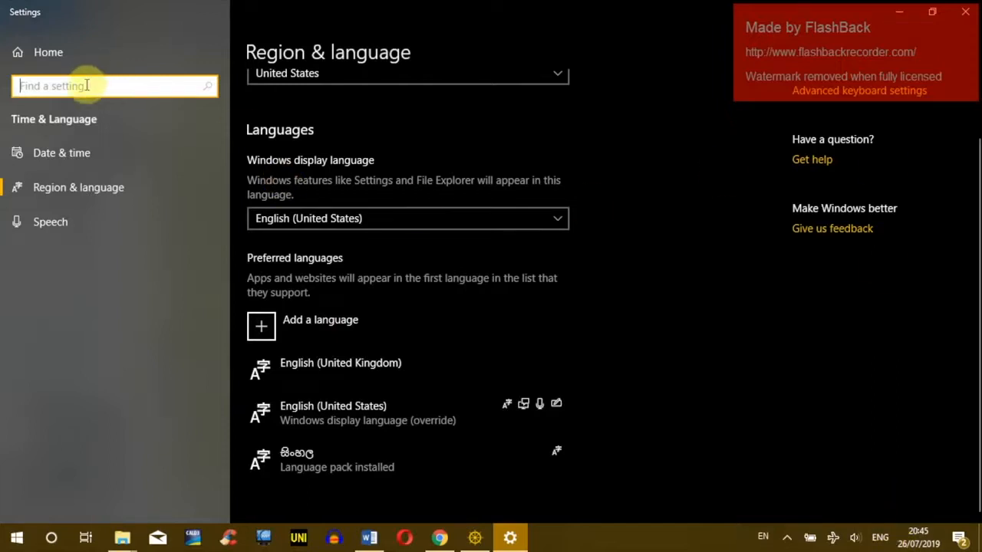
{"action": "type", "text": "ේිේිါါိ့်"}
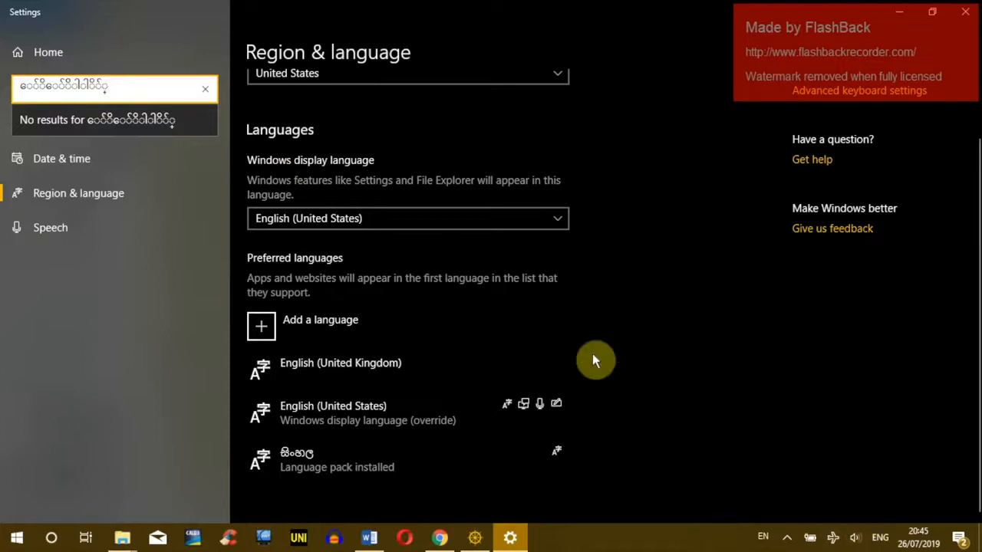
{"action": "left_click", "coordinate": [205, 90]}
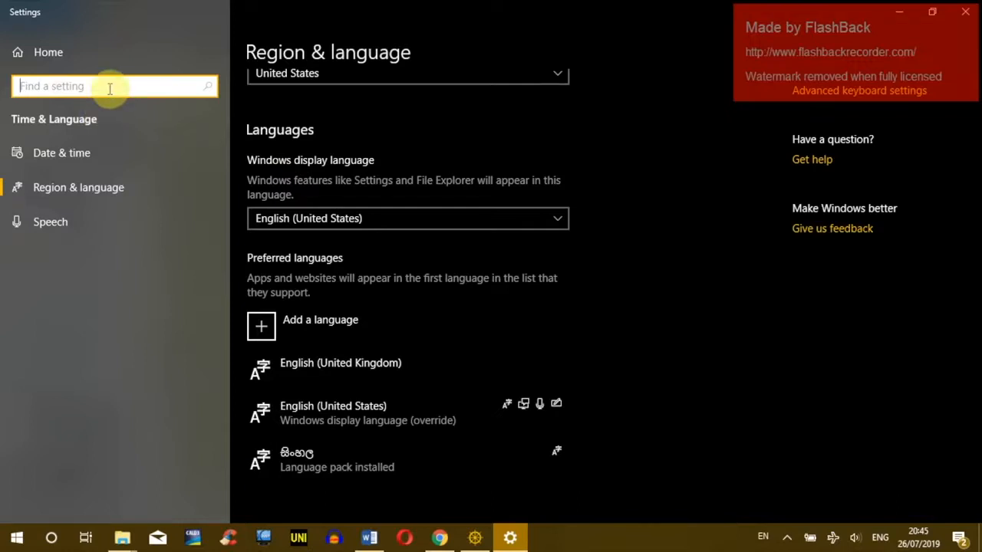
Step: Cycle input methods with Alt+Shift to the UK + Pali keyboard and minimize Settings
{"action": "key", "text": "alt+shift"}
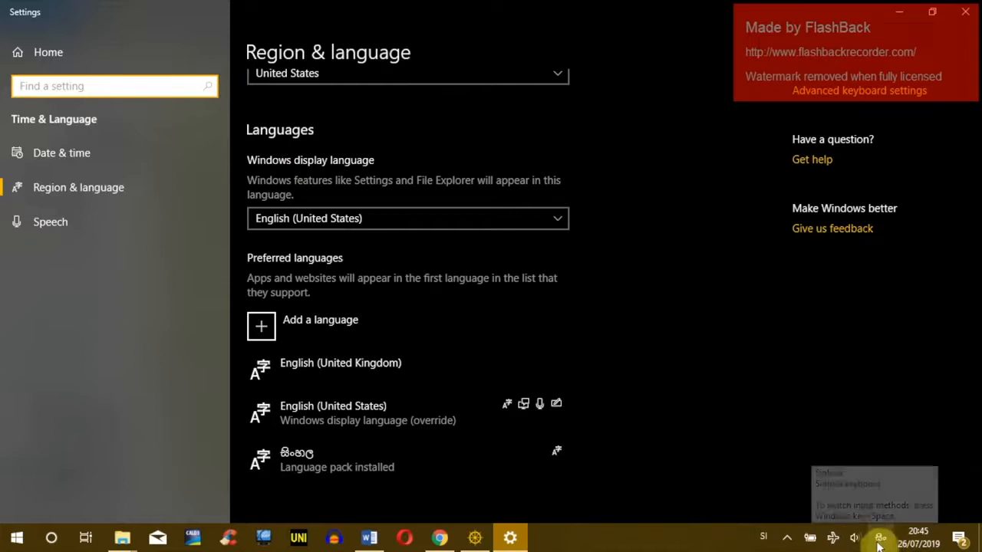
{"action": "key", "text": "alt+shift"}
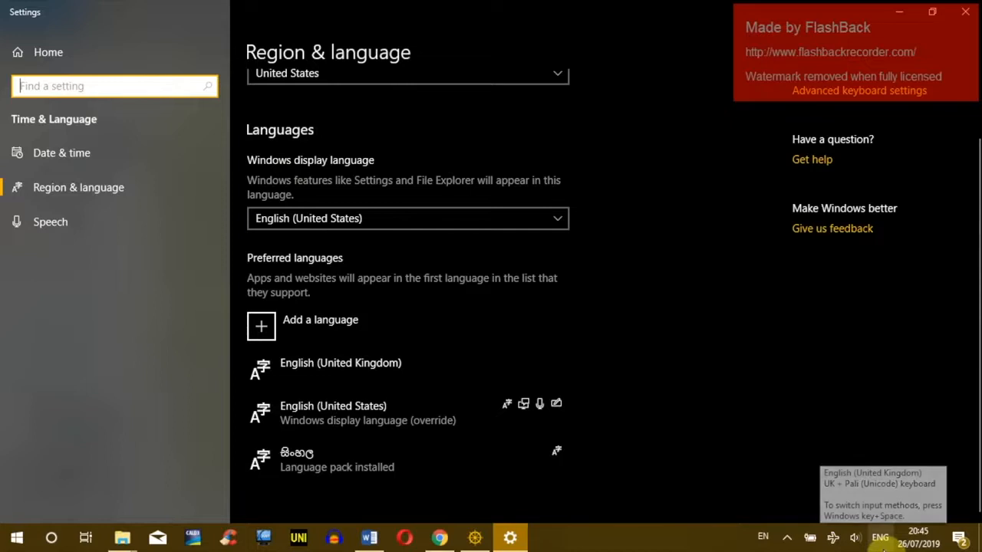
{"action": "key", "text": "alt+shift"}
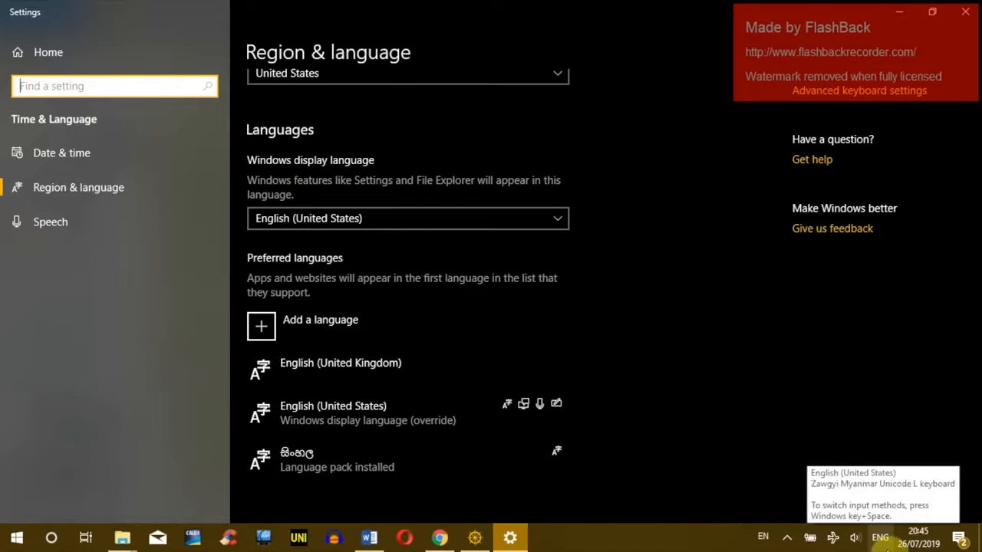
{"action": "key", "text": "alt+shift"}
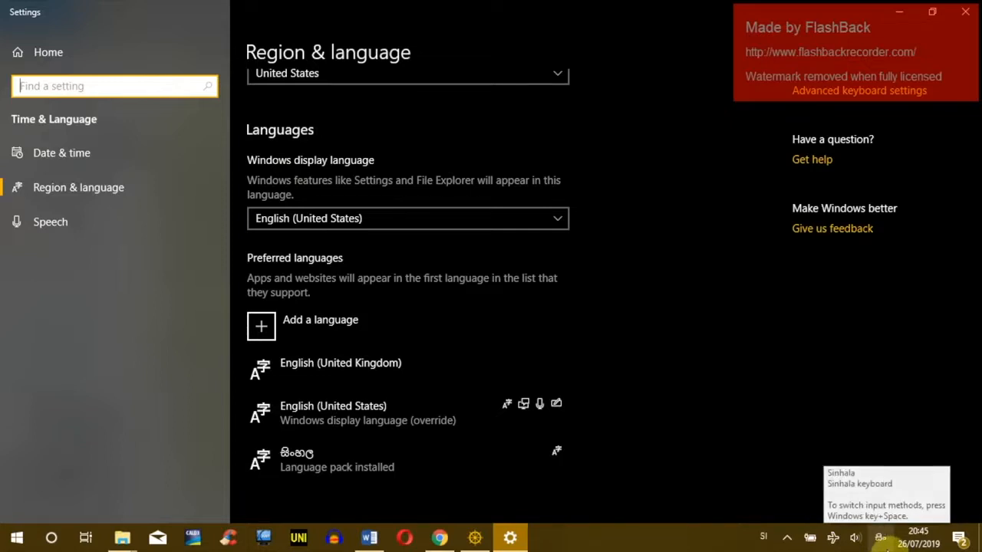
{"action": "key", "text": "alt+shift"}
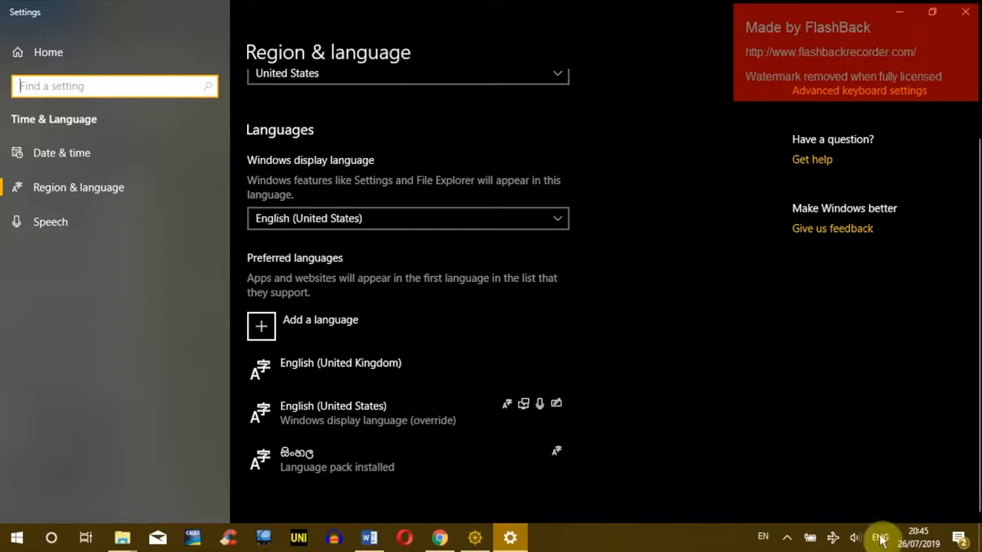
{"action": "key", "text": "alt+shift"}
{"action": "key", "text": "alt+shift"}
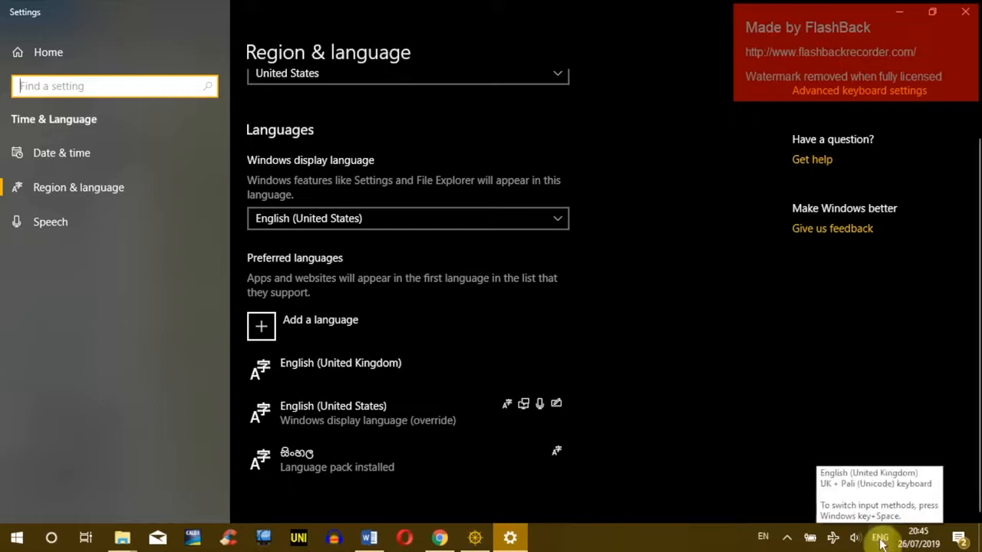
{"action": "left_click", "coordinate": [899, 11]}
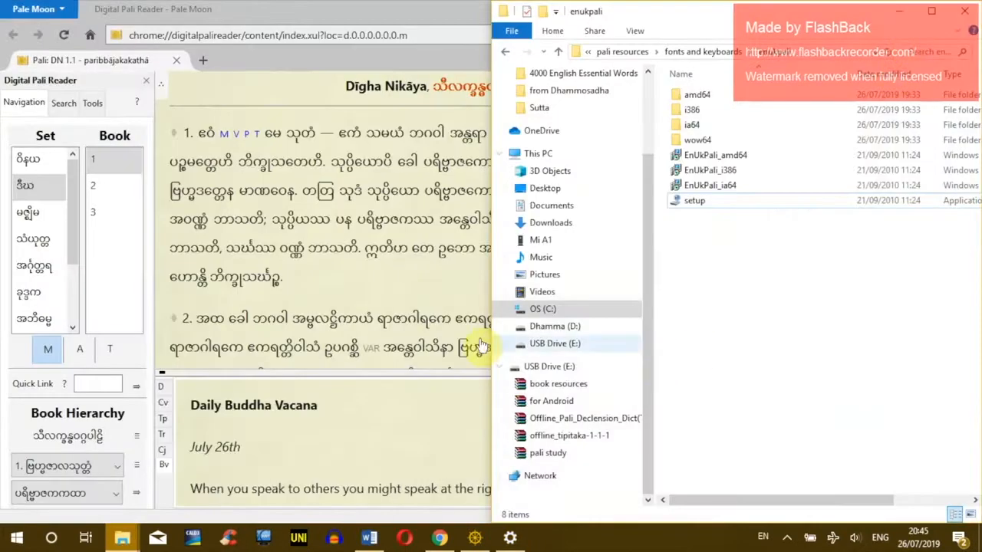
Step: Start an unbulleted line below the list in Word and type āīūṇṅñ
{"action": "left_click", "coordinate": [369, 538]}
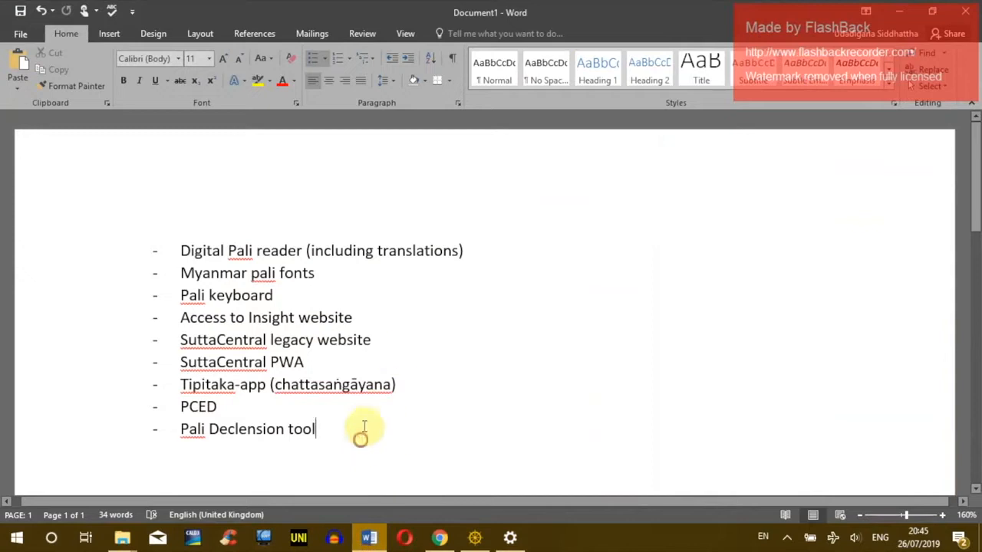
{"action": "scroll", "coordinate": [361, 438], "scroll_direction": "down", "scroll_amount": 3}
{"action": "key", "text": "Return"}
{"action": "key", "text": "Return"}
{"action": "key", "text": "BackSpace"}
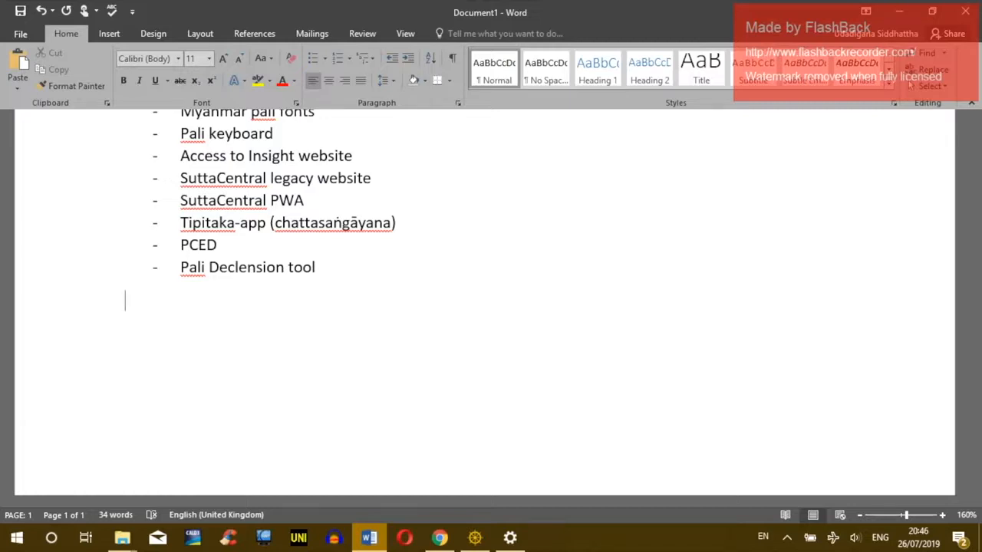
{"action": "type", "text": "āīū"}
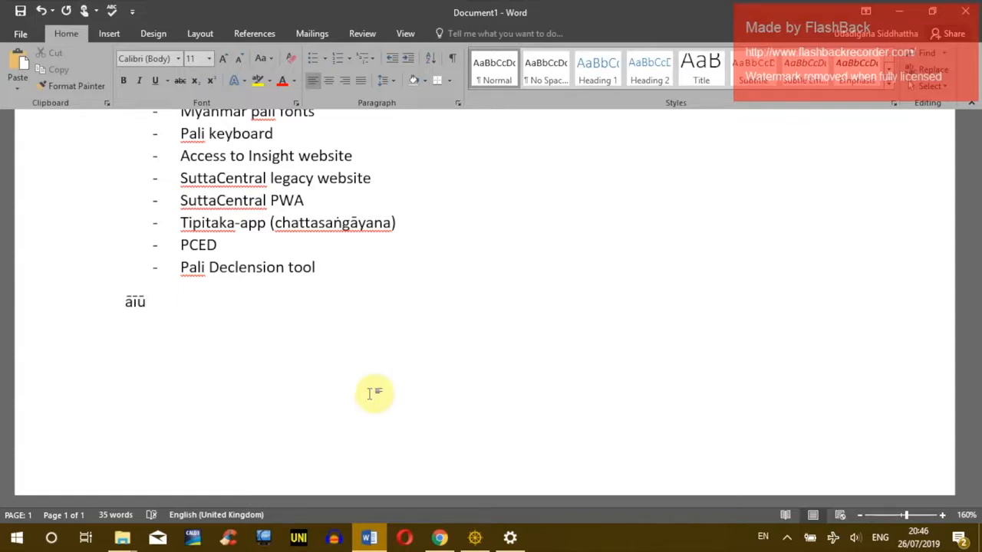
{"action": "type", "text": "ṇ"}
{"action": "type", "text": "ṅ"}
{"action": "type", "text": "©"}
{"action": "key", "text": "BackSpace"}
{"action": "type", "text": "ñ"}
Step: Add ṇṅñṭḍṃ, éṛ and śśṣ to the test line and insert footnote 1
{"action": "type", "text": "ṇṅñ"}
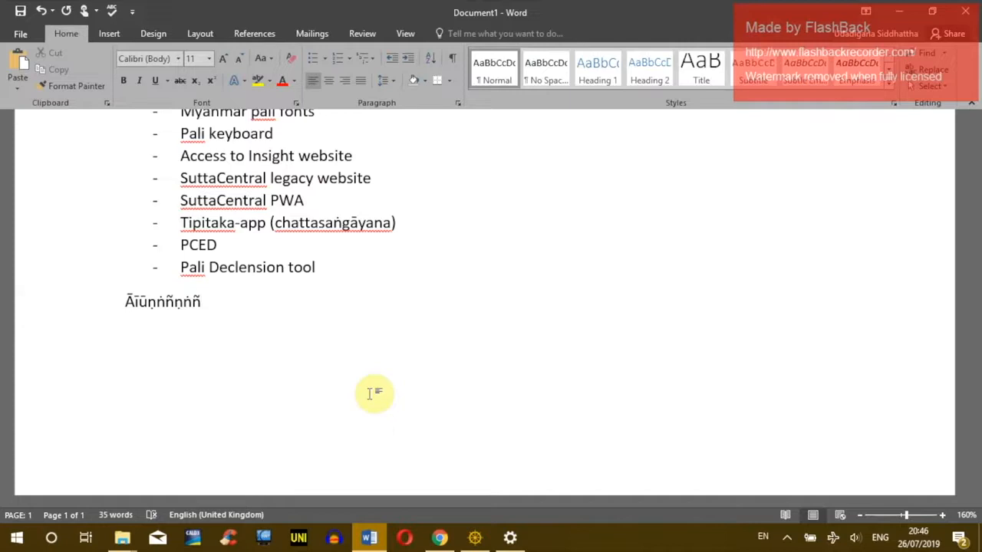
{"action": "type", "text": "ṭḍ"}
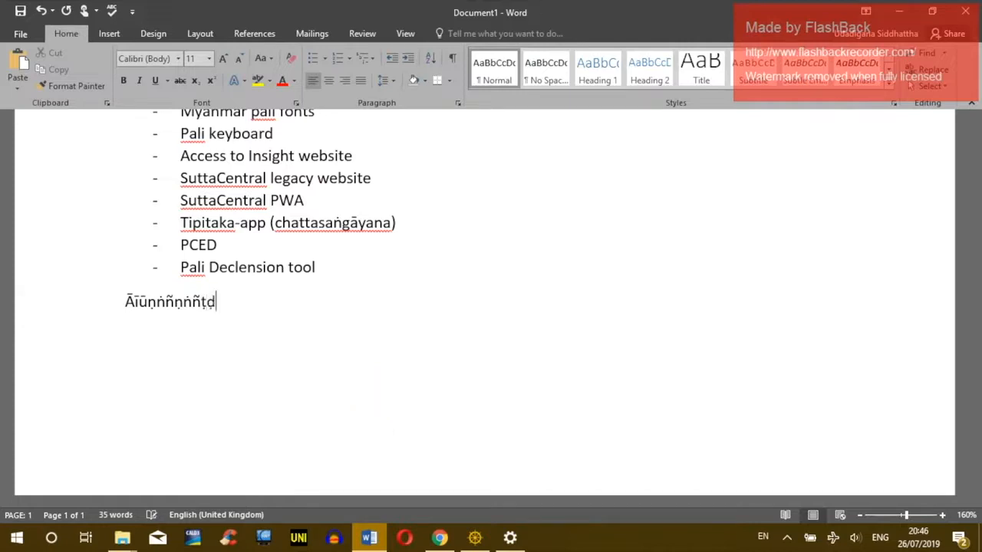
{"action": "type", "text": "ṃ"}
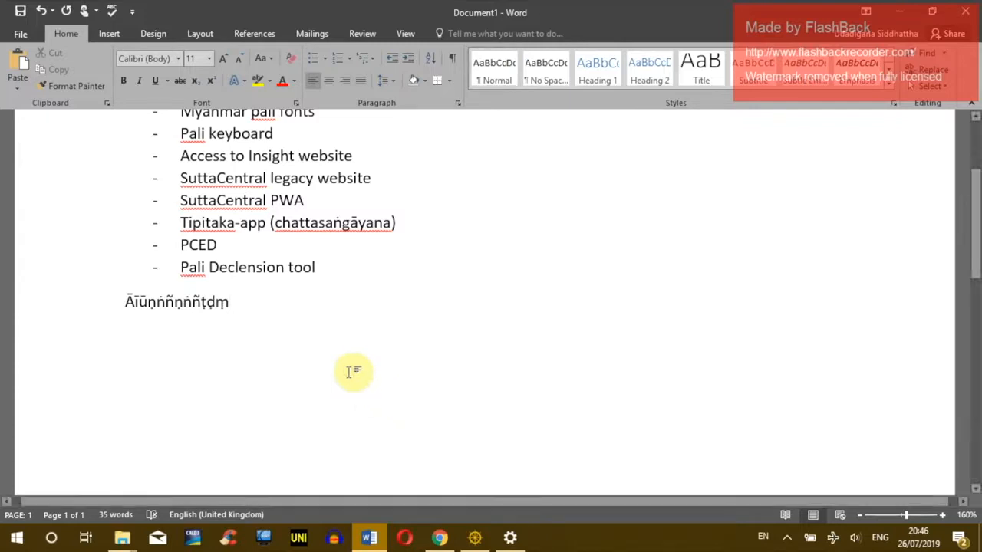
{"action": "type", "text": "ś"}
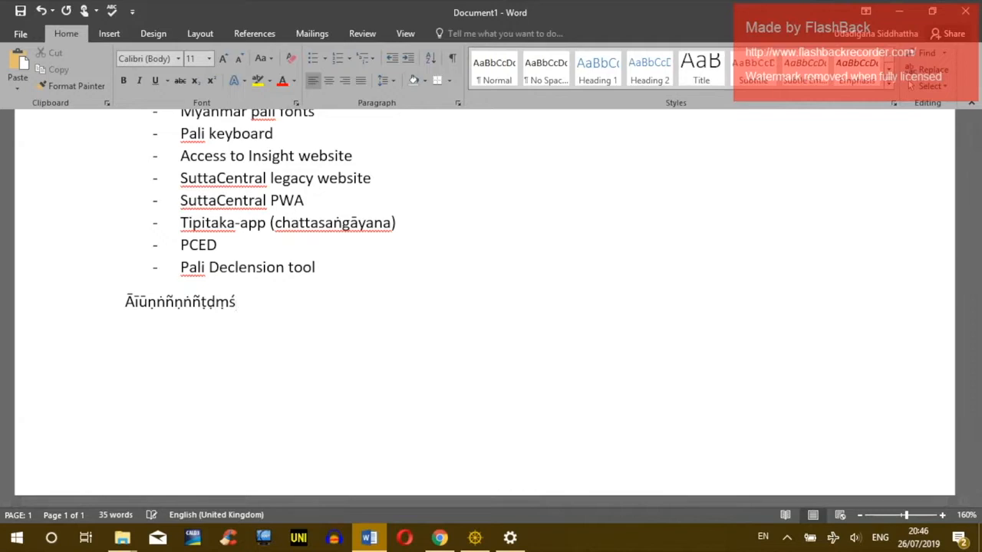
{"action": "type", "text": "śṣ"}
{"action": "key", "text": "Left"}
{"action": "key", "text": "Left"}
{"action": "key", "text": "Left"}
{"action": "type", "text": "éṛ"}
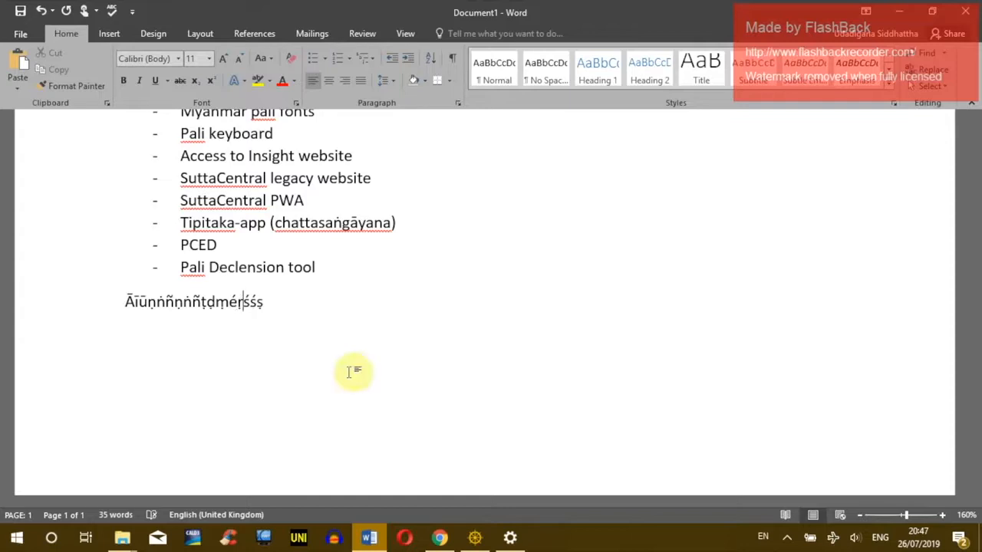
{"action": "key", "text": "ctrl+alt+f"}
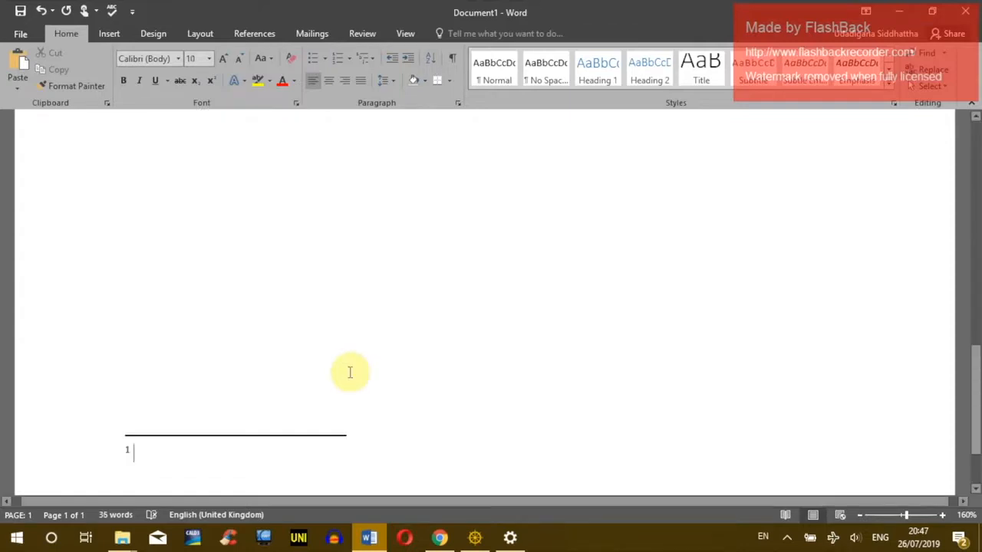
{"action": "scroll", "coordinate": [368, 368], "scroll_direction": "up", "scroll_amount": 7}
{"action": "left_click", "coordinate": [347, 361]}
{"action": "scroll", "coordinate": [342, 335], "scroll_direction": "up", "scroll_amount": 2}
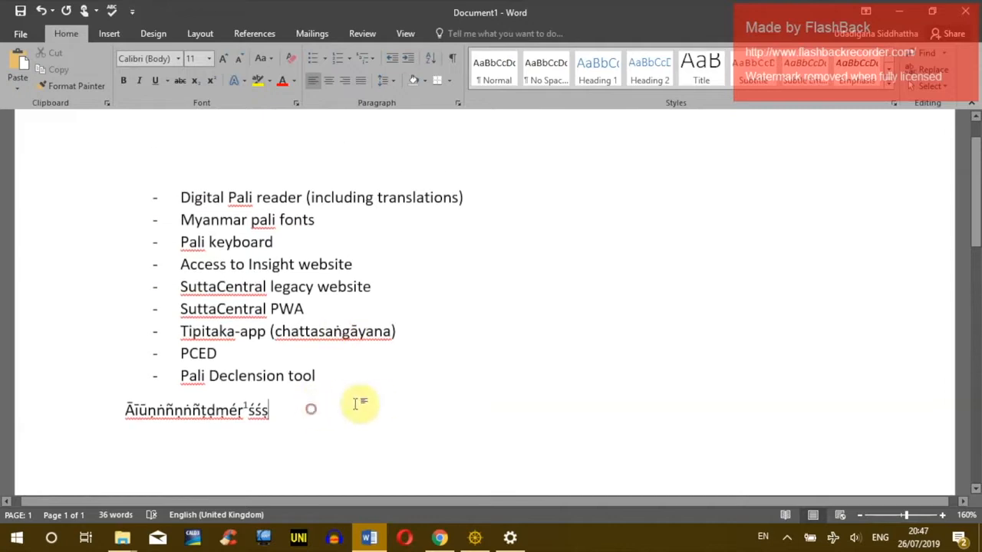
Step: Review the fonts and keyboards and browsers folders, including the ChromeStandaloneSetup installers
{"action": "left_click", "coordinate": [907, 13]}
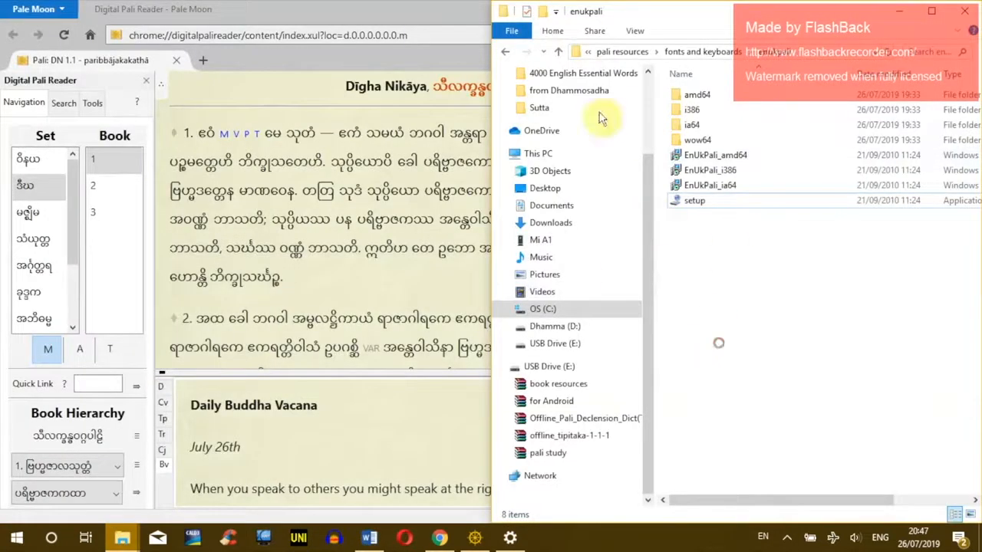
{"action": "left_click", "coordinate": [504, 52]}
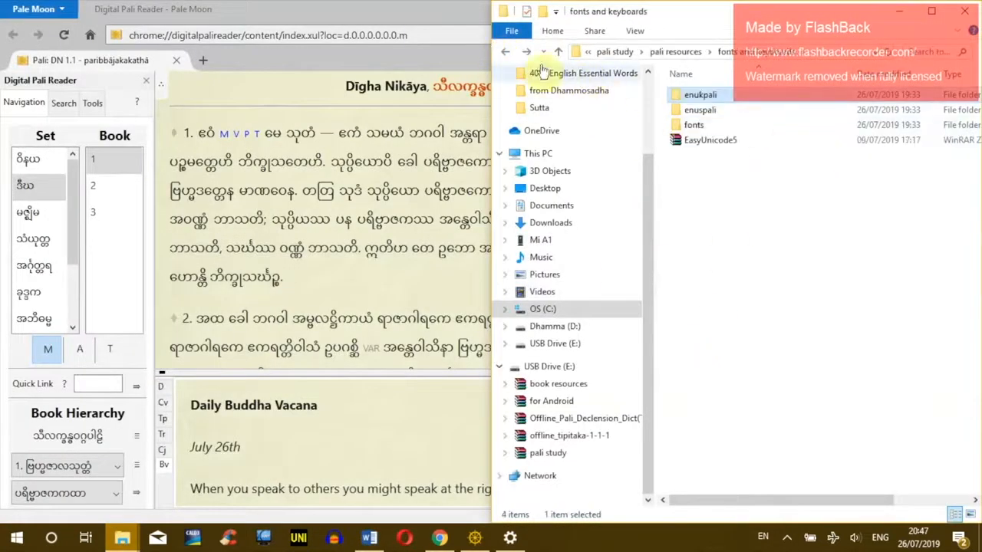
{"action": "left_click", "coordinate": [707, 142]}
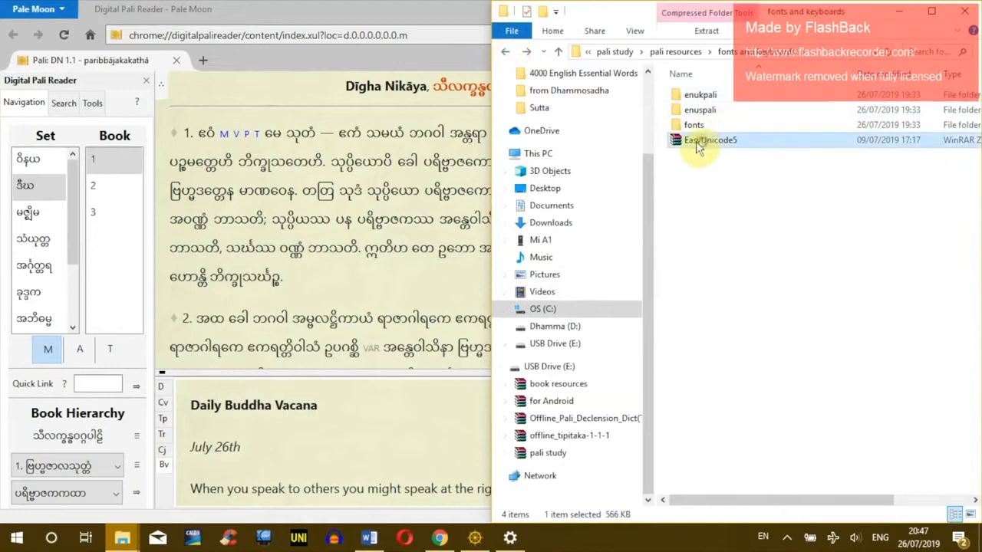
{"action": "left_click", "coordinate": [505, 51]}
{"action": "double_click", "coordinate": [699, 96]}
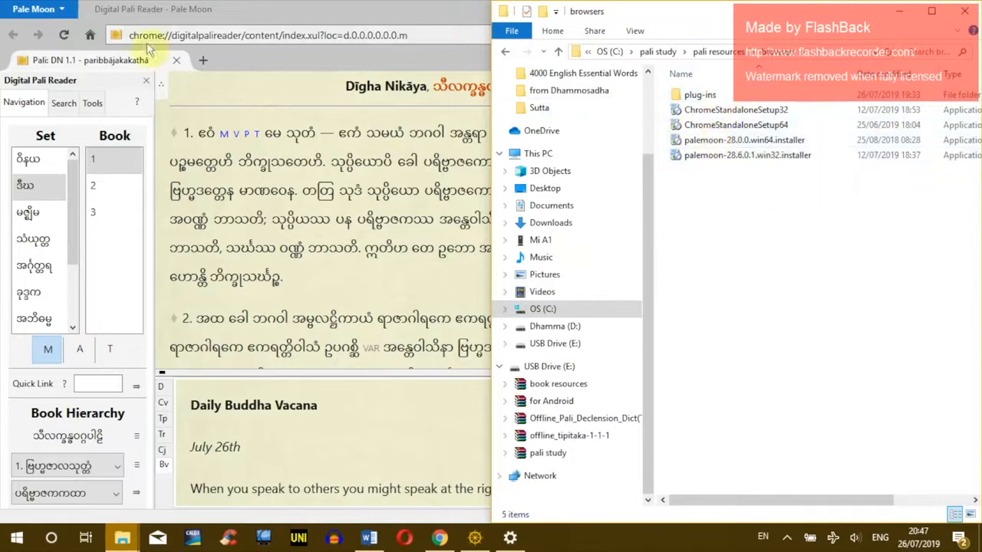
{"action": "left_click", "coordinate": [720, 109]}
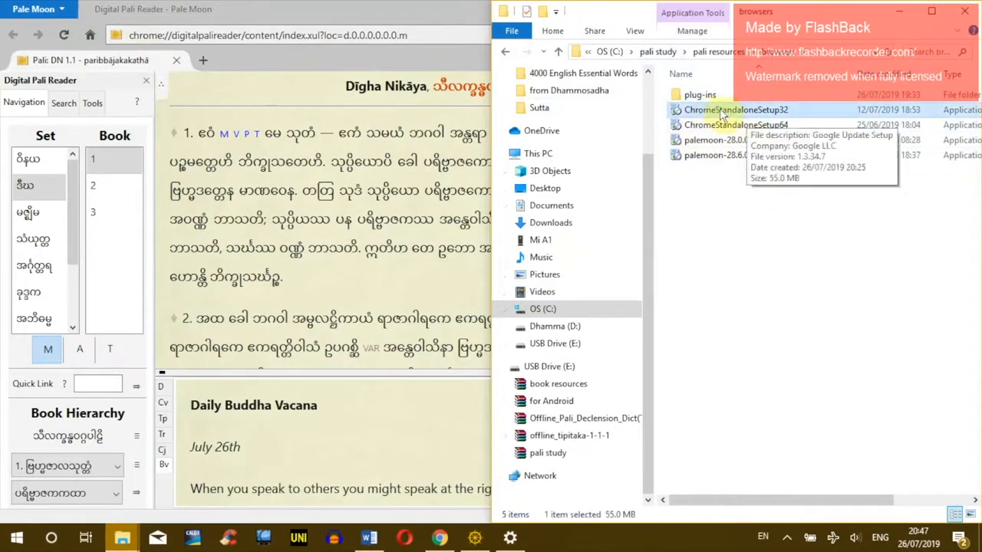
{"action": "left_click", "coordinate": [717, 124]}
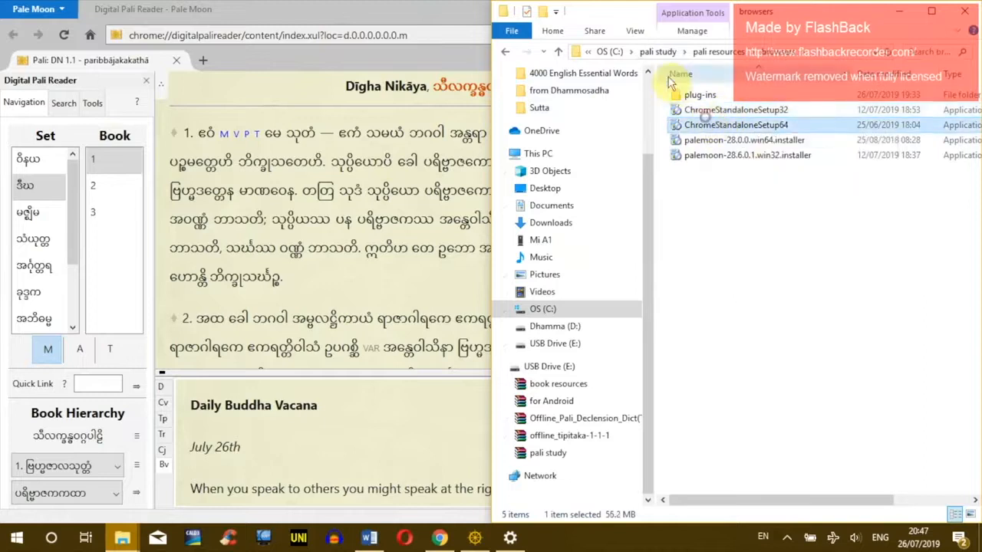
{"action": "left_click", "coordinate": [503, 50]}
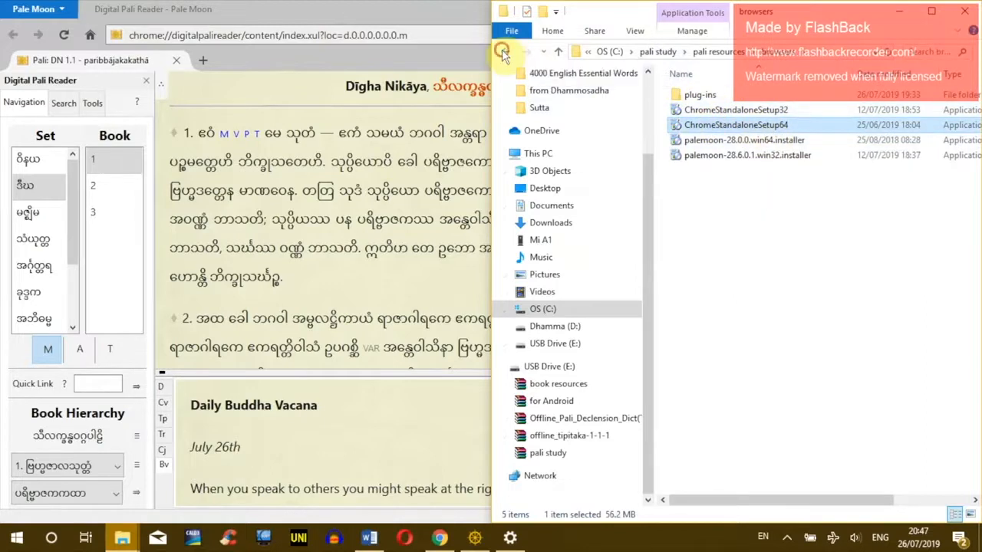
Step: Delete the browsers and fonts and keyboards folders from pali resources
{"action": "left_click_drag", "start_coordinate": [660, 90], "coordinate": [703, 110]}
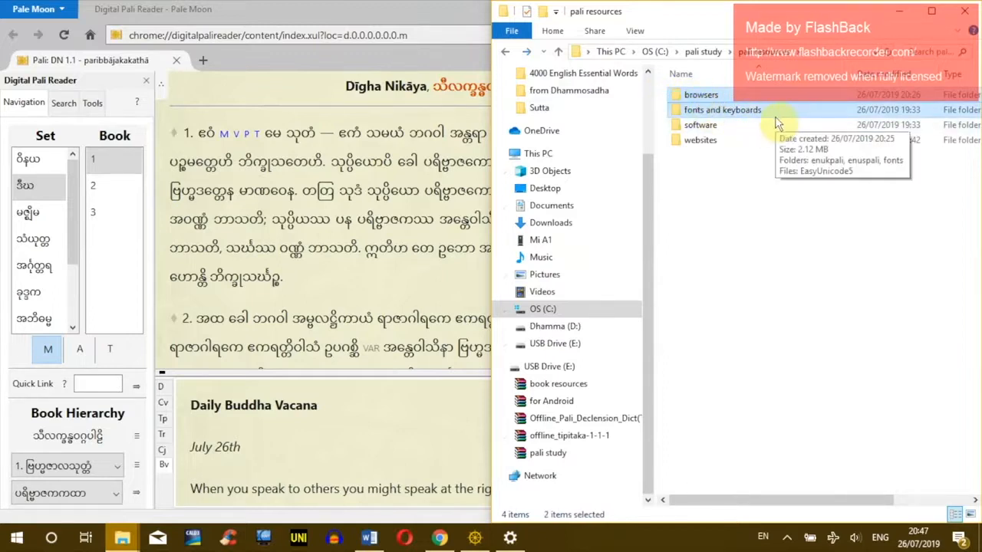
{"action": "key", "text": "Delete"}
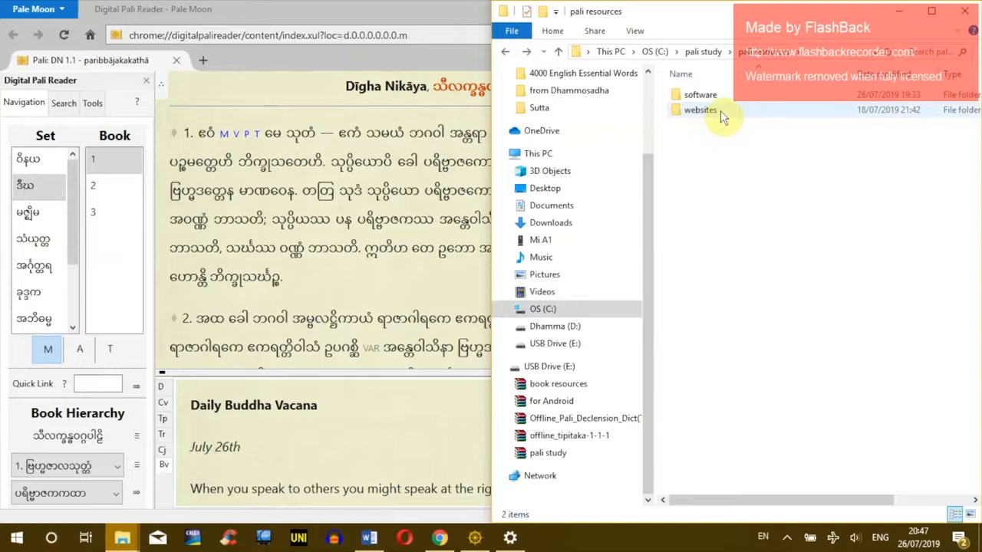
{"action": "left_click", "coordinate": [899, 14]}
{"action": "left_click", "coordinate": [900, 16]}
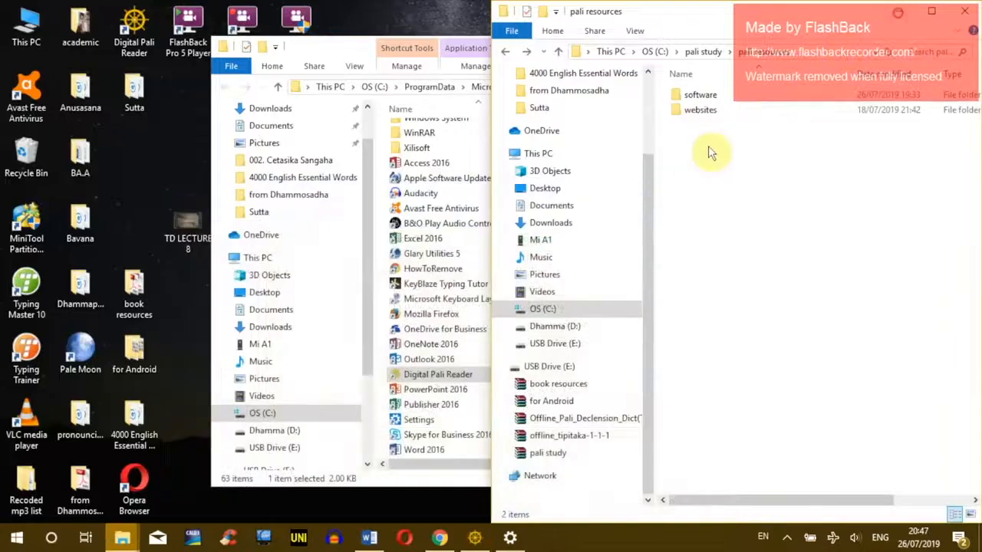
Step: Close the Start Menu Programs window and browse the websites folder's ati_website_mod, BuddhistTexts and sc-offline-2016-11-30
{"action": "left_click", "coordinate": [365, 58]}
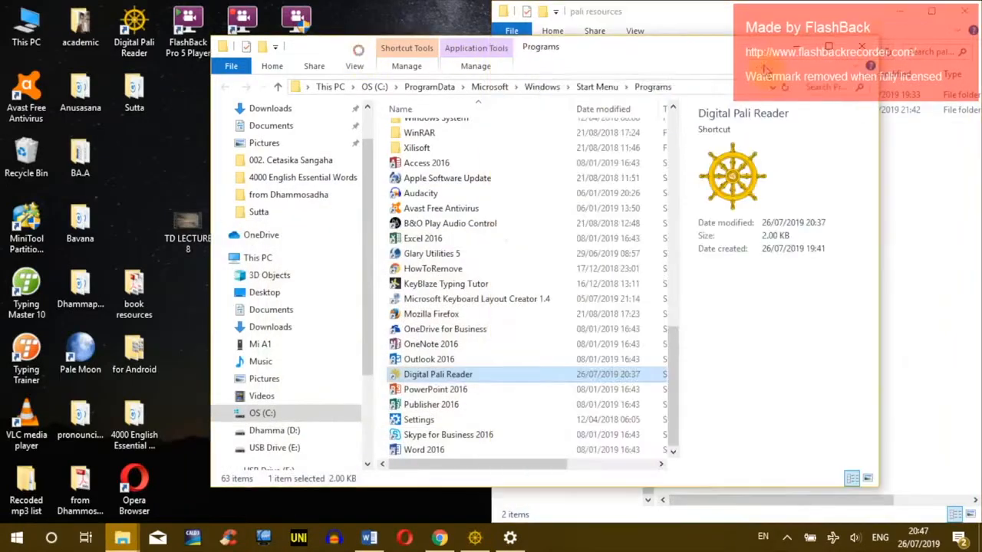
{"action": "left_click", "coordinate": [864, 47]}
{"action": "left_click", "coordinate": [779, 230]}
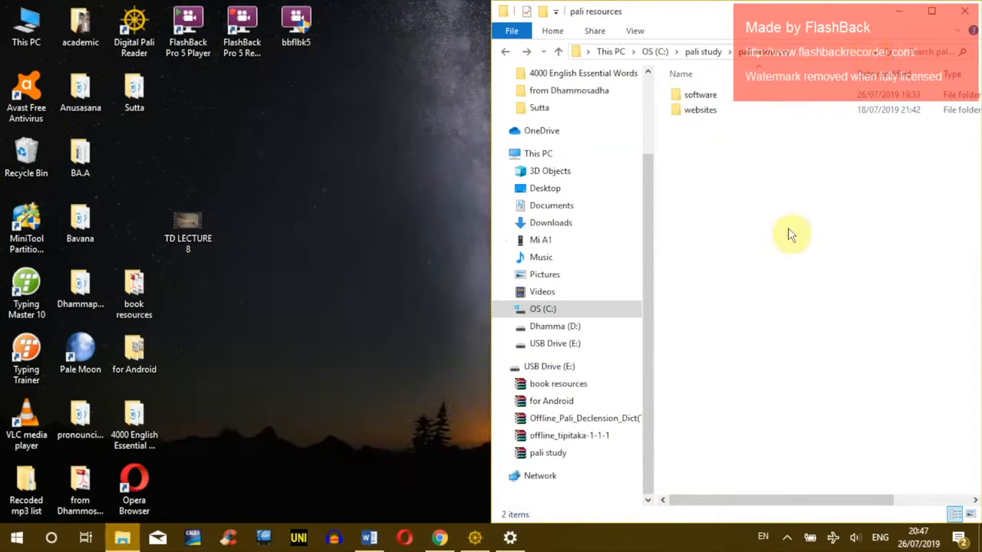
{"action": "double_click", "coordinate": [701, 109]}
{"action": "left_click_drag", "start_coordinate": [755, 134], "coordinate": [680, 110]}
{"action": "left_click", "coordinate": [686, 96]}
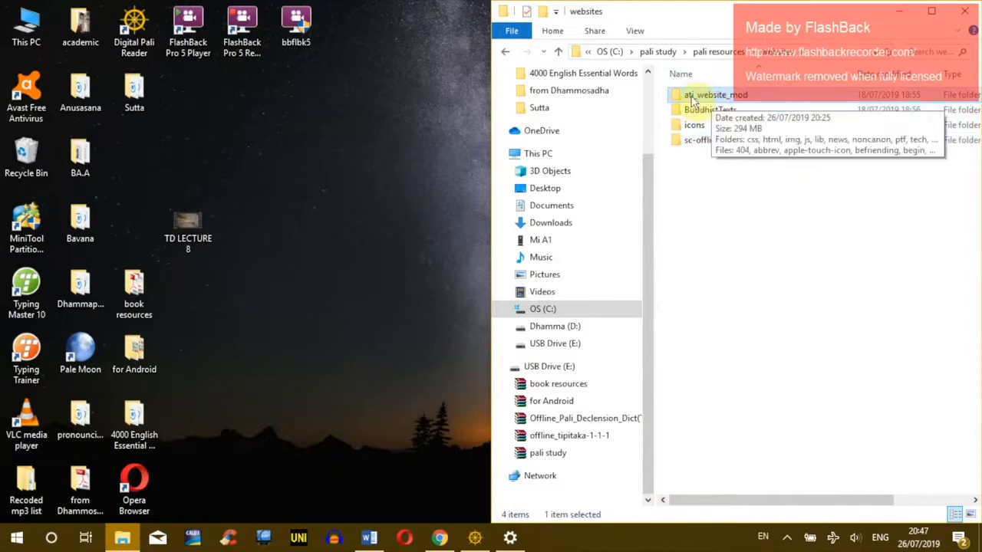
{"action": "left_click", "coordinate": [699, 108]}
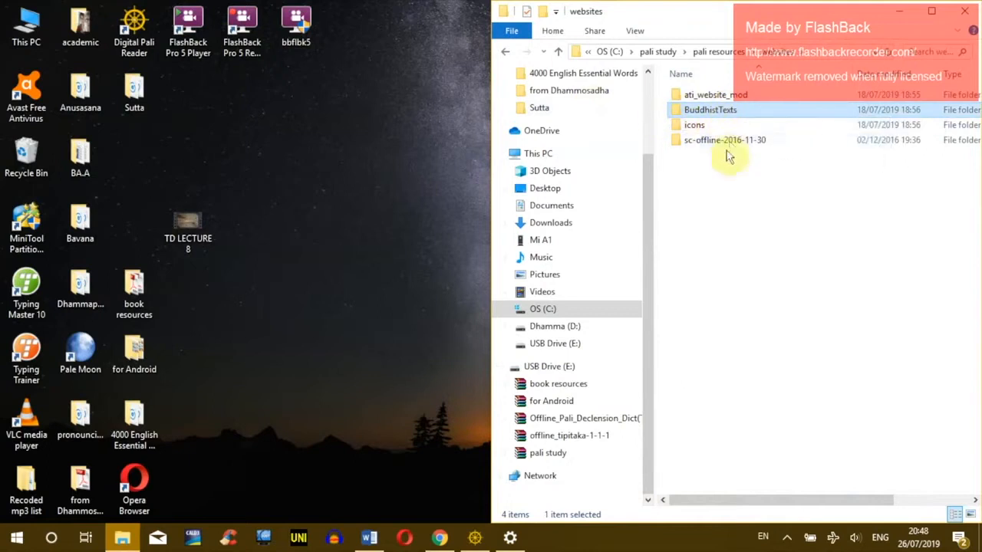
{"action": "left_click", "coordinate": [697, 149]}
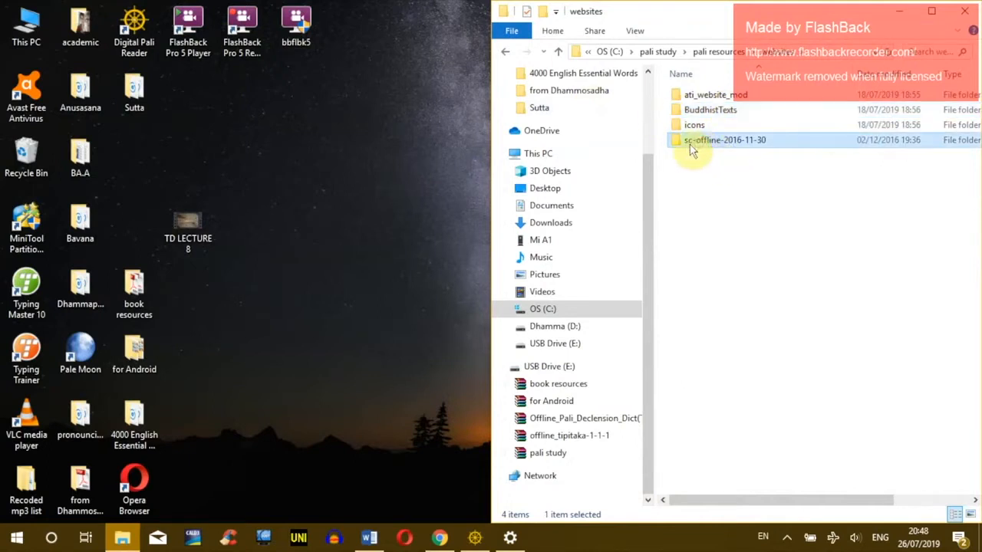
{"action": "mouse_move", "coordinate": [698, 149]}
{"action": "left_click", "coordinate": [716, 141]}
Step: Open ati_website_mod and select its index file, cancelling the accidental rename
{"action": "double_click", "coordinate": [687, 96]}
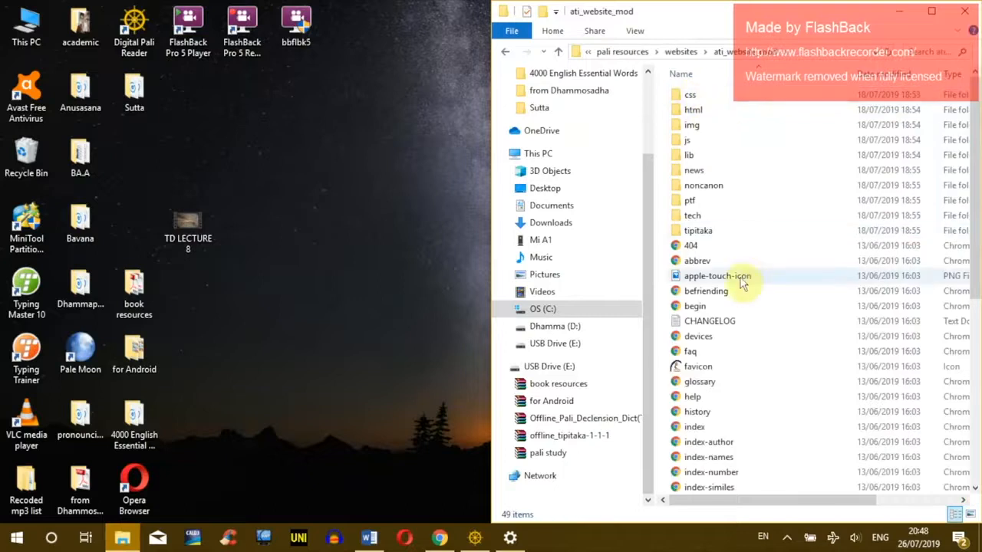
{"action": "left_click", "coordinate": [741, 379]}
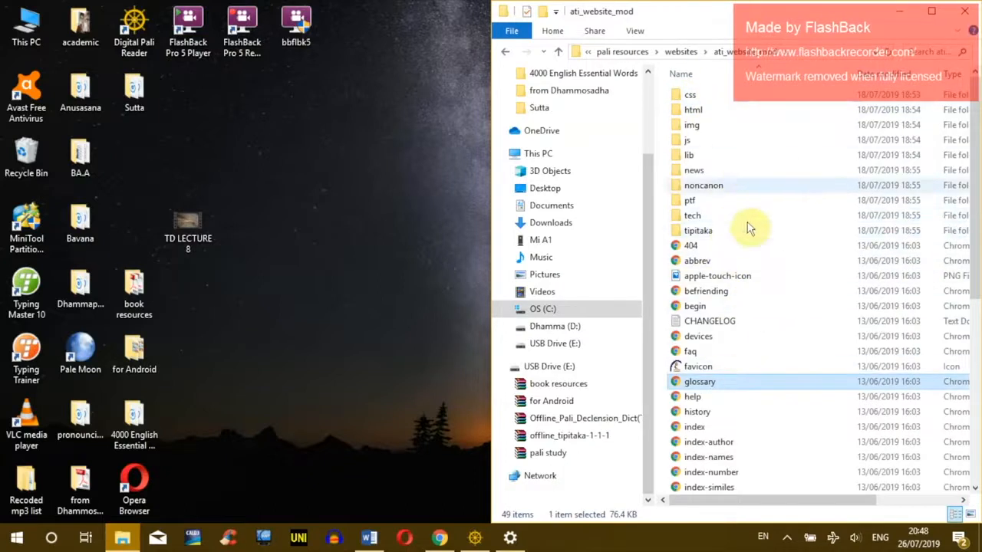
{"action": "scroll", "coordinate": [748, 230], "scroll_direction": "down", "scroll_amount": 4}
{"action": "left_click", "coordinate": [694, 260]}
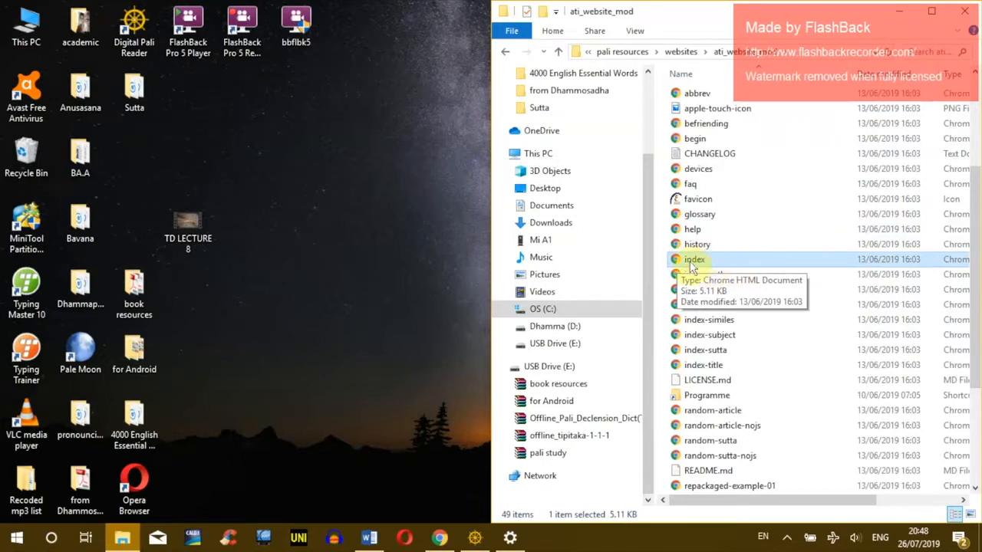
{"action": "left_click", "coordinate": [704, 260]}
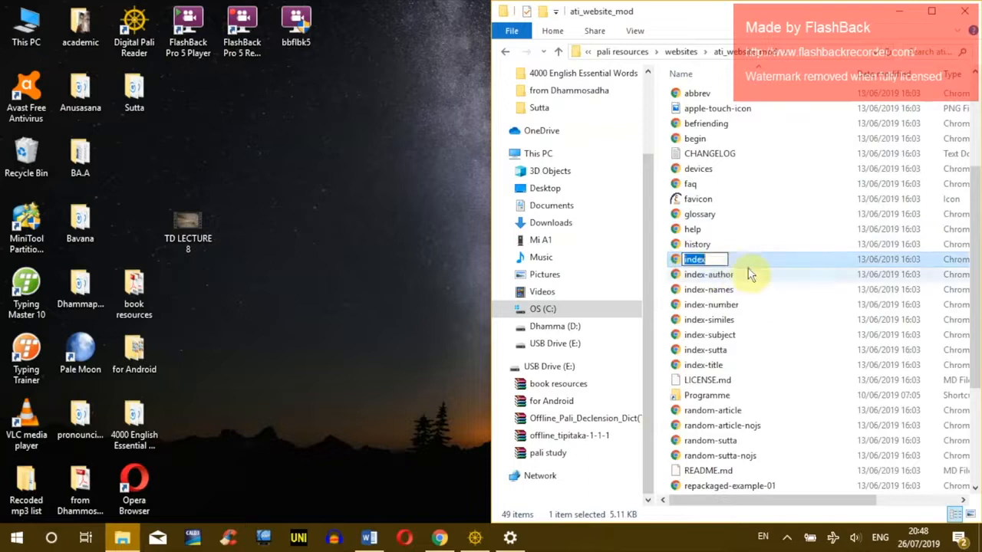
{"action": "key", "text": "Escape"}
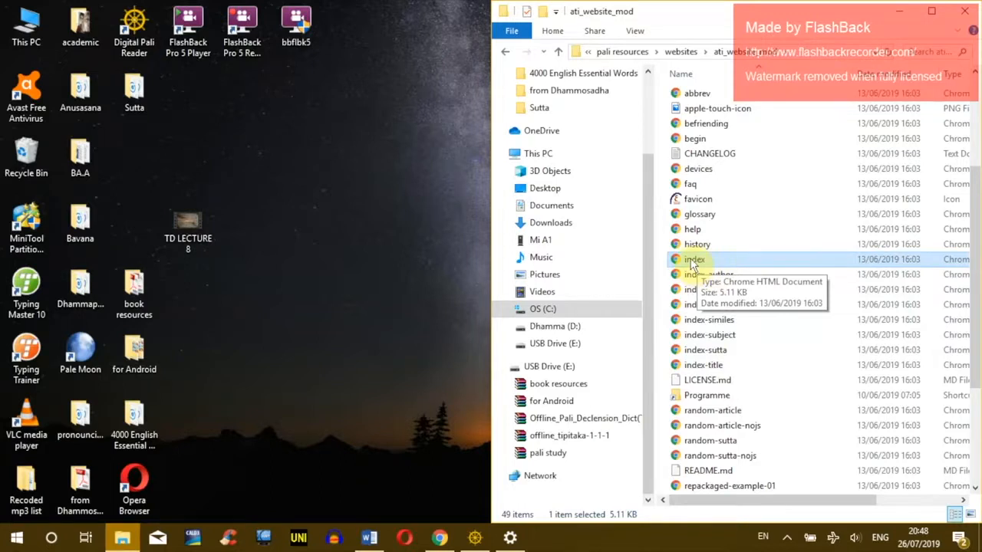
Step: Send the ati_website_mod index file to the desktop as a shortcut named ATI
{"action": "right_click", "coordinate": [691, 261]}
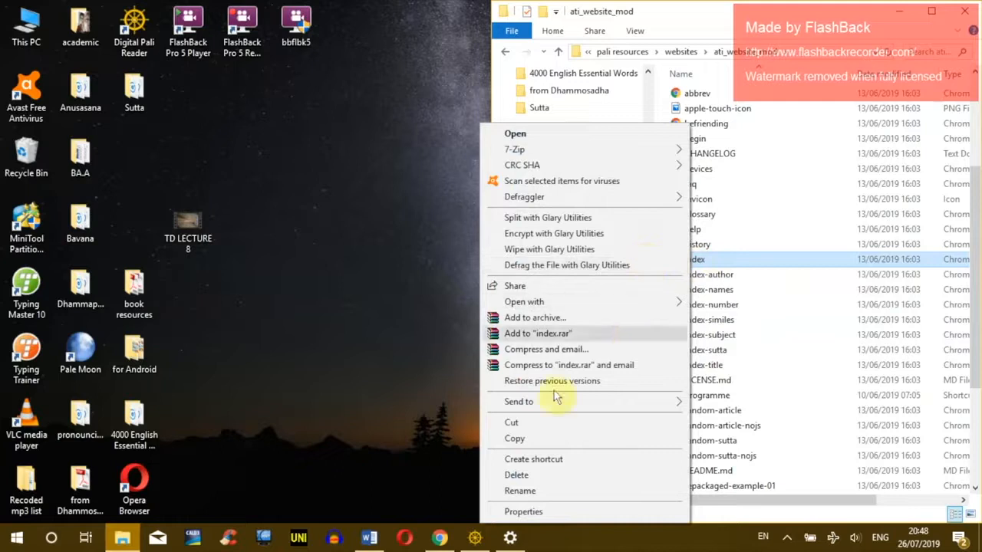
{"action": "mouse_move", "coordinate": [550, 408]}
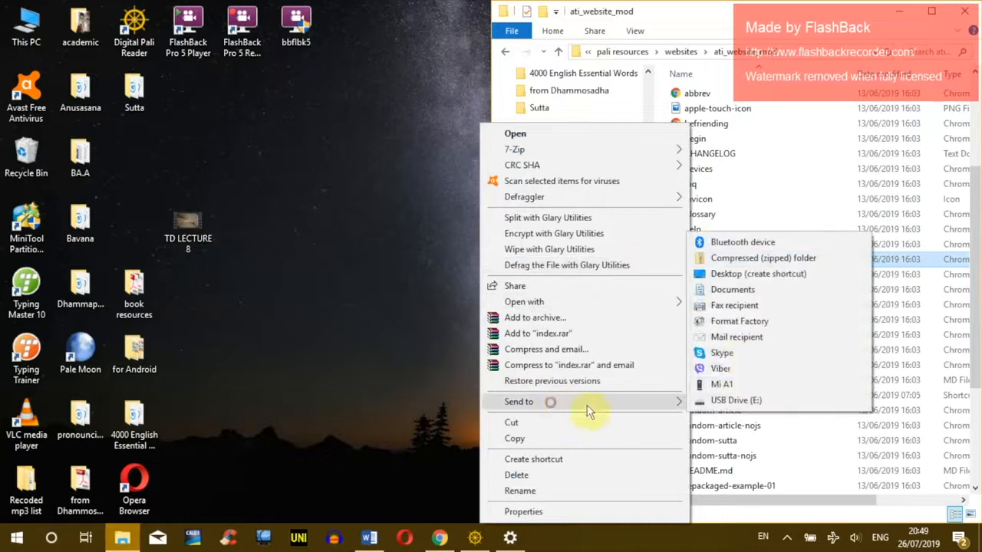
{"action": "left_click", "coordinate": [740, 274]}
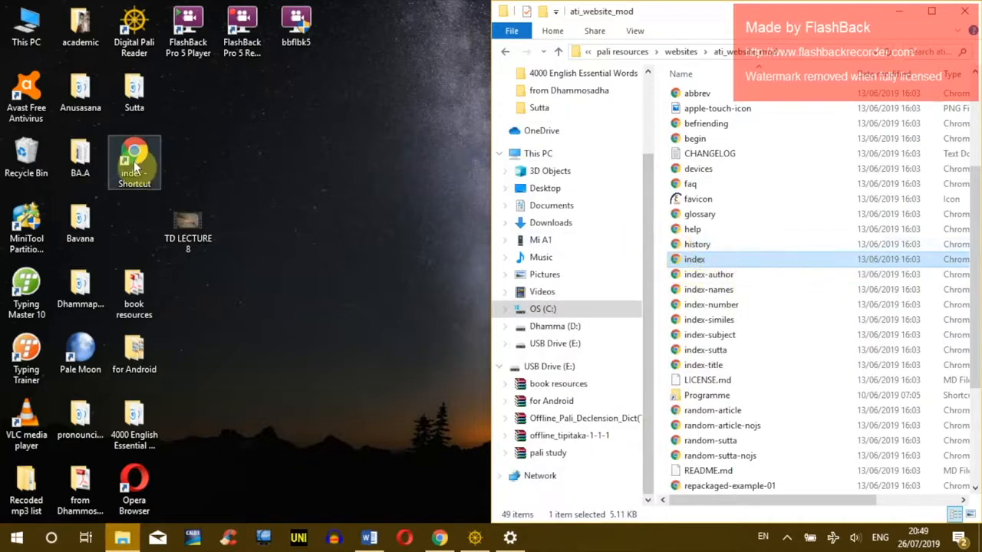
{"action": "left_click", "coordinate": [192, 167]}
{"action": "left_click_drag", "start_coordinate": [127, 167], "coordinate": [296, 165]}
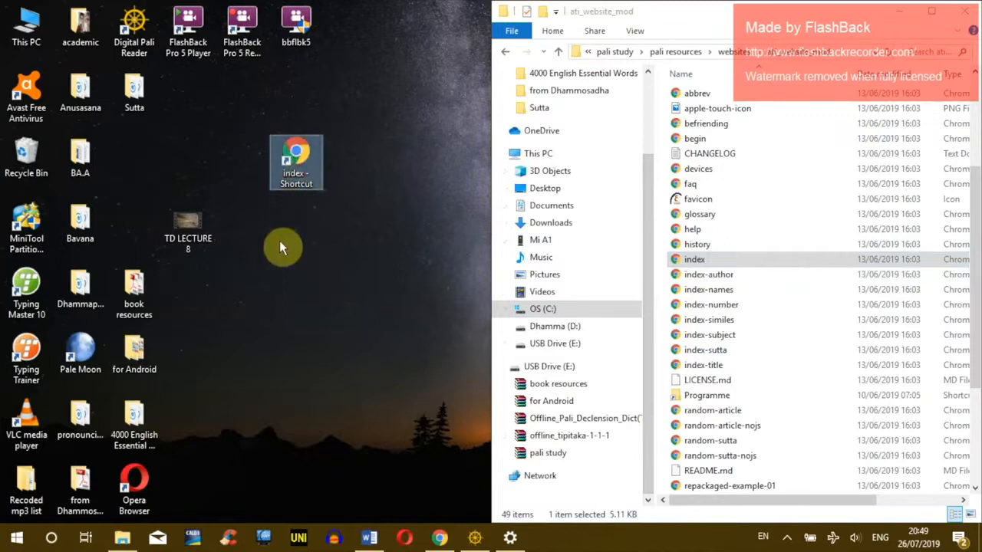
{"action": "key", "text": "F2"}
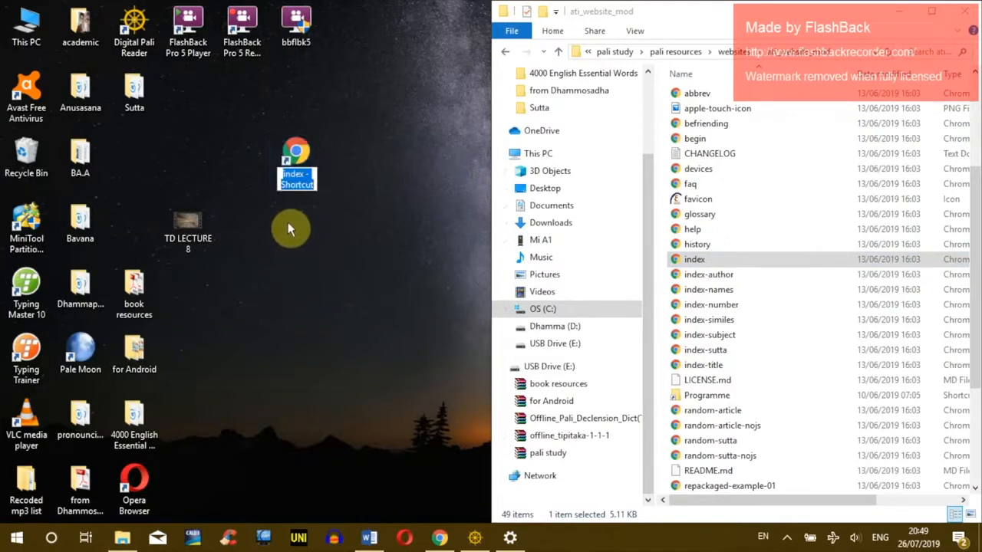
{"action": "type", "text": "ATI"}
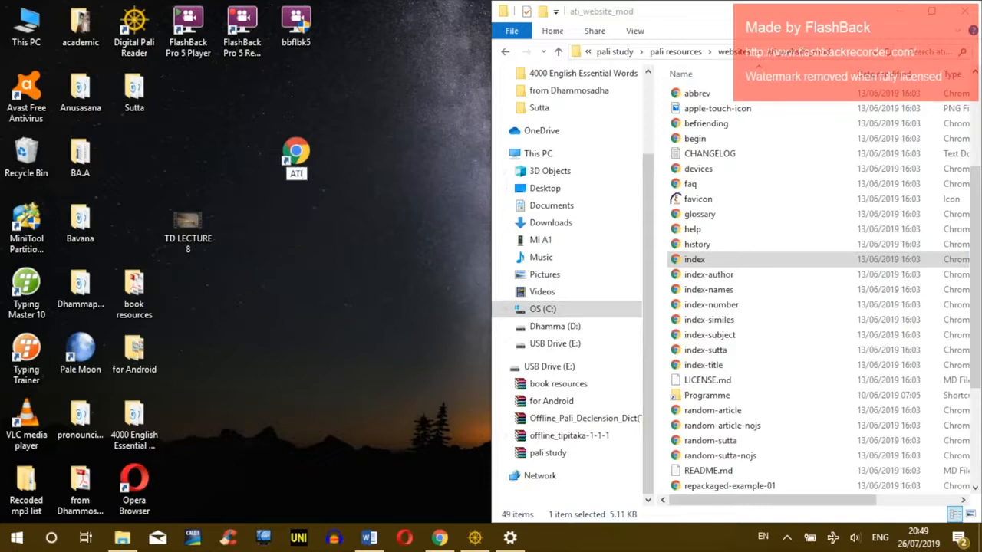
{"action": "key", "text": "Return"}
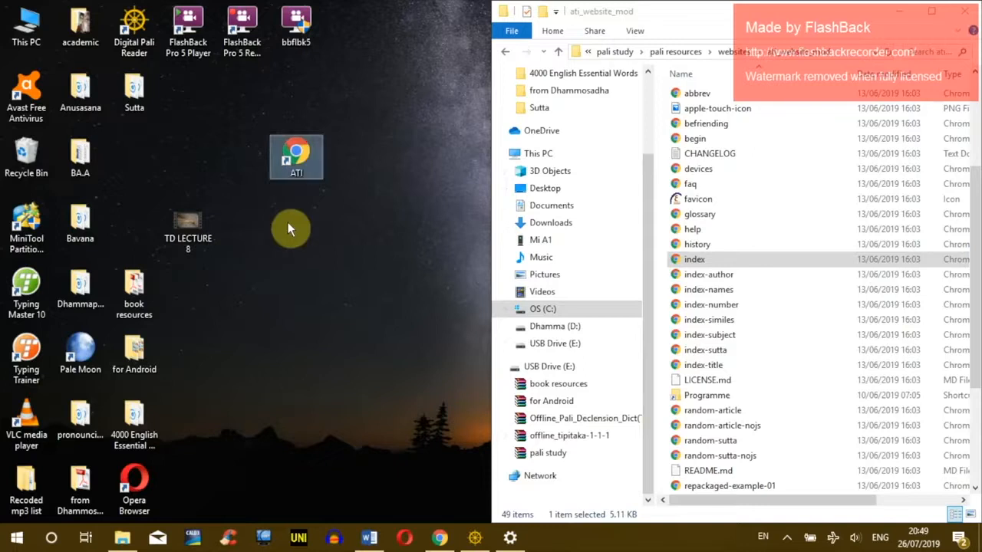
Step: Give the ATI shortcut the ati-icon image from the icons folder
{"action": "right_click", "coordinate": [295, 153]}
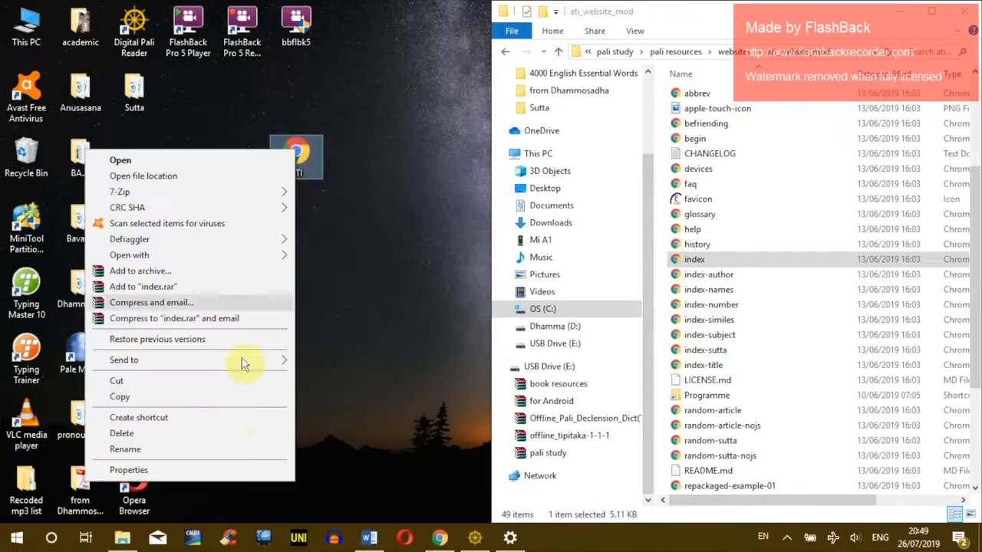
{"action": "left_click", "coordinate": [219, 471]}
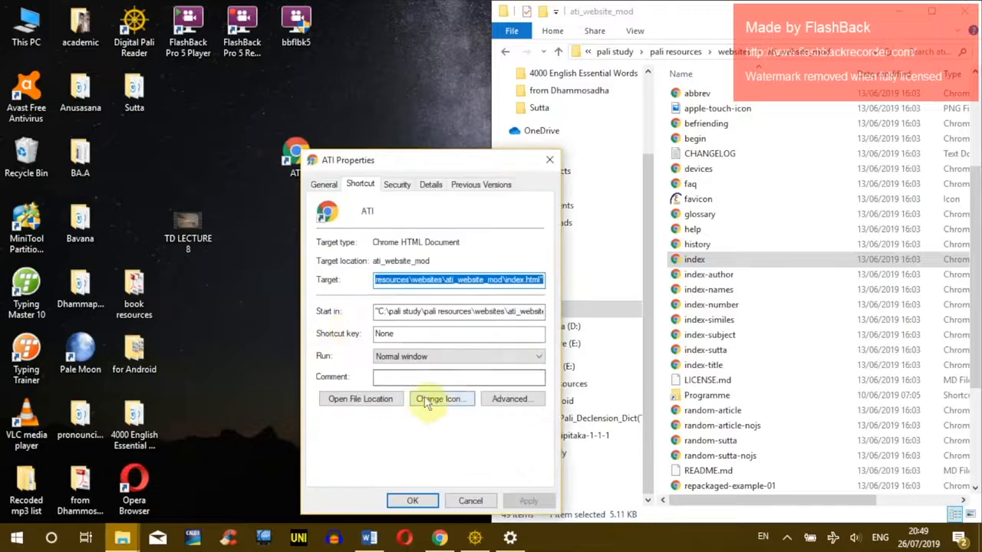
{"action": "left_click", "coordinate": [441, 399]}
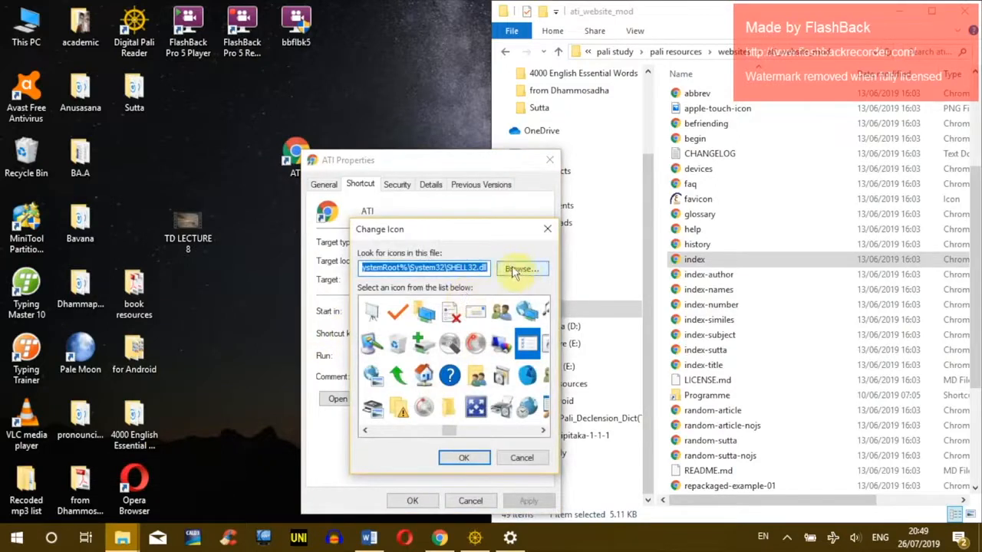
{"action": "left_click", "coordinate": [520, 270]}
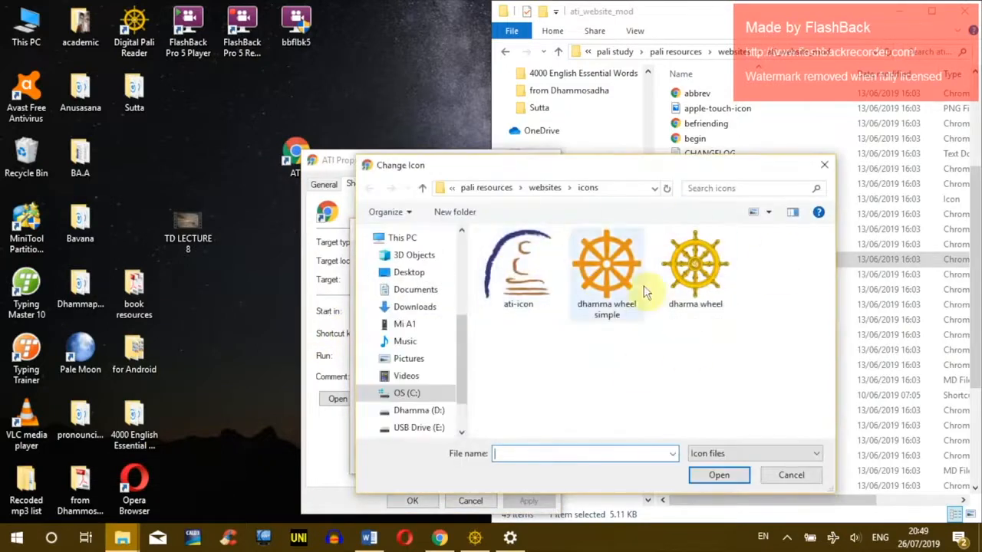
{"action": "left_click", "coordinate": [519, 268]}
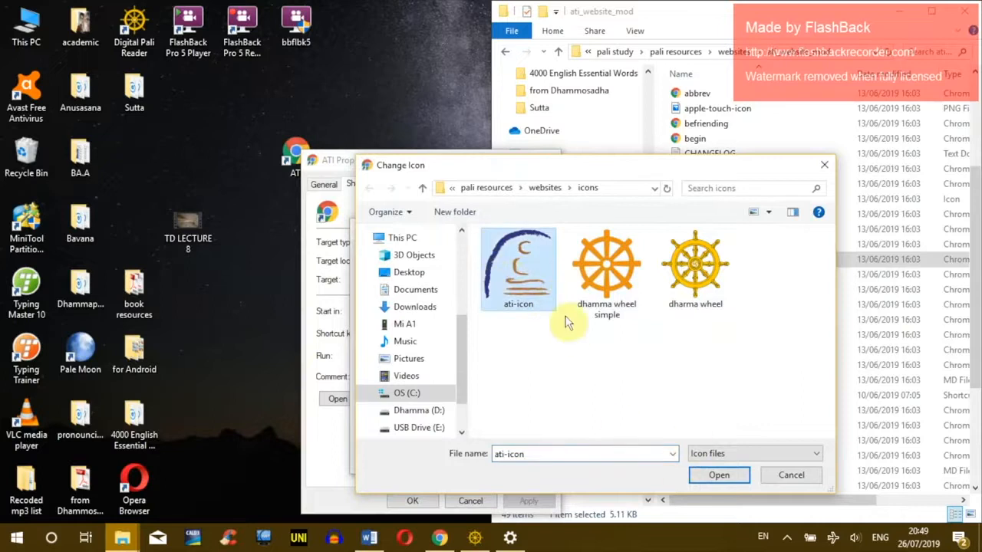
{"action": "left_click", "coordinate": [719, 475]}
{"action": "left_click", "coordinate": [453, 457]}
{"action": "left_click", "coordinate": [414, 500]}
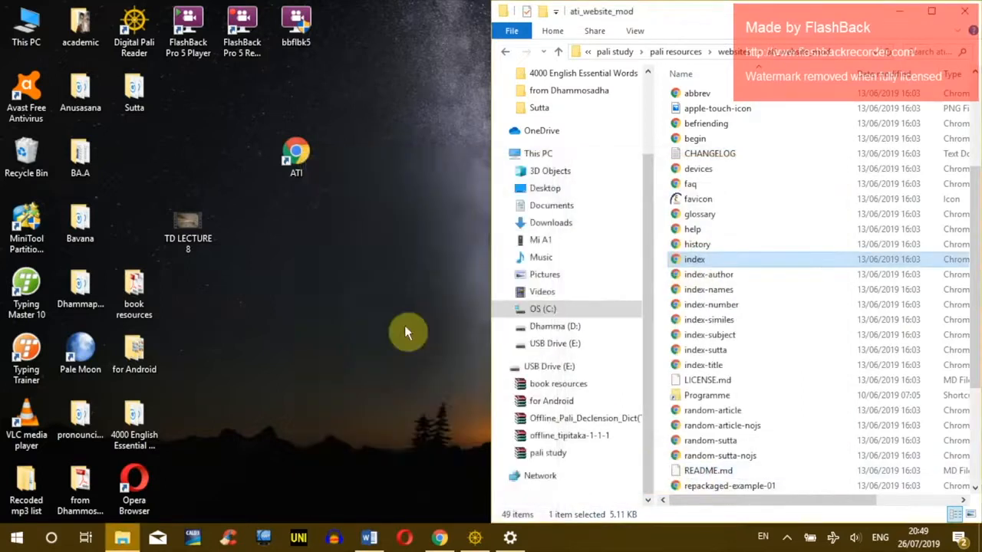
{"action": "left_click_drag", "start_coordinate": [241, 121], "coordinate": [370, 192]}
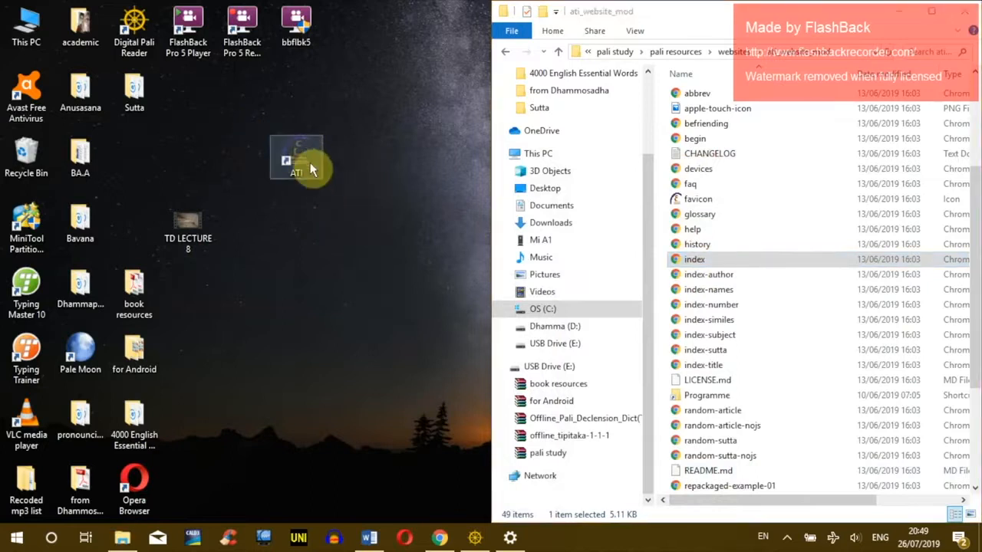
{"action": "left_click", "coordinate": [368, 186]}
Step: Create a desktop shortcut to the sc-offline-2016-11-30 index page
{"action": "left_click", "coordinate": [688, 262]}
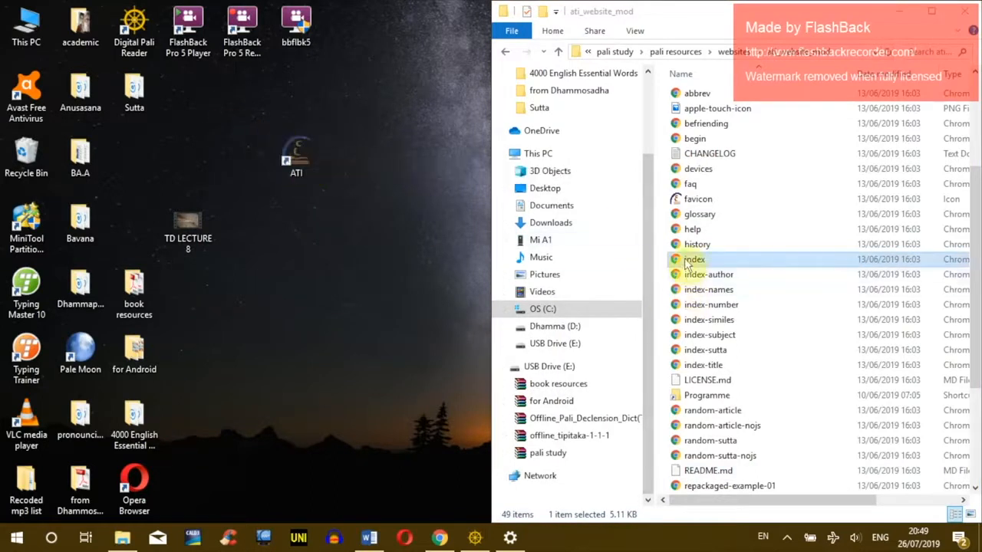
{"action": "left_click", "coordinate": [504, 51]}
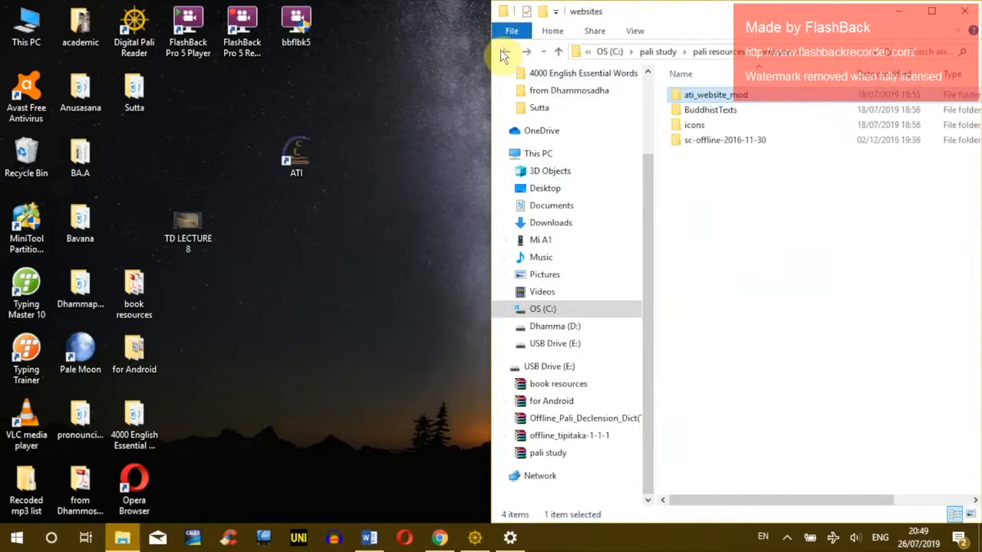
{"action": "double_click", "coordinate": [688, 140]}
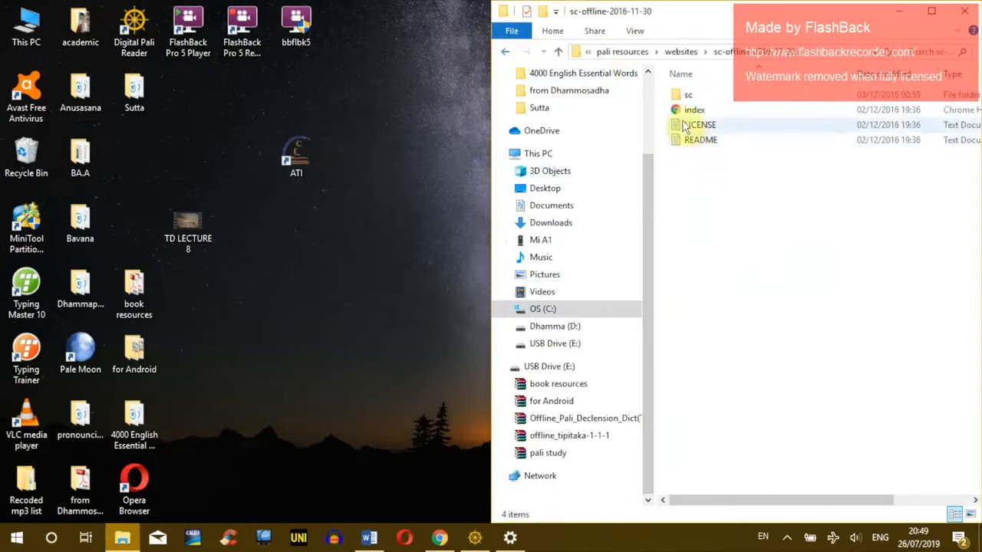
{"action": "left_click", "coordinate": [691, 112]}
{"action": "right_click", "coordinate": [691, 111]}
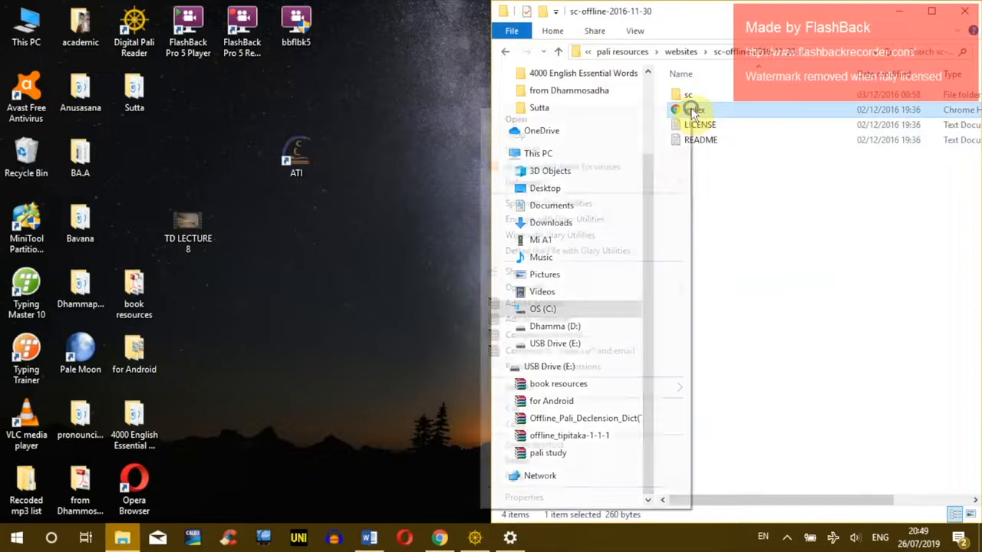
{"action": "left_click", "coordinate": [561, 388]}
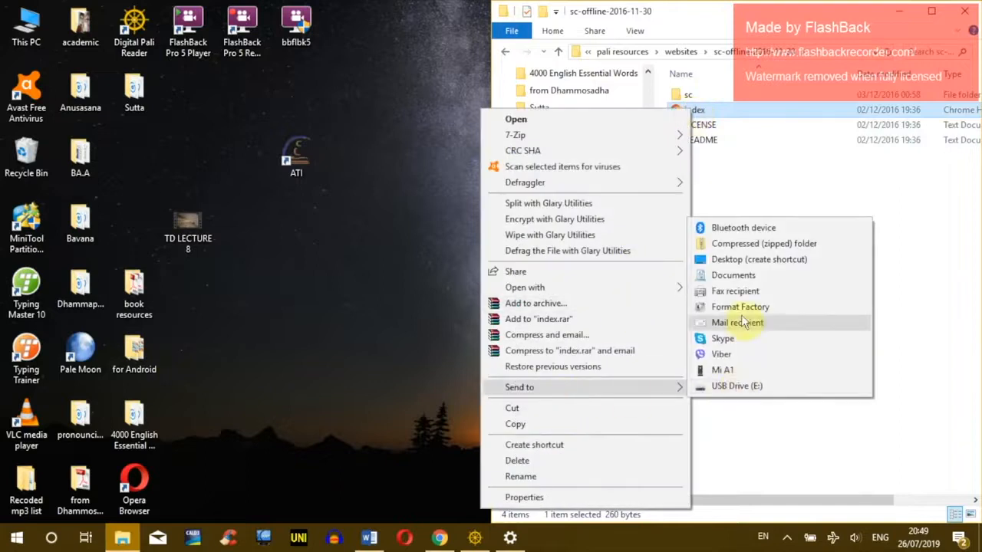
{"action": "left_click", "coordinate": [820, 258]}
{"action": "left_click_drag", "start_coordinate": [135, 158], "coordinate": [341, 257]}
Step: Rename the new shortcut SuttaCentral html, then change it to SuttaCentral legacy
{"action": "key", "text": "F2"}
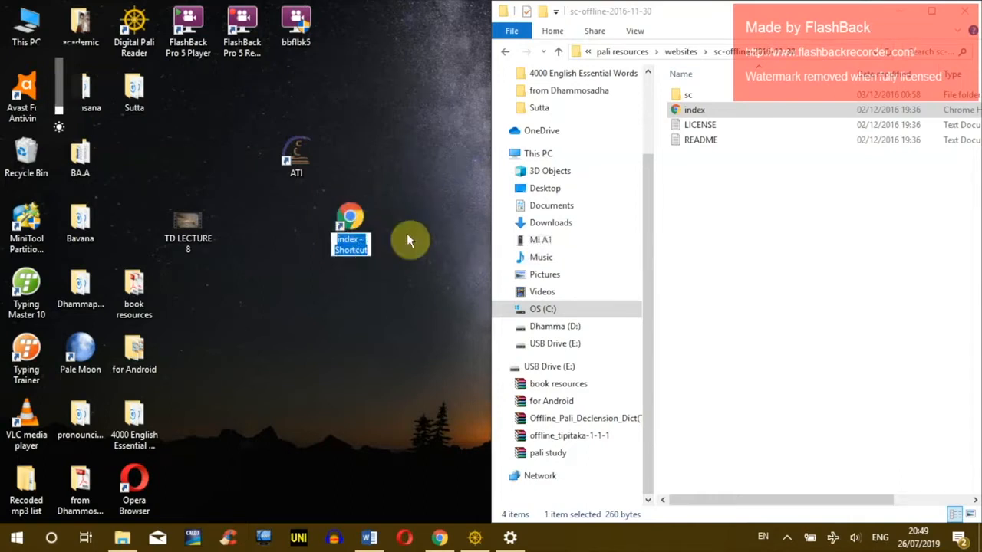
{"action": "type", "text": "SuttaCentral"}
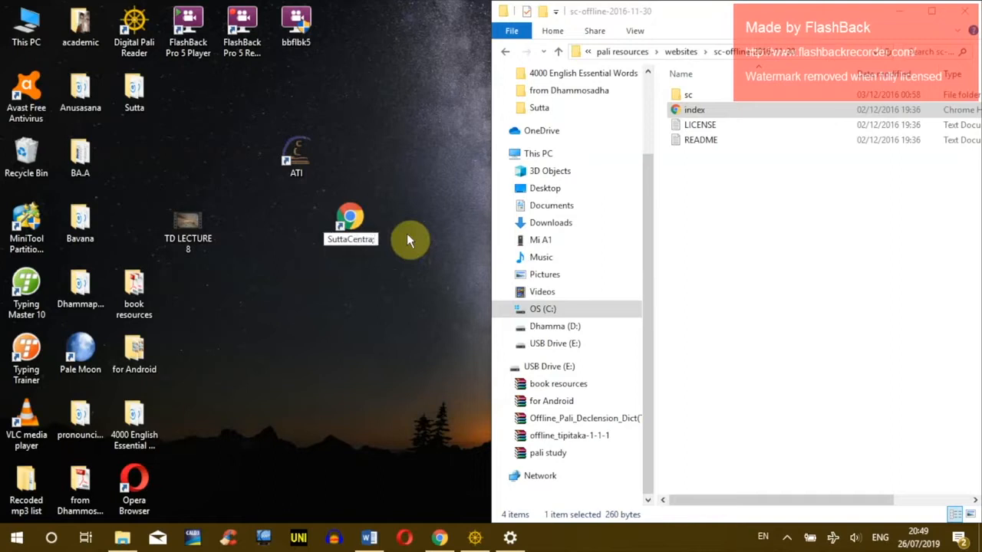
{"action": "type", "text": ".html"}
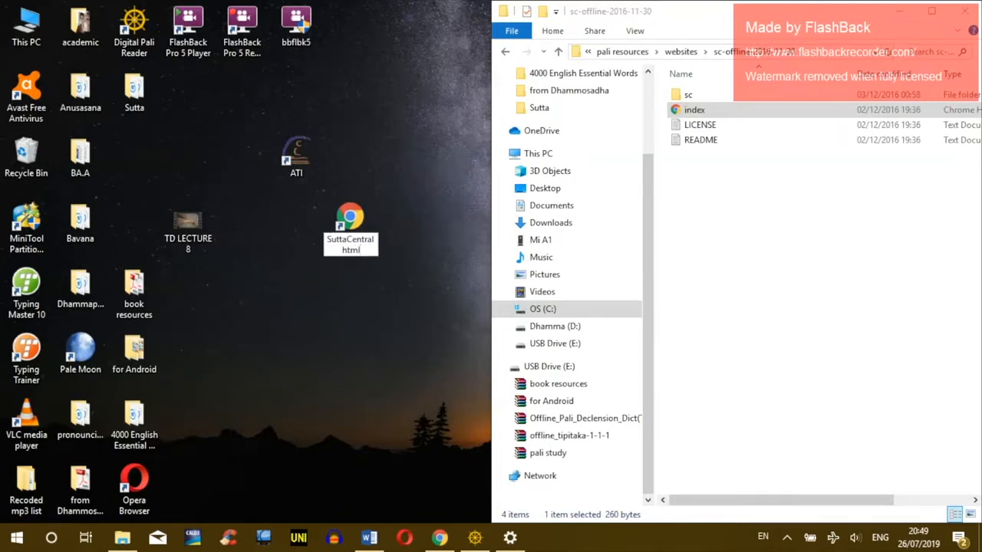
{"action": "key", "text": "Return"}
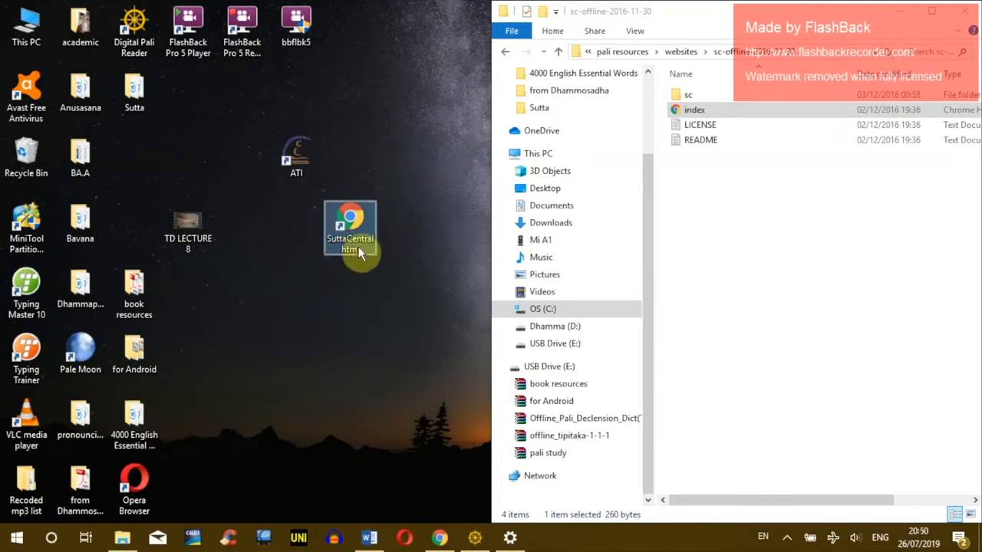
{"action": "left_click", "coordinate": [342, 253]}
{"action": "left_click_drag", "start_coordinate": [341, 250], "coordinate": [369, 251]}
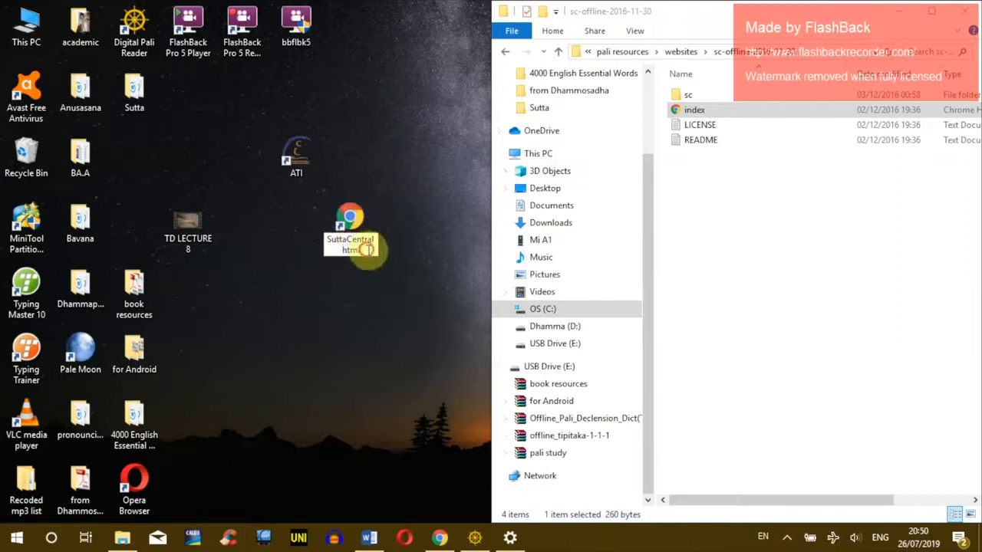
{"action": "key", "text": "Return"}
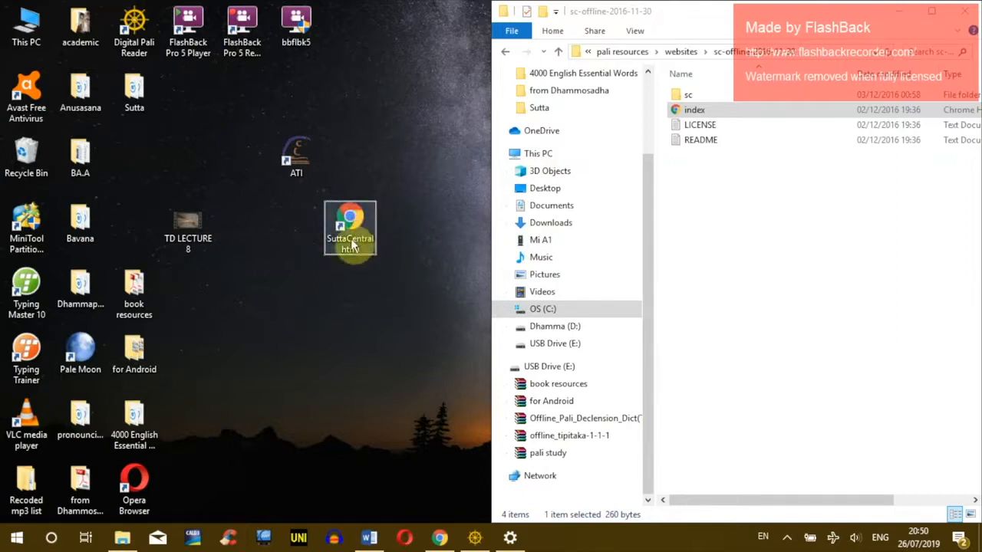
{"action": "left_click", "coordinate": [350, 240]}
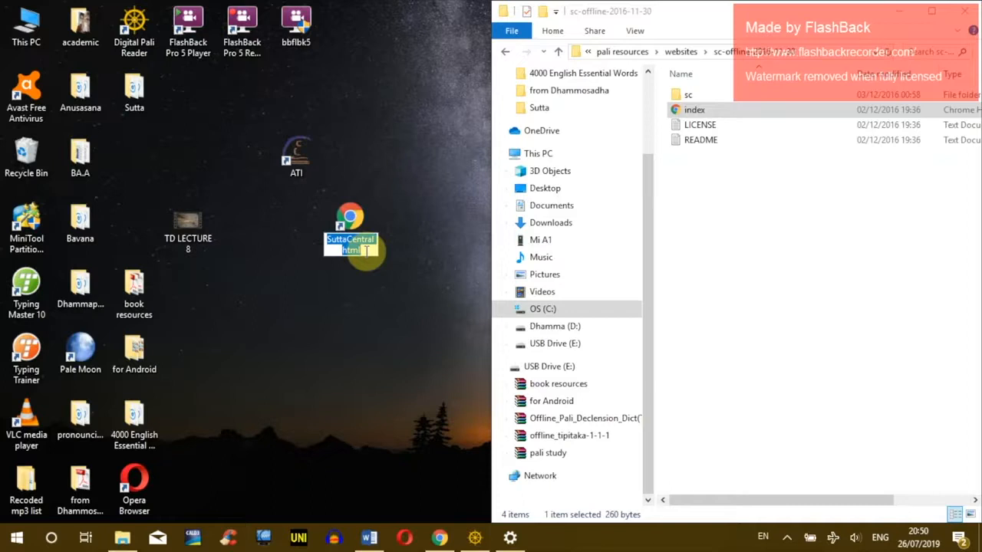
{"action": "left_click_drag", "start_coordinate": [366, 251], "coordinate": [340, 256]}
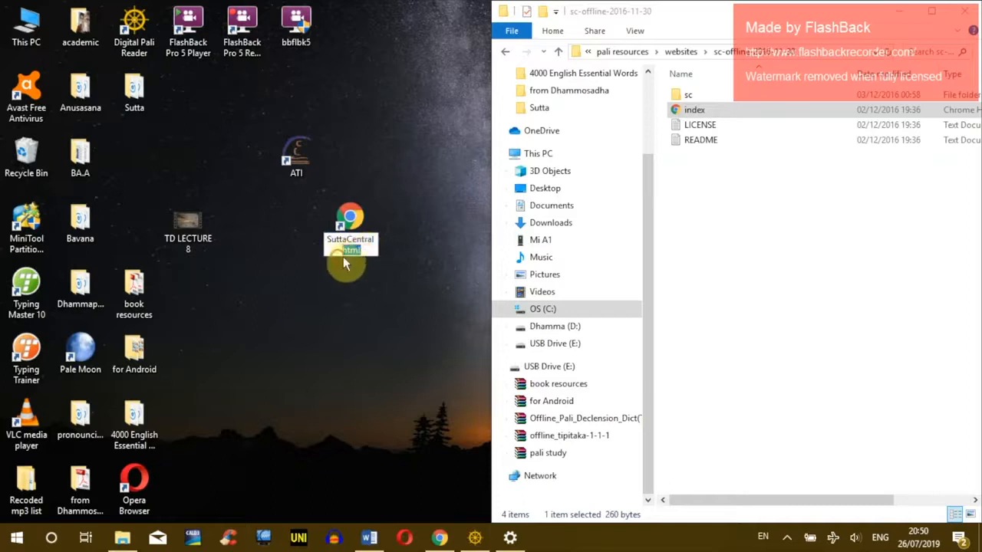
{"action": "type", "text": "legacy"}
{"action": "key", "text": "Return"}
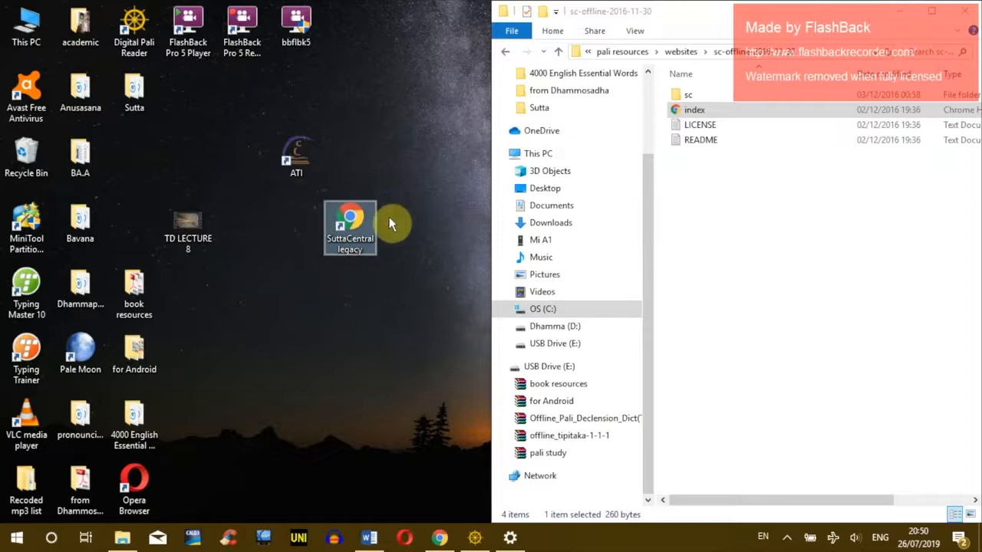
Step: Change the SuttaCentral legacy shortcut's icon to the dhamma wheel simple image
{"action": "right_click", "coordinate": [353, 216]}
{"action": "left_click", "coordinate": [322, 507]}
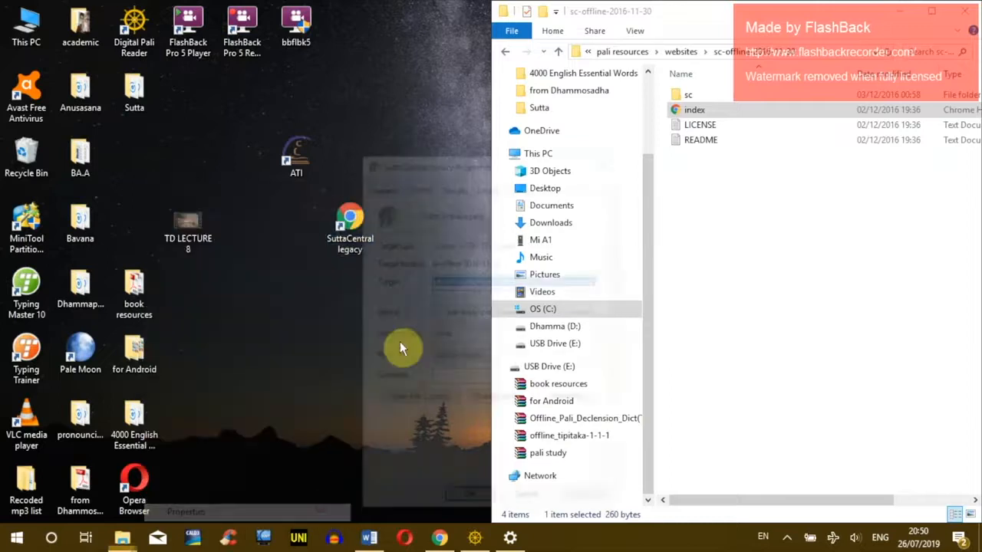
{"action": "left_click", "coordinate": [495, 399]}
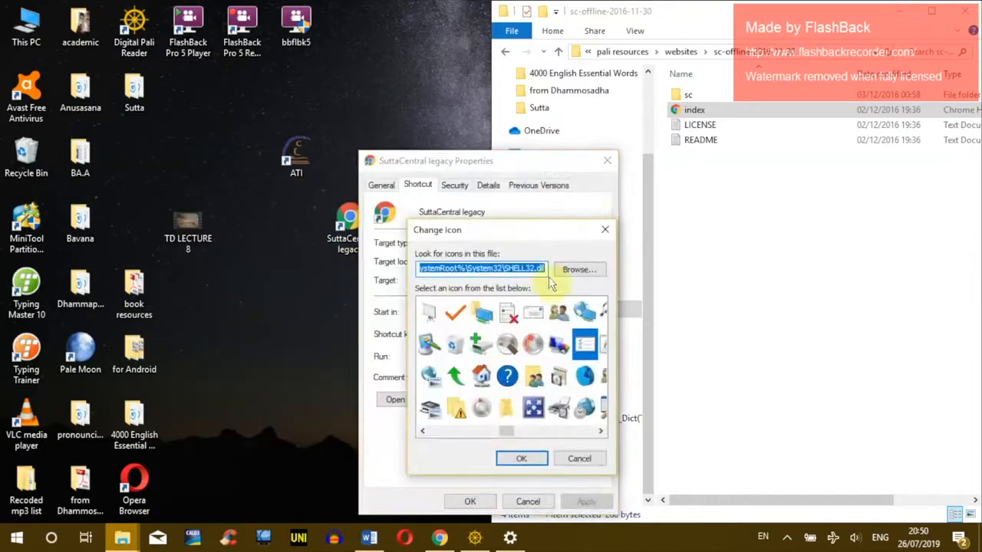
{"action": "left_click", "coordinate": [575, 269]}
{"action": "left_click", "coordinate": [646, 247]}
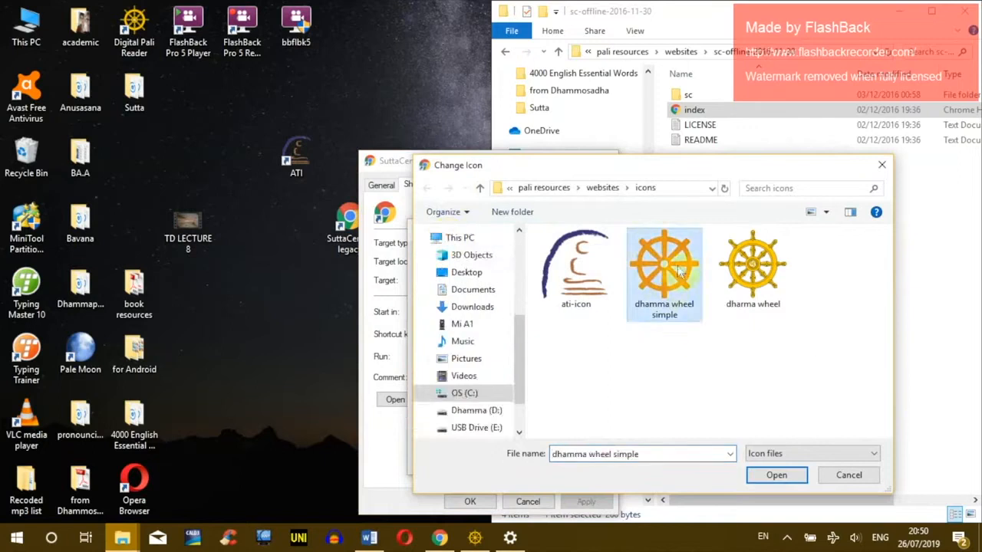
{"action": "left_click", "coordinate": [773, 475]}
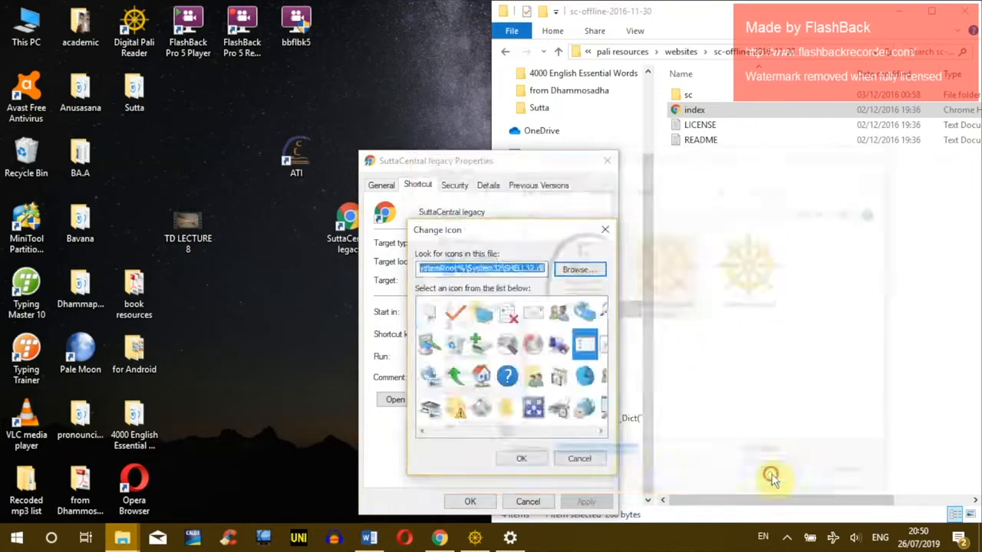
{"action": "left_click", "coordinate": [521, 458]}
{"action": "left_click", "coordinate": [585, 502]}
{"action": "left_click", "coordinate": [469, 501]}
Step: Move the SuttaCentral legacy shortcut up beside the ATI shortcut
{"action": "left_click_drag", "start_coordinate": [354, 224], "coordinate": [353, 159]}
{"action": "left_click_drag", "start_coordinate": [236, 117], "coordinate": [422, 234]}
{"action": "left_click", "coordinate": [333, 147]}
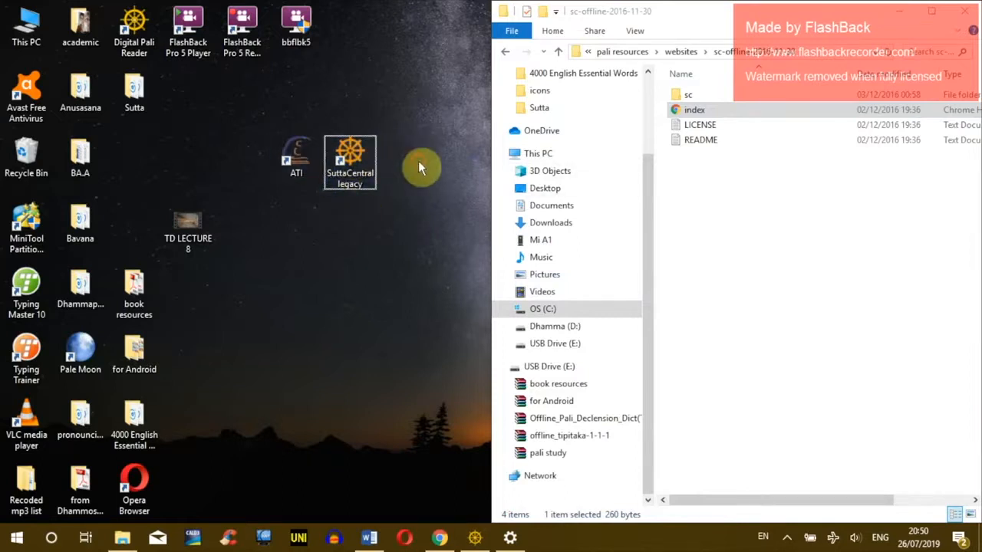
{"action": "left_click", "coordinate": [283, 154]}
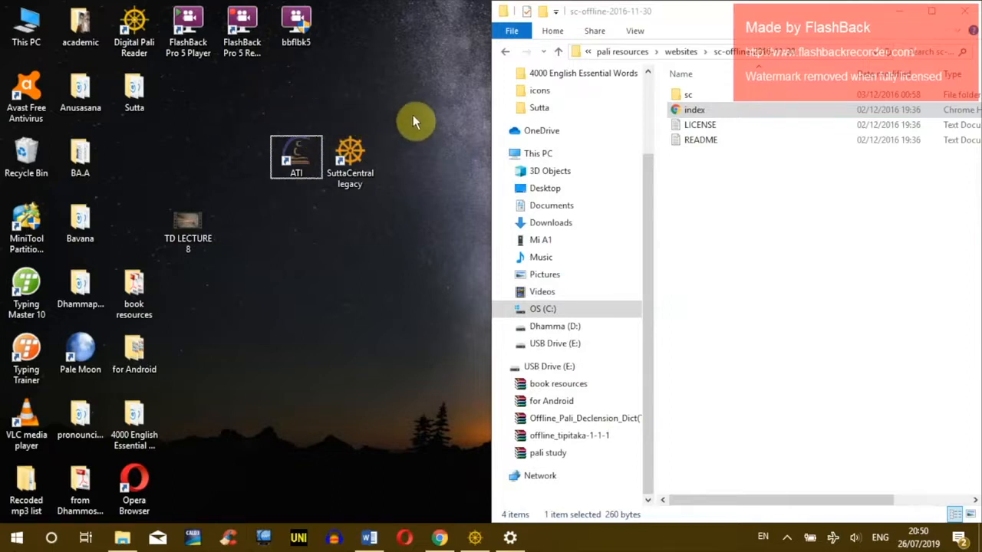
Step: Go back through the icons folder to pali resources and reopen the websites folder
{"action": "left_click", "coordinate": [734, 207]}
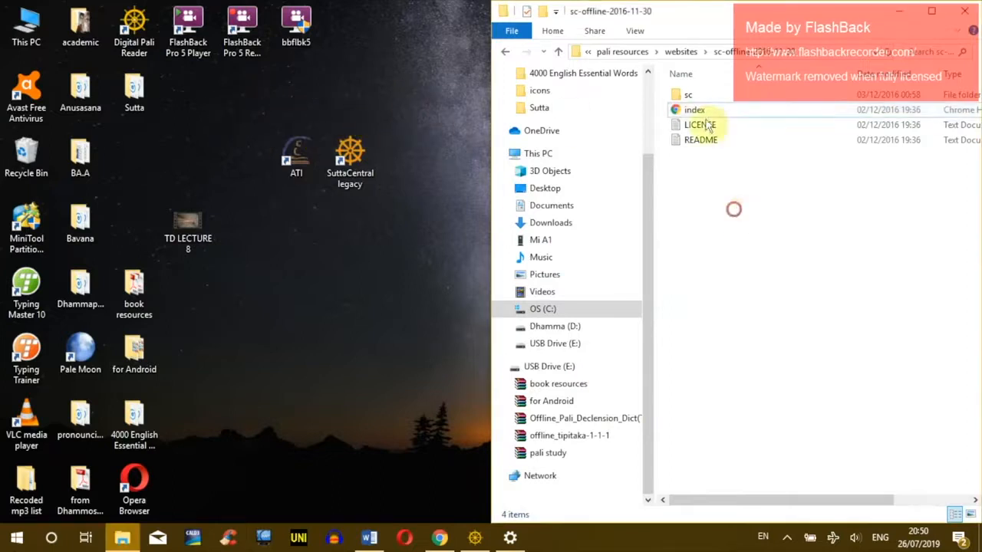
{"action": "left_click", "coordinate": [506, 52]}
{"action": "double_click", "coordinate": [694, 123]}
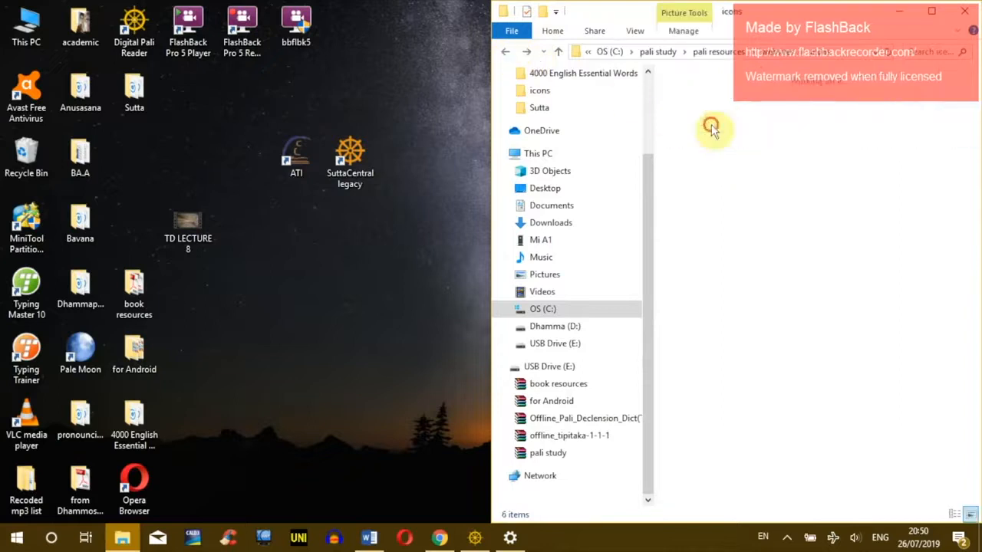
{"action": "left_click", "coordinate": [505, 52]}
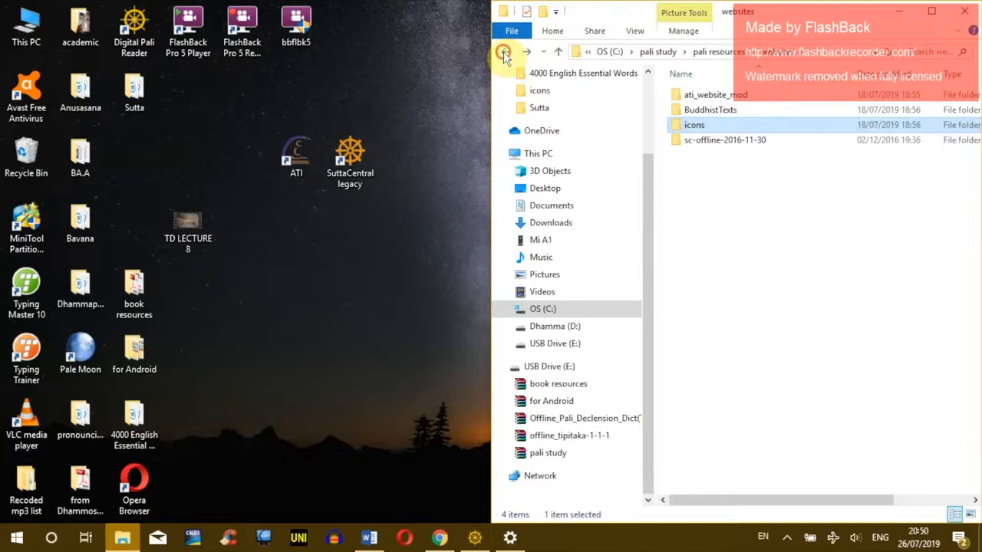
{"action": "left_click", "coordinate": [504, 51]}
{"action": "left_click", "coordinate": [757, 182]}
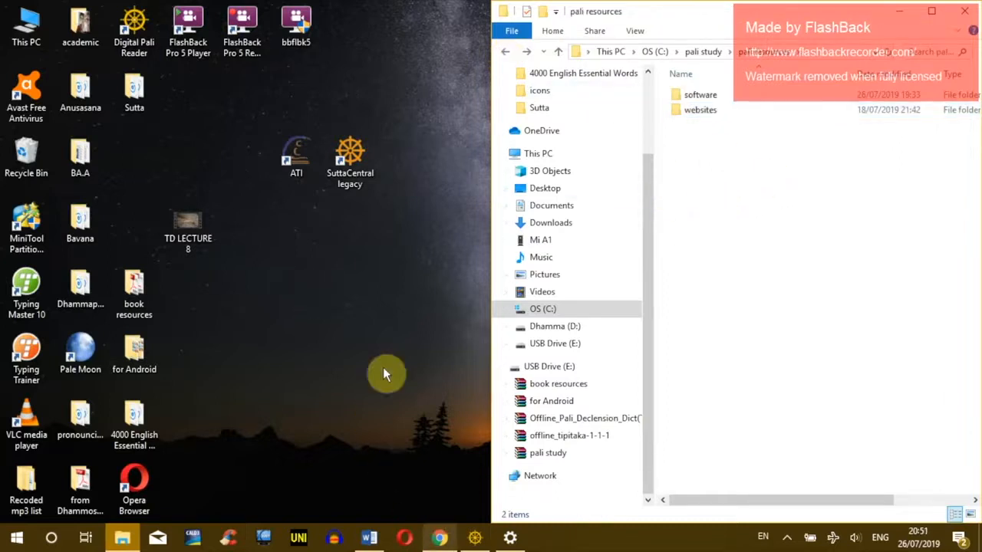
{"action": "left_click", "coordinate": [357, 152]}
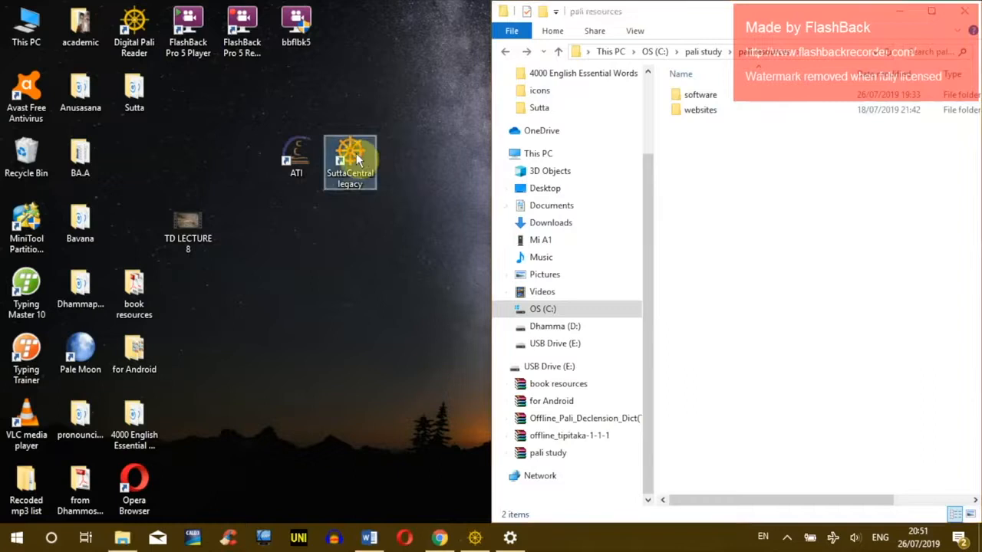
{"action": "double_click", "coordinate": [700, 111]}
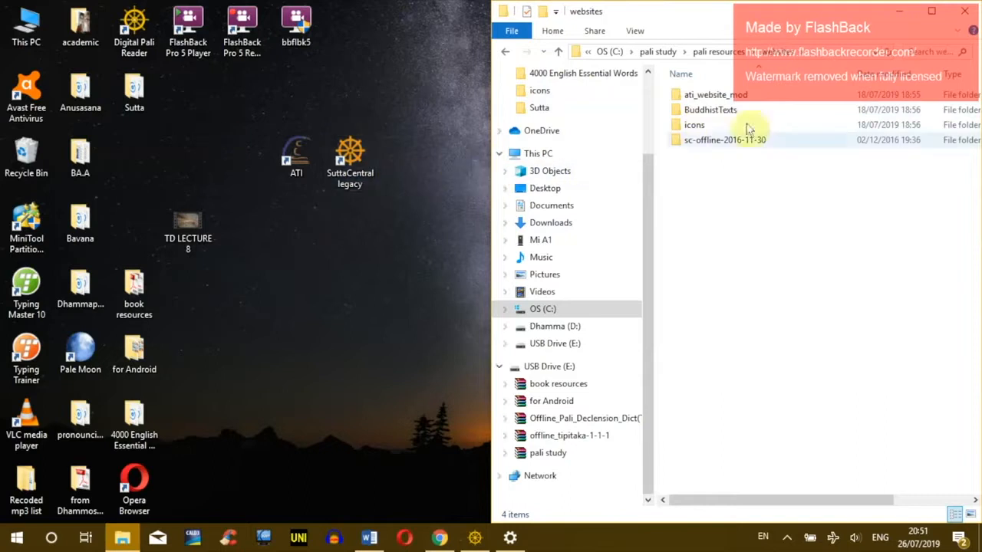
Step: Open the ati_website_mod folder and select its index page file
{"action": "double_click", "coordinate": [701, 101]}
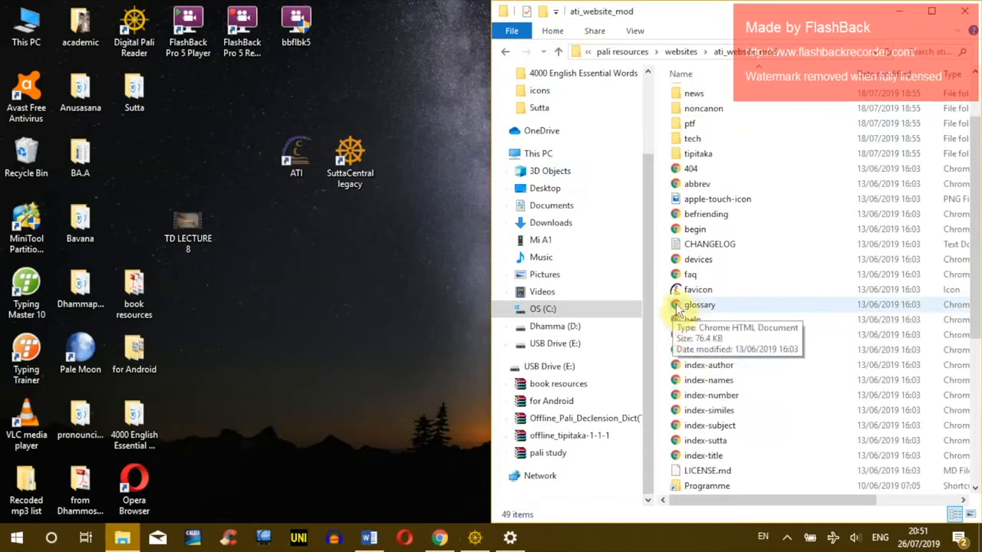
{"action": "left_click", "coordinate": [677, 308]}
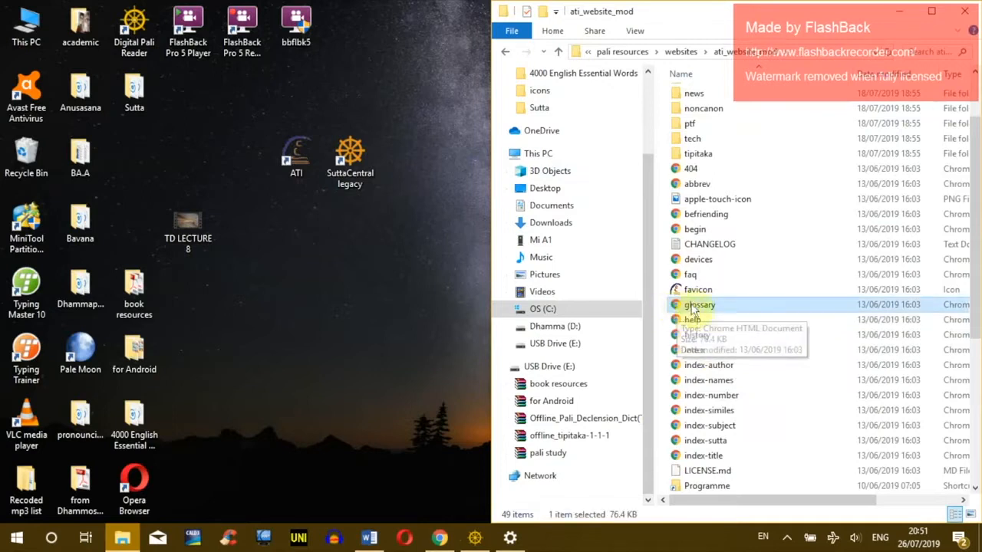
{"action": "left_click", "coordinate": [701, 351]}
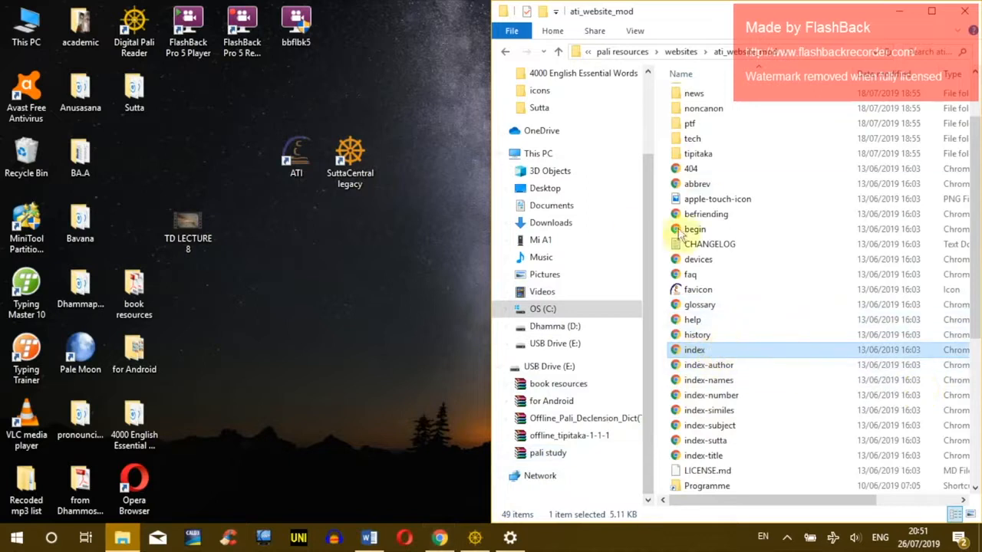
Step: Open the index page in Google Chrome, making Chrome the default for .html files
{"action": "right_click", "coordinate": [678, 355]}
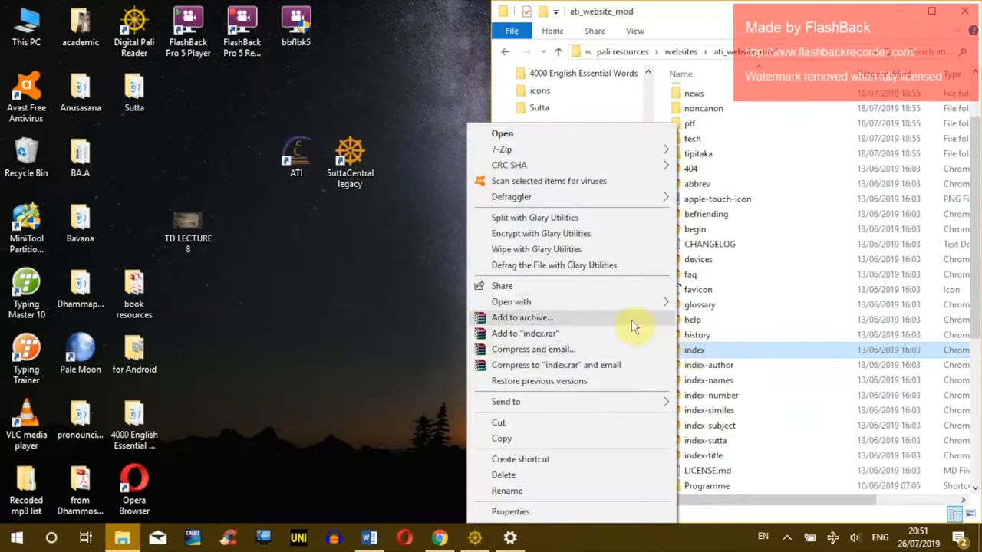
{"action": "mouse_move", "coordinate": [520, 307]}
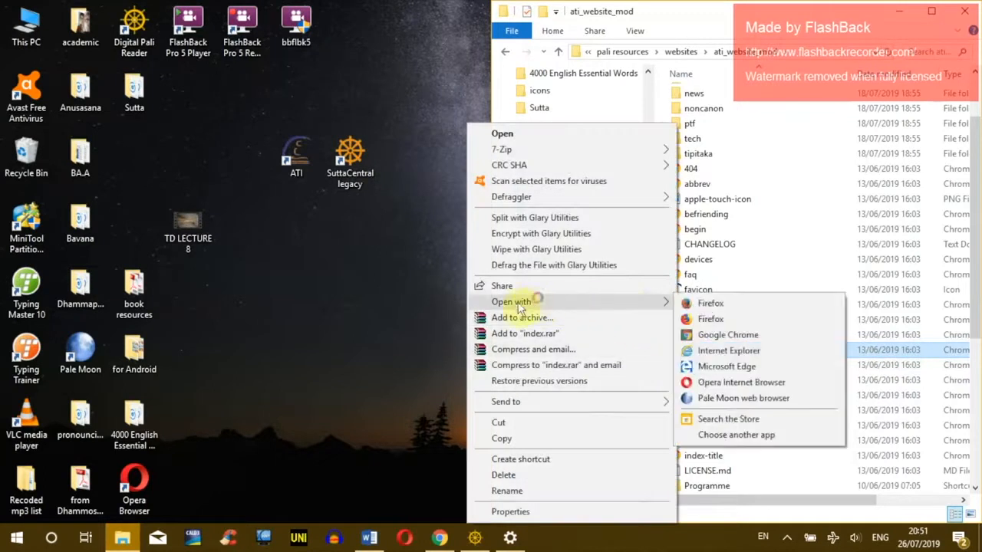
{"action": "left_click", "coordinate": [735, 440]}
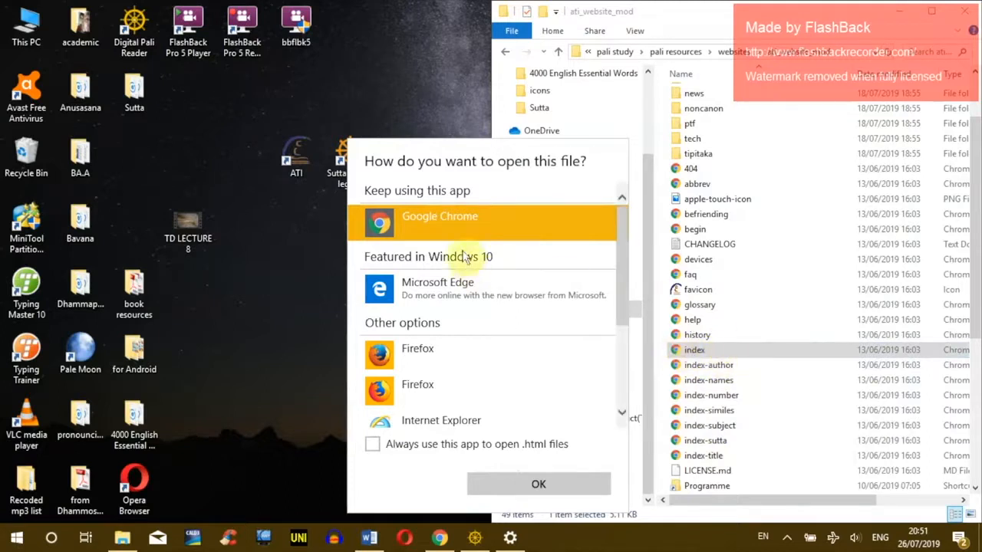
{"action": "left_click", "coordinate": [430, 228]}
{"action": "left_click", "coordinate": [373, 446]}
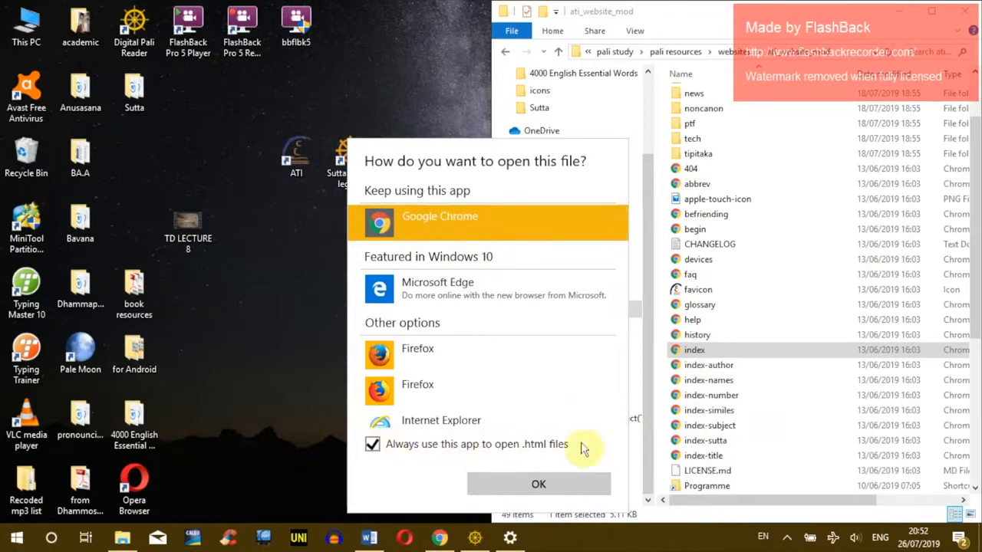
{"action": "left_click", "coordinate": [530, 484]}
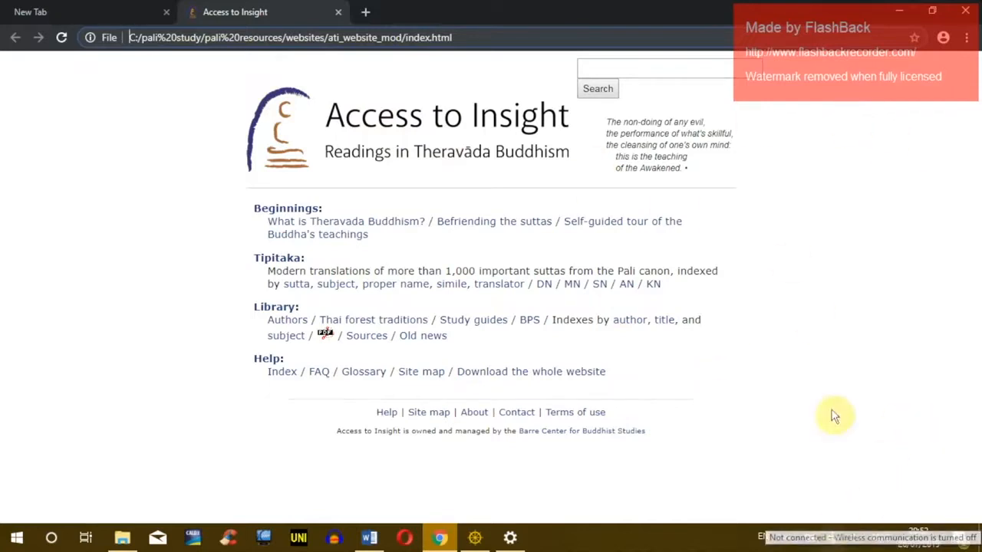
Step: Bookmark the local Access to Insight home page and briefly view the Viveka Sutta page
{"action": "left_click", "coordinate": [914, 38]}
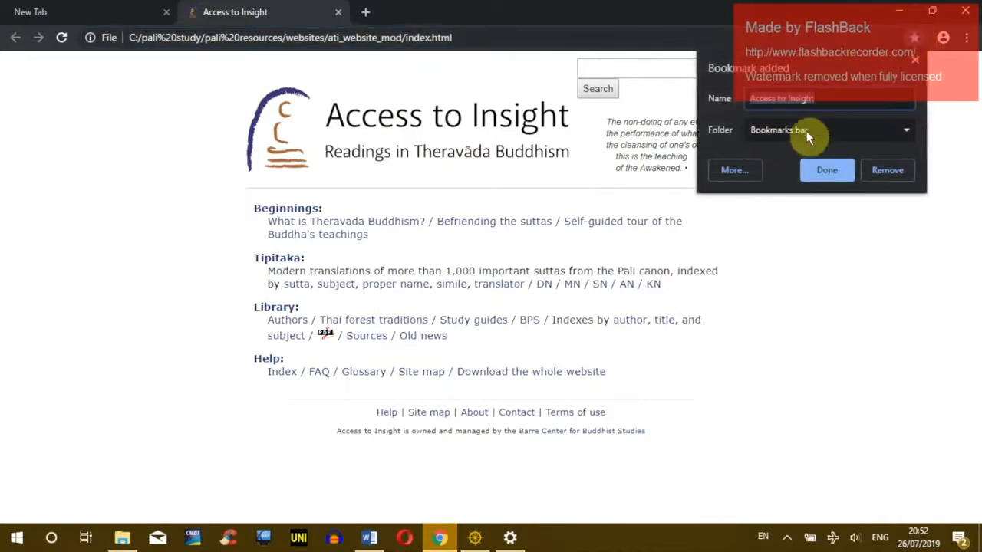
{"action": "left_click", "coordinate": [834, 173]}
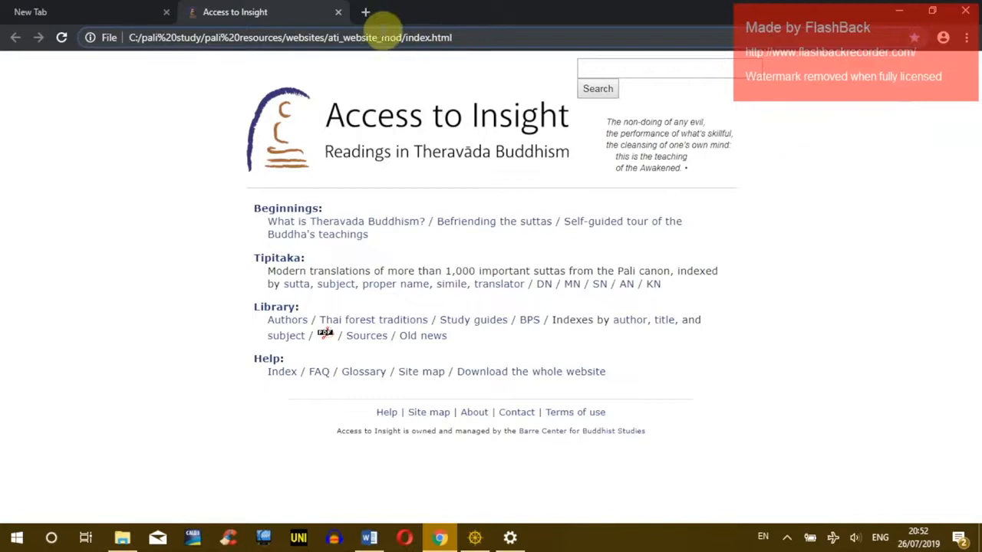
{"action": "left_click", "coordinate": [368, 14]}
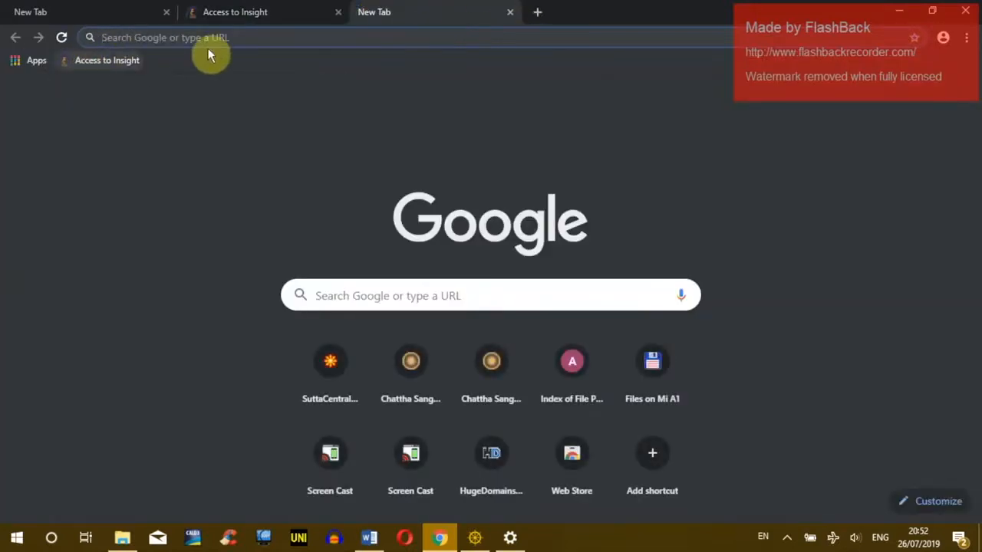
{"action": "left_click", "coordinate": [253, 17]}
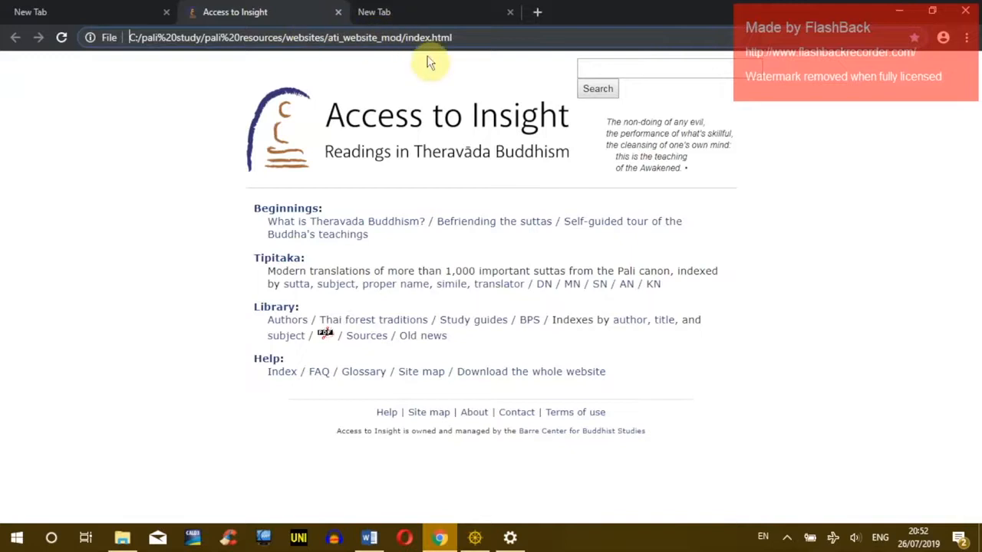
{"action": "key", "text": "alt+Tab"}
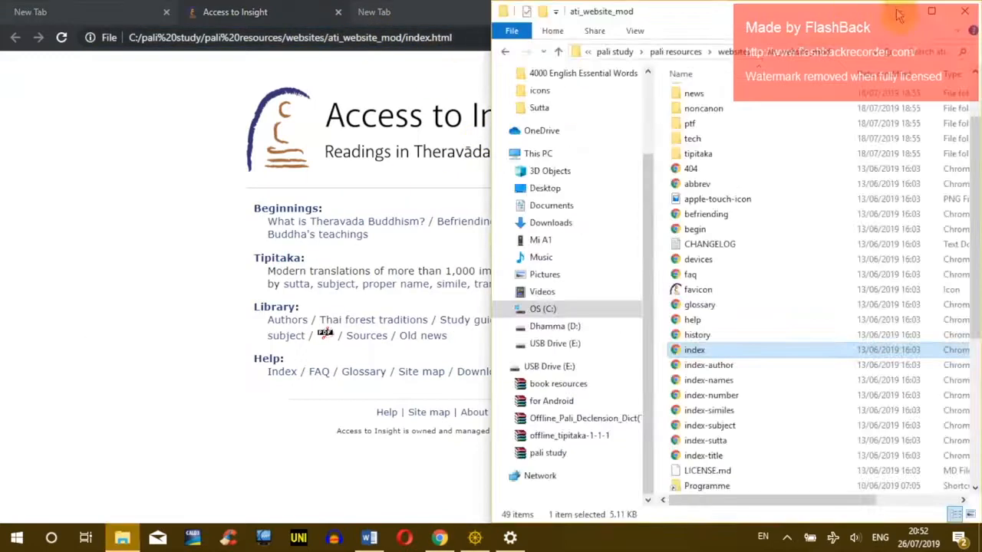
{"action": "left_click", "coordinate": [314, 119]}
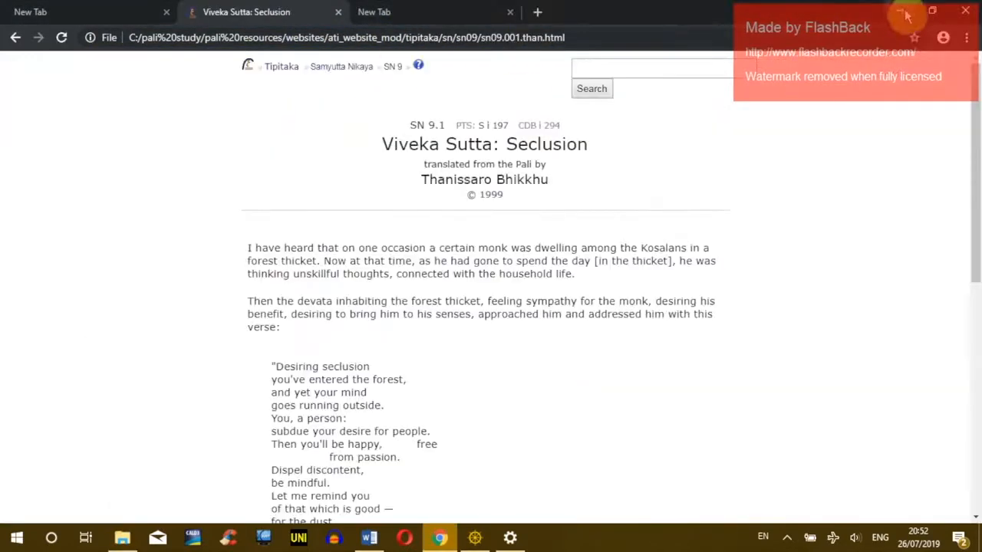
{"action": "left_click", "coordinate": [12, 37]}
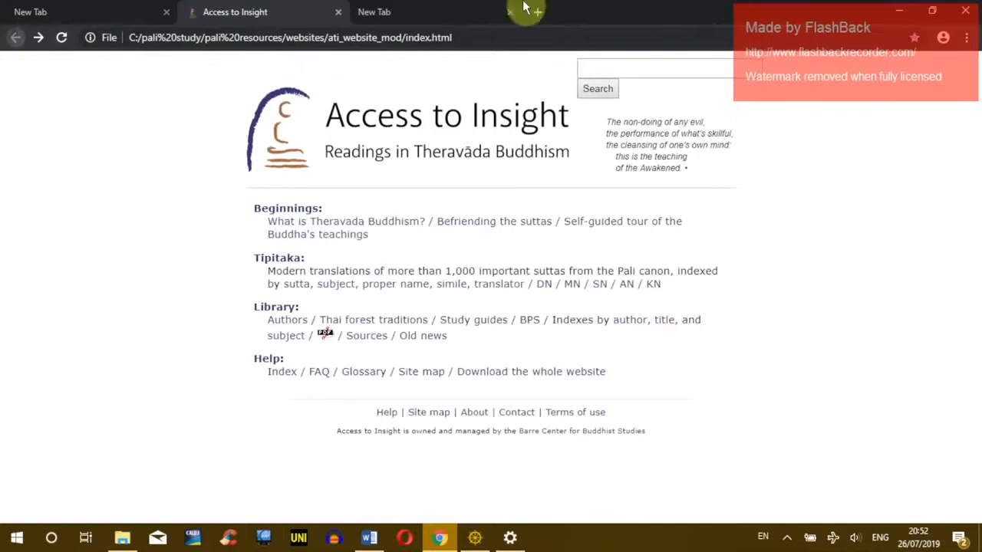
Step: Open SuttaCentral legacy from the desktop, bookmark it, and close the empty tabs
{"action": "left_click", "coordinate": [899, 12]}
{"action": "double_click", "coordinate": [347, 176]}
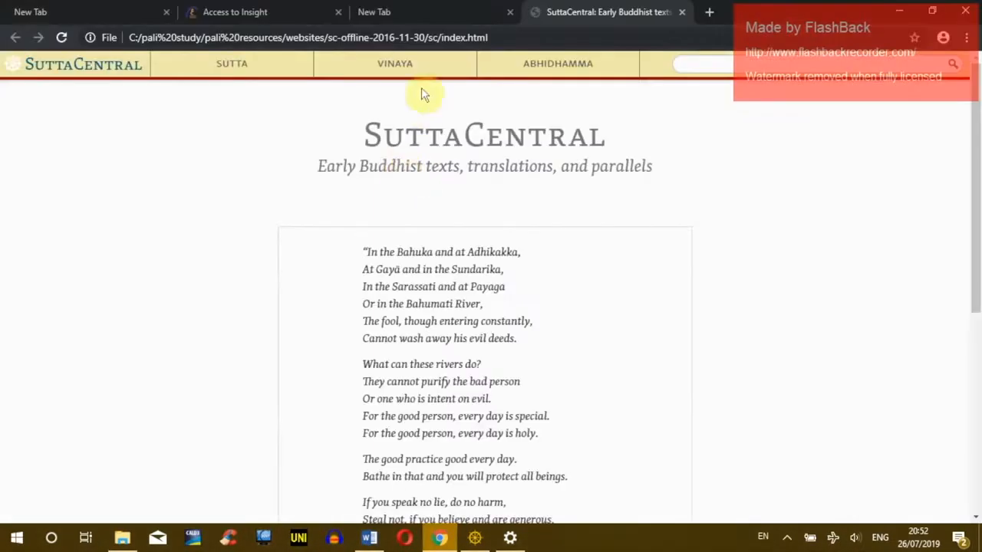
{"action": "left_click", "coordinate": [913, 37]}
{"action": "left_click", "coordinate": [822, 175]}
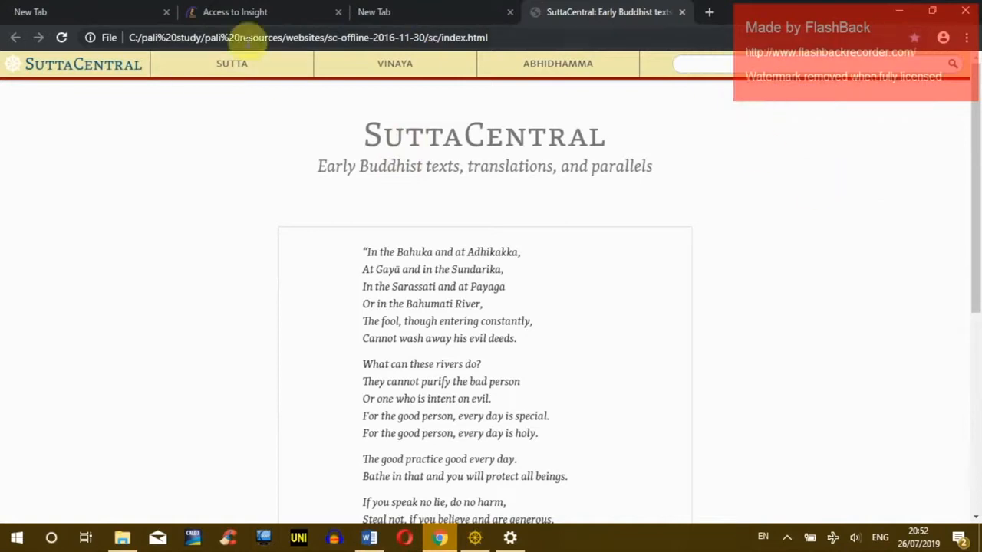
{"action": "left_click", "coordinate": [510, 12]}
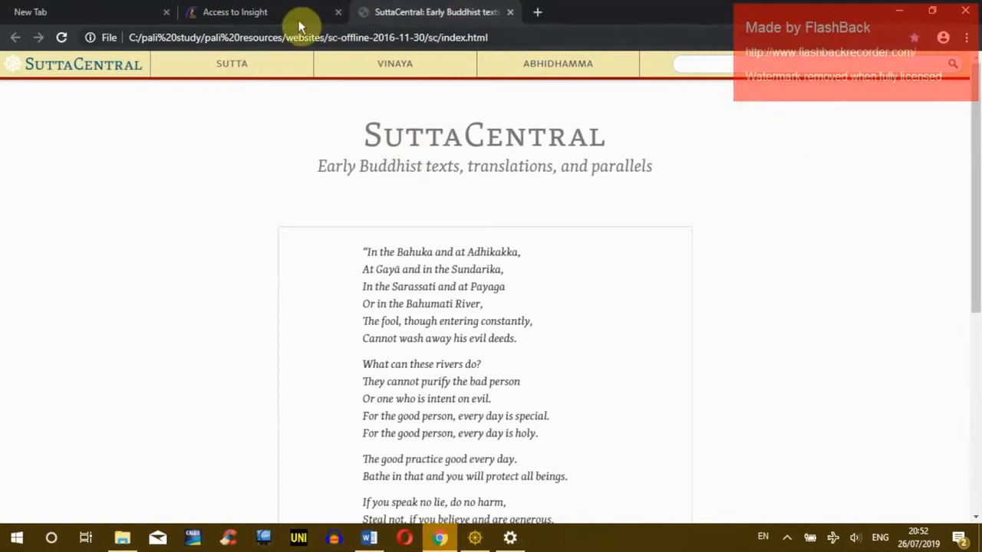
{"action": "left_click", "coordinate": [166, 16]}
{"action": "left_click", "coordinate": [366, 14]}
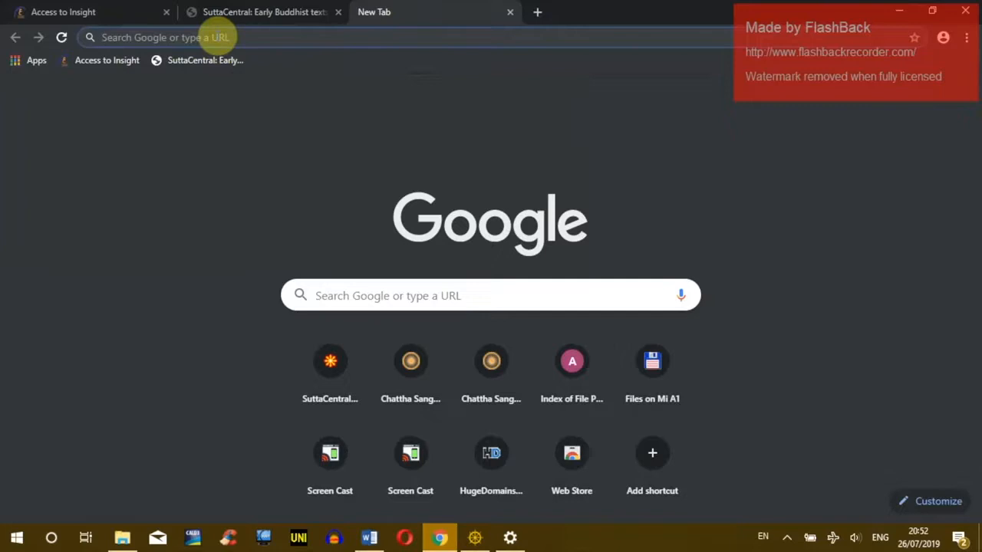
Step: Load suttacentral.net from the address bar
{"action": "type", "text": "suttacentral.net"}
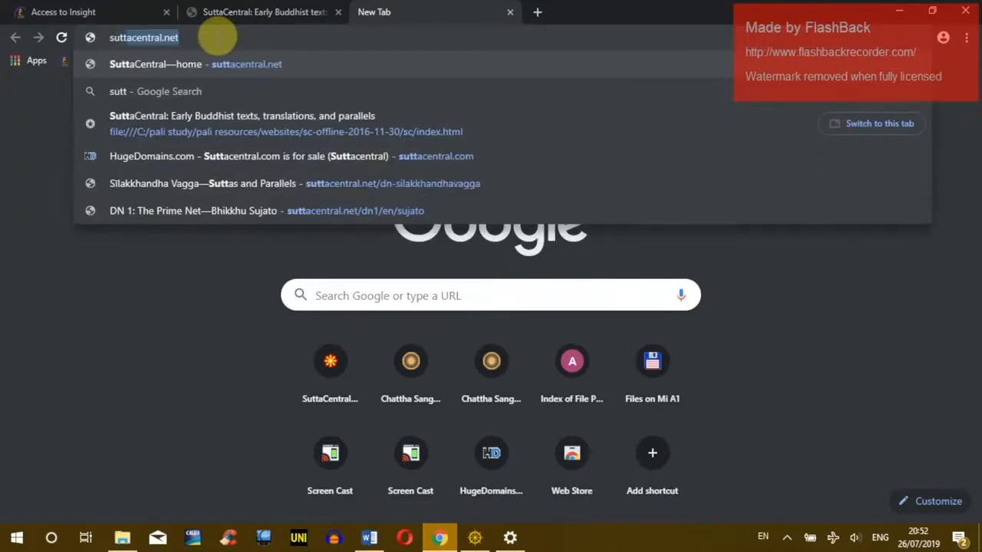
{"action": "key", "text": "Right"}
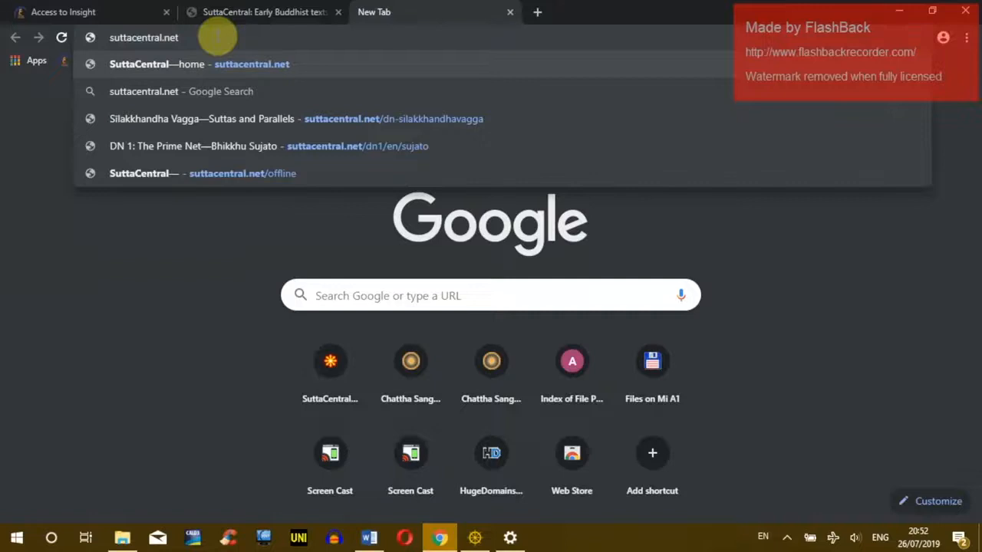
{"action": "key", "text": "Return"}
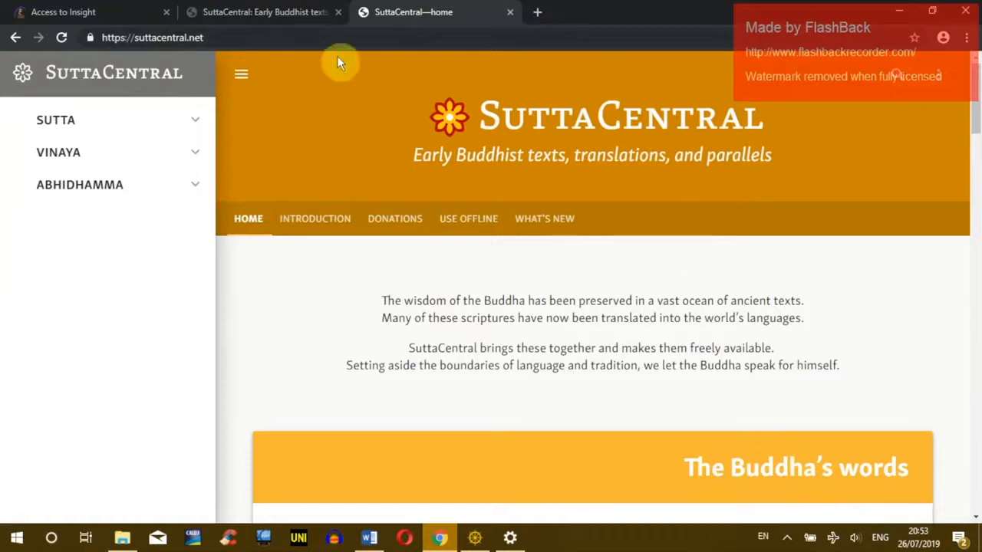
Step: Choose Install SuttaCentral from Chrome's main menu
{"action": "left_click", "coordinate": [967, 38]}
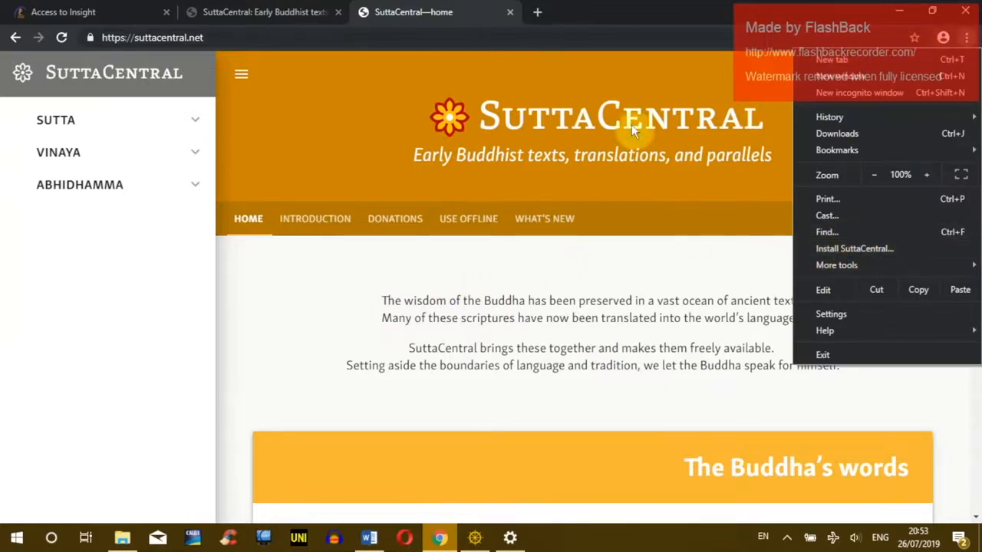
{"action": "left_click", "coordinate": [365, 281]}
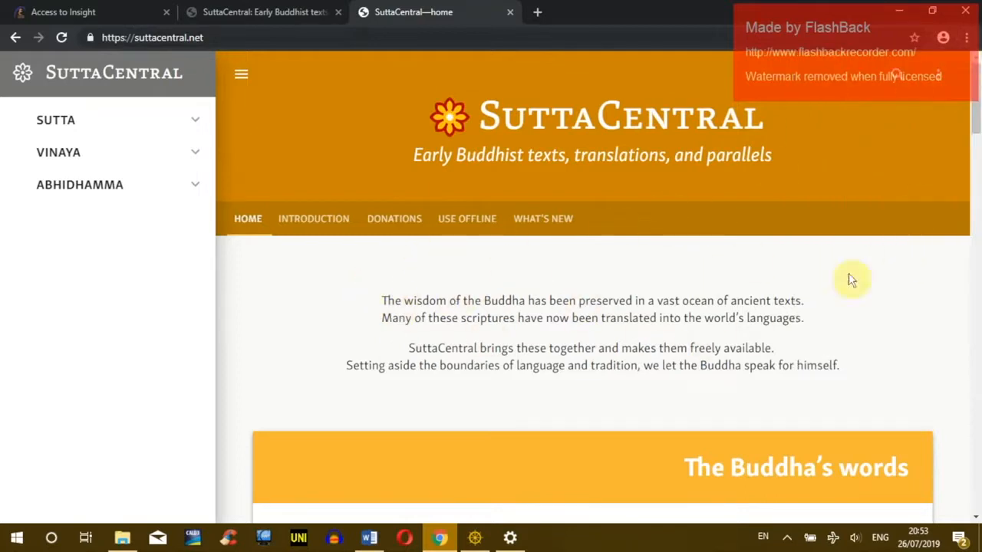
{"action": "left_click", "coordinate": [966, 38]}
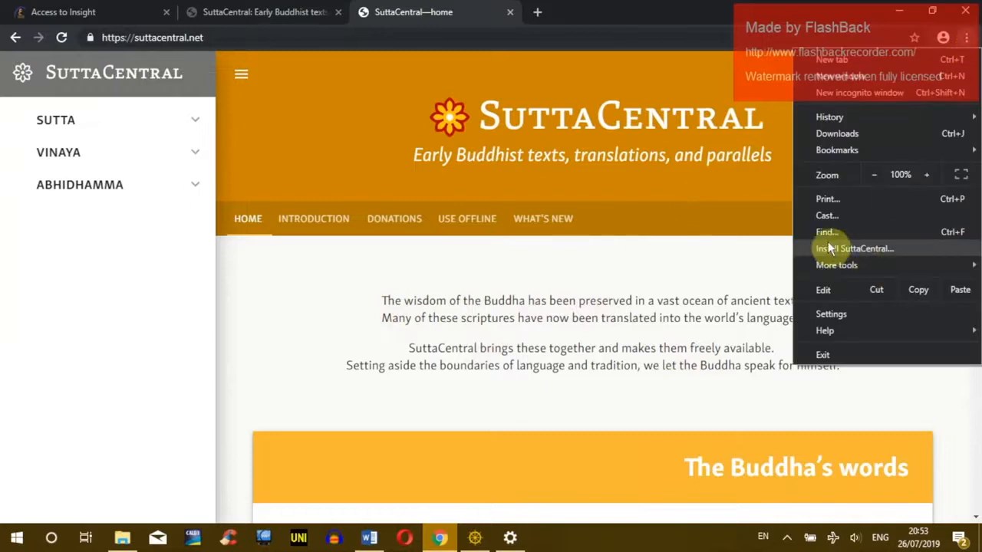
{"action": "left_click", "coordinate": [729, 285]}
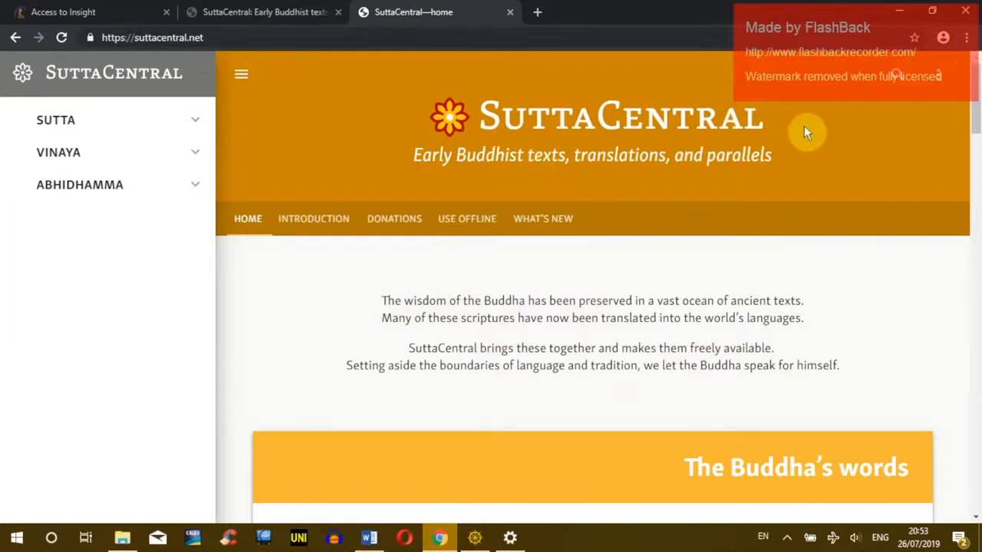
{"action": "left_click", "coordinate": [967, 37]}
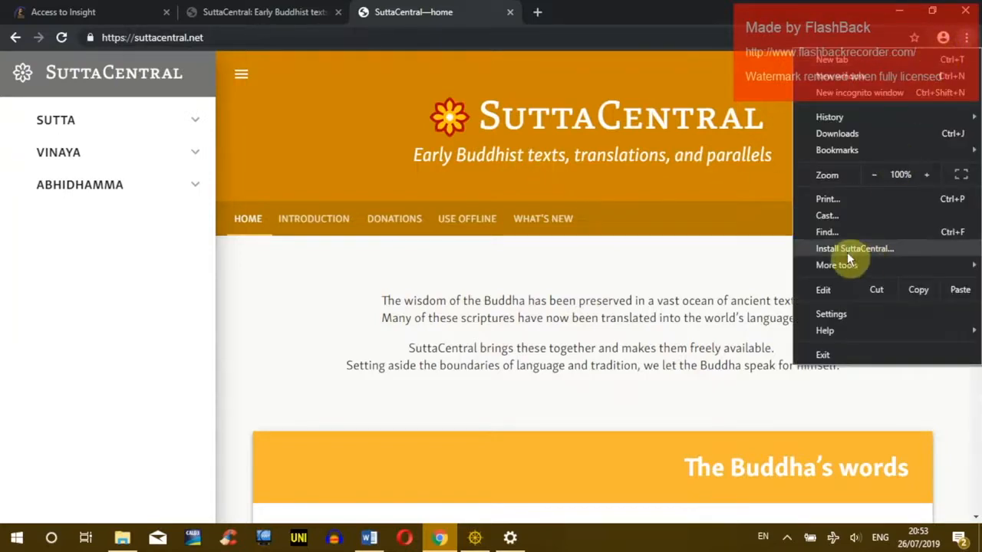
{"action": "left_click", "coordinate": [813, 250]}
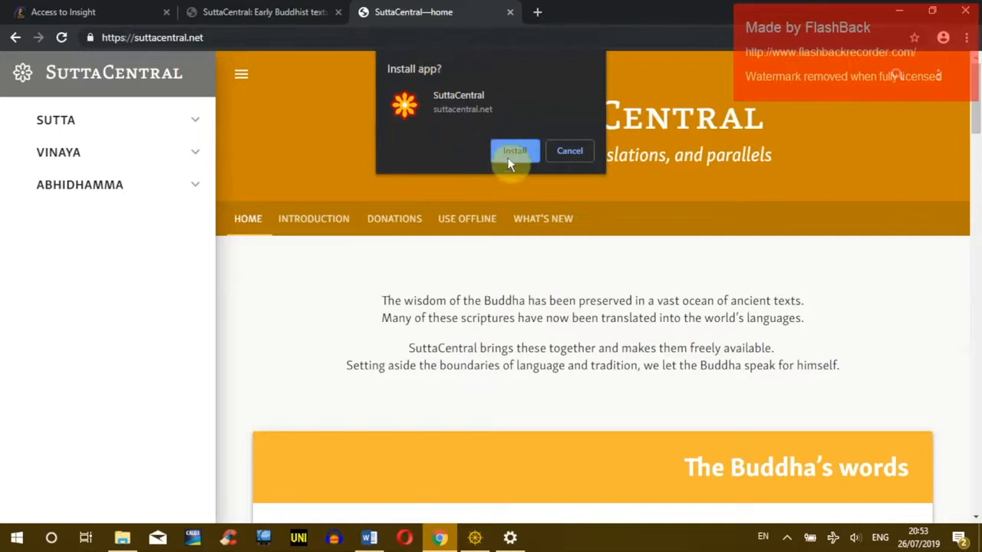
Step: Confirm the SuttaCentral app installation and maximize its window
{"action": "left_click", "coordinate": [512, 151]}
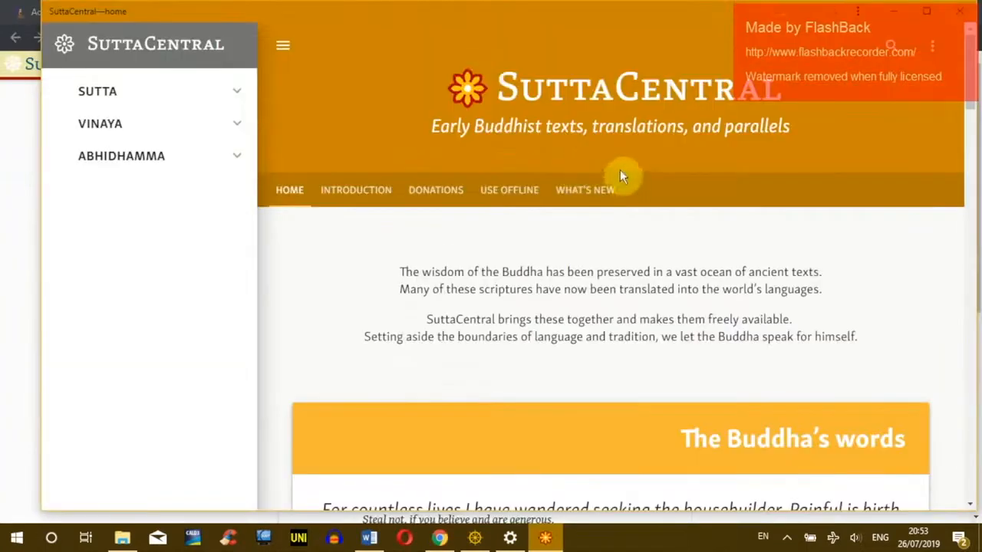
{"action": "mouse_move", "coordinate": [495, 21]}
{"action": "left_mouse_down"}
{"action": "mouse_move", "coordinate": [524, 60]}
{"action": "mouse_move", "coordinate": [465, 33]}
{"action": "mouse_move", "coordinate": [479, 21]}
{"action": "mouse_move", "coordinate": [503, 41]}
{"action": "mouse_move", "coordinate": [483, 21]}
{"action": "mouse_move", "coordinate": [497, 32]}
{"action": "left_mouse_up"}
{"action": "left_click", "coordinate": [904, 22]}
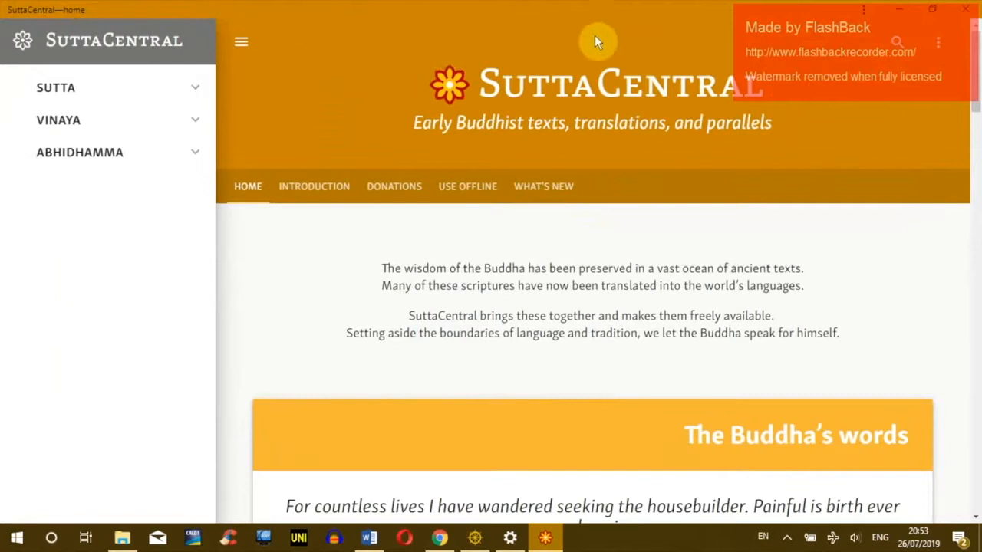
{"action": "left_click", "coordinate": [905, 10]}
Step: Place the new SuttaCentral desktop shortcut beside SuttaCentral legacy
{"action": "left_click", "coordinate": [908, 7]}
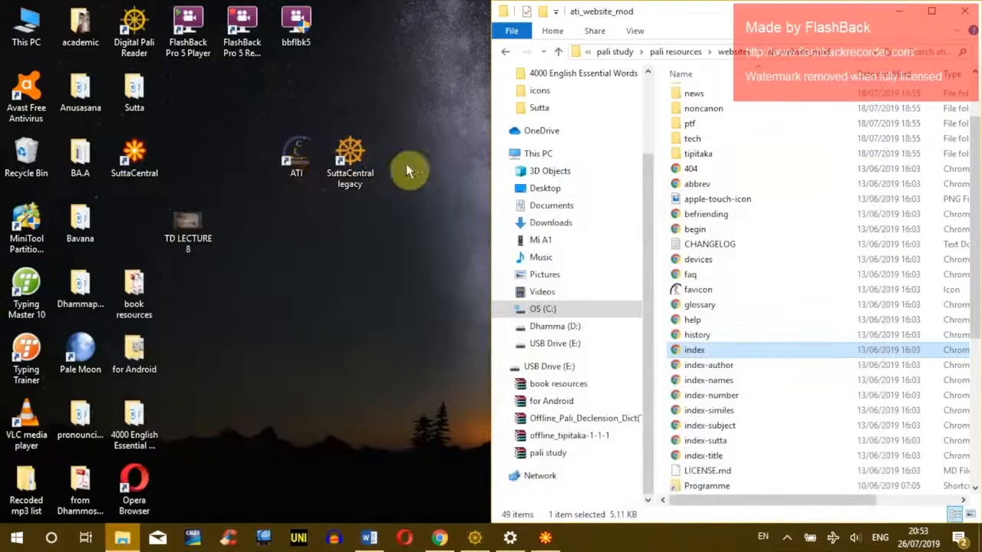
{"action": "left_click", "coordinate": [135, 153]}
{"action": "left_click_drag", "start_coordinate": [153, 157], "coordinate": [405, 182]}
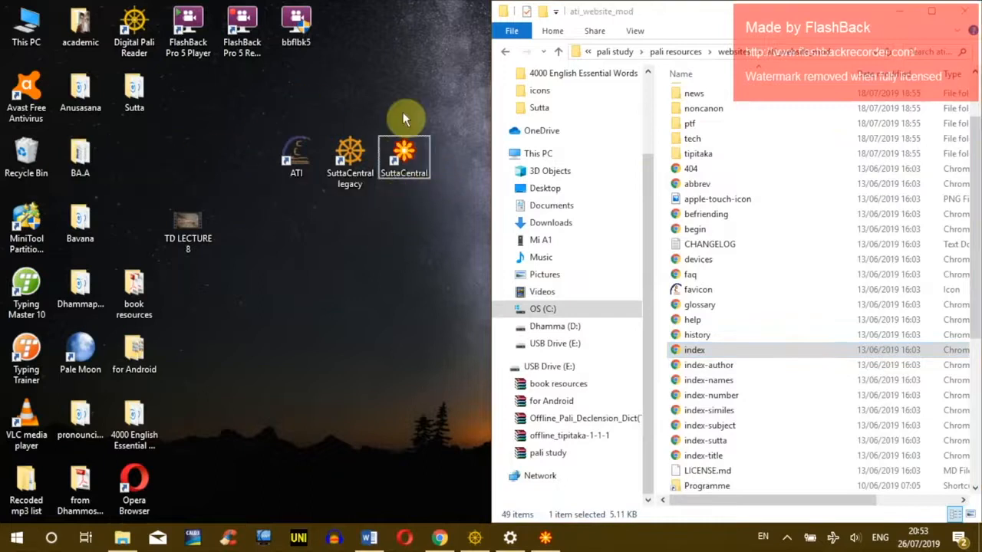
{"action": "left_click", "coordinate": [353, 183], "text": "ctrl"}
{"action": "left_click", "coordinate": [359, 177]}
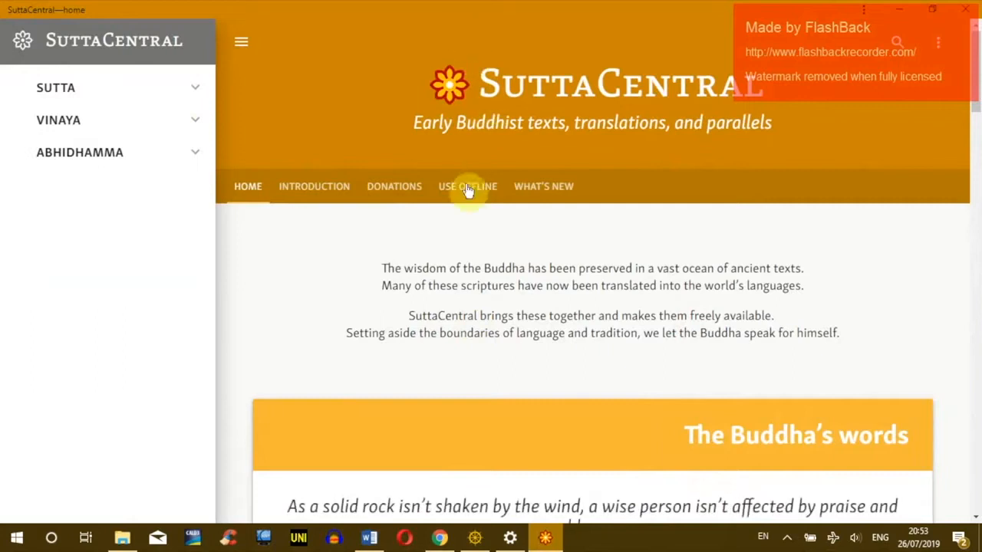
Step: Open the app's Using SuttaCentral offline page, then return to Chrome
{"action": "left_click", "coordinate": [469, 190]}
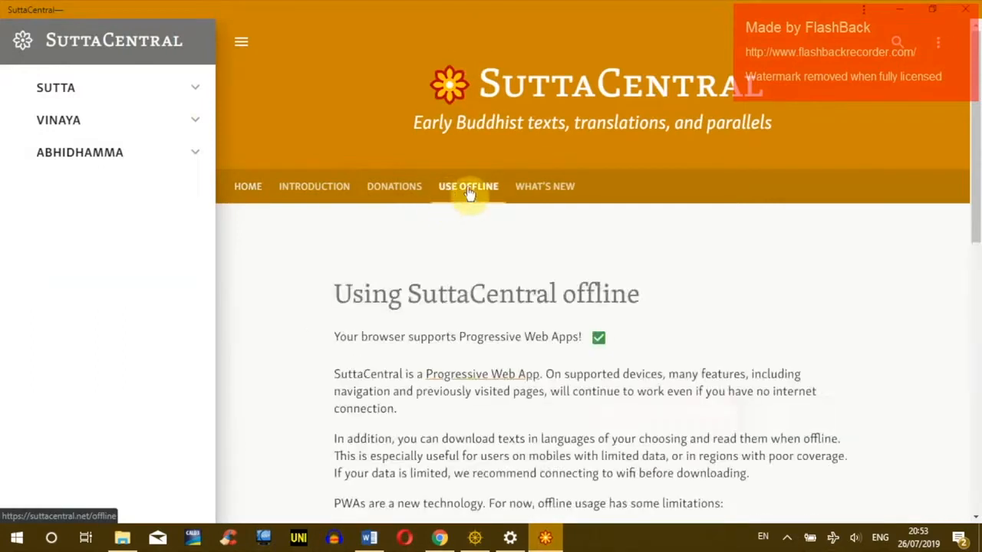
{"action": "scroll", "coordinate": [357, 232], "scroll_direction": "down", "scroll_amount": 2}
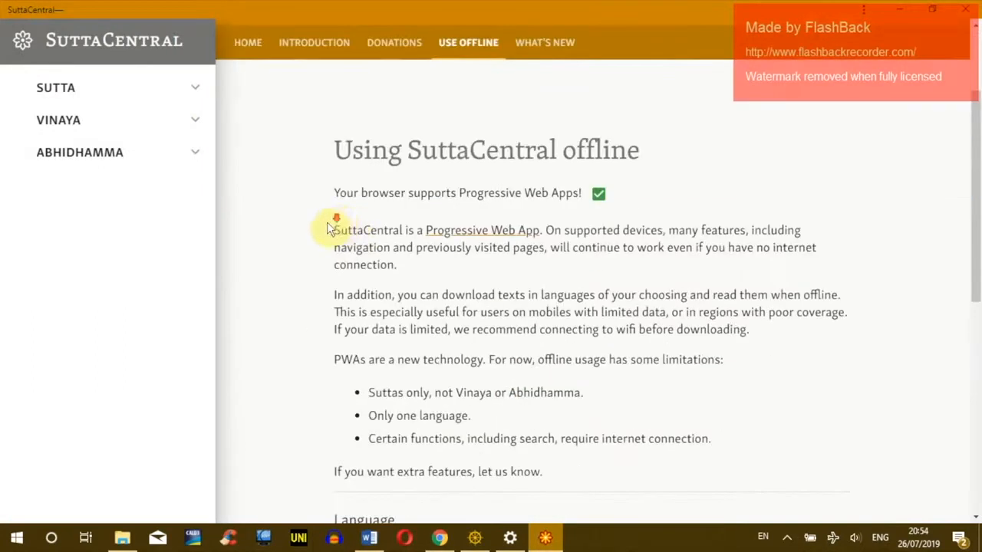
{"action": "scroll", "coordinate": [332, 228], "scroll_direction": "down", "scroll_amount": 1}
{"action": "scroll", "coordinate": [294, 208], "scroll_direction": "up", "scroll_amount": 3}
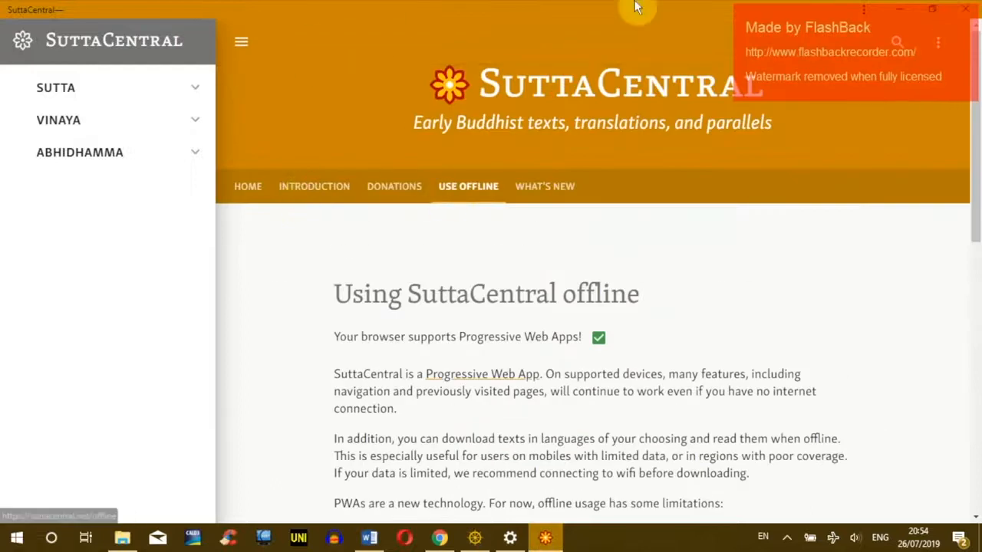
{"action": "left_click_drag", "start_coordinate": [788, 12], "coordinate": [762, 65]}
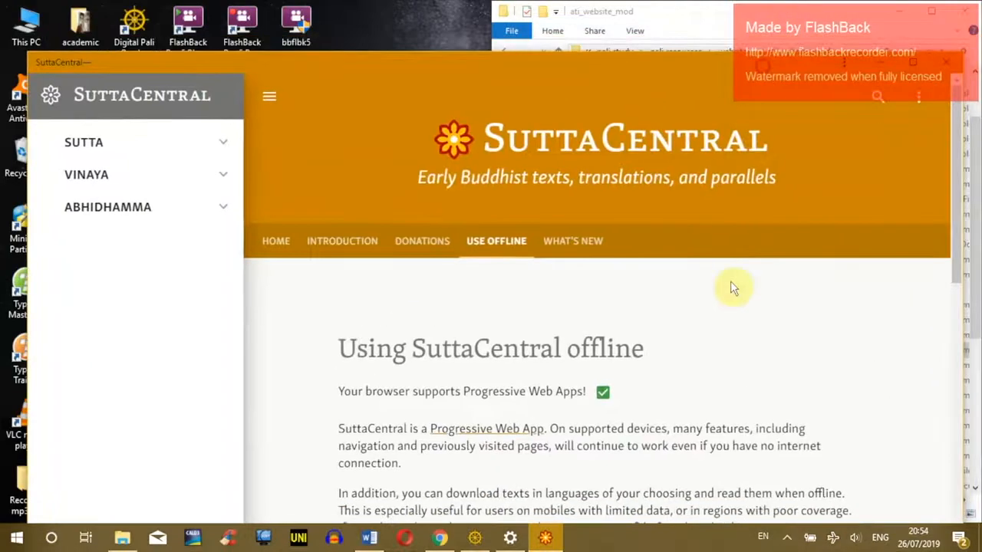
{"action": "left_click", "coordinate": [439, 536]}
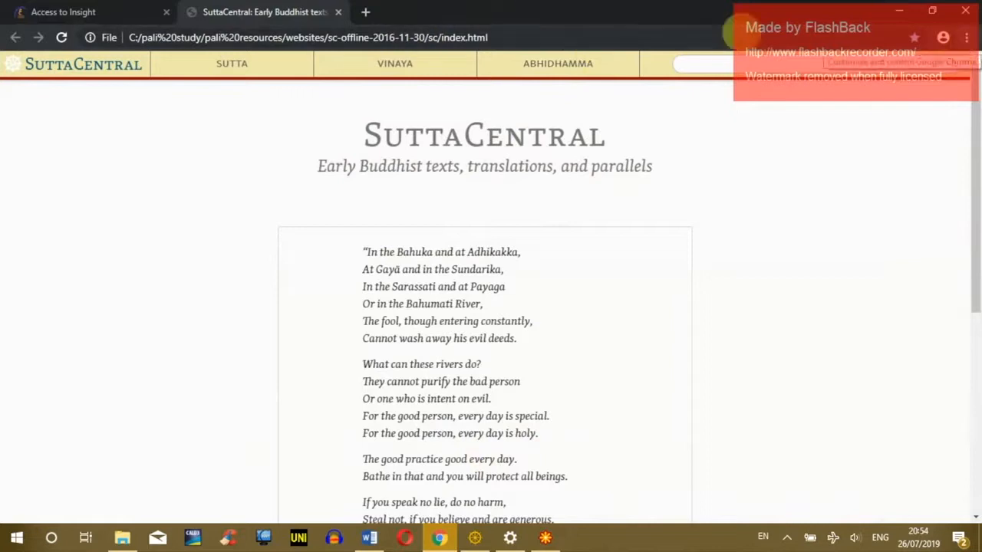
Step: Load the online SuttaCentral home page in a new tab
{"action": "left_click", "coordinate": [366, 15]}
{"action": "type", "text": "sutt"}
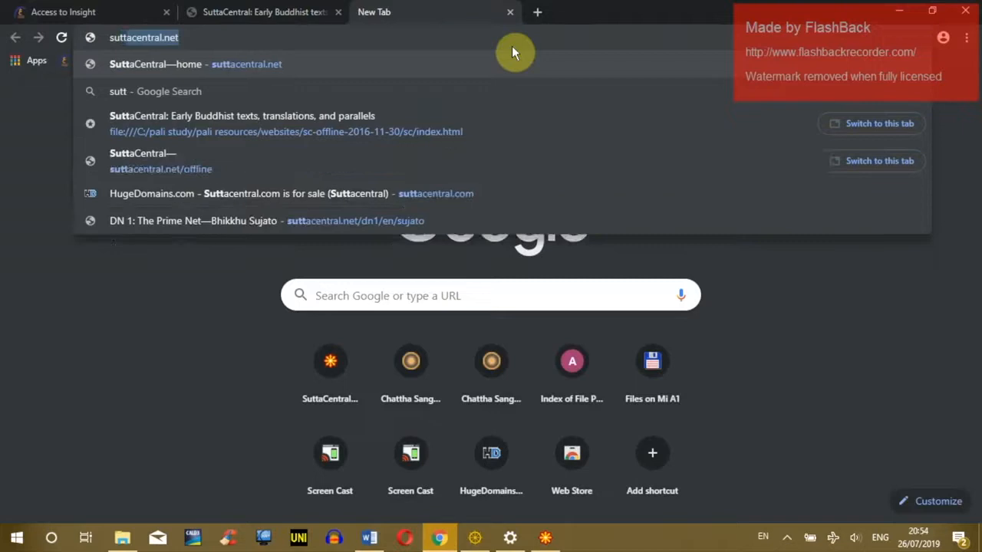
{"action": "left_click", "coordinate": [392, 66]}
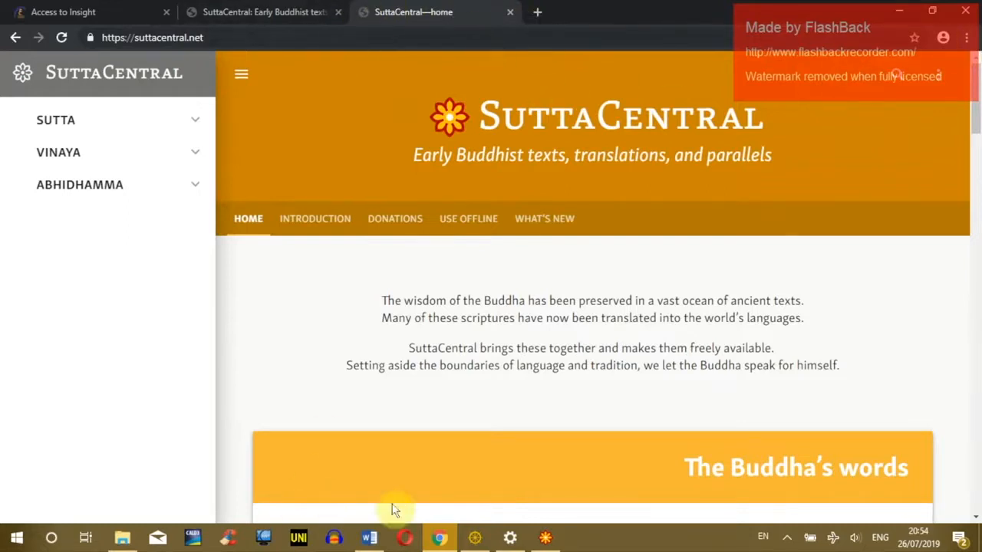
{"action": "left_click", "coordinate": [122, 537]}
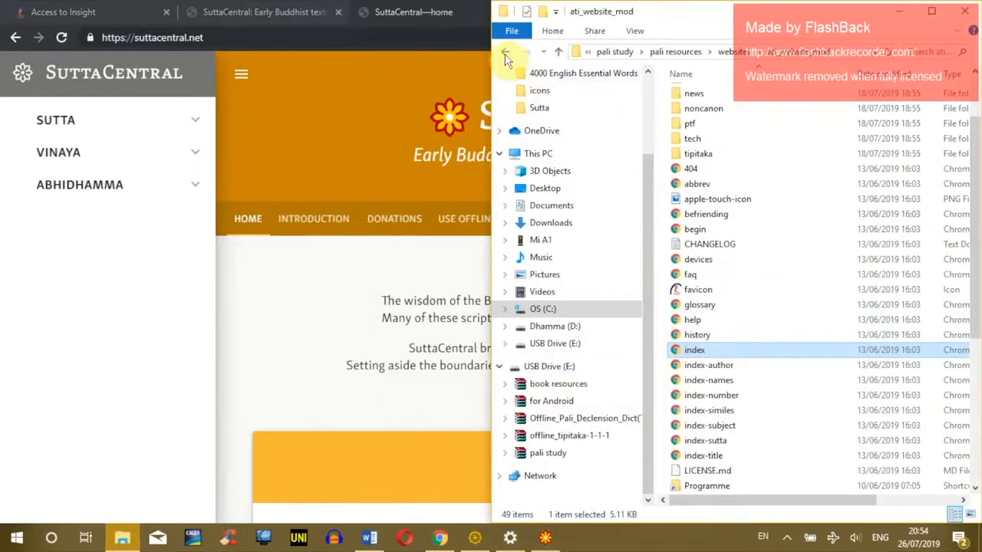
{"action": "left_click", "coordinate": [427, 292]}
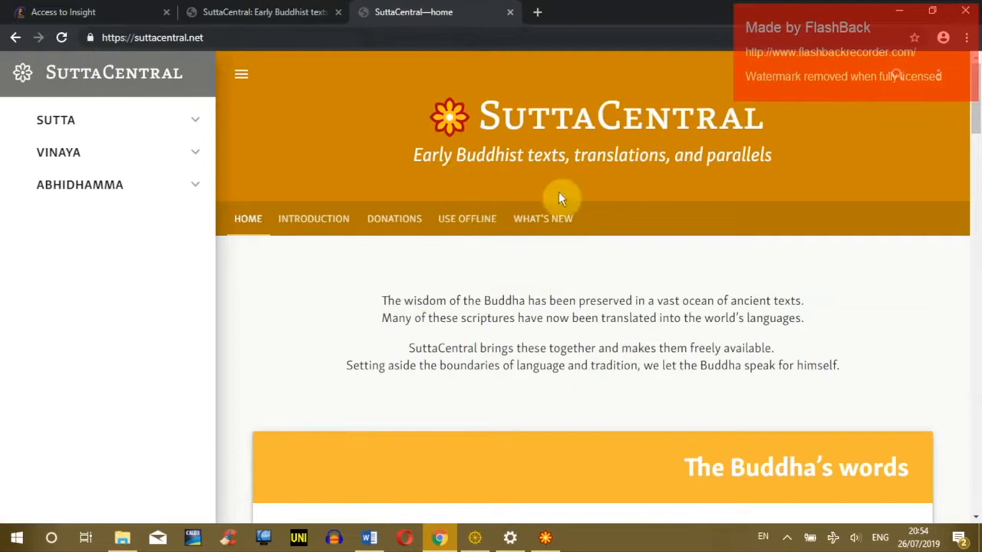
Step: Open Using SuttaCentral offline and review its limitations, Language and parallels options
{"action": "left_click", "coordinate": [468, 221]}
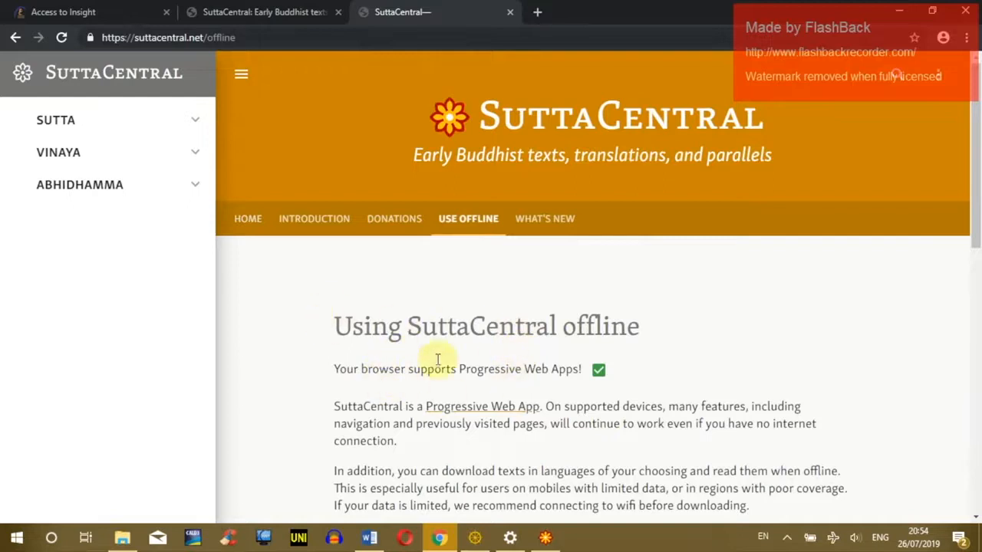
{"action": "scroll", "coordinate": [438, 299], "scroll_direction": "down", "scroll_amount": 2}
{"action": "scroll", "coordinate": [406, 268], "scroll_direction": "up", "scroll_amount": 2}
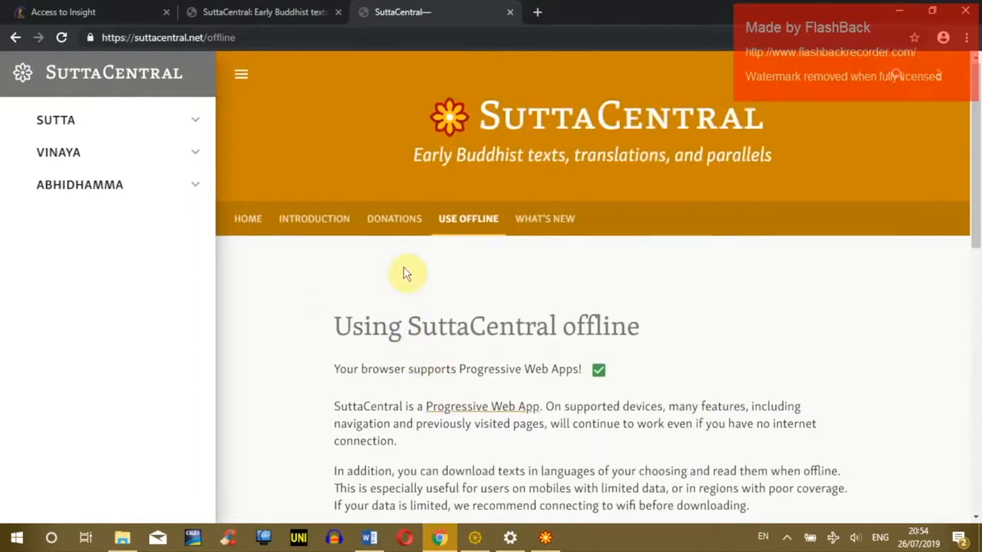
{"action": "left_click", "coordinate": [239, 73]}
{"action": "left_click", "coordinate": [26, 75]}
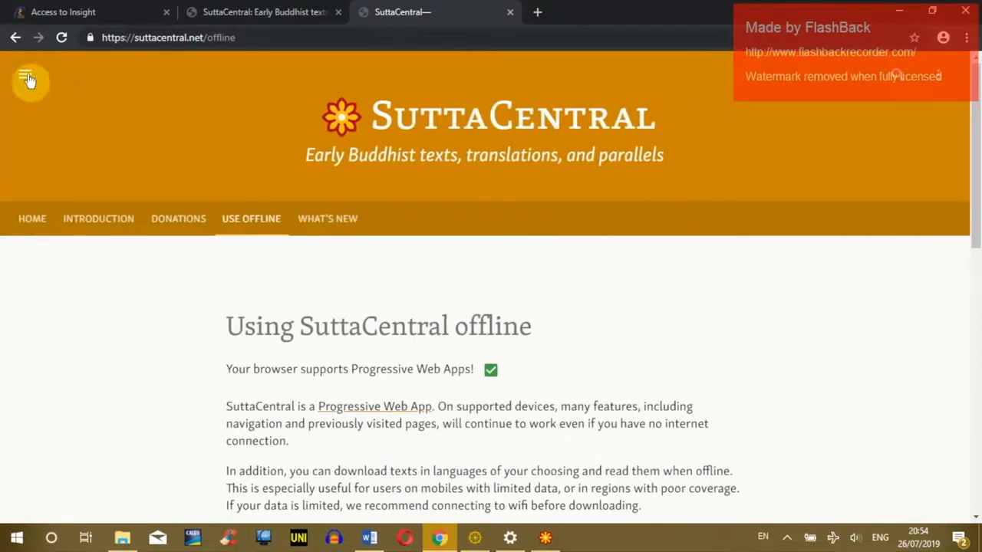
{"action": "scroll", "coordinate": [314, 298], "scroll_direction": "down", "scroll_amount": 4}
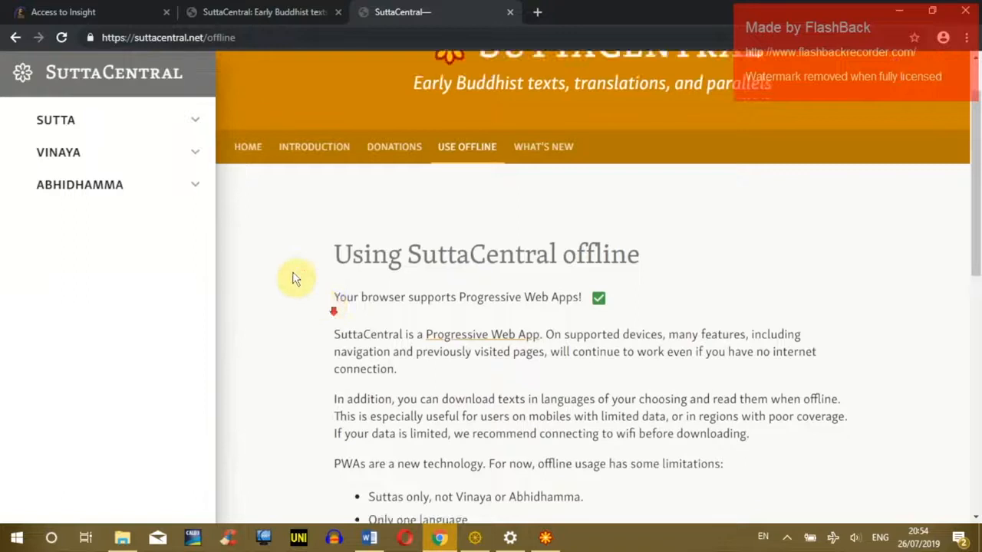
{"action": "scroll", "coordinate": [278, 261], "scroll_direction": "up", "scroll_amount": 5}
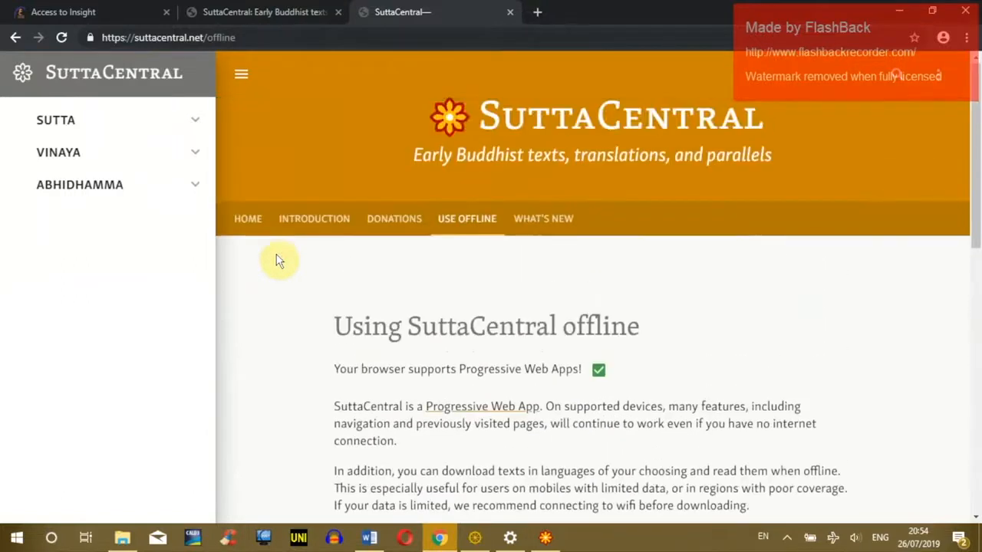
{"action": "scroll", "coordinate": [305, 303], "scroll_direction": "down", "scroll_amount": 5}
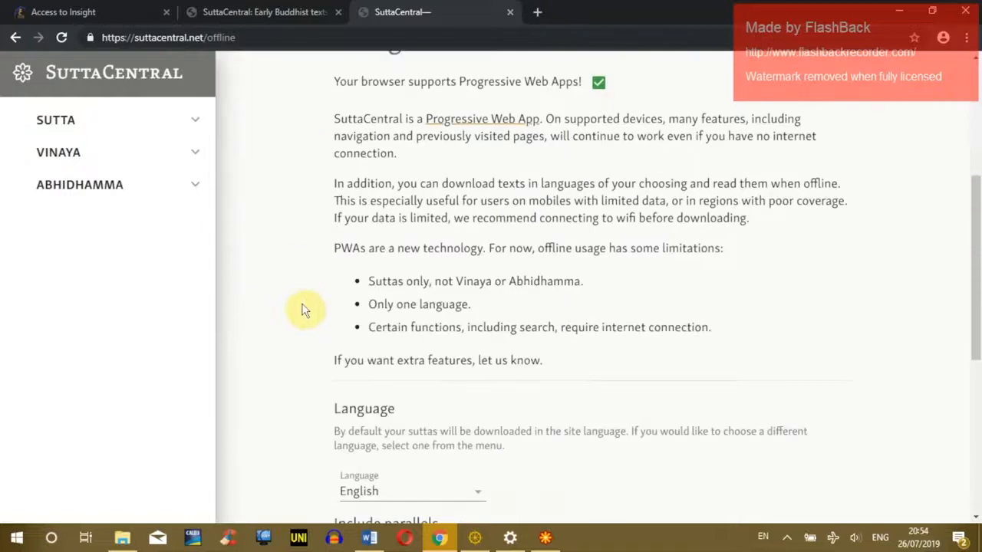
{"action": "scroll", "coordinate": [304, 309], "scroll_direction": "down", "scroll_amount": 1}
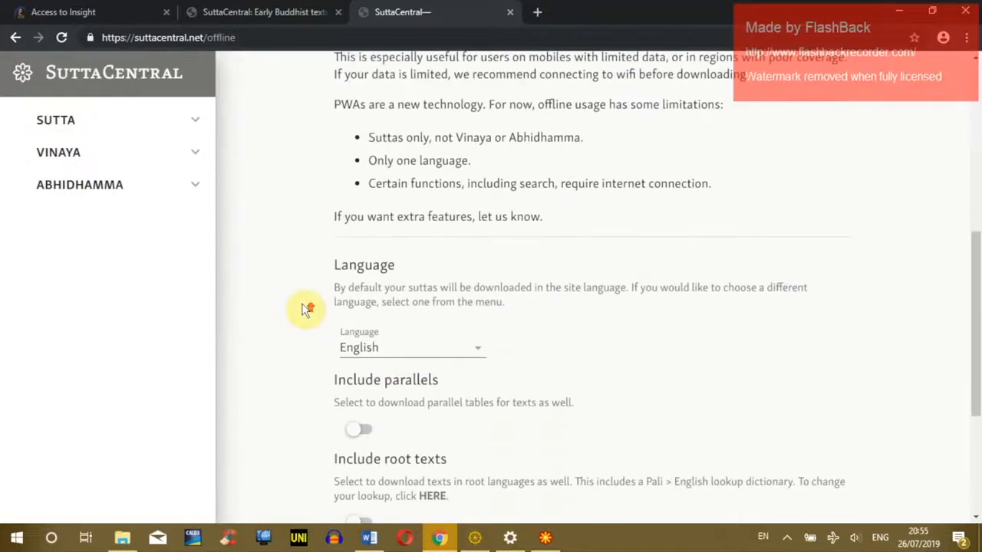
{"action": "scroll", "coordinate": [304, 309], "scroll_direction": "up", "scroll_amount": 5}
{"action": "scroll", "coordinate": [305, 303], "scroll_direction": "up", "scroll_amount": 2}
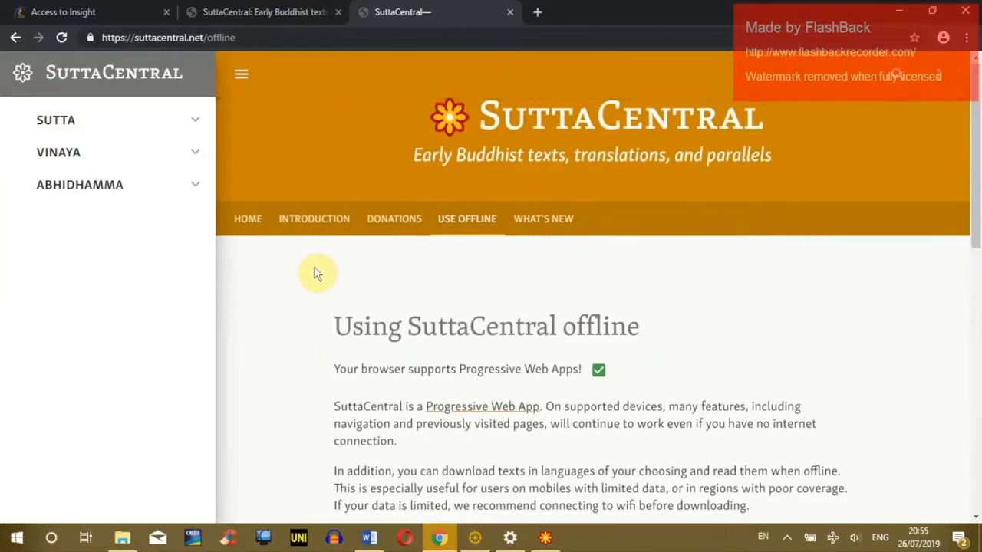
{"action": "scroll", "coordinate": [315, 276], "scroll_direction": "down", "scroll_amount": 4}
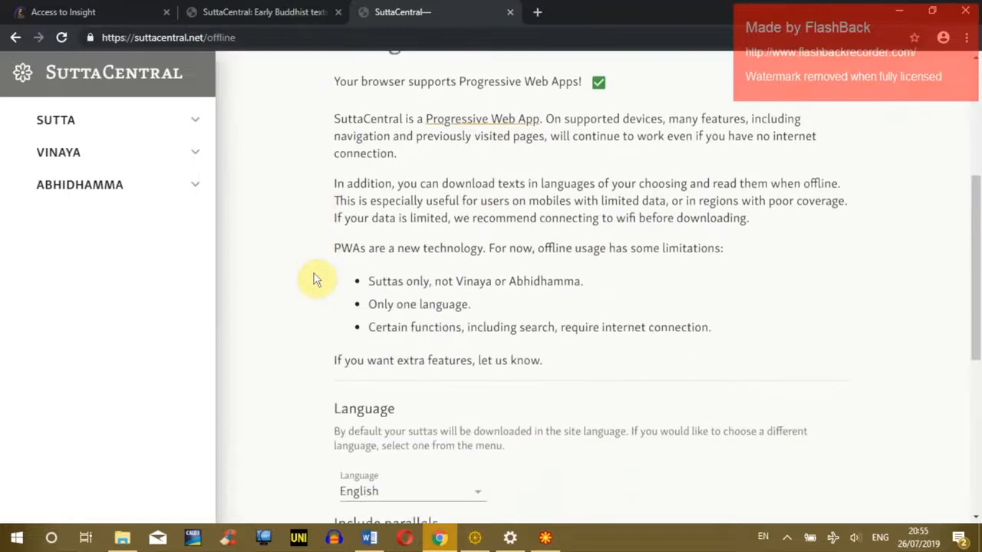
{"action": "scroll", "coordinate": [304, 285], "scroll_direction": "down", "scroll_amount": 4}
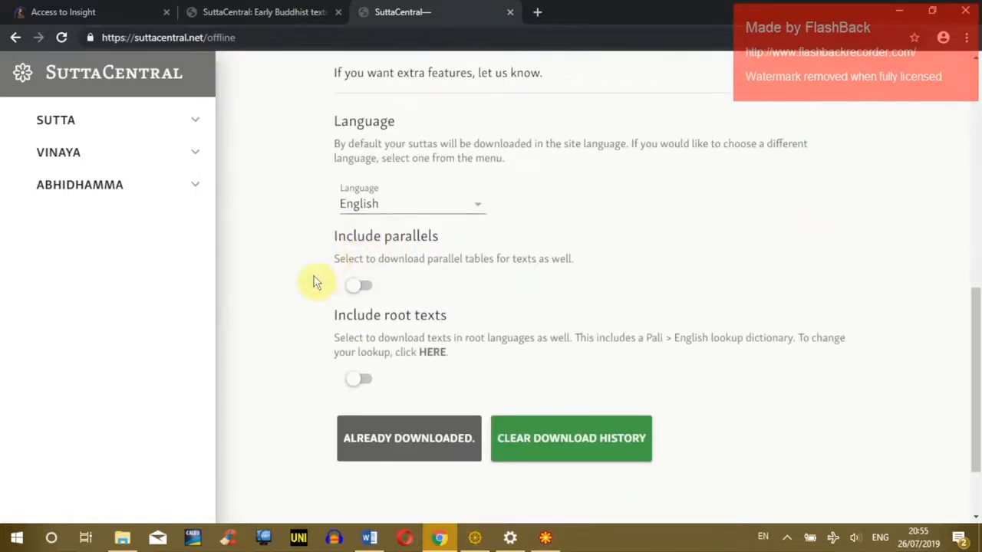
Step: Turn on Include parallels and Include root texts on SuttaCentral's Use Offline page, then review the page
{"action": "left_click", "coordinate": [360, 286]}
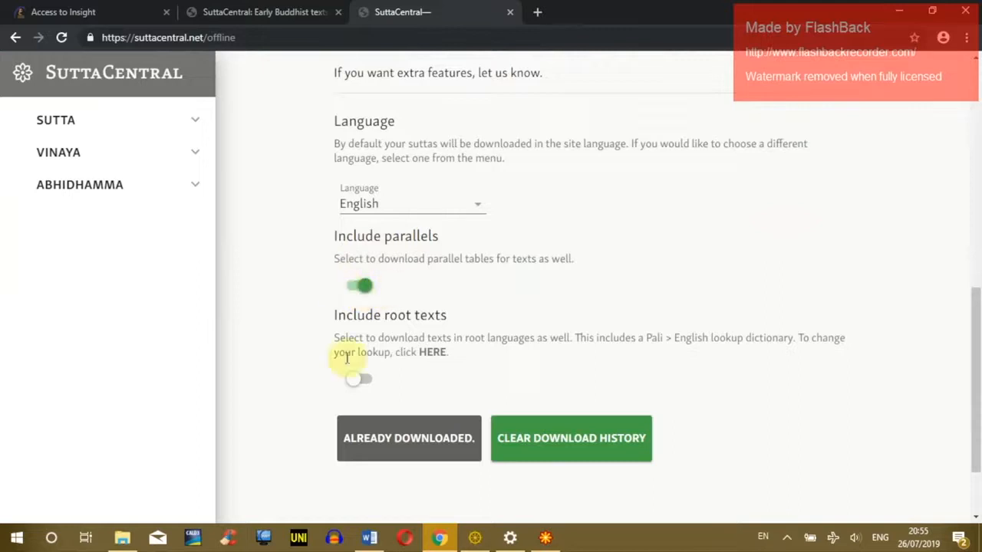
{"action": "left_click", "coordinate": [361, 380]}
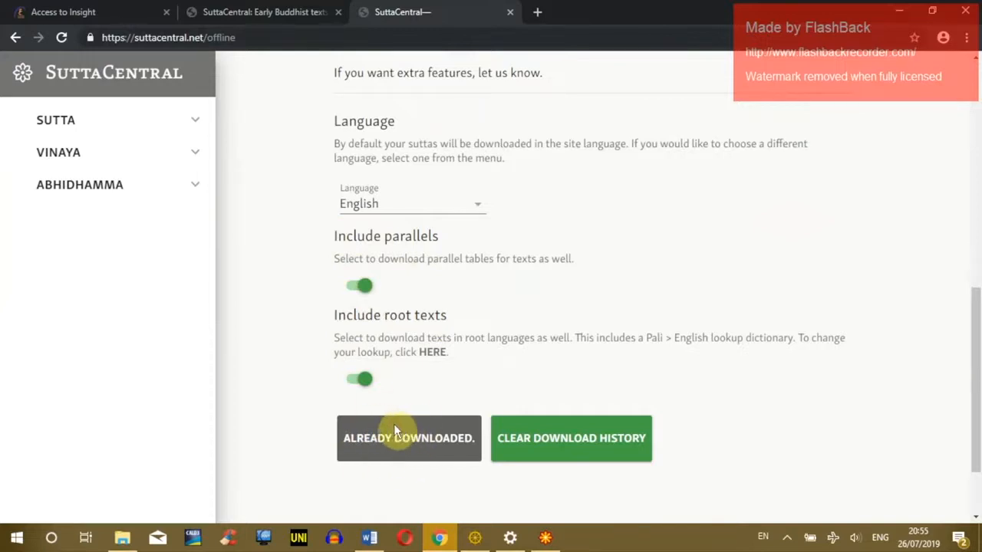
{"action": "scroll", "coordinate": [400, 435], "scroll_direction": "down", "scroll_amount": 2}
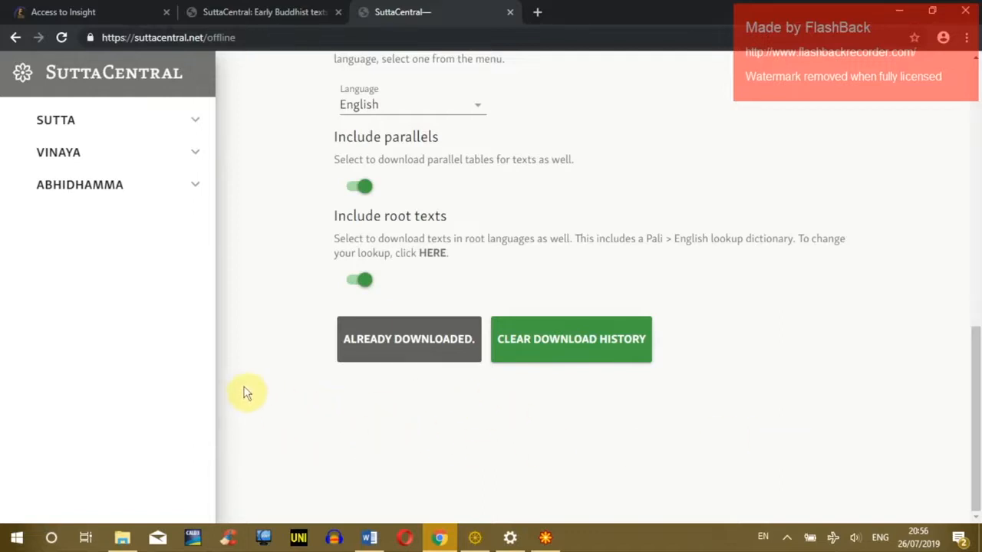
{"action": "scroll", "coordinate": [368, 322], "scroll_direction": "up", "scroll_amount": 5}
{"action": "scroll", "coordinate": [449, 399], "scroll_direction": "down", "scroll_amount": 5}
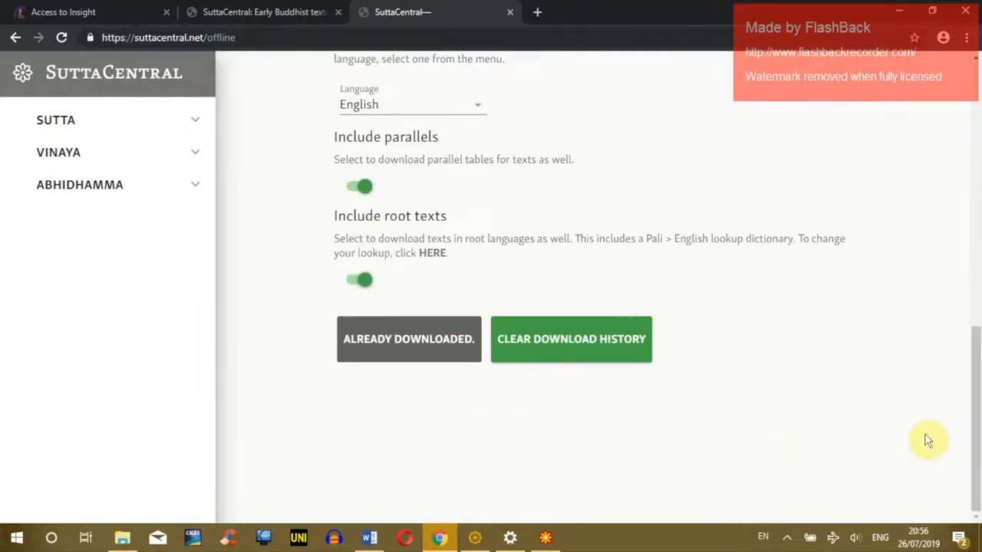
{"action": "scroll", "coordinate": [748, 420], "scroll_direction": "up", "scroll_amount": 10}
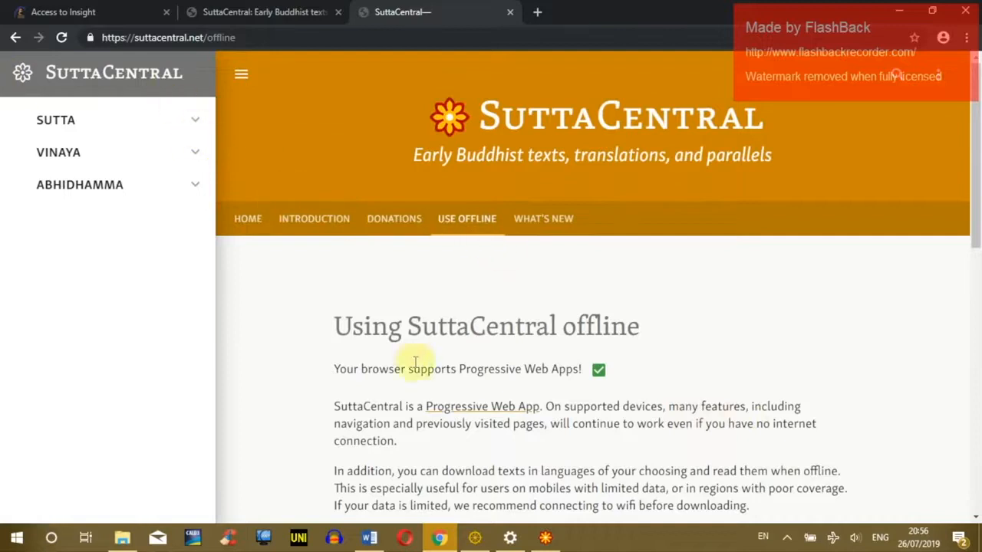
{"action": "scroll", "coordinate": [410, 350], "scroll_direction": "down", "scroll_amount": 4}
{"action": "left_click_drag", "start_coordinate": [365, 279], "coordinate": [439, 281]}
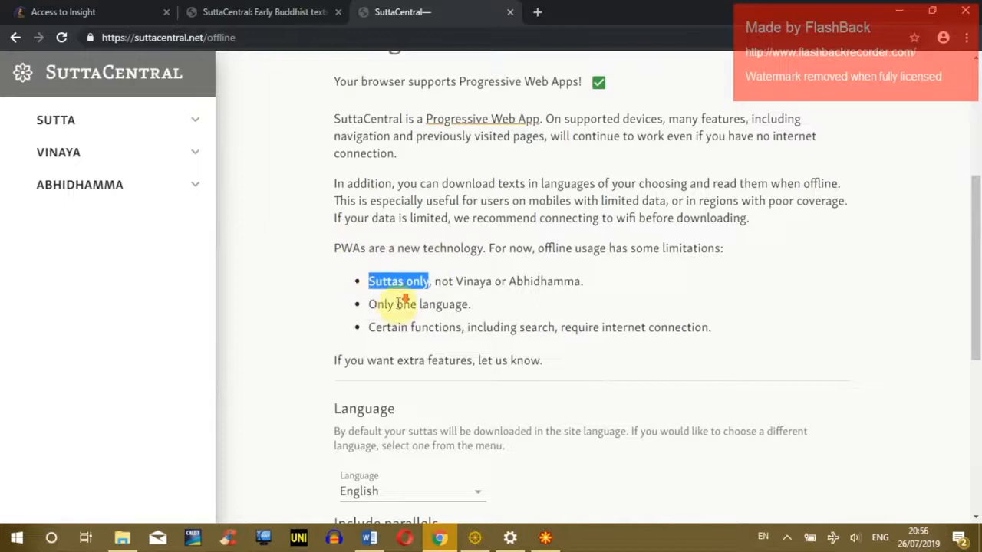
{"action": "scroll", "coordinate": [376, 342], "scroll_direction": "down", "scroll_amount": 2}
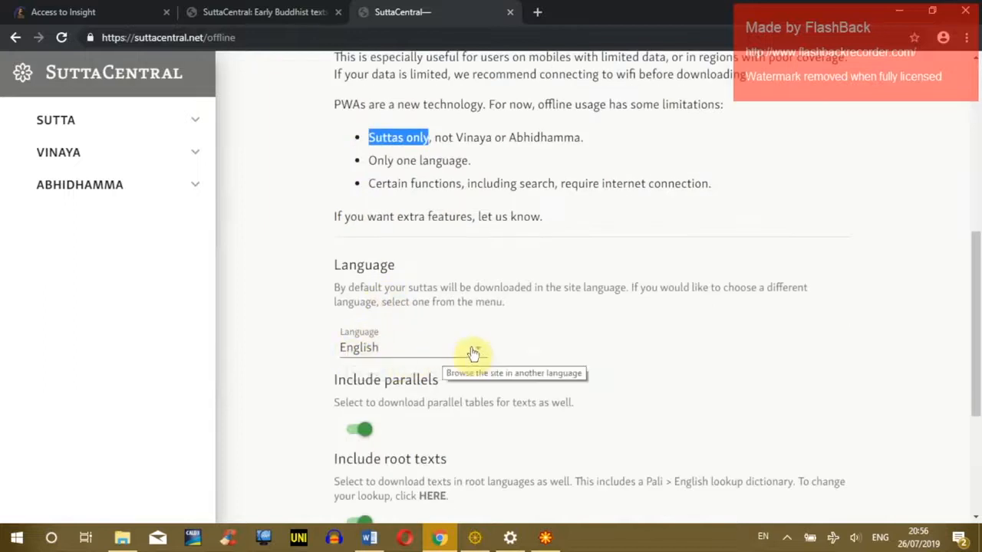
{"action": "left_click", "coordinate": [407, 338]}
{"action": "left_click_drag", "start_coordinate": [482, 173], "coordinate": [476, 430]}
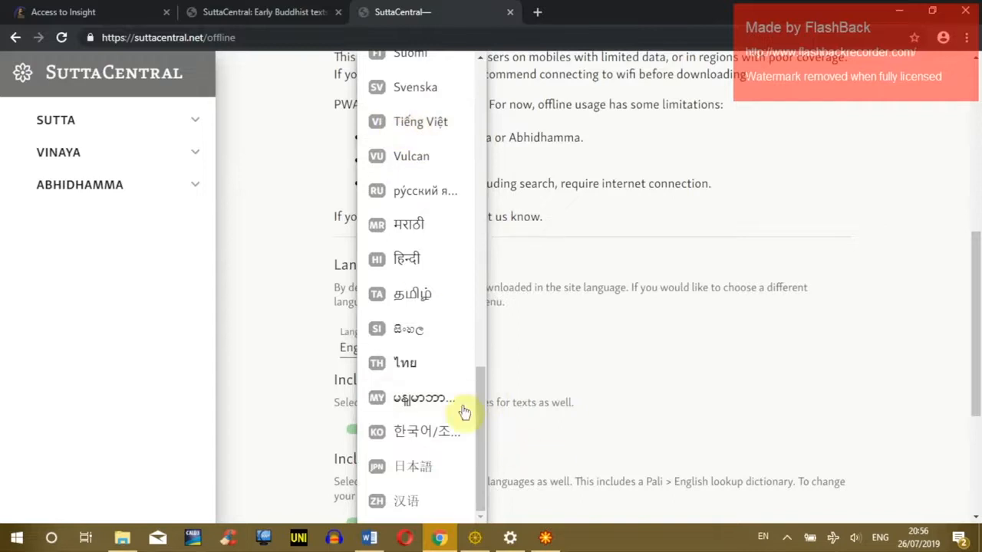
{"action": "left_click_drag", "start_coordinate": [478, 408], "coordinate": [471, 97]}
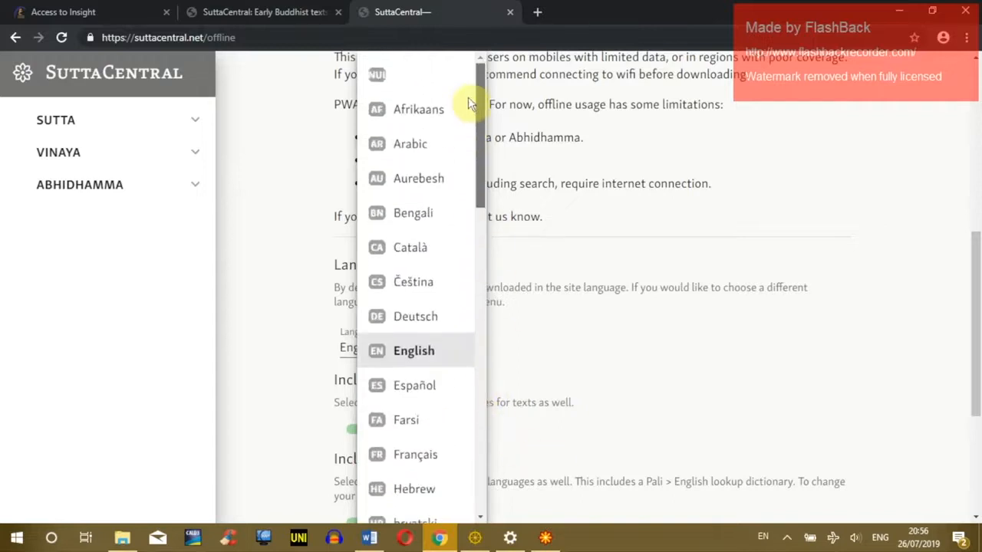
{"action": "left_click", "coordinate": [407, 352]}
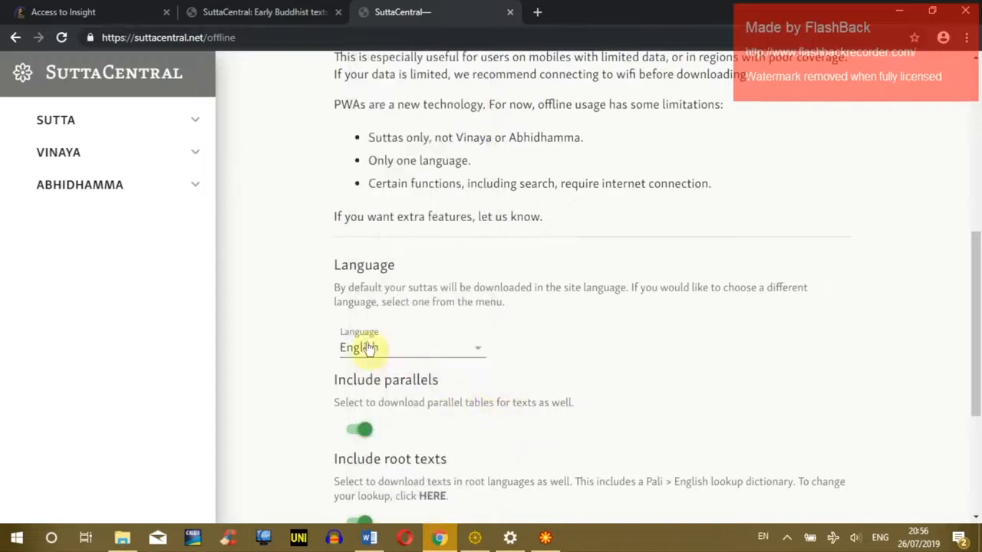
{"action": "scroll", "coordinate": [440, 246], "scroll_direction": "up", "scroll_amount": 4}
{"action": "scroll", "coordinate": [354, 307], "scroll_direction": "down", "scroll_amount": 1}
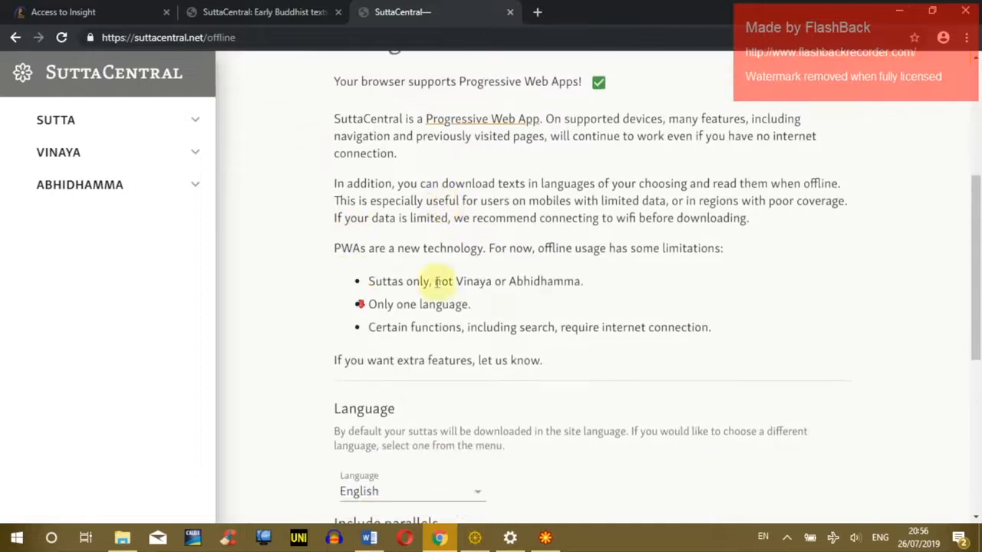
{"action": "left_click_drag", "start_coordinate": [366, 287], "coordinate": [492, 282]}
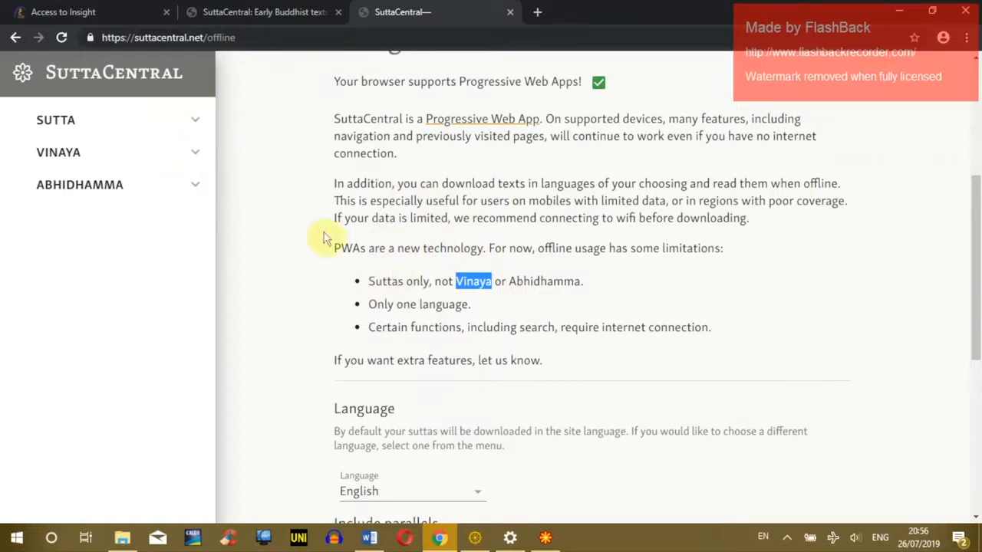
Step: Open DN 1 The Prime Net (Sīlakkhandha Vagga) in English and Pali, and show its text settings
{"action": "left_click", "coordinate": [196, 120]}
{"action": "left_click", "coordinate": [195, 146]}
{"action": "left_click", "coordinate": [196, 180]}
{"action": "left_click", "coordinate": [120, 165]}
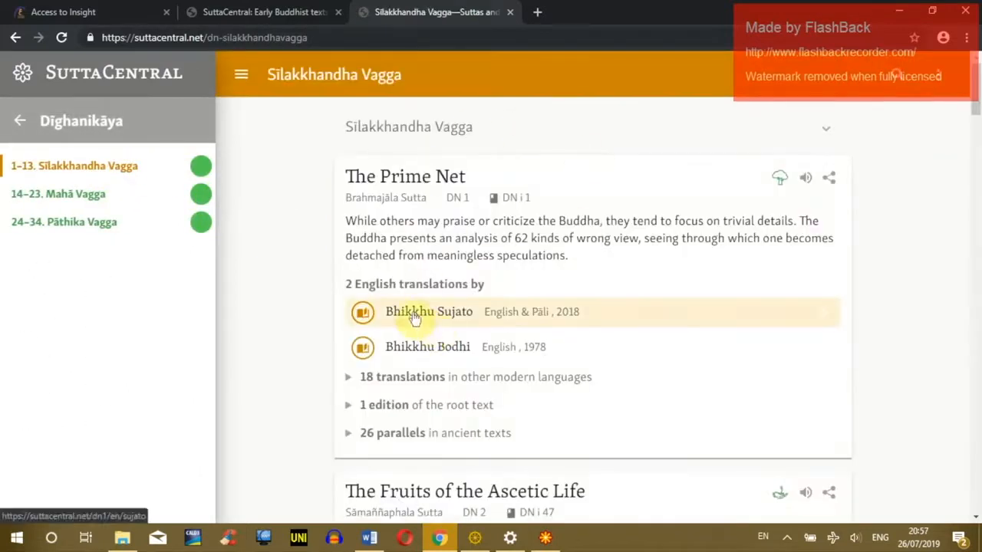
{"action": "scroll", "coordinate": [583, 264], "scroll_direction": "down", "scroll_amount": 2}
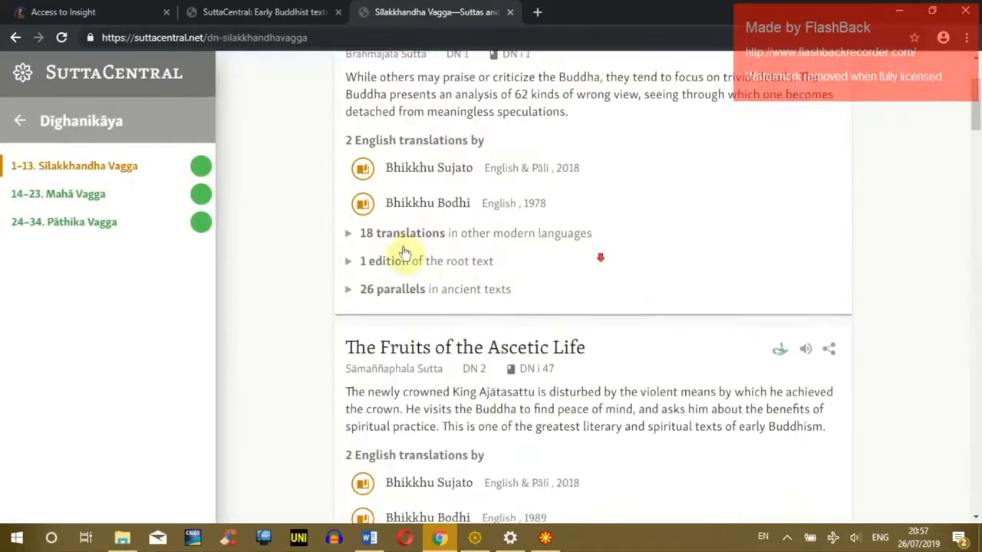
{"action": "left_click", "coordinate": [497, 179]}
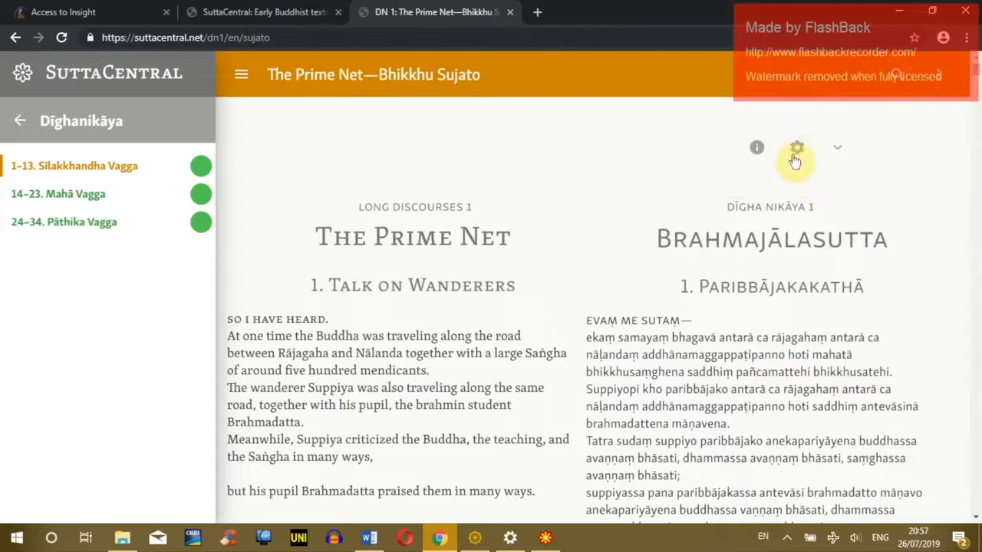
{"action": "left_click", "coordinate": [797, 148]}
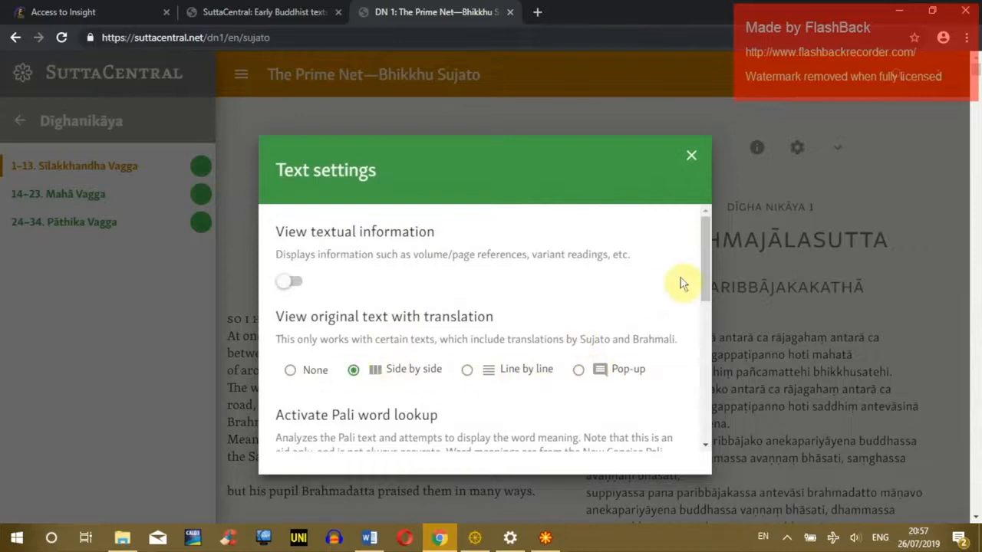
Step: Set the Pali script for DN 1 to Myanmar and close the text settings
{"action": "left_click_drag", "start_coordinate": [706, 251], "coordinate": [701, 383]}
{"action": "scroll", "coordinate": [499, 302], "scroll_direction": "up", "scroll_amount": 1}
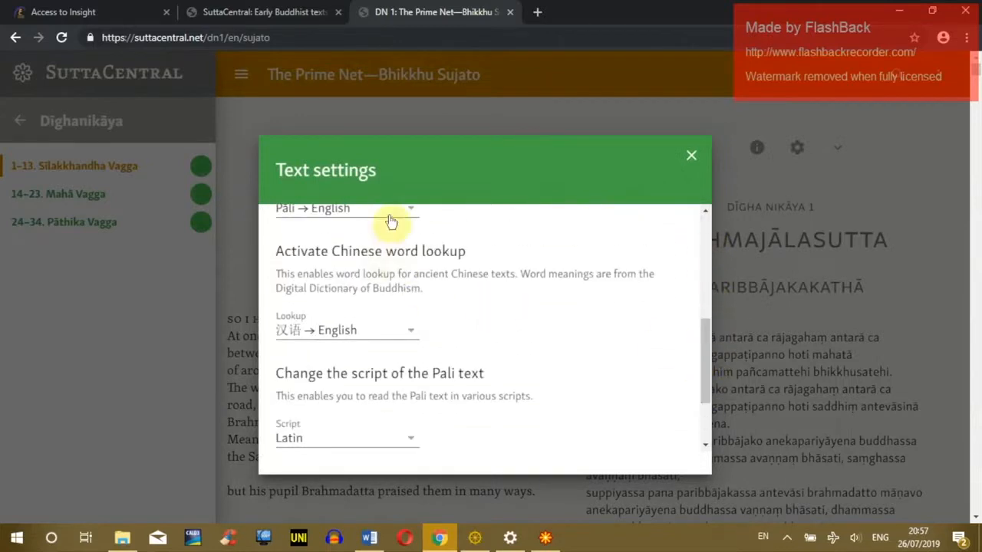
{"action": "scroll", "coordinate": [388, 262], "scroll_direction": "up", "scroll_amount": 1}
{"action": "scroll", "coordinate": [455, 300], "scroll_direction": "down", "scroll_amount": 2}
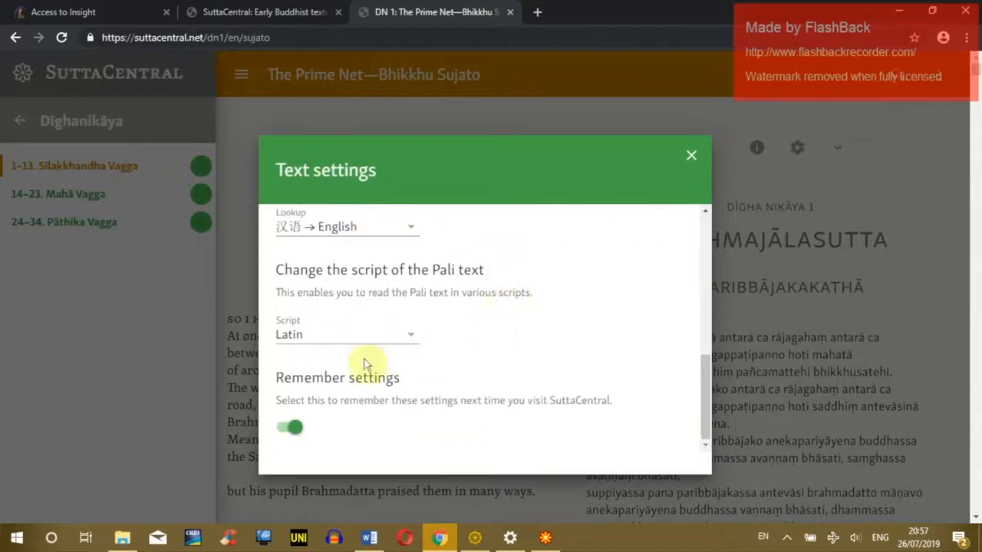
{"action": "left_click", "coordinate": [407, 338]}
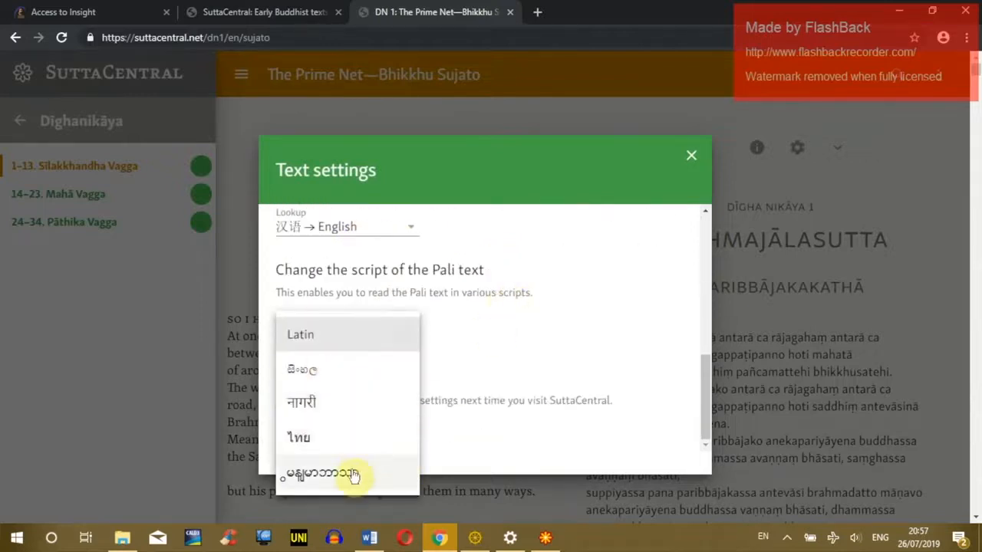
{"action": "left_click", "coordinate": [345, 477]}
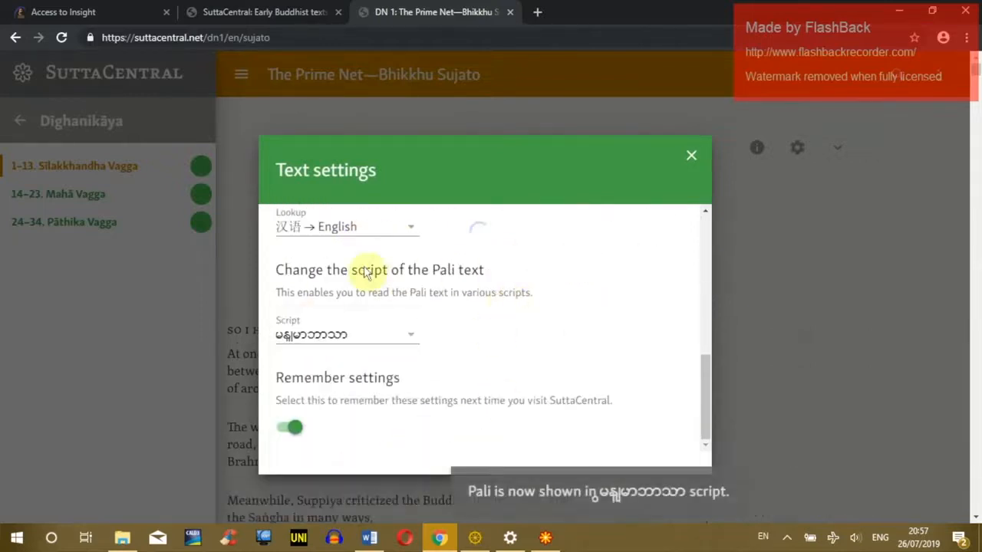
{"action": "left_click", "coordinate": [391, 341]}
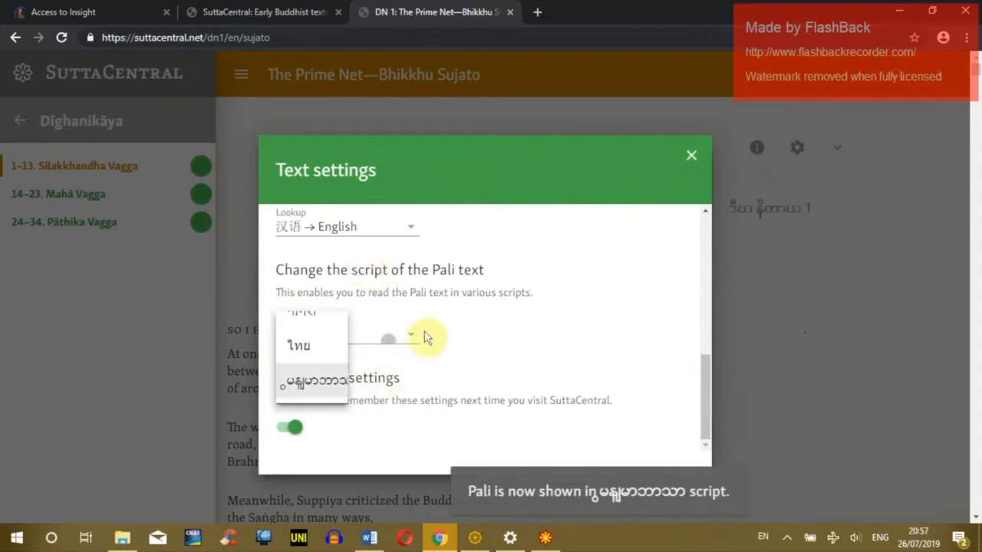
{"action": "left_click", "coordinate": [579, 331]}
{"action": "left_click", "coordinate": [690, 156]}
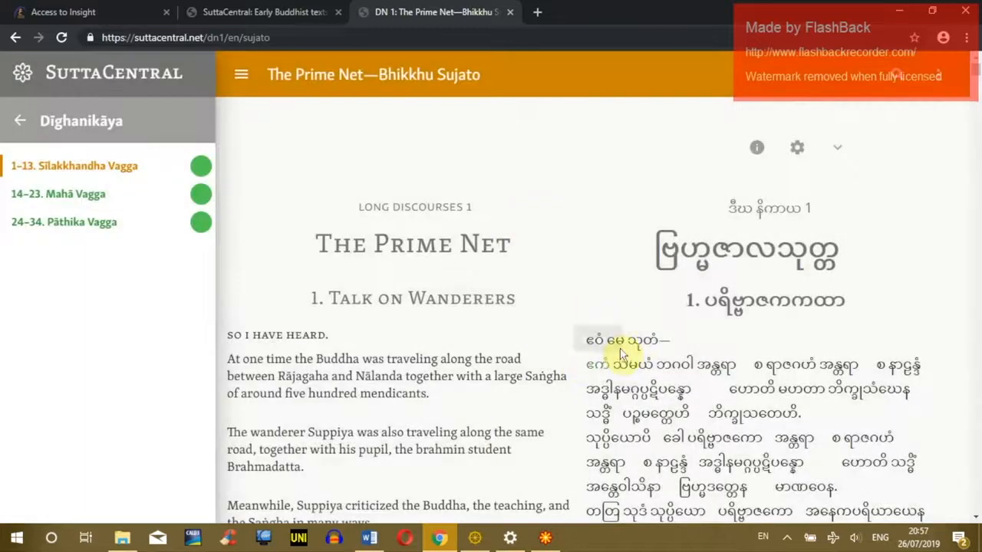
{"action": "mouse_move", "coordinate": [646, 340]}
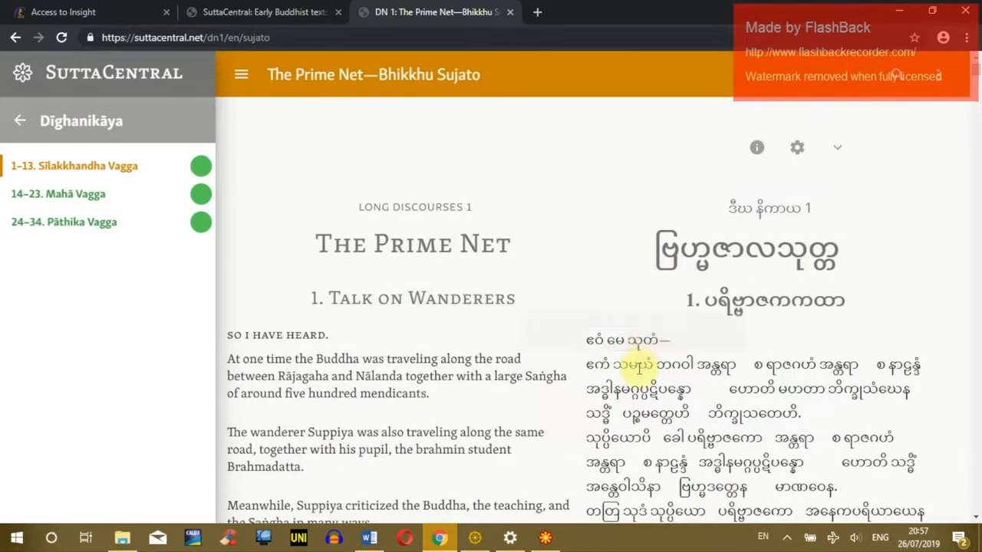
{"action": "mouse_move", "coordinate": [639, 367]}
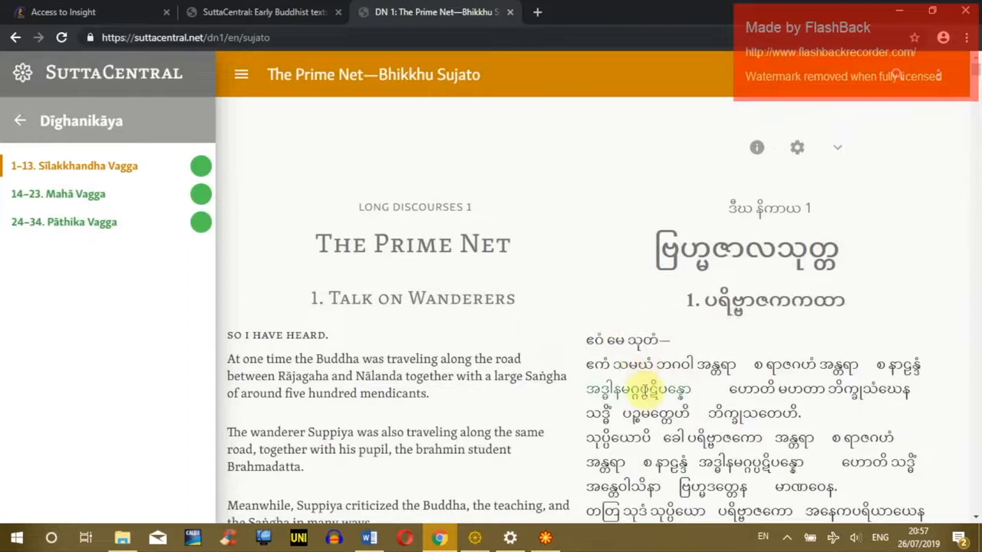
Step: Close The Prime Net tab, minimize Chrome and the SuttaCentral app, and return to pali resources
{"action": "left_click", "coordinate": [513, 13]}
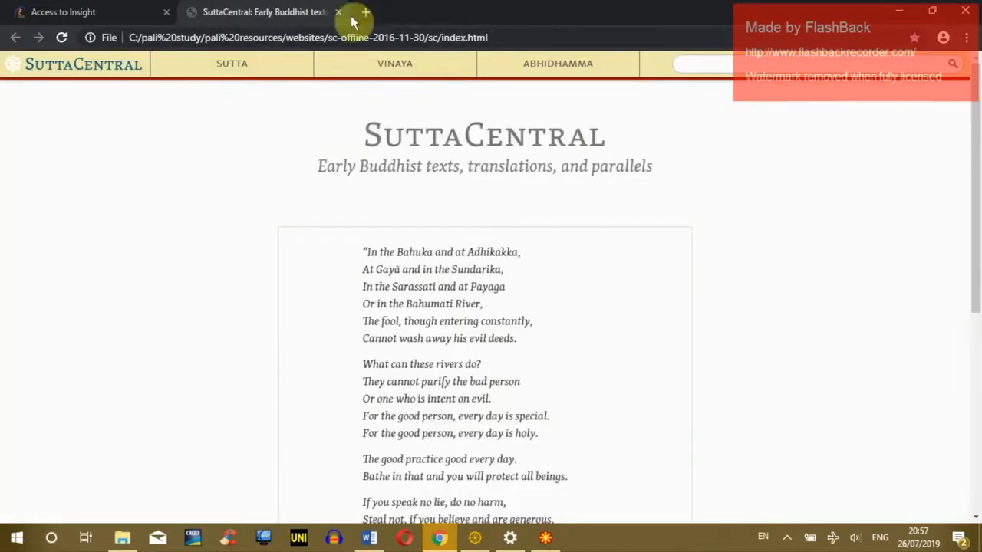
{"action": "left_click", "coordinate": [899, 11]}
{"action": "left_click_drag", "start_coordinate": [326, 68], "coordinate": [370, 2]}
{"action": "left_click", "coordinate": [240, 42]}
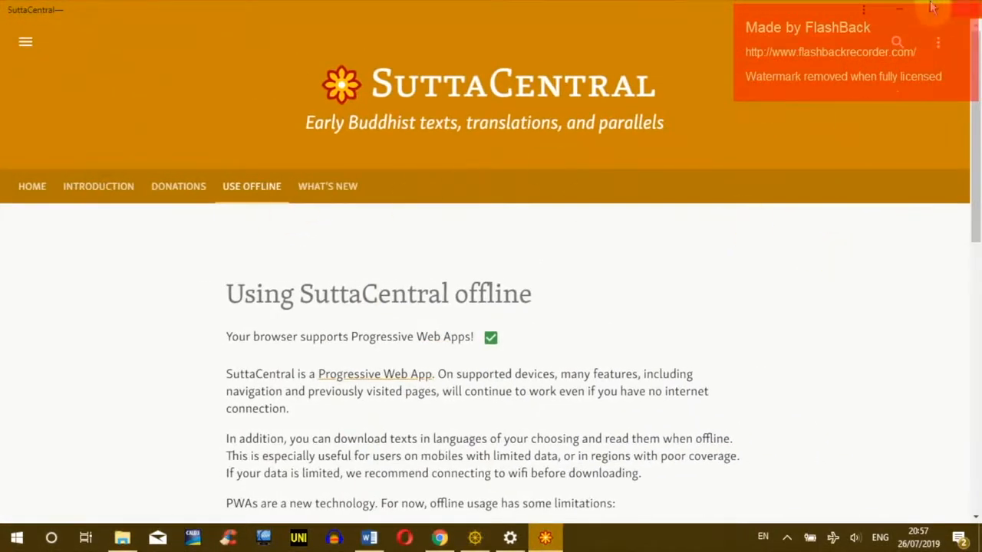
{"action": "left_click", "coordinate": [896, 9]}
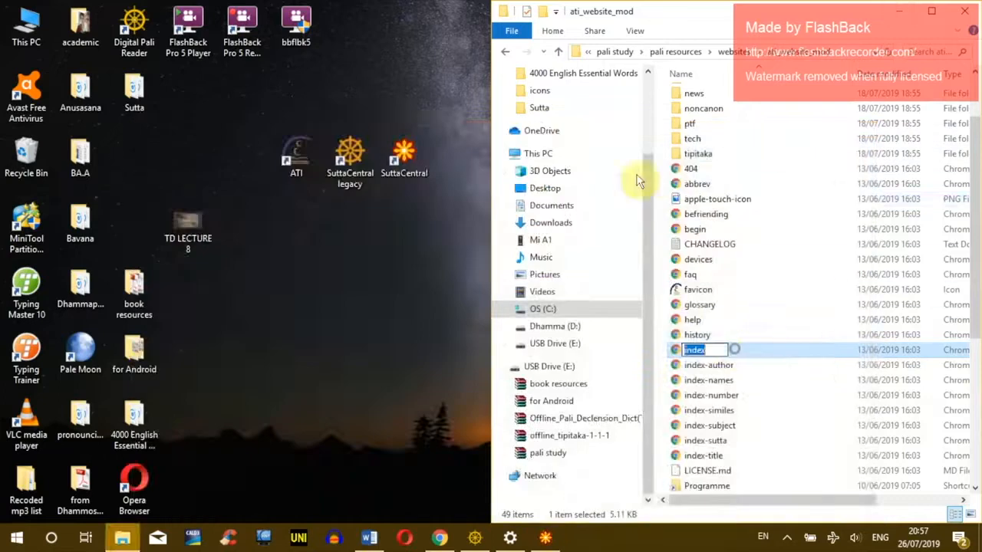
{"action": "left_click", "coordinate": [506, 53]}
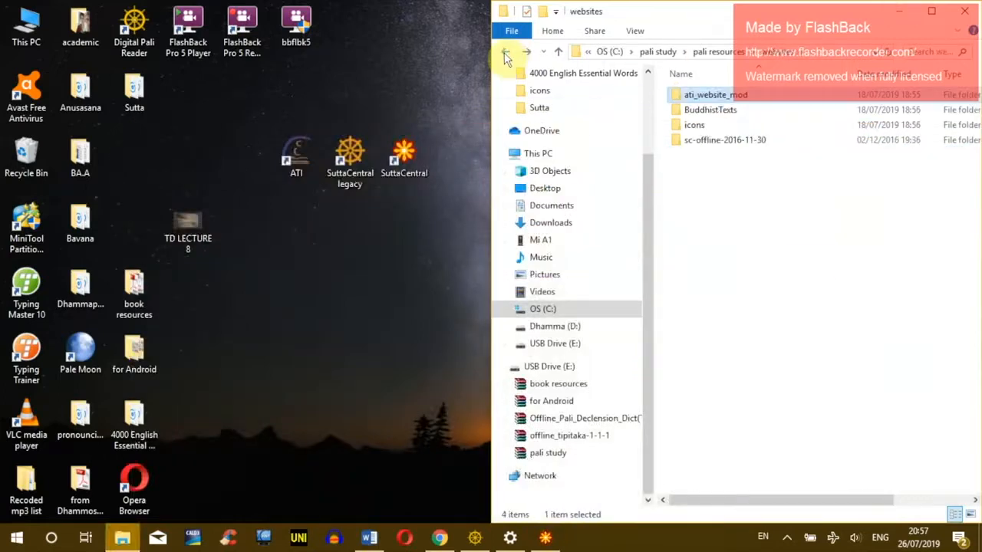
{"action": "left_click", "coordinate": [506, 53]}
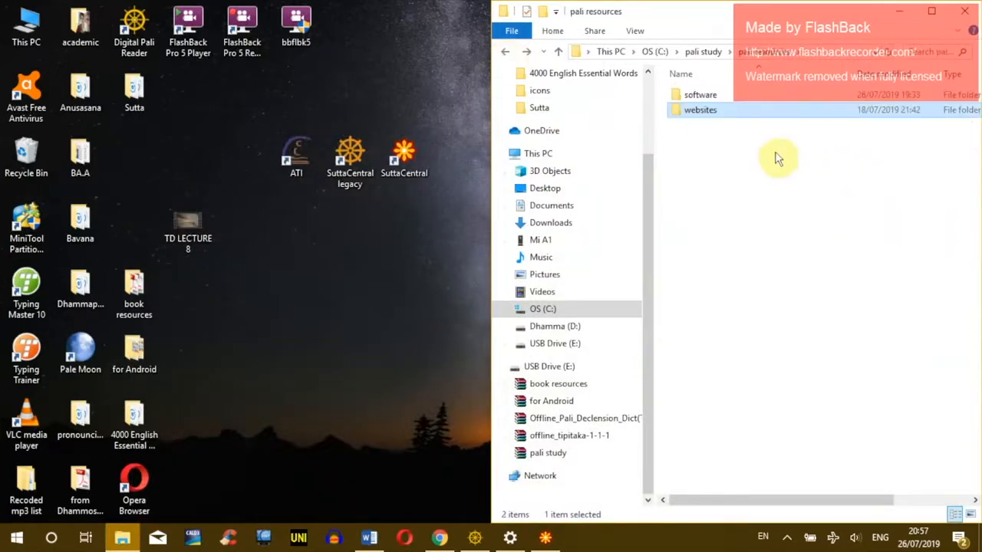
Step: Pin the SuttaCentral app to the taskbar, close Chrome, and unpin the extra Chrome icon
{"action": "right_click", "coordinate": [545, 539]}
{"action": "left_click", "coordinate": [494, 485]}
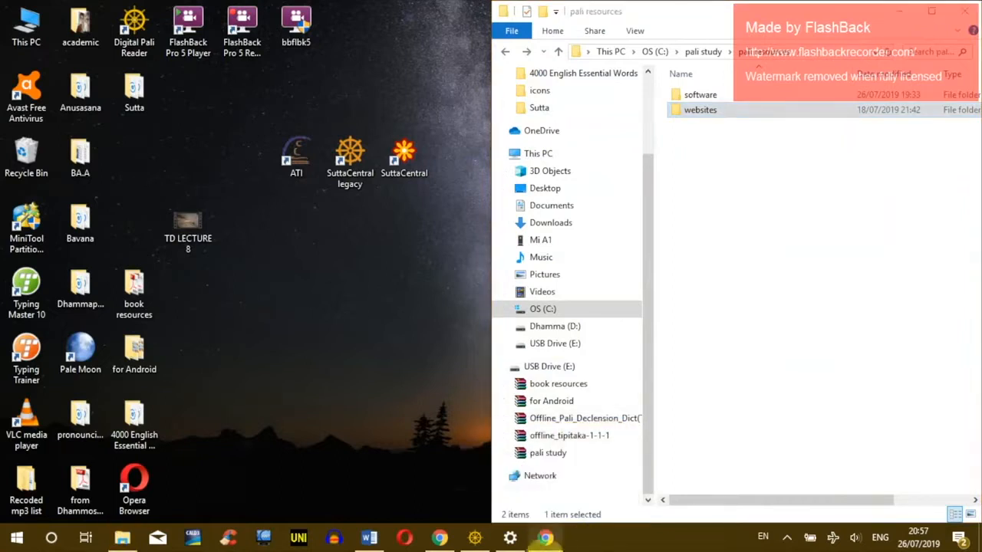
{"action": "left_click_drag", "start_coordinate": [546, 541], "coordinate": [431, 443]}
{"action": "right_click", "coordinate": [440, 539]}
{"action": "left_click", "coordinate": [438, 505]}
{"action": "left_click", "coordinate": [439, 534]}
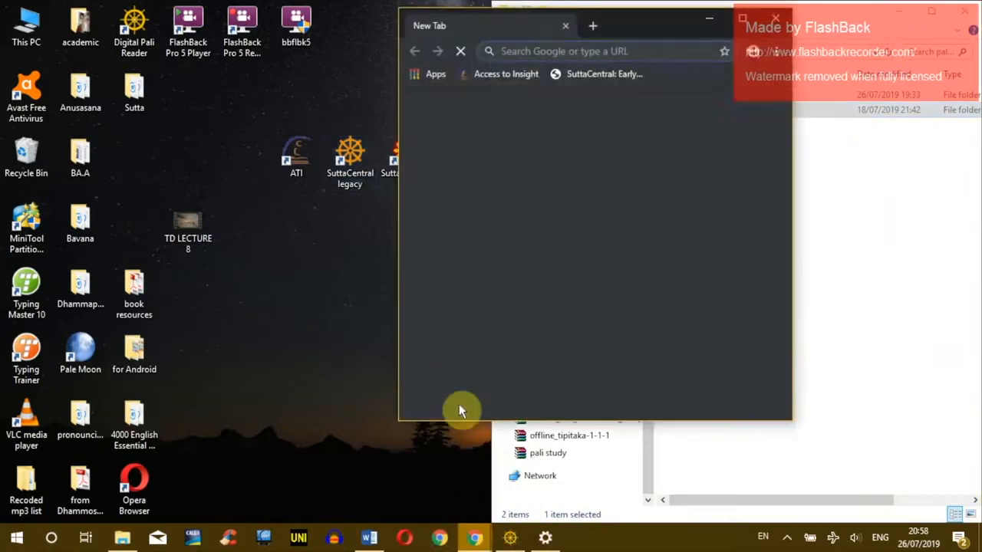
{"action": "left_click", "coordinate": [775, 17]}
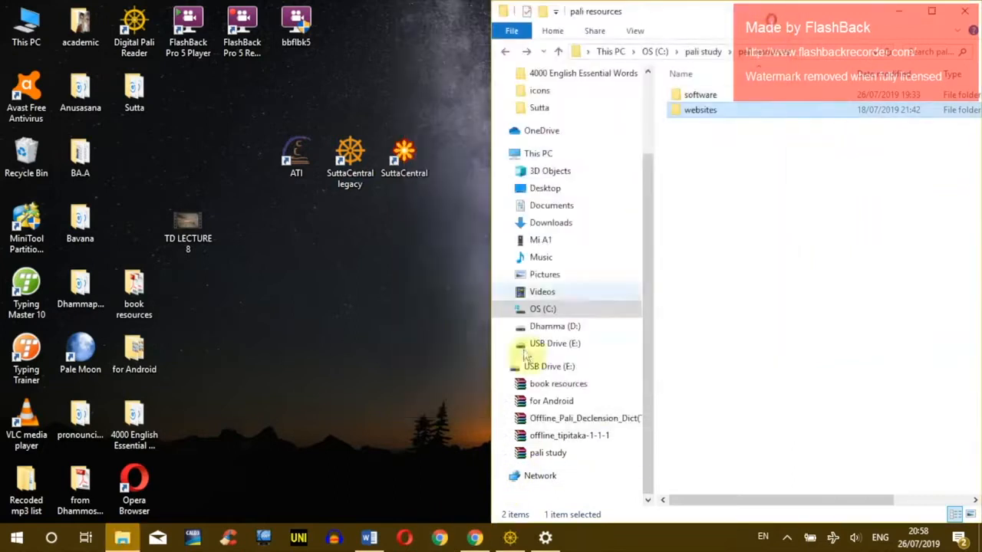
{"action": "right_click", "coordinate": [439, 537]}
{"action": "left_click", "coordinate": [447, 507]}
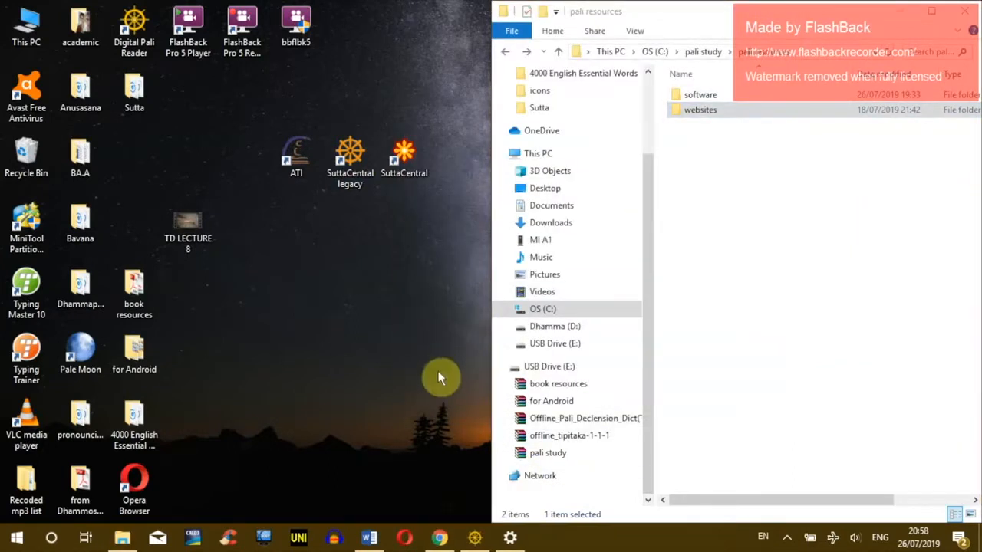
Step: Check Digital Pali Reader in Pale Moon, then select the software folder
{"action": "left_click", "coordinate": [473, 538]}
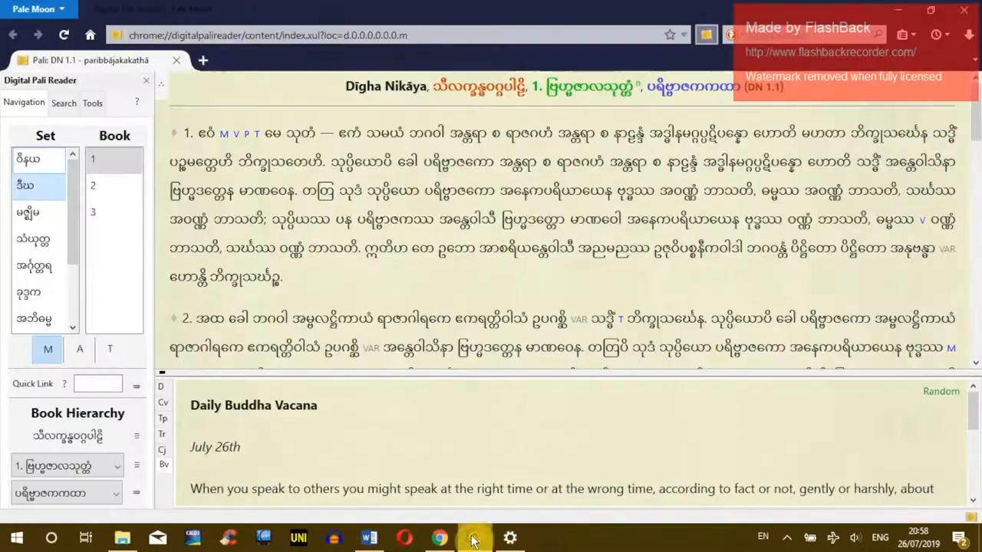
{"action": "left_click", "coordinate": [476, 539]}
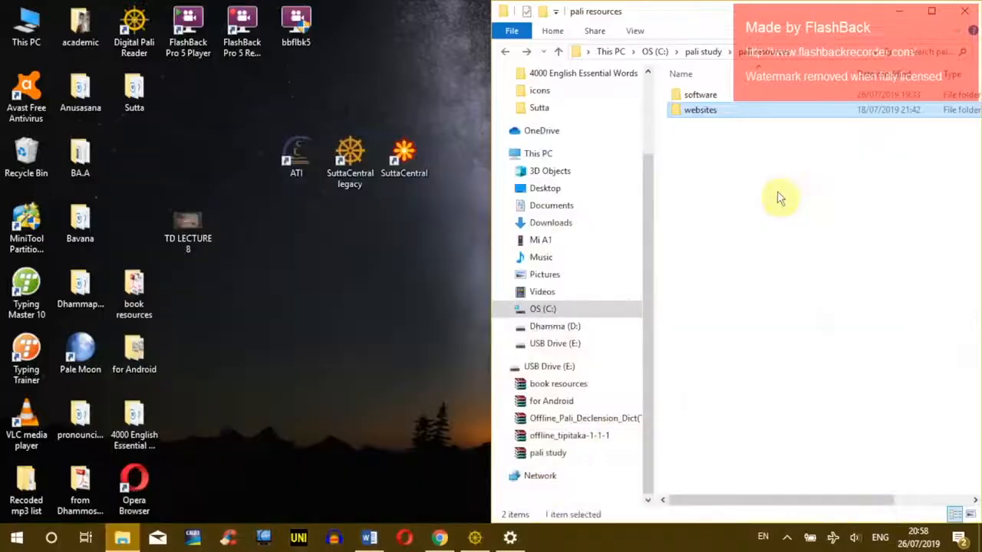
{"action": "left_click", "coordinate": [679, 96]}
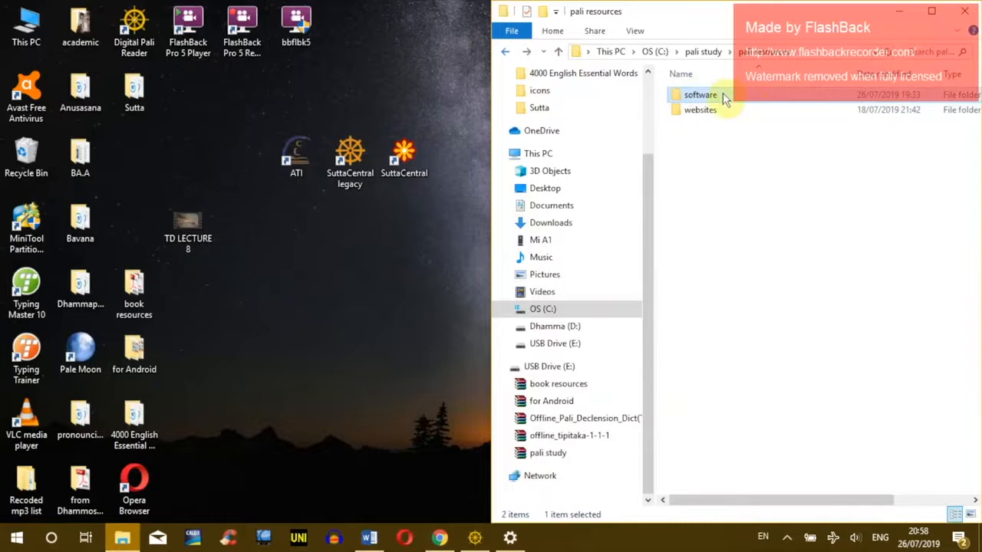
Step: Go into software > tipitaka-app and delete the tipitaka-app-mac-v2 archive
{"action": "double_click", "coordinate": [723, 96]}
{"action": "key", "text": "ctrl+a"}
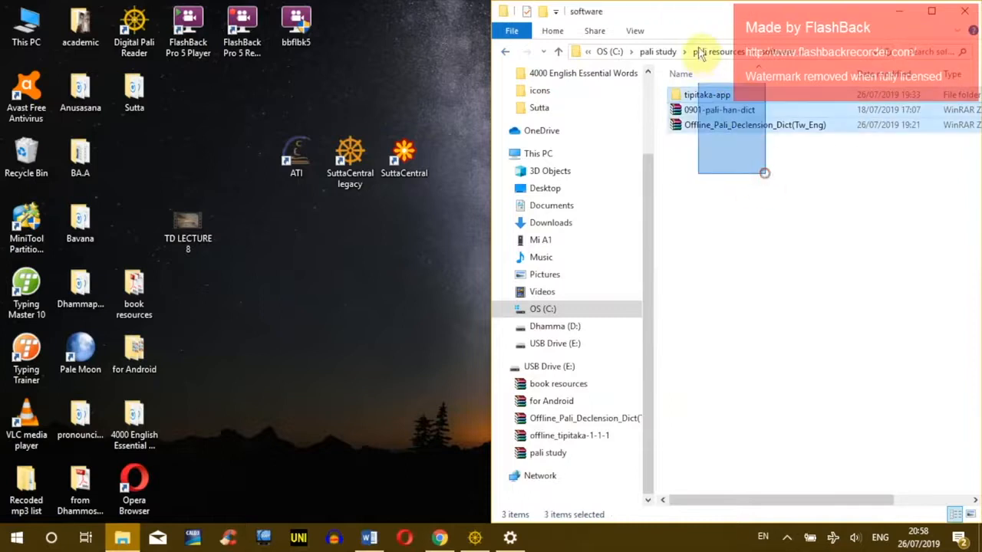
{"action": "left_click", "coordinate": [719, 95]}
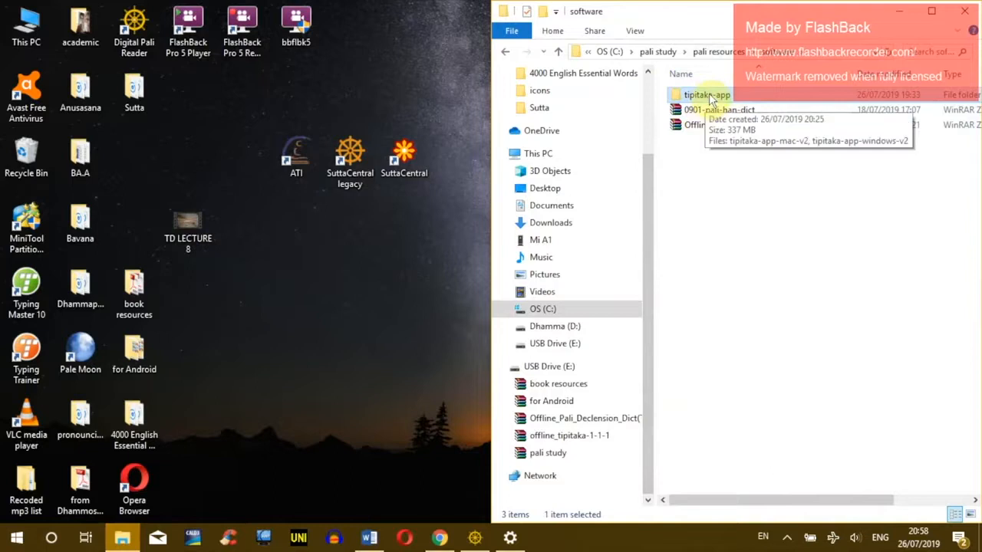
{"action": "double_click", "coordinate": [709, 97]}
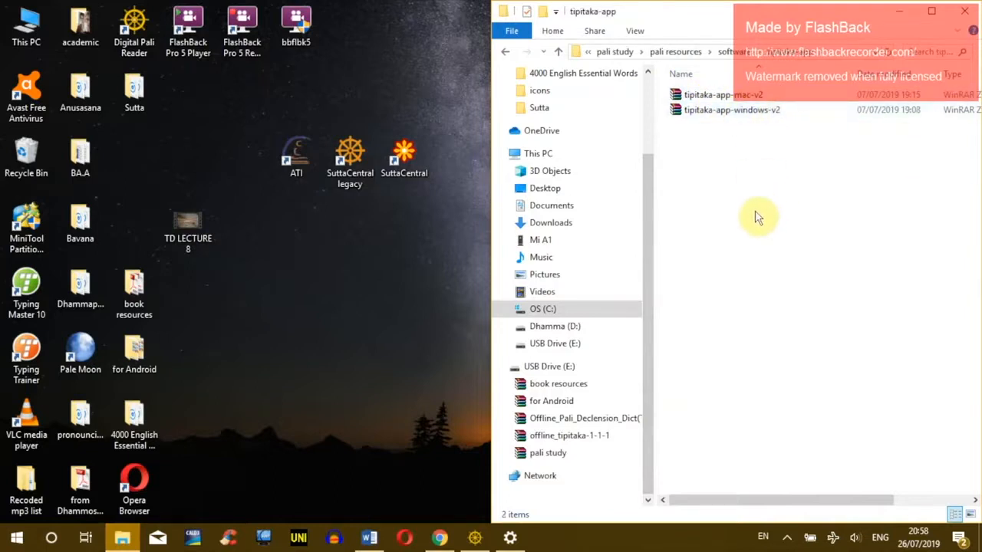
{"action": "left_click", "coordinate": [734, 97]}
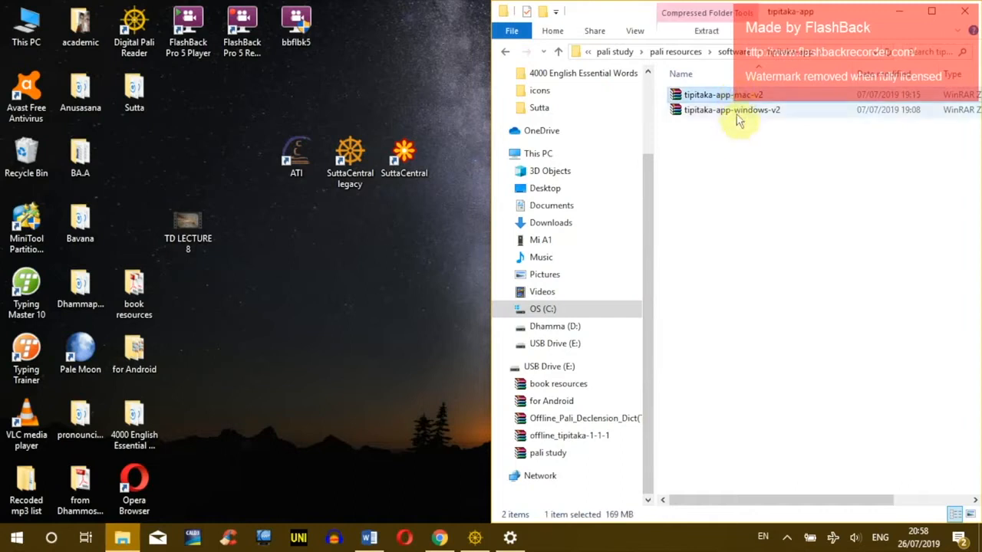
{"action": "key", "text": "Delete"}
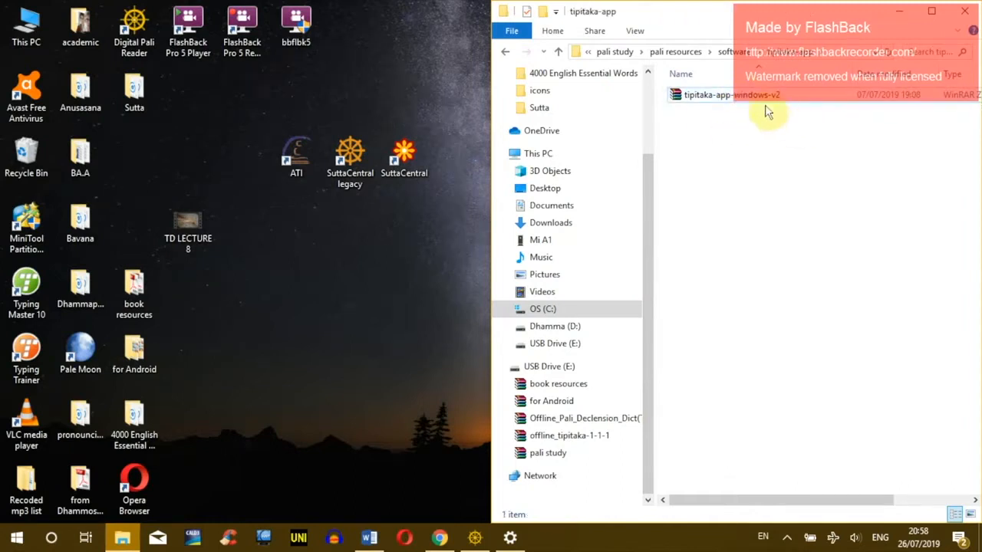
Step: Extract the tipitaka-app-windows-v2 archive into the tipitaka-app folder
{"action": "left_click", "coordinate": [759, 100]}
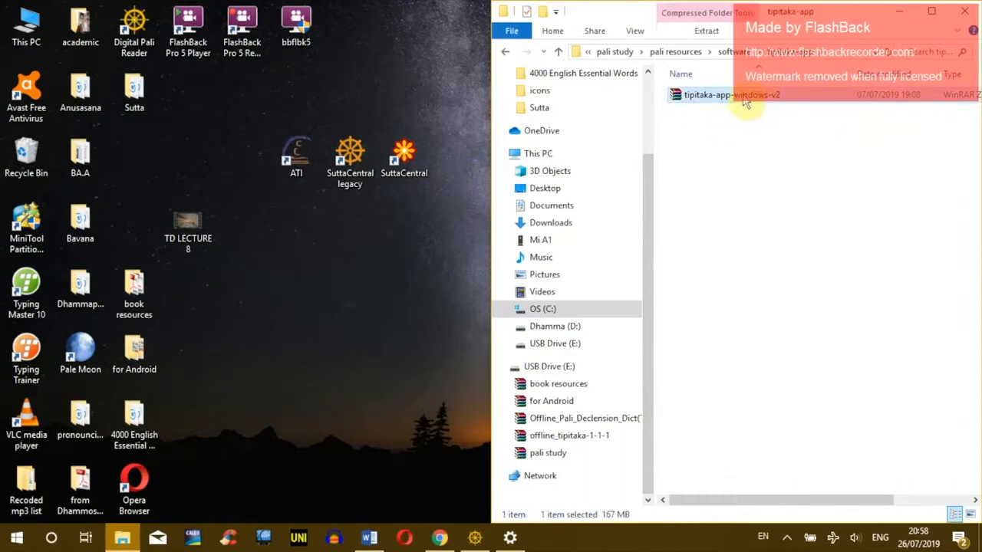
{"action": "right_click", "coordinate": [704, 94]}
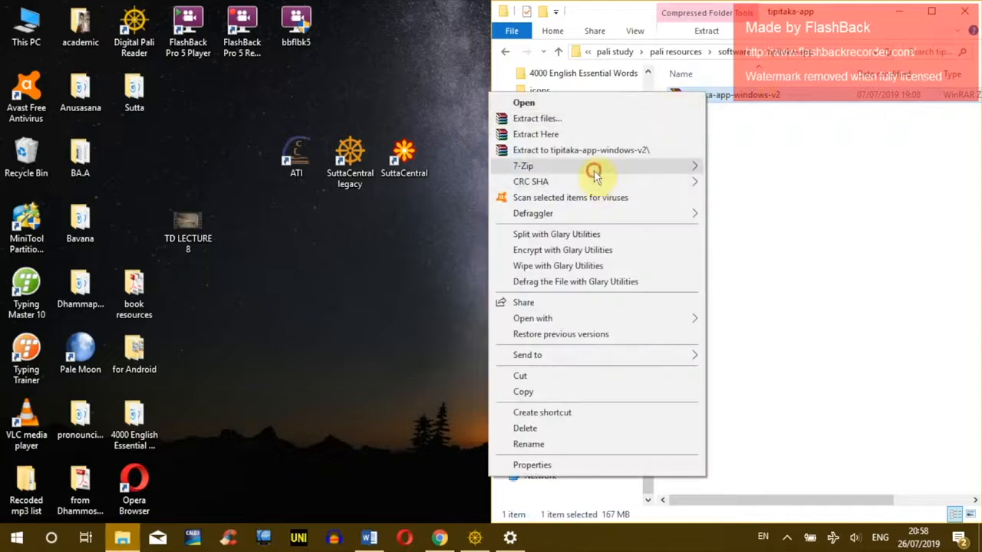
{"action": "mouse_move", "coordinate": [664, 169]}
{"action": "left_click", "coordinate": [345, 215]}
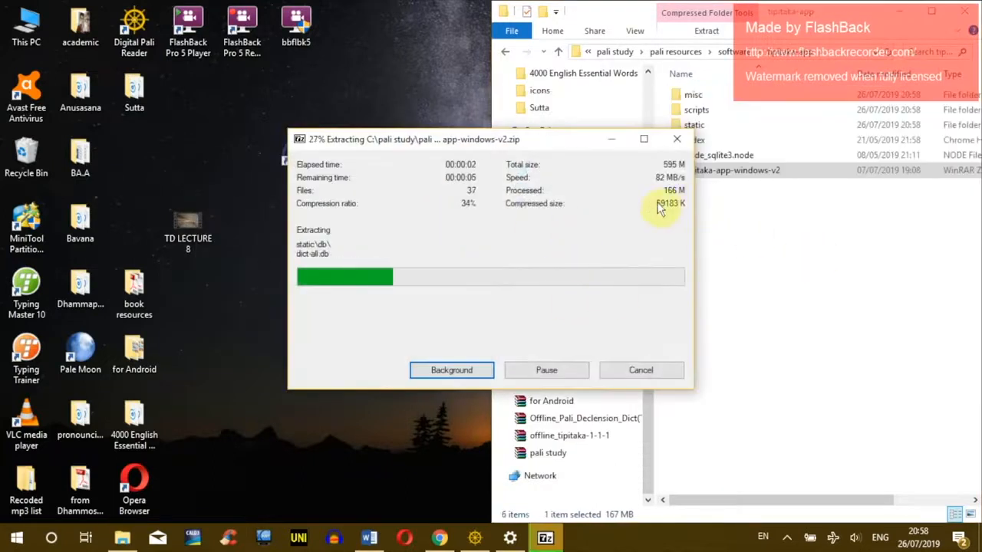
{"action": "left_click_drag", "start_coordinate": [565, 151], "coordinate": [445, 133]}
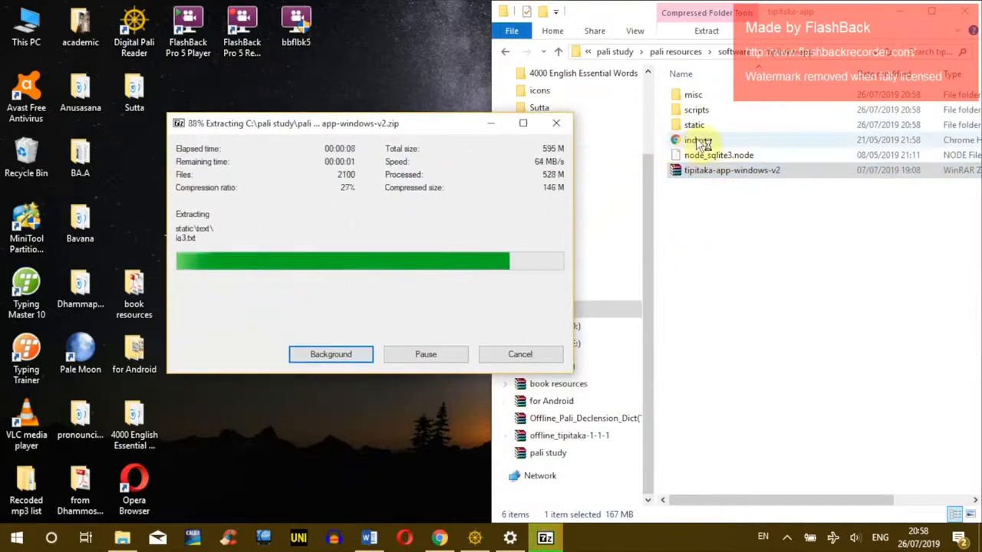
{"action": "left_click", "coordinate": [694, 141]}
{"action": "left_click", "coordinate": [462, 144]}
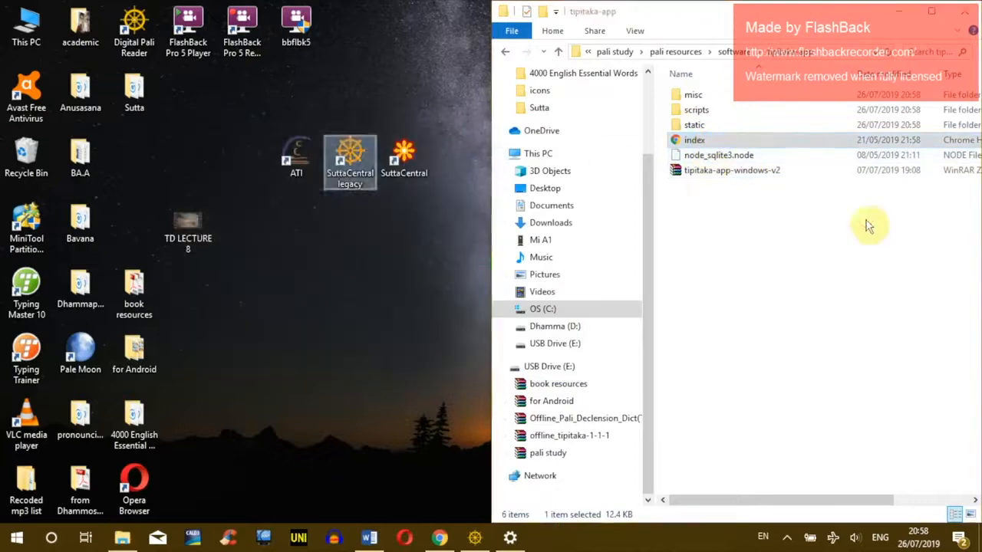
{"action": "left_click", "coordinate": [778, 232]}
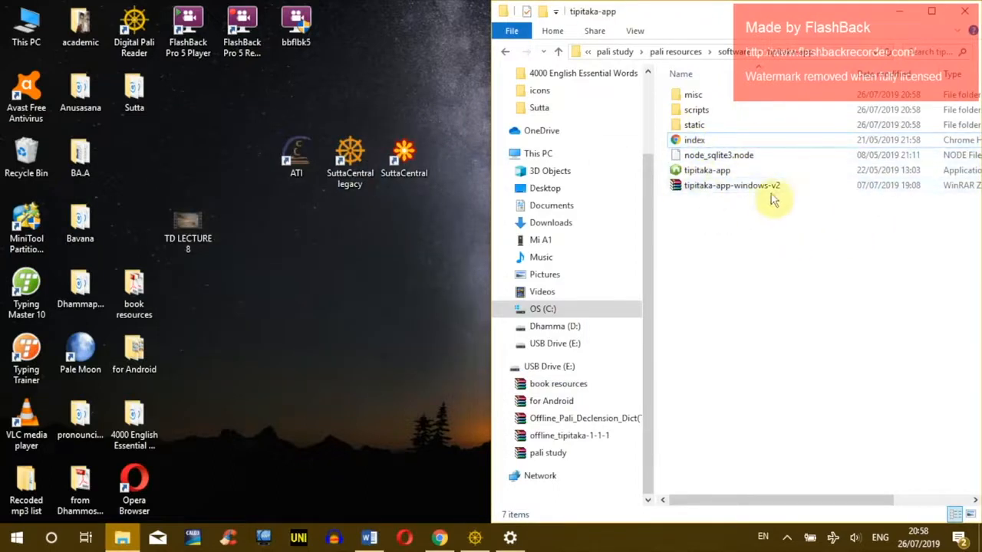
Step: Delete the tipitaka-app-windows-v2 archive and select the extracted tipitaka-app application
{"action": "left_click", "coordinate": [727, 188]}
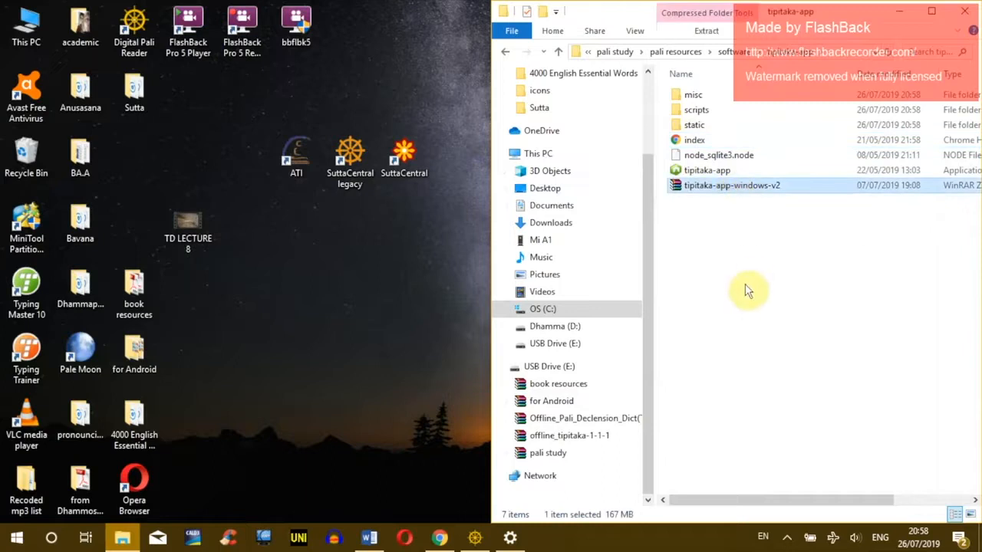
{"action": "key", "text": "Delete"}
{"action": "left_click", "coordinate": [714, 175]}
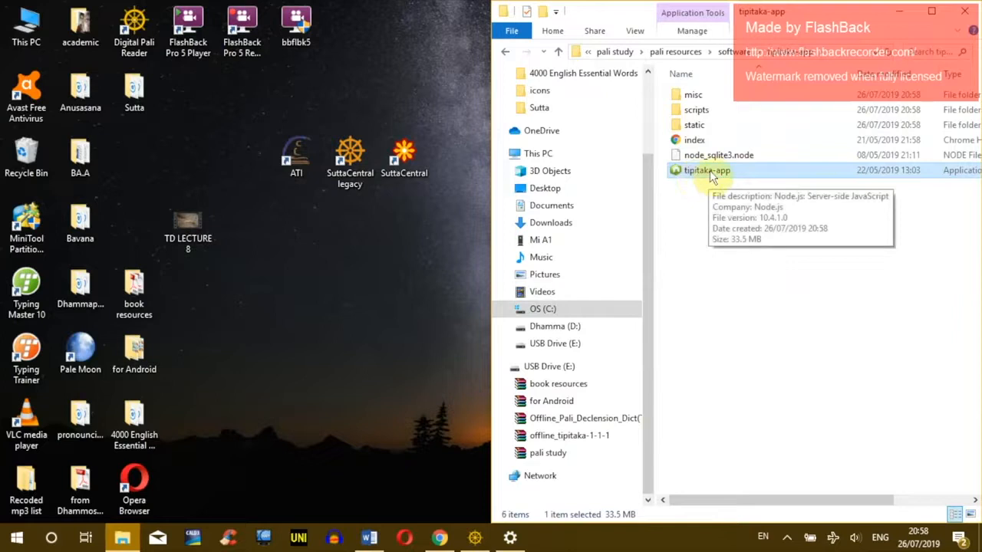
Step: Create a tipitaka-app desktop shortcut named 'tipitaka-app server' beside the SuttaCentral icon
{"action": "right_click", "coordinate": [712, 176]}
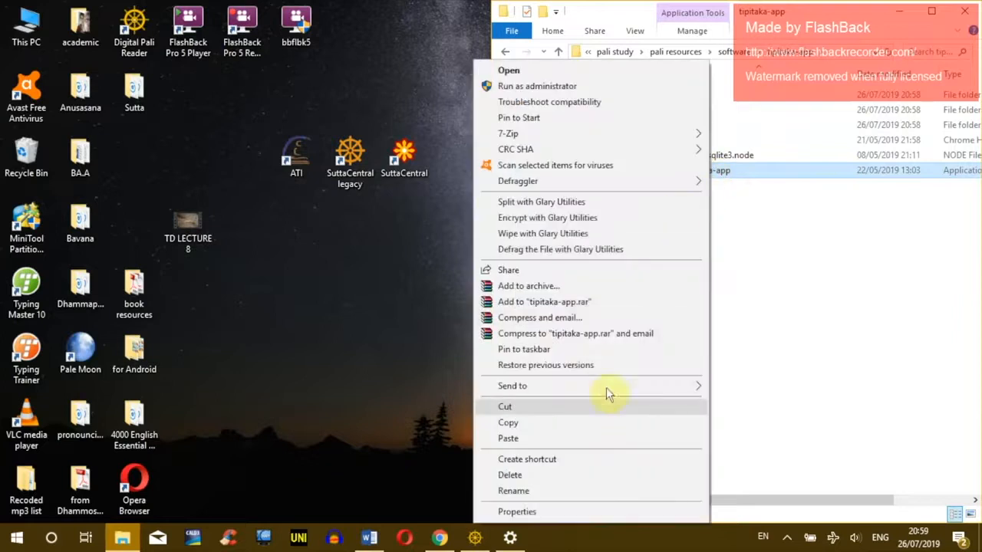
{"action": "mouse_move", "coordinate": [606, 386]}
{"action": "left_click", "coordinate": [745, 259]}
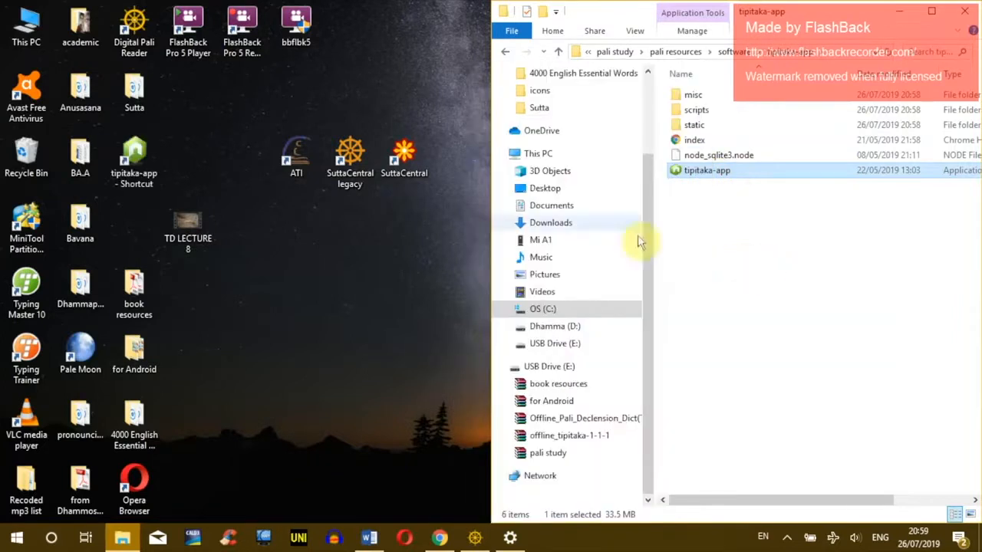
{"action": "left_click_drag", "start_coordinate": [160, 166], "coordinate": [258, 184]}
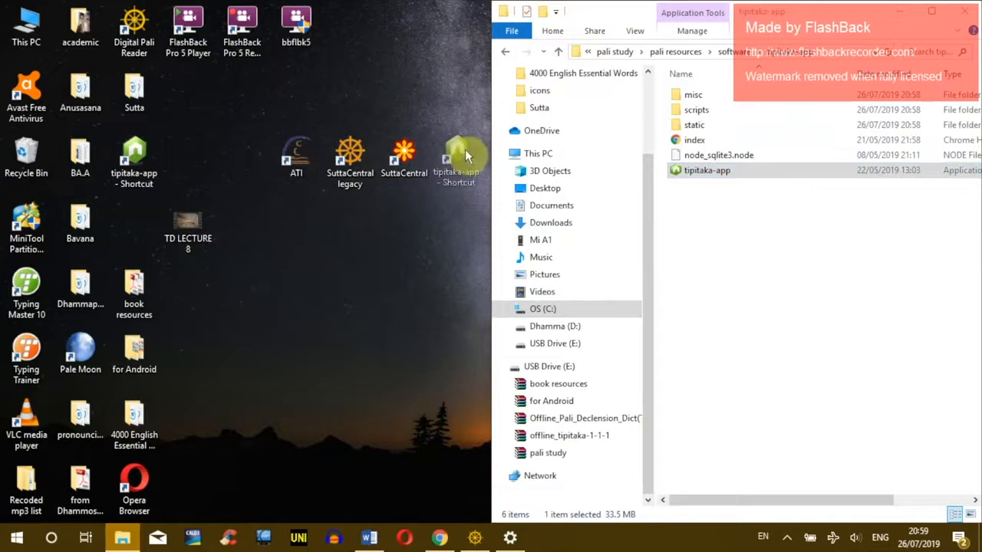
{"action": "left_click_drag", "start_coordinate": [464, 150], "coordinate": [463, 154]}
{"action": "key", "text": "F2"}
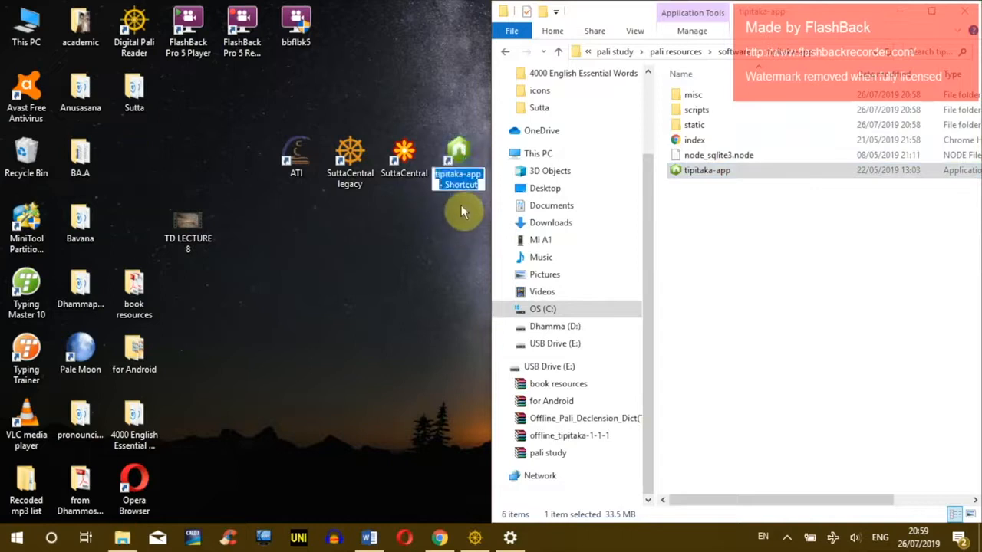
{"action": "type", "text": "tip"}
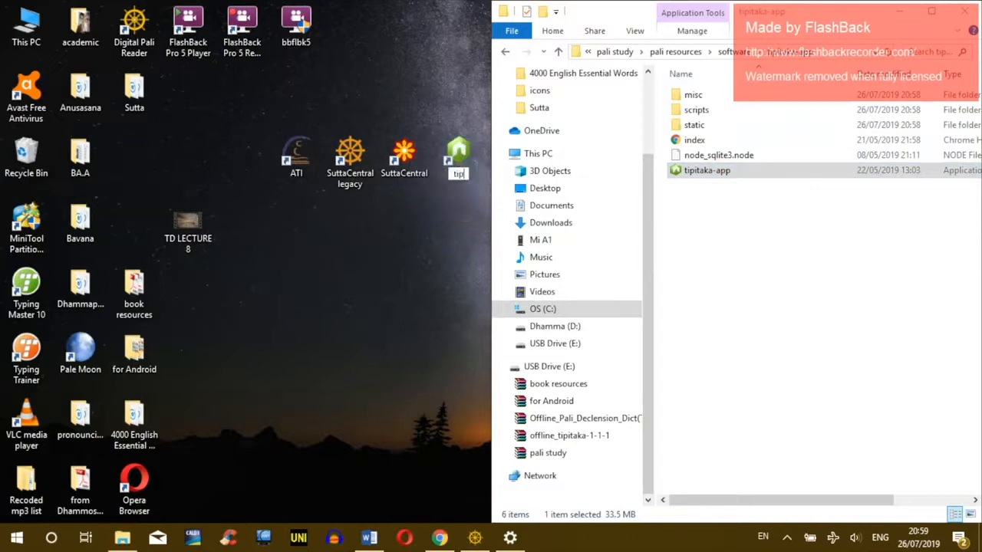
{"action": "type", "text": "itaka-app server"}
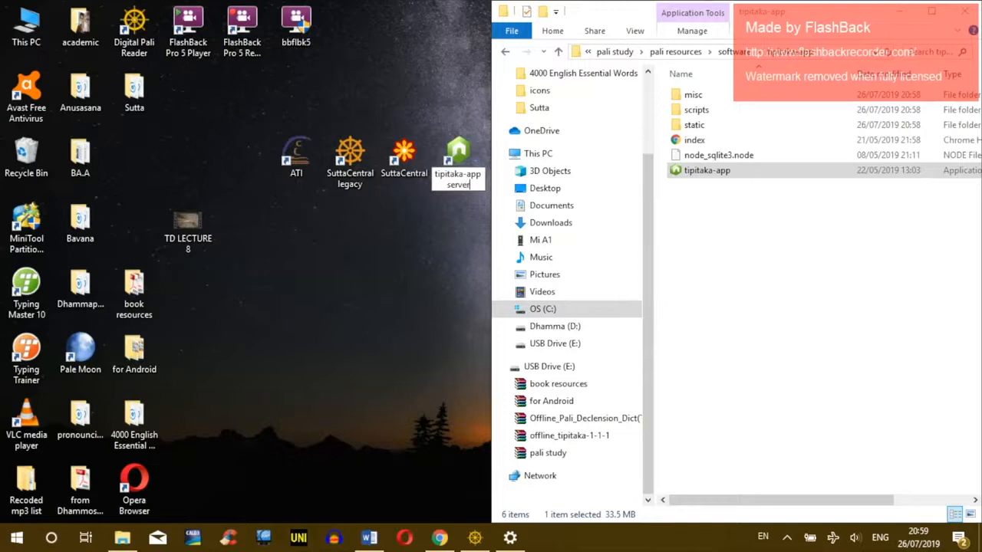
{"action": "key", "text": "Return"}
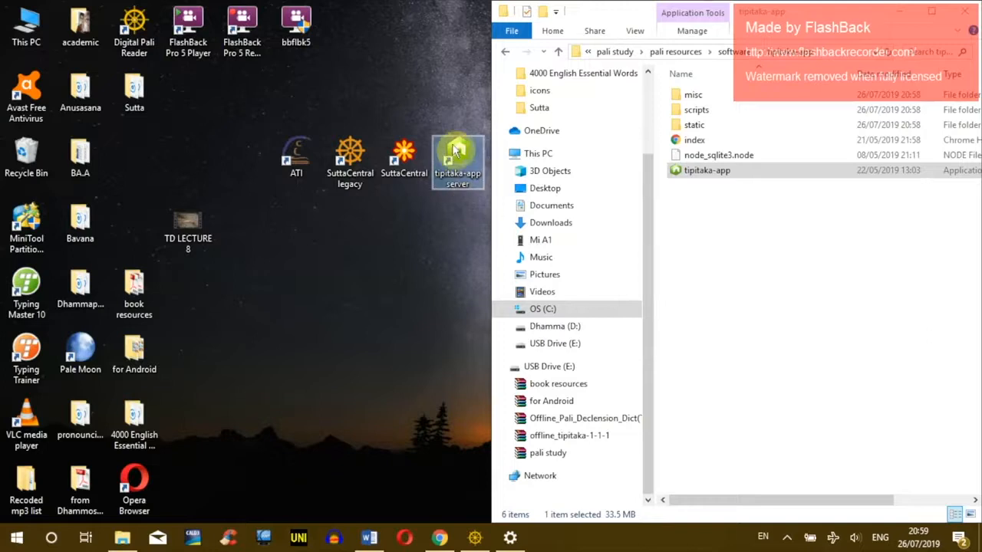
{"action": "double_click", "coordinate": [467, 160]}
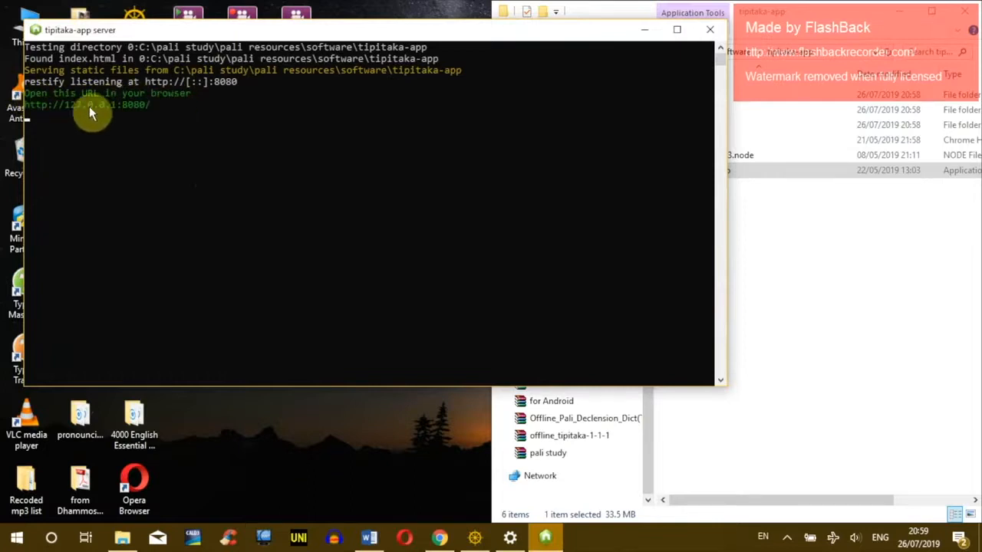
{"action": "left_click_drag", "start_coordinate": [155, 105], "coordinate": [28, 105]}
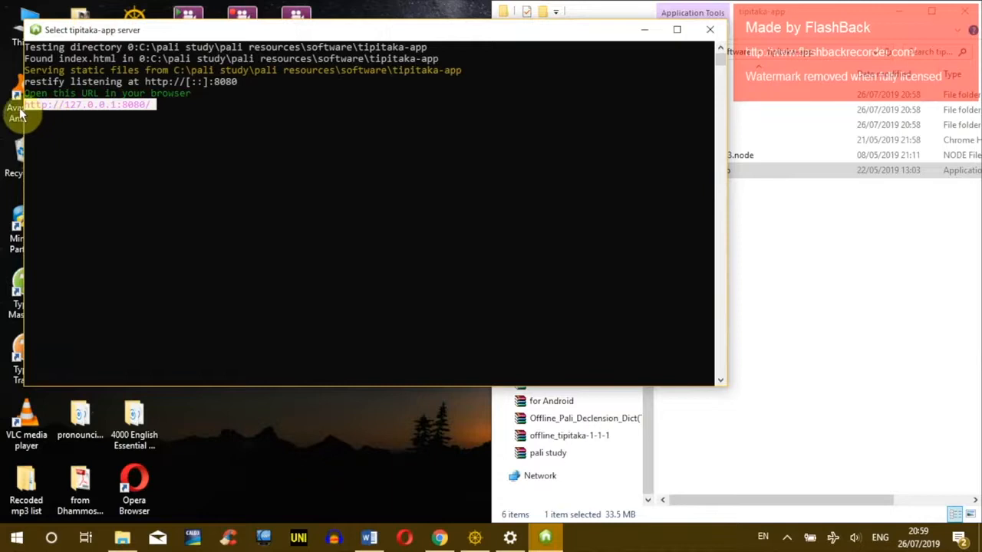
{"action": "left_click_drag", "start_coordinate": [157, 105], "coordinate": [82, 106]}
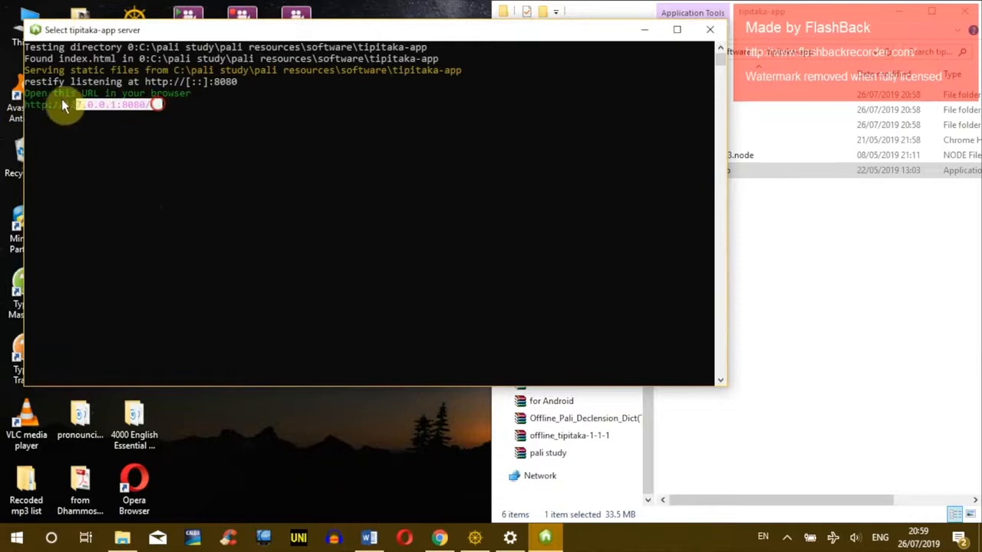
{"action": "right_click", "coordinate": [165, 149]}
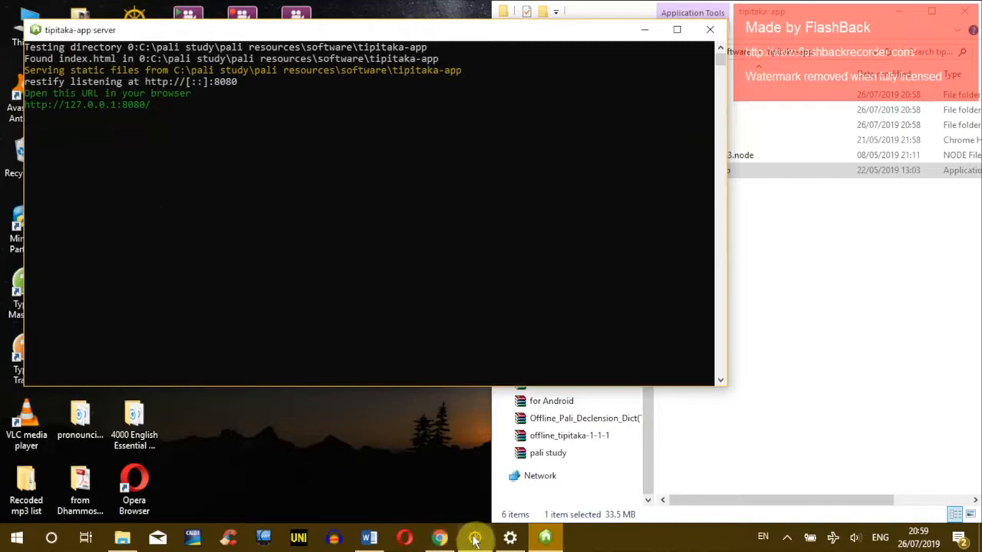
{"action": "left_click", "coordinate": [441, 540]}
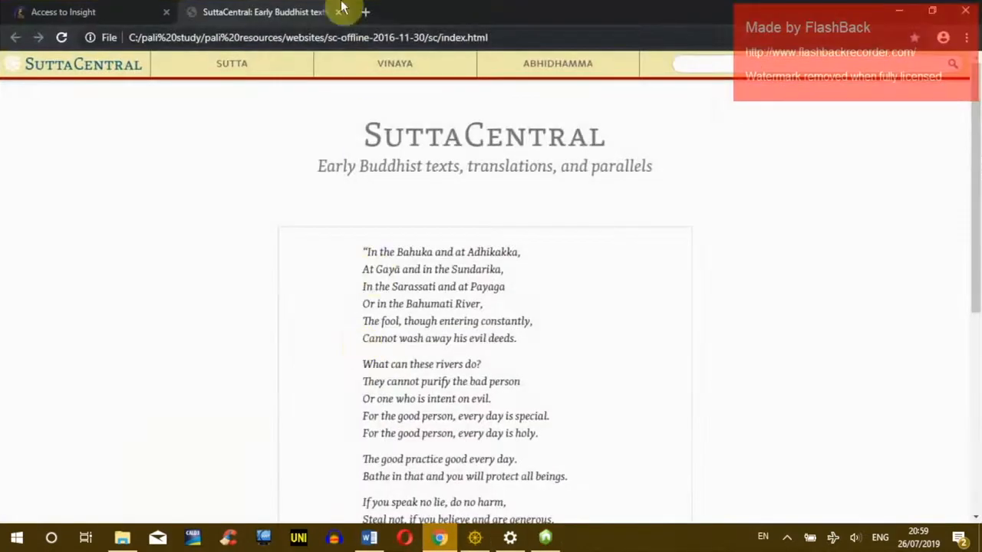
{"action": "left_click", "coordinate": [369, 12]}
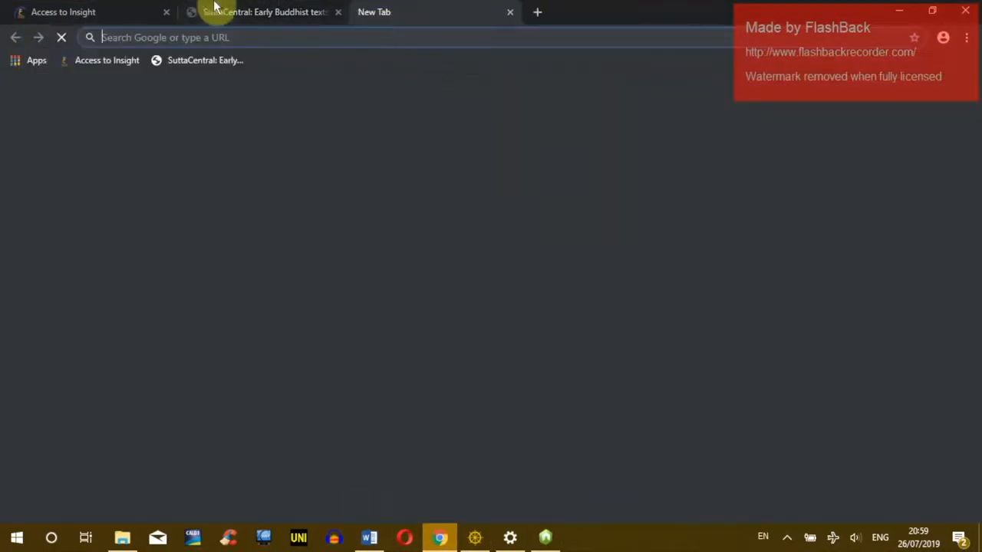
{"action": "type", "text": "http://127.0.0.1:8080/"}
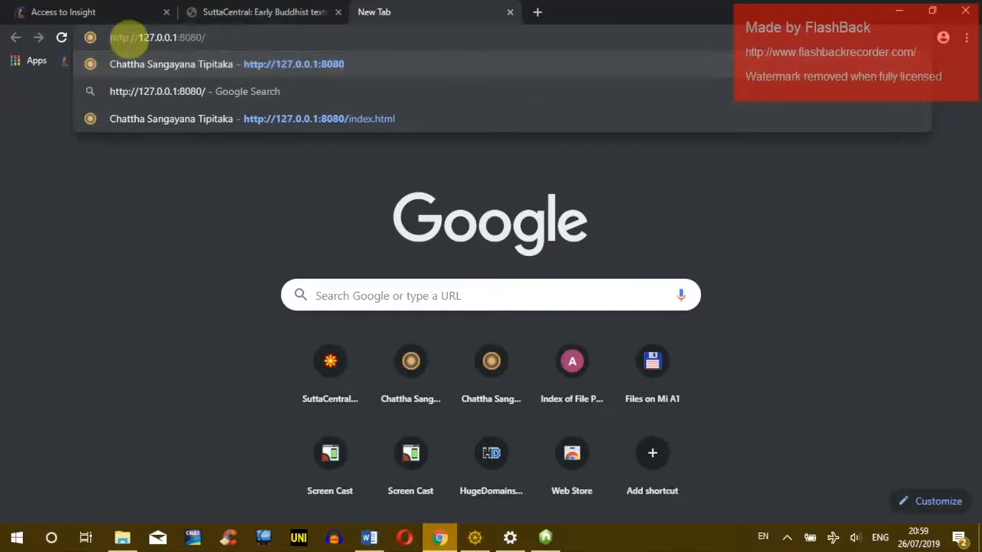
{"action": "key", "text": "Return"}
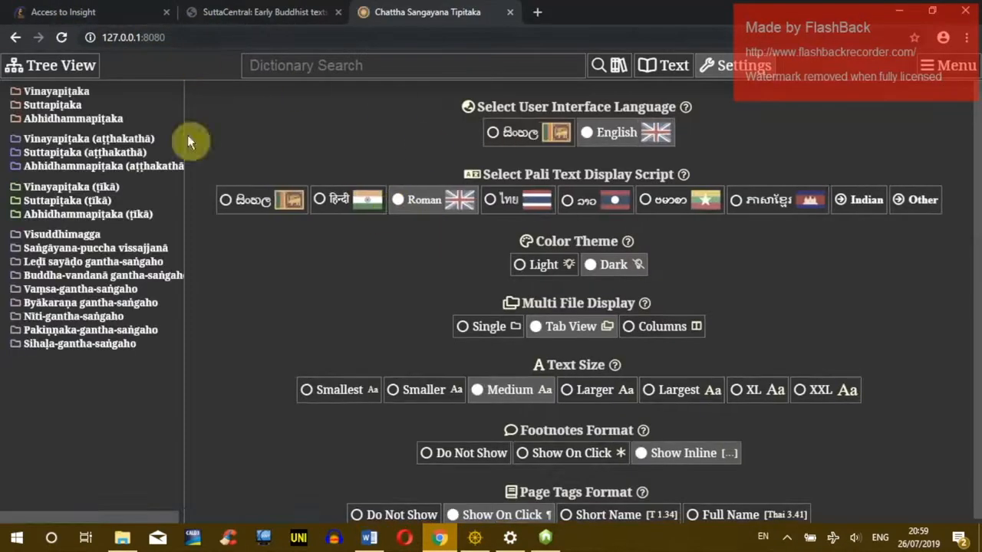
{"action": "left_click", "coordinate": [914, 39]}
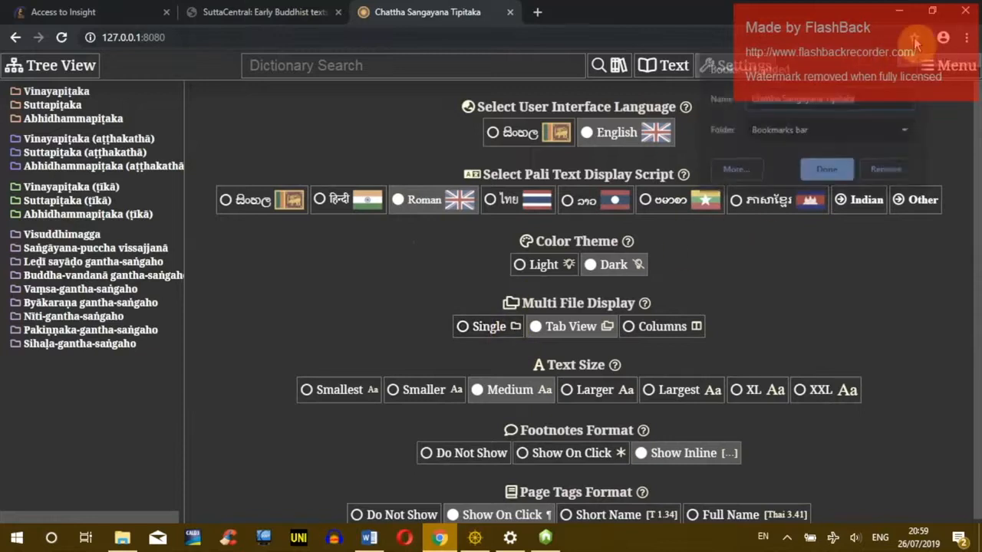
{"action": "left_click", "coordinate": [823, 173]}
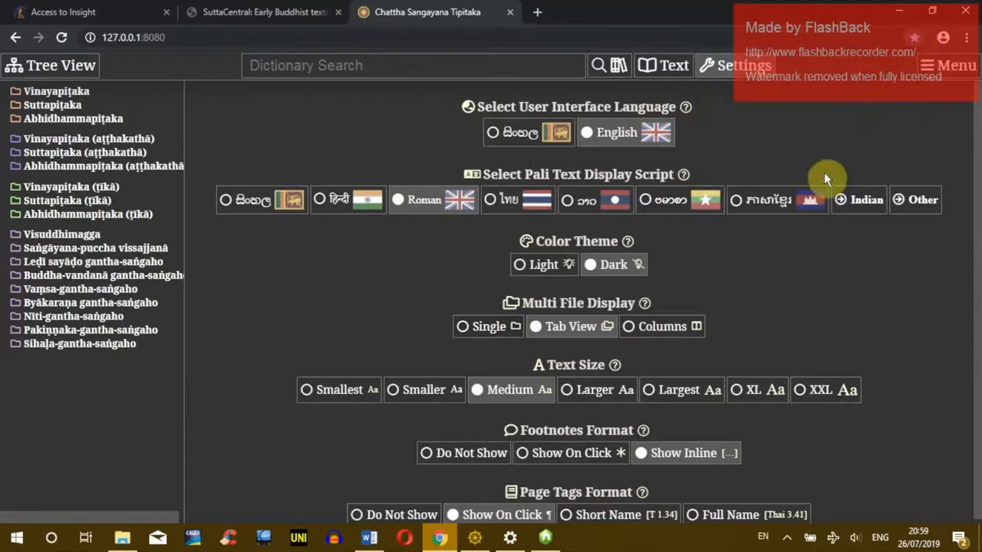
{"action": "left_click", "coordinate": [537, 12]}
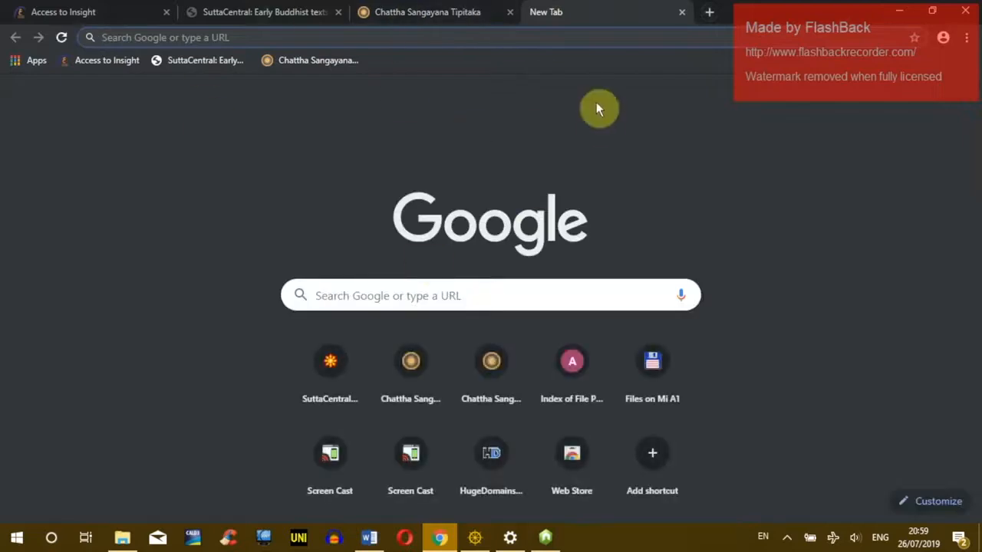
{"action": "left_click", "coordinate": [681, 12]}
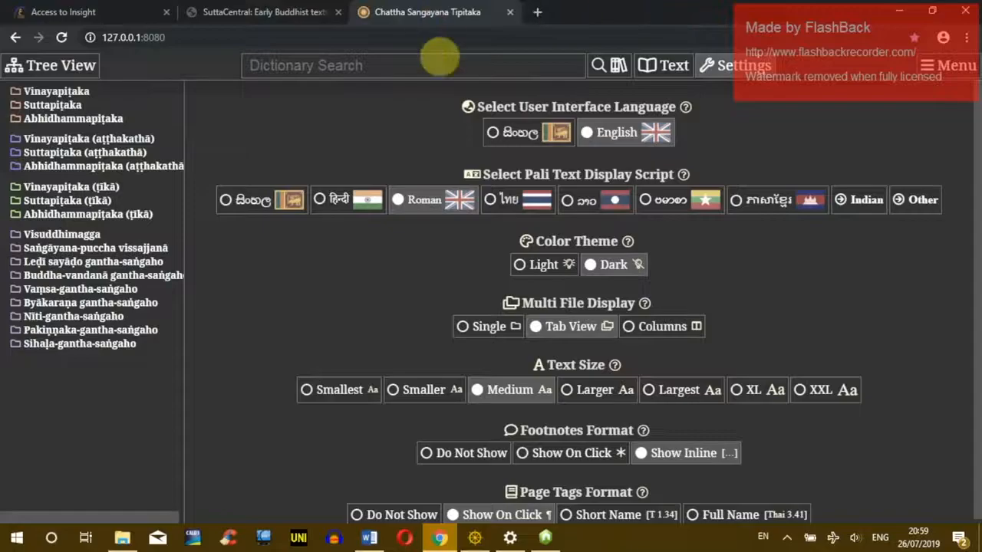
Step: Create a Chatta Sangayana Tipitaka desktop shortcut through More tools > Create shortcut
{"action": "left_click", "coordinate": [968, 39]}
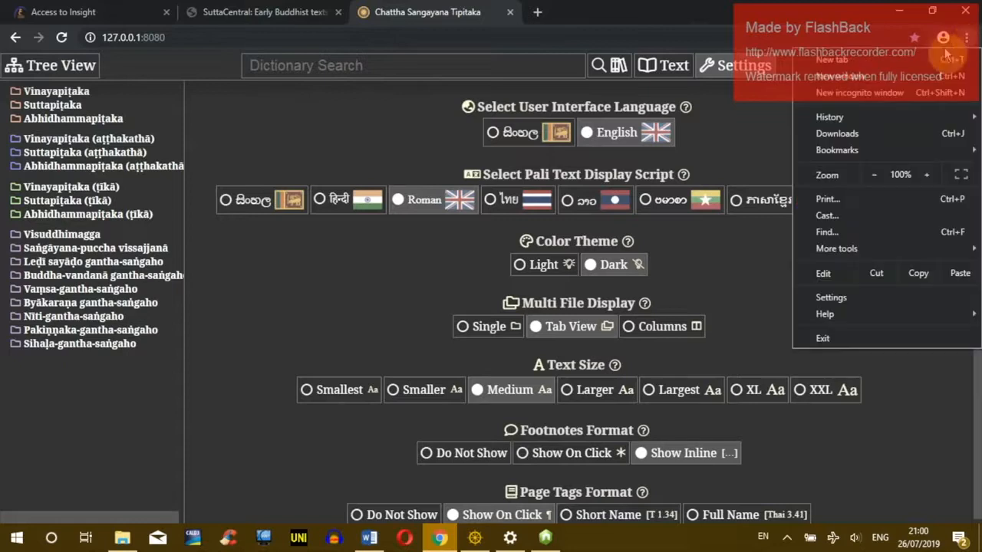
{"action": "mouse_move", "coordinate": [852, 249]}
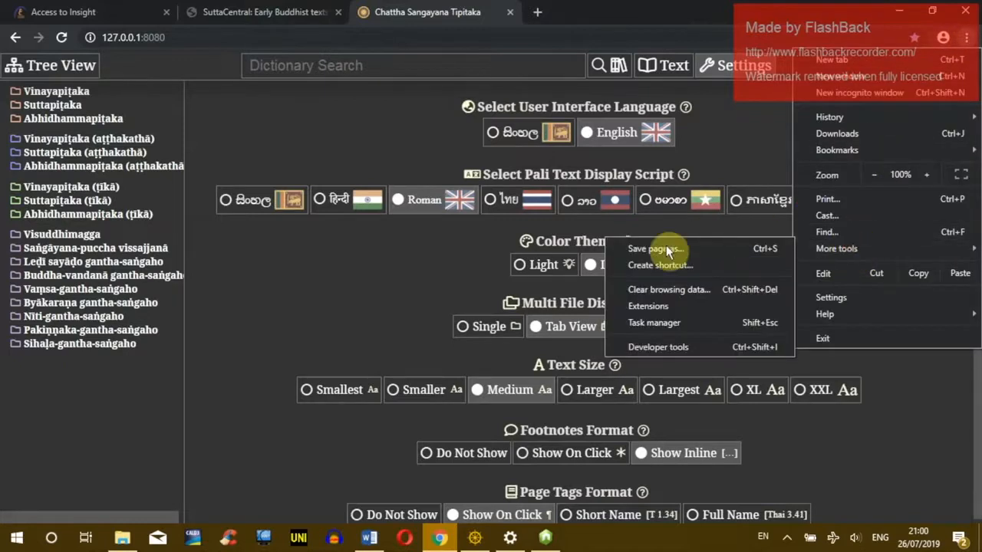
{"action": "left_click", "coordinate": [641, 266]}
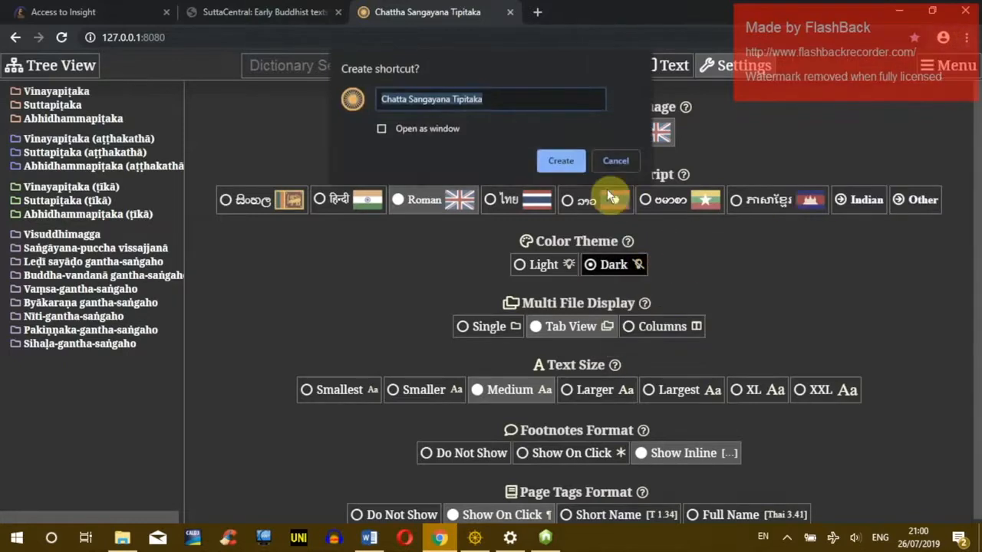
{"action": "left_click", "coordinate": [557, 161]}
Step: Place the Chatta Sangayana Tipitaka shortcut below SuttaCentral, with tipitaka-app server beneath it
{"action": "left_click", "coordinate": [898, 11]}
{"action": "left_click", "coordinate": [643, 30]}
{"action": "left_click_drag", "start_coordinate": [139, 167], "coordinate": [413, 230]}
{"action": "left_click_drag", "start_coordinate": [462, 164], "coordinate": [457, 237]}
{"action": "left_click_drag", "start_coordinate": [400, 223], "coordinate": [458, 161]}
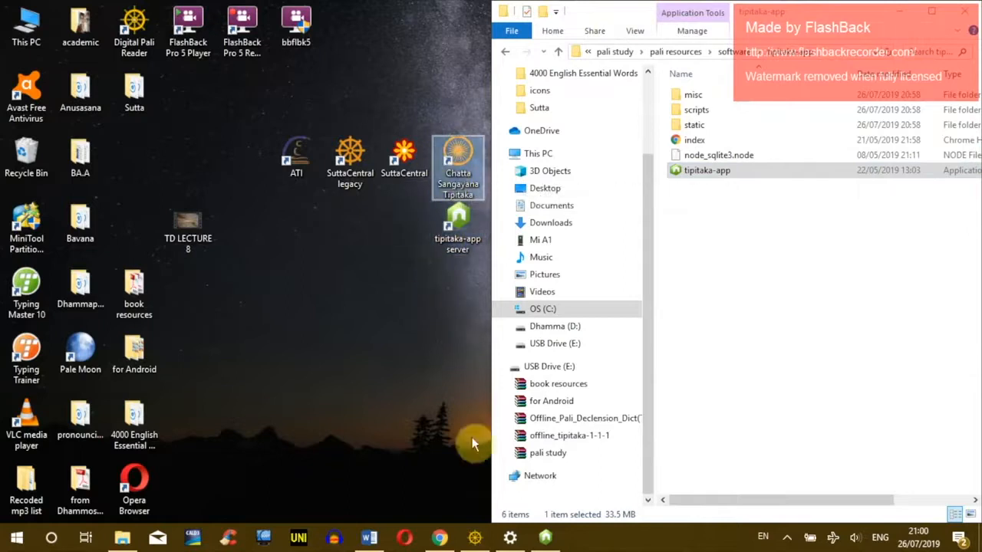
Step: Restore the server console and the Tipitaka app in Chrome, opening the app's menu
{"action": "left_click", "coordinate": [545, 537]}
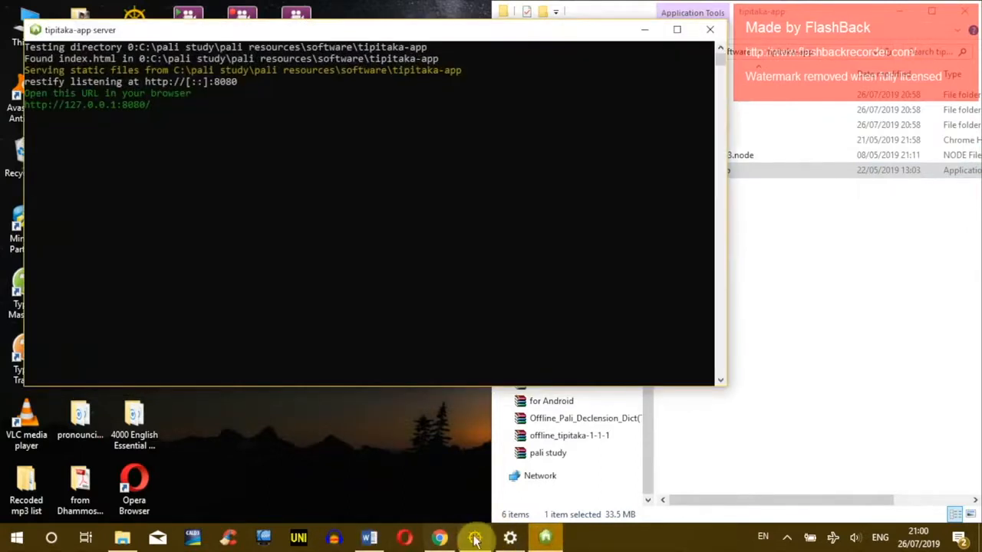
{"action": "left_click", "coordinate": [439, 537]}
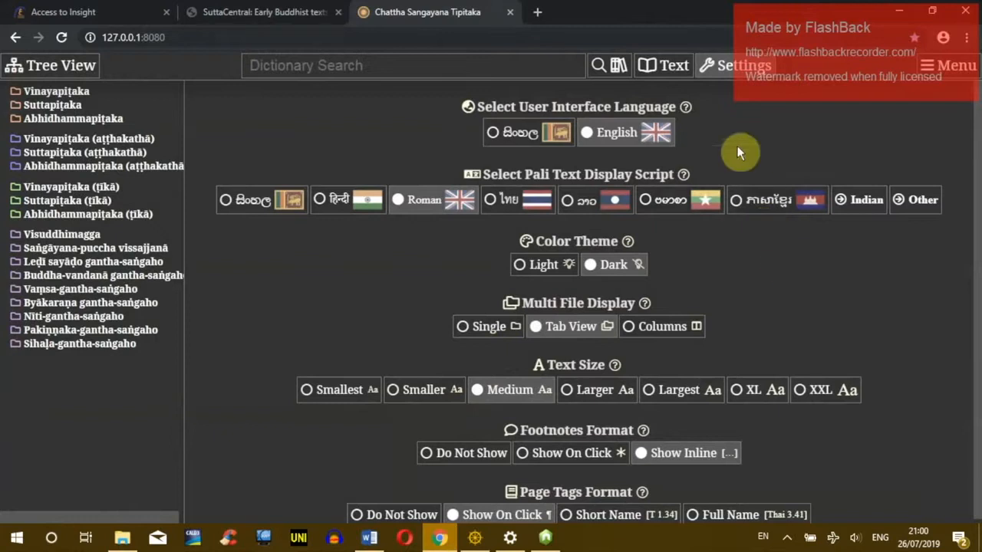
{"action": "left_click", "coordinate": [948, 65]}
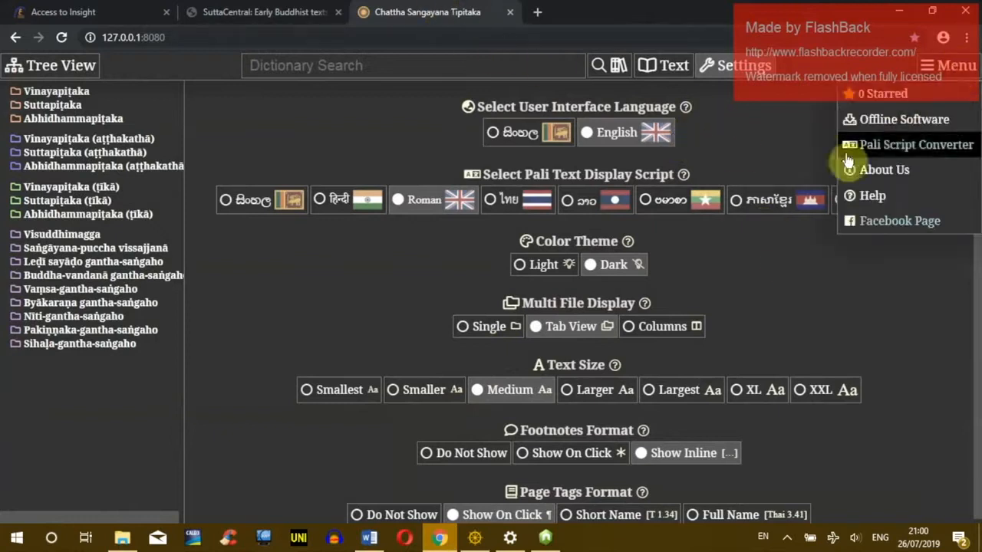
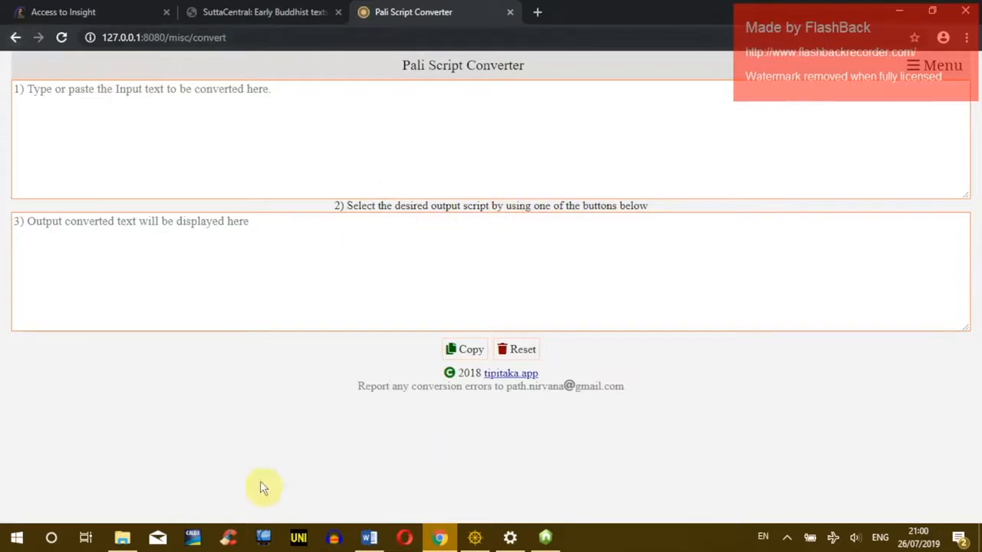
Step: Open the tipitaka-app index page and go to its Pali Script Converter index page
{"action": "left_click", "coordinate": [123, 539]}
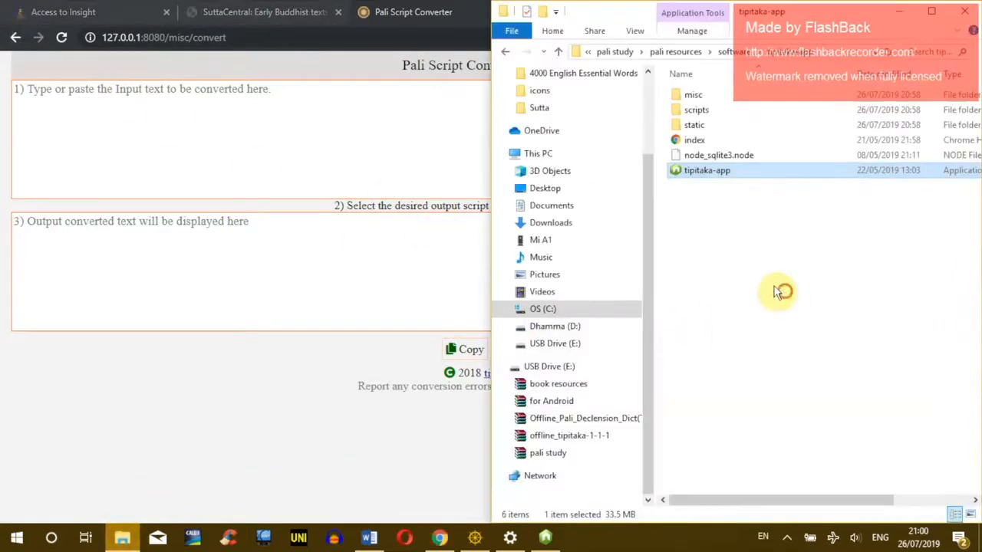
{"action": "left_click", "coordinate": [905, 296]}
{"action": "double_click", "coordinate": [679, 141]}
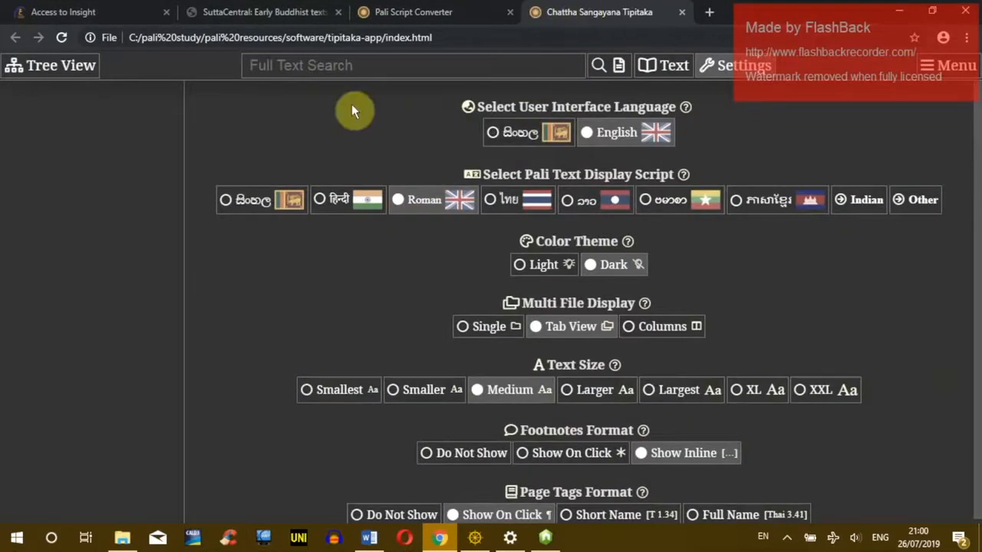
{"action": "key", "text": "alt+Tab"}
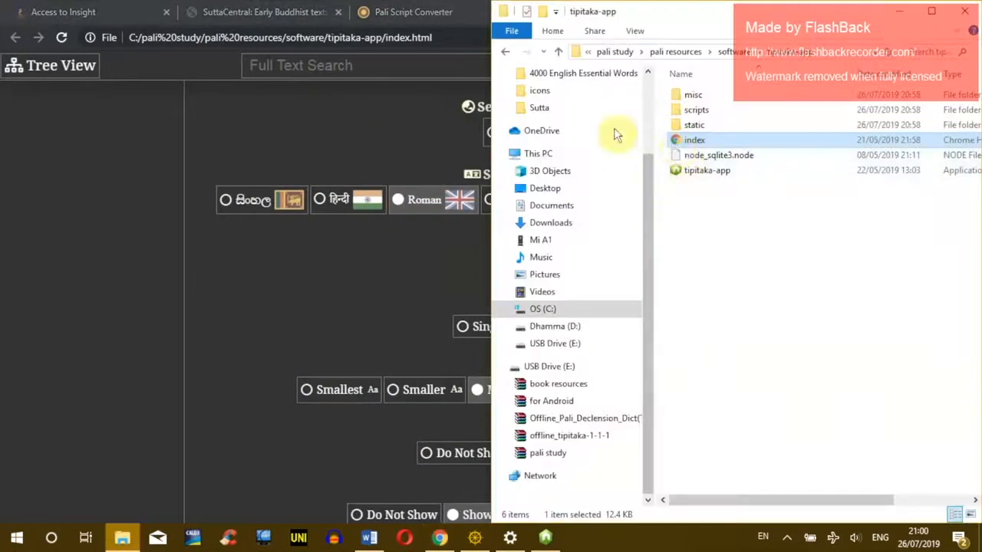
{"action": "key", "text": "alt+Tab"}
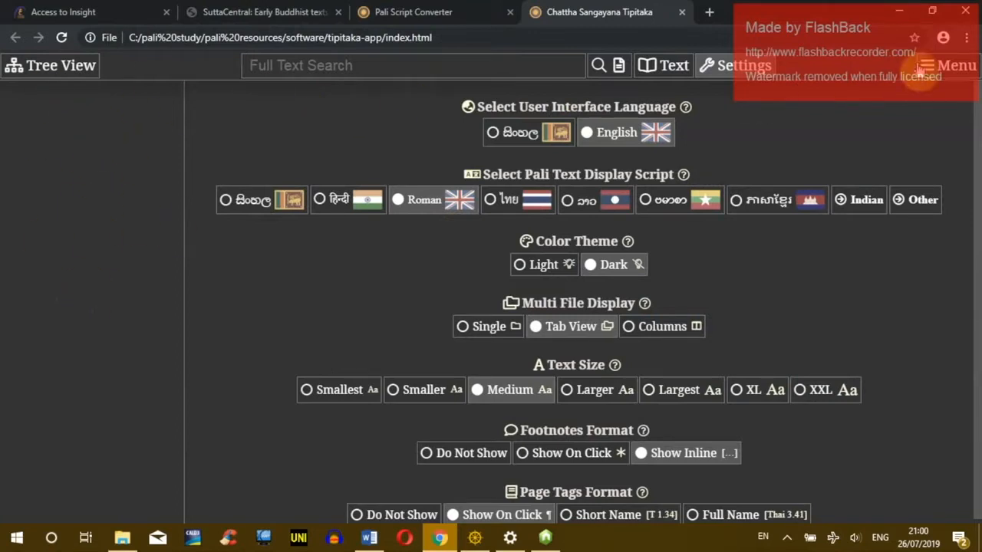
{"action": "left_click", "coordinate": [948, 66]}
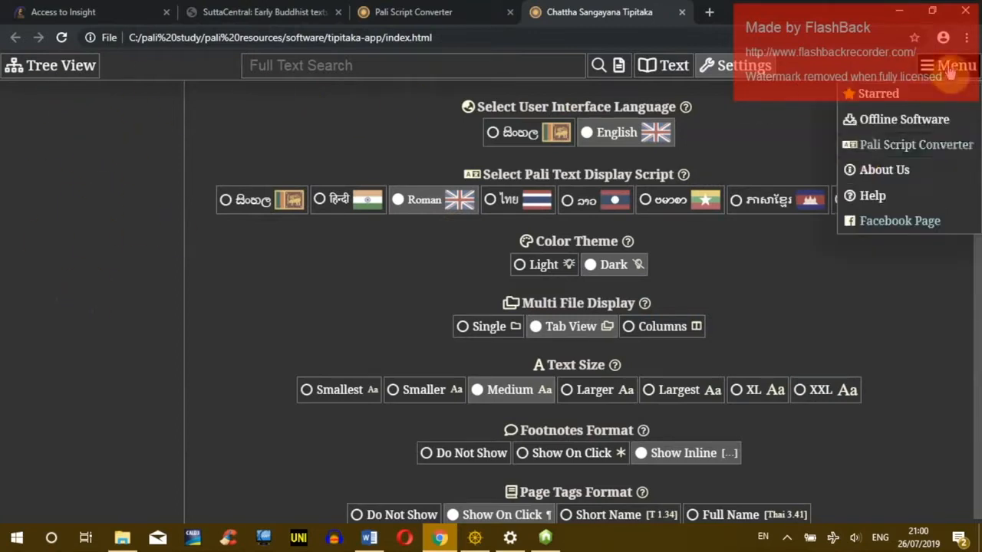
{"action": "left_click", "coordinate": [894, 145]}
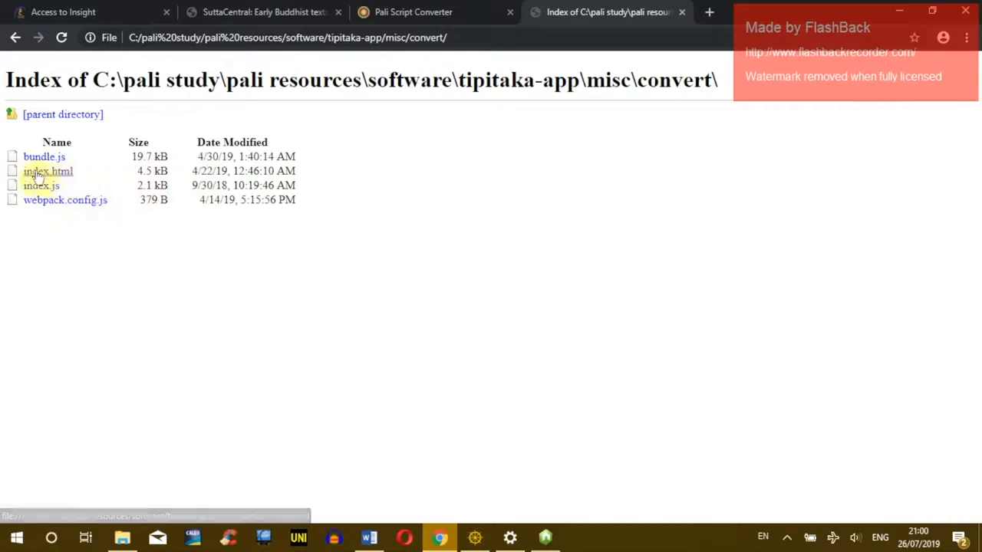
{"action": "left_click", "coordinate": [66, 177]}
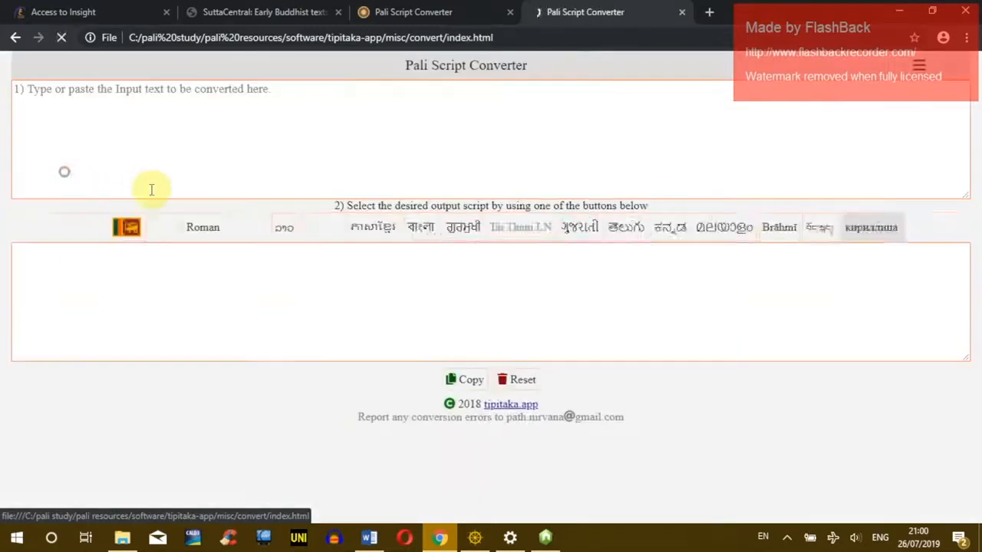
Step: Return the local-server tab to the Tipitaka reader and bookmark the offline Pali Script Converter
{"action": "left_click", "coordinate": [465, 13]}
{"action": "left_click", "coordinate": [519, 226]}
{"action": "left_click", "coordinate": [580, 13]}
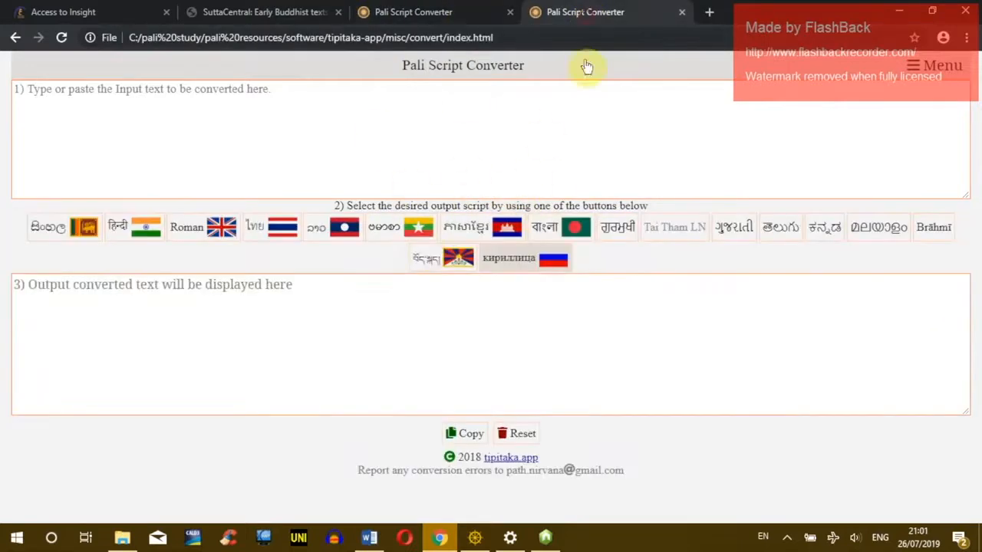
{"action": "left_click", "coordinate": [437, 12]}
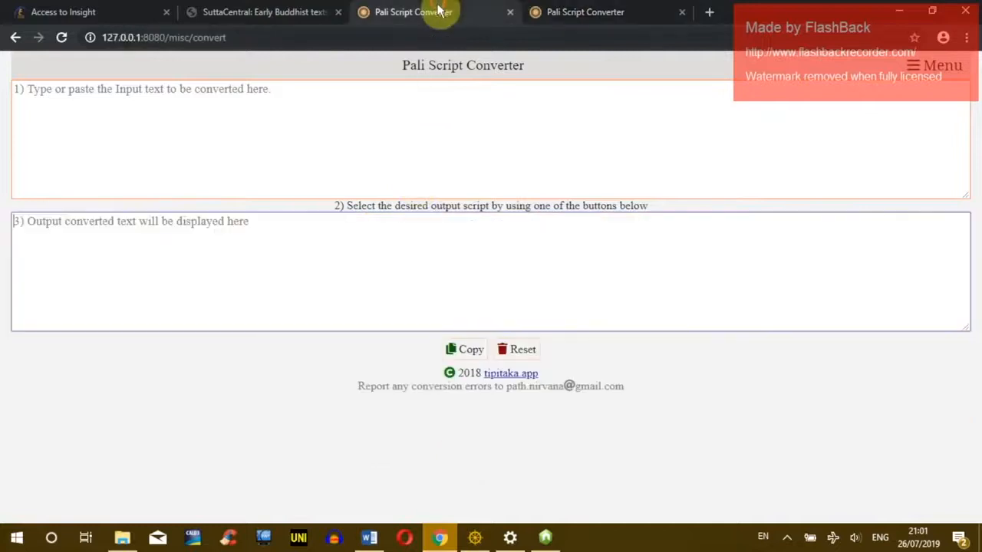
{"action": "left_click", "coordinate": [14, 39]}
{"action": "left_click", "coordinate": [606, 14]}
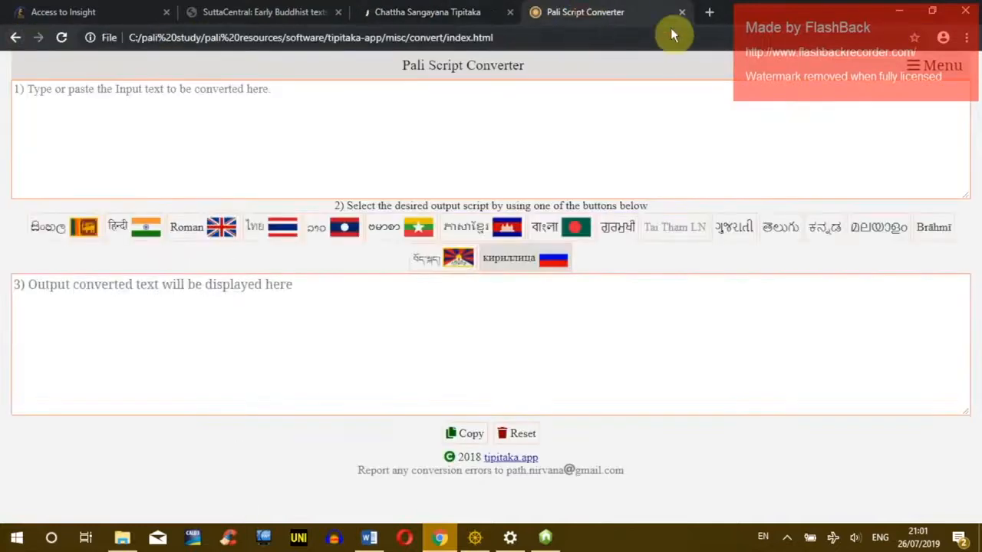
{"action": "left_click", "coordinate": [913, 38]}
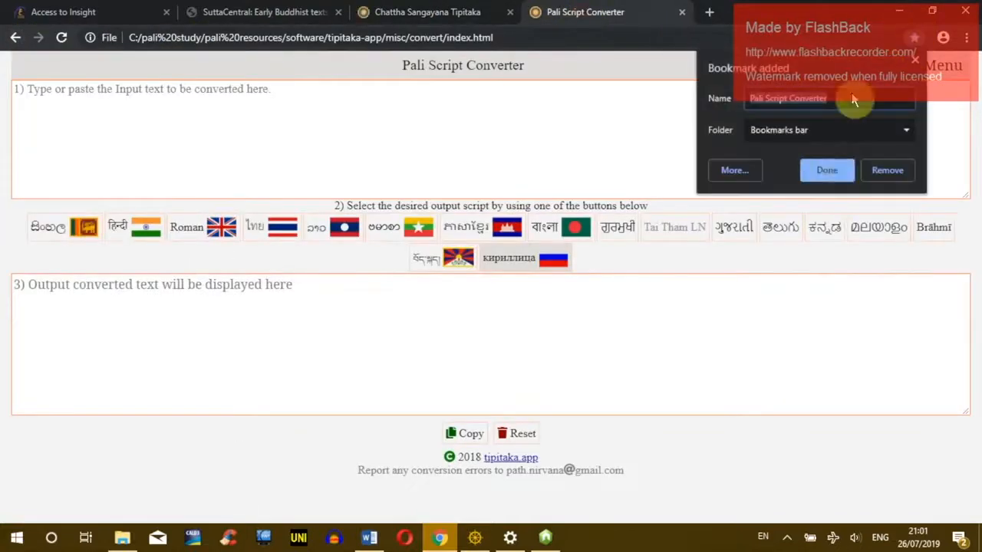
{"action": "left_click", "coordinate": [826, 172]}
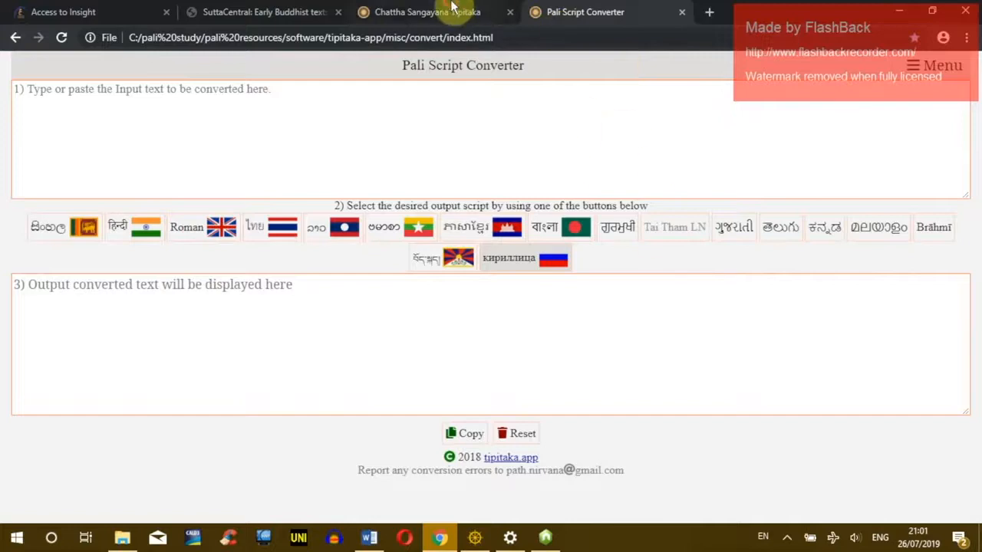
Step: Expand Suttapiṭaka (ṭīkā) > Majjhimanikāya (ṭīkā) > Majjhimapaṇṇāsa-ṭīkā and open 1. Gahapativaggo
{"action": "left_click", "coordinate": [453, 12]}
{"action": "left_click", "coordinate": [71, 201]}
{"action": "left_click", "coordinate": [76, 228]}
{"action": "left_click", "coordinate": [74, 255]}
{"action": "left_click", "coordinate": [86, 269]}
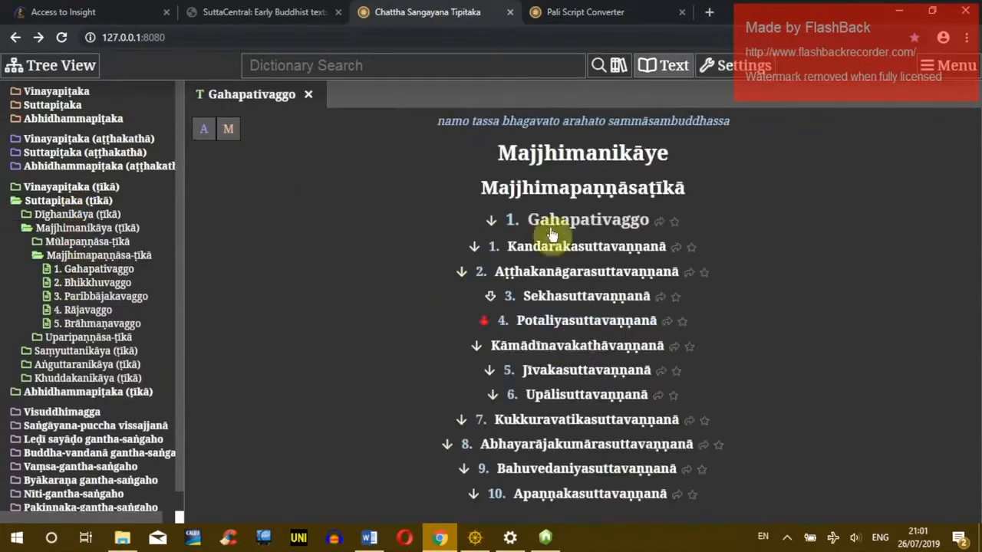
Step: Copy paragraphs 17–18 of the Aṭṭhakanāgarasuttavaṇṇanā into the Pali Script Converter input
{"action": "left_click", "coordinate": [474, 271]}
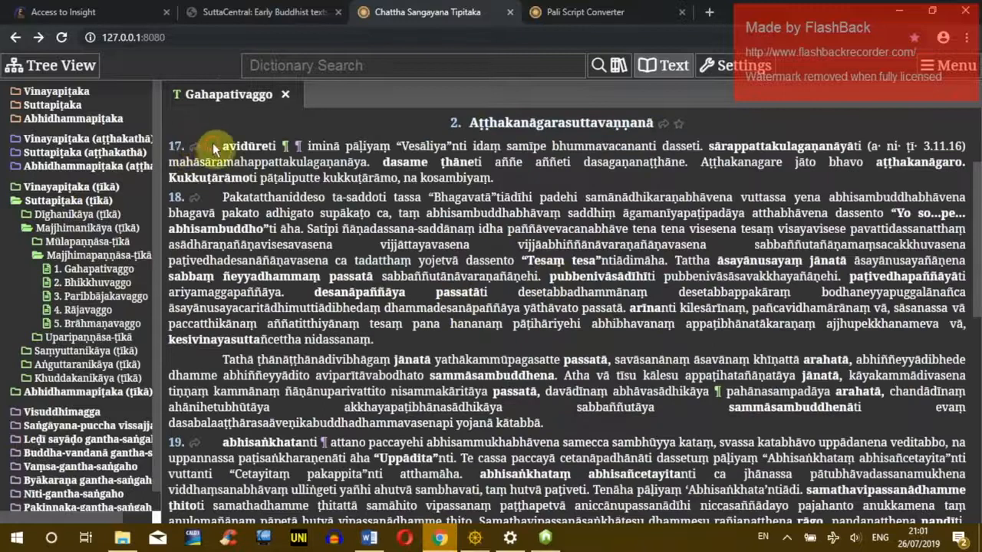
{"action": "left_click_drag", "start_coordinate": [212, 143], "coordinate": [466, 336]}
{"action": "key", "text": "ctrl+c"}
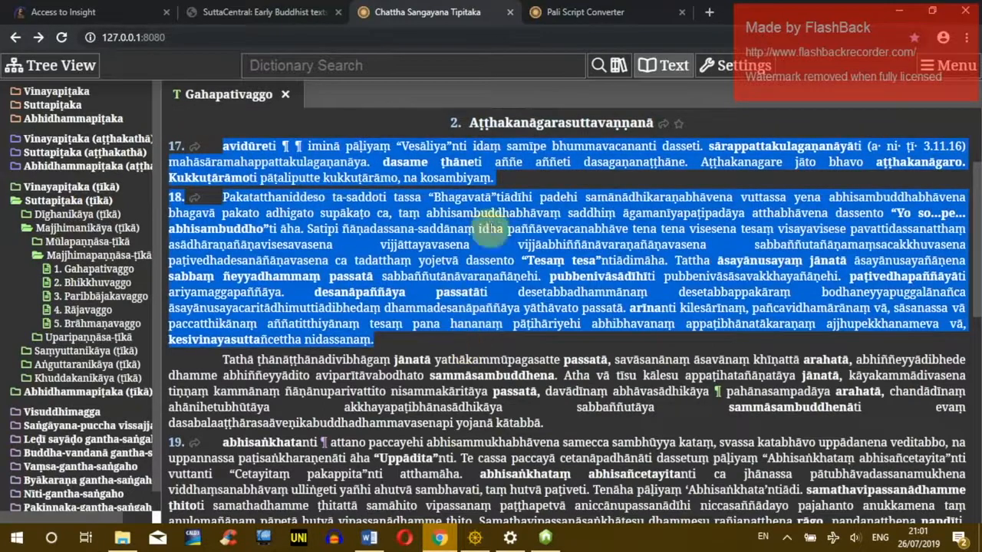
{"action": "left_click", "coordinate": [585, 11]}
{"action": "left_click", "coordinate": [373, 157]}
{"action": "key", "text": "ctrl+v"}
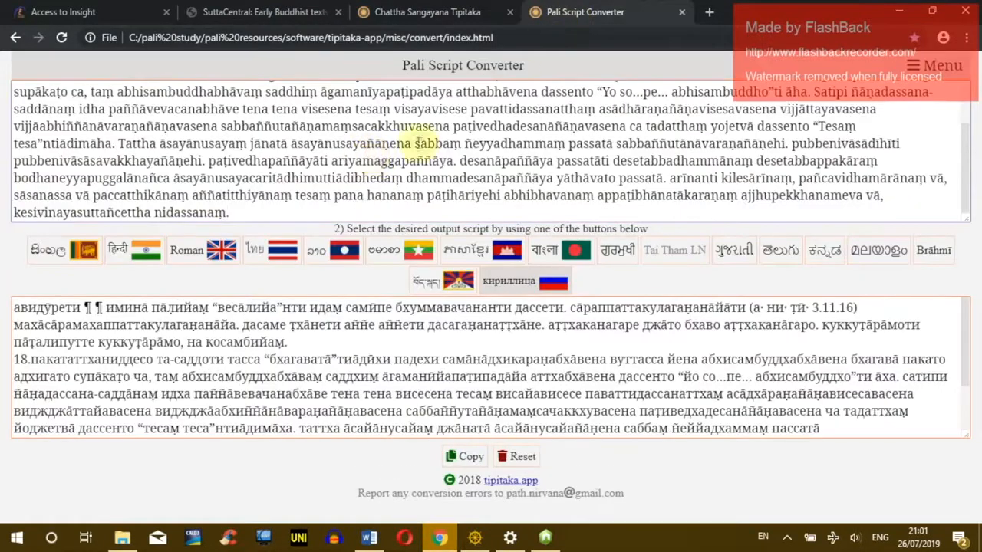
Step: Convert the passage to Lao, Roman, Sinhala, Thai, Myanmar, Khmer, Bengali, Brahmi, Tibetan and Cyrillic scripts
{"action": "left_click", "coordinate": [323, 241]}
{"action": "left_click", "coordinate": [198, 247]}
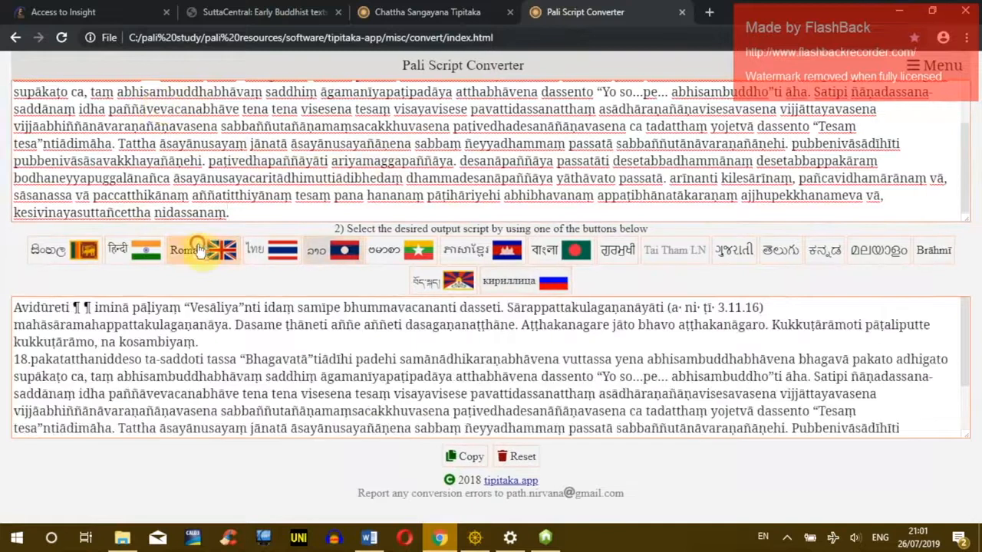
{"action": "left_click", "coordinate": [79, 259]}
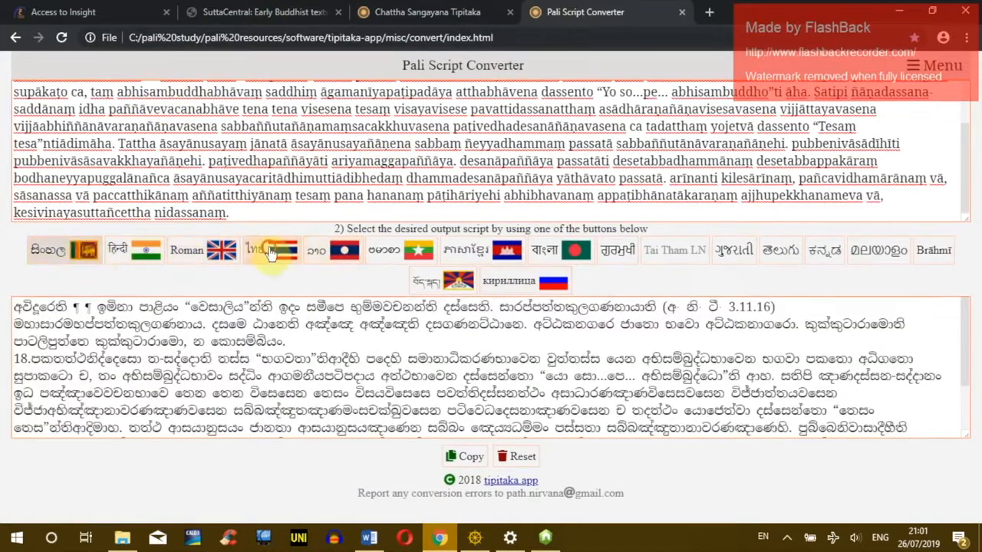
{"action": "left_click", "coordinate": [337, 252]}
{"action": "left_click", "coordinate": [420, 255]}
{"action": "left_click", "coordinate": [420, 256]}
{"action": "left_click", "coordinate": [483, 251]}
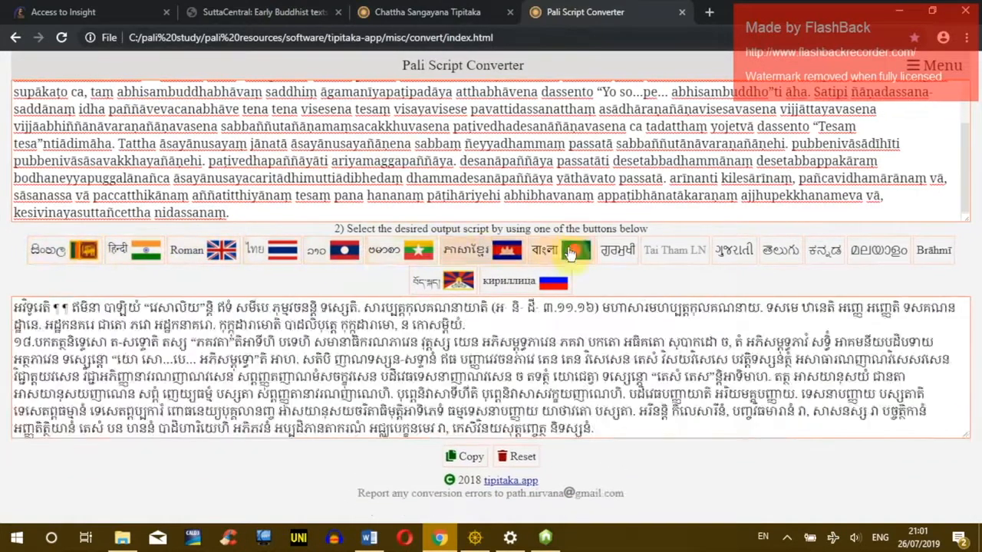
{"action": "left_click", "coordinate": [557, 252]}
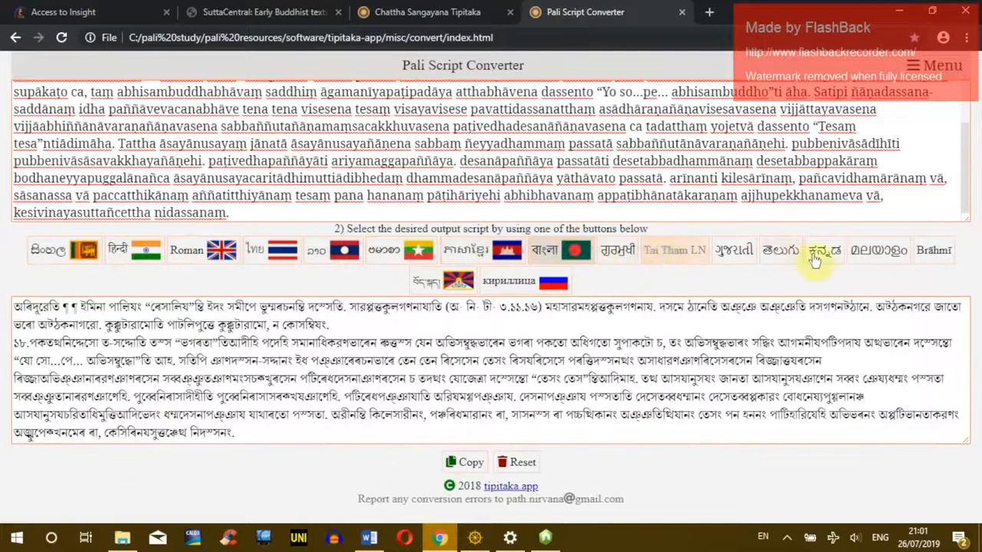
{"action": "left_click", "coordinate": [933, 250]}
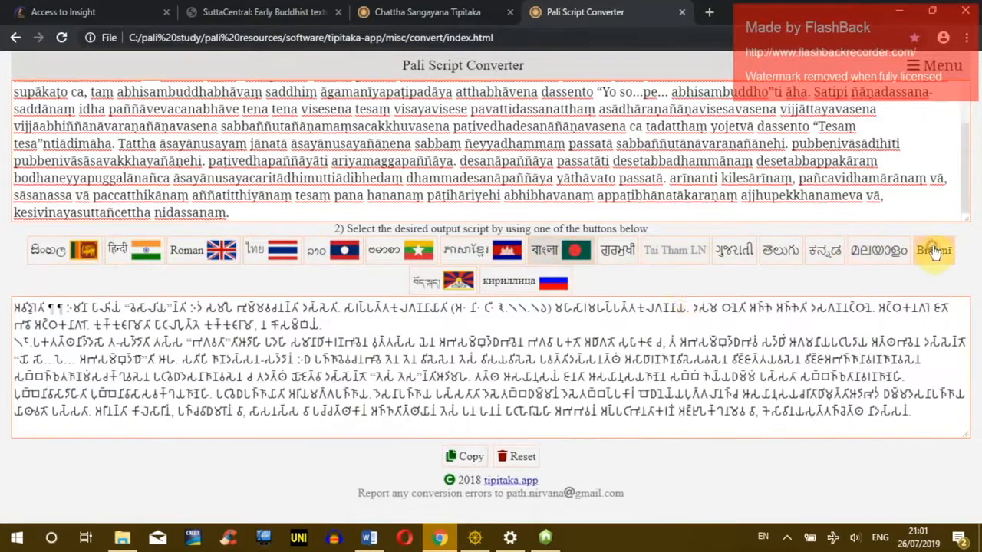
{"action": "left_click_drag", "start_coordinate": [67, 324], "coordinate": [392, 358]}
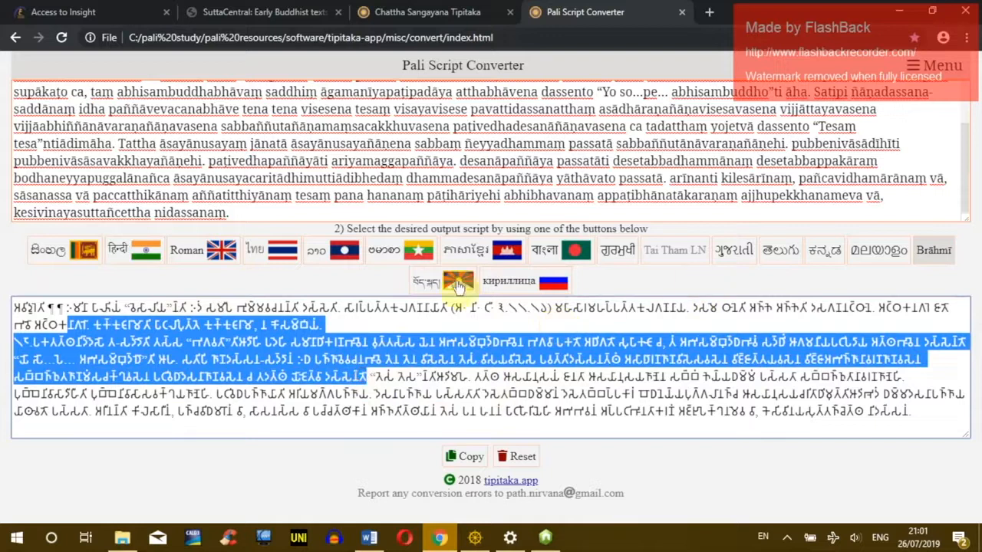
{"action": "left_click", "coordinate": [426, 284]}
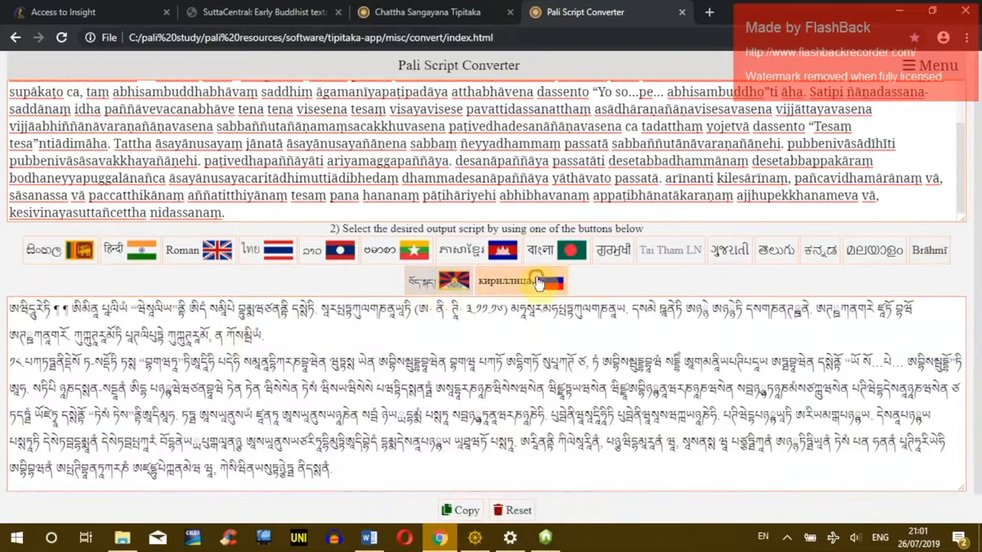
{"action": "left_click", "coordinate": [518, 282]}
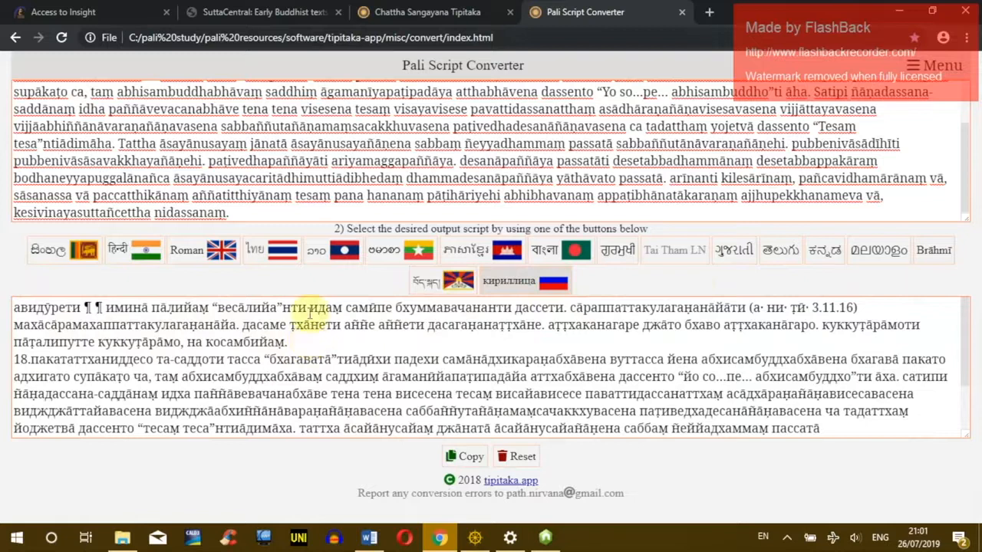
Step: Set the reader's Pali Text Display Script to Sinhala and reopen the Gahapativaggo text
{"action": "left_click", "coordinate": [441, 13]}
{"action": "left_click", "coordinate": [587, 12]}
{"action": "left_click", "coordinate": [467, 12]}
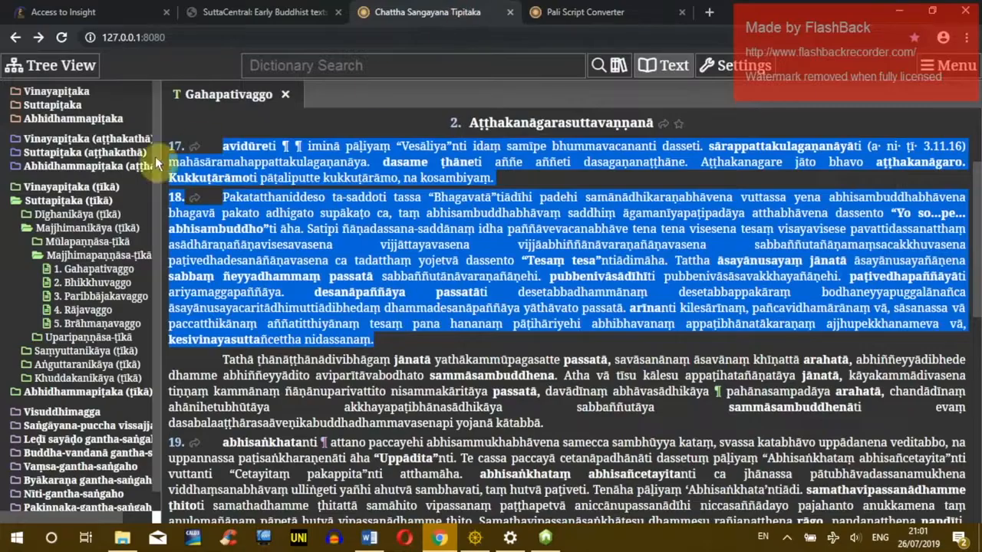
{"action": "left_click", "coordinate": [732, 66]}
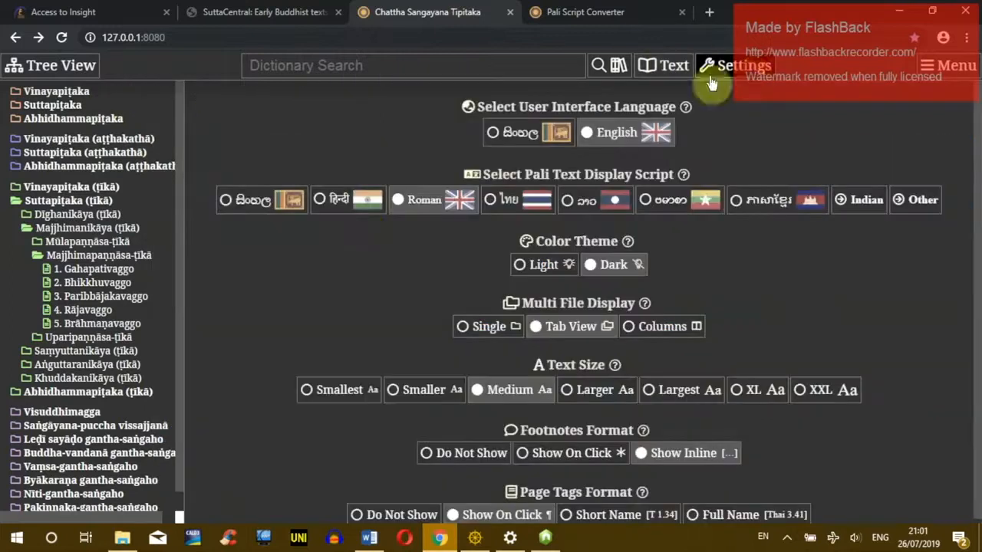
{"action": "left_click", "coordinate": [259, 199]}
{"action": "left_click", "coordinate": [559, 202]}
{"action": "left_click", "coordinate": [466, 255]}
Step: Copy the Sinhala Kandarakasuttavaṇṇanā heading and first paragraph into the converter and transliterate it to Roman
{"action": "left_click_drag", "start_coordinate": [231, 164], "coordinate": [607, 280]}
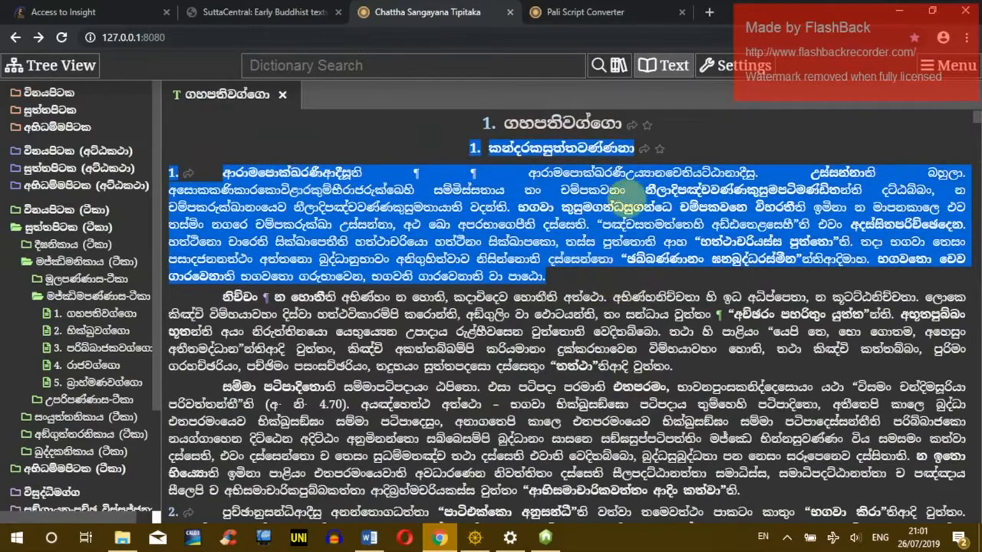
{"action": "left_click", "coordinate": [595, 12]}
{"action": "key", "text": "ctrl+a"}
{"action": "key", "text": "ctrl+v"}
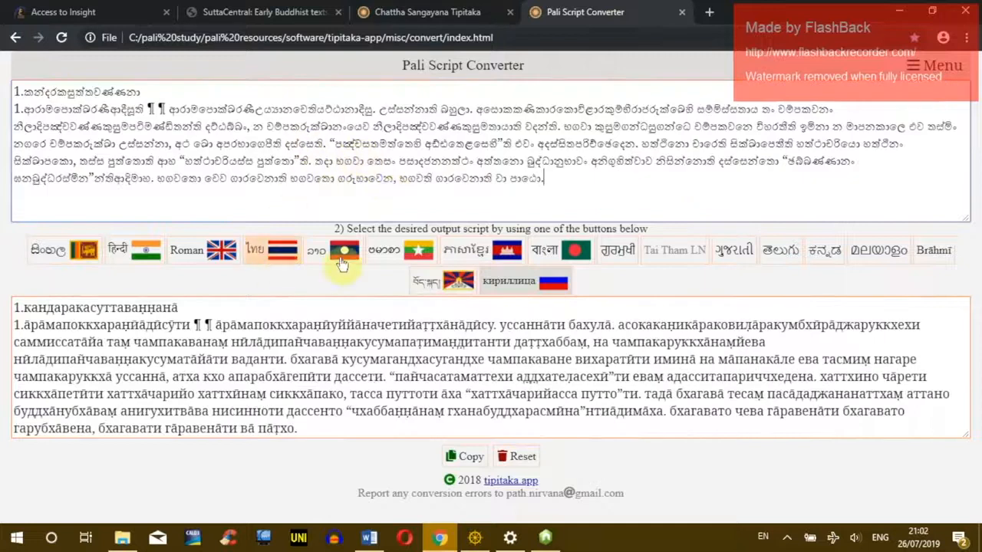
{"action": "left_click", "coordinate": [203, 250]}
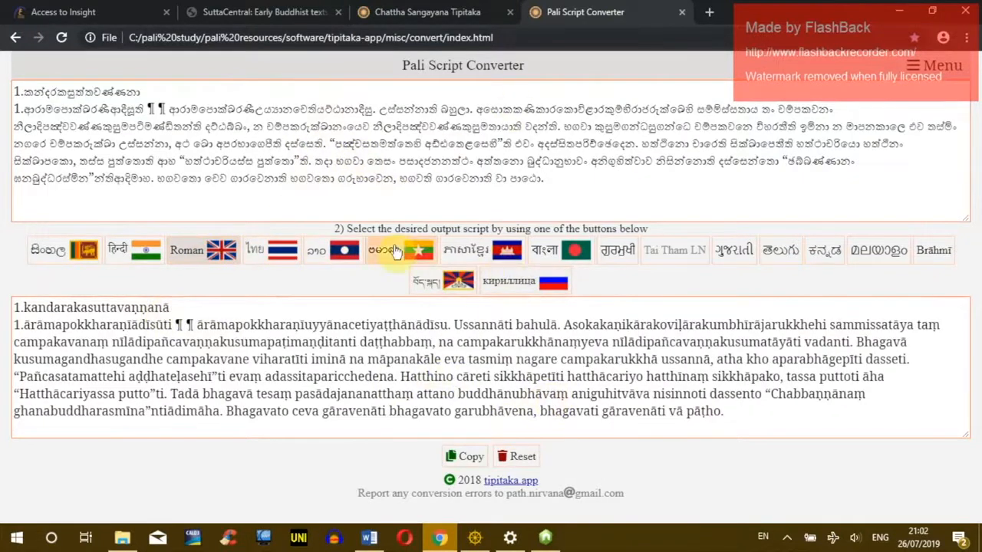
{"action": "left_click", "coordinate": [426, 12]}
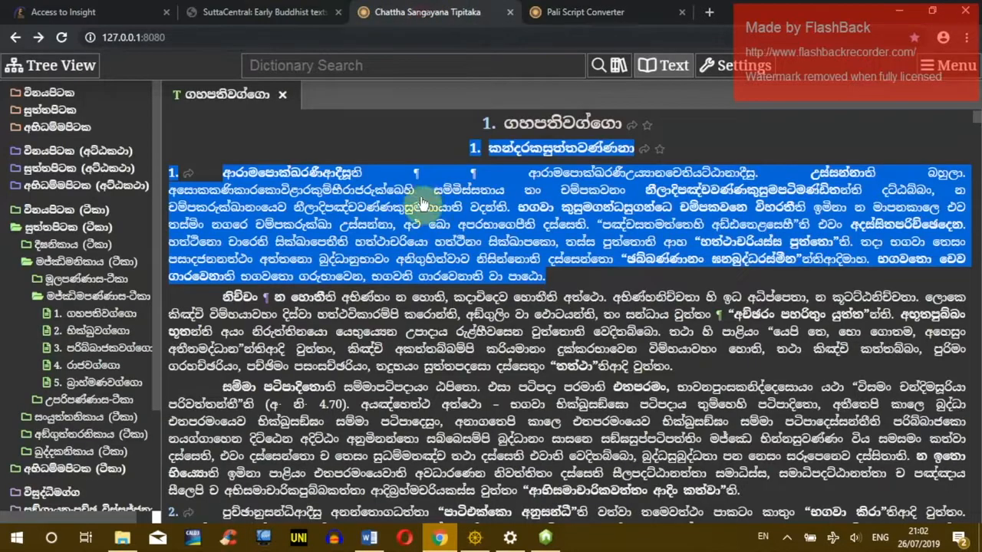
{"action": "left_click", "coordinate": [366, 144]}
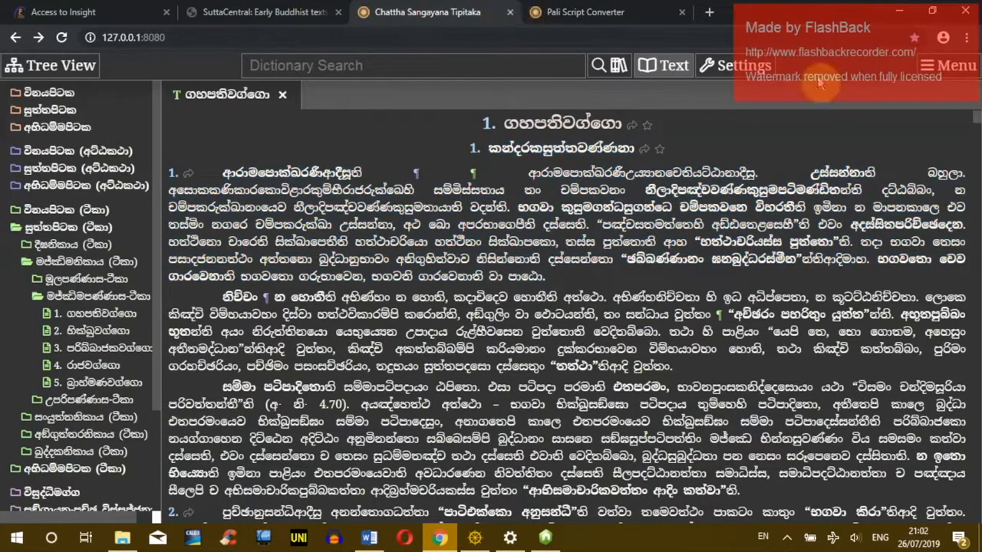
{"action": "left_click", "coordinate": [899, 10]}
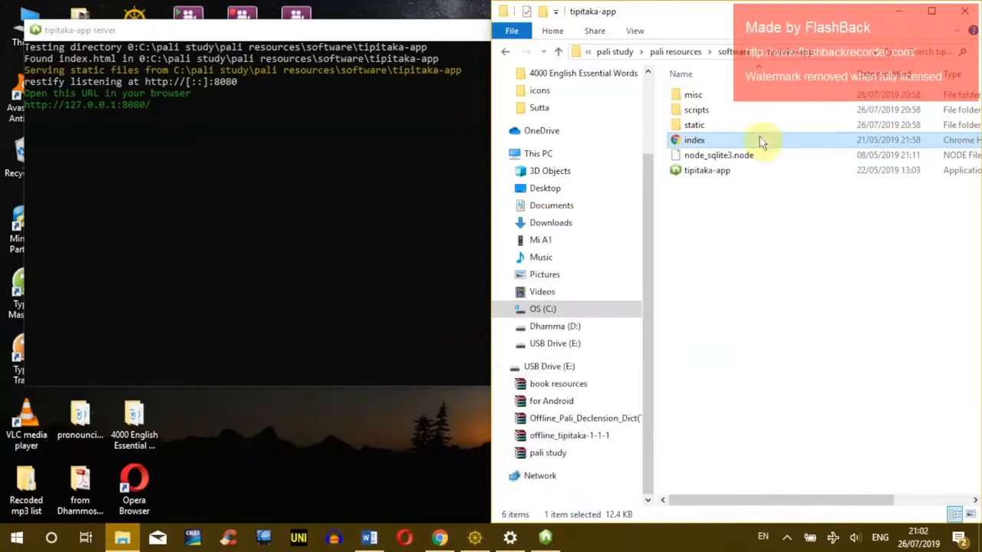
Step: Close the tipitaka-app server console and launch the Chatta Sangayana Tipitaka desktop shortcut
{"action": "left_click", "coordinate": [407, 37]}
{"action": "left_click_drag", "start_coordinate": [246, 38], "coordinate": [296, 72]}
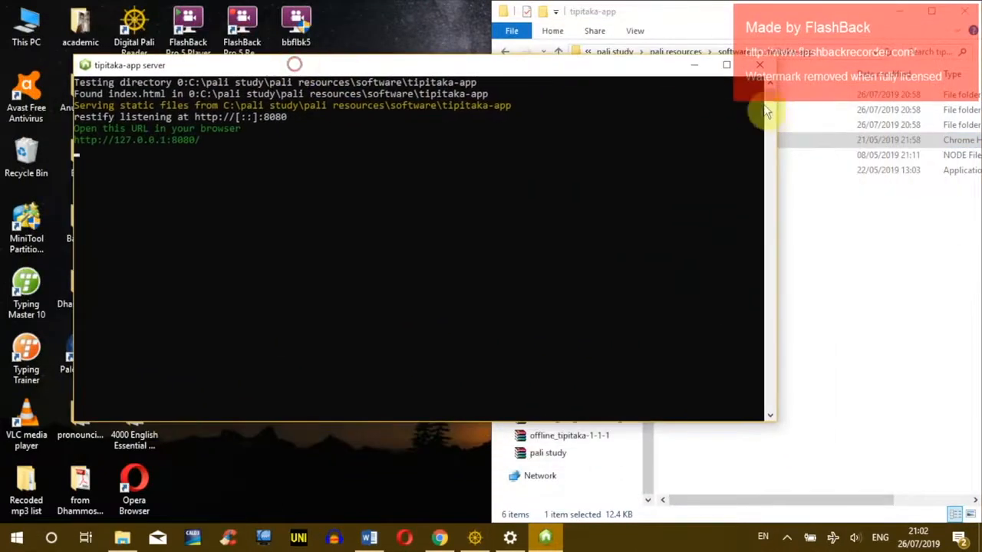
{"action": "left_click", "coordinate": [759, 65]}
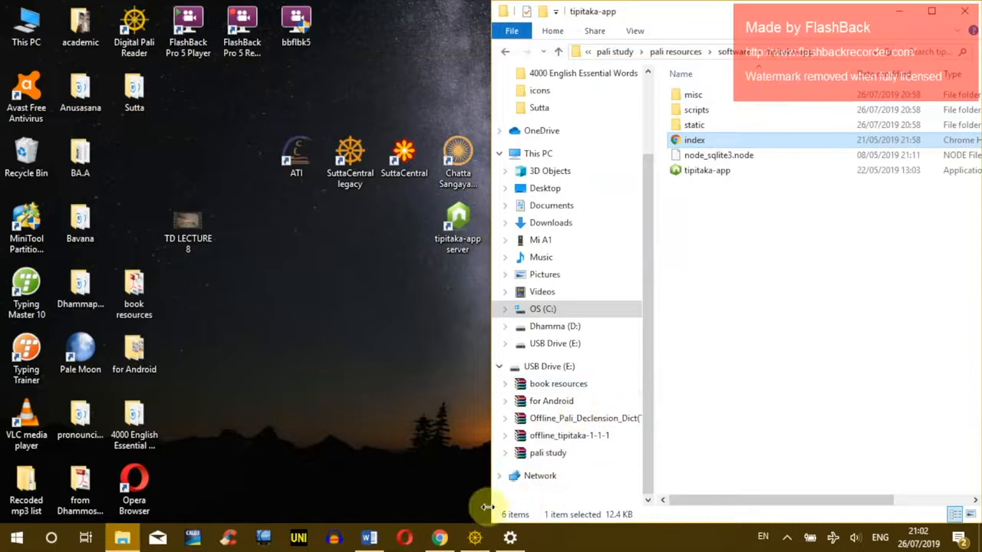
{"action": "left_click", "coordinate": [442, 547]}
{"action": "left_click", "coordinate": [969, 9]}
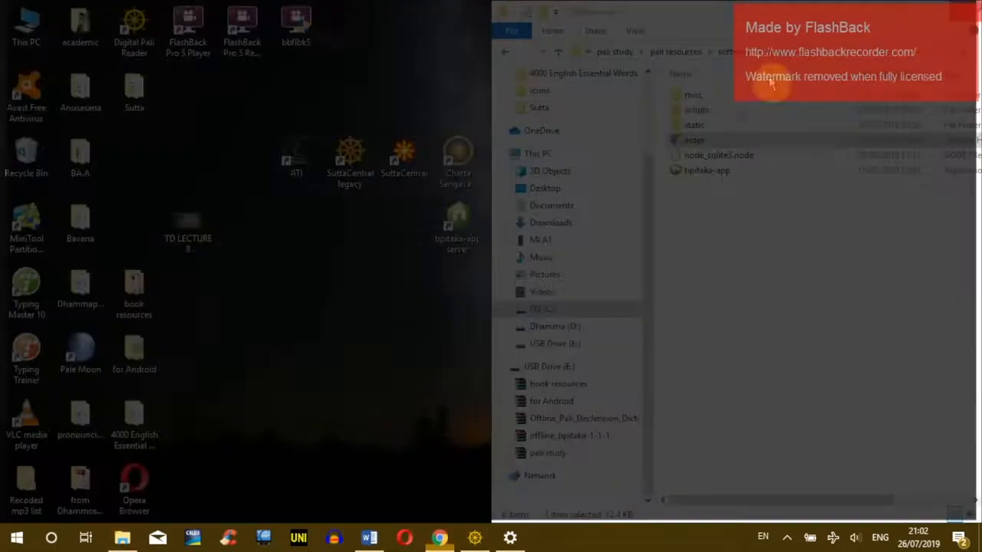
{"action": "left_click", "coordinate": [351, 303]}
{"action": "left_click", "coordinate": [458, 157]}
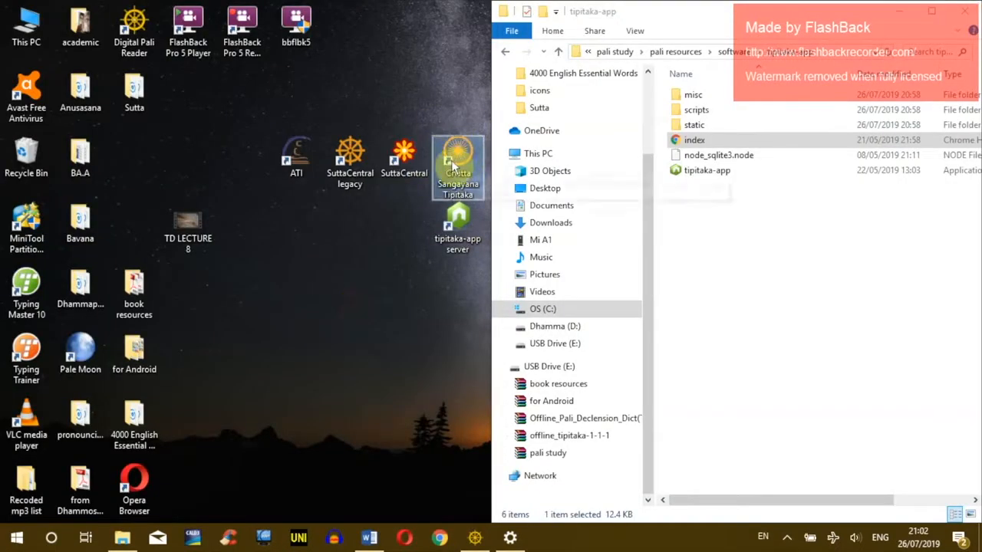
{"action": "double_click", "coordinate": [453, 168]}
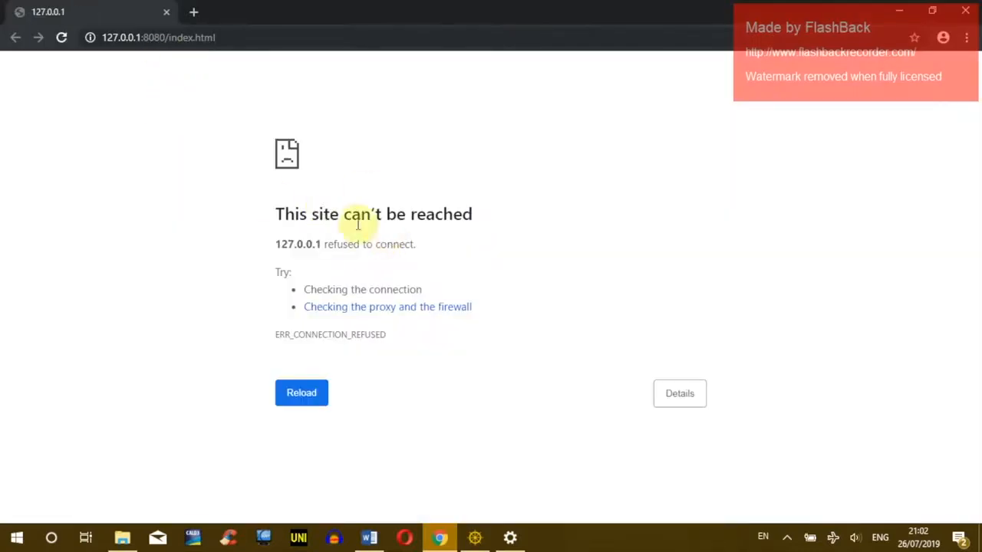
Step: Start the tipitaka-app server, reopen the Chattha Sangayana Tipitaka, and set its Pali display script to Roman
{"action": "left_click", "coordinate": [897, 11]}
{"action": "left_click", "coordinate": [453, 230]}
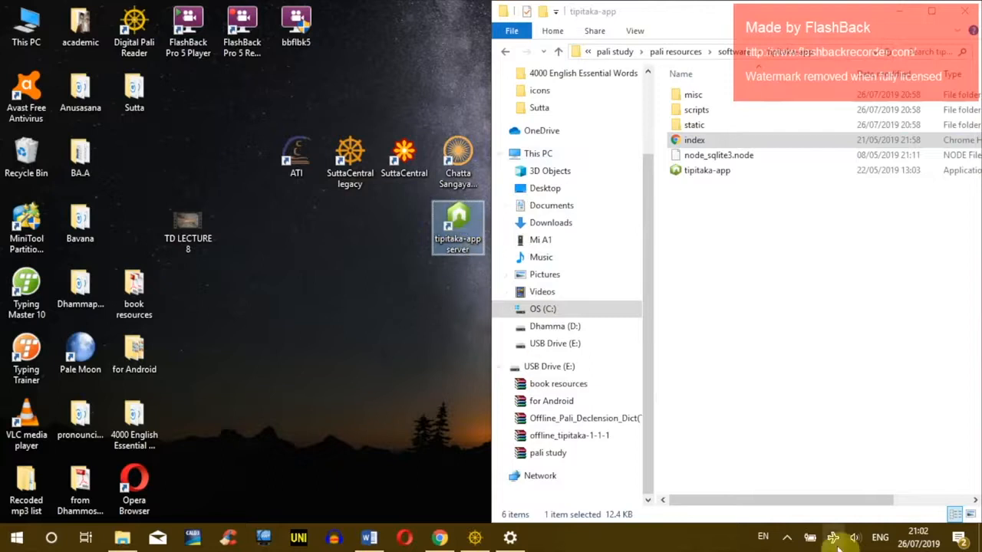
{"action": "double_click", "coordinate": [458, 222]}
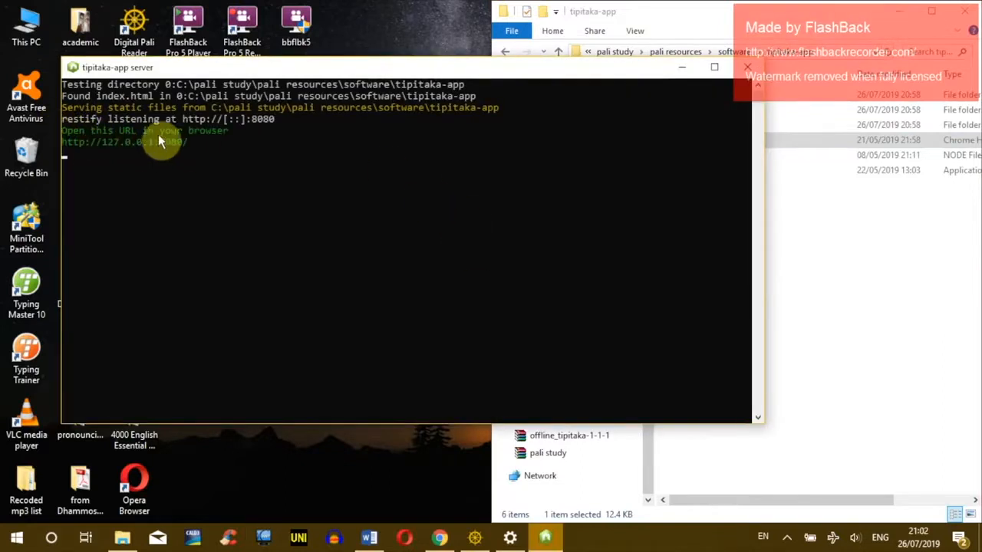
{"action": "left_click", "coordinate": [679, 68]}
{"action": "double_click", "coordinate": [461, 149]}
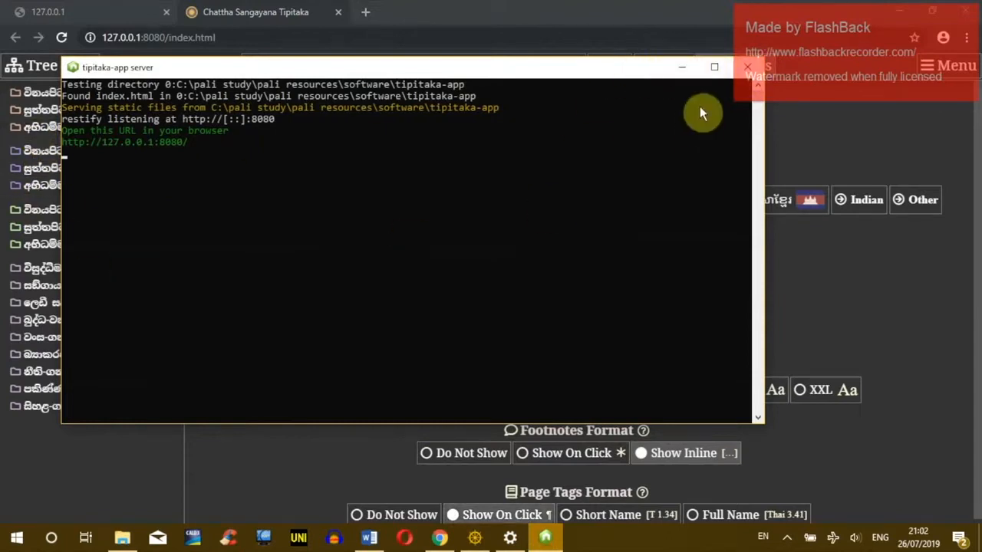
{"action": "left_click", "coordinate": [683, 69]}
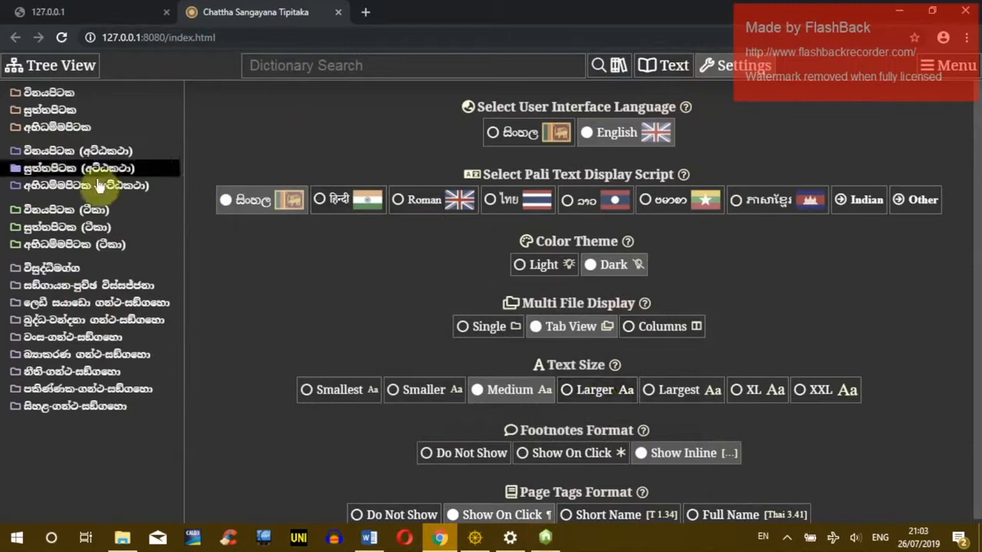
{"action": "left_click", "coordinate": [404, 201]}
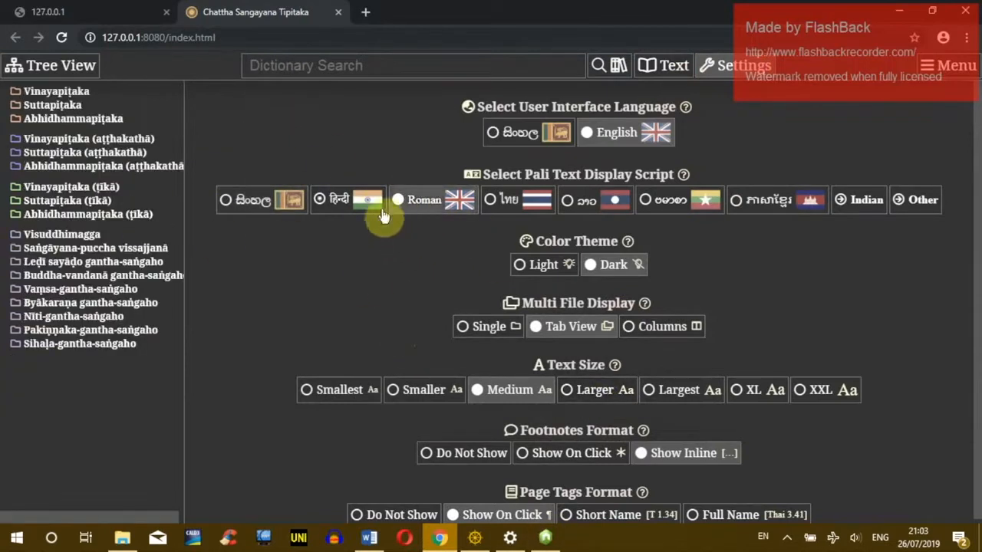
{"action": "left_click", "coordinate": [898, 11]}
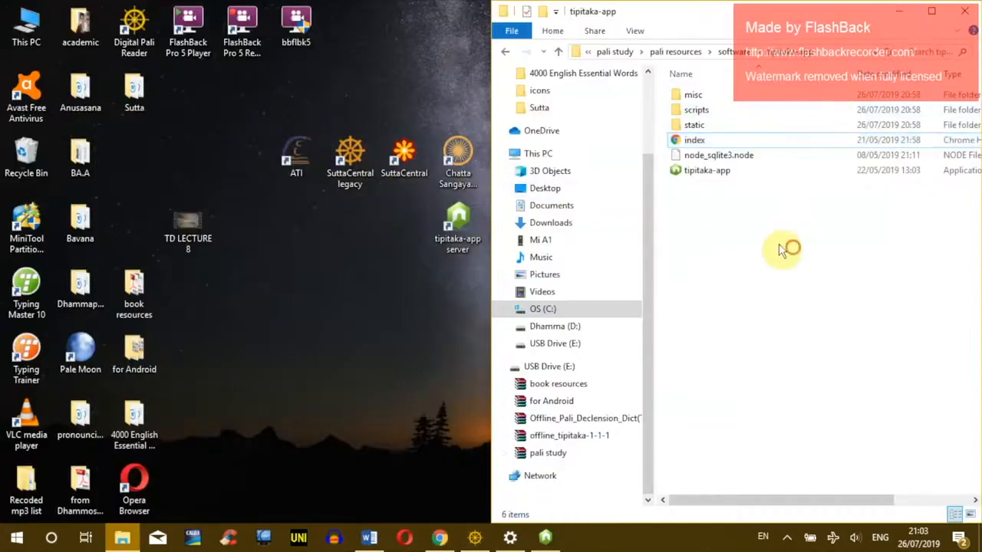
Step: Extract 0901-pali-han-dict in the software folder and launch pced.exe from the new PCED194 folder
{"action": "left_click", "coordinate": [505, 55]}
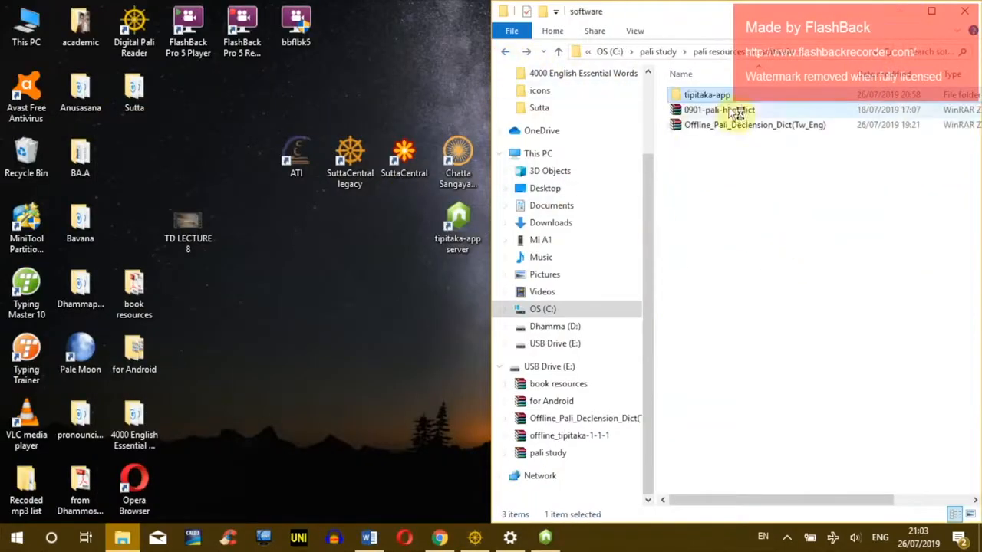
{"action": "left_click", "coordinate": [674, 111]}
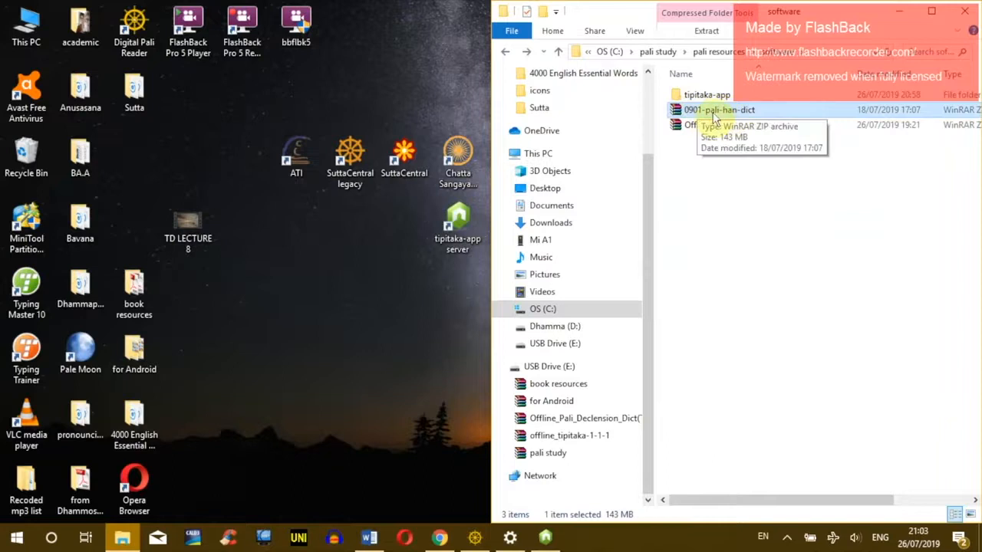
{"action": "right_click", "coordinate": [696, 115]}
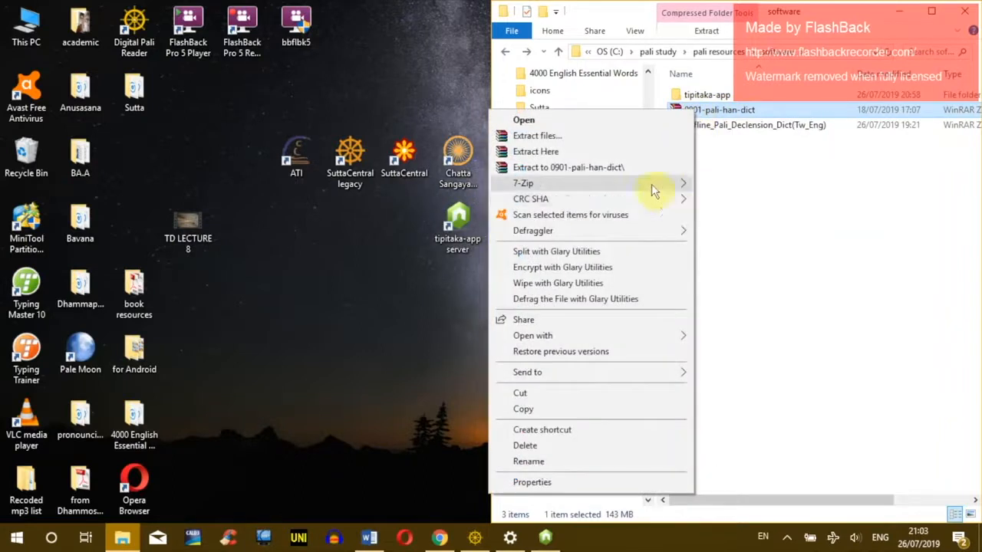
{"action": "left_click", "coordinate": [607, 152]}
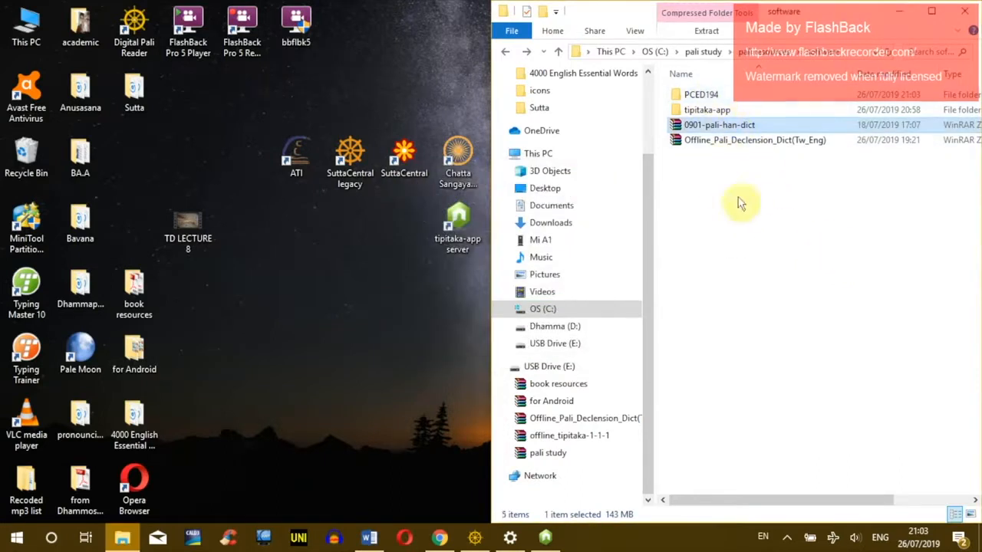
{"action": "left_click", "coordinate": [722, 107]}
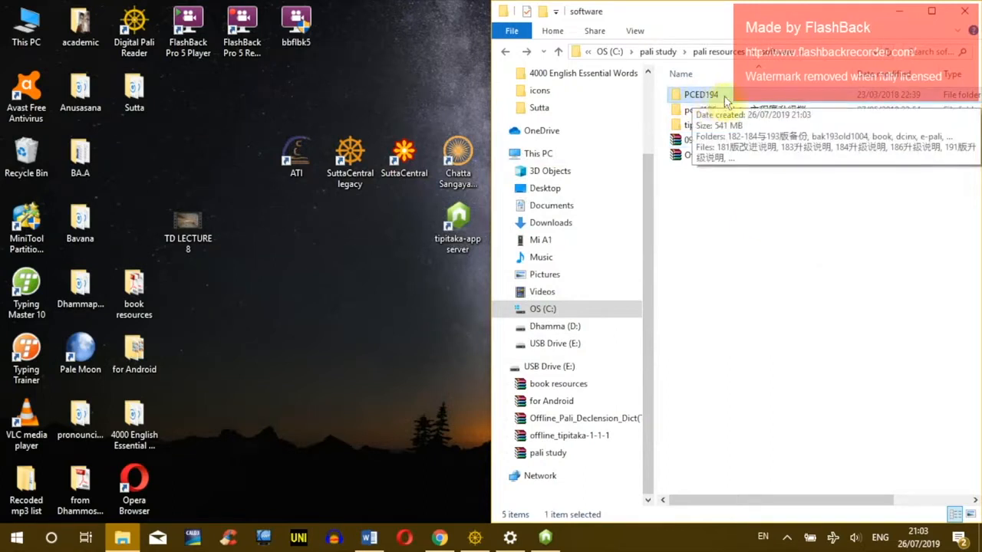
{"action": "double_click", "coordinate": [720, 98]}
{"action": "scroll", "coordinate": [750, 187], "scroll_direction": "down", "scroll_amount": 2}
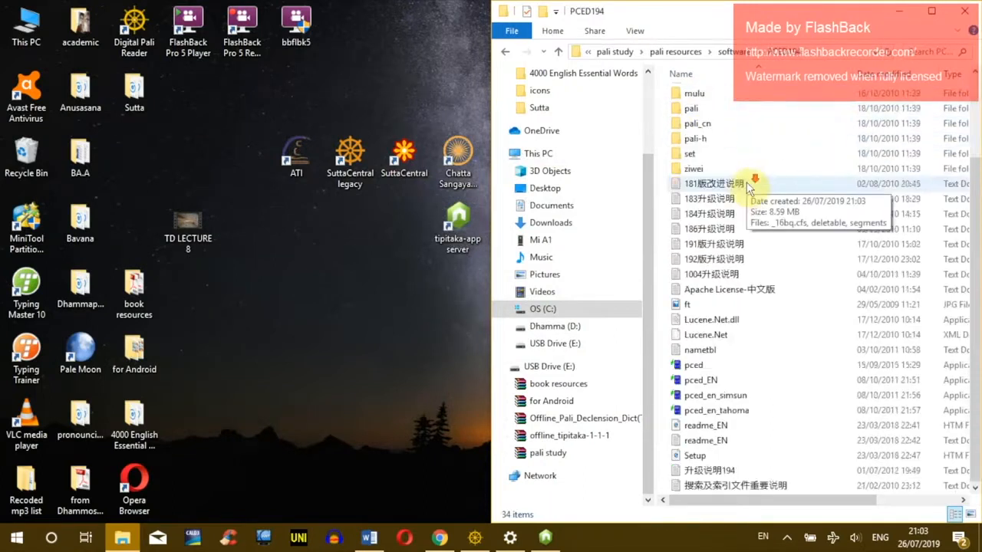
{"action": "left_click", "coordinate": [687, 366]}
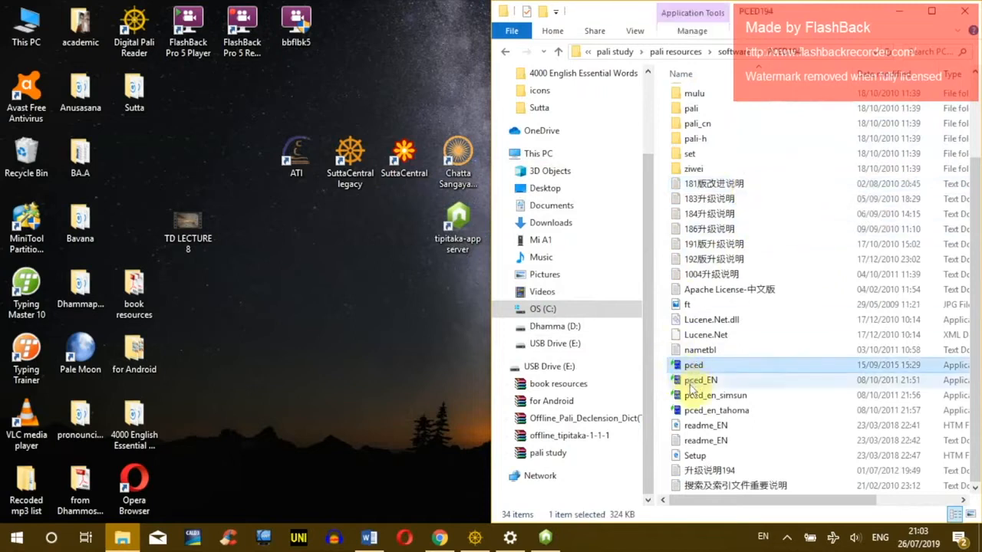
{"action": "double_click", "coordinate": [692, 367]}
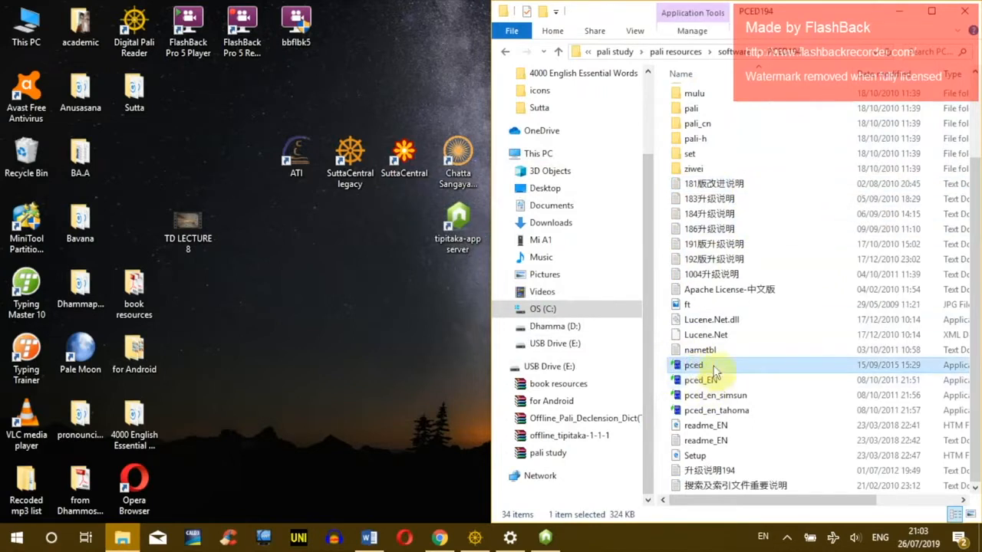
{"action": "left_click", "coordinate": [701, 379]}
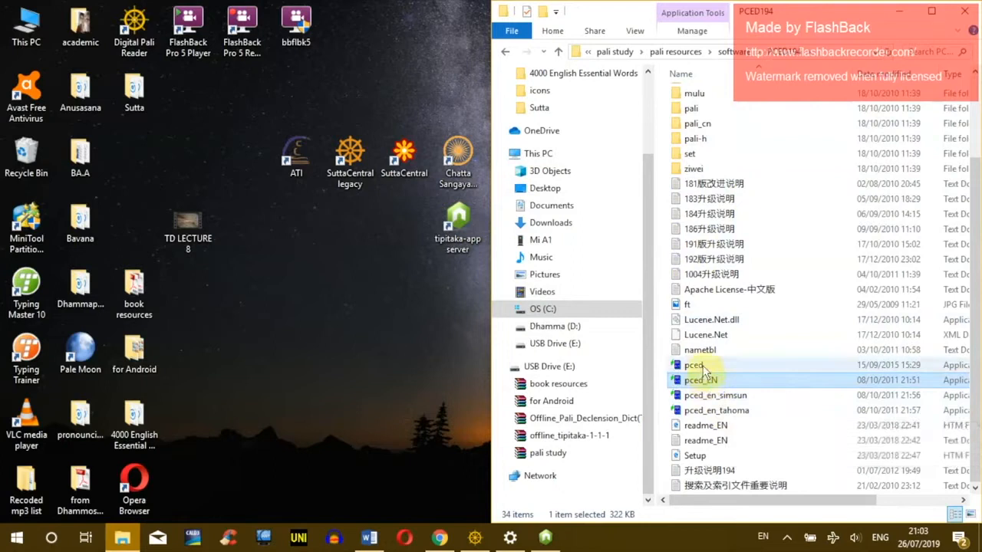
{"action": "left_click", "coordinate": [692, 367]}
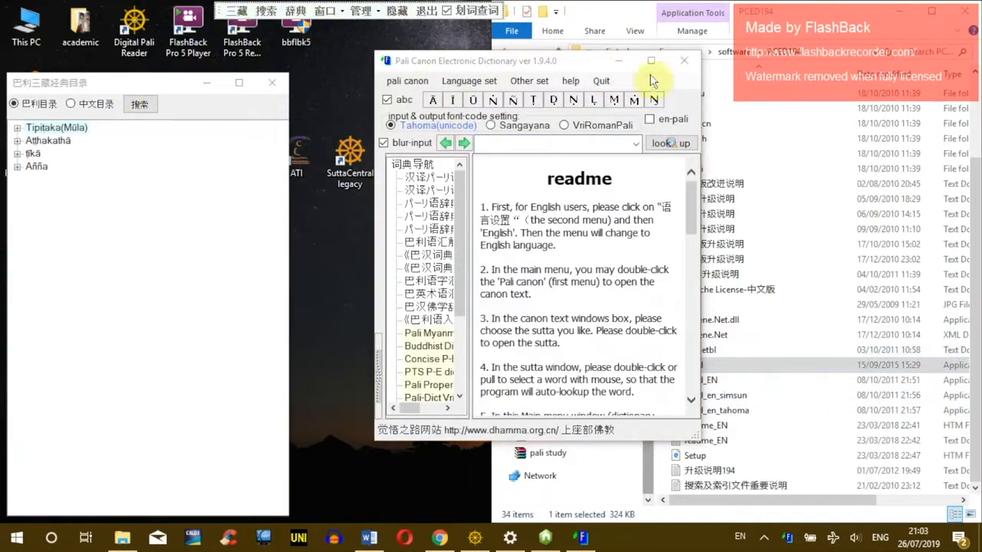
Step: Close the Chinese dictionary and catalogue, launch pced_EN, and browse its language, settings and help menus
{"action": "left_click", "coordinate": [678, 63]}
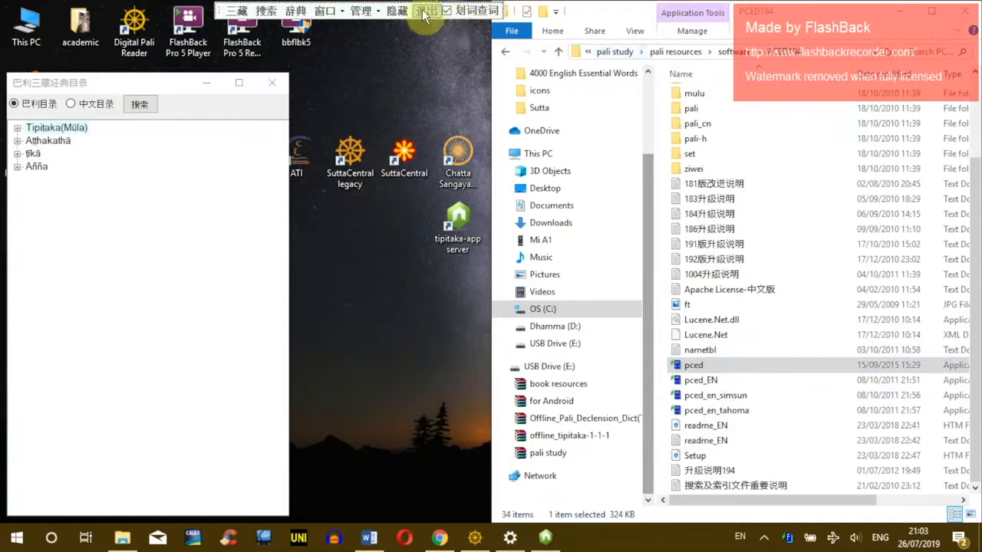
{"action": "left_click", "coordinate": [423, 11]}
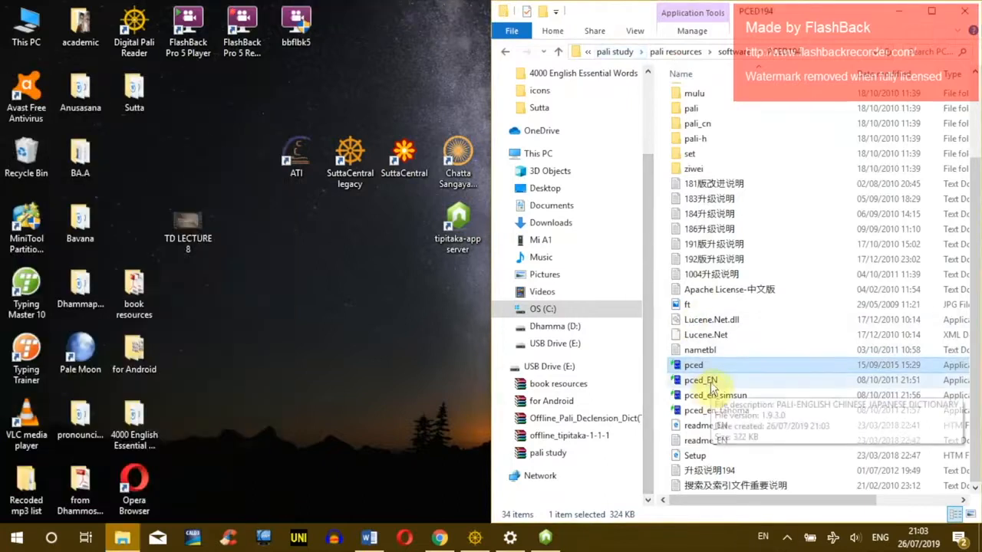
{"action": "left_click", "coordinate": [711, 381]}
{"action": "double_click", "coordinate": [702, 383]}
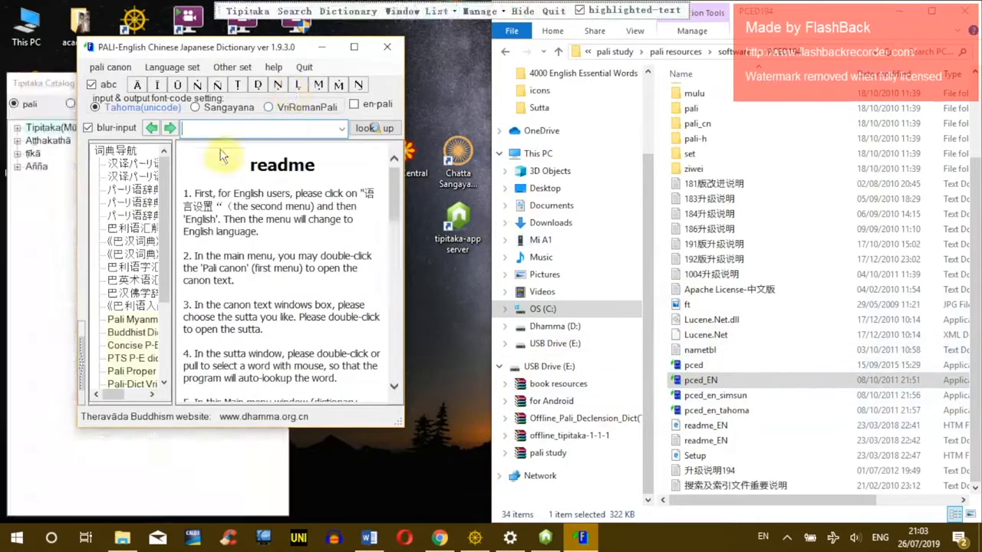
{"action": "left_click_drag", "start_coordinate": [263, 51], "coordinate": [410, 58]}
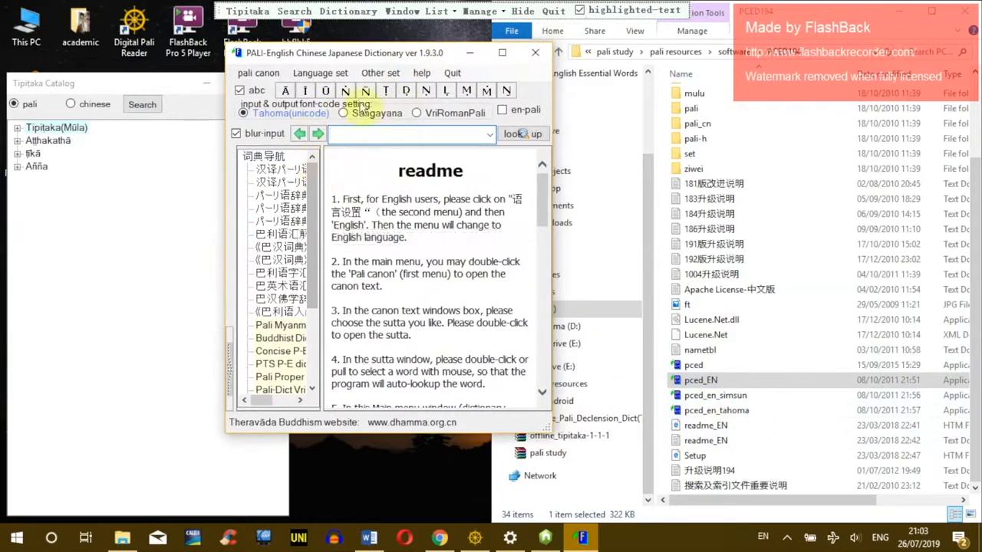
{"action": "left_click", "coordinate": [320, 74]}
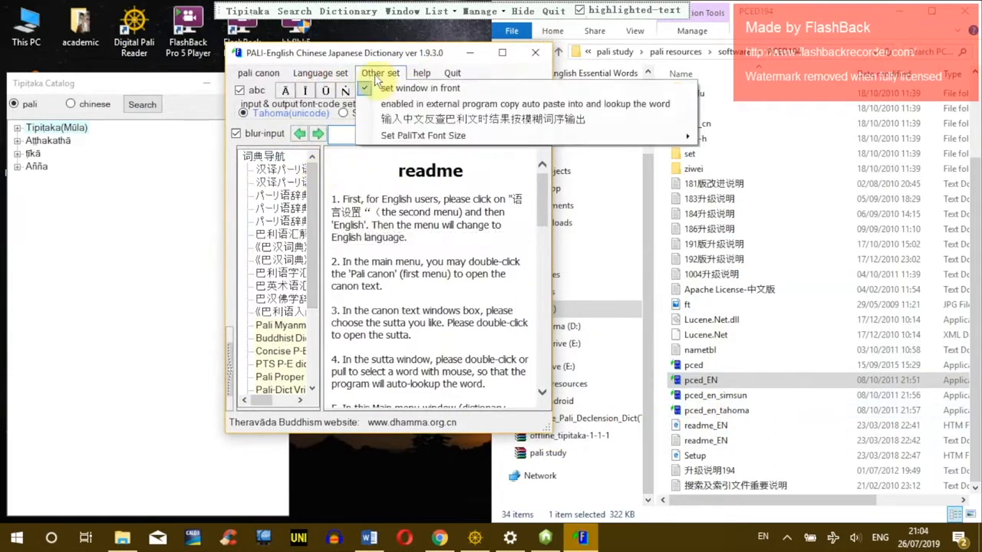
{"action": "left_click", "coordinate": [312, 75]}
{"action": "left_click", "coordinate": [422, 73]}
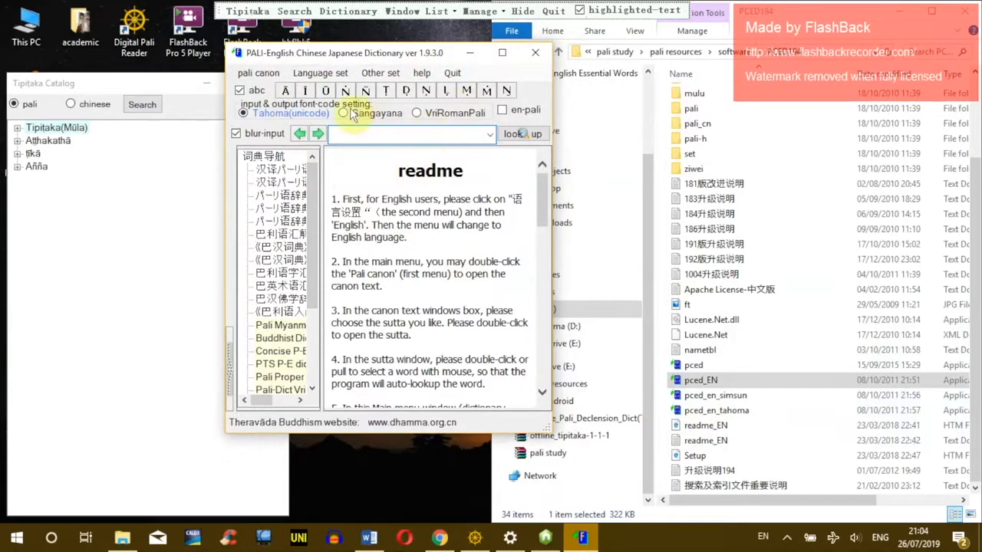
Step: Maximise the English dictionary, choose the Buddhist Dictionary, then restore and reposition the window
{"action": "left_click_drag", "start_coordinate": [376, 49], "coordinate": [464, 57]}
{"action": "left_click", "coordinate": [469, 83]}
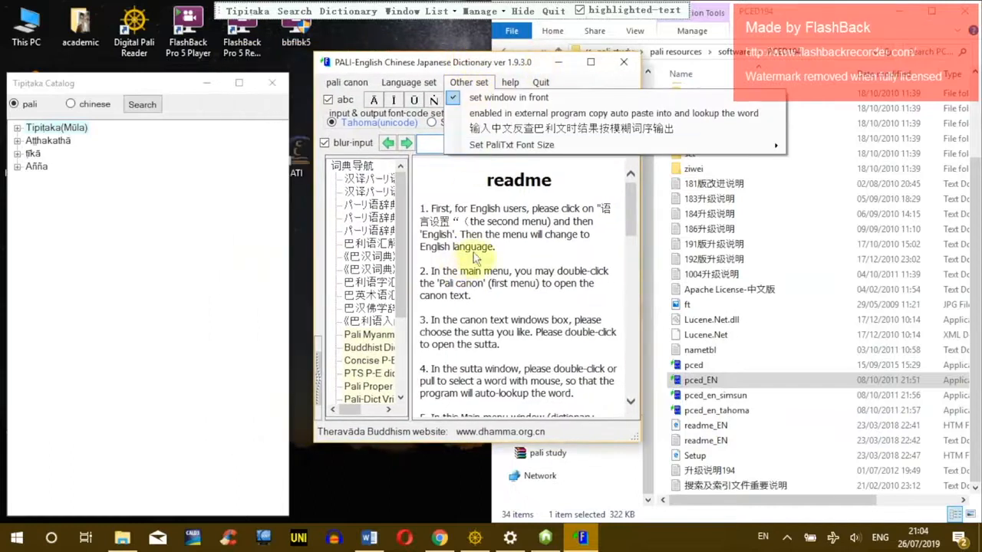
{"action": "left_click", "coordinate": [564, 249]}
{"action": "left_click", "coordinate": [590, 62]}
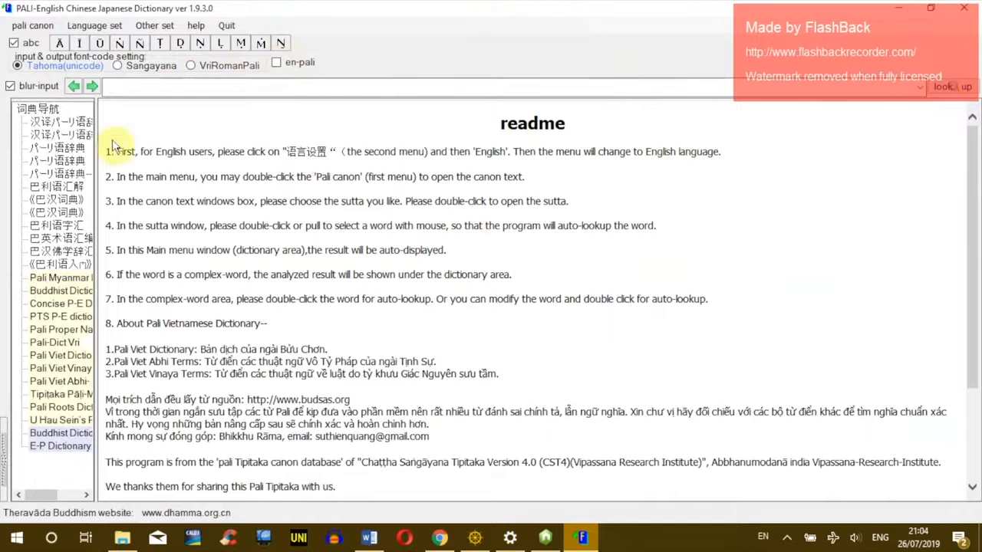
{"action": "left_click", "coordinate": [70, 434]}
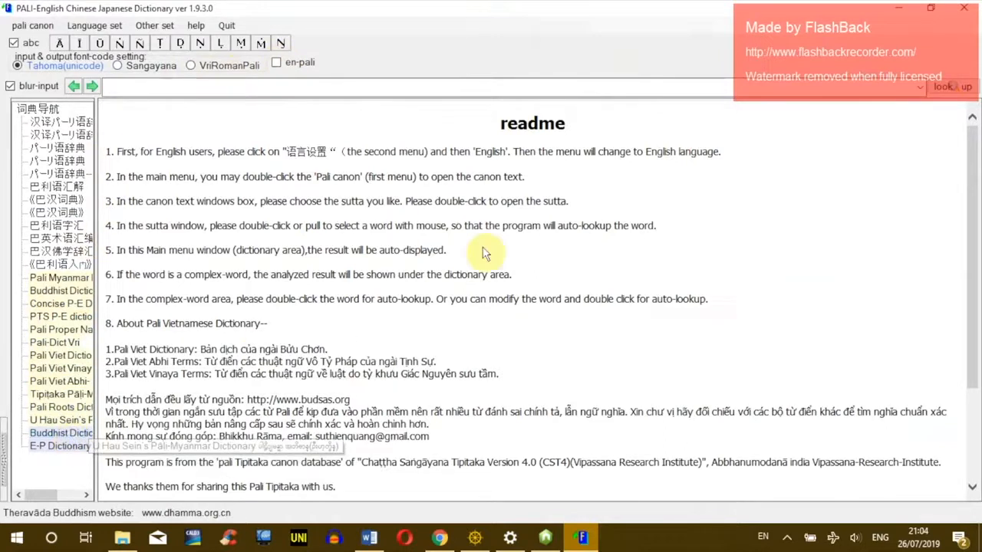
{"action": "left_click", "coordinate": [931, 9]}
{"action": "left_click_drag", "start_coordinate": [480, 61], "coordinate": [446, 62]}
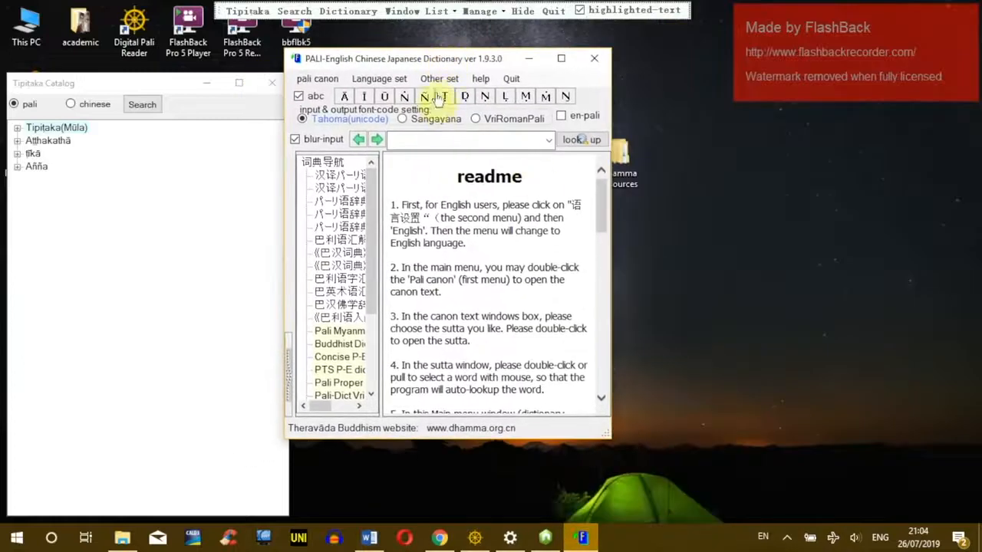
Step: Switch the dictionary input font to Sangayana and close the dictionary window
{"action": "key", "text": "alt+Tab"}
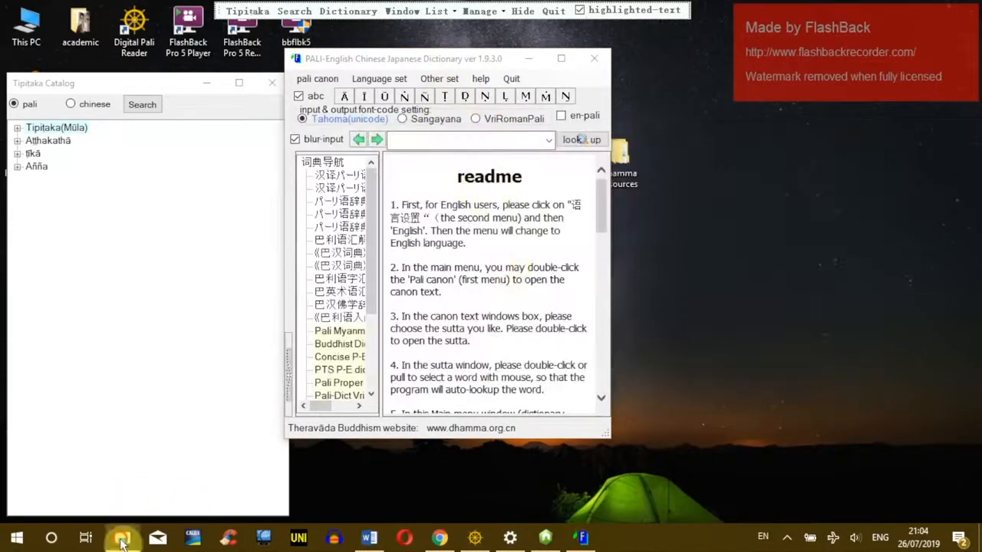
{"action": "left_click", "coordinate": [122, 537]}
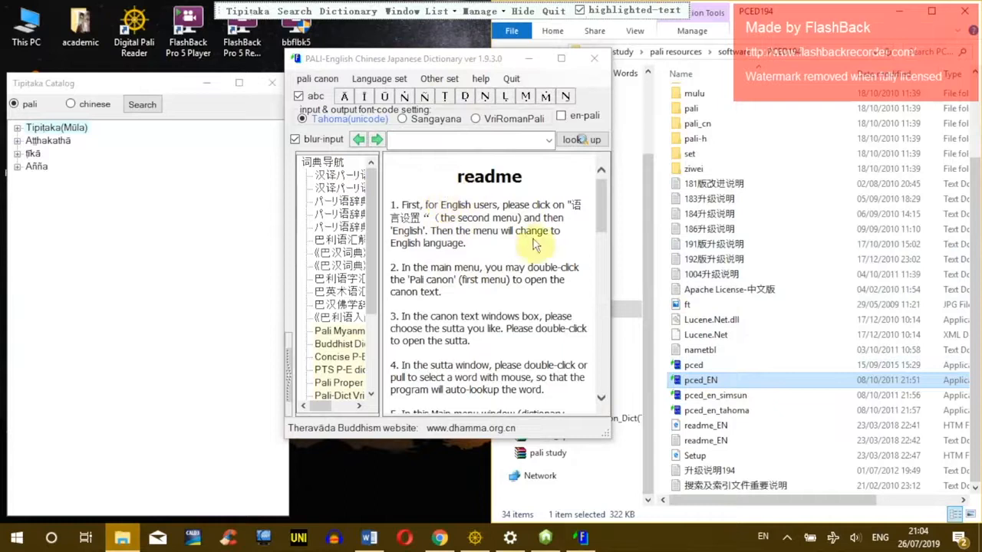
{"action": "left_click", "coordinate": [403, 120]}
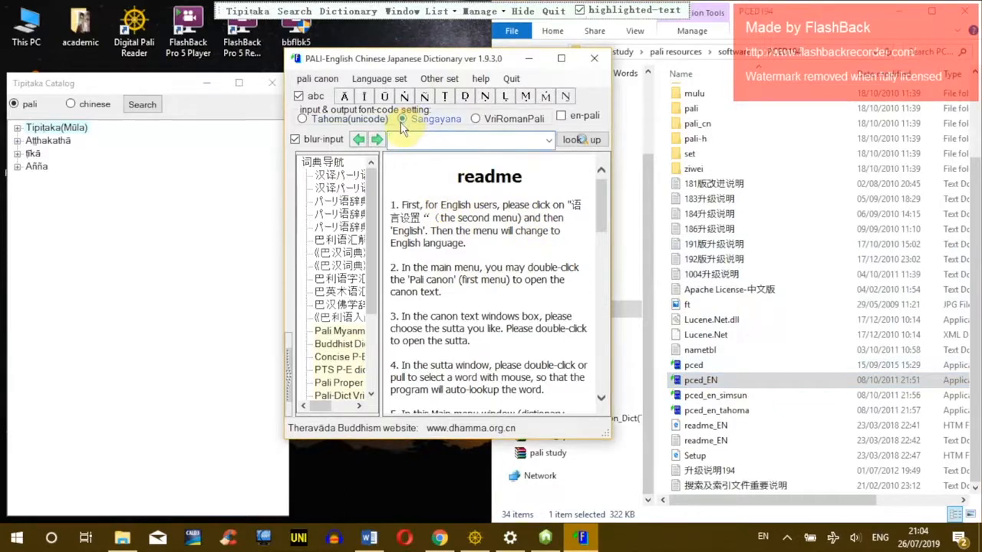
{"action": "left_click", "coordinate": [732, 396]}
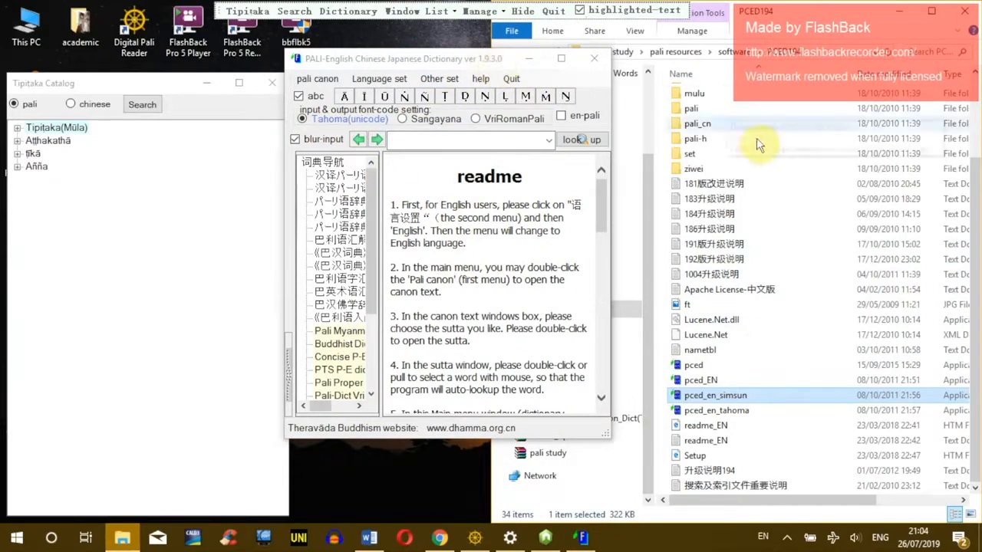
{"action": "left_click", "coordinate": [721, 153]}
{"action": "left_click", "coordinate": [592, 60]}
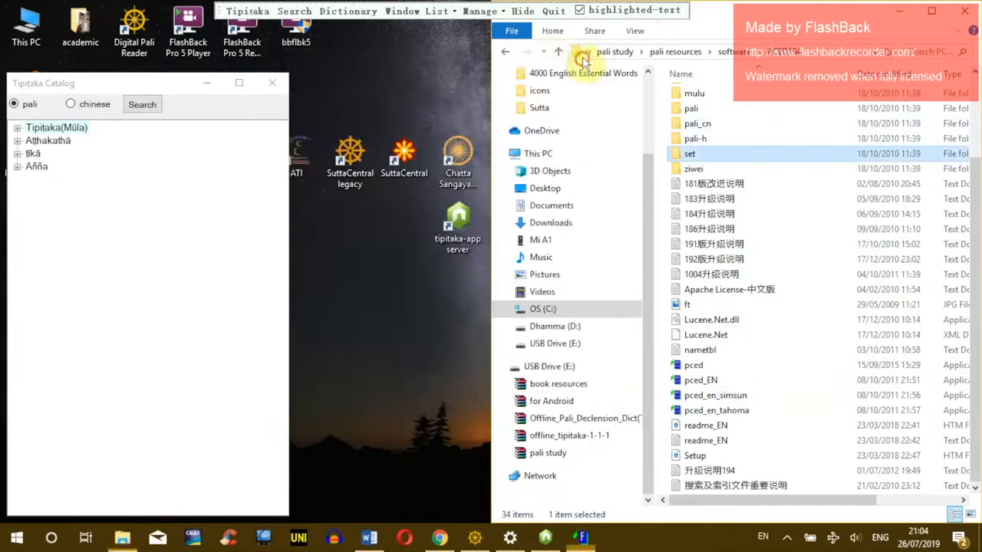
Step: Quit the Tipitaka catalog and browse pced195_update into its Windows 10 program folder
{"action": "left_click", "coordinate": [553, 11]}
{"action": "left_click", "coordinate": [504, 52]}
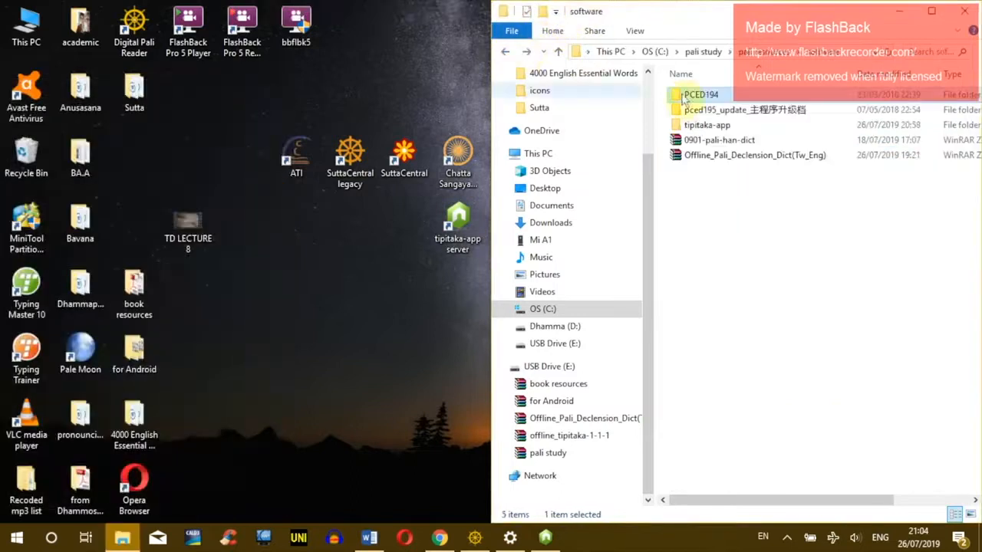
{"action": "left_click", "coordinate": [699, 113]}
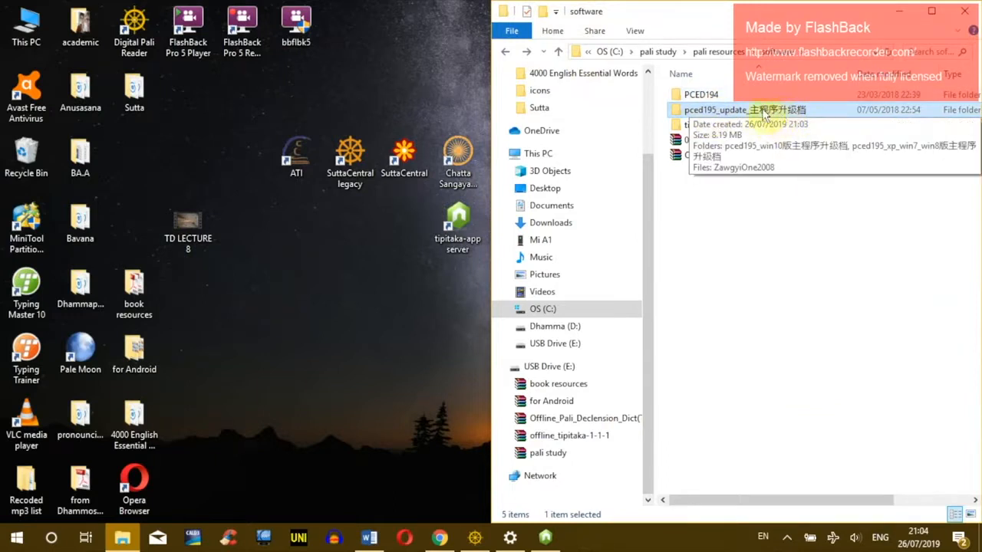
{"action": "double_click", "coordinate": [726, 114]}
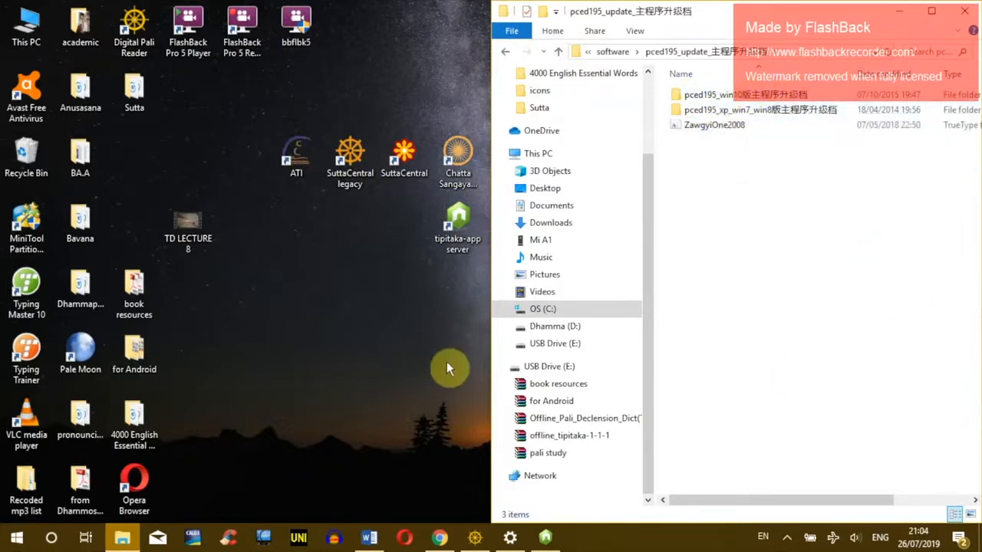
{"action": "left_click", "coordinate": [737, 98]}
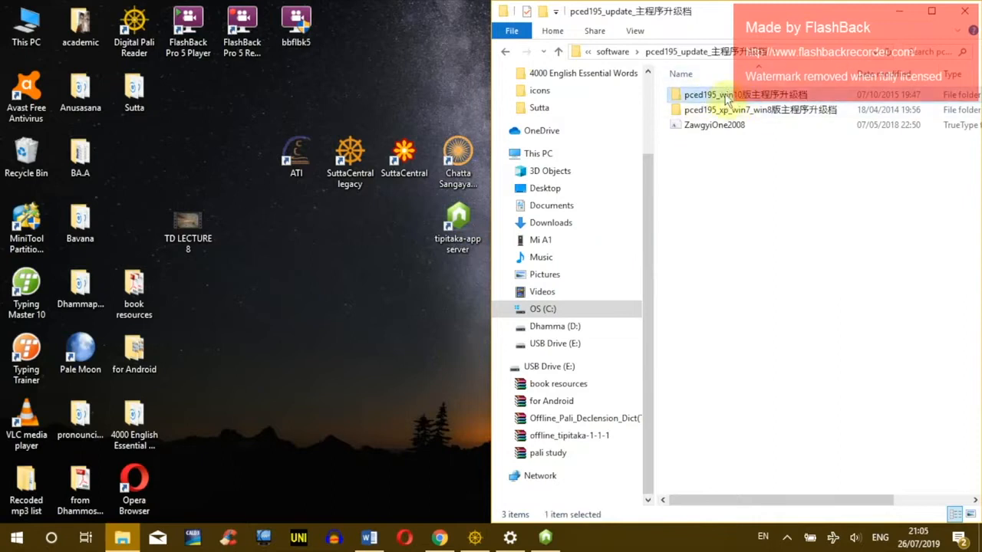
{"action": "left_click", "coordinate": [761, 111]}
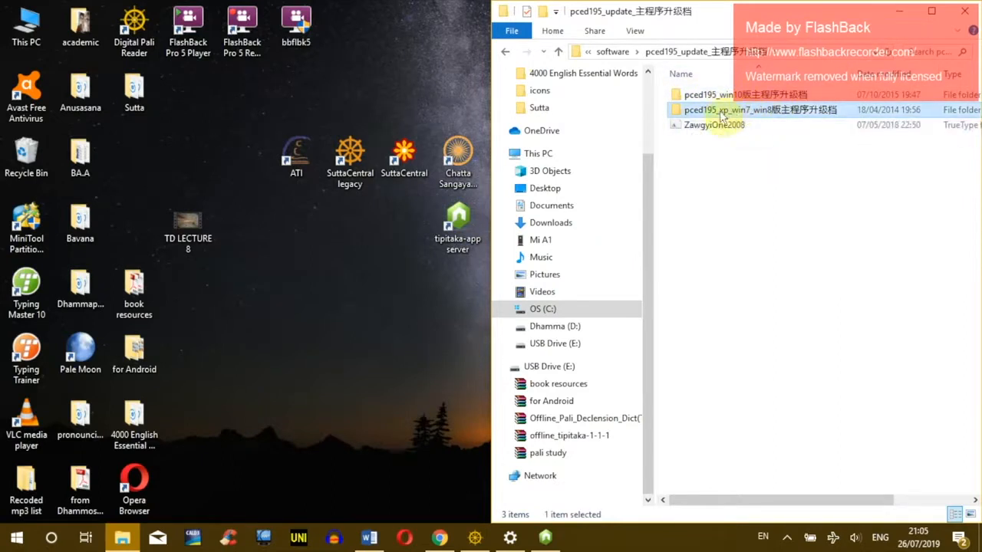
{"action": "double_click", "coordinate": [724, 96]}
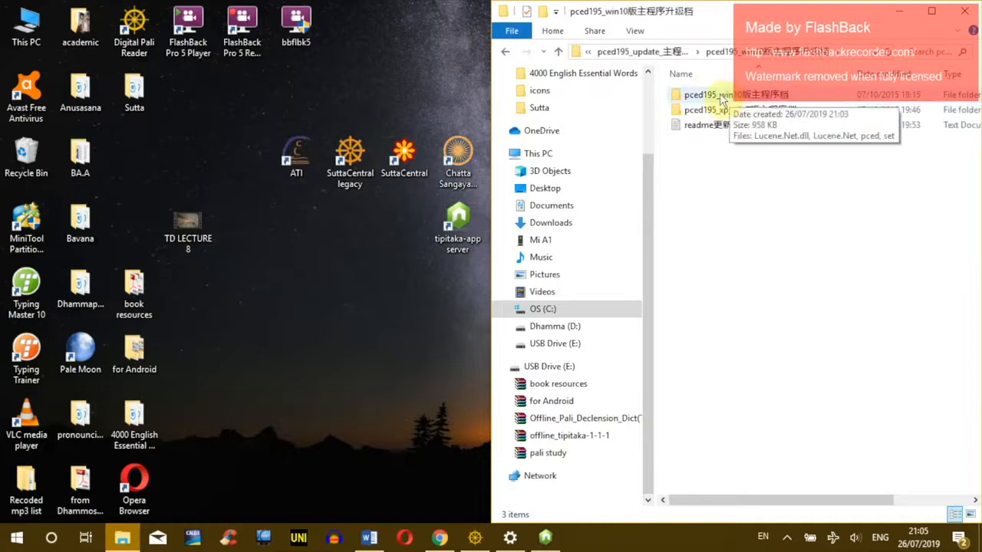
{"action": "left_click", "coordinate": [725, 97]}
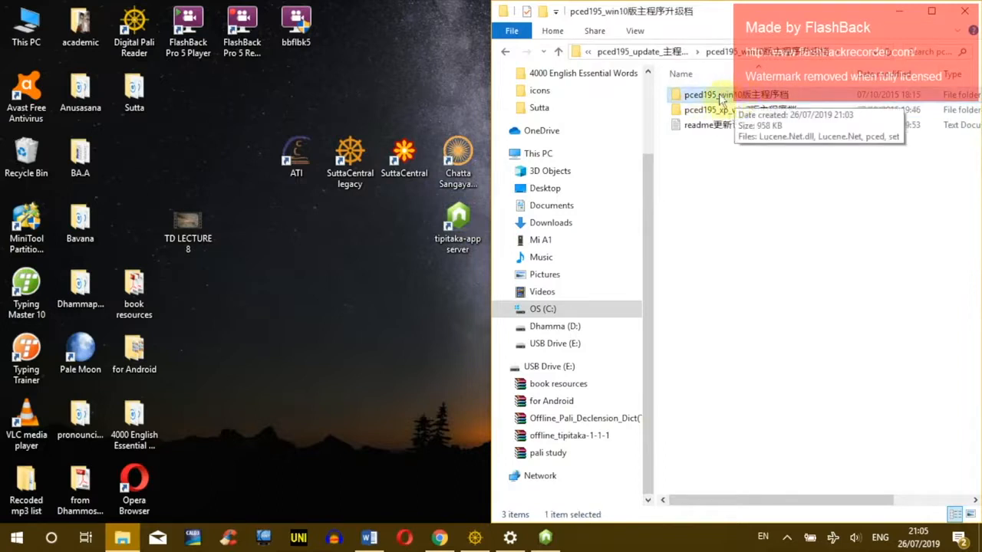
{"action": "double_click", "coordinate": [723, 96]}
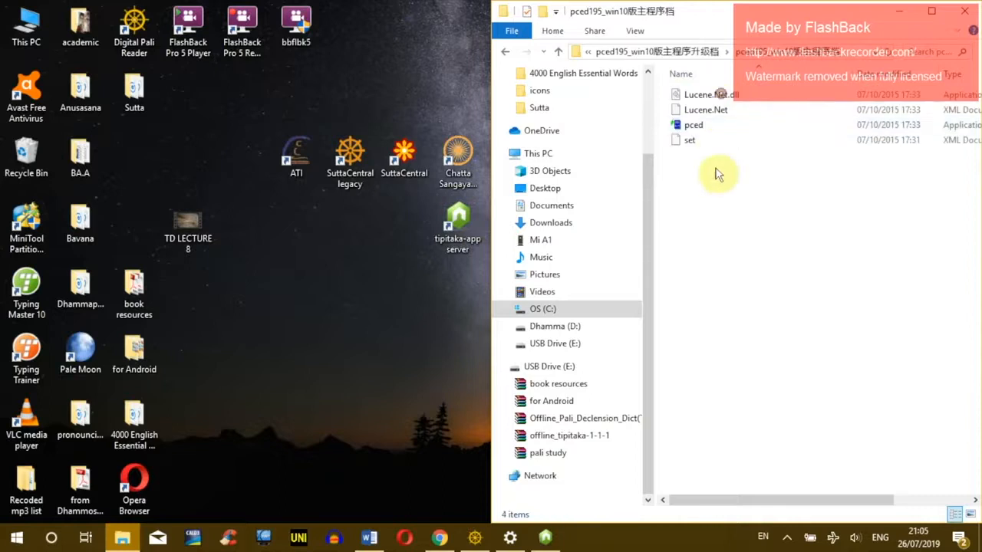
{"action": "left_click", "coordinate": [688, 126]}
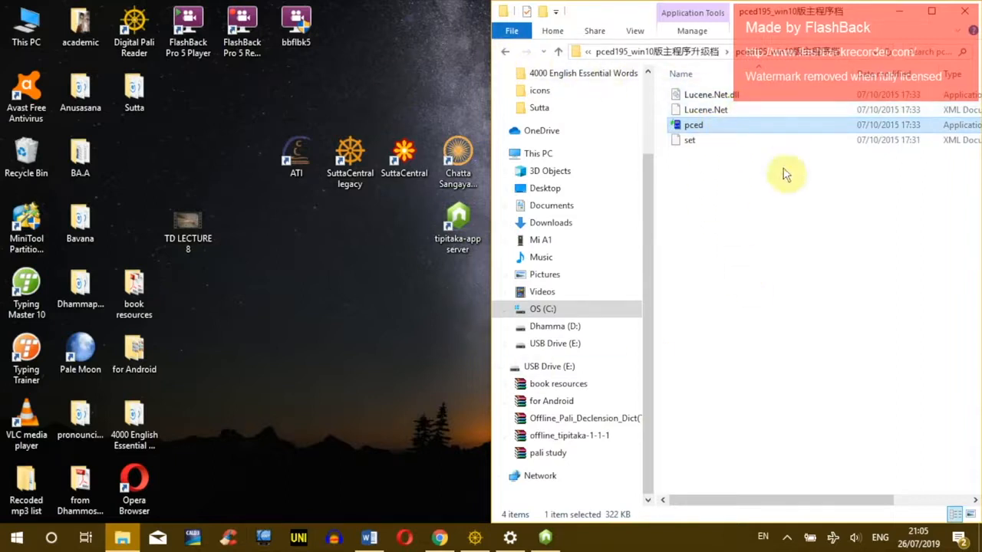
{"action": "left_click", "coordinate": [774, 199]}
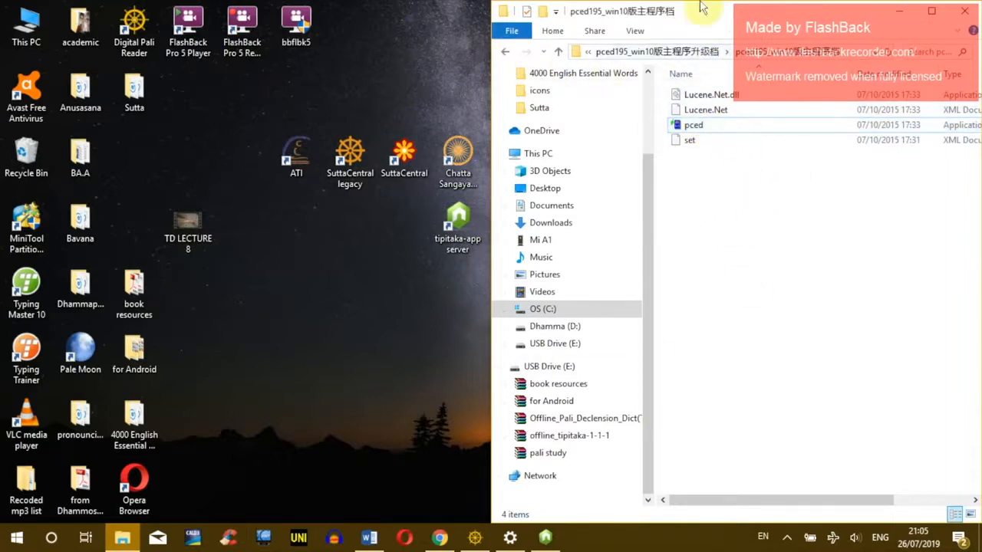
Step: Select all four program files in the XP/Win7/Win8 update folder, then return to software
{"action": "left_click", "coordinate": [506, 54]}
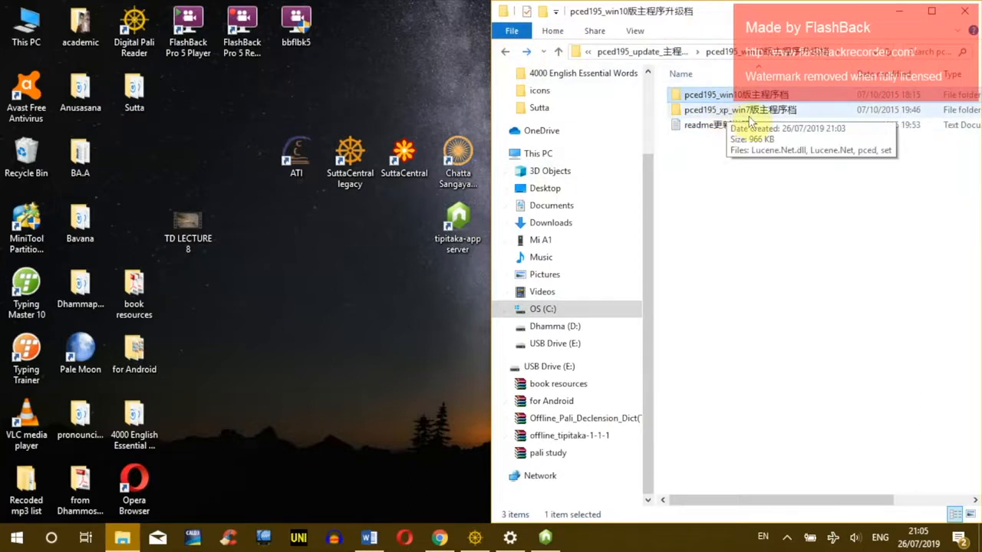
{"action": "left_click", "coordinate": [745, 111]}
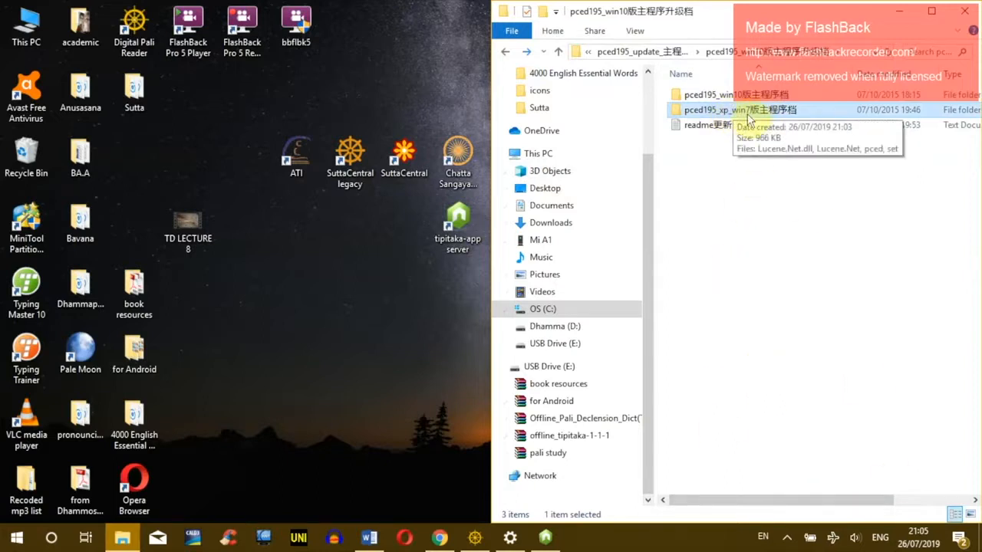
{"action": "double_click", "coordinate": [741, 114]}
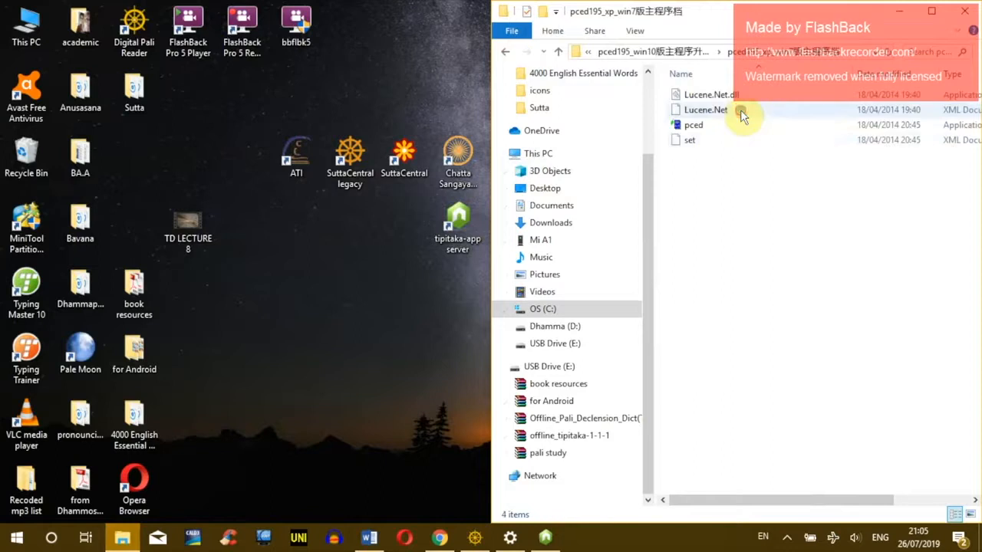
{"action": "left_click_drag", "start_coordinate": [728, 235], "coordinate": [657, 22]}
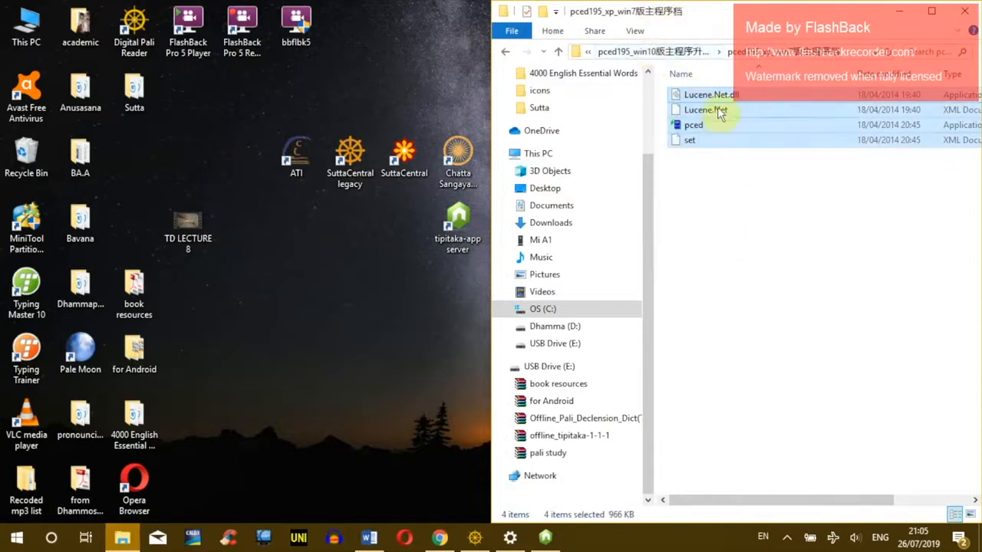
{"action": "left_click", "coordinate": [503, 52]}
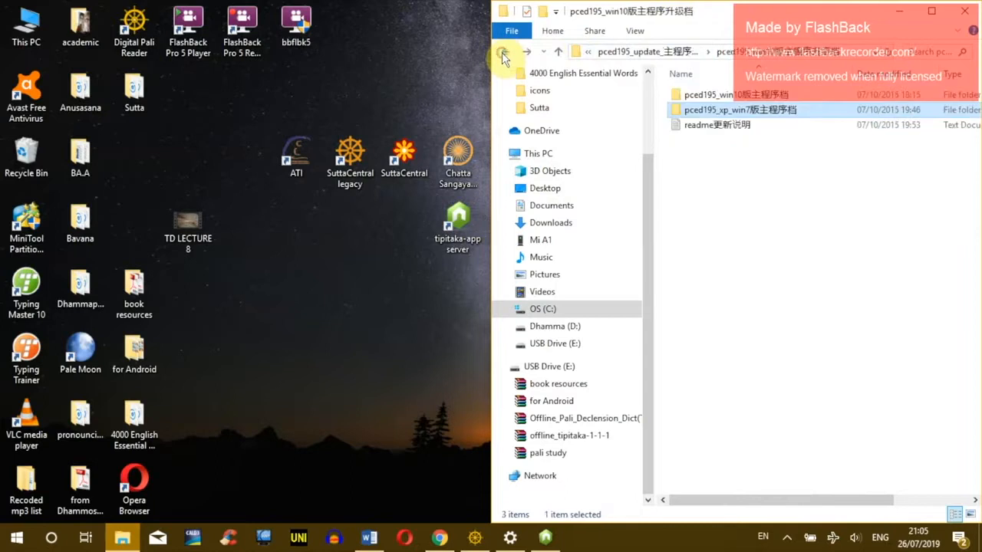
{"action": "left_click", "coordinate": [503, 52]}
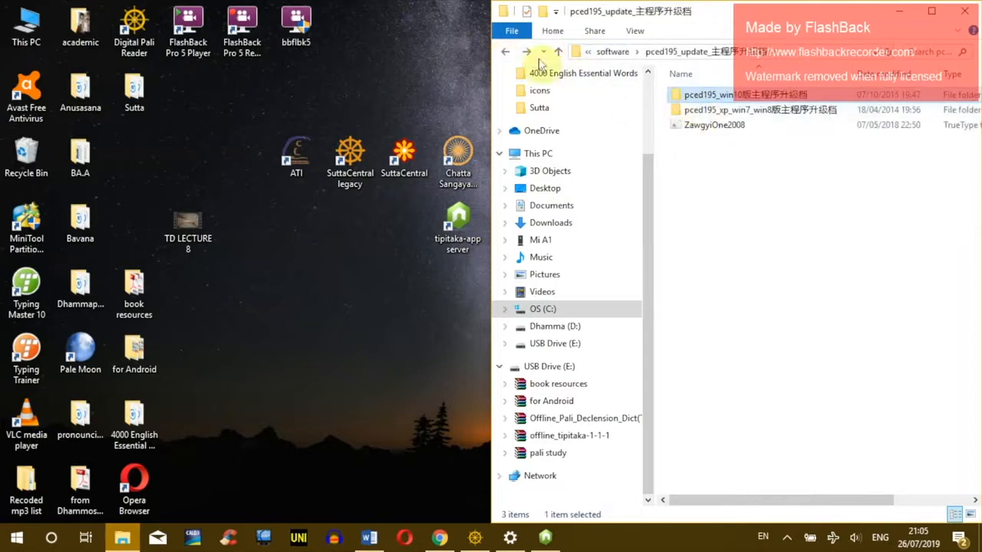
{"action": "left_click", "coordinate": [505, 51]}
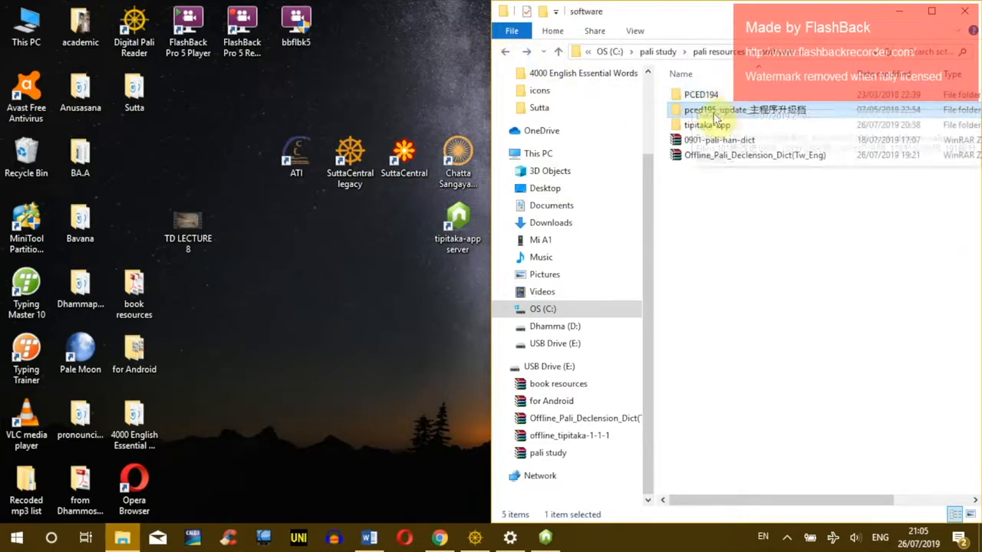
Step: Check the ZawgyiOne2008 font in pced195_update, then open the PCED194 program folder
{"action": "double_click", "coordinate": [705, 110]}
{"action": "left_click", "coordinate": [690, 127]}
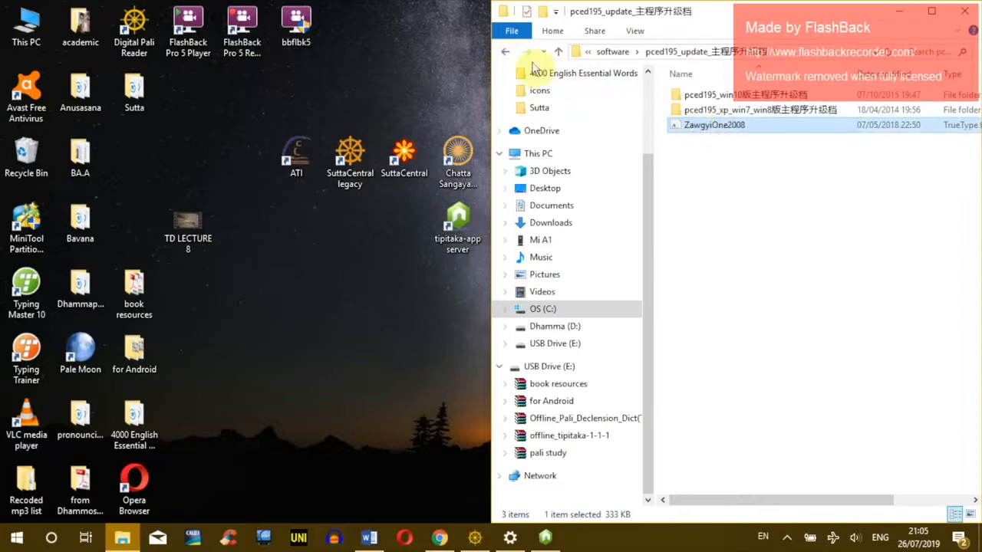
{"action": "left_click", "coordinate": [503, 52]}
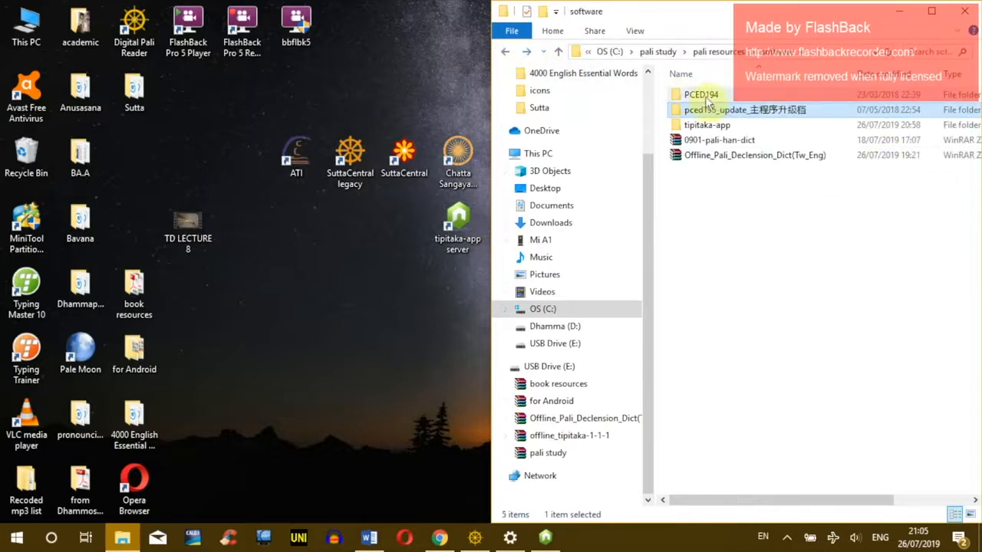
{"action": "double_click", "coordinate": [704, 98]}
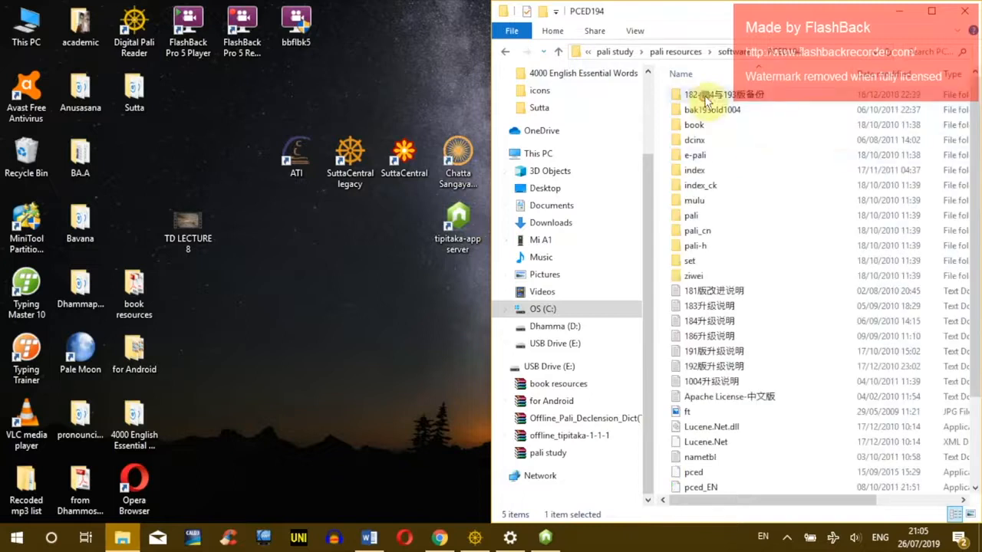
{"action": "scroll", "coordinate": [759, 184], "scroll_direction": "down", "scroll_amount": 2}
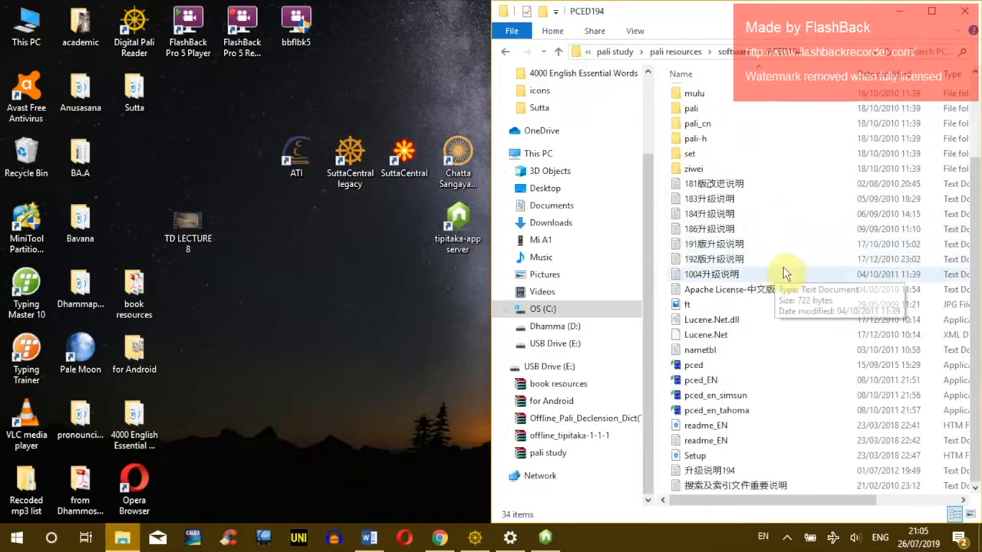
Step: Paste the four update files into PCED194, replacing the older ones, and launch pced_EN
{"action": "key", "text": "ctrl+v"}
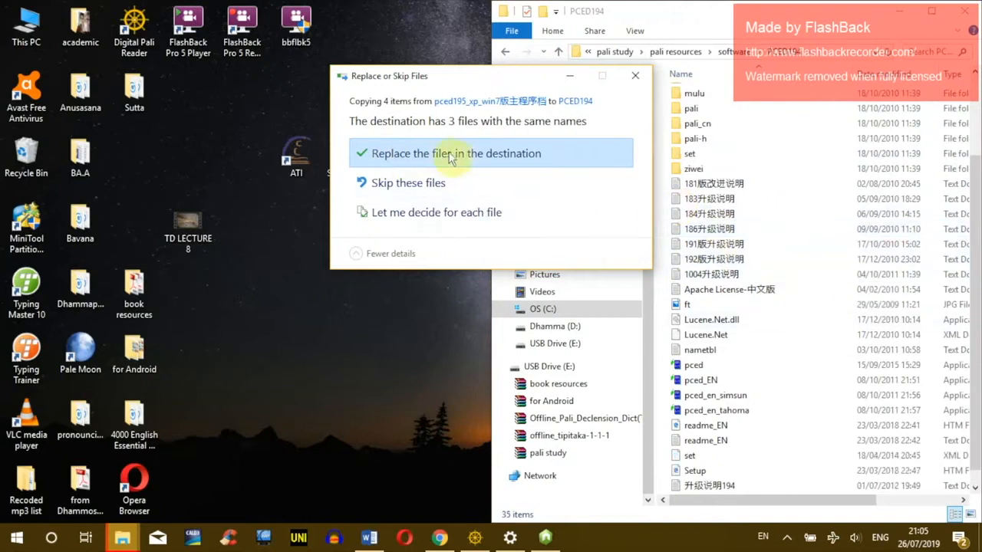
{"action": "left_click", "coordinate": [420, 154]}
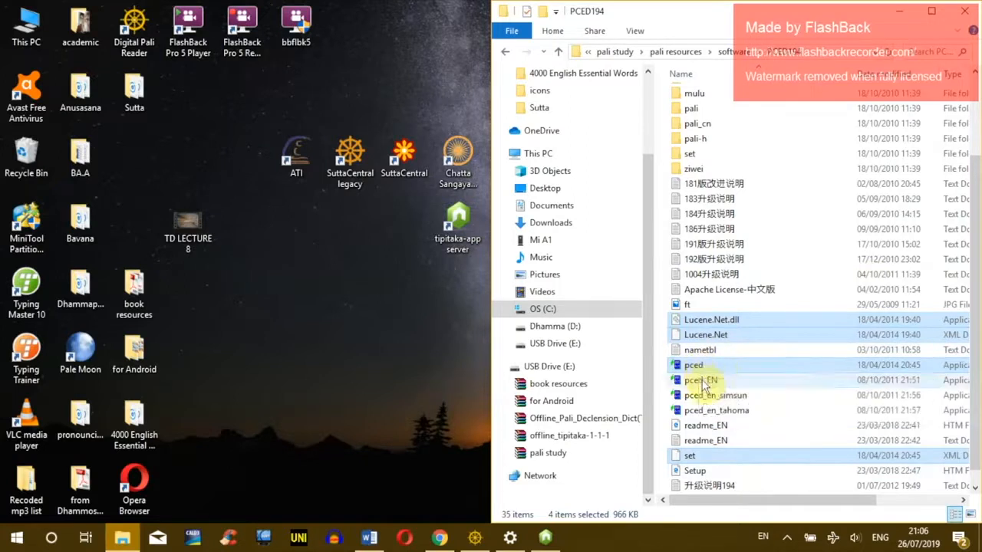
{"action": "left_click", "coordinate": [717, 381]}
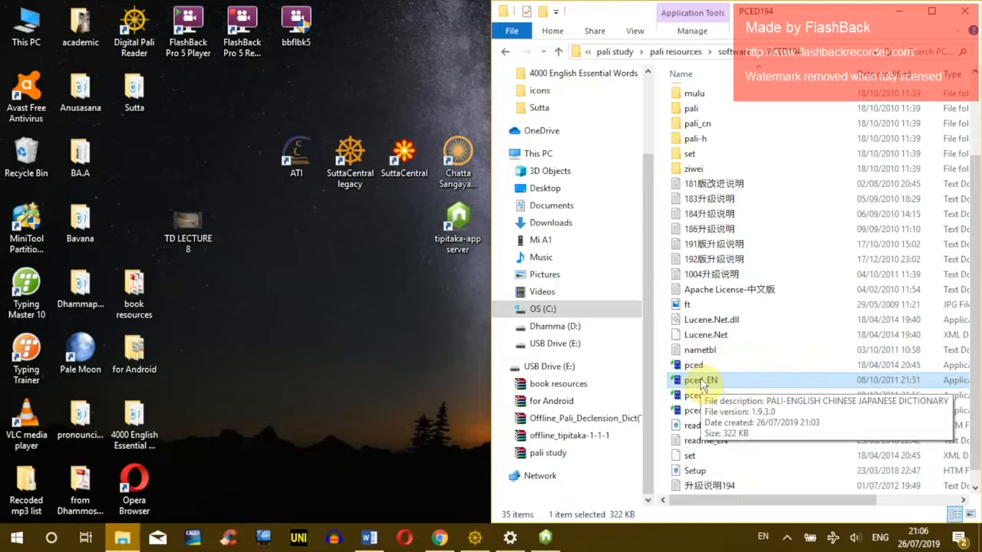
{"action": "double_click", "coordinate": [709, 382]}
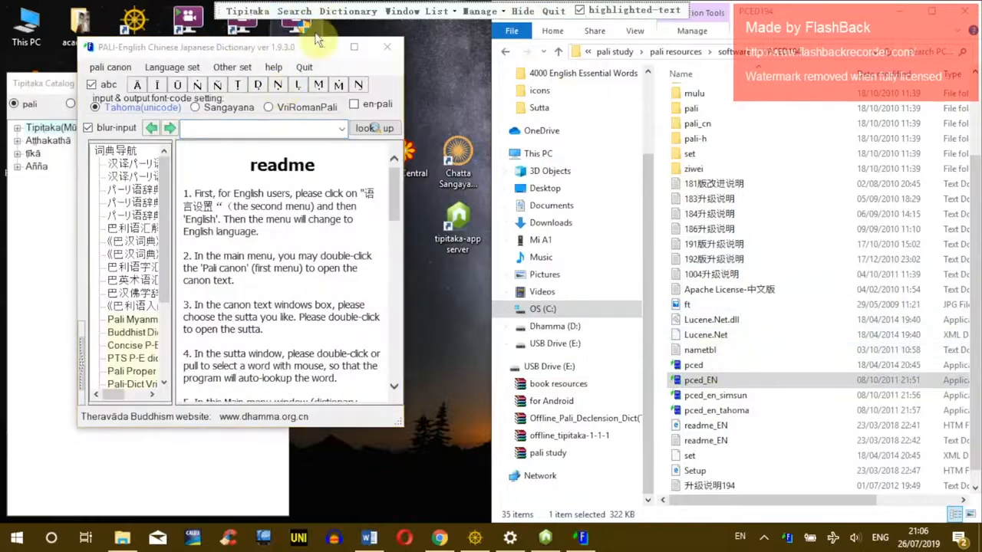
{"action": "double_click", "coordinate": [707, 366]}
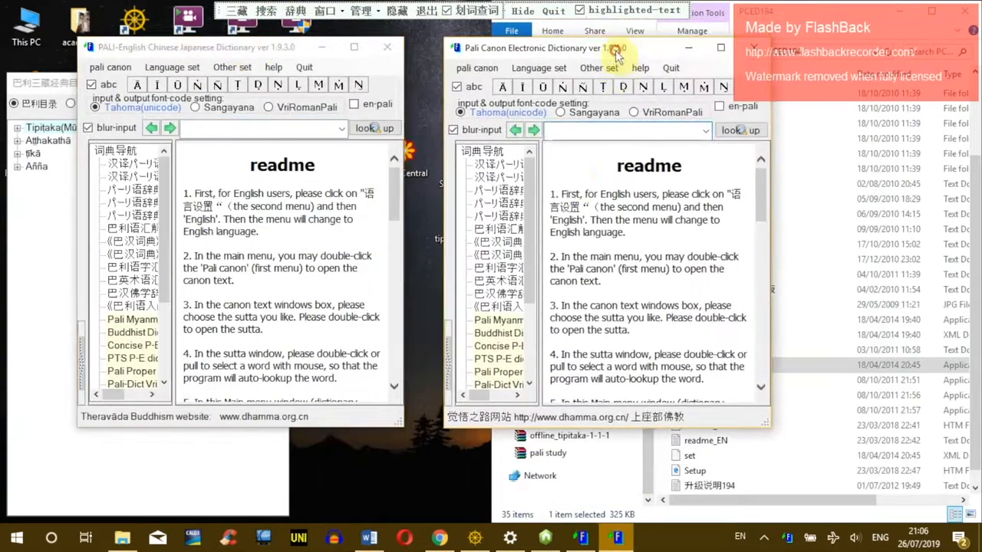
{"action": "left_click", "coordinate": [755, 48]}
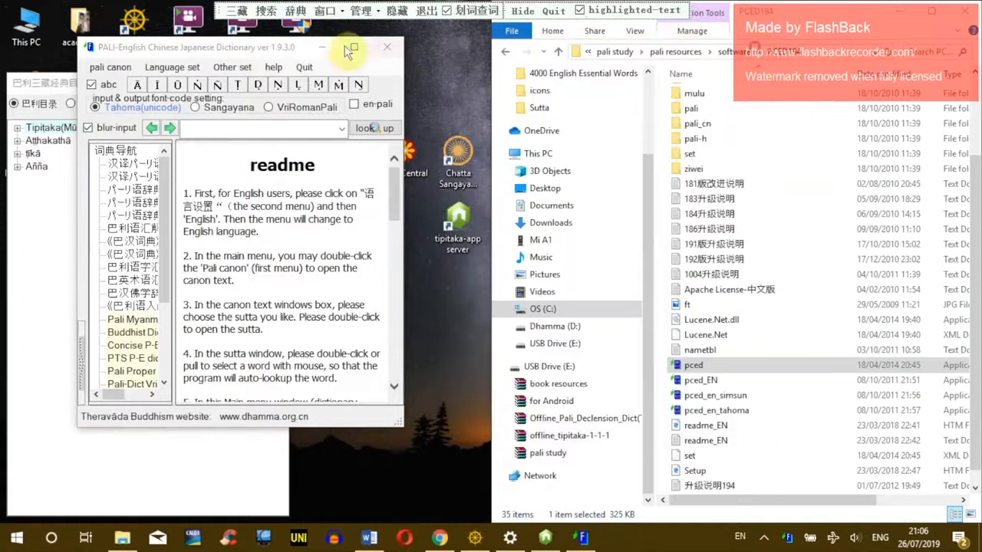
{"action": "left_click", "coordinate": [387, 47]}
{"action": "left_click", "coordinate": [275, 86]}
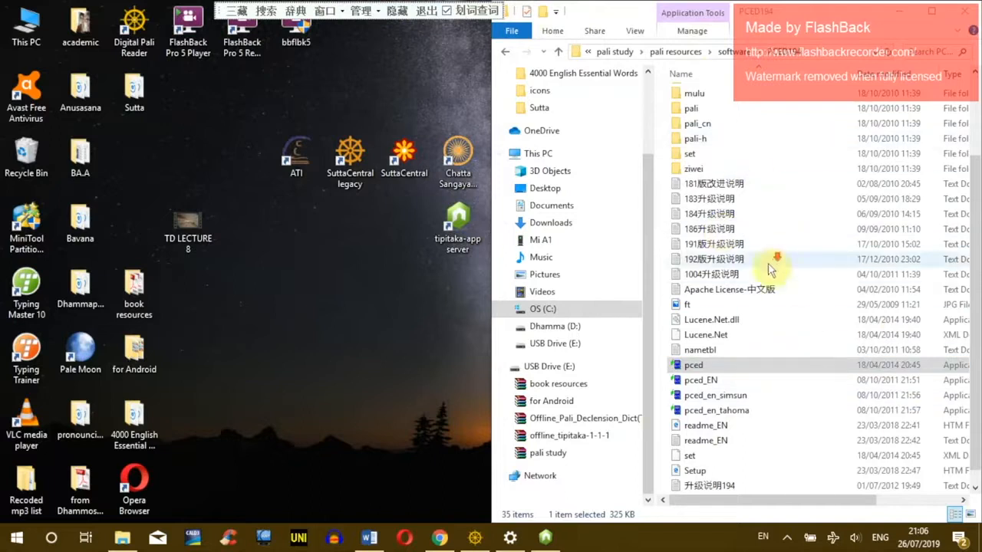
{"action": "scroll", "coordinate": [769, 262], "scroll_direction": "down", "scroll_amount": 1}
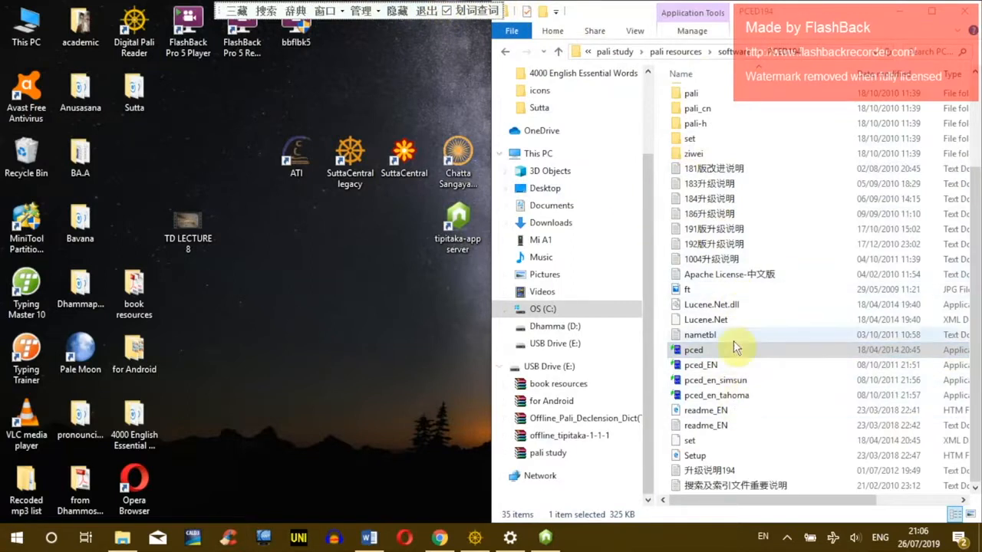
{"action": "double_click", "coordinate": [710, 353]}
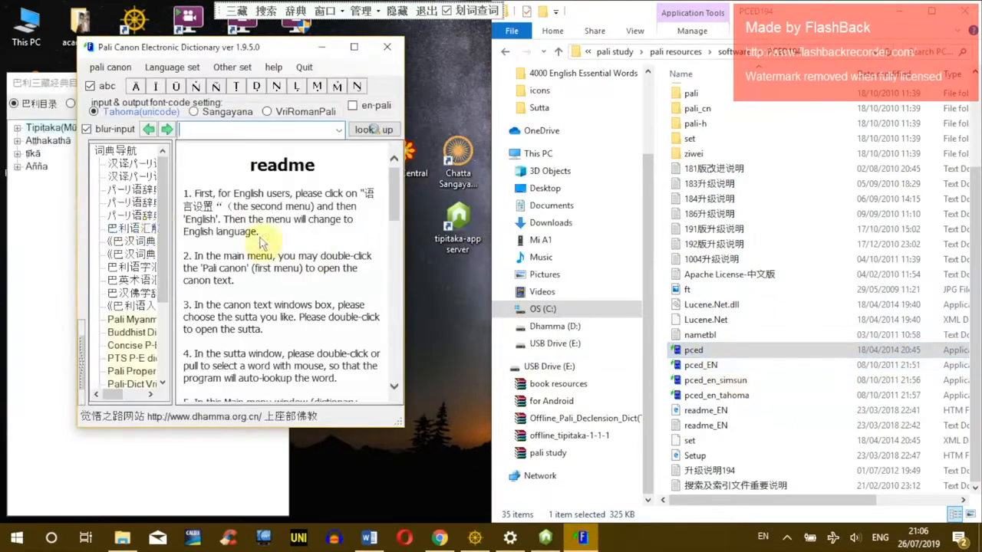
{"action": "scroll", "coordinate": [164, 256], "scroll_direction": "down", "scroll_amount": 3}
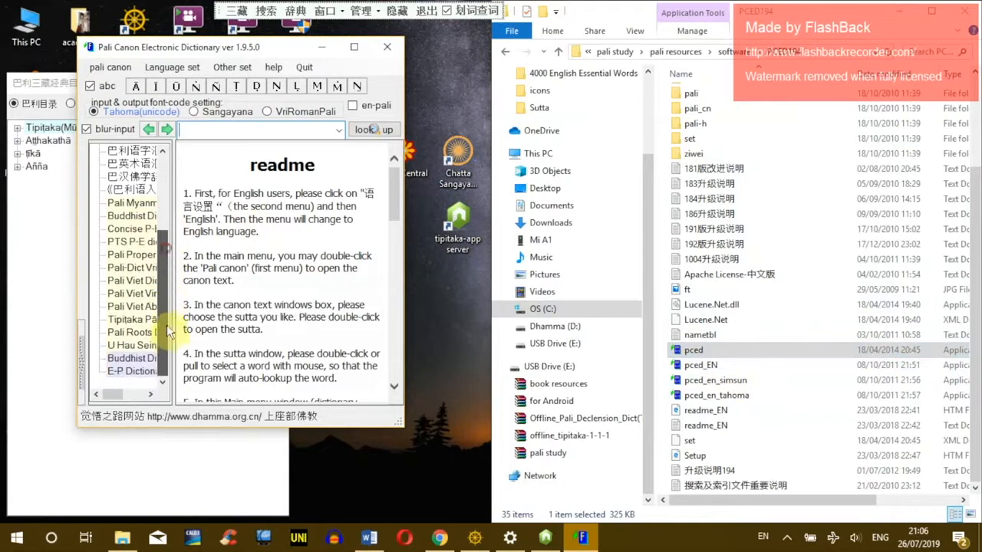
{"action": "left_click_drag", "start_coordinate": [173, 317], "coordinate": [223, 323]}
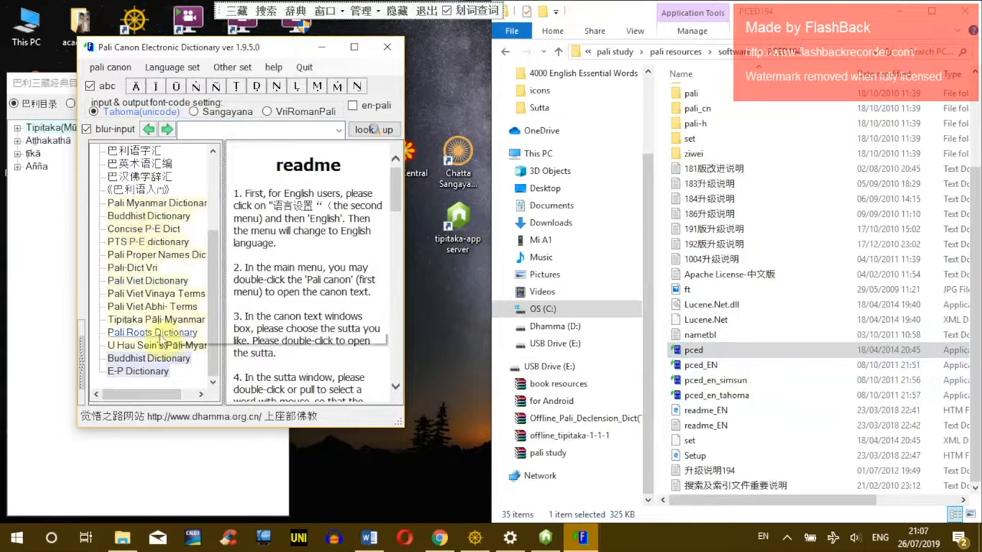
{"action": "left_click", "coordinate": [391, 51]}
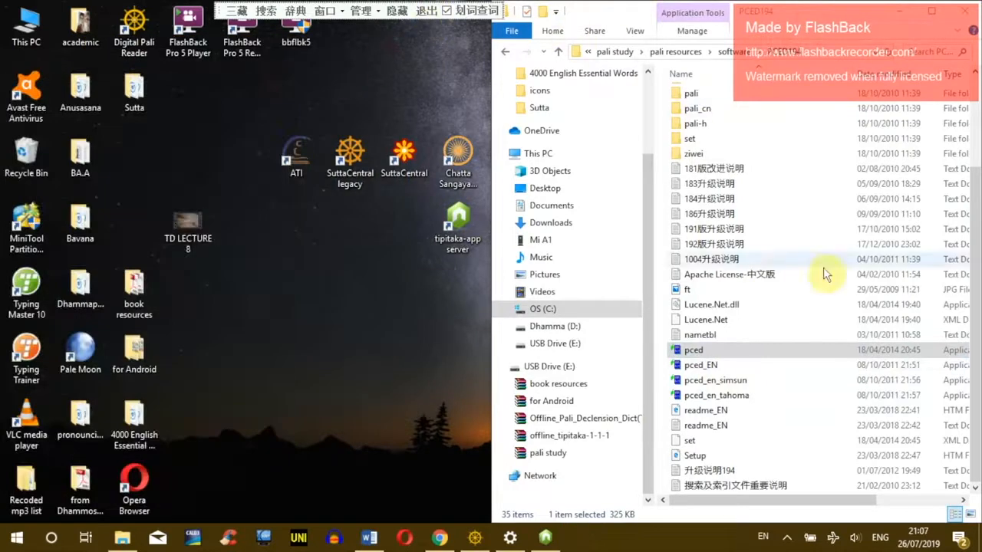
{"action": "left_click", "coordinate": [427, 11]}
Step: Extract Offline_Pali_Declension_Dict(Tw_Eng) with 7-Zip, delete both archives, and open the new folder
{"action": "left_click", "coordinate": [506, 51]}
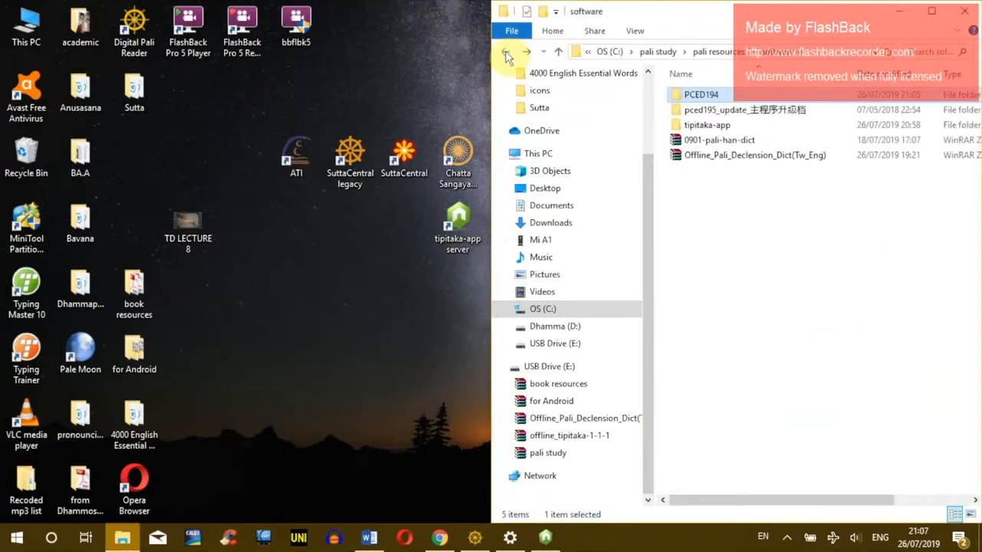
{"action": "left_click", "coordinate": [755, 155]}
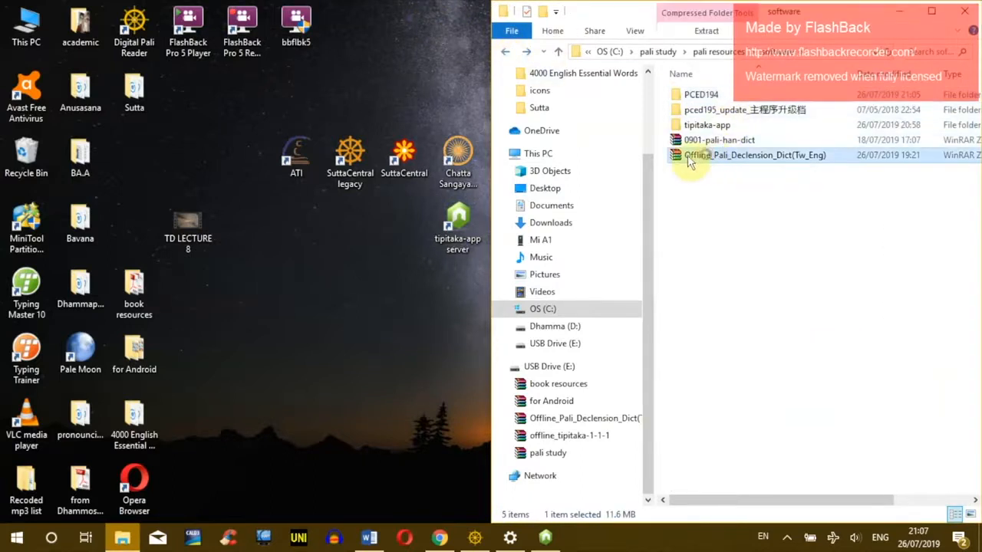
{"action": "right_click", "coordinate": [755, 156]}
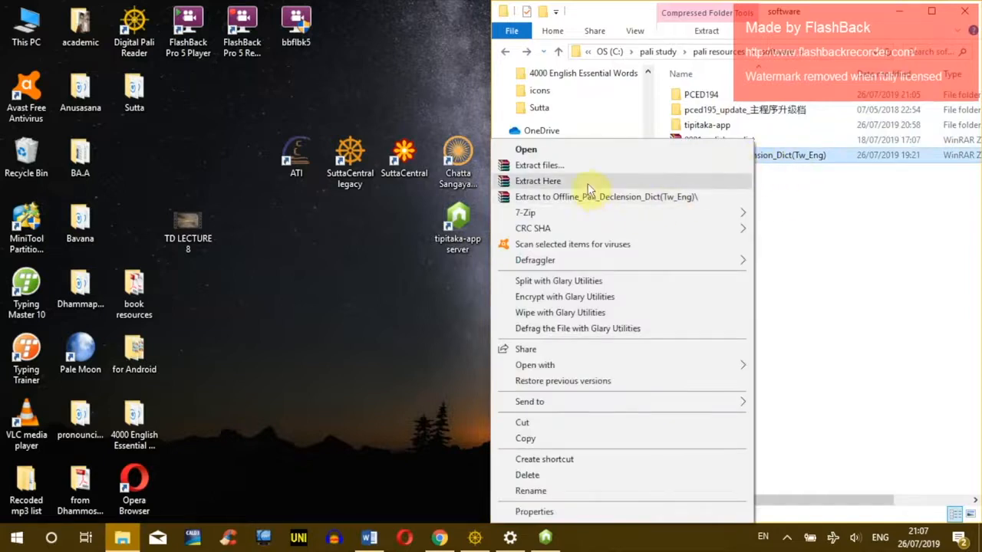
{"action": "mouse_move", "coordinate": [696, 218]}
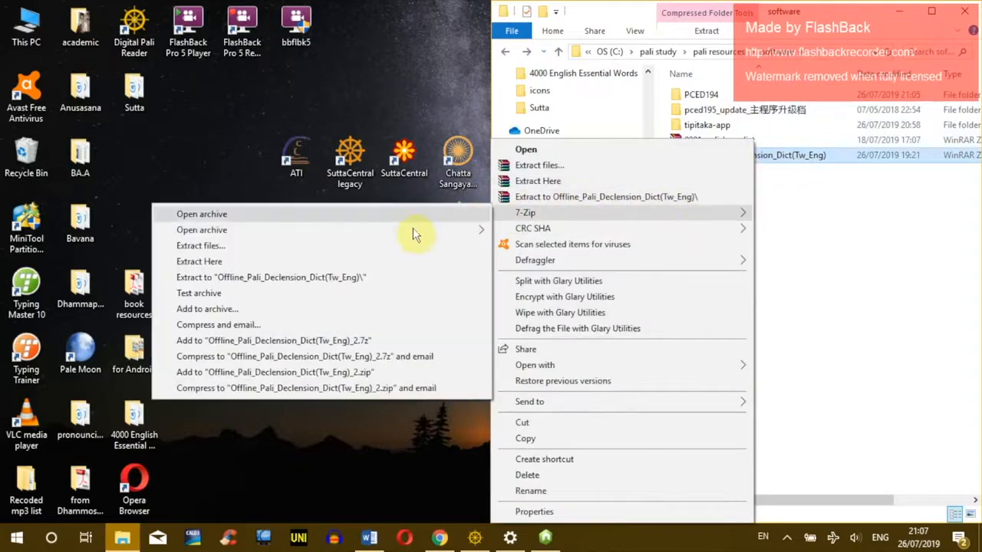
{"action": "left_click", "coordinate": [344, 261]}
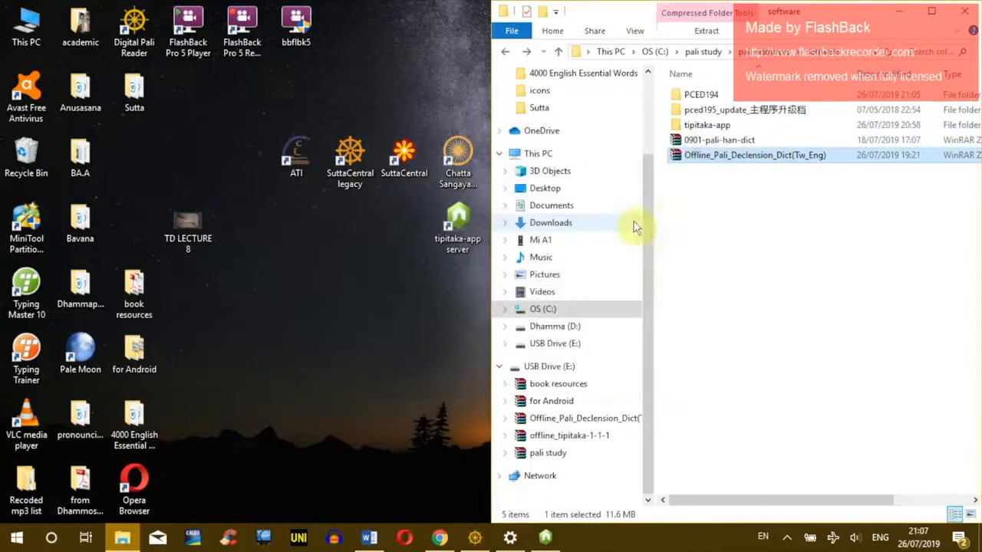
{"action": "left_click", "coordinate": [717, 155], "text": "ctrl"}
{"action": "key", "text": "Delete"}
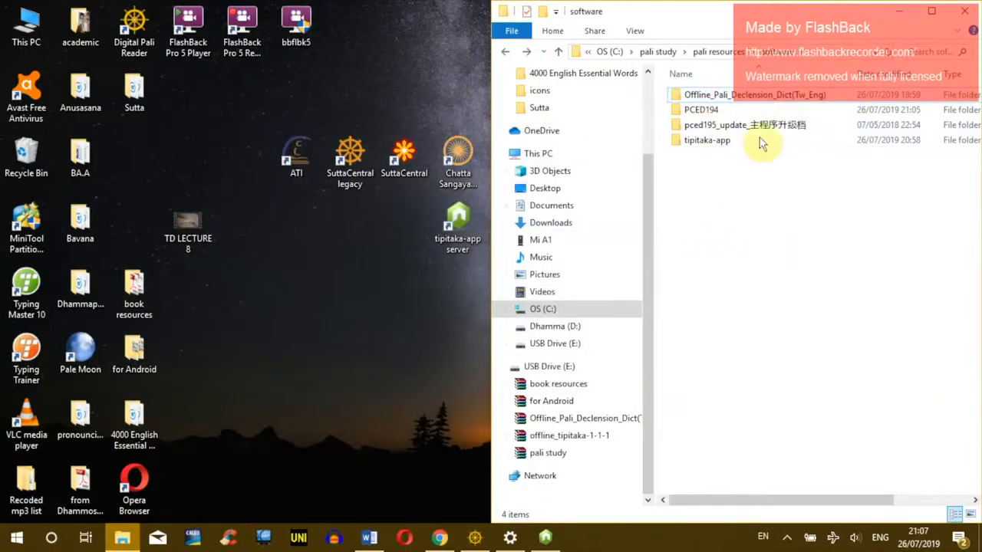
{"action": "double_click", "coordinate": [704, 93]}
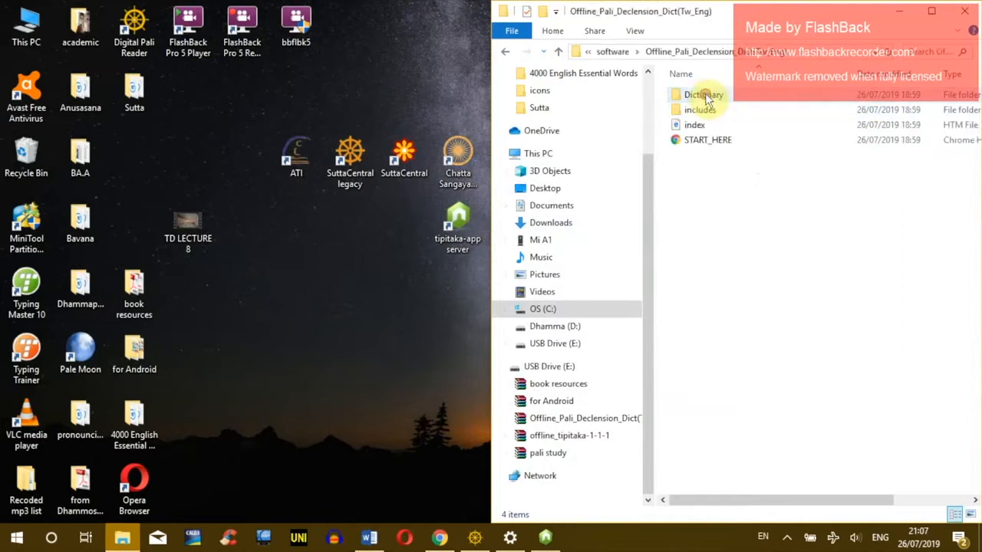
{"action": "double_click", "coordinate": [698, 144]}
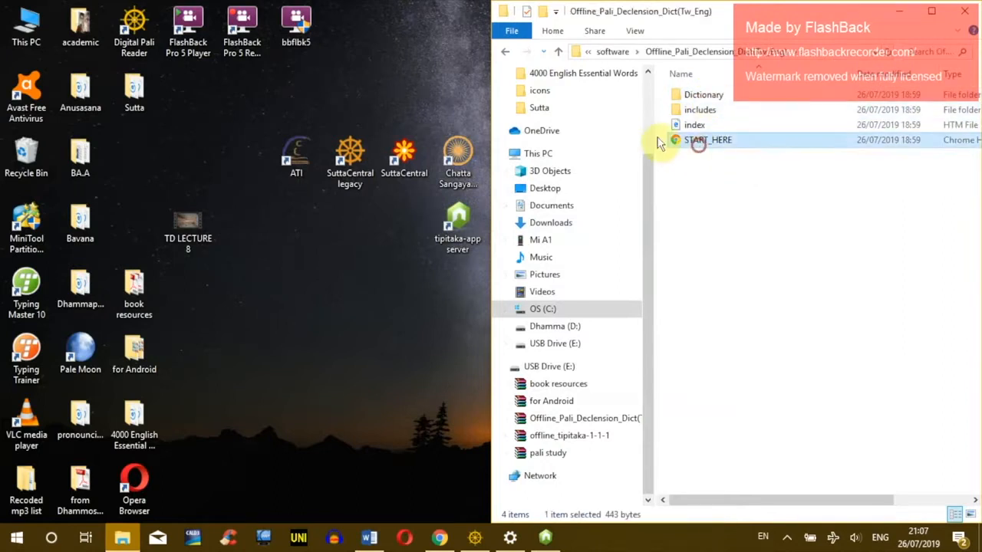
Step: Create a desktop shortcut to START_HERE and place it beside tipitaka-app server
{"action": "right_click", "coordinate": [708, 140]}
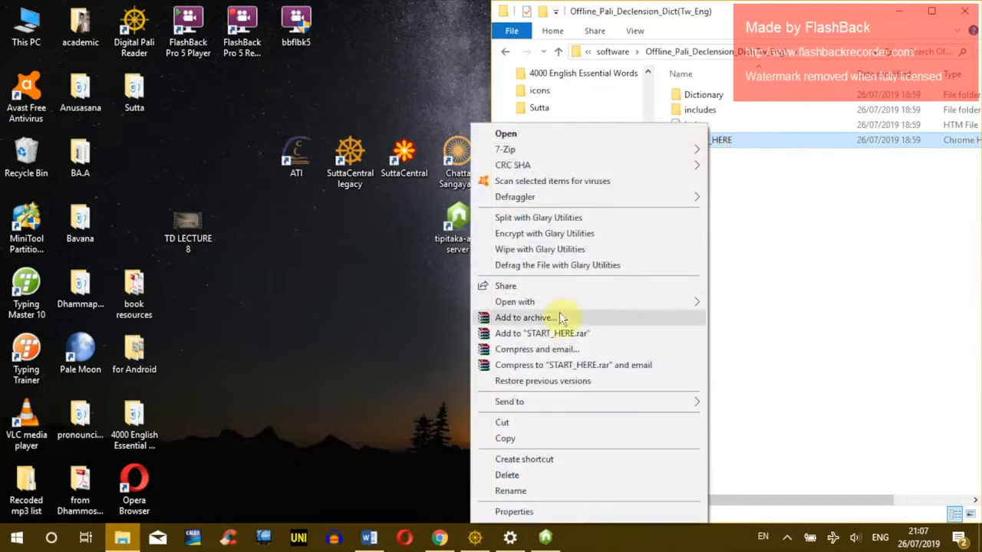
{"action": "mouse_move", "coordinate": [567, 401]}
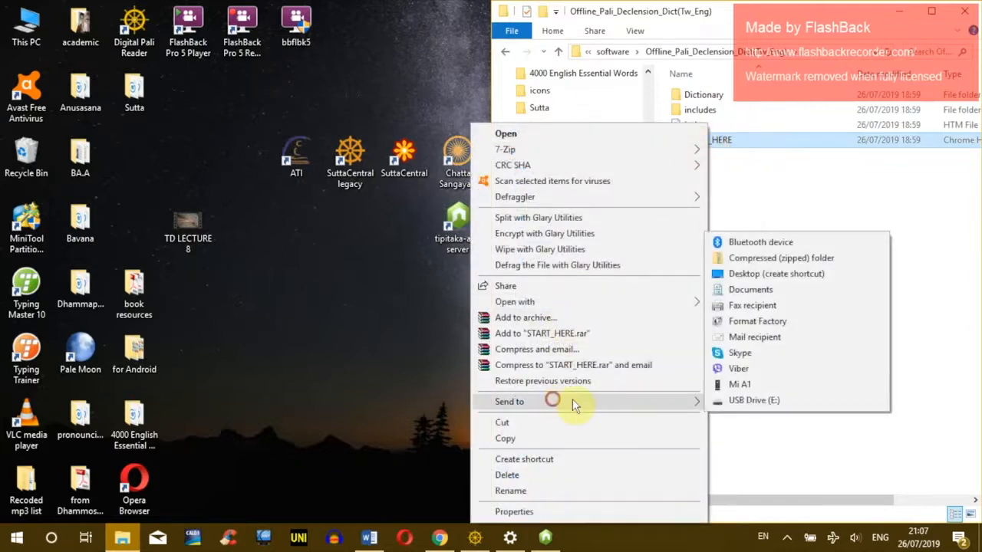
{"action": "left_click", "coordinate": [778, 273]}
{"action": "left_click_drag", "start_coordinate": [136, 170], "coordinate": [399, 226]}
{"action": "right_click", "coordinate": [399, 226]}
{"action": "left_click", "coordinate": [721, 144]}
{"action": "double_click", "coordinate": [720, 145]}
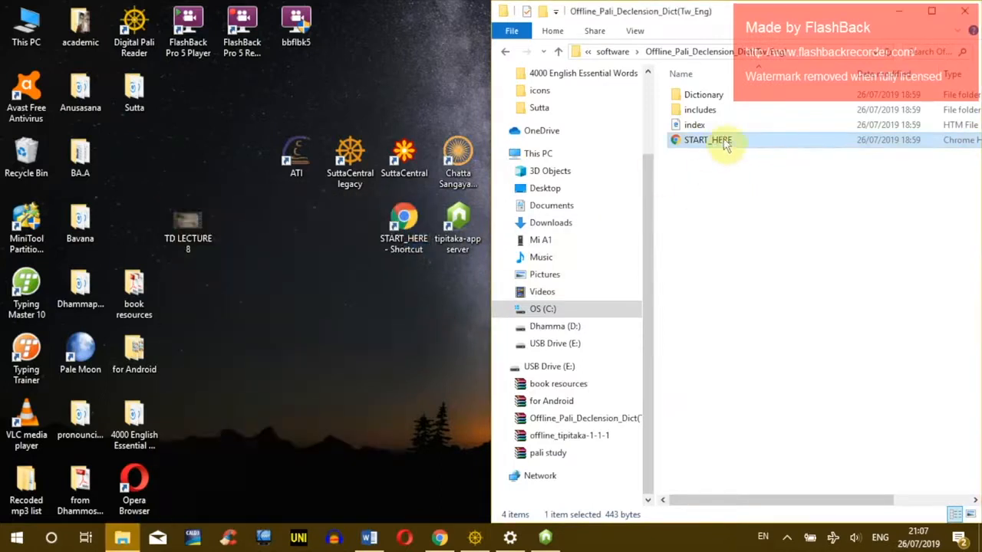
{"action": "left_click", "coordinate": [686, 161]}
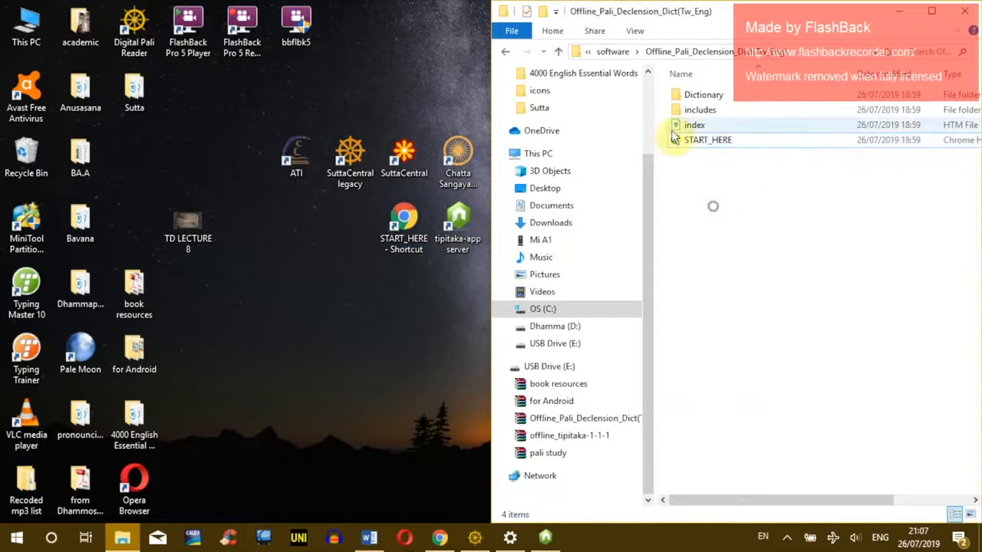
{"action": "left_click", "coordinate": [404, 228]}
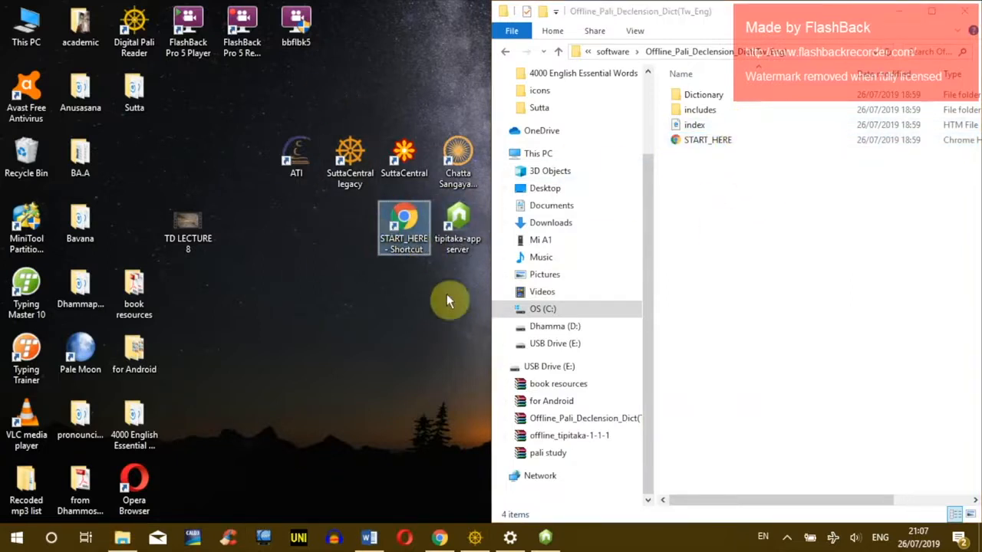
Step: Rename the desktop shortcut to plain START_HERE, removing '- Shortcut'
{"action": "right_click", "coordinate": [400, 222]}
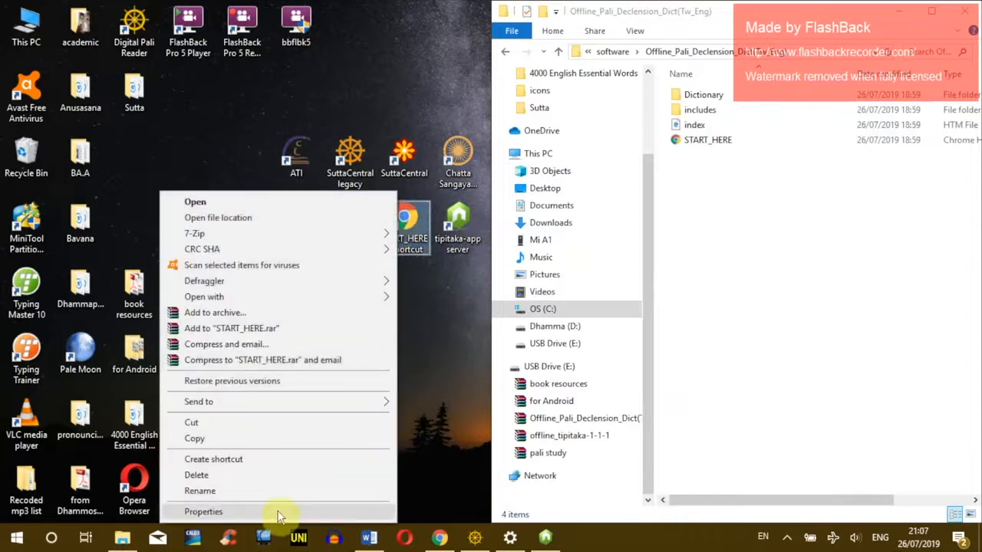
{"action": "left_click", "coordinate": [418, 252]}
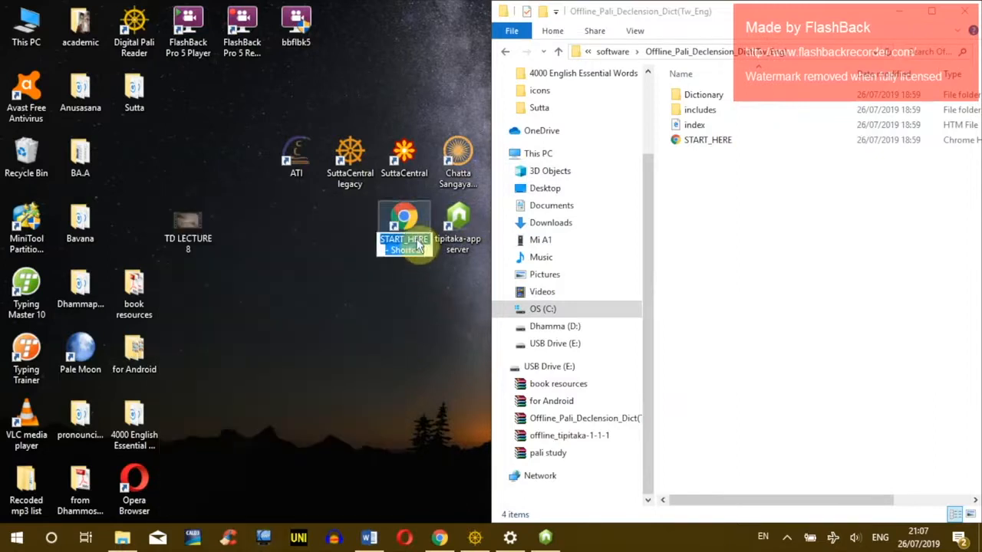
{"action": "left_click_drag", "start_coordinate": [425, 251], "coordinate": [369, 250]}
{"action": "key", "text": "BackSpace"}
{"action": "key", "text": "Return"}
Step: Give the START_HERE shortcut the clipboard icon, apply it, and launch the shortcut
{"action": "right_click", "coordinate": [403, 220]}
{"action": "left_click", "coordinate": [319, 509]}
{"action": "left_click", "coordinate": [543, 399]}
{"action": "left_click_drag", "start_coordinate": [556, 430], "coordinate": [611, 443]}
{"action": "left_click", "coordinate": [558, 311]}
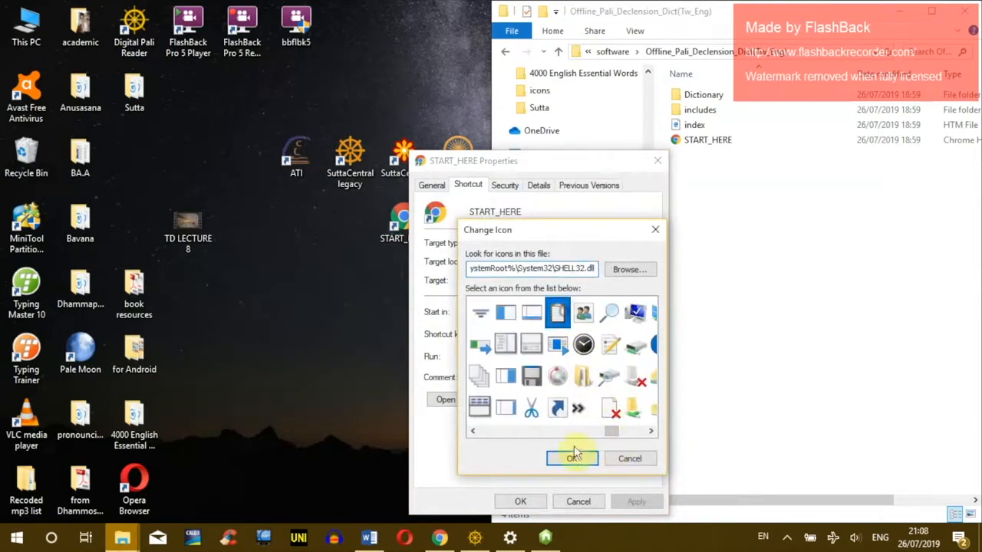
{"action": "left_click", "coordinate": [571, 458]}
{"action": "left_click", "coordinate": [621, 502]}
{"action": "left_click", "coordinate": [522, 502]}
{"action": "double_click", "coordinate": [409, 220]}
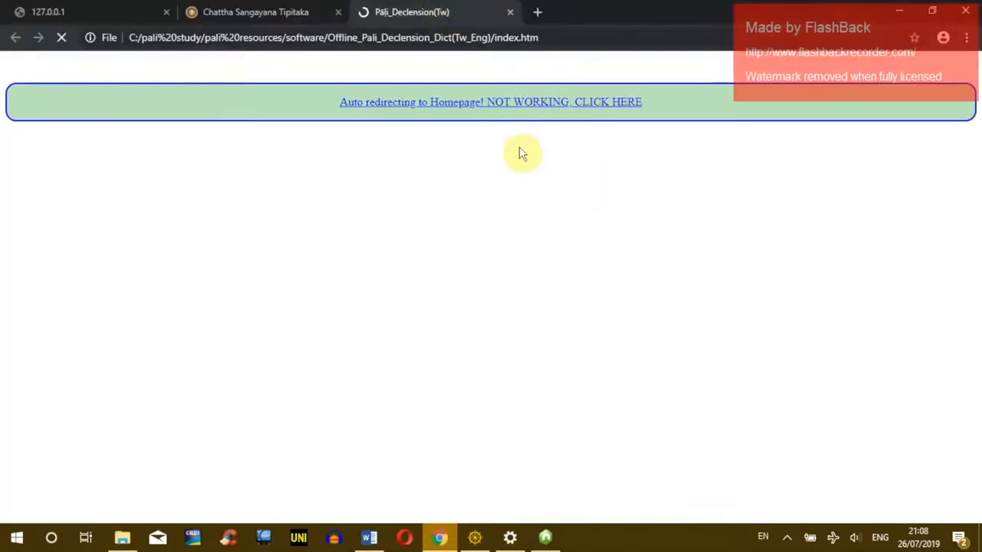
Step: Go to the Pali Declension Dictionary homepage and bookmark it
{"action": "left_click", "coordinate": [430, 114]}
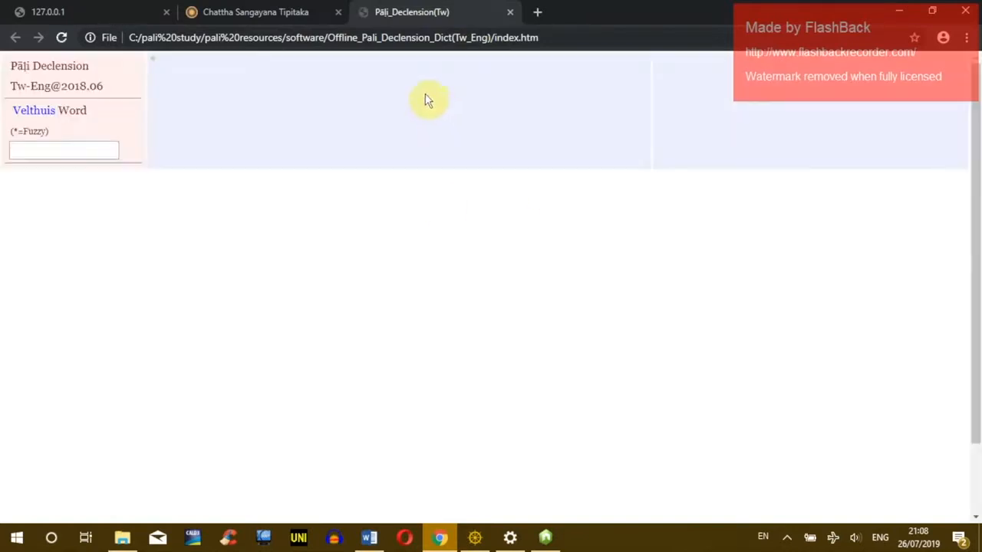
{"action": "left_click", "coordinate": [912, 39]}
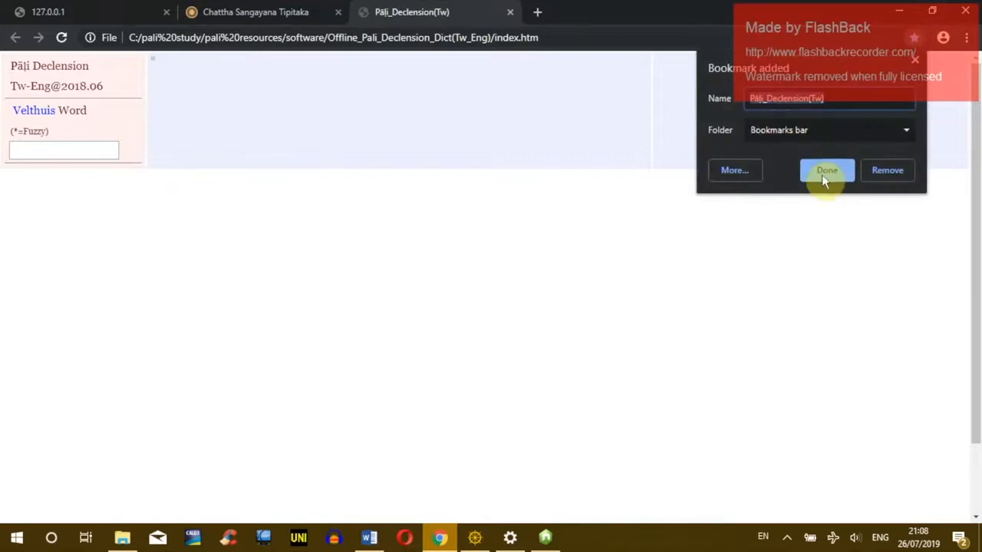
{"action": "left_click", "coordinate": [825, 171]}
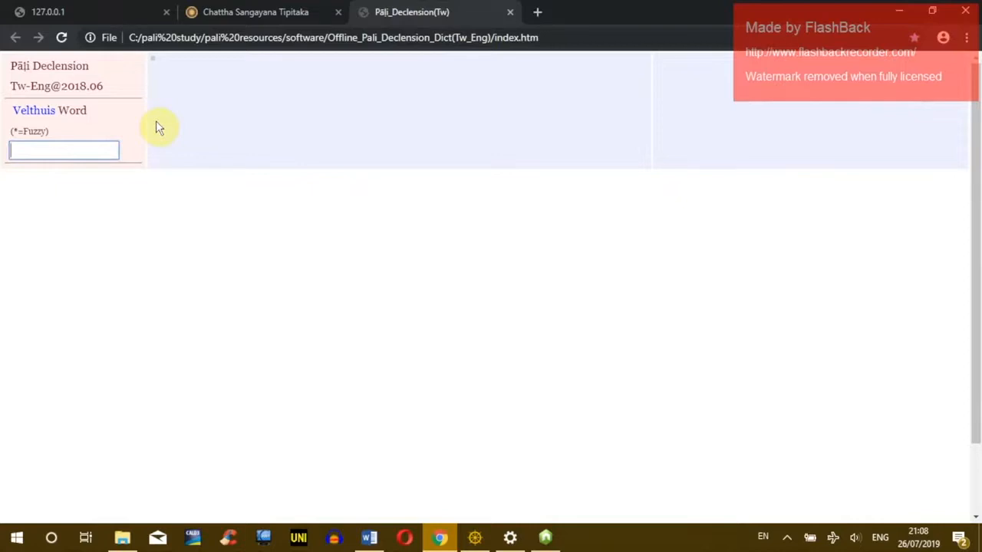
Step: Try lookups of bhās and bhāsa in the Velthuis Word box, then clear it
{"action": "type", "text": "bhās"}
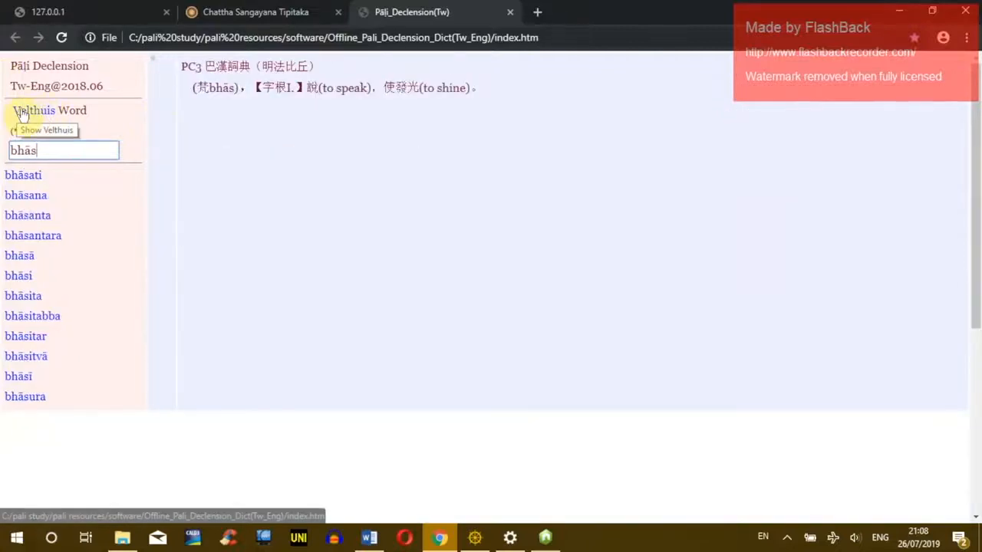
{"action": "left_click_drag", "start_coordinate": [39, 150], "coordinate": [4, 151]}
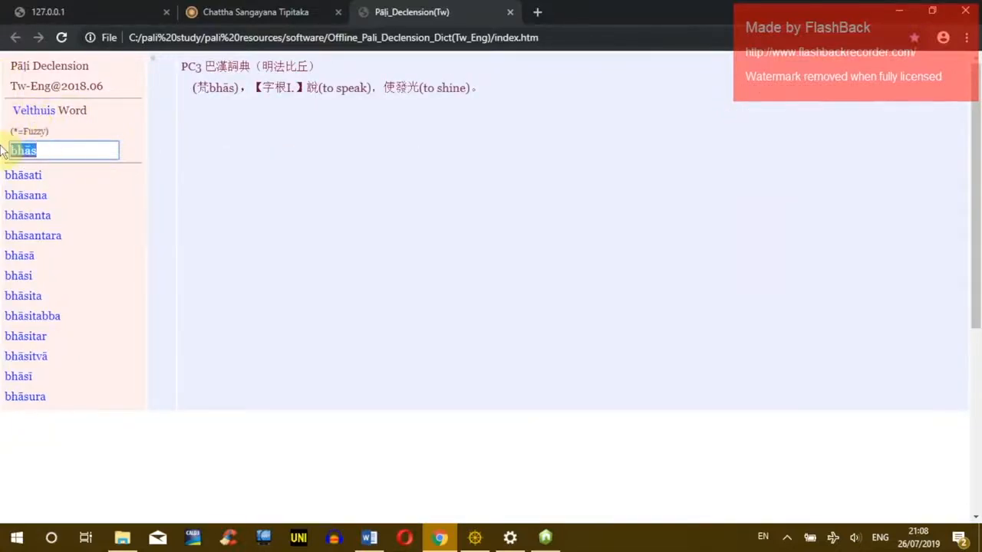
{"action": "type", "text": "nh"}
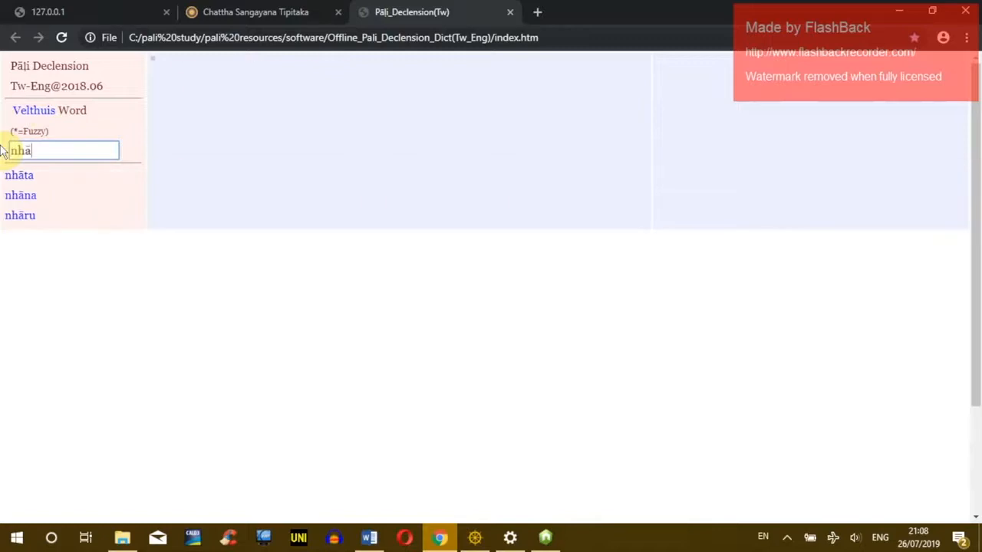
{"action": "key", "text": "BackSpace"}
{"action": "type", "text": "b"}
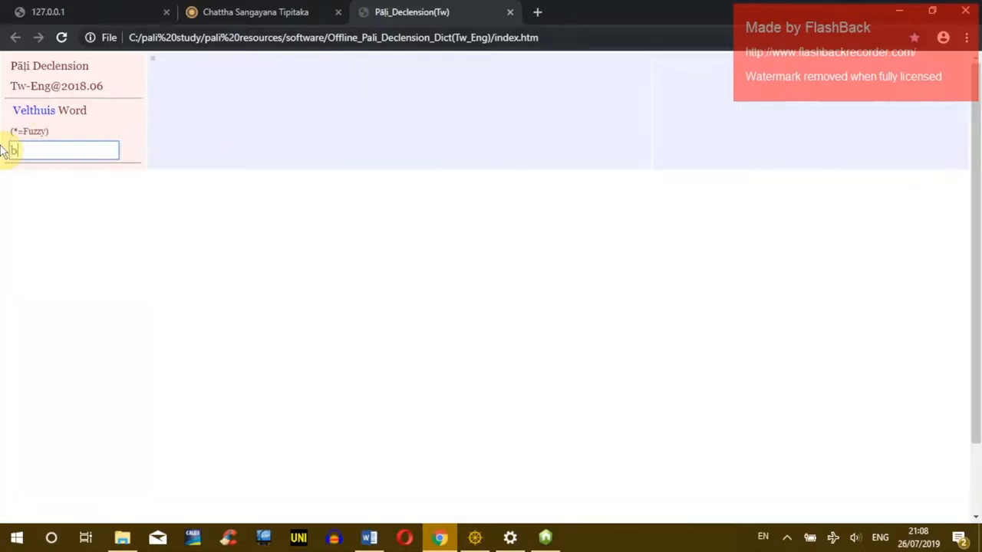
{"action": "type", "text": "hā"}
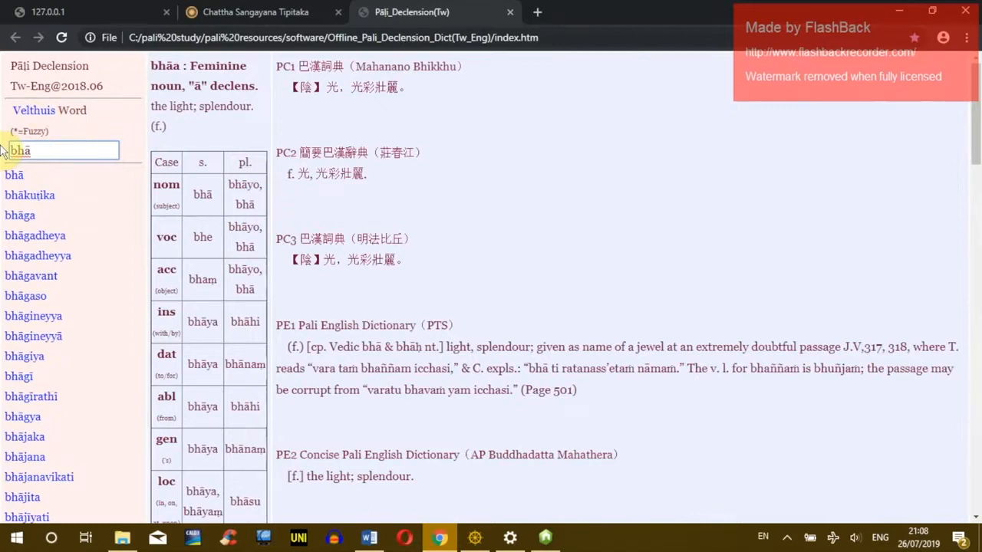
{"action": "type", "text": "sa"}
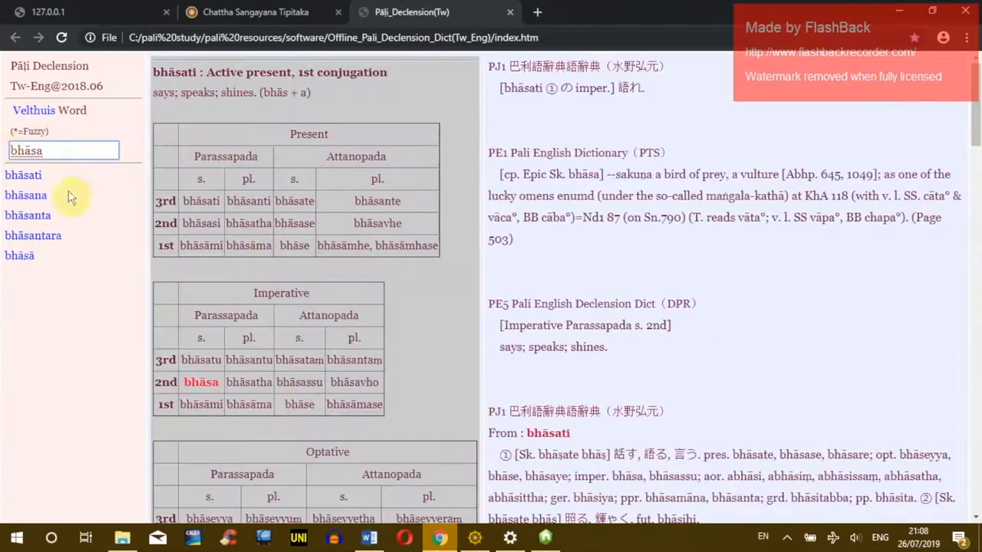
{"action": "double_click", "coordinate": [27, 150]}
{"action": "left_click_drag", "start_coordinate": [60, 149], "coordinate": [2, 155]}
{"action": "key", "text": "BackSpace"}
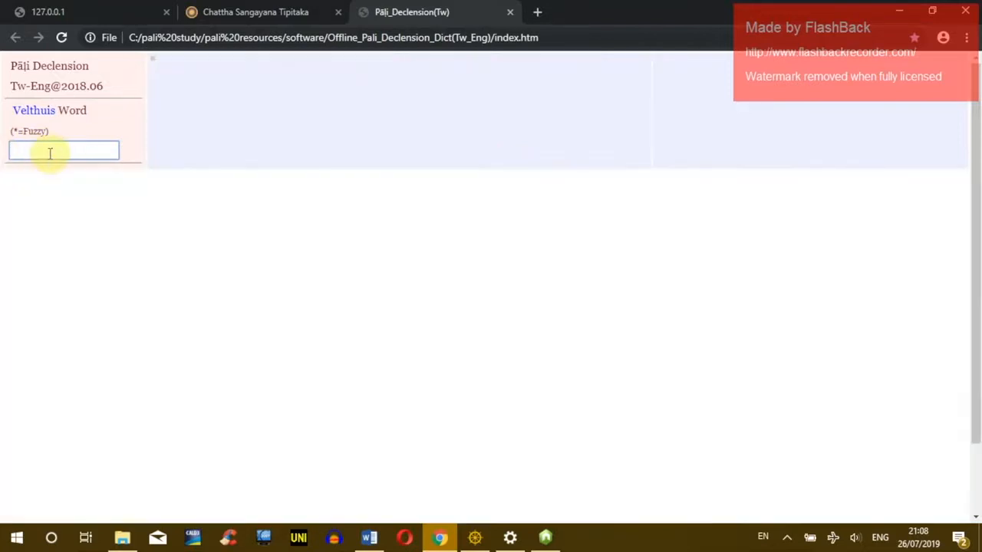
Step: Read the Velthuis scheme explanation page
{"action": "left_click", "coordinate": [35, 110]}
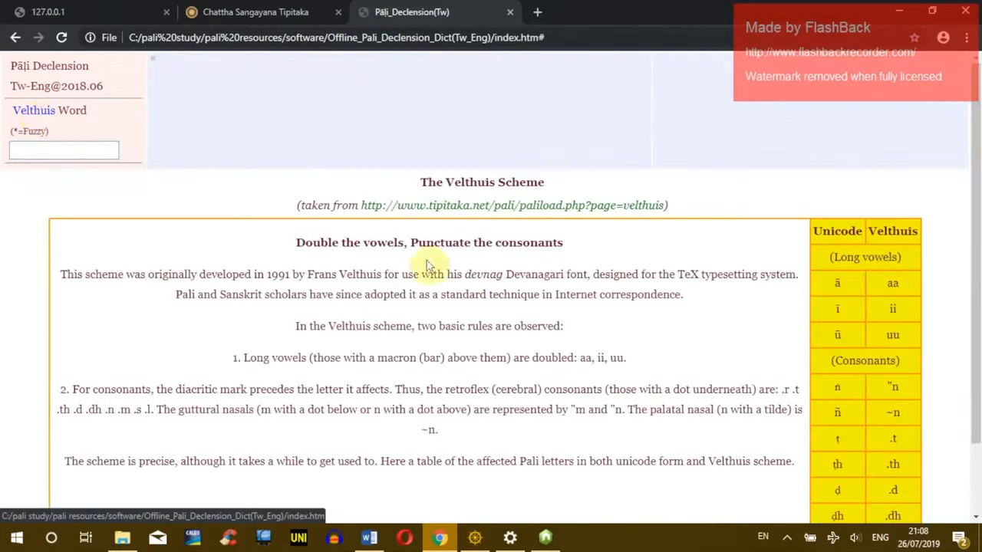
{"action": "scroll", "coordinate": [921, 261], "scroll_direction": "down", "scroll_amount": 1}
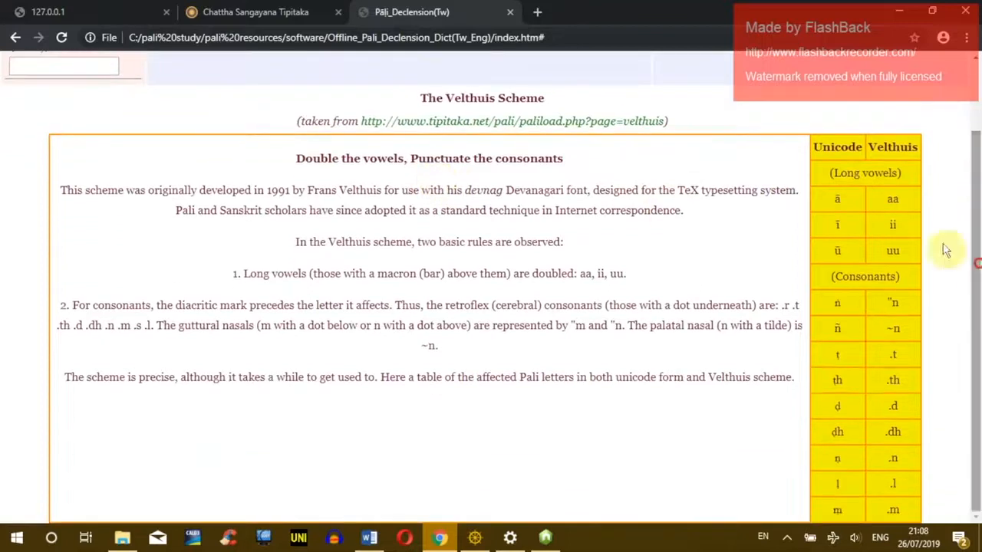
{"action": "left_click", "coordinate": [903, 199]}
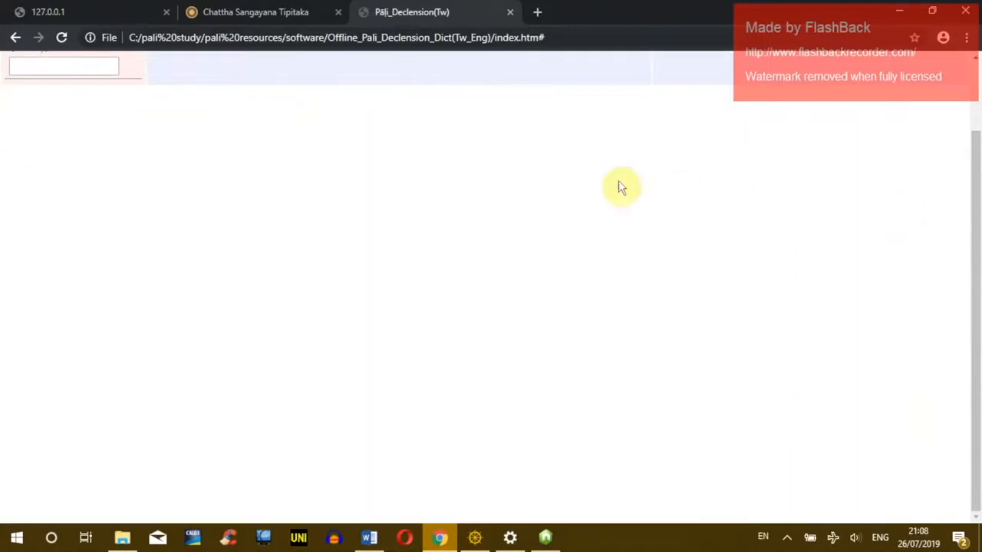
{"action": "left_click", "coordinate": [14, 38]}
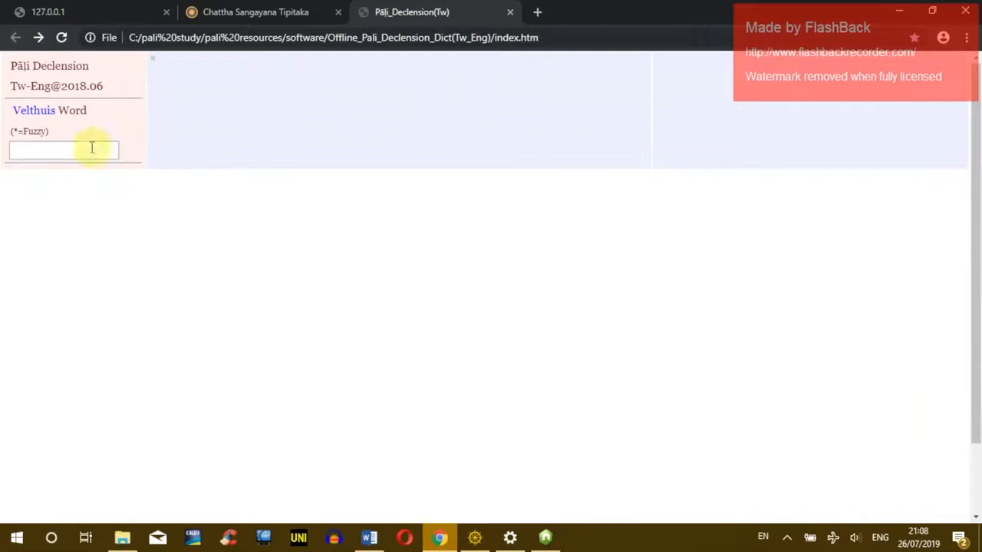
{"action": "left_click", "coordinate": [39, 111]}
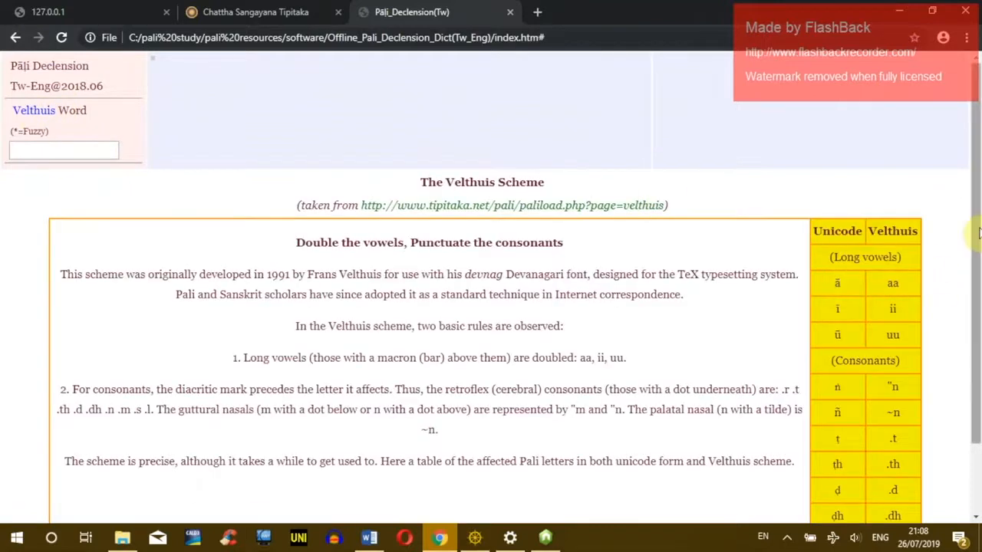
{"action": "scroll", "coordinate": [884, 219], "scroll_direction": "down", "scroll_amount": 2}
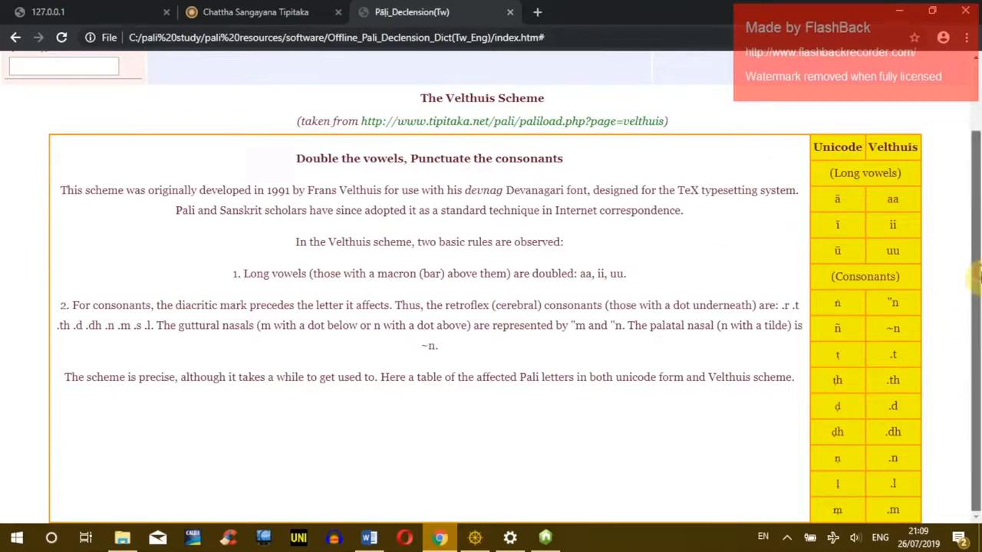
{"action": "scroll", "coordinate": [972, 276], "scroll_direction": "up", "scroll_amount": 2}
Step: Look up bhaasati in the Velthuis Word box and scroll its conjugation tables
{"action": "left_click", "coordinate": [36, 159]}
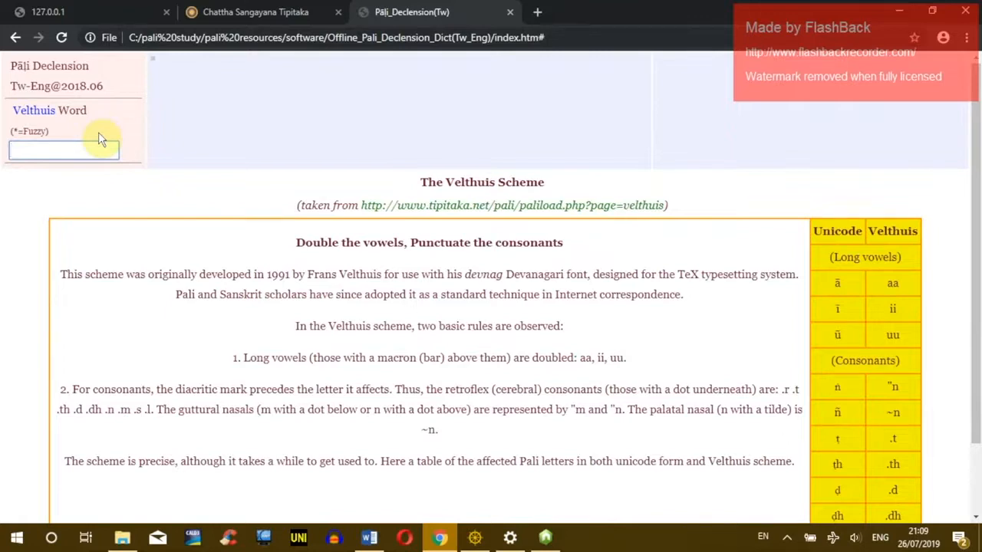
{"action": "type", "text": "bhaas"}
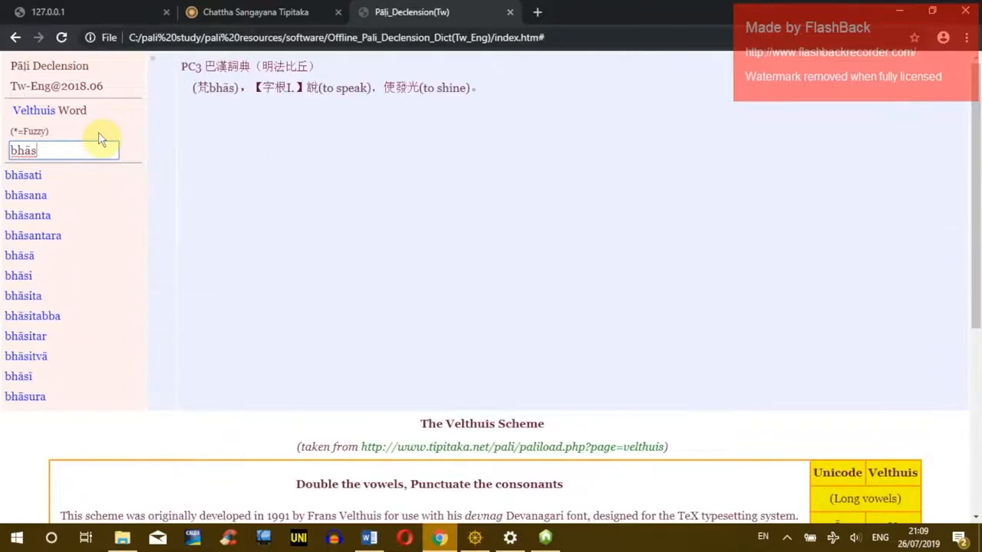
{"action": "scroll", "coordinate": [151, 204], "scroll_direction": "down", "scroll_amount": 1}
{"action": "scroll", "coordinate": [63, 191], "scroll_direction": "up", "scroll_amount": 1}
{"action": "type", "text": "a"}
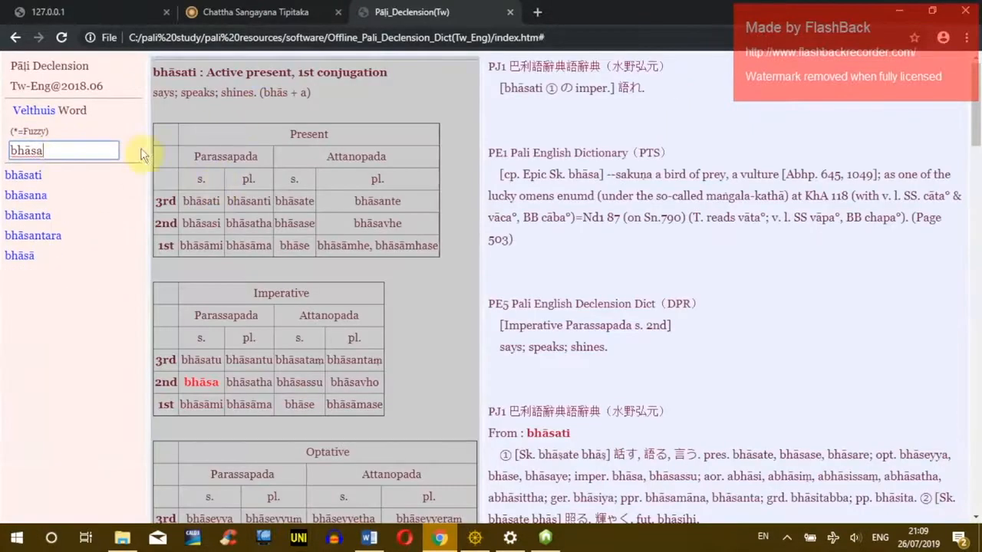
{"action": "type", "text": "ti"}
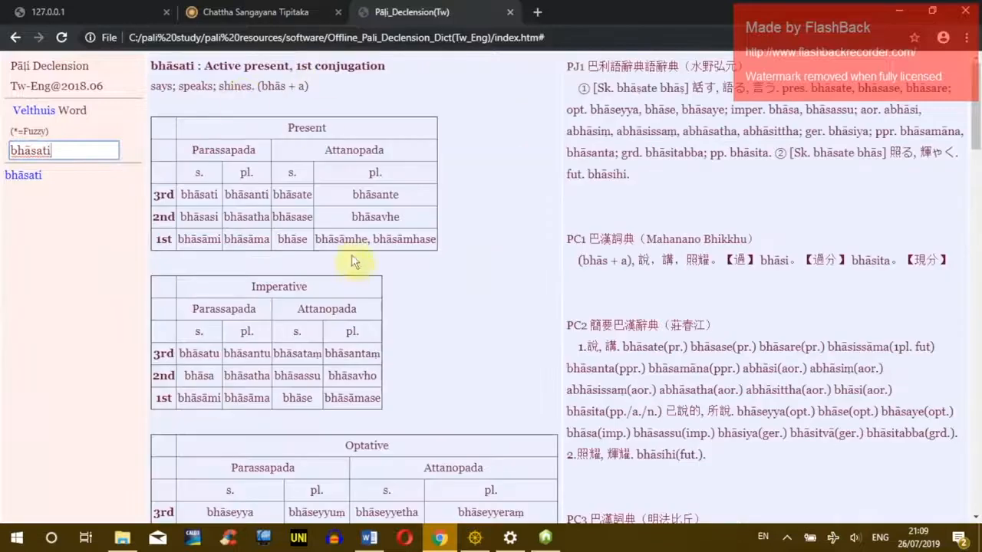
{"action": "scroll", "coordinate": [349, 268], "scroll_direction": "down", "scroll_amount": 15}
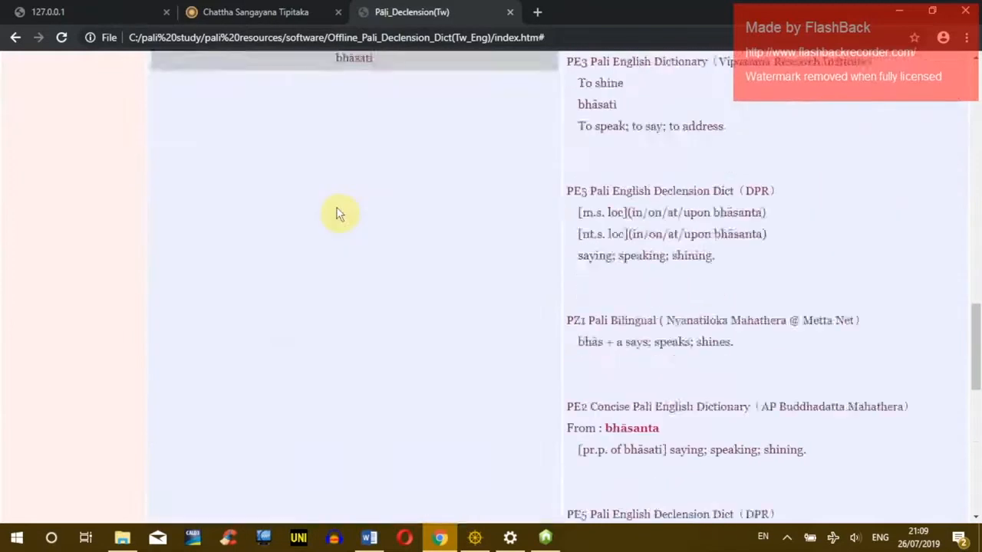
{"action": "scroll", "coordinate": [341, 184], "scroll_direction": "up", "scroll_amount": 20}
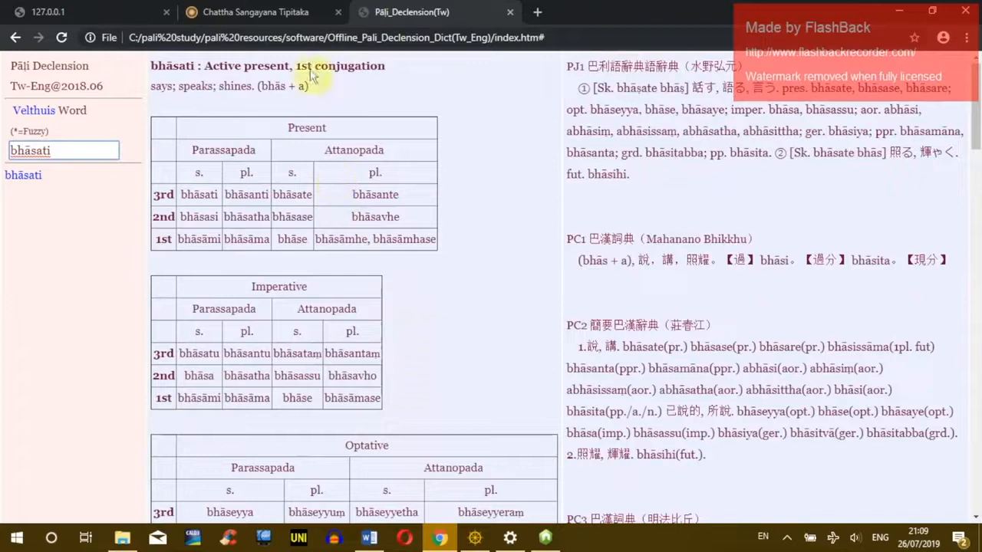
{"action": "scroll", "coordinate": [281, 306], "scroll_direction": "down", "scroll_amount": 3}
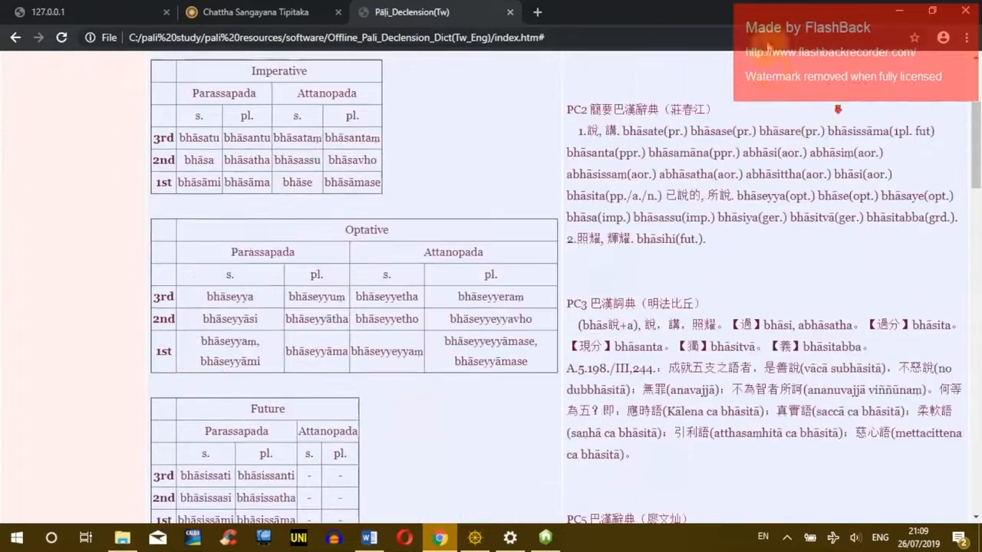
{"action": "left_click_drag", "start_coordinate": [979, 188], "coordinate": [938, 100]}
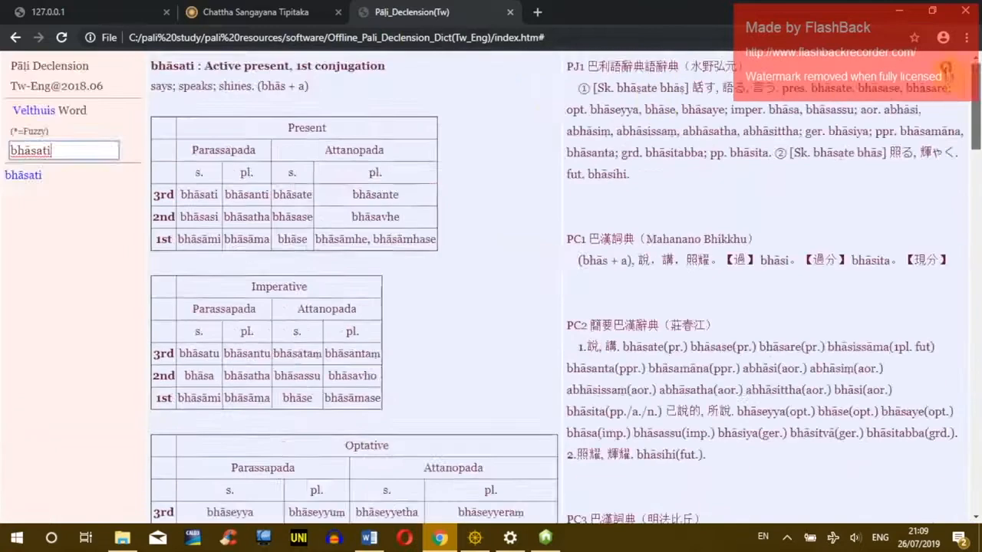
Step: Close Chrome and move Explorer back up to the pali resources folder
{"action": "left_click", "coordinate": [966, 10]}
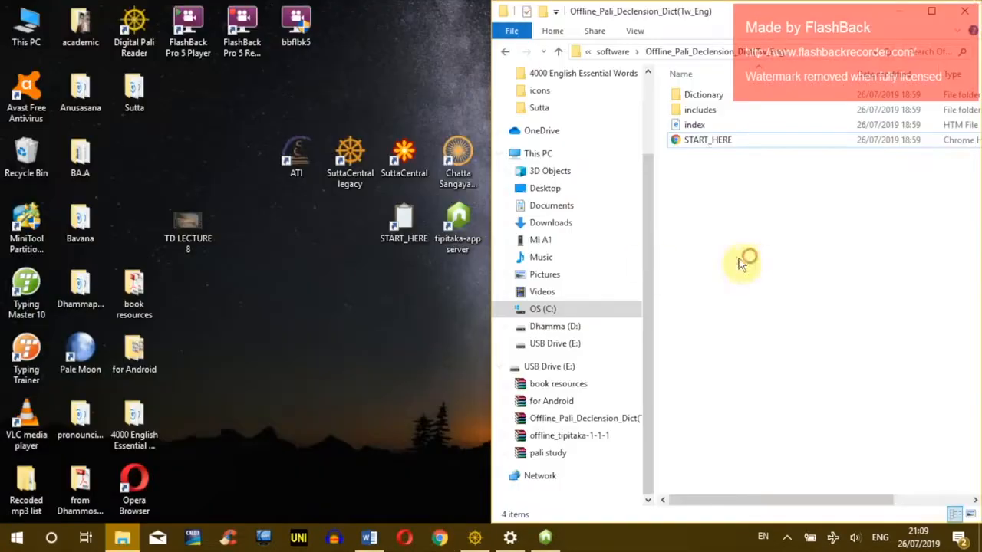
{"action": "left_click", "coordinate": [505, 52]}
{"action": "left_click", "coordinate": [505, 51]}
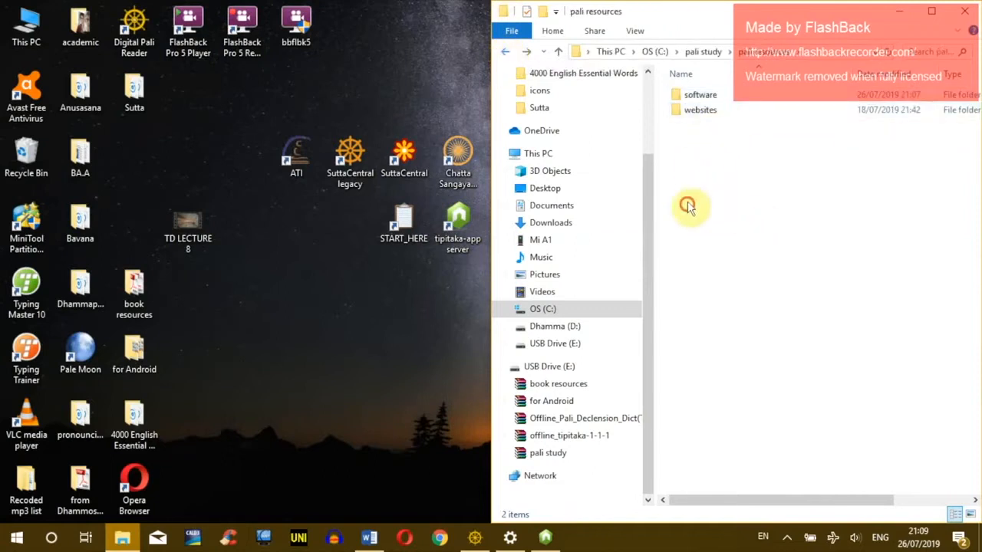
Step: Go back to OS (C:) and reopen pali study, then pali resources
{"action": "left_click", "coordinate": [717, 98]}
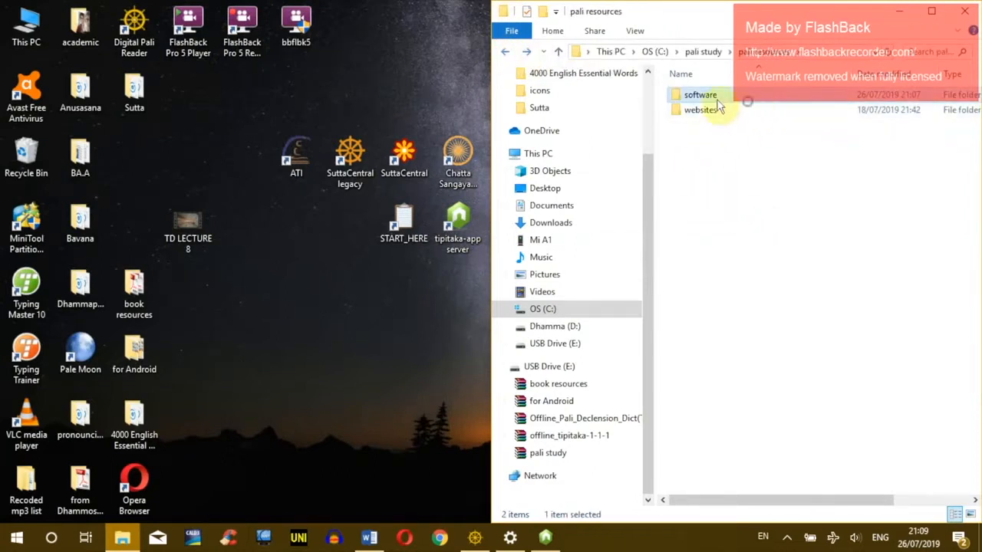
{"action": "left_click", "coordinate": [505, 52]}
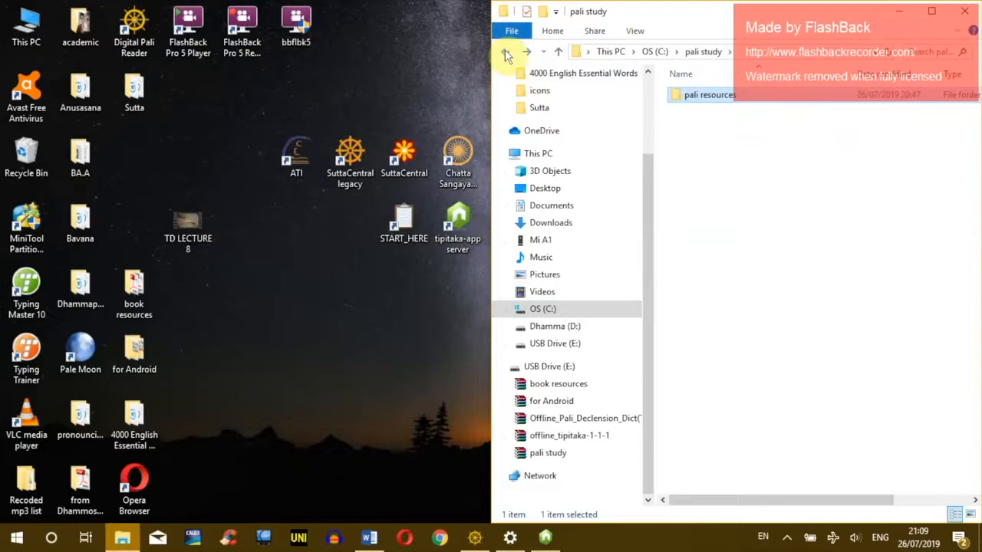
{"action": "left_click", "coordinate": [475, 537]}
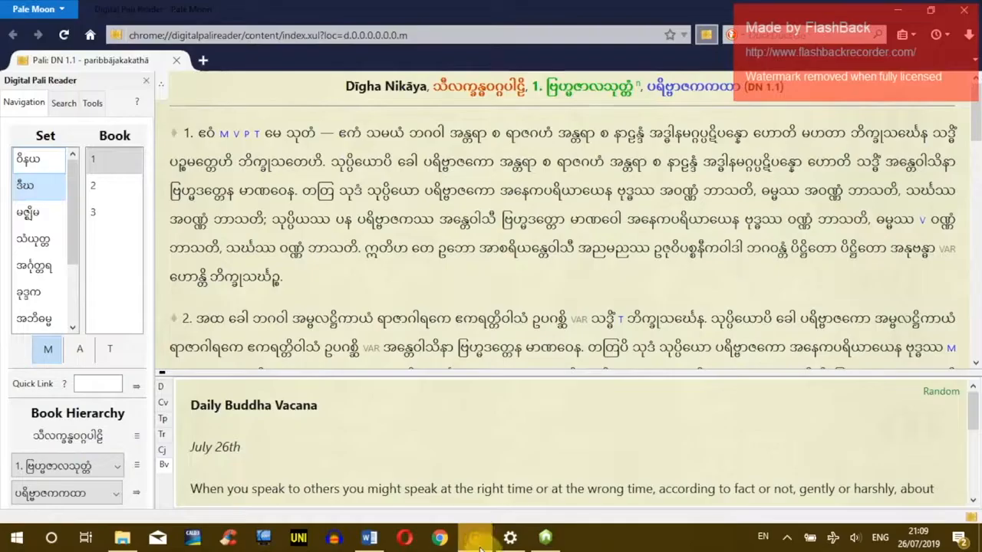
{"action": "left_click", "coordinate": [475, 539]}
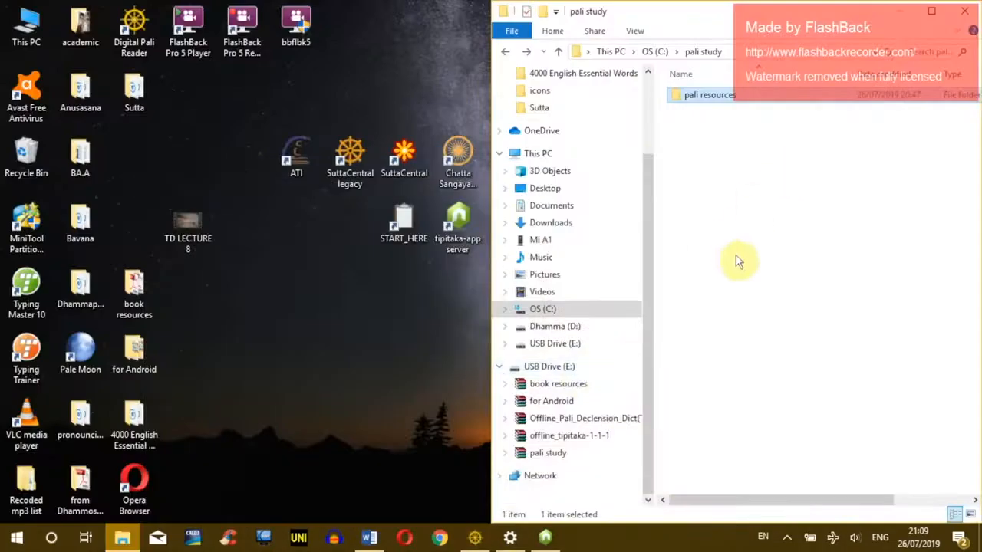
{"action": "left_click", "coordinate": [706, 184]}
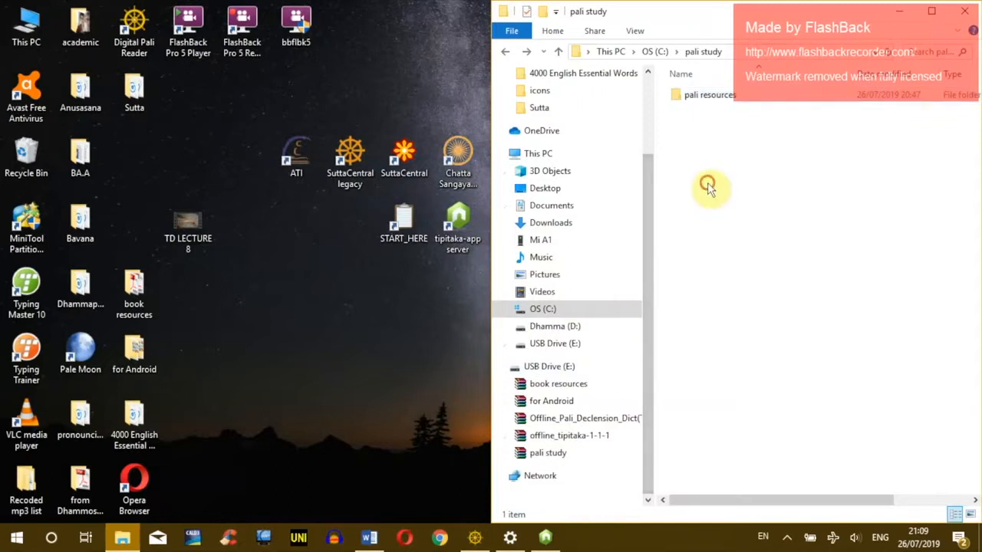
{"action": "left_click", "coordinate": [503, 52]}
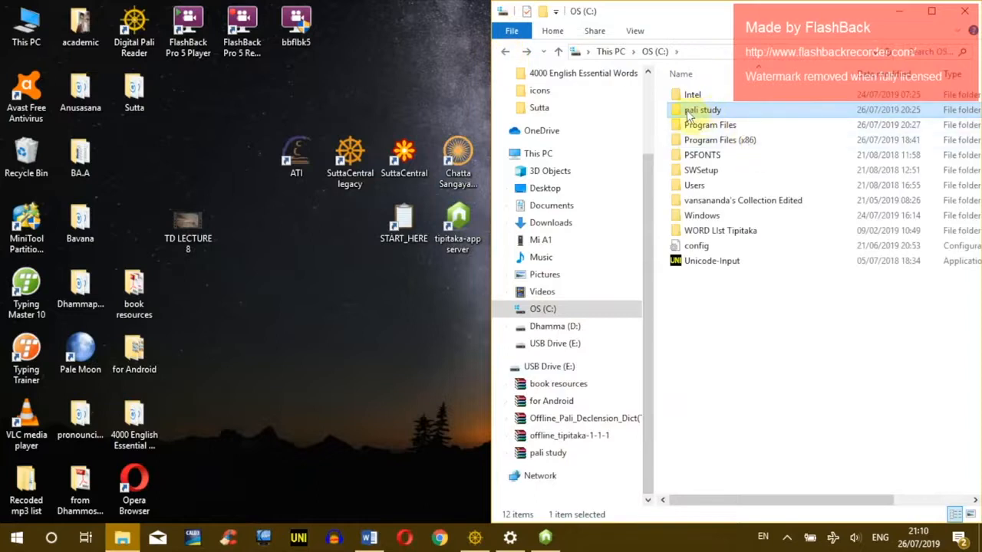
{"action": "left_click", "coordinate": [724, 167]}
{"action": "left_click", "coordinate": [699, 112]}
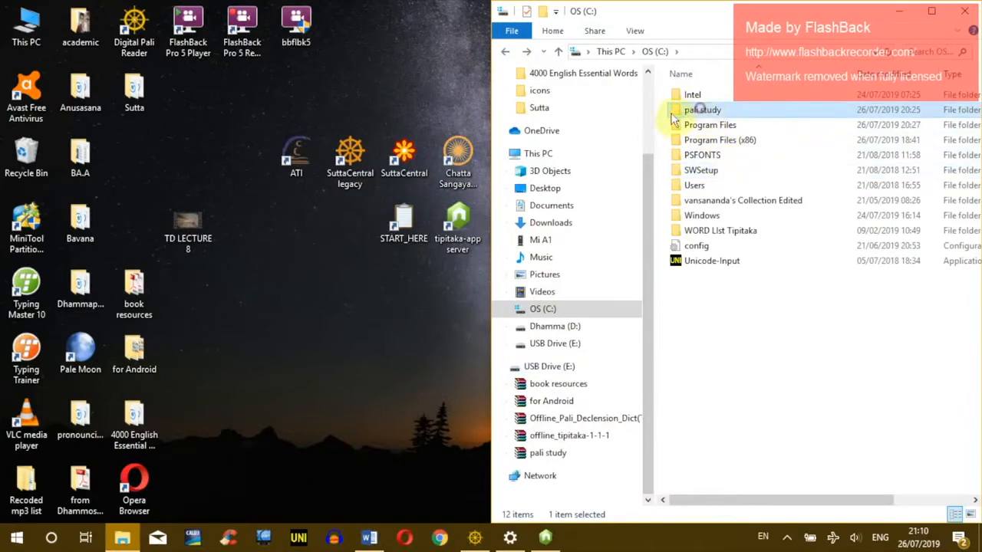
{"action": "double_click", "coordinate": [728, 111]}
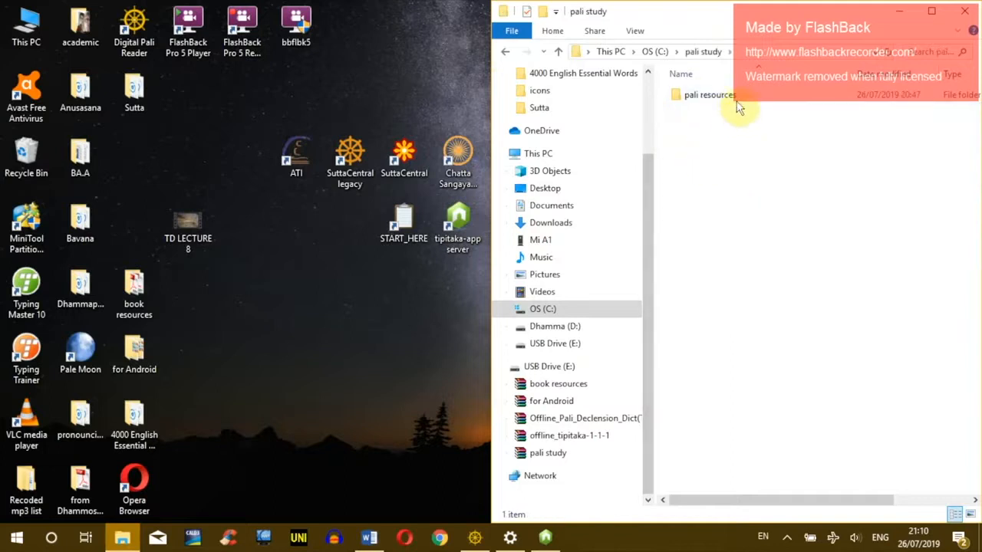
{"action": "double_click", "coordinate": [721, 97]}
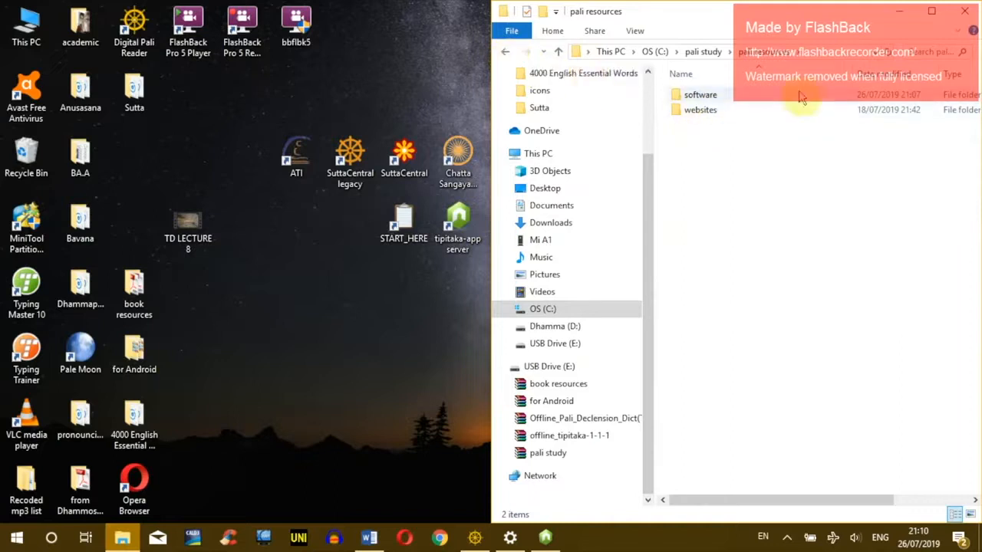
Step: Leave websites unmoved, select the pali desktop icons, and bring Digital Pali Reader forward
{"action": "left_click_drag", "start_coordinate": [697, 111], "coordinate": [721, 123]}
{"action": "left_click", "coordinate": [775, 217]}
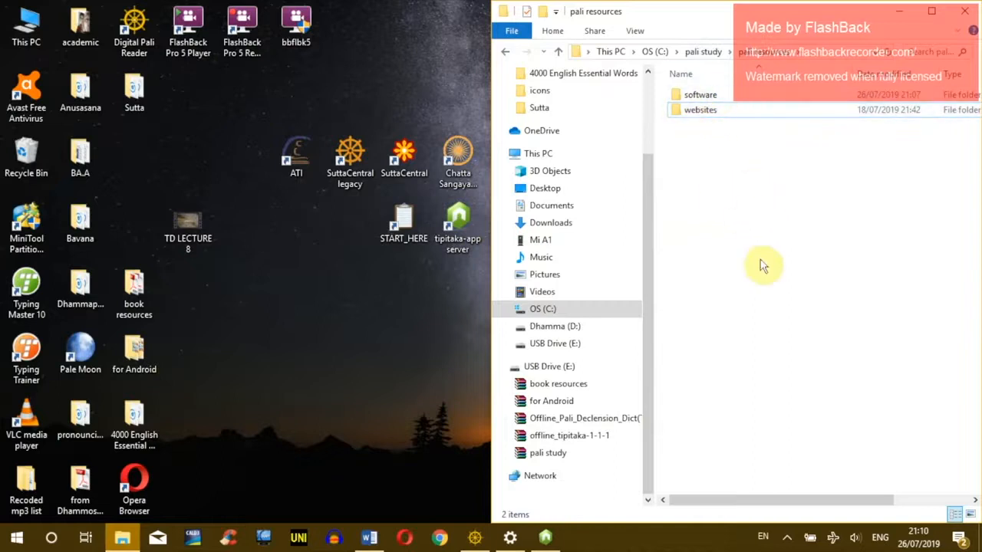
{"action": "left_click_drag", "start_coordinate": [225, 104], "coordinate": [460, 305]}
{"action": "left_click", "coordinate": [476, 538]}
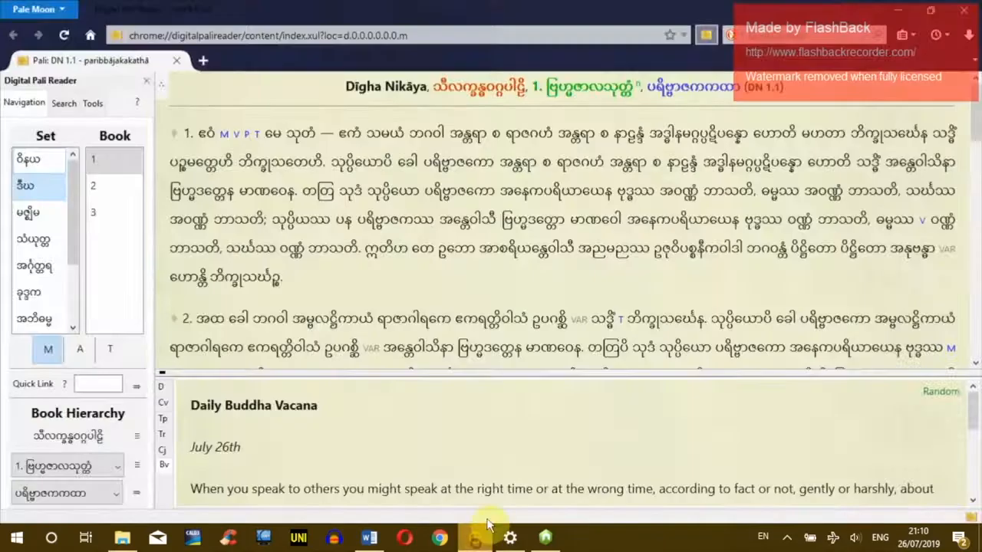
Step: Load DN 1.1 and open the Brahmajāla Sutta's English and Access to Insight translations
{"action": "left_click", "coordinate": [136, 383]}
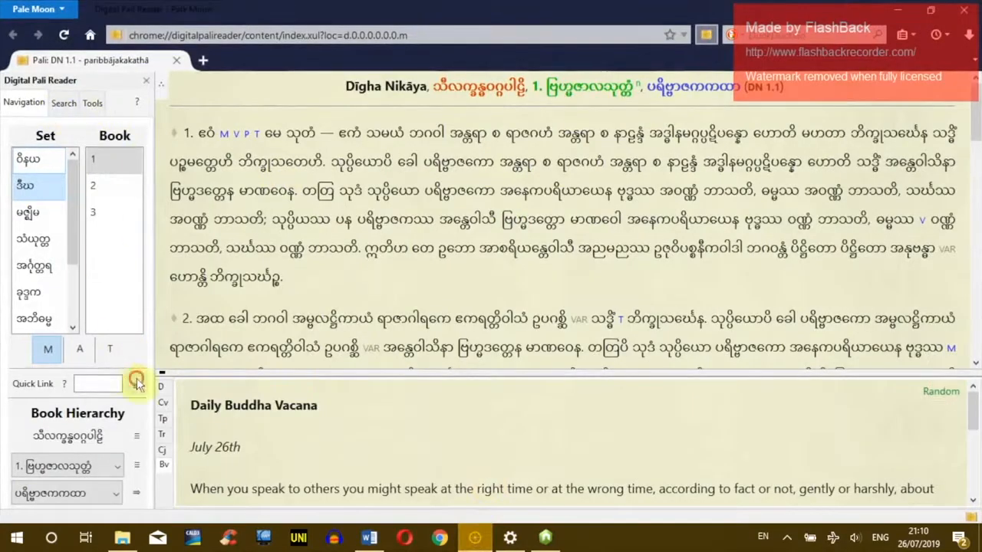
{"action": "left_click", "coordinate": [498, 286]}
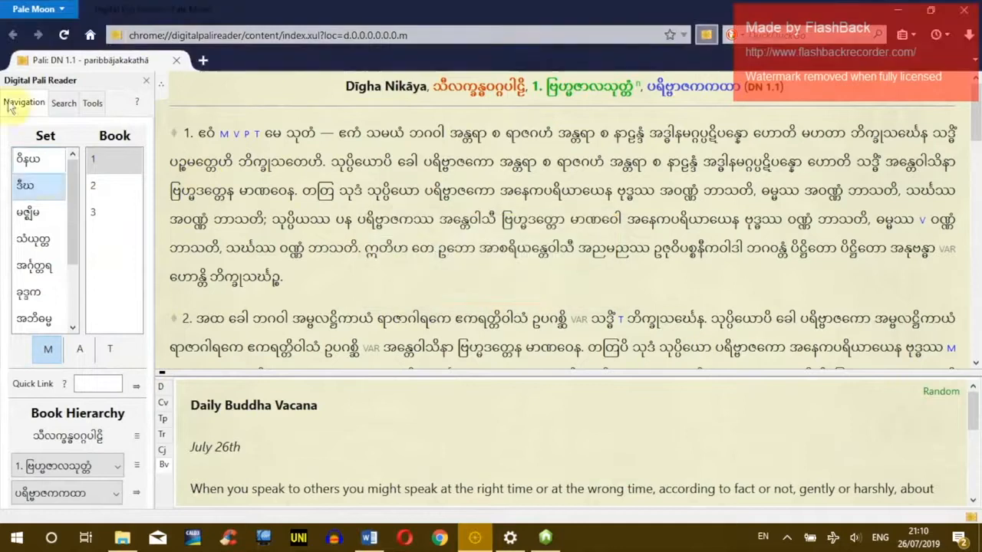
{"action": "left_click", "coordinate": [135, 493]}
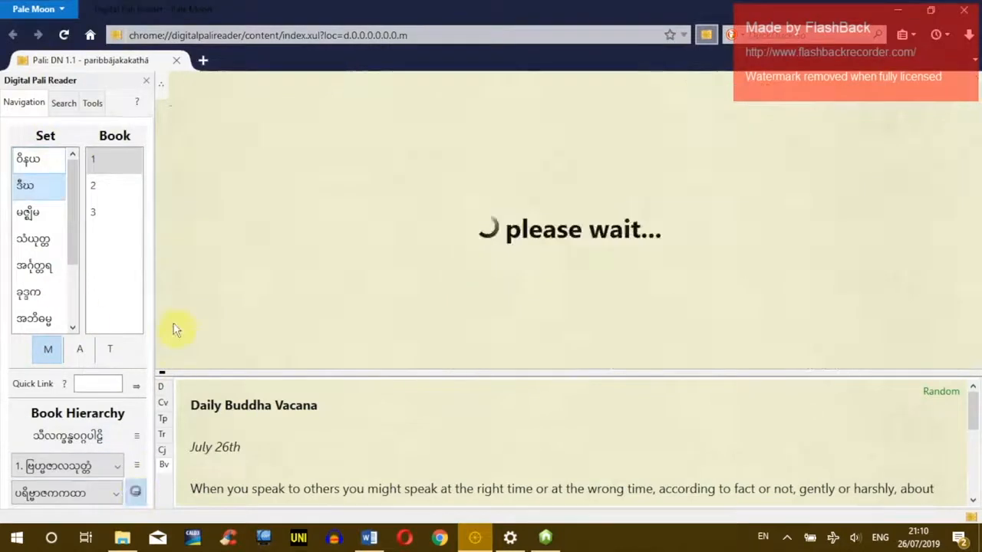
{"action": "mouse_move", "coordinate": [163, 92]}
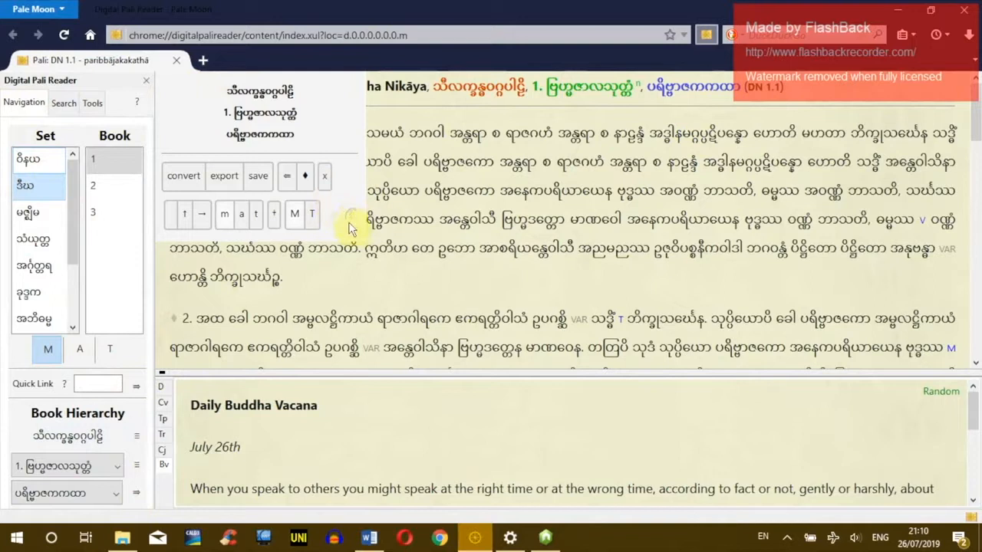
{"action": "left_click", "coordinate": [331, 220]}
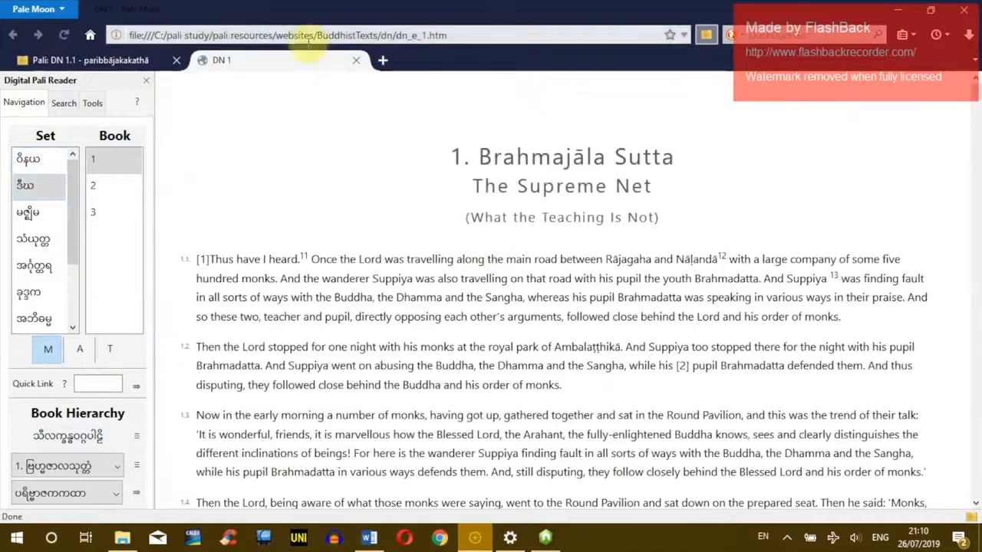
{"action": "left_click", "coordinate": [73, 60]}
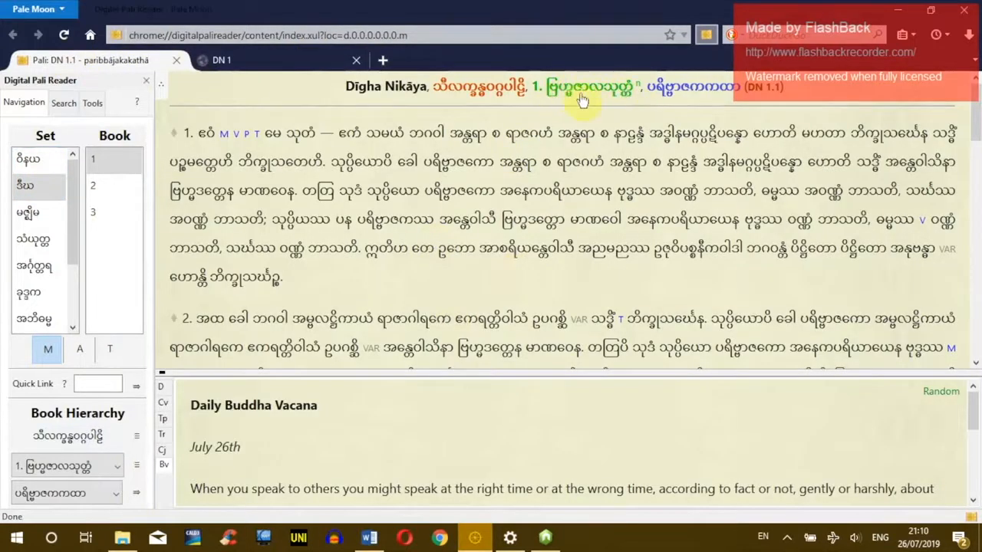
{"action": "left_click", "coordinate": [293, 56]}
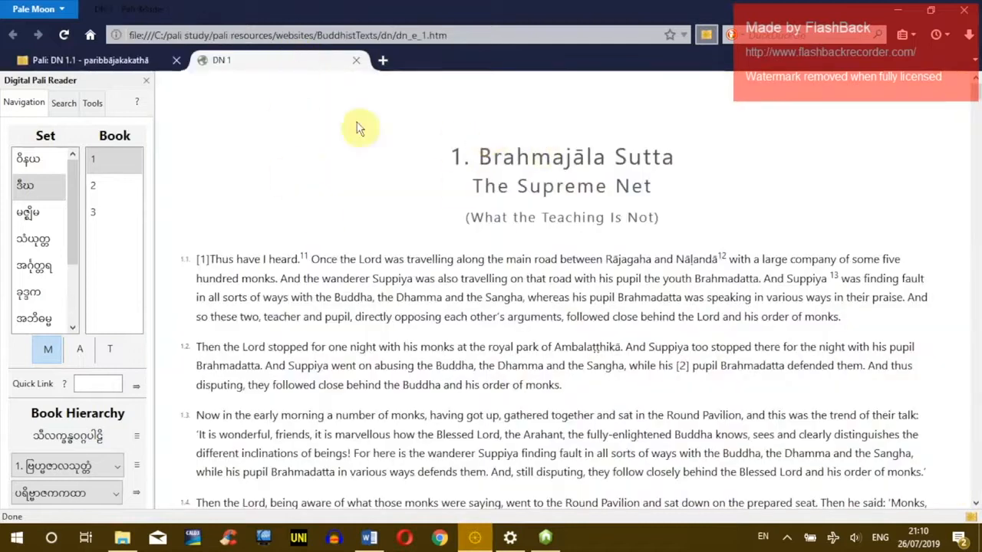
{"action": "left_click", "coordinate": [56, 61]}
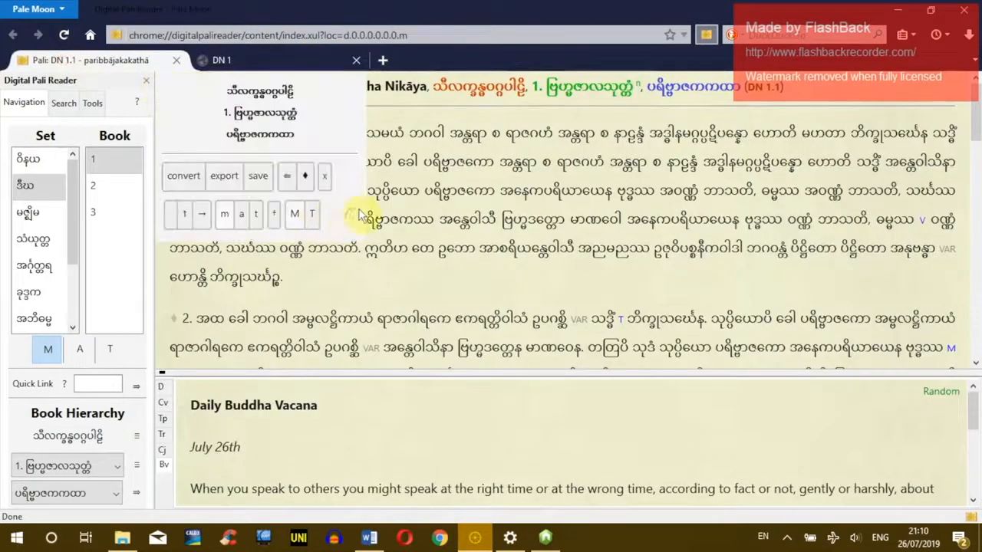
{"action": "left_click", "coordinate": [349, 222]}
Step: Minimise the reader, return Explorer to the pali study folder, then restore the reader
{"action": "left_click", "coordinate": [897, 10]}
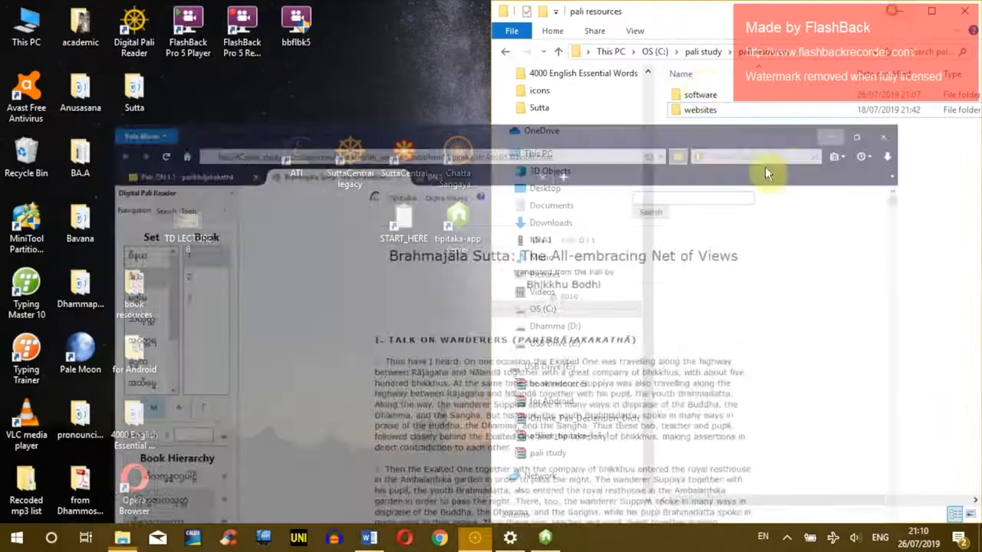
{"action": "left_click", "coordinate": [506, 56]}
{"action": "left_click", "coordinate": [476, 534]}
{"action": "left_click", "coordinate": [899, 11]}
{"action": "left_click", "coordinate": [750, 266]}
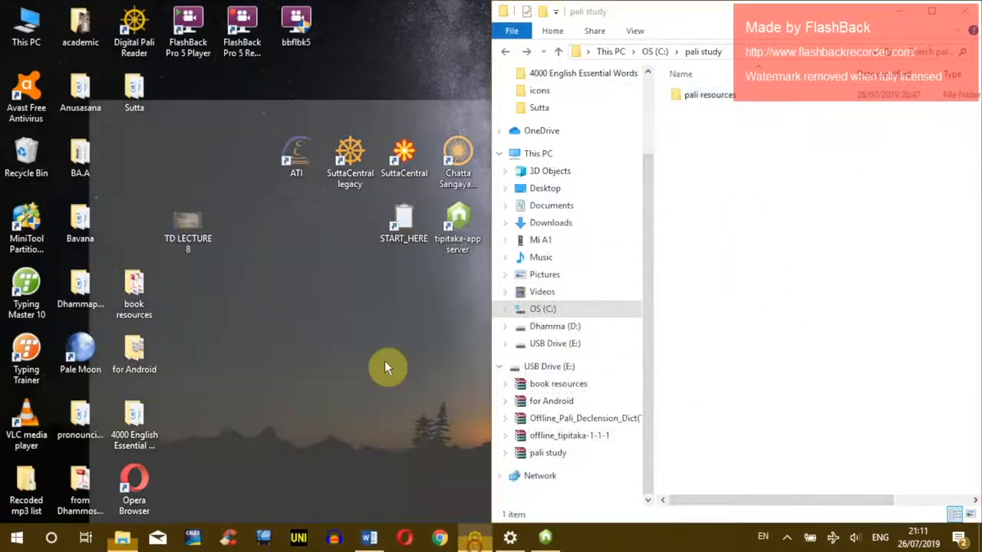
{"action": "left_click", "coordinate": [475, 535]}
Step: Check the ATI archive location in reader Preferences without changing it, then minimise the reader
{"action": "left_click", "coordinate": [92, 103]}
{"action": "left_click", "coordinate": [35, 345]}
{"action": "left_click_drag", "start_coordinate": [495, 305], "coordinate": [685, 303]}
{"action": "left_click", "coordinate": [721, 305]}
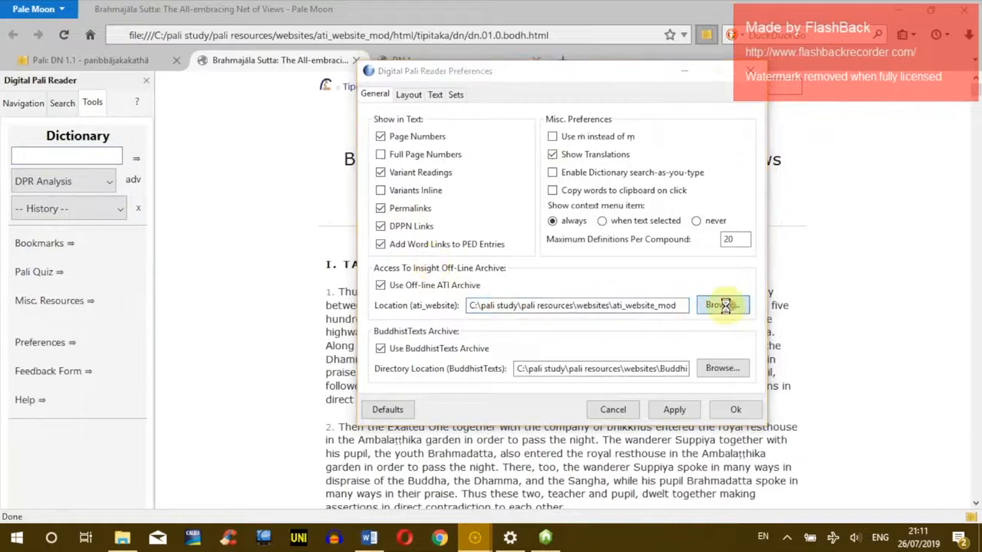
{"action": "left_click", "coordinate": [800, 402]}
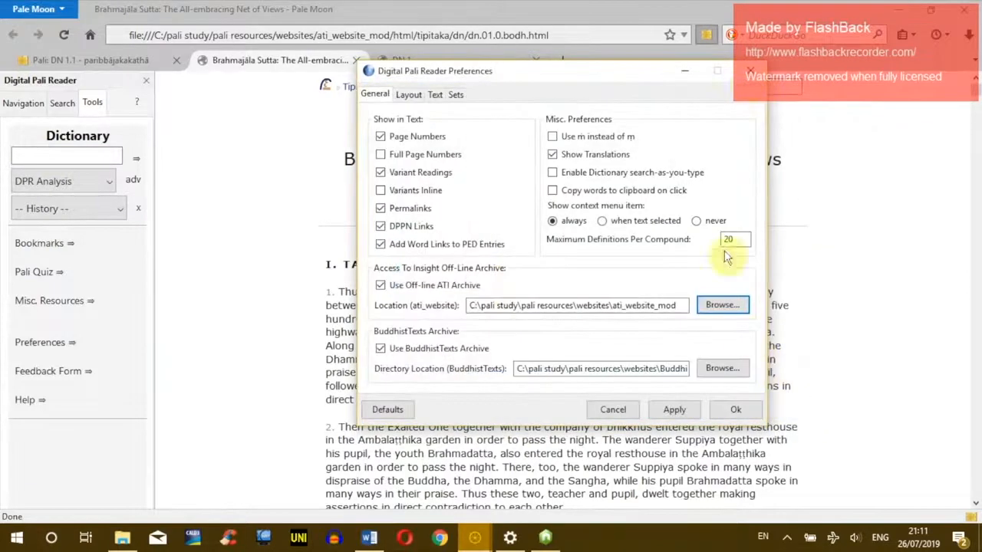
{"action": "left_click", "coordinate": [749, 71]}
{"action": "left_click", "coordinate": [930, 9]}
{"action": "left_click_drag", "start_coordinate": [268, 93], "coordinate": [461, 325]}
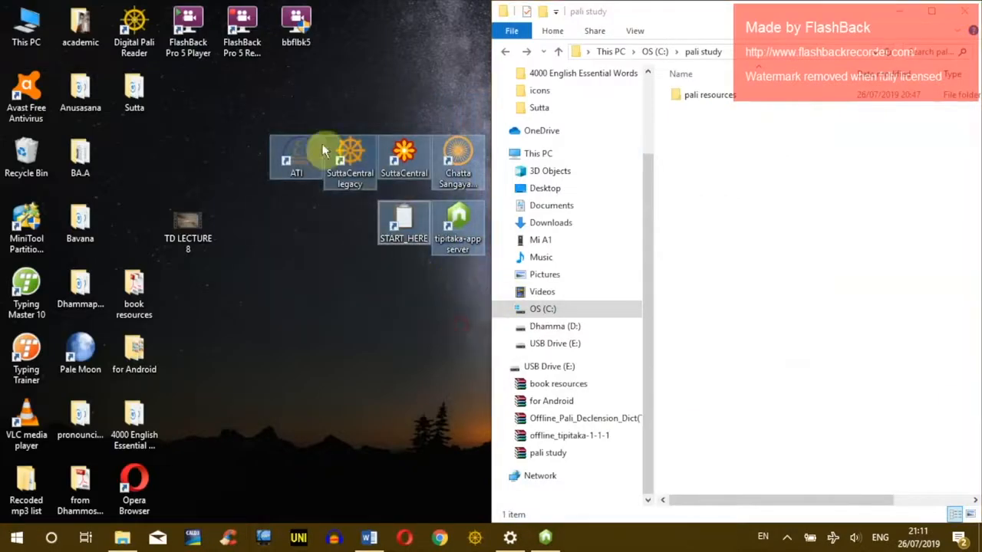
Step: Select the six reading shortcuts on the desktop
{"action": "right_click", "coordinate": [357, 158]}
{"action": "left_click", "coordinate": [399, 329]}
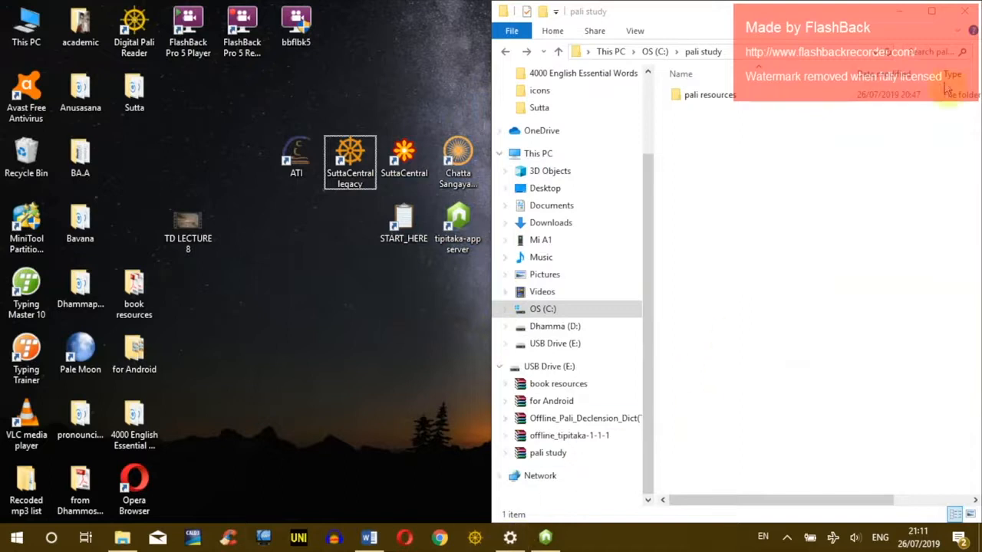
{"action": "left_click", "coordinate": [899, 15]}
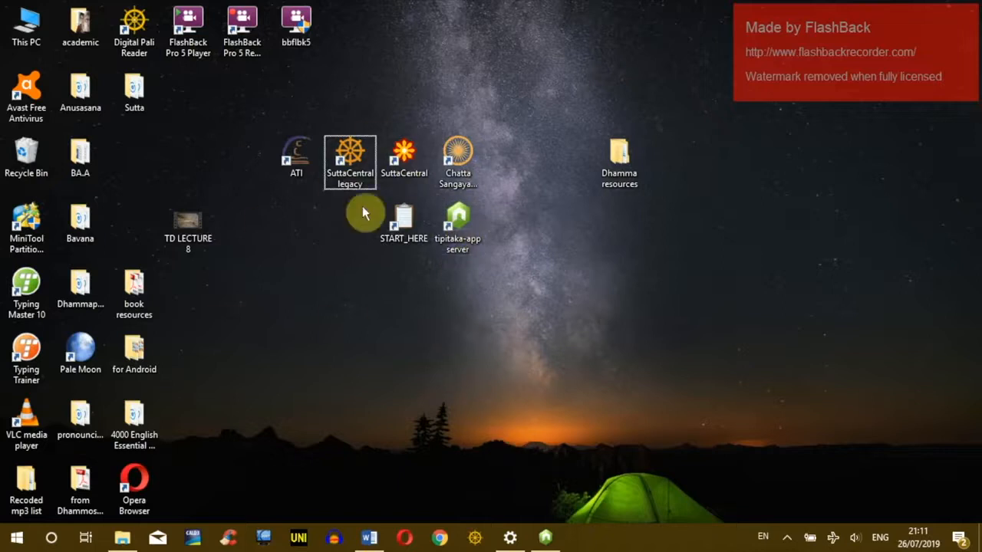
{"action": "left_click_drag", "start_coordinate": [238, 92], "coordinate": [532, 331]}
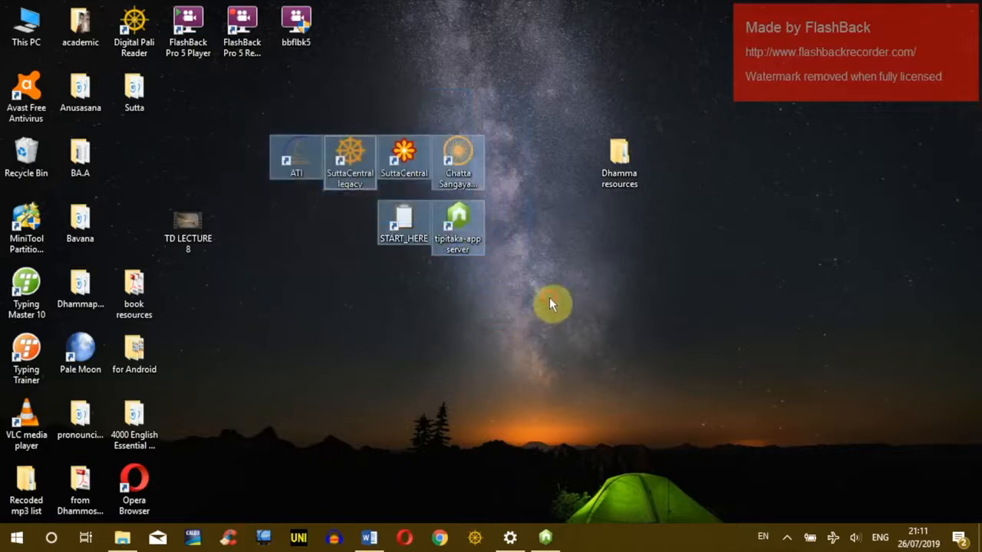
{"action": "left_click", "coordinate": [550, 302]}
{"action": "left_click_drag", "start_coordinate": [250, 104], "coordinate": [388, 179]}
{"action": "left_click_drag", "start_coordinate": [532, 311], "coordinate": [533, 311]}
Step: Reopen Explorer at OS (C:), snap it to the right half, and launch START_HERE
{"action": "left_click", "coordinate": [122, 537]}
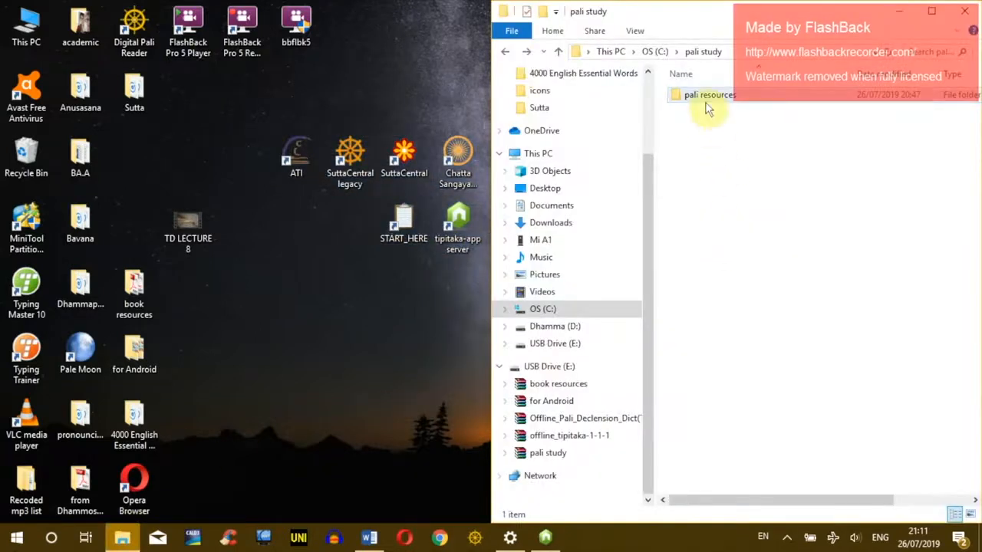
{"action": "left_click", "coordinate": [505, 51]}
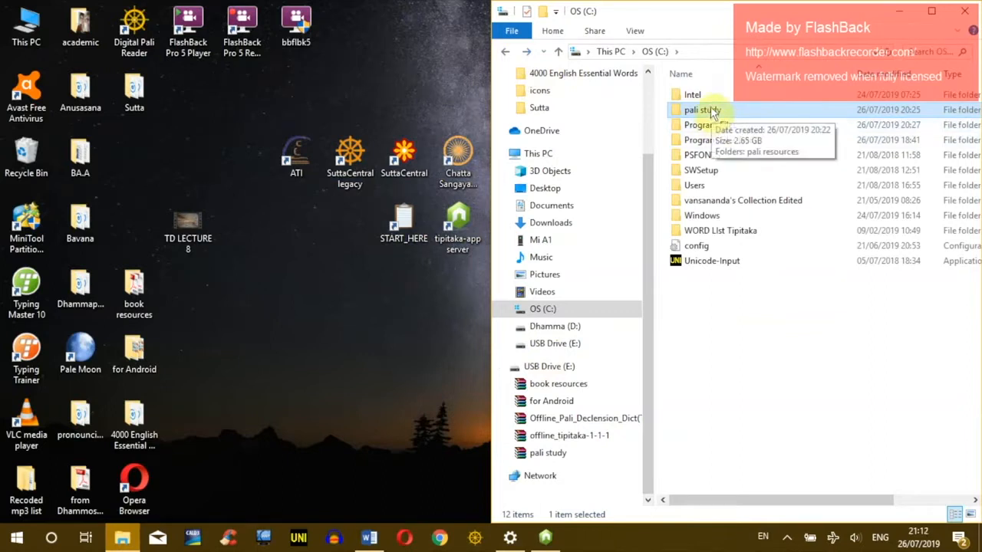
{"action": "left_click_drag", "start_coordinate": [721, 17], "coordinate": [721, 148]}
{"action": "key", "text": "super+Right"}
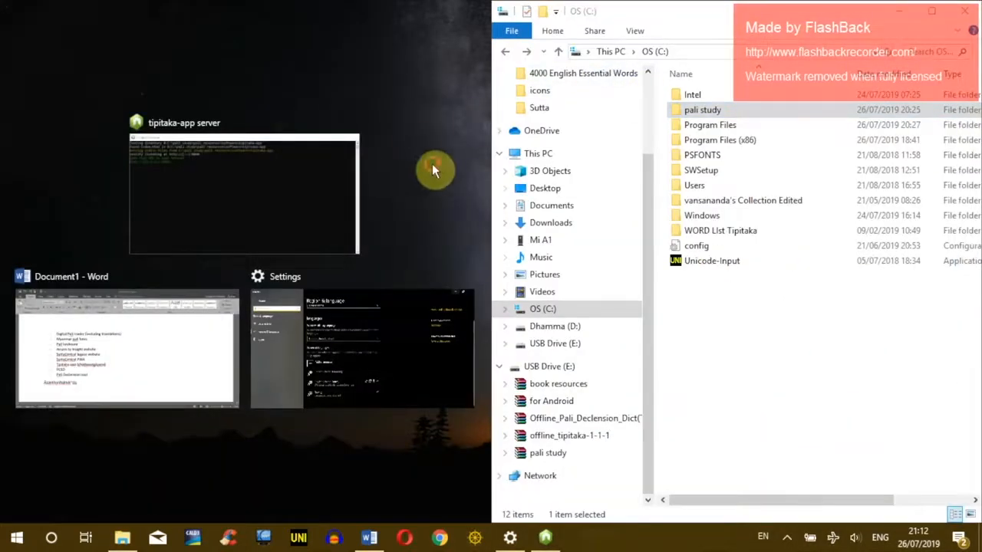
{"action": "left_click", "coordinate": [431, 163]}
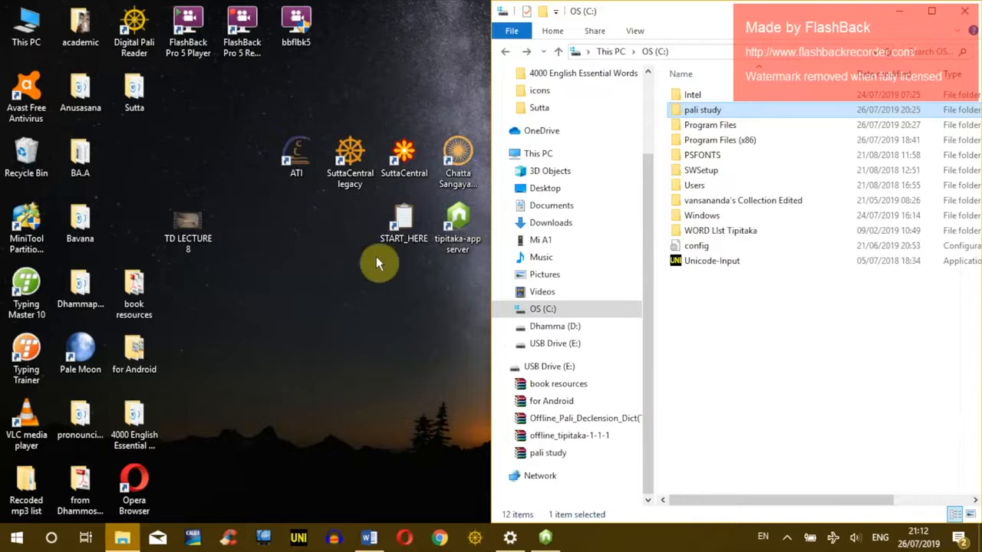
{"action": "double_click", "coordinate": [402, 224]}
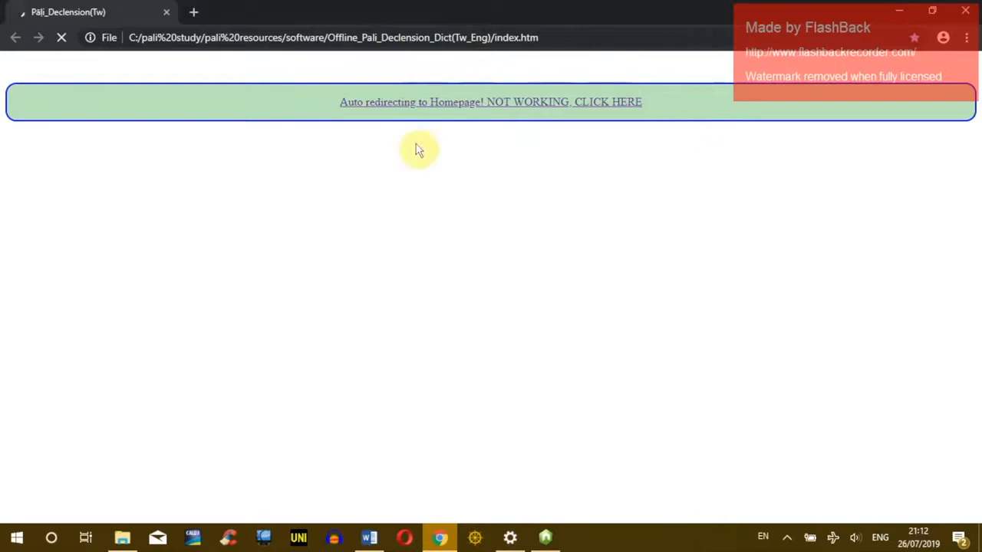
Step: Load the Pāli Declension homepage, minimise Chrome and Explorer, and open desktop Dhamma resources
{"action": "left_click", "coordinate": [430, 100]}
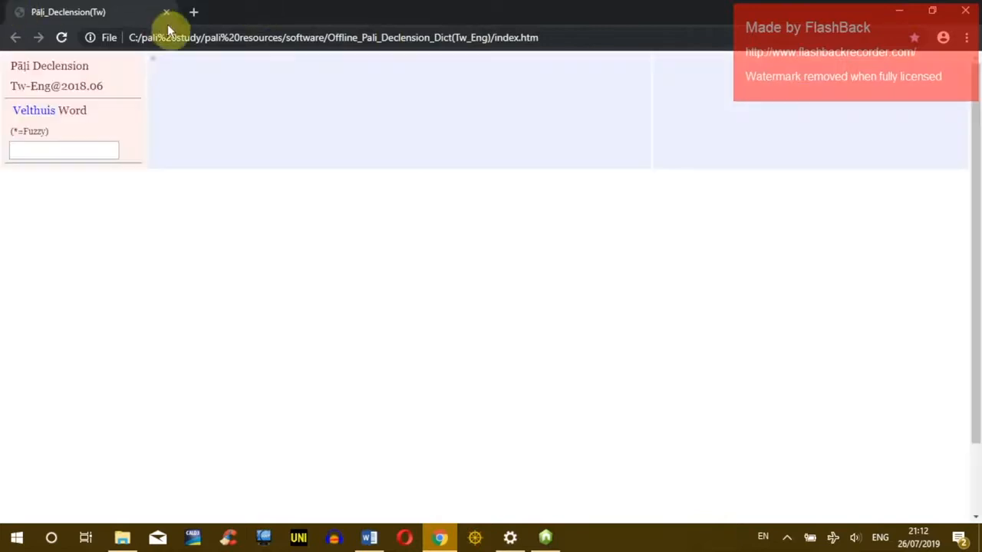
{"action": "left_click", "coordinate": [95, 145]}
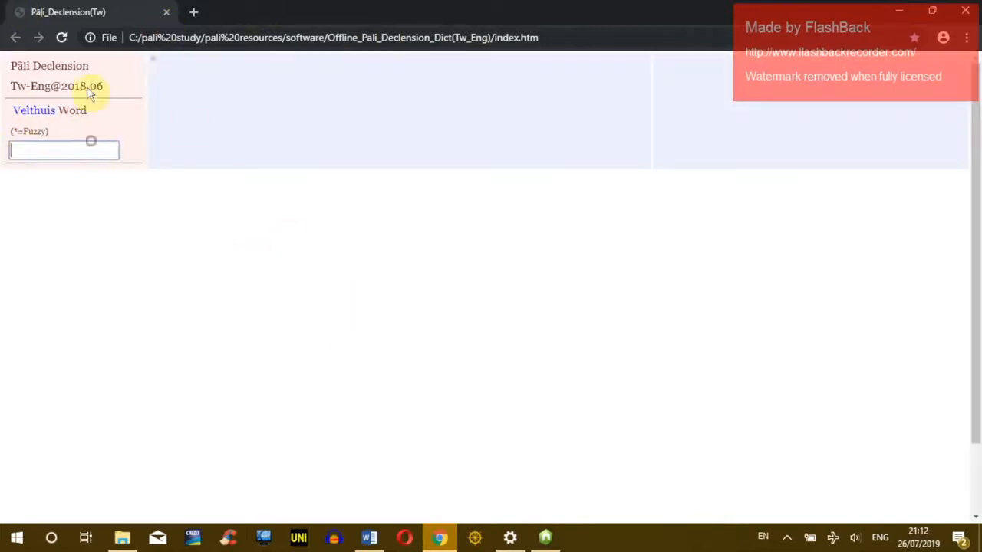
{"action": "left_click", "coordinate": [899, 11]}
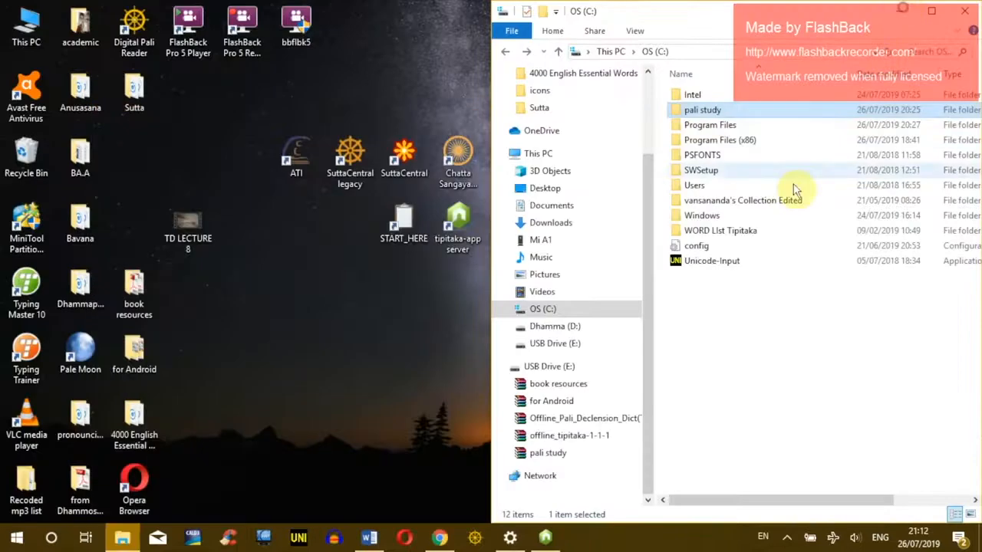
{"action": "left_click", "coordinate": [742, 318]}
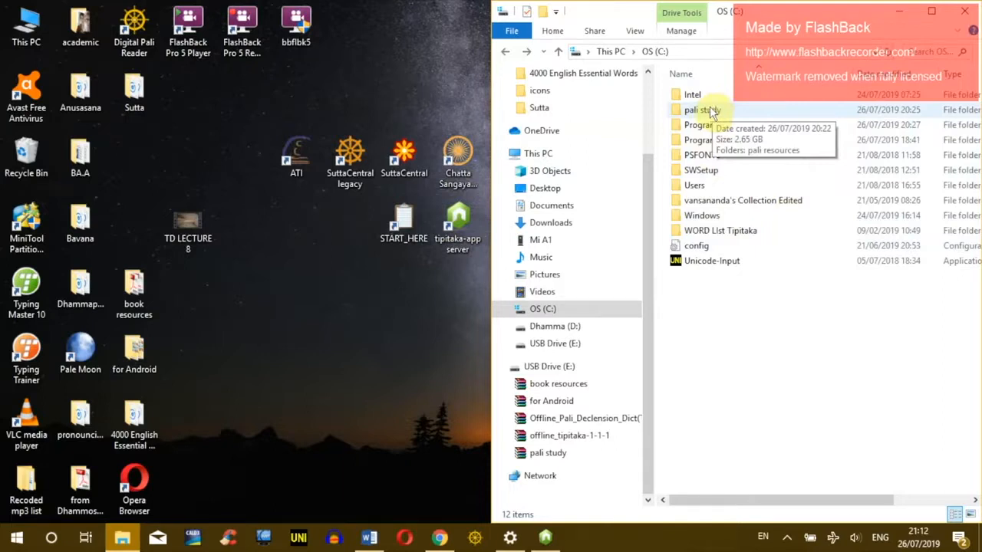
{"action": "left_click", "coordinate": [896, 11]}
{"action": "left_click", "coordinate": [621, 160]}
{"action": "double_click", "coordinate": [640, 159]}
Step: Centre the Dhamma resources window and select the 1.04 GB pali study ZIP archive
{"action": "left_click_drag", "start_coordinate": [376, 17], "coordinate": [606, 274]}
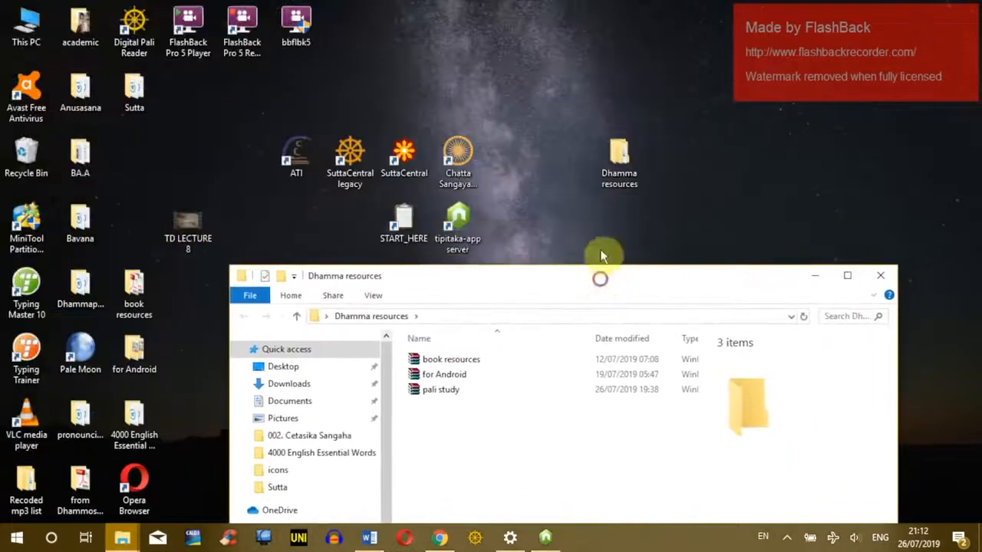
{"action": "left_click", "coordinate": [471, 397]}
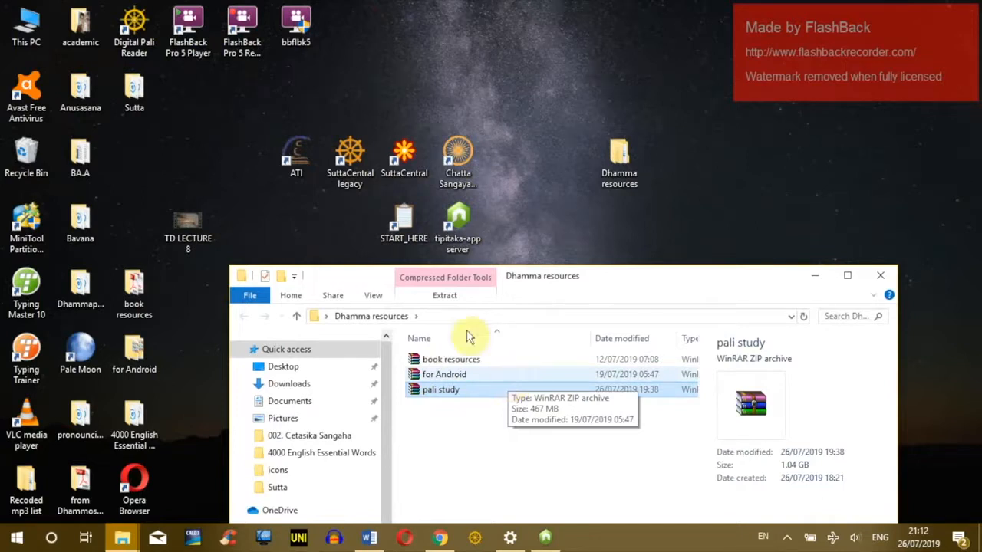
{"action": "left_click_drag", "start_coordinate": [529, 275], "coordinate": [520, 81]}
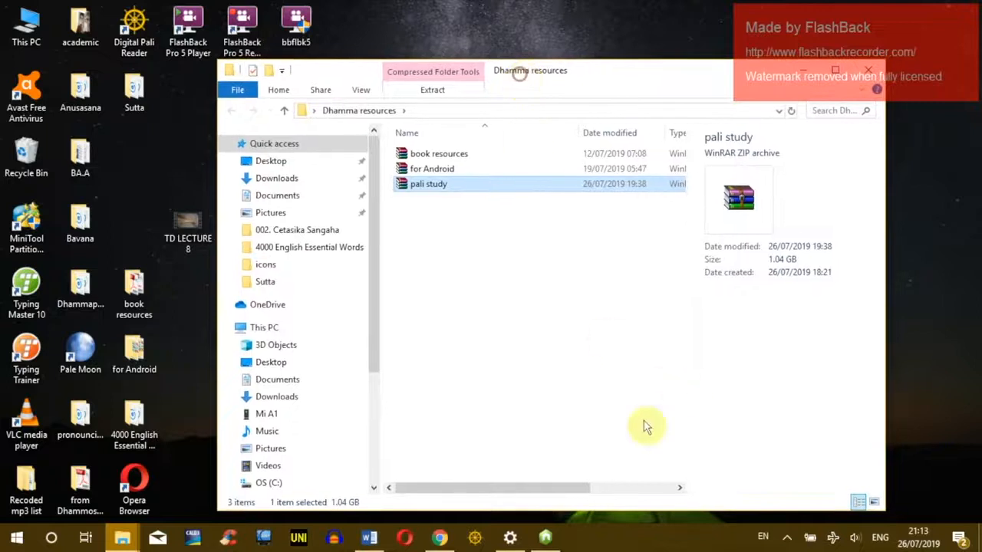
{"action": "left_click", "coordinate": [551, 540]}
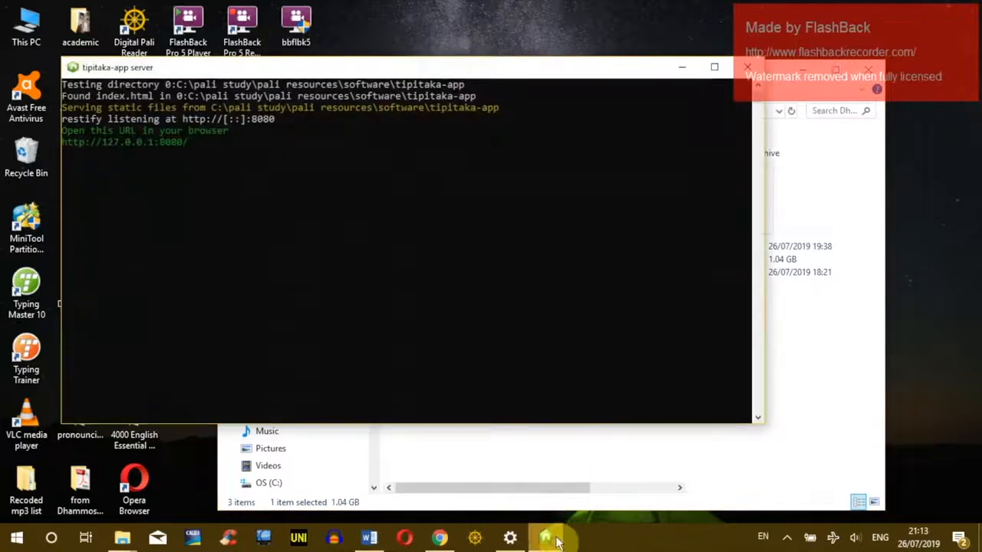
{"action": "left_click", "coordinate": [556, 541]}
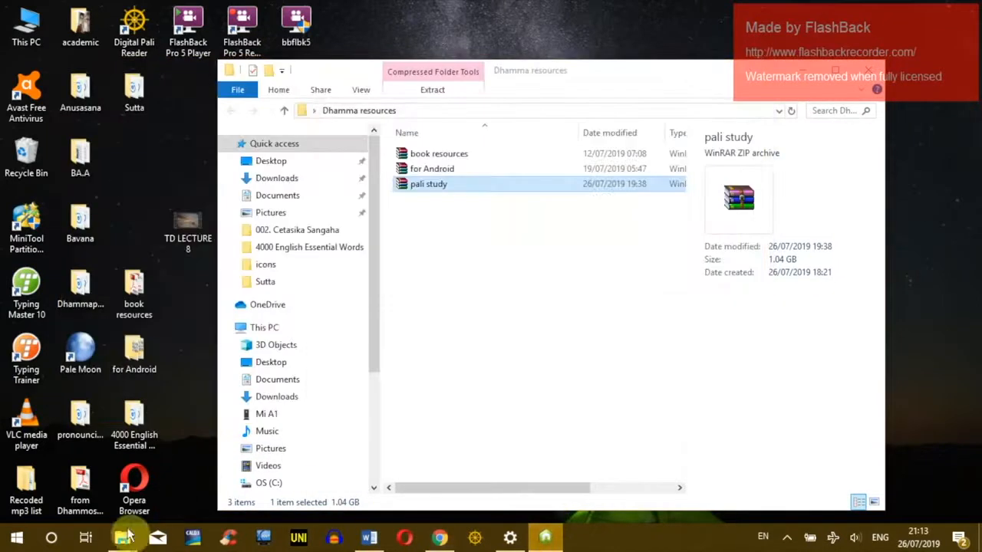
{"action": "left_click", "coordinate": [548, 539]}
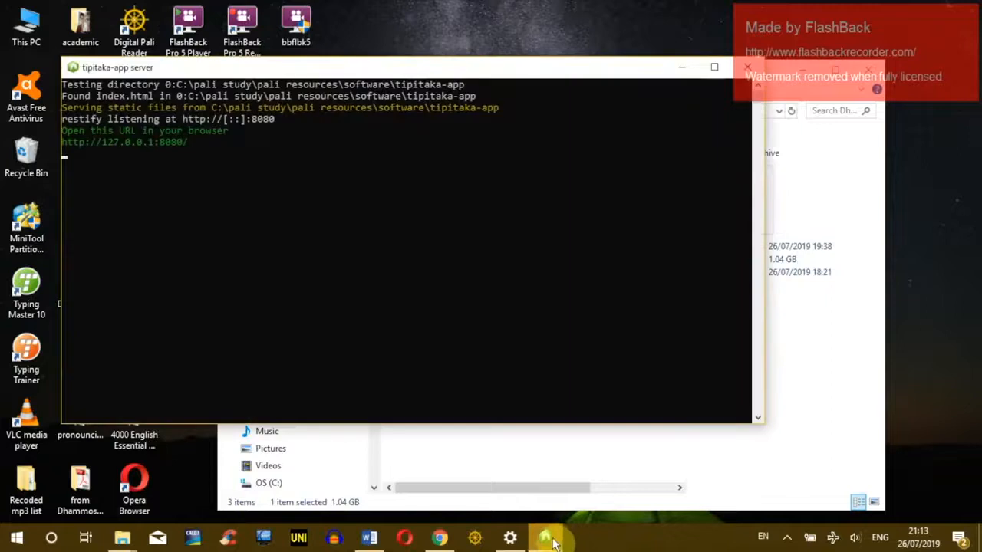
{"action": "left_click", "coordinate": [551, 540]}
{"action": "mouse_move", "coordinate": [371, 540]}
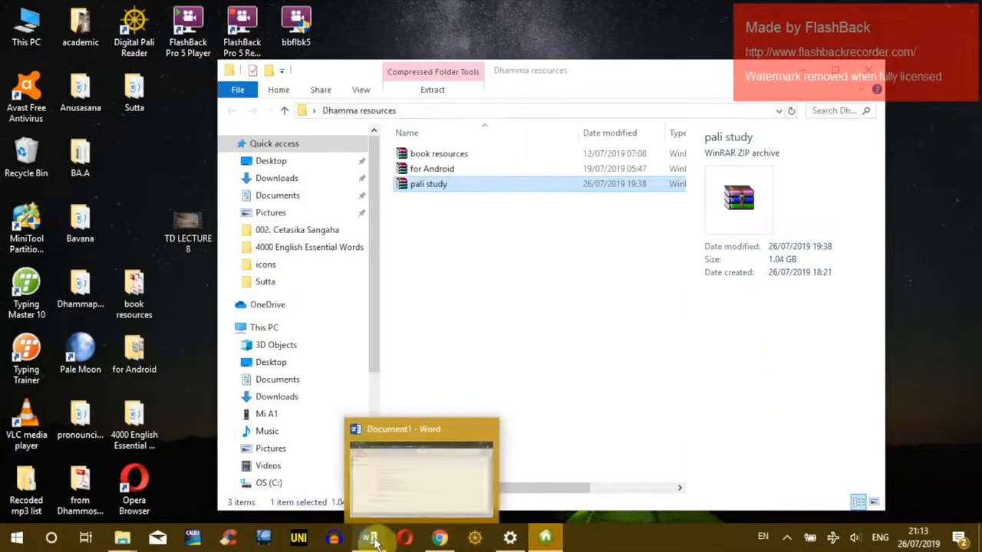
{"action": "left_click", "coordinate": [382, 491]}
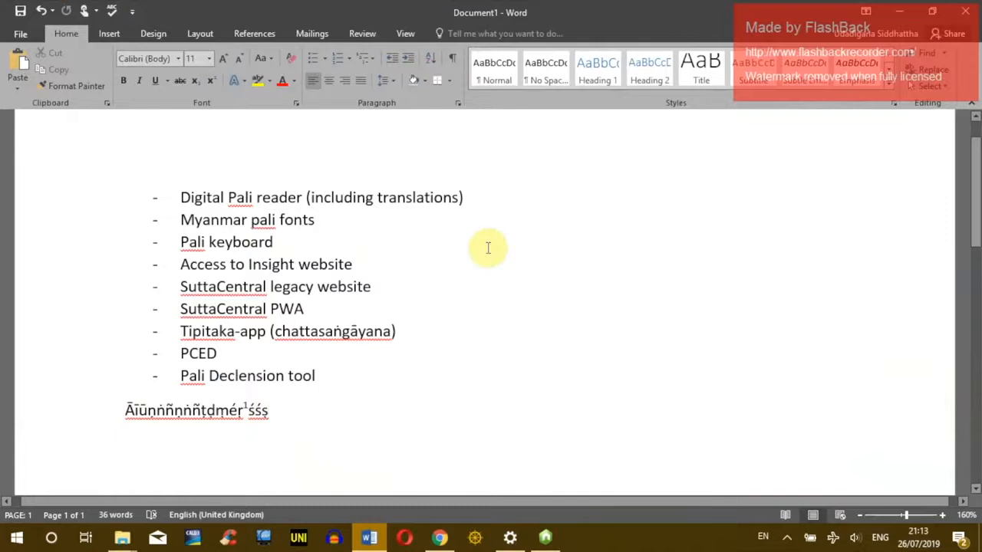
{"action": "left_click", "coordinate": [899, 13]}
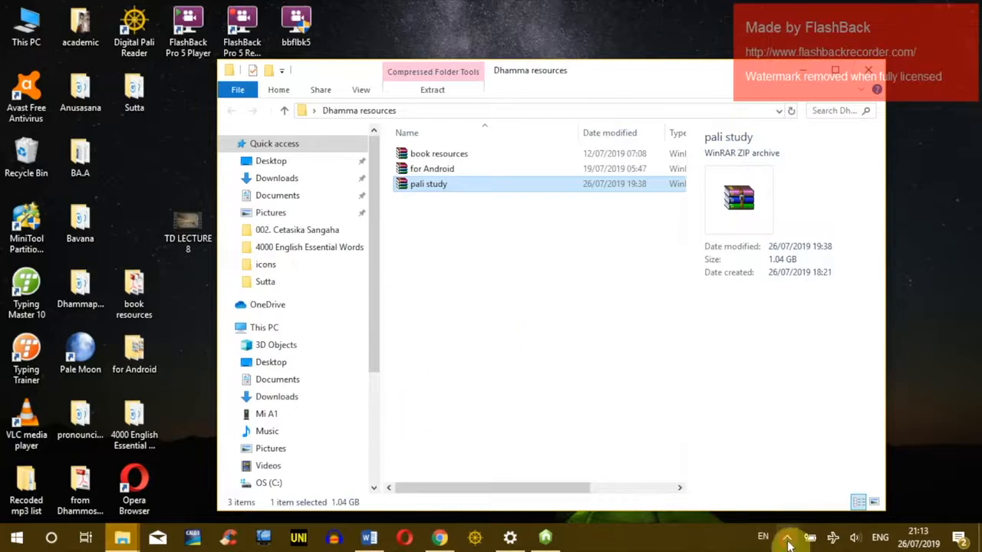
{"action": "left_click", "coordinate": [786, 536]}
{"action": "right_click", "coordinate": [812, 492]}
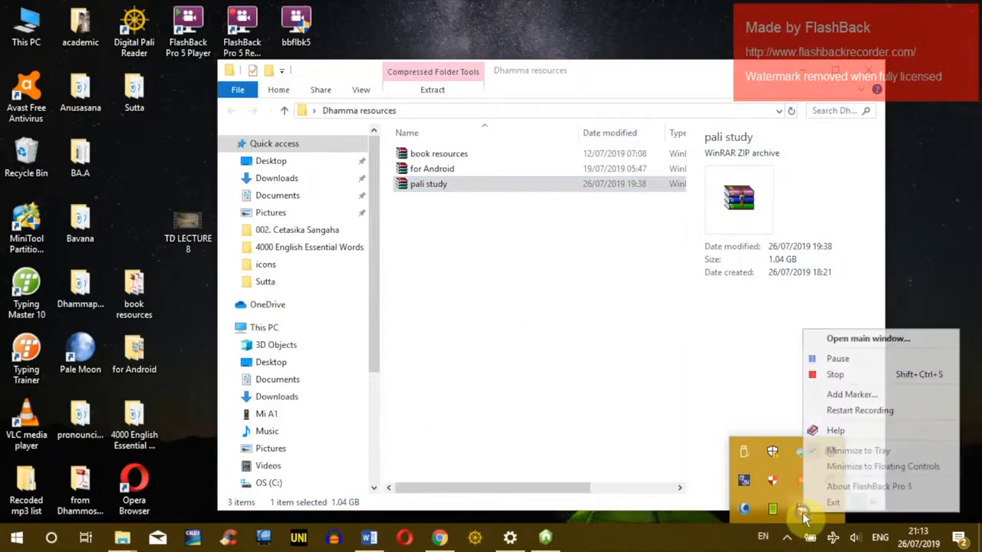
{"action": "left_click", "coordinate": [819, 375]}
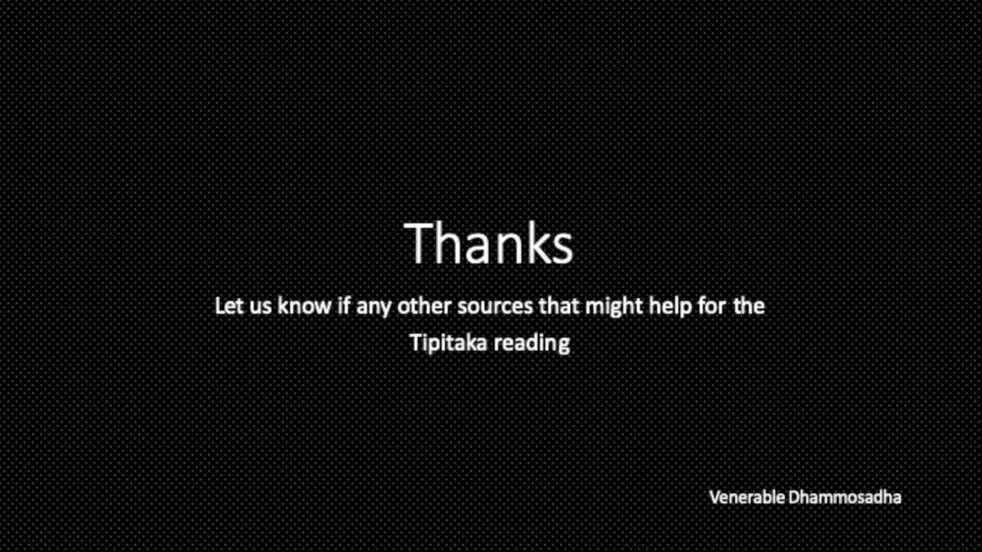